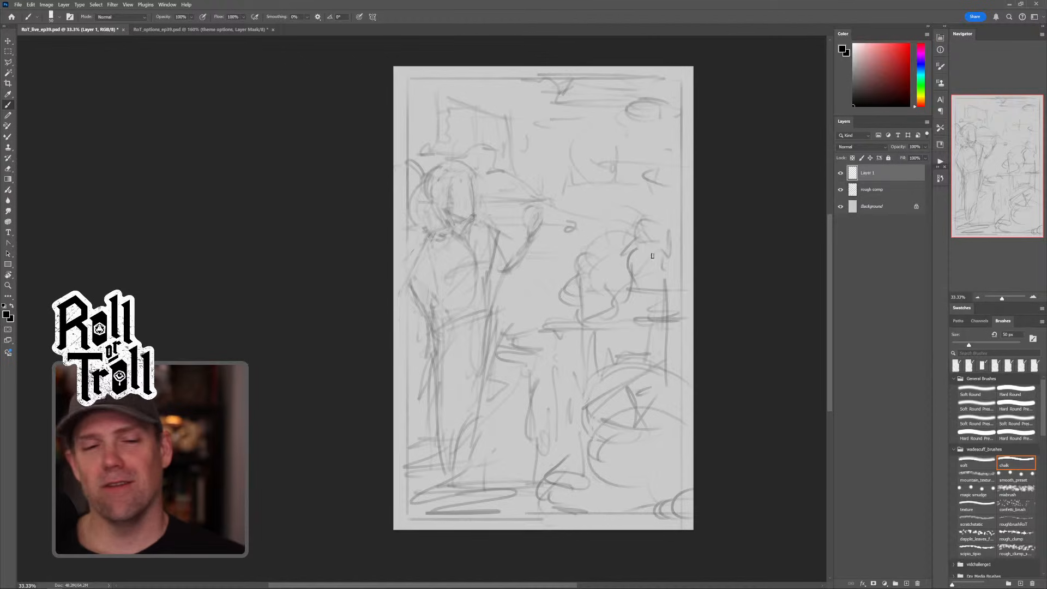
Step: Check the theme options in the RoT_options_ep39.psd document and return to the RoT_live_ep39.psd sketch
key("z")
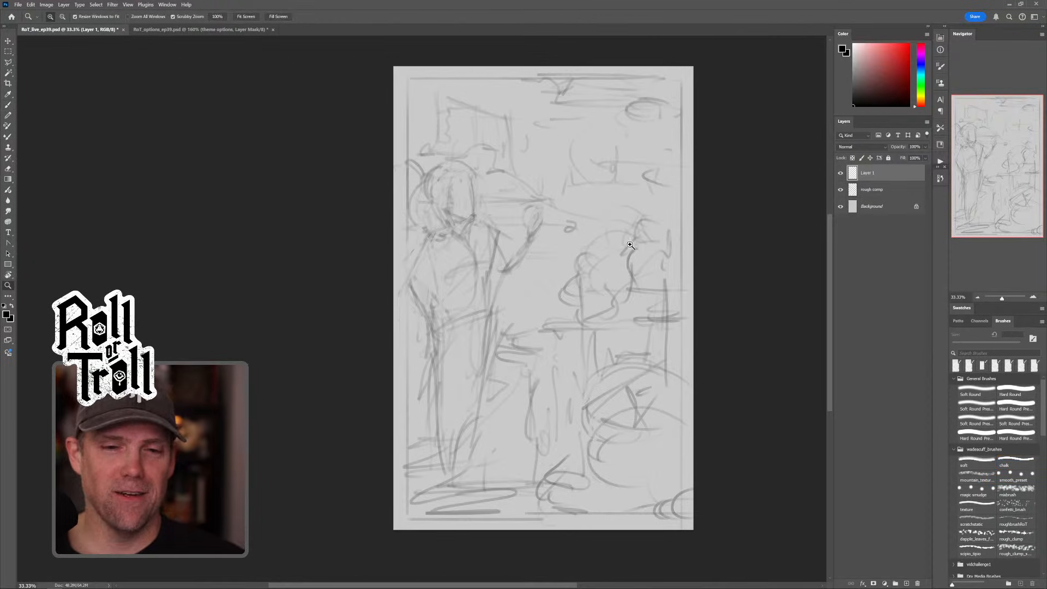
mouse_move(627, 241)
left_mouse_down()
mouse_move(642, 242)
mouse_move(604, 242)
left_mouse_up()
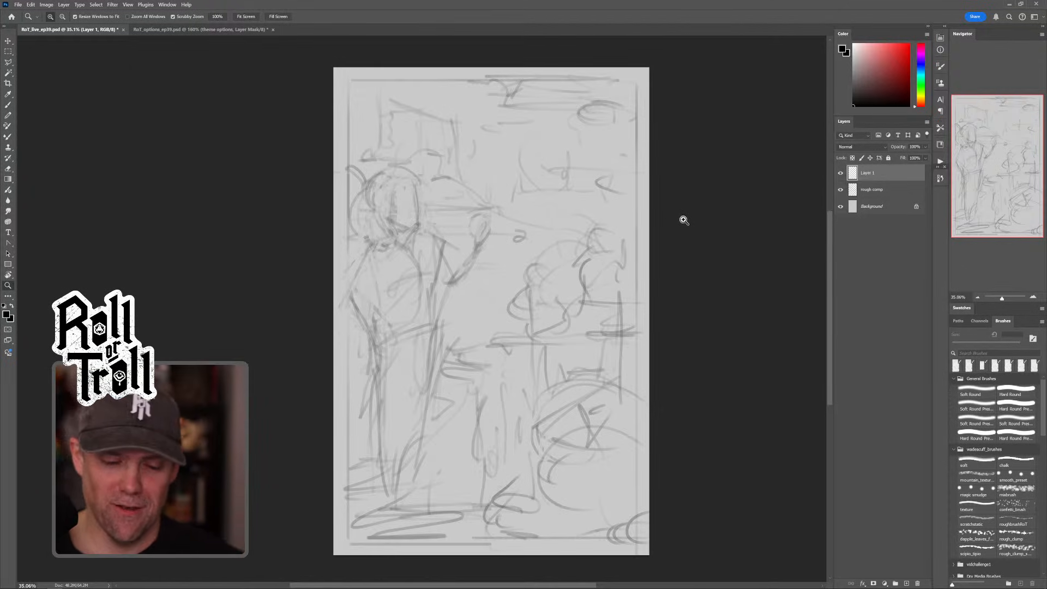
key("b")
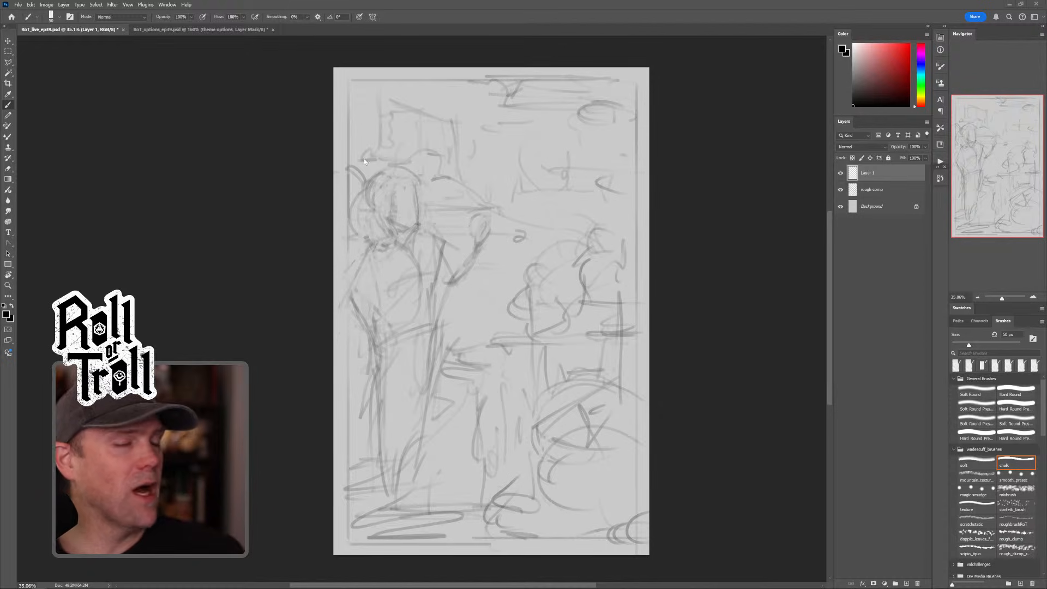
left_click(175, 29)
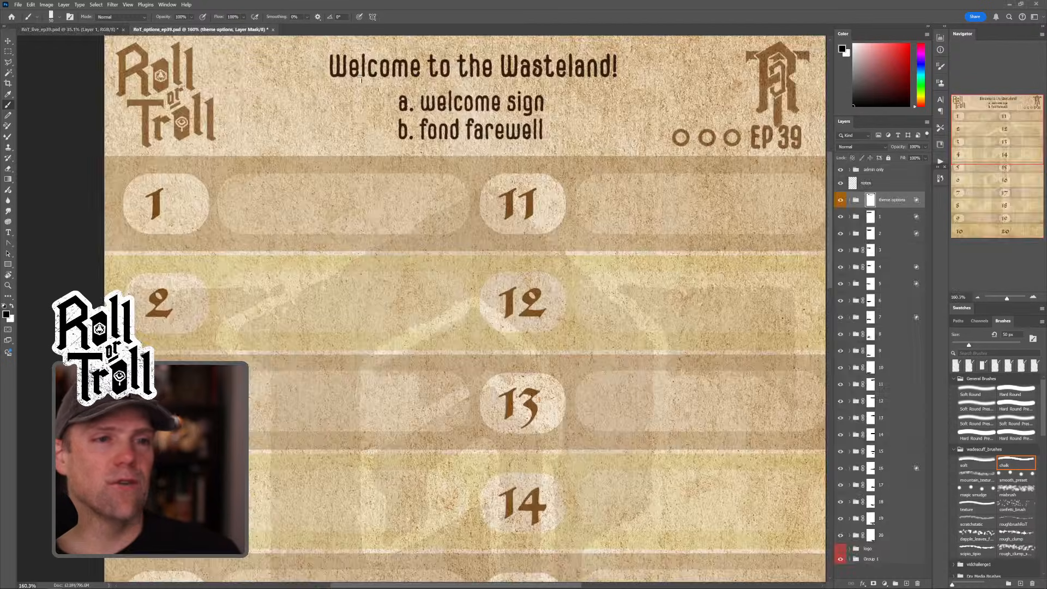
left_click(68, 29)
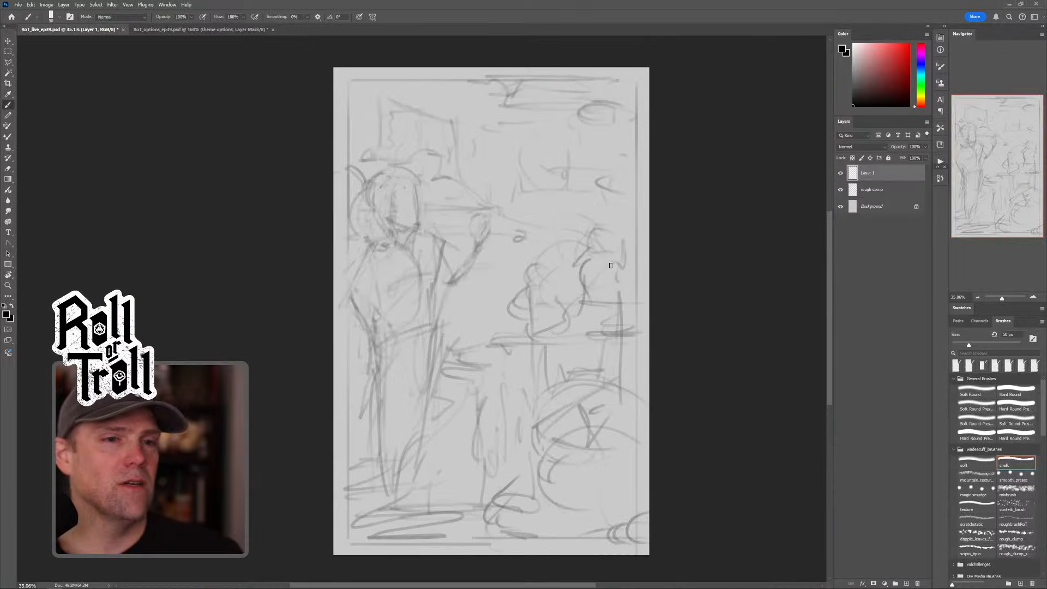
Step: Add a new layer above Layer 1 and name it signage
left_click(906, 583)
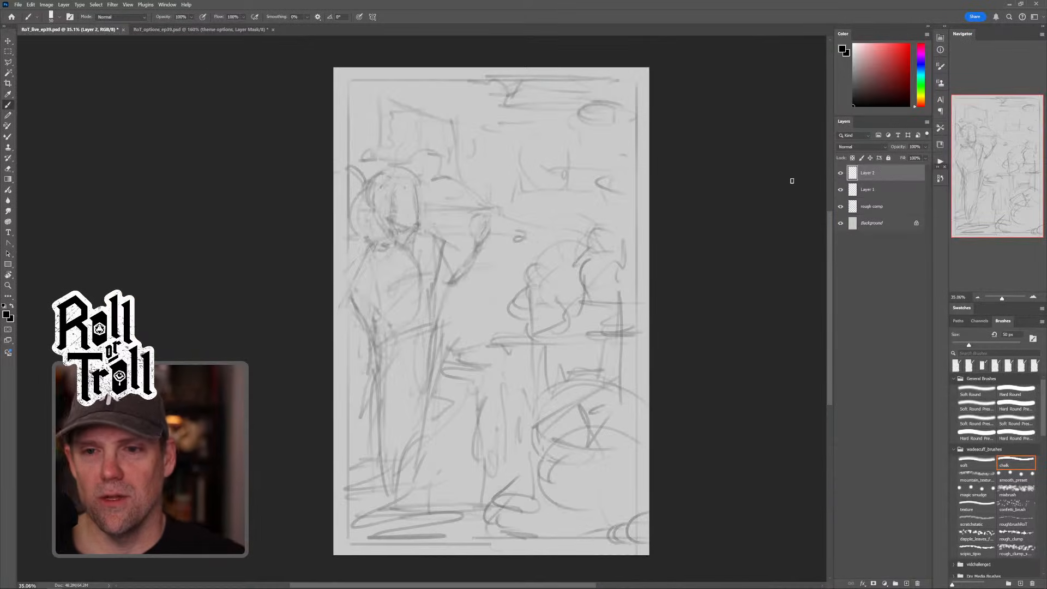
double_click(867, 173)
type("signa")
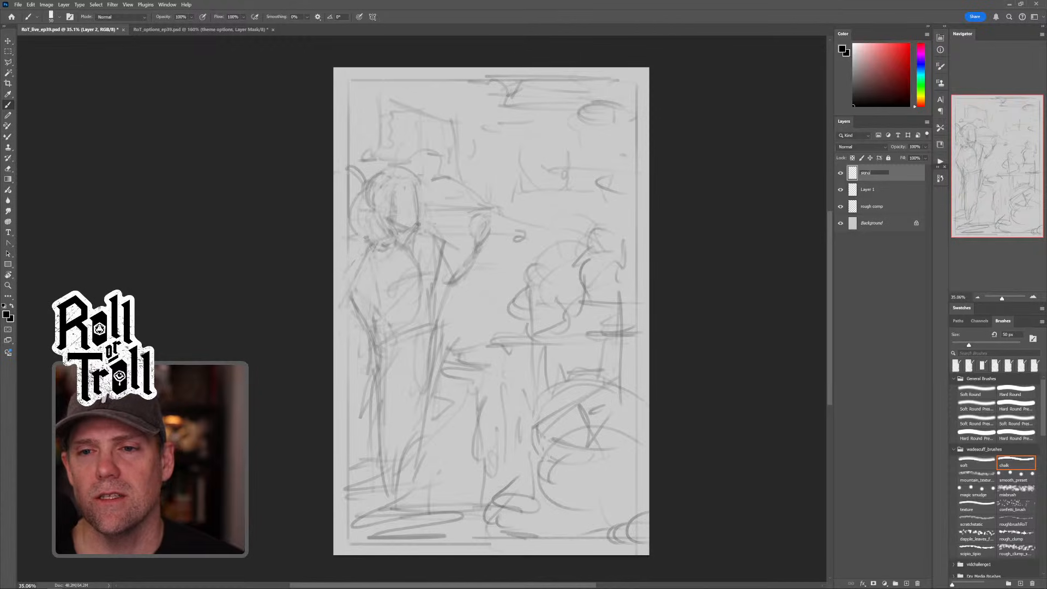
type("ge")
key("Return")
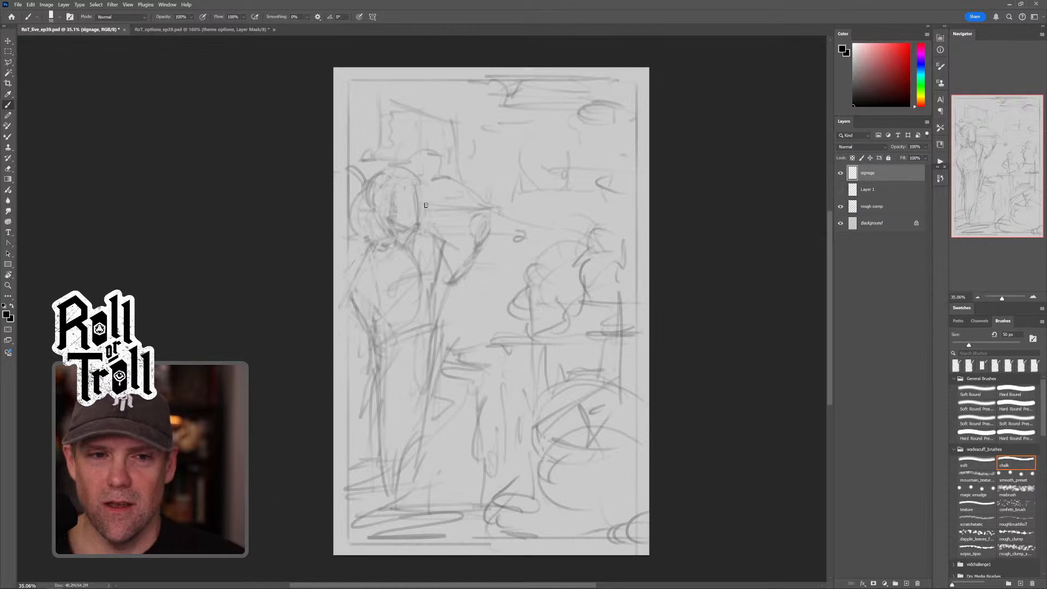
Step: Set the chalk brush size to 30 px, lower the rough comp layer's opacity to 29%, and return to the signage layer
key("bracketleft")
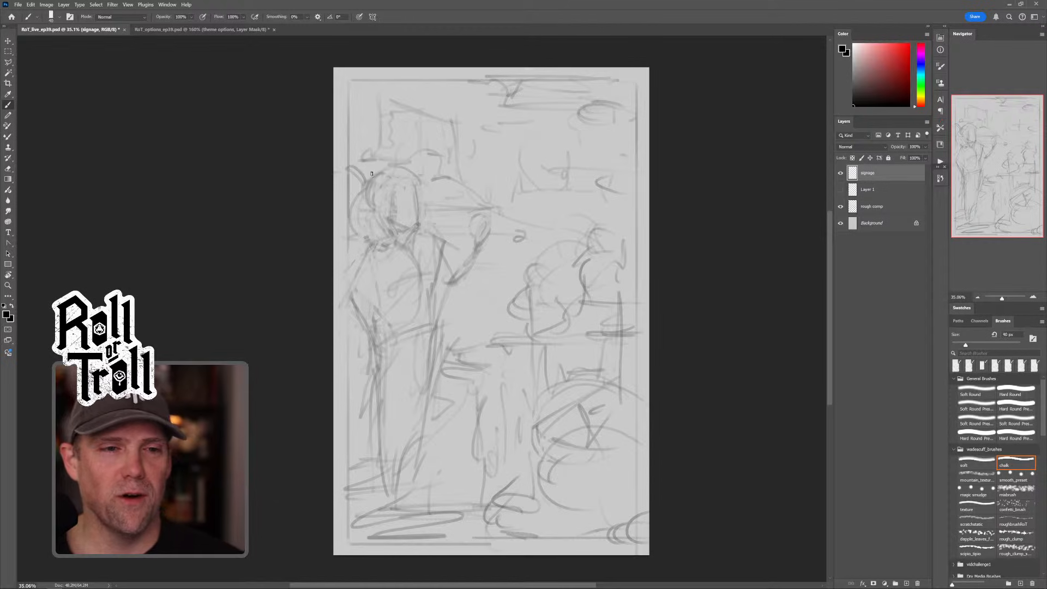
key("bracketleft")
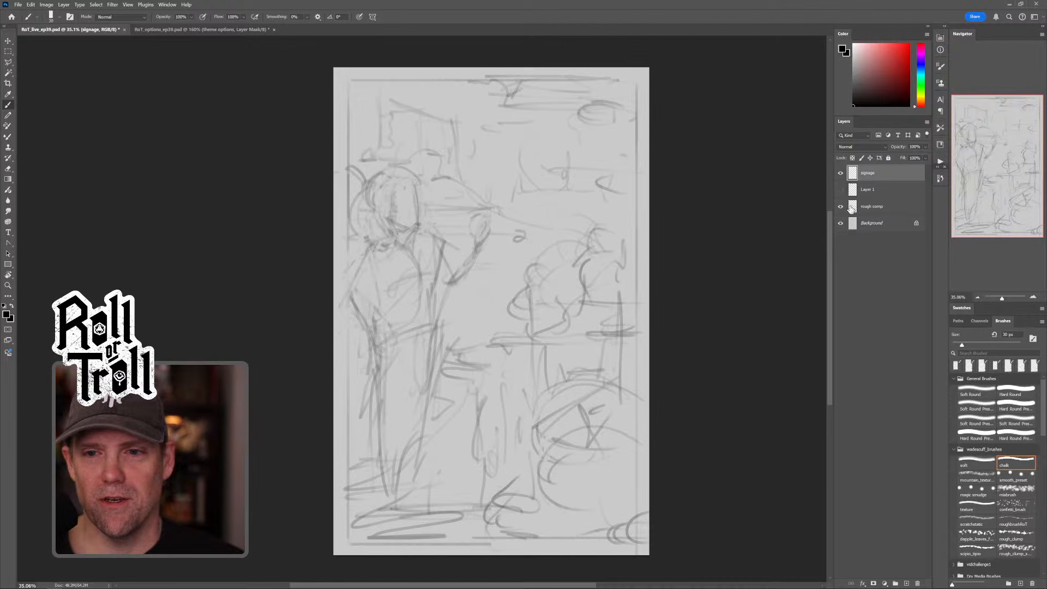
left_click(867, 211)
left_click(841, 207)
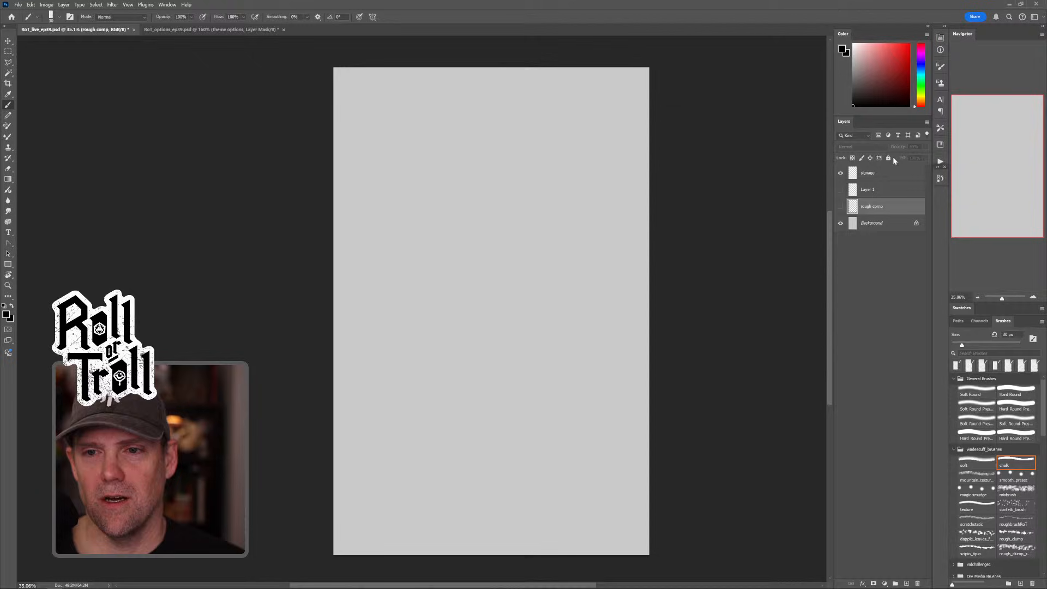
left_click(841, 207)
mouse_move(898, 148)
left_mouse_down()
mouse_move(872, 160)
mouse_move(903, 147)
left_mouse_up()
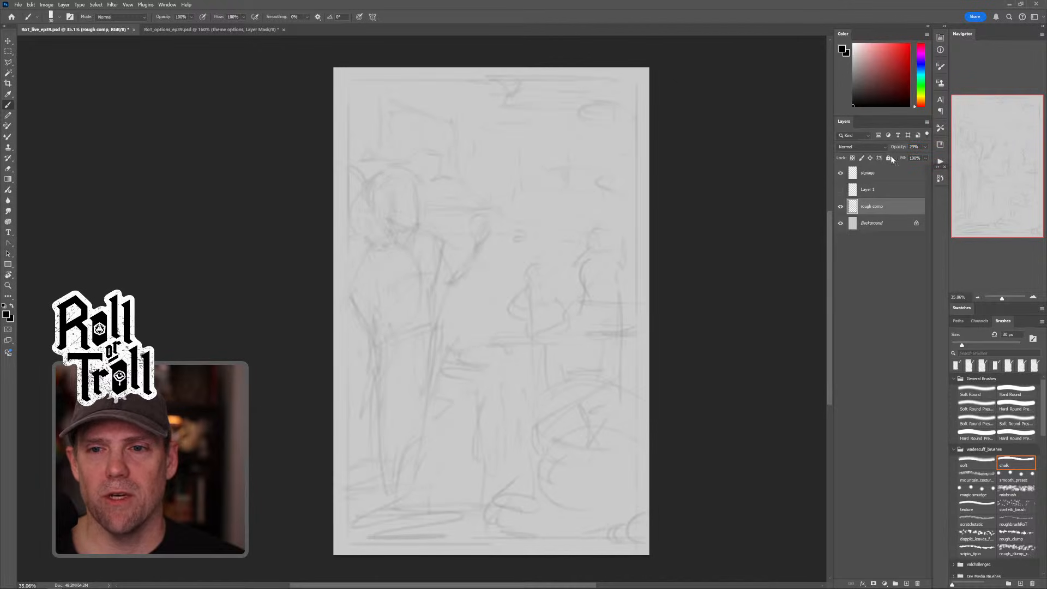
left_click(885, 176)
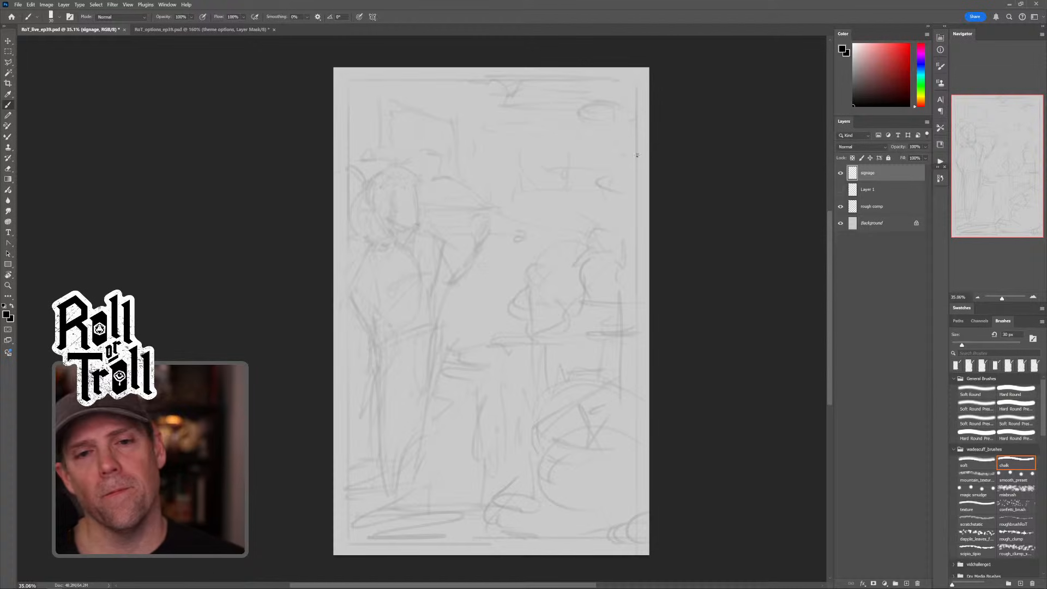
Step: Sketch a slanted sign outline in the upper-right part of the page, above the background figures
left_click_drag(627, 130, 614, 135)
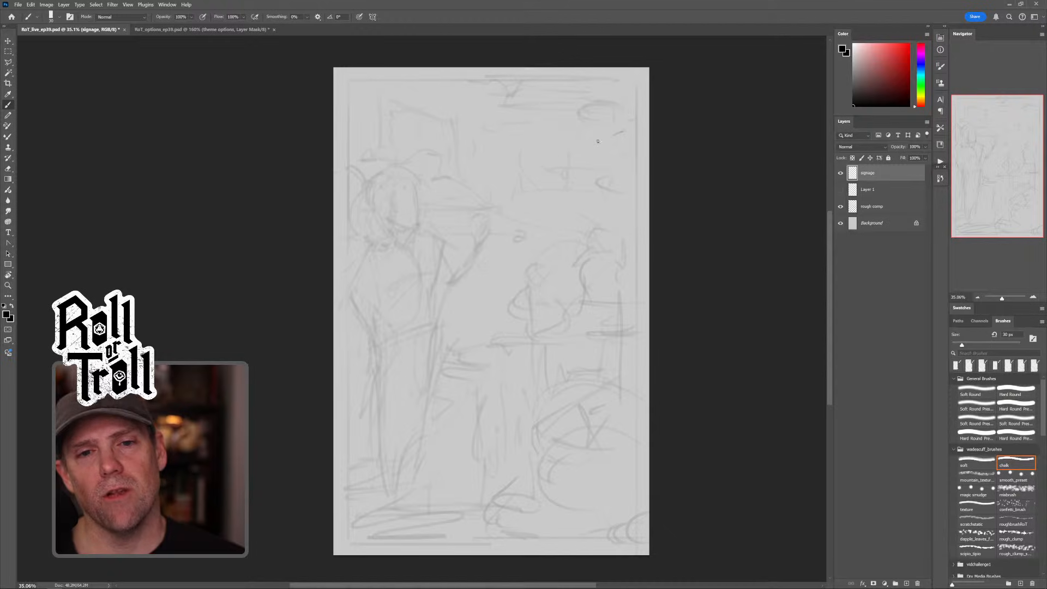
key("ctrl+z")
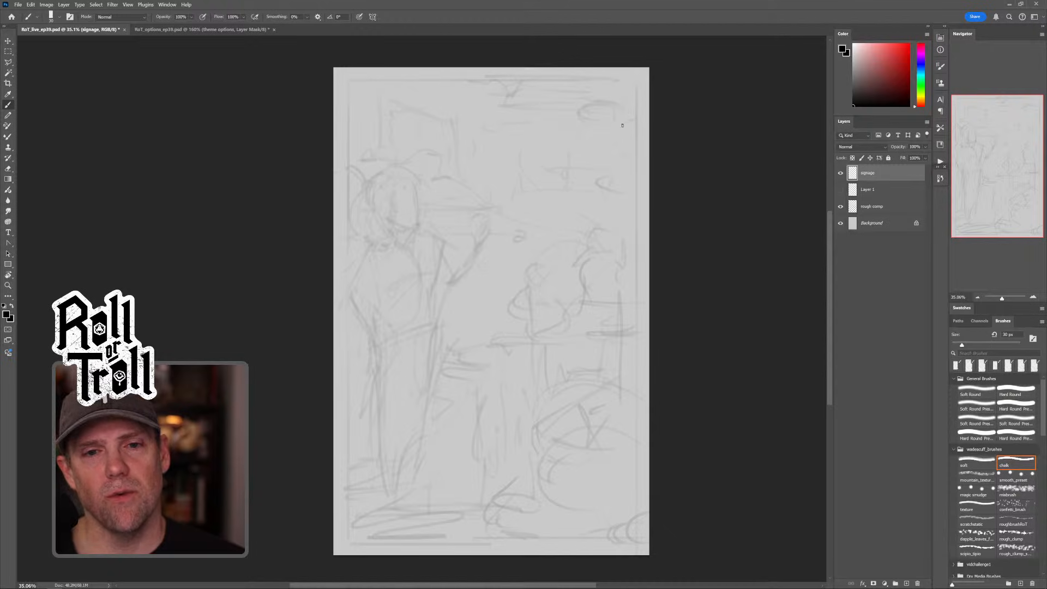
mouse_move(631, 118)
left_mouse_down()
mouse_move(543, 154)
mouse_move(537, 173)
left_mouse_up()
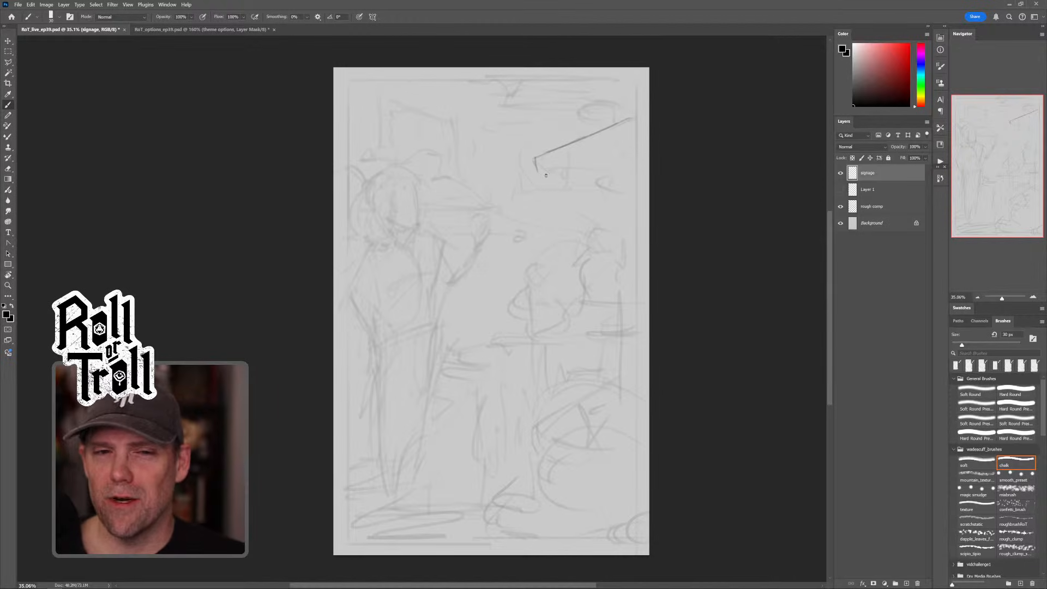
key("shift+alt+r")
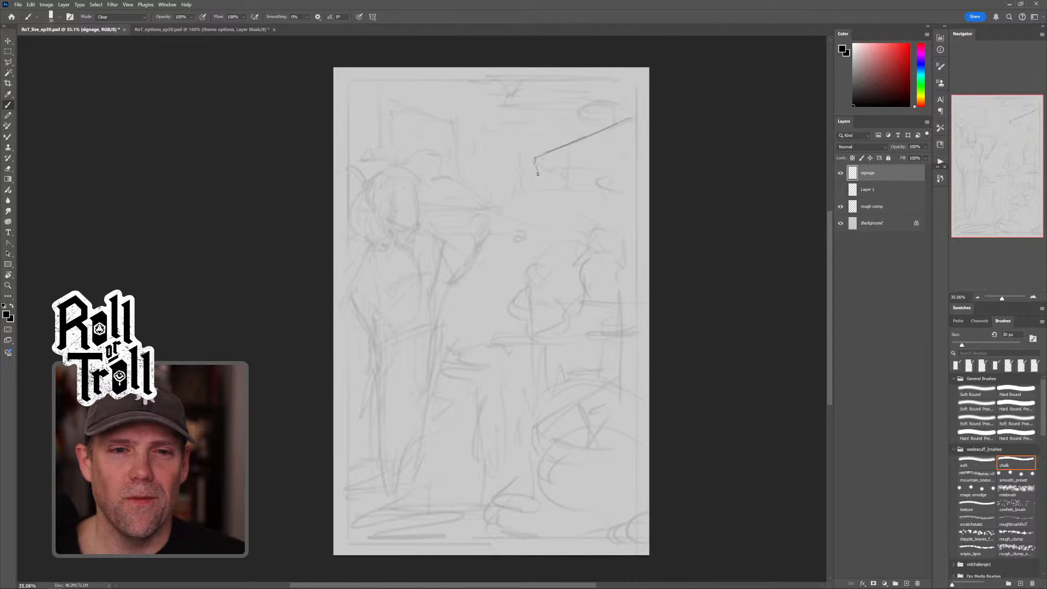
key("shift+alt+n")
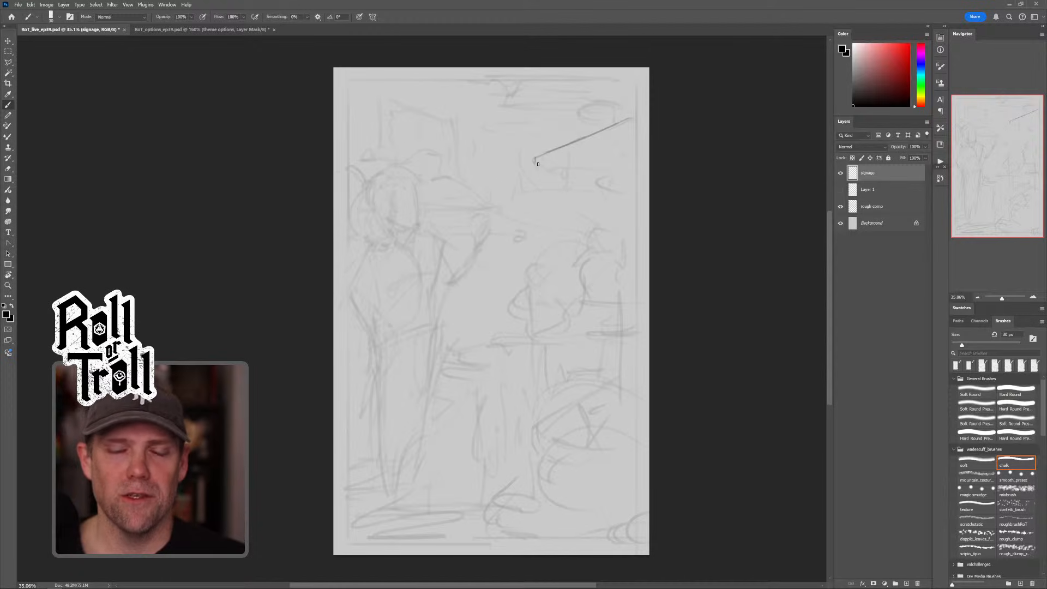
left_click_drag(535, 161, 534, 174)
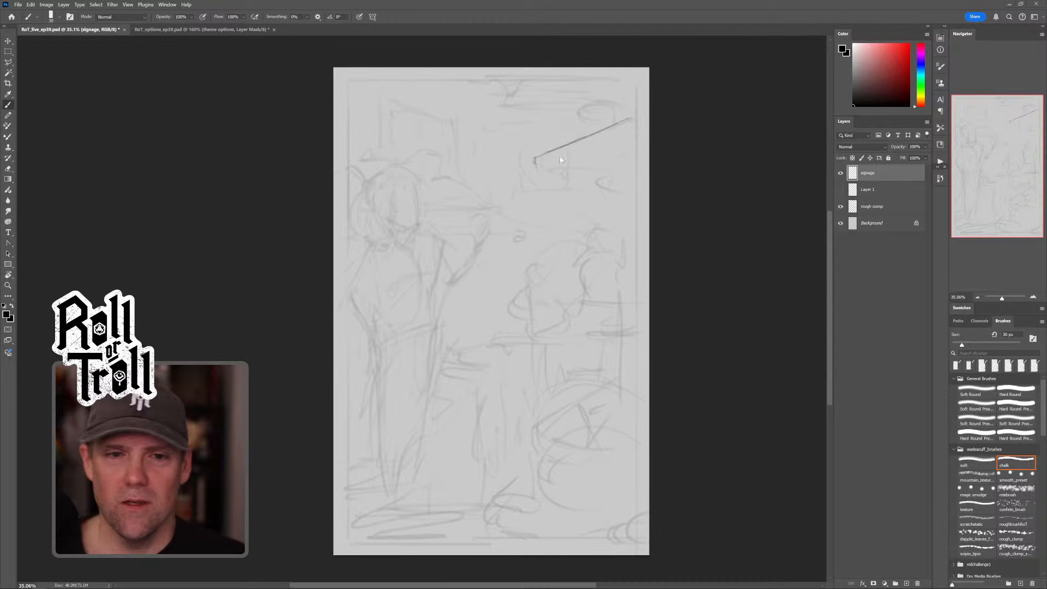
mouse_move(592, 136)
left_mouse_down()
mouse_move(521, 170)
mouse_move(574, 255)
mouse_move(607, 260)
left_mouse_up()
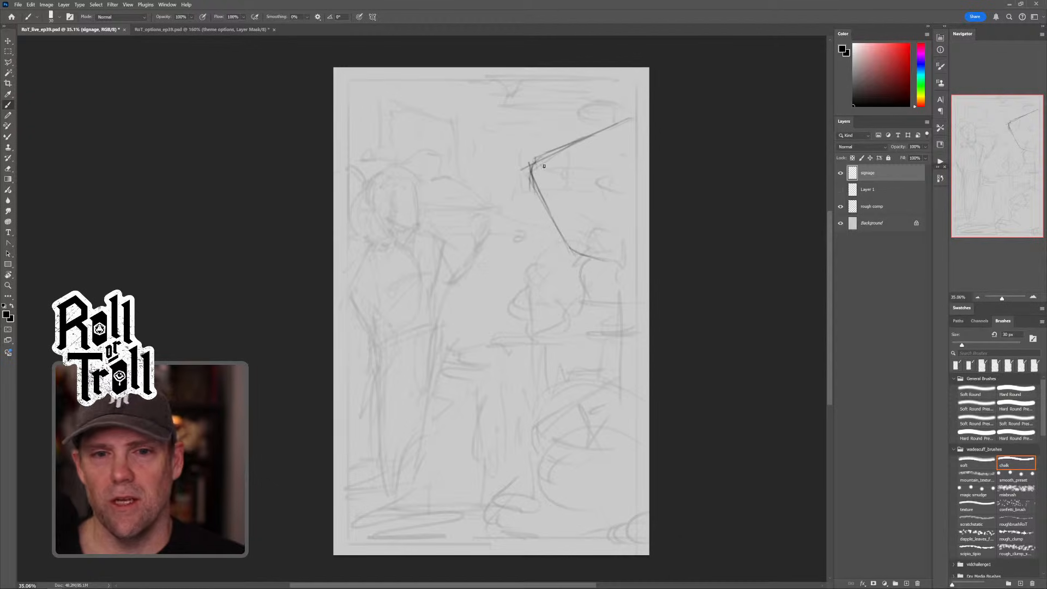
Step: Erase stray strokes at the sign outline's corner and draw a slanted line above the standing figure's head
key("grave")
mouse_move(543, 156)
left_mouse_down()
mouse_move(570, 145)
mouse_move(538, 193)
left_mouse_up()
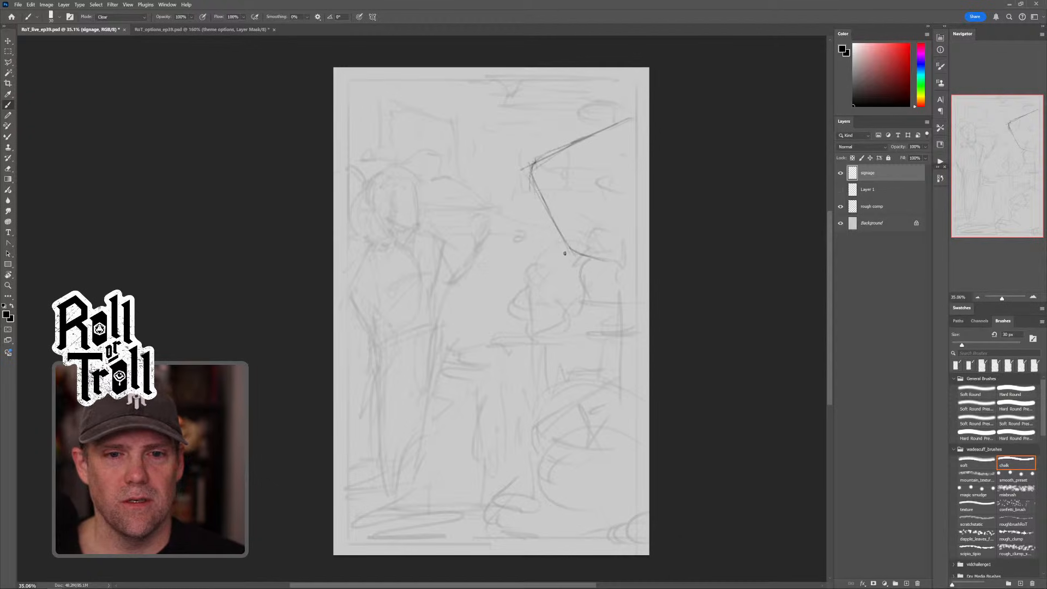
key("grave")
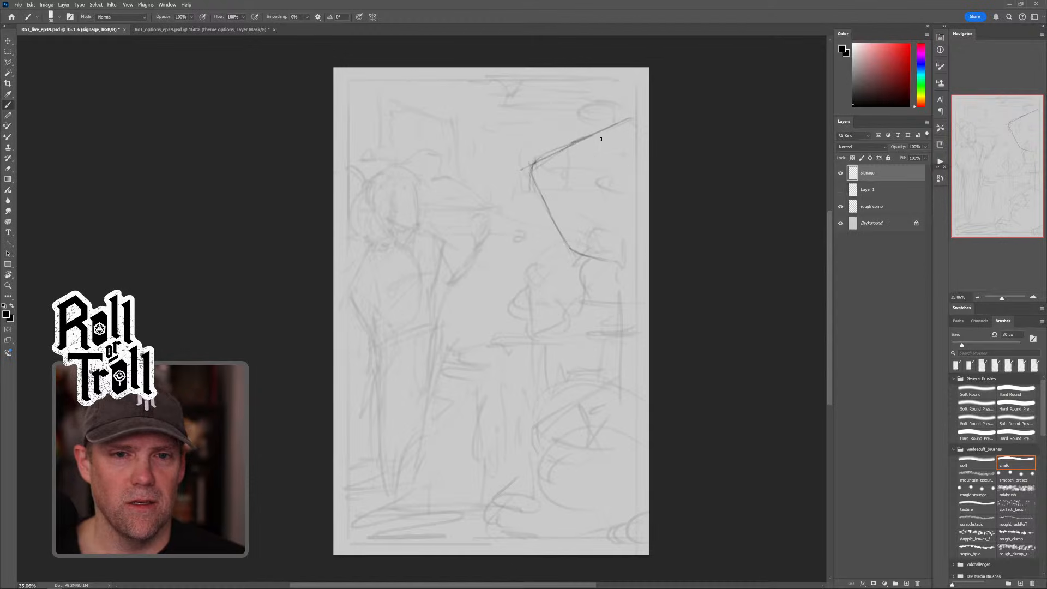
left_click_drag(435, 112, 359, 86)
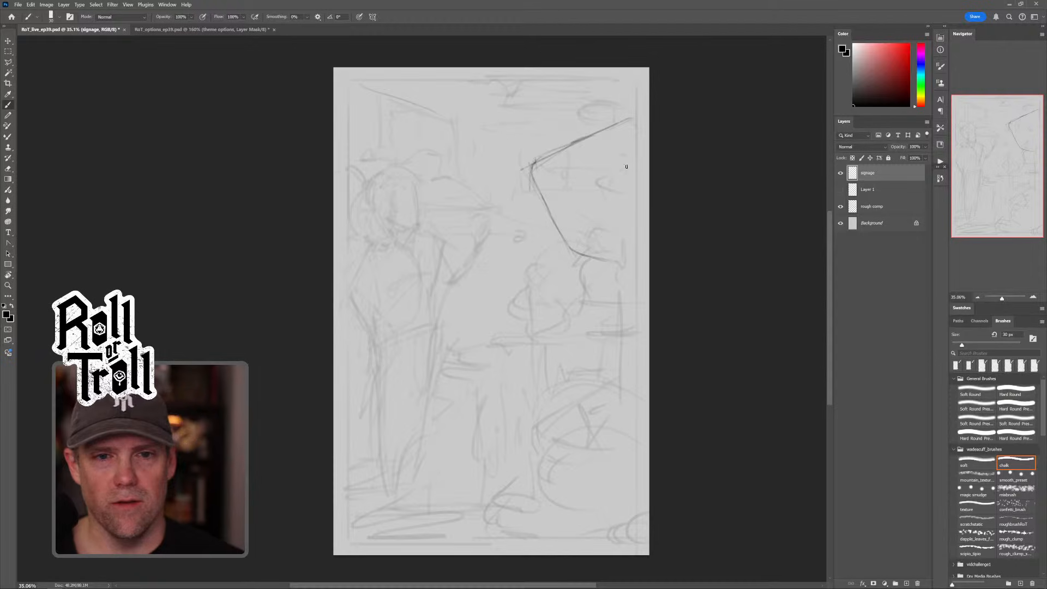
Step: Delete the sign outline above the background figures using a rectangular selection, and deselect
key("m")
mouse_move(649, 297)
left_mouse_down()
mouse_move(498, 72)
mouse_move(486, 86)
left_mouse_up()
key("Delete")
key("ctrl+d")
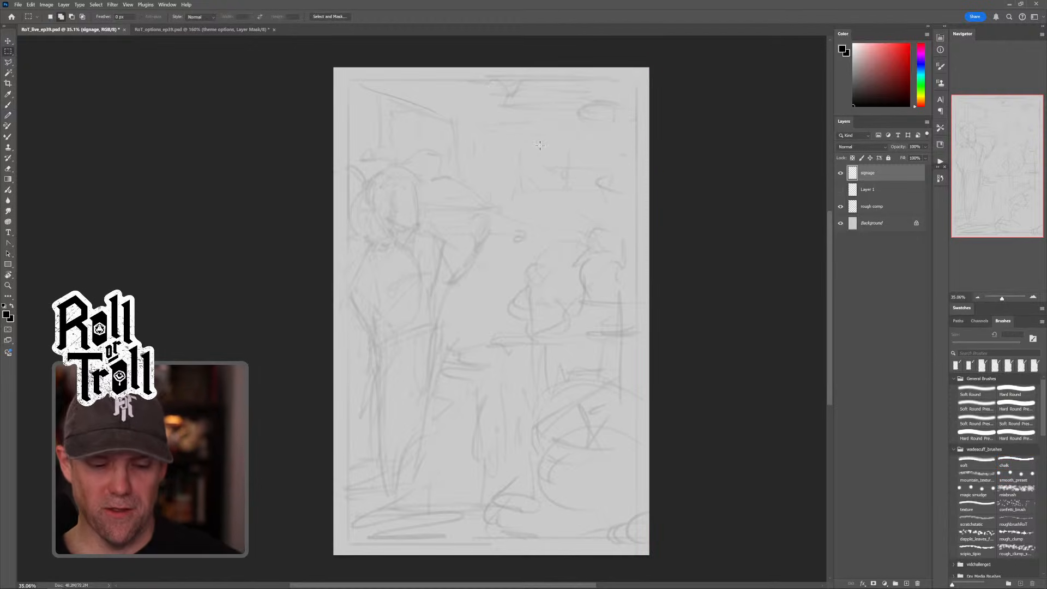
Step: Try a slanted sign edge with the brush above the standing figure's head and undo the strokes
key("b")
key("b")
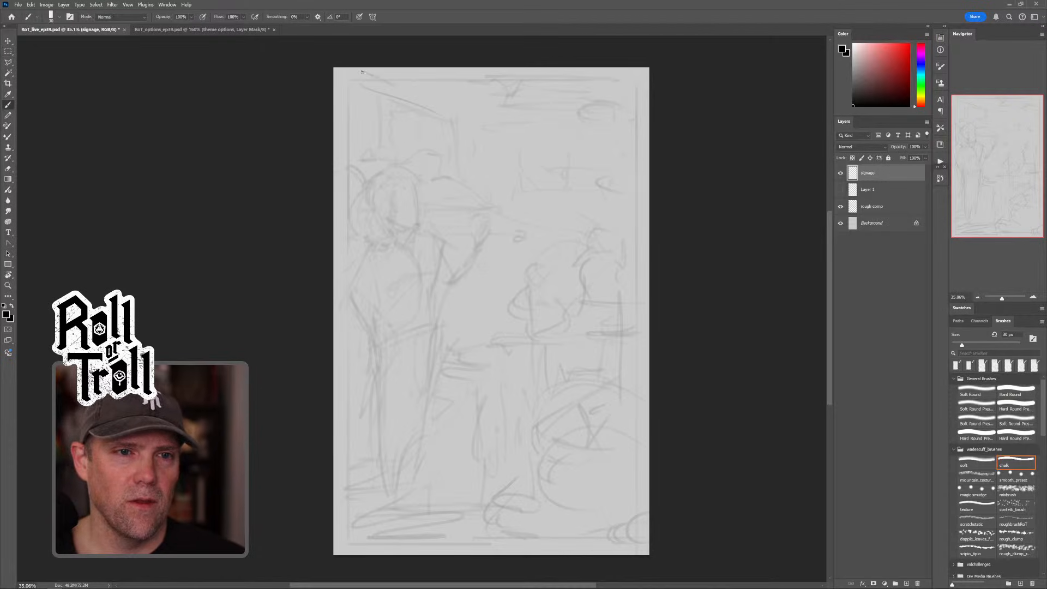
mouse_move(361, 72)
left_mouse_down()
mouse_move(443, 112)
mouse_move(435, 107)
left_mouse_up()
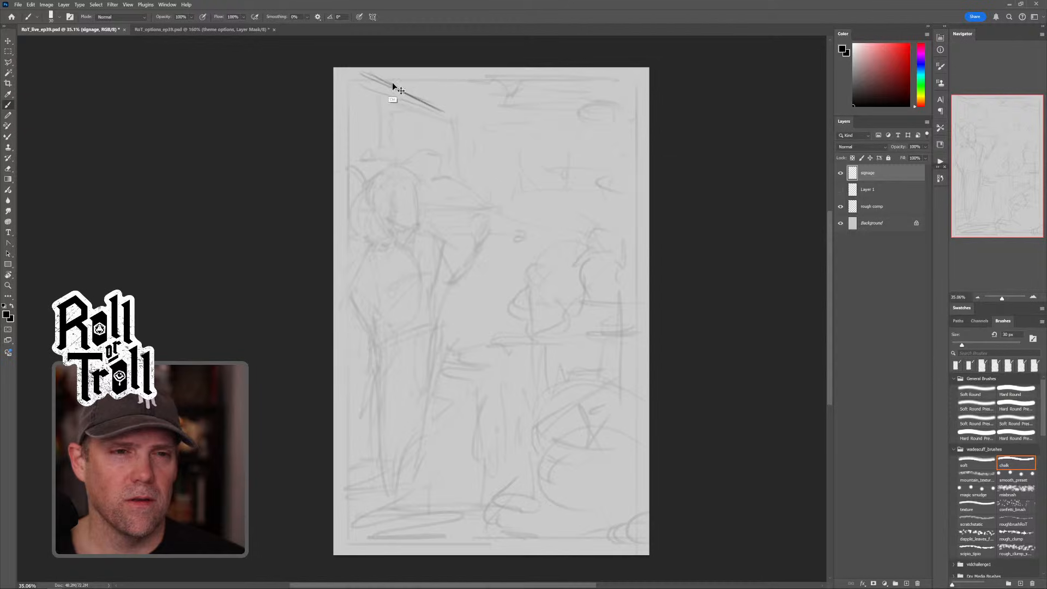
key("ctrl+z")
key("ctrl+z")
key("ctrl+z")
Step: Sketch an angled sign outline around the standing figure's head and erase its overshooting upper strokes
mouse_move(372, 73)
left_mouse_down()
mouse_move(445, 130)
mouse_move(429, 180)
left_mouse_up()
mouse_move(445, 143)
left_mouse_down()
mouse_move(410, 214)
mouse_move(397, 211)
left_mouse_up()
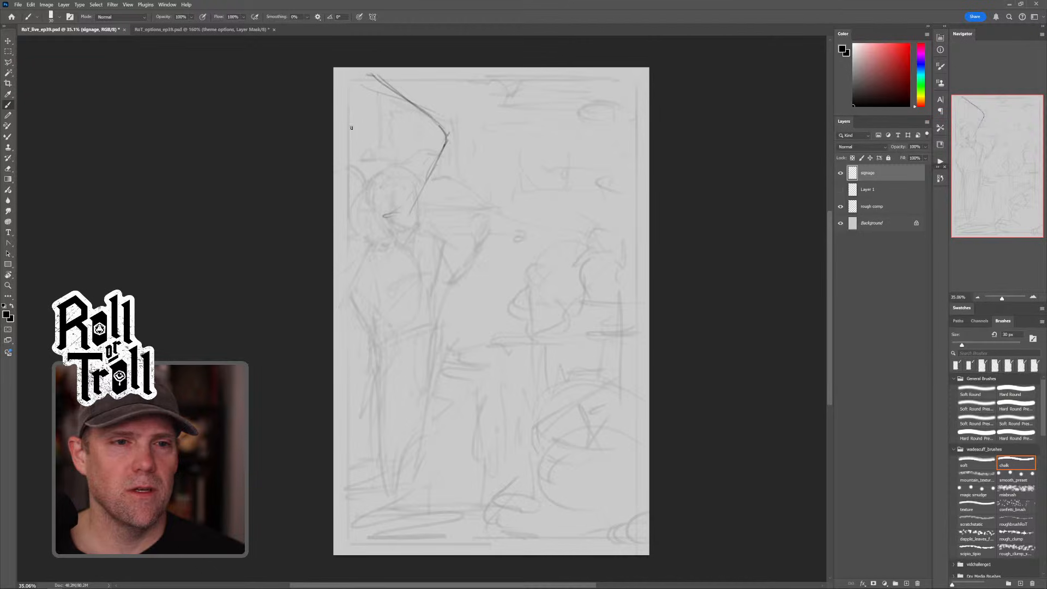
mouse_move(349, 139)
left_mouse_down()
mouse_move(403, 117)
mouse_move(343, 142)
mouse_move(419, 111)
mouse_move(353, 141)
mouse_move(429, 110)
mouse_move(437, 126)
mouse_move(413, 102)
mouse_move(374, 117)
mouse_move(415, 82)
mouse_move(340, 92)
mouse_move(406, 98)
left_mouse_up()
key("shift+alt+r")
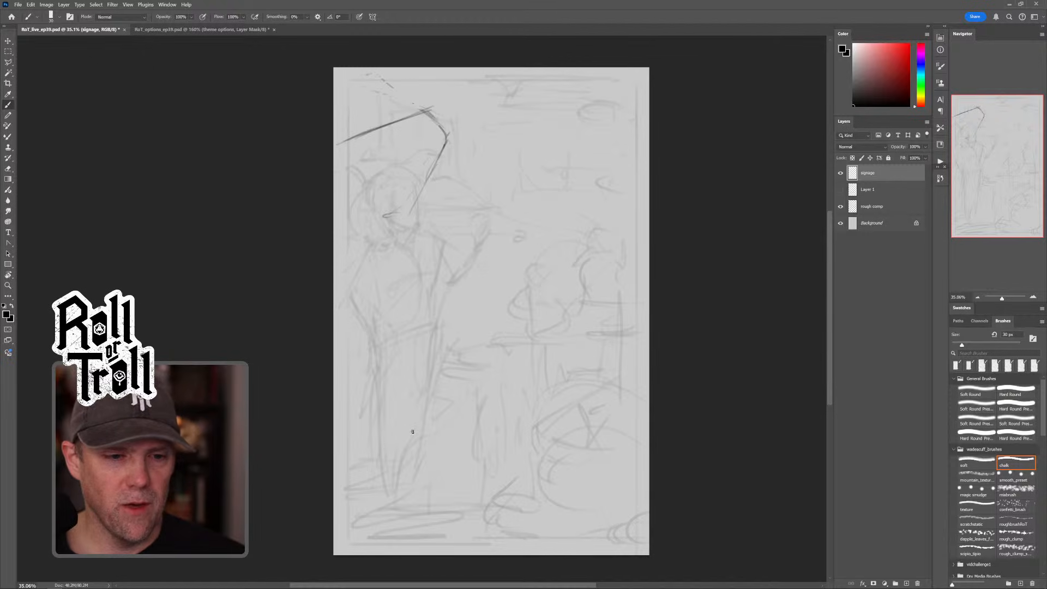
Step: Sketch an angled sign edge across the standing figure's lower legs and erase the outline around the head with a 150 px brush
mouse_move(359, 456)
left_mouse_down()
mouse_move(461, 407)
mouse_move(482, 459)
left_mouse_up()
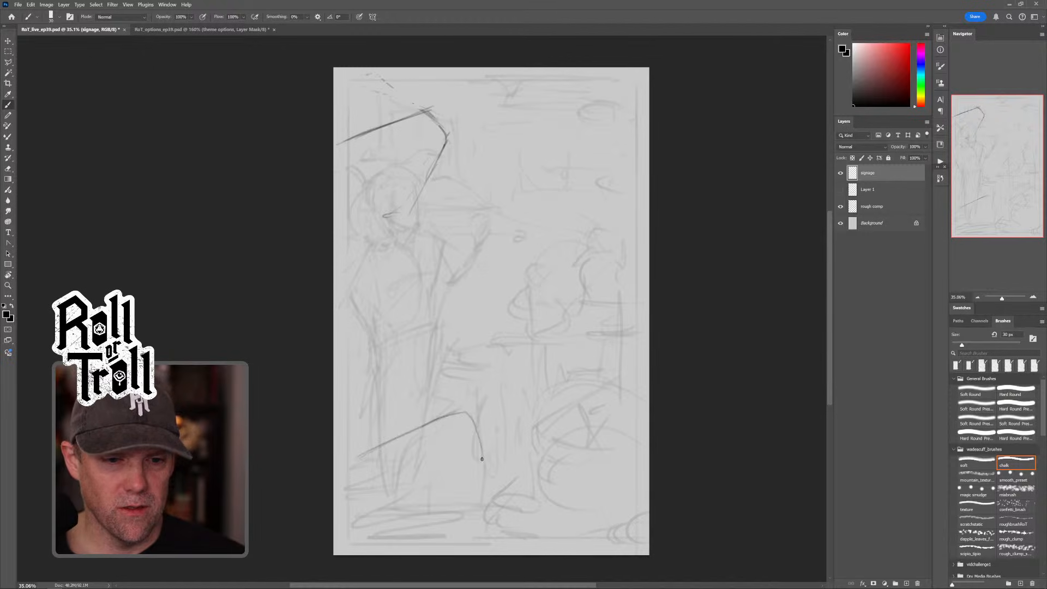
key("bracketright")
key("bracketright")
key("bracketright")
key("bracketright")
key("bracketright")
key("bracketright")
key("bracketright")
key("bracketright")
key("bracketright")
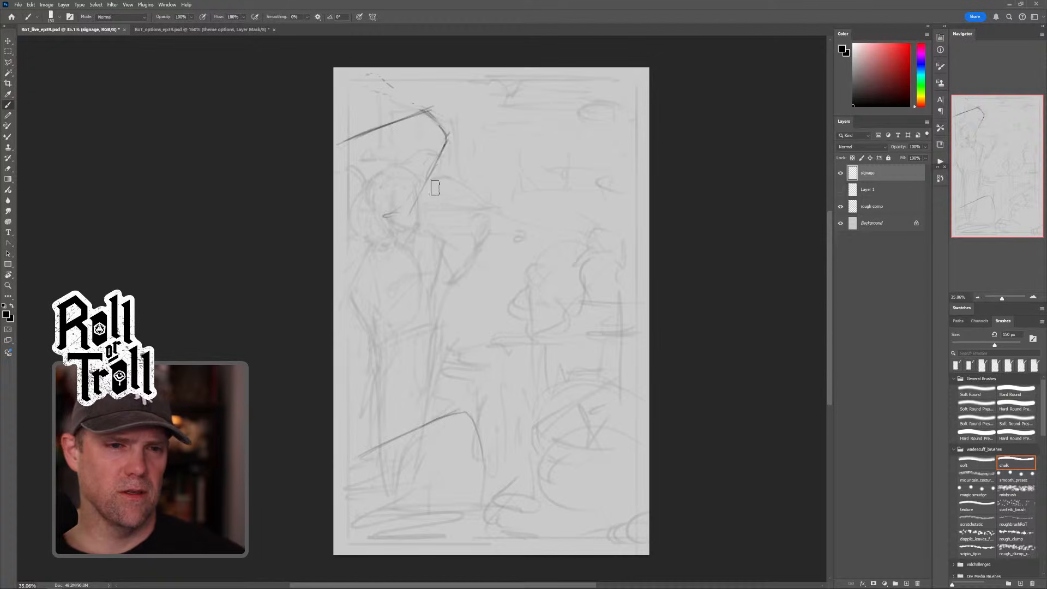
key("shift+alt+r")
mouse_move(435, 188)
left_mouse_down()
mouse_move(439, 140)
mouse_move(423, 106)
mouse_move(437, 112)
left_mouse_up()
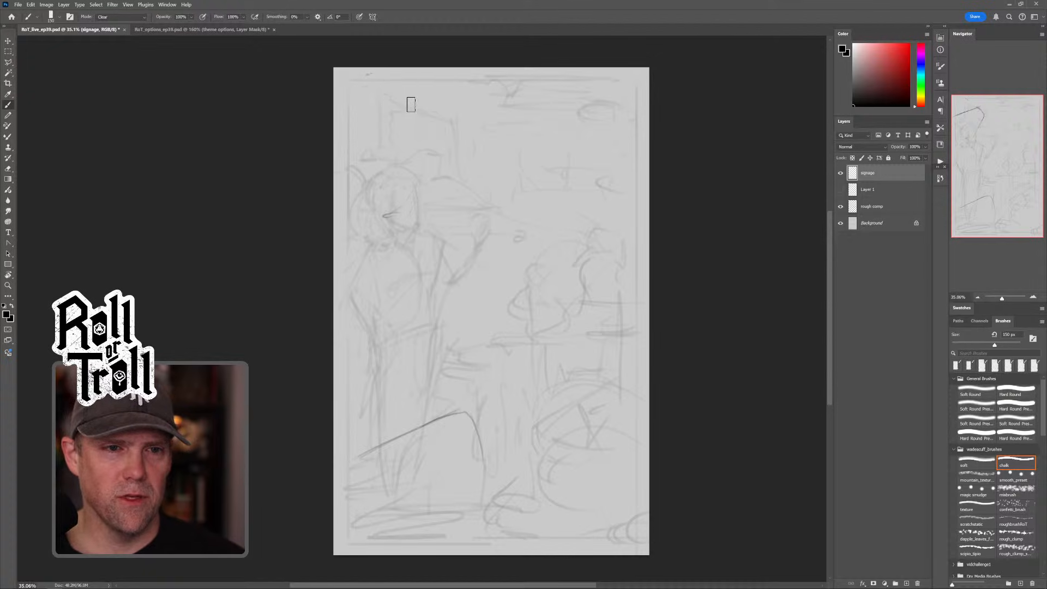
key("shift+alt+n")
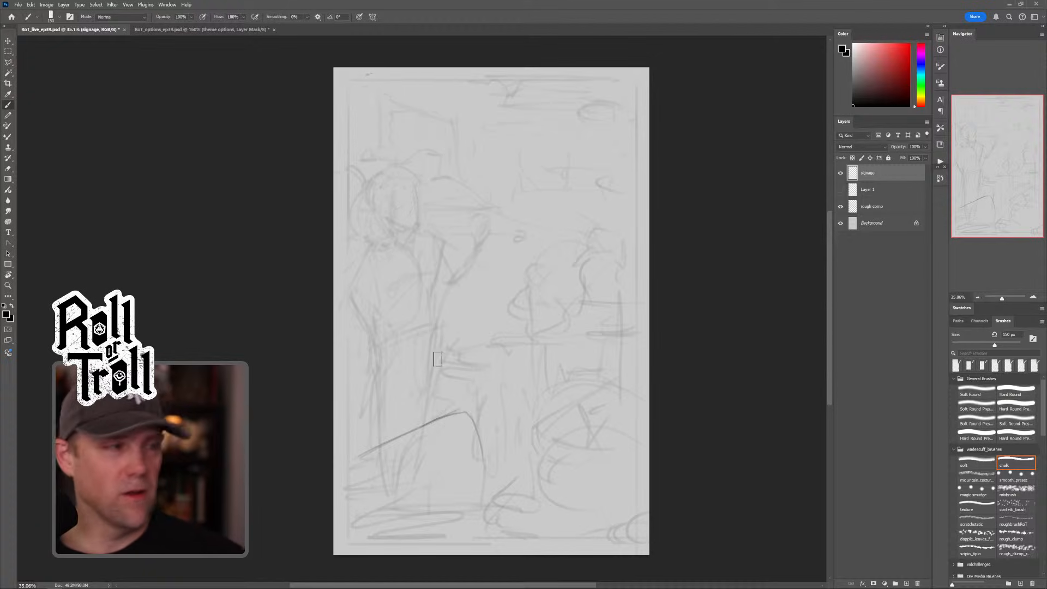
Step: Circle "a. welcome sign" in red with an 8 px brush on the notes layer of RoT_options_ep39.psd, and select group 2
key("bracketleft")
key("bracketleft")
key("bracketleft")
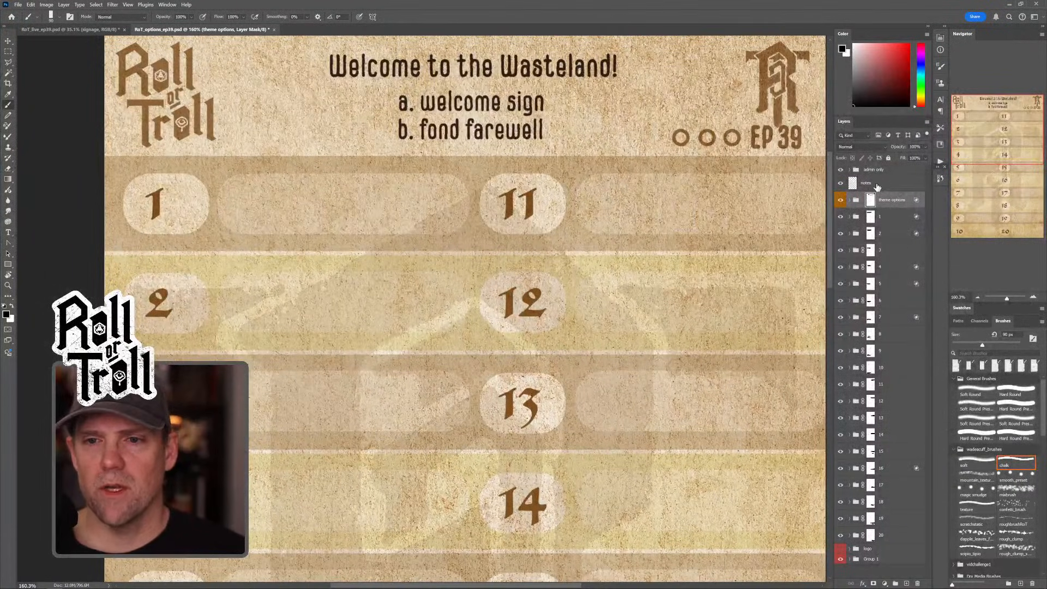
left_click(877, 187)
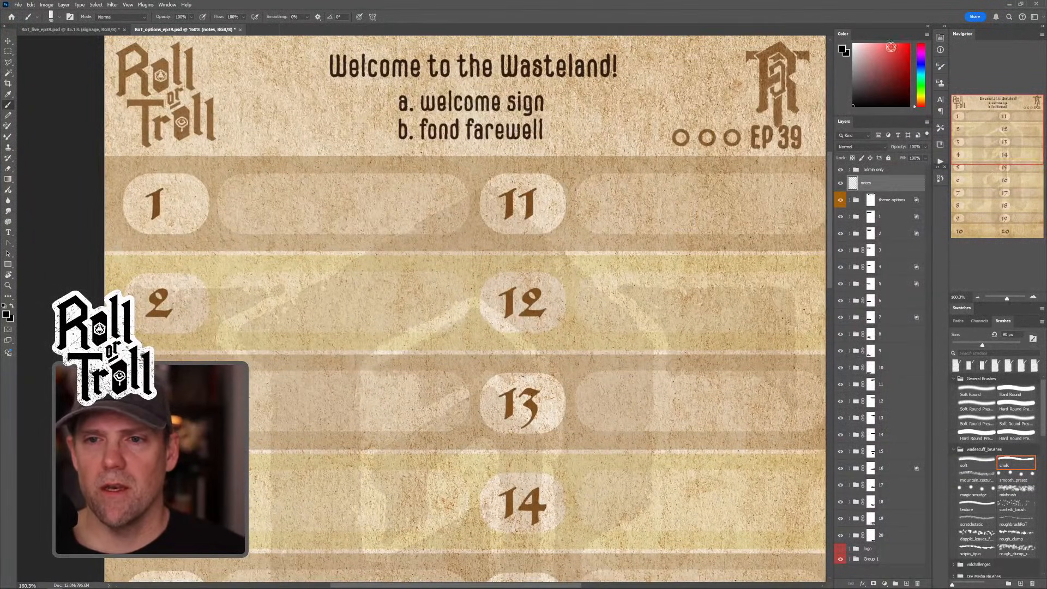
left_click_drag(898, 57, 910, 44)
key("bracketleft")
key("bracketleft")
key("bracketleft")
key("bracketleft")
key("bracketleft")
key("bracketleft")
key("bracketleft")
key("bracketleft")
key("bracketleft")
key("bracketleft")
mouse_move(536, 87)
left_mouse_down()
mouse_move(402, 104)
mouse_move(459, 87)
left_mouse_up()
left_click(887, 233)
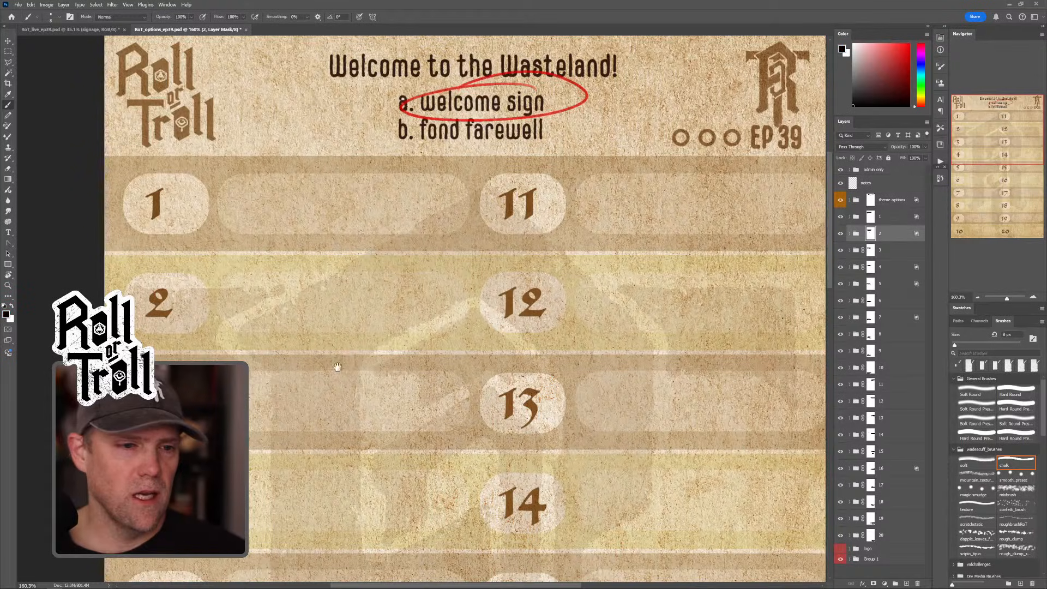
Step: Paint on group 3's layer mask with a 125 px brush to reveal the options "happy trails" and "country roads"
left_click_drag(338, 366, 371, 290)
key("bracketright")
key("bracketright")
key("bracketright")
key("bracketright")
key("bracketright")
key("bracketright")
key("bracketright")
key("bracketright")
key("bracketright")
key("bracketright")
key("bracketright")
key("bracketright")
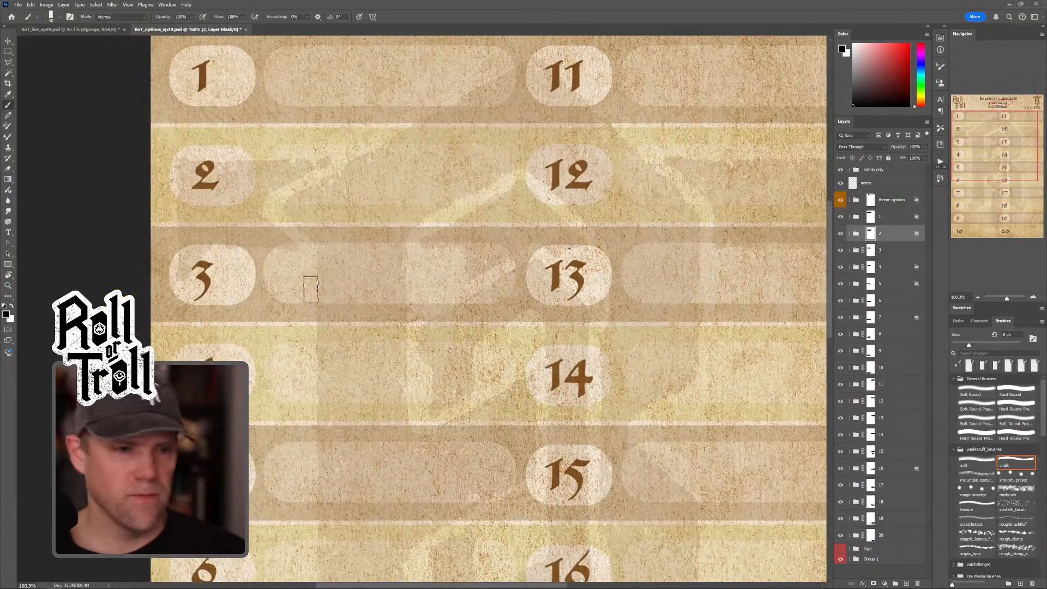
key("shift+alt+r")
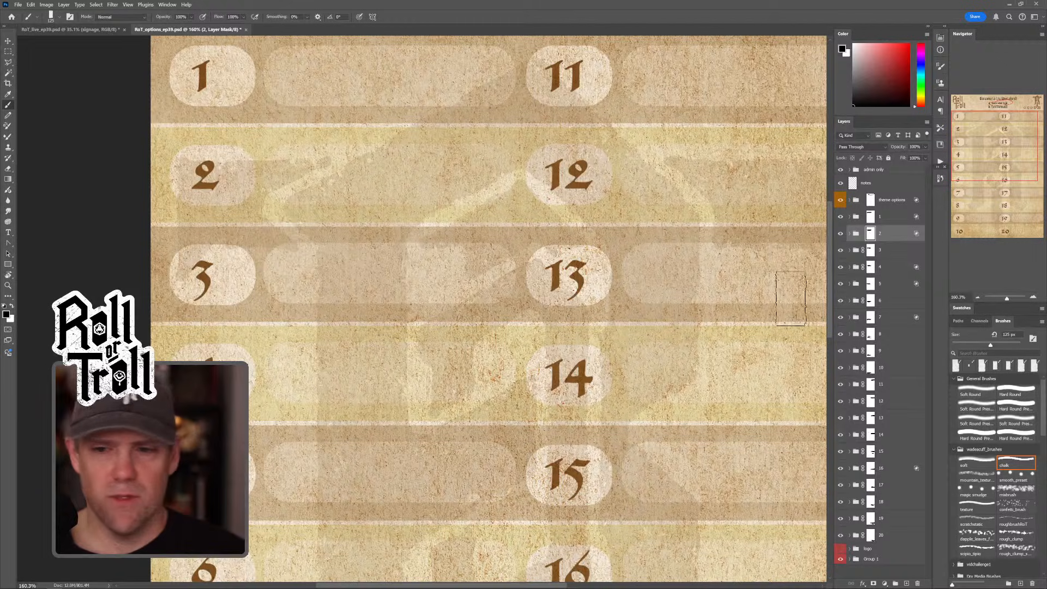
left_click(894, 252)
mouse_move(300, 265)
left_mouse_down()
mouse_move(374, 258)
mouse_move(275, 256)
mouse_move(420, 256)
mouse_move(258, 251)
mouse_move(480, 251)
mouse_move(391, 245)
mouse_move(291, 259)
mouse_move(276, 285)
mouse_move(412, 289)
mouse_move(250, 286)
mouse_move(518, 283)
left_mouse_up()
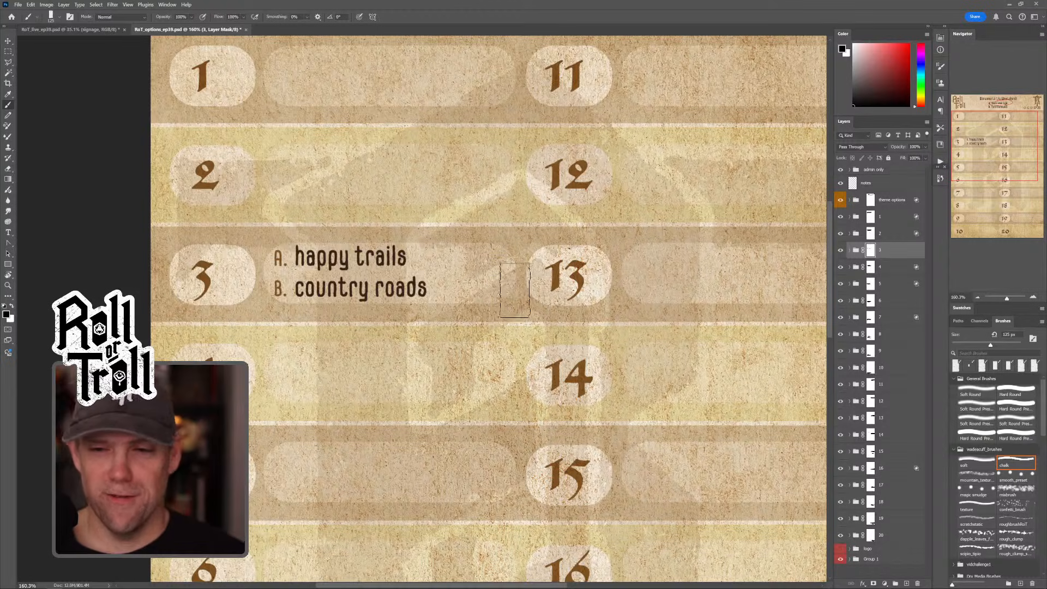
key("shift+alt+n")
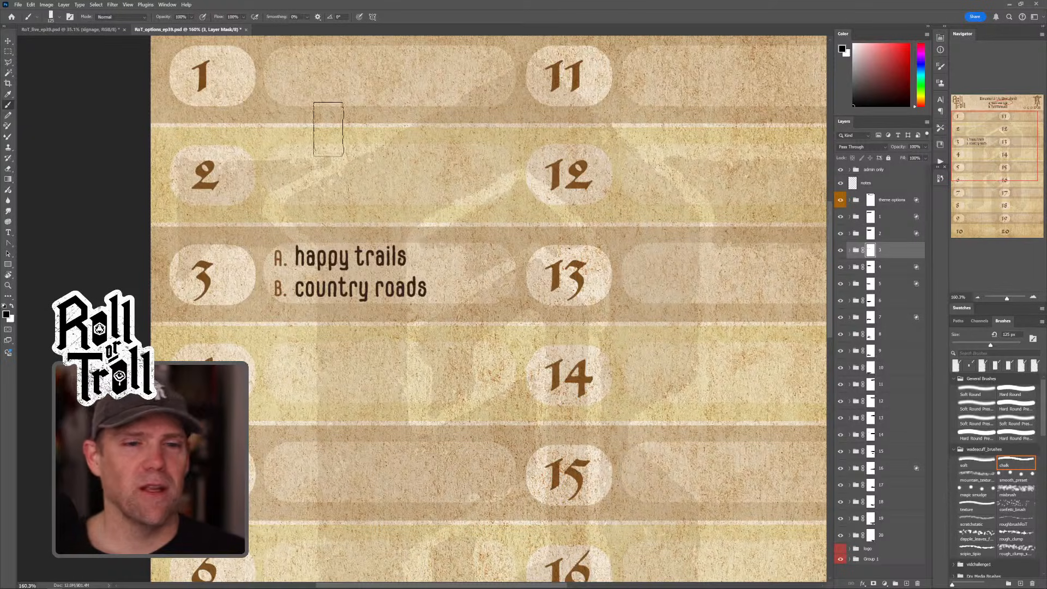
Step: Return to RoT_live_ep39.psd and reduce the brush size to 45 px for sketching on the signage layer
left_click_drag(493, 244, 477, 279)
left_click_drag(367, 161, 354, 171)
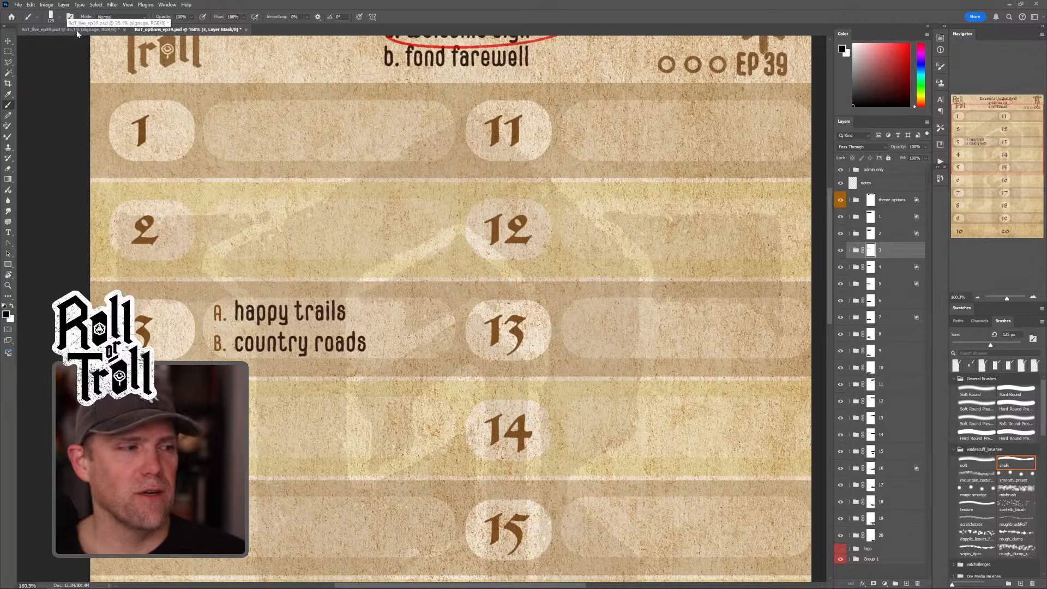
left_click_drag(387, 160, 544, 140)
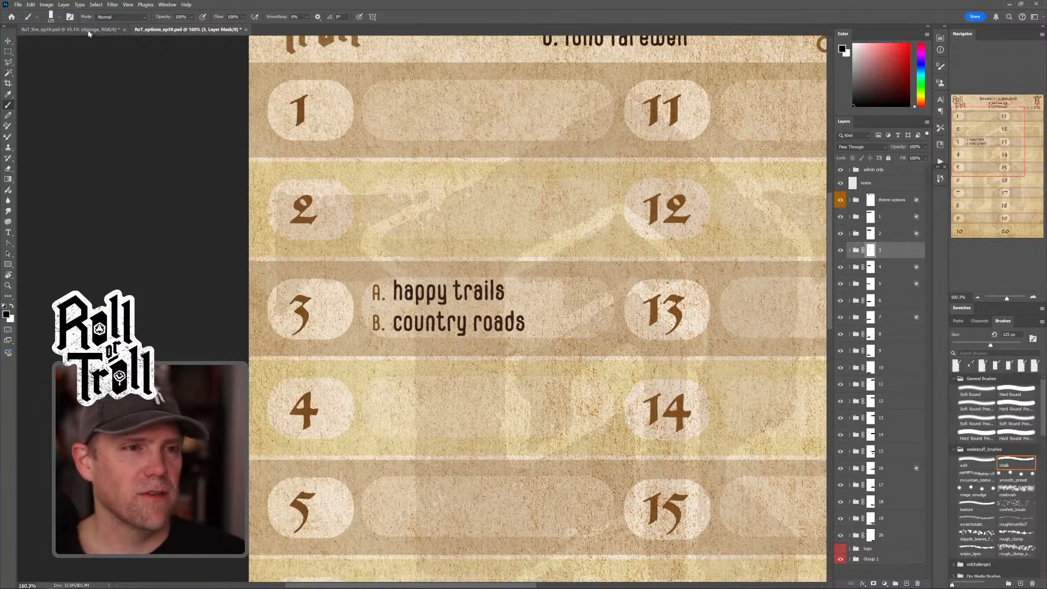
left_click(71, 30)
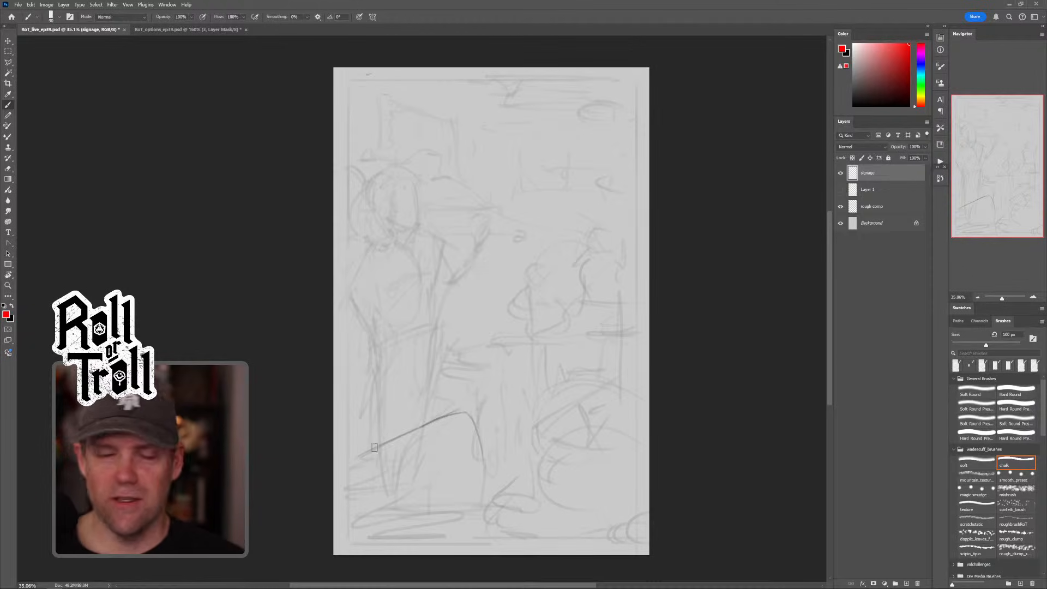
key("bracketleft")
key("bracketleft")
key("bracketleft")
key("bracketleft")
key("bracketleft")
key("bracketleft")
key("bracketleft")
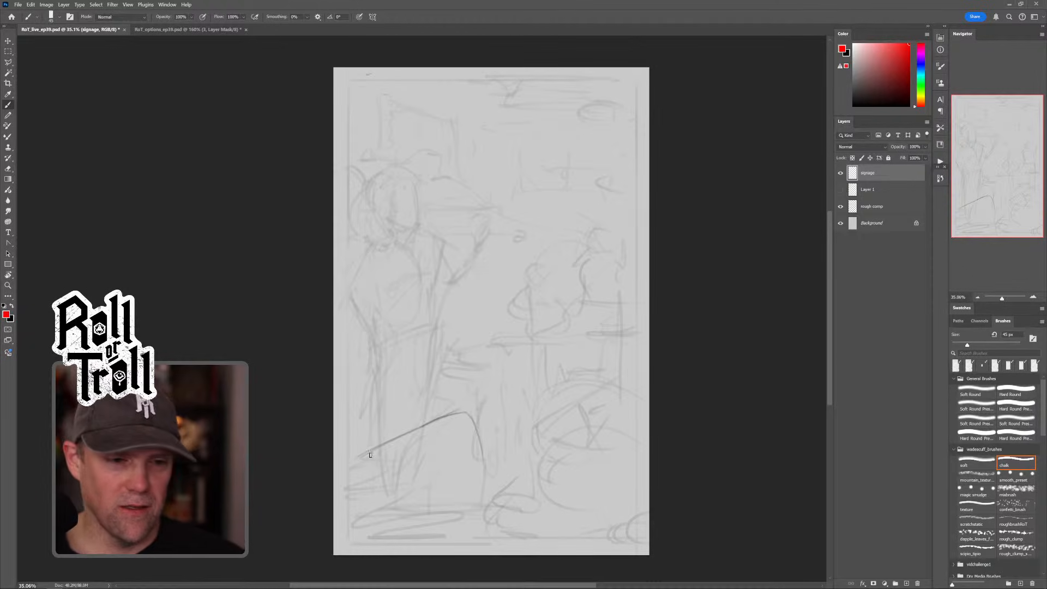
Step: Undo a trial red stroke, reset the colors to default, and draw the sign's right edge in black with a 40 px brush
left_click_drag(364, 449, 362, 480)
key("ctrl+z")
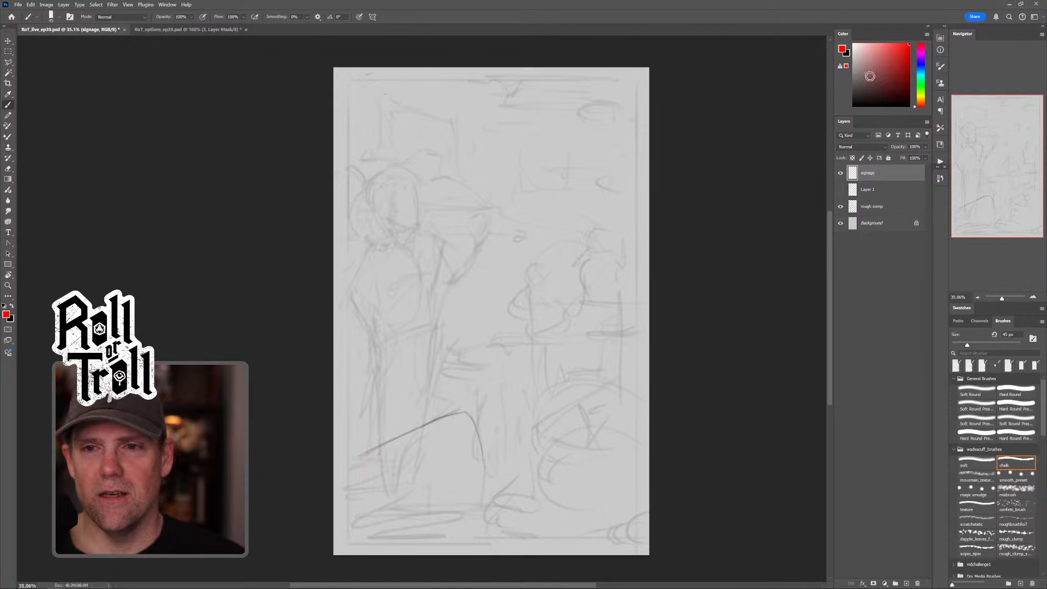
key("d")
key("z")
left_click_drag(518, 368, 591, 274)
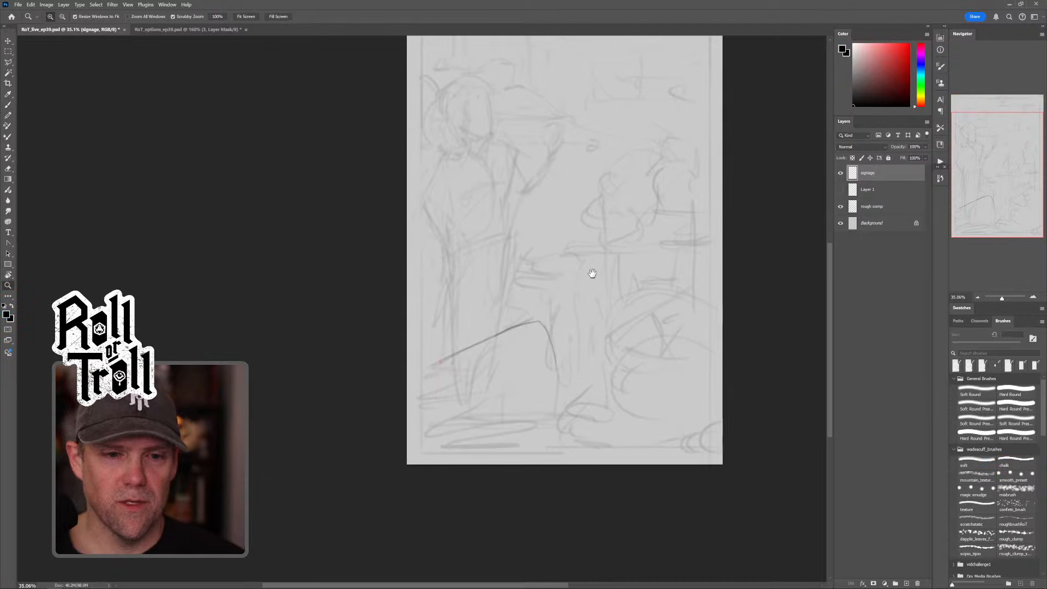
left_click_drag(533, 327, 545, 323)
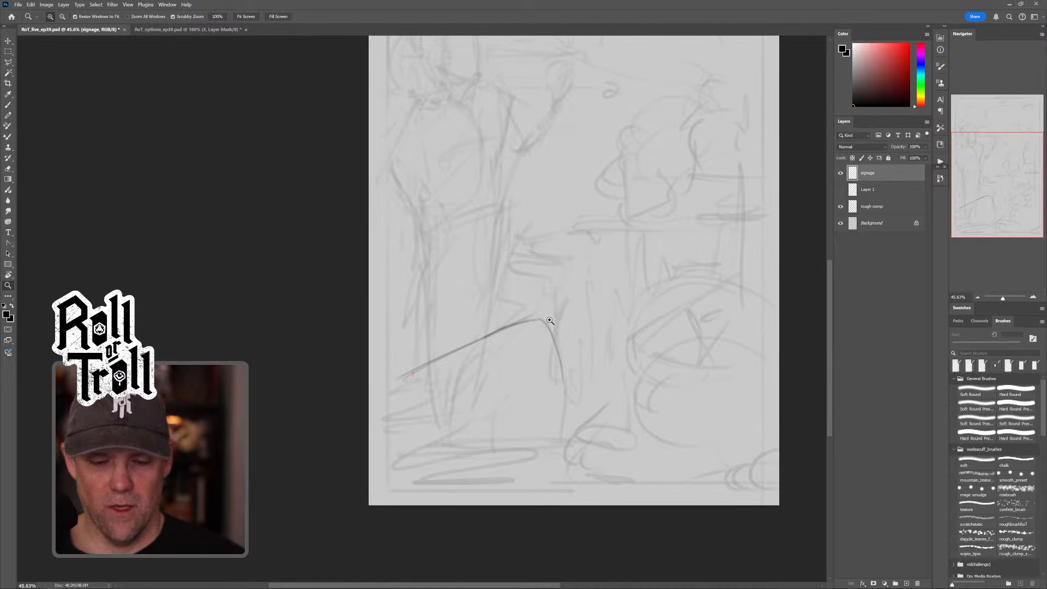
key("b")
mouse_move(542, 322)
left_mouse_down()
mouse_move(545, 365)
mouse_move(550, 337)
mouse_move(550, 347)
mouse_move(534, 429)
left_mouse_up()
left_click_drag(548, 362, 528, 447)
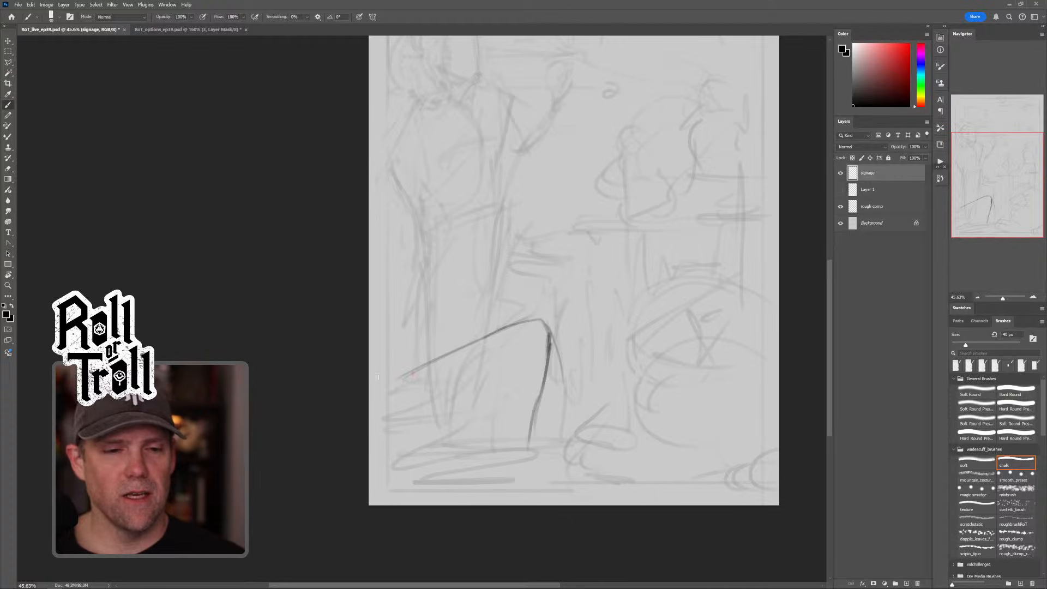
Step: Draw the sign's left and bottom edges to close the angled outline, undoing the last corner stroke
left_click_drag(400, 381, 401, 425)
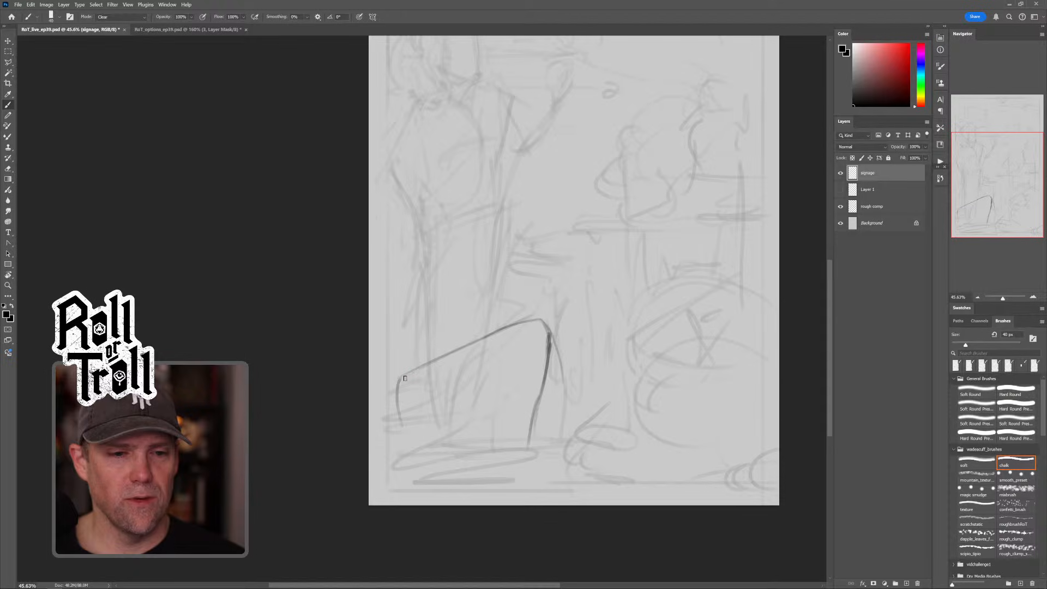
mouse_move(404, 376)
left_mouse_down()
mouse_move(411, 446)
mouse_move(395, 390)
mouse_move(407, 453)
mouse_move(462, 465)
mouse_move(405, 463)
mouse_move(436, 476)
mouse_move(423, 470)
mouse_move(529, 455)
left_mouse_up()
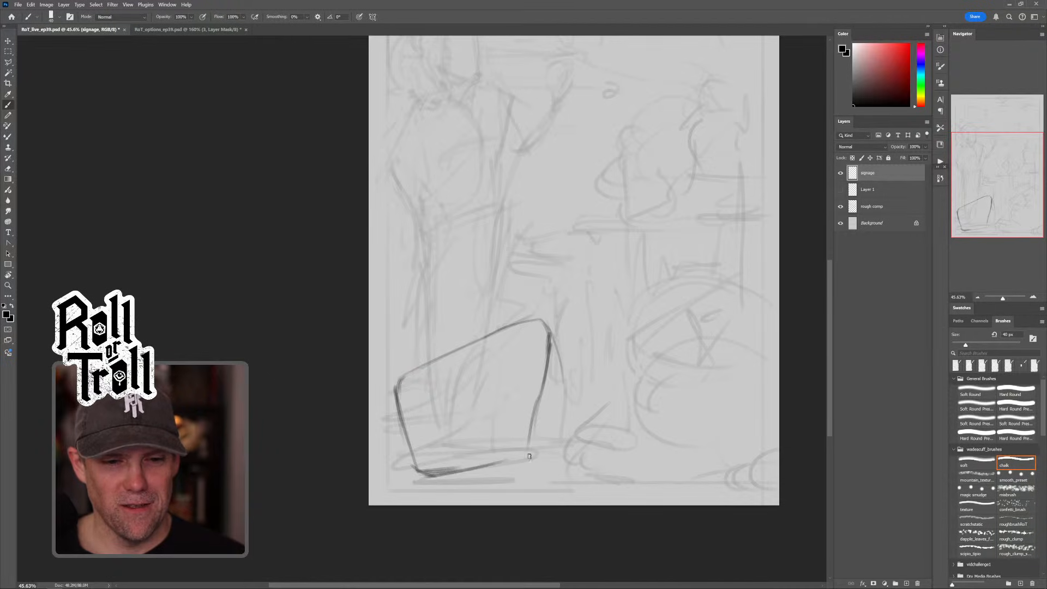
mouse_move(450, 472)
left_mouse_down()
mouse_move(524, 456)
mouse_move(515, 457)
left_mouse_up()
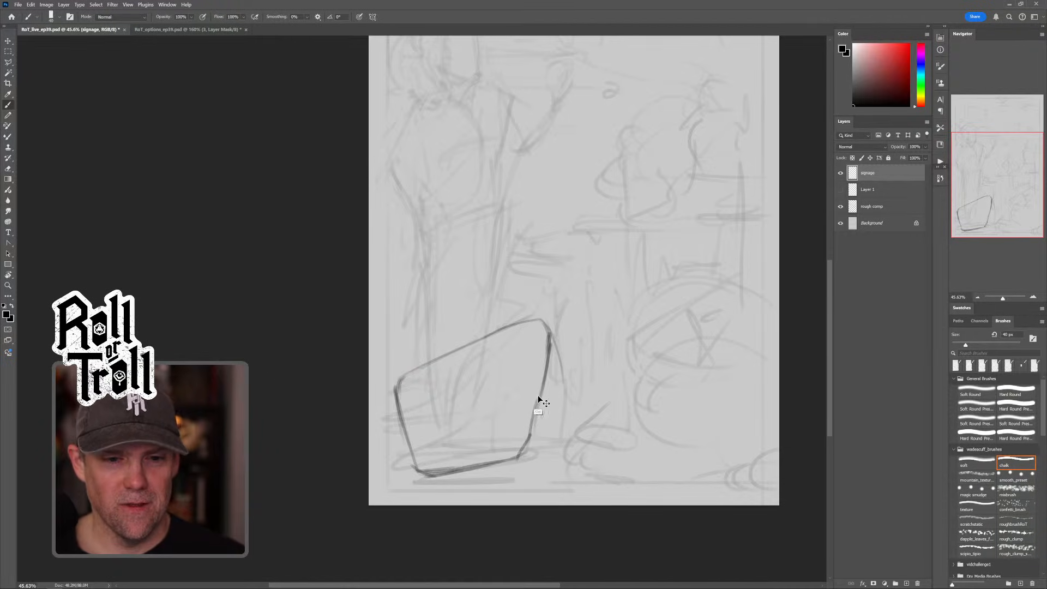
key("ctrl+z")
key("shift+alt+r")
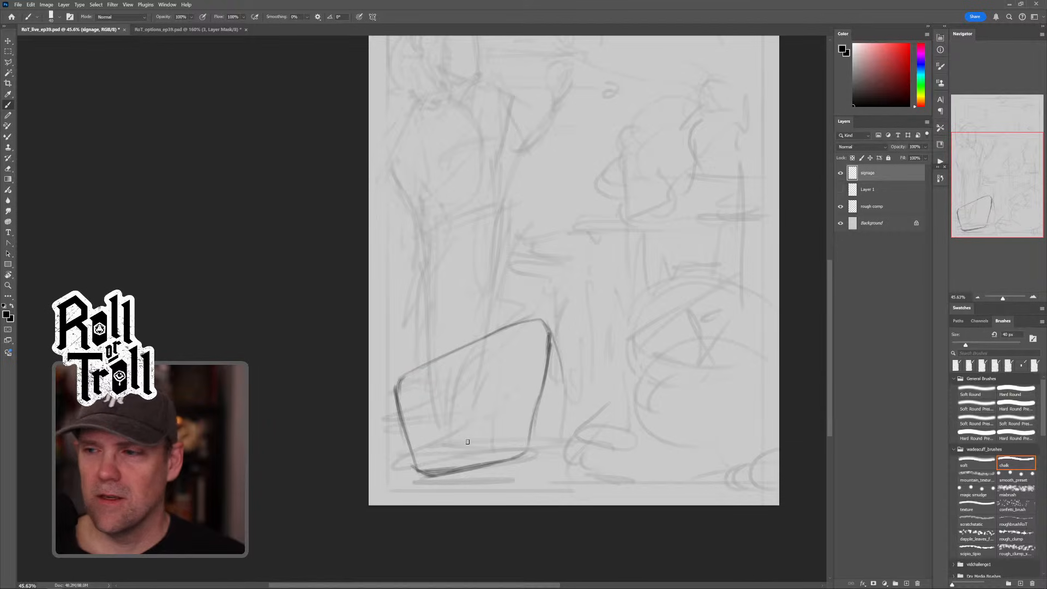
Step: Sketch short support posts and ground marks beneath the sign and a second line outside its left edge
mouse_move(480, 480)
left_mouse_down()
mouse_move(544, 460)
mouse_move(564, 464)
mouse_move(564, 476)
mouse_move(557, 450)
left_mouse_up()
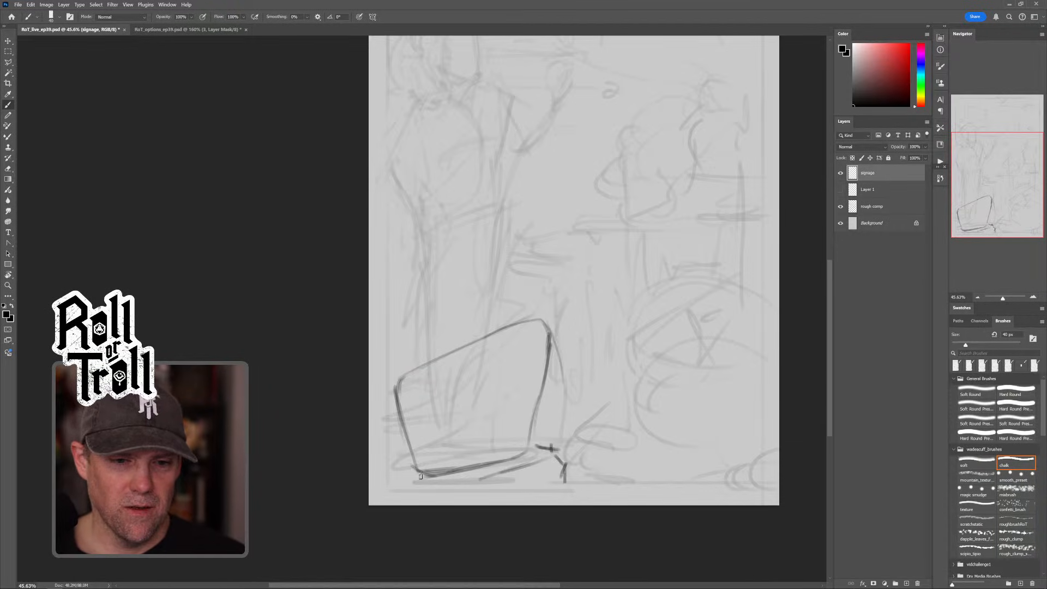
left_click_drag(410, 471, 404, 477)
left_click_drag(391, 401, 403, 484)
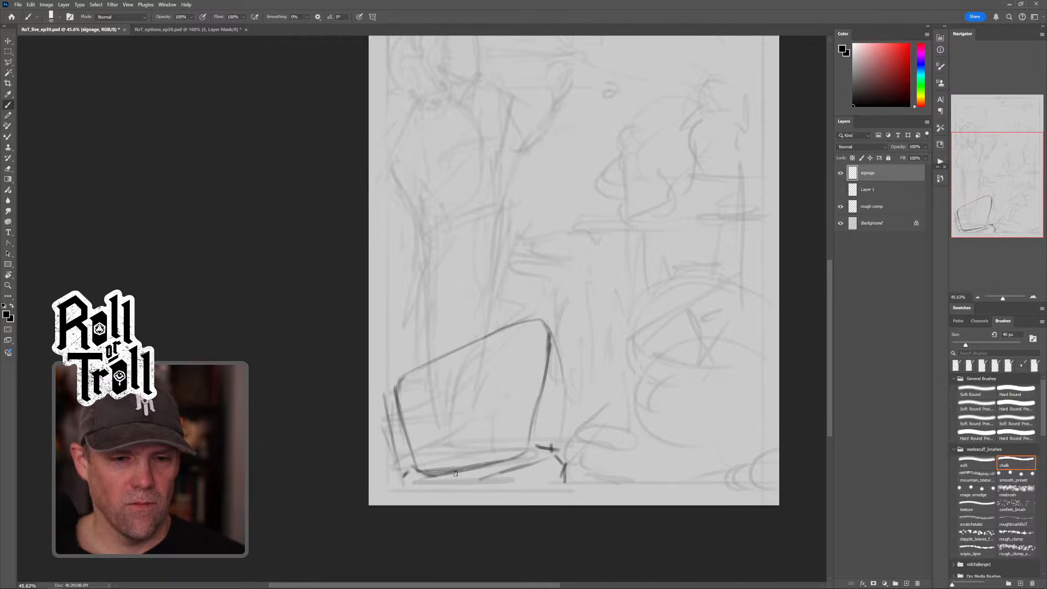
left_click_drag(449, 472, 456, 487)
left_click_drag(493, 468, 505, 464)
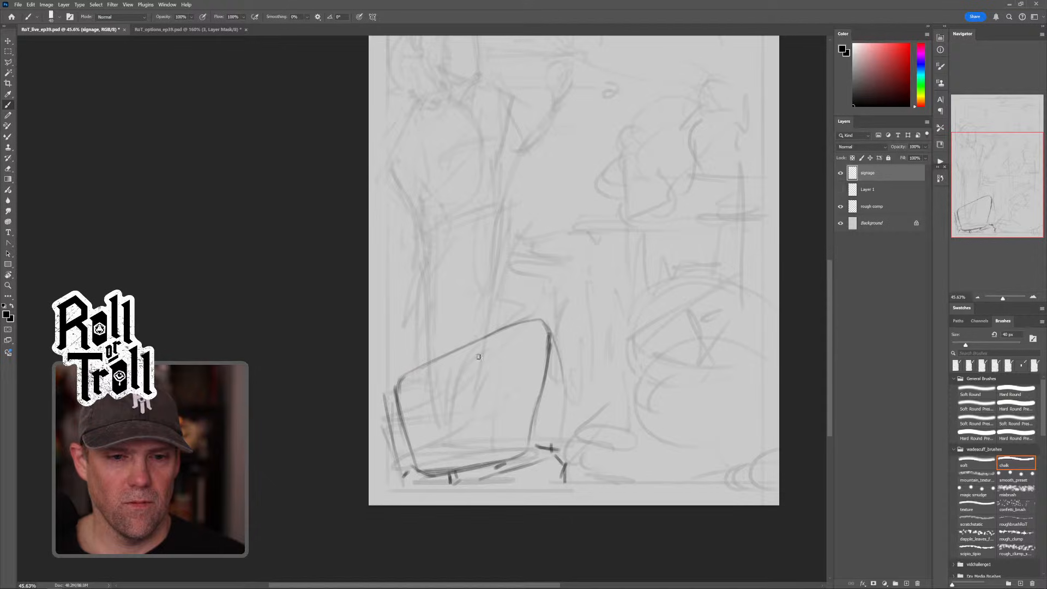
Step: Thin the sign's heavy right edge by erasing along it and redraw it as a cleaner line
left_click_drag(557, 331, 540, 413)
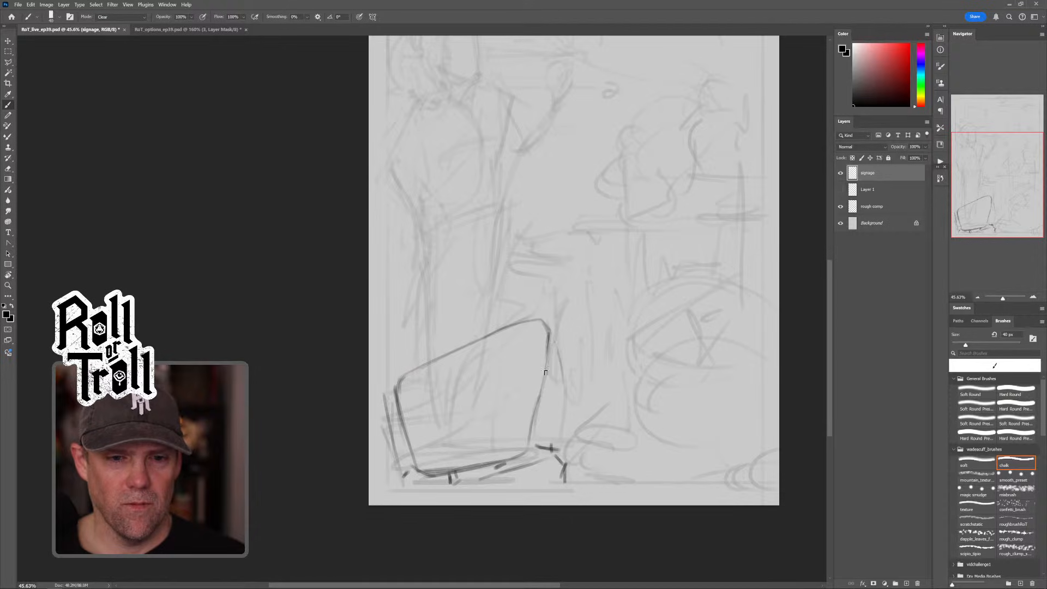
left_click_drag(546, 371, 537, 415)
key("shift+alt+n")
mouse_move(548, 335)
left_mouse_down()
mouse_move(529, 430)
mouse_move(532, 409)
left_mouse_up()
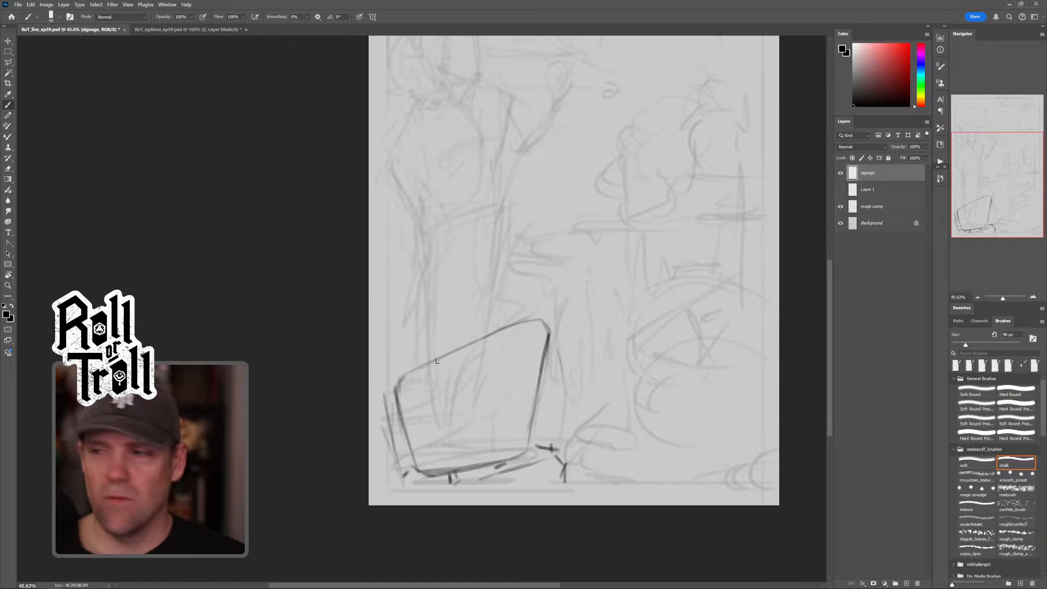
Step: Reinforce the sign's top edge with a 30 px brush and continue it into an outer frame line down the left side
key("bracketleft")
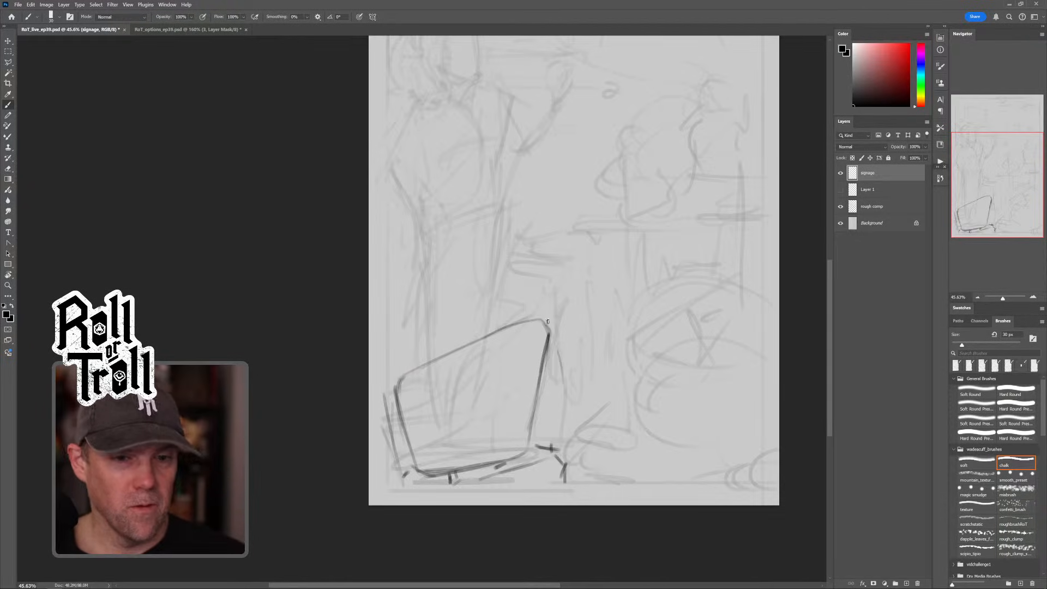
mouse_move(512, 322)
left_mouse_down()
mouse_move(467, 342)
mouse_move(511, 323)
mouse_move(412, 368)
left_mouse_up()
left_click_drag(499, 328, 391, 378)
mouse_move(439, 354)
left_mouse_down()
mouse_move(386, 380)
mouse_move(389, 401)
left_mouse_up()
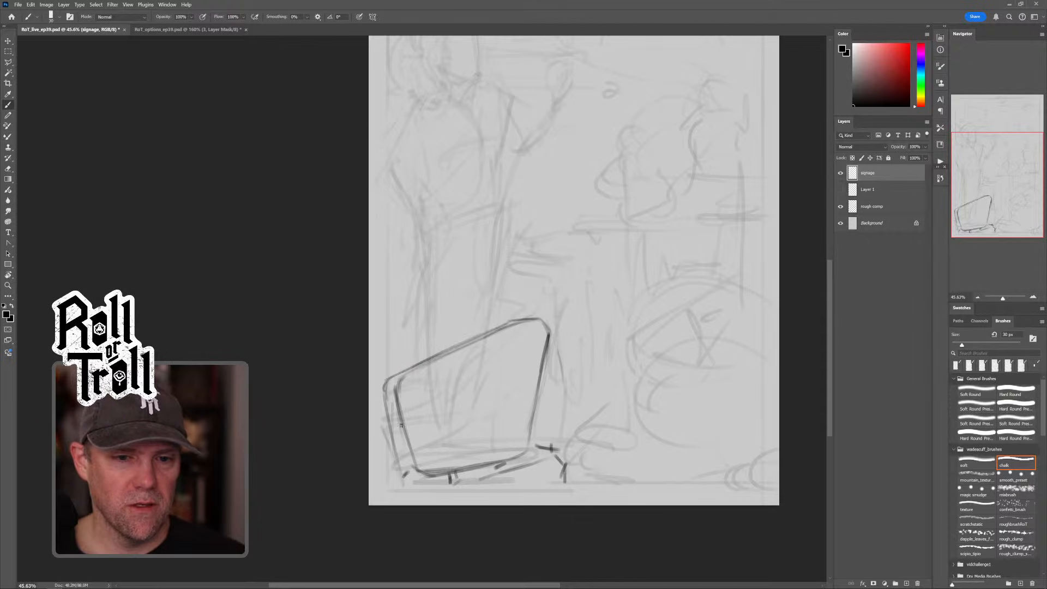
left_click_drag(496, 368, 551, 357)
left_click_drag(439, 378, 466, 461)
left_click_drag(445, 401, 478, 467)
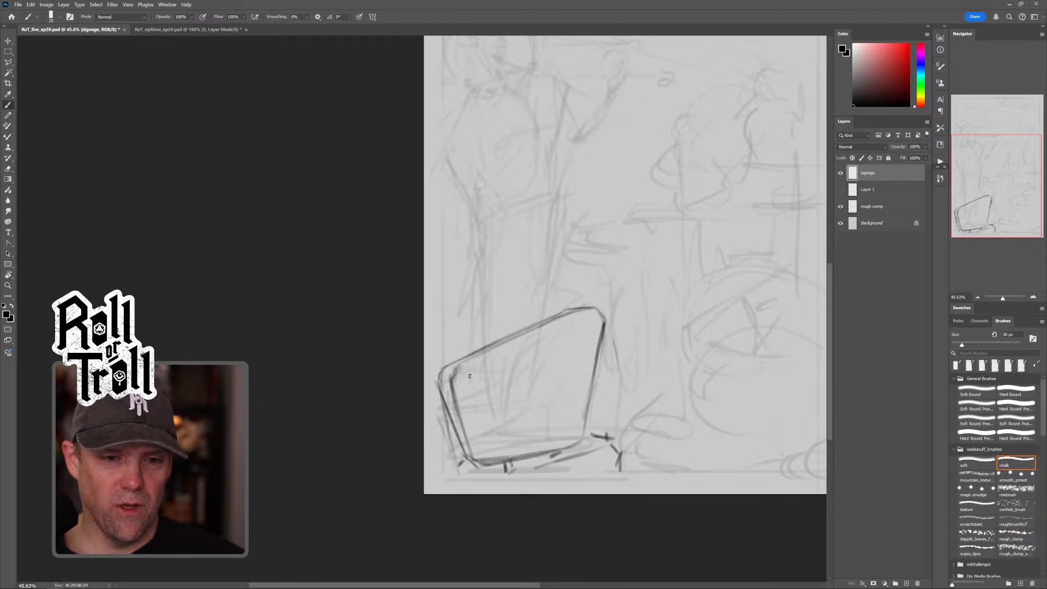
Step: Hand-letter "Welcome" at a slant across the upper part of the sign, undoing the stray strokes
mouse_move(467, 406)
left_mouse_down()
mouse_move(467, 373)
mouse_move(474, 406)
left_mouse_up()
key("ctrl+z")
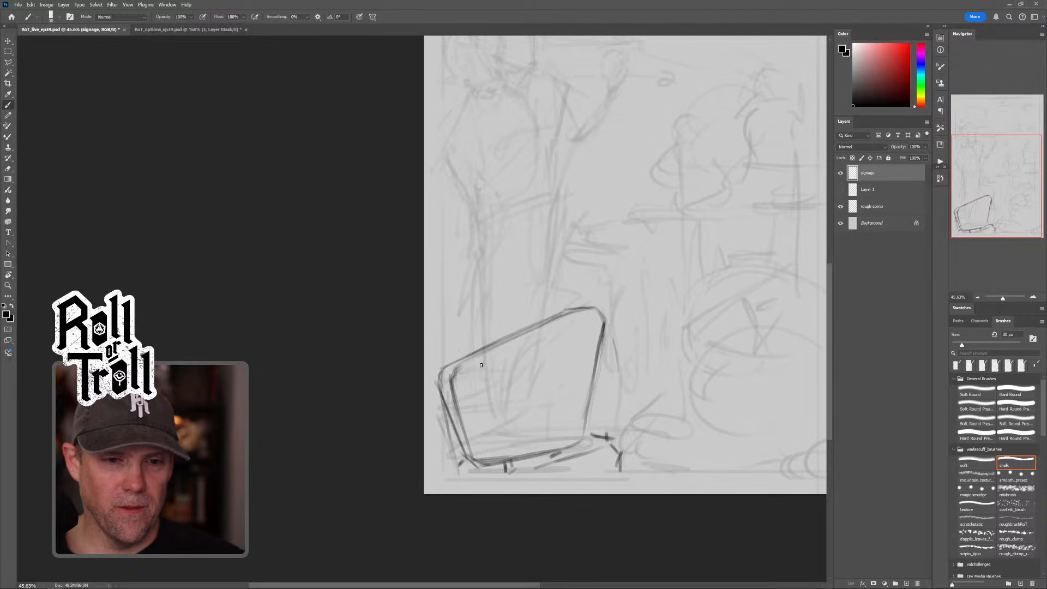
mouse_move(481, 365)
left_mouse_down()
mouse_move(493, 357)
mouse_move(485, 367)
mouse_move(522, 370)
mouse_move(578, 355)
left_mouse_up()
key("ctrl+z")
key("ctrl+z")
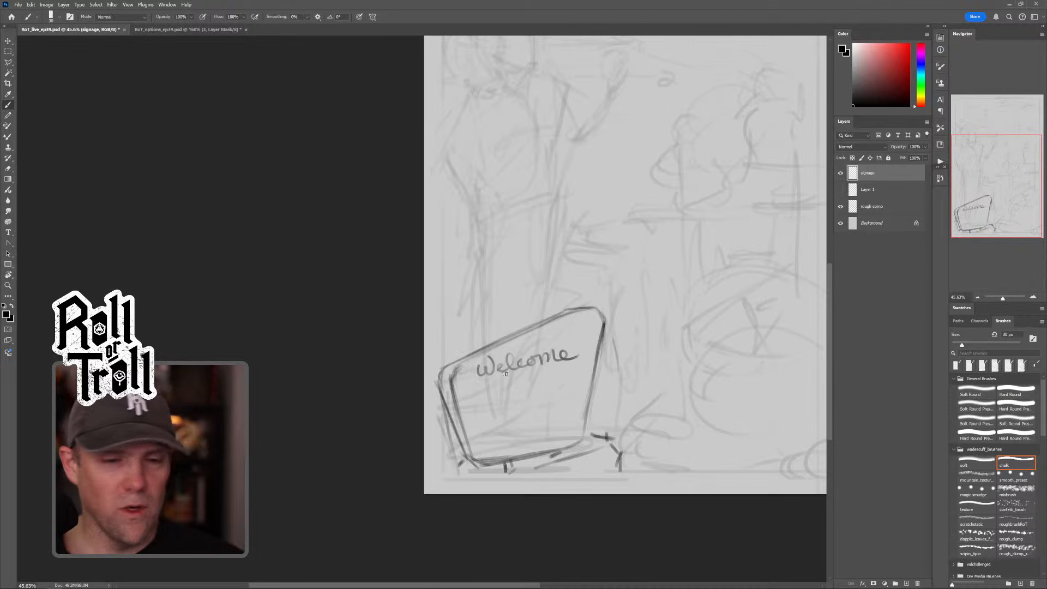
Step: Letter "to" beneath "Welcome" and draw a horizontal guideline across the sign below it
left_click_drag(466, 388, 603, 358)
key("ctrl+z")
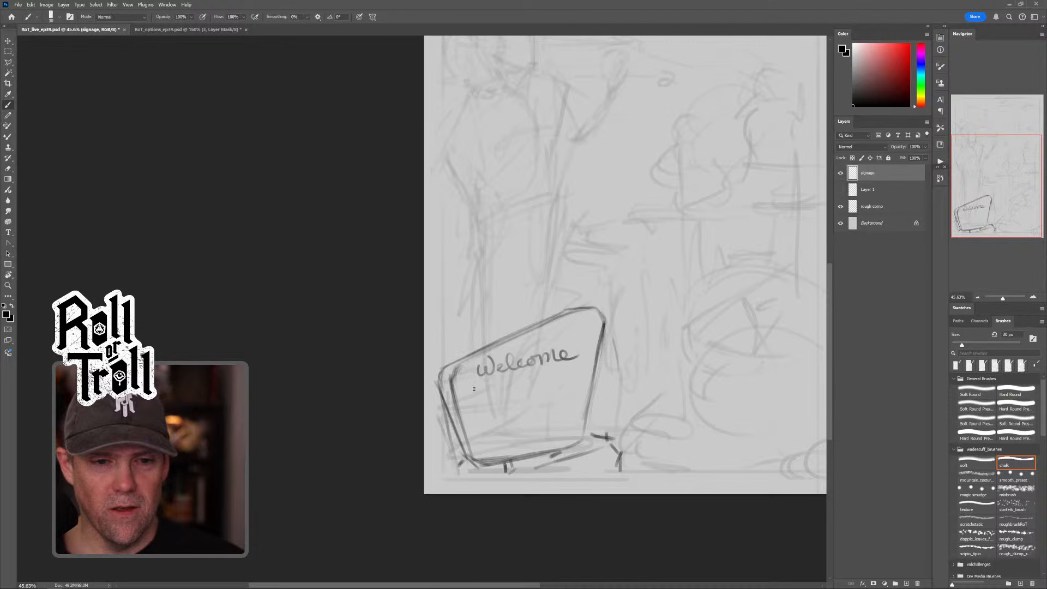
left_click_drag(470, 382, 635, 383)
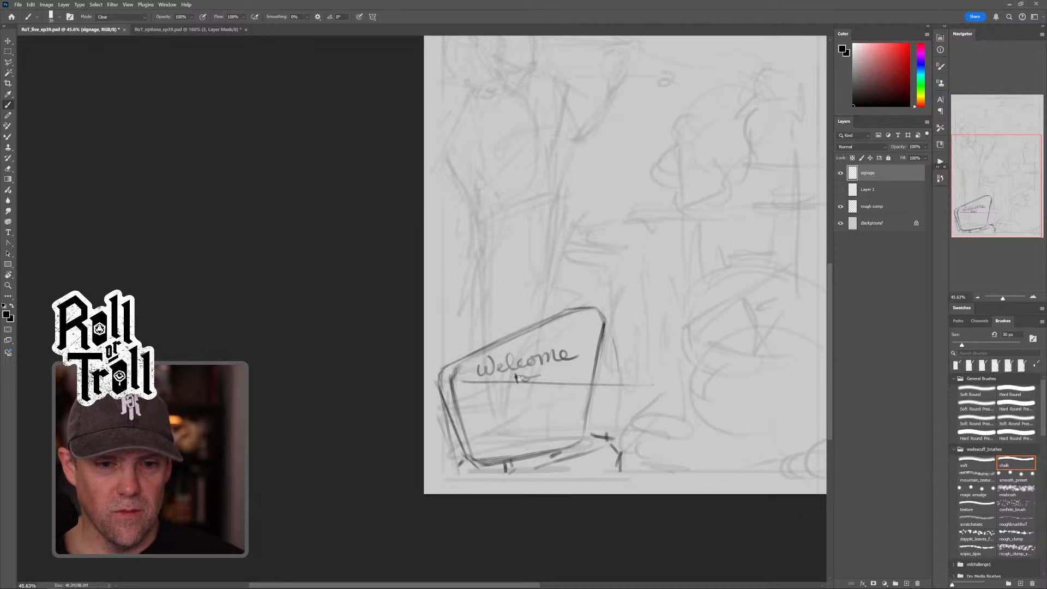
key("shift+alt+n")
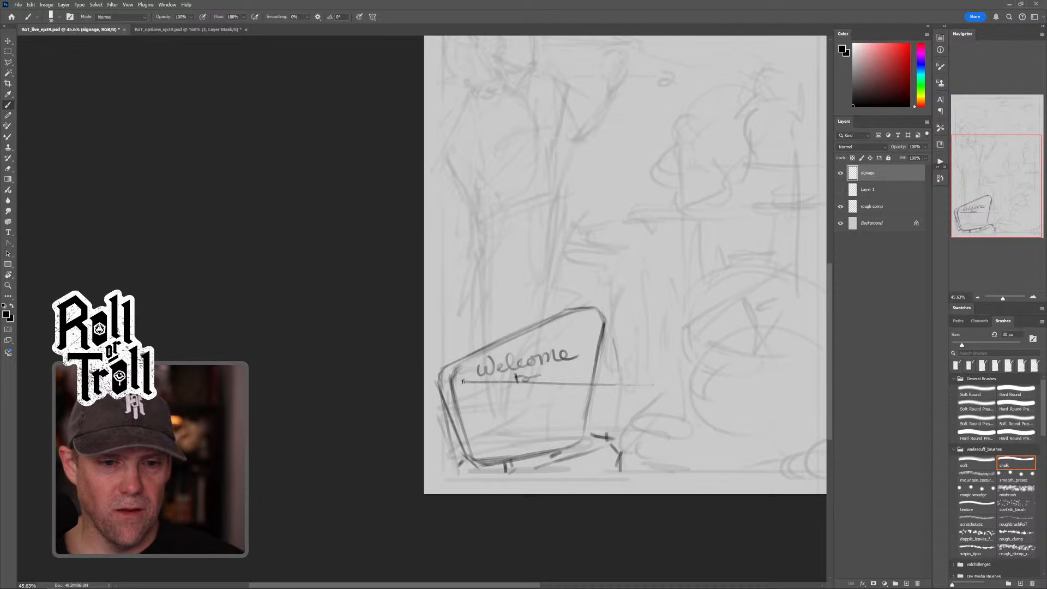
Step: Block out lettering rows below the guideline with faint horizontal lines and short end marks on both sides
mouse_move(463, 382)
left_mouse_down()
mouse_move(467, 407)
mouse_move(567, 406)
left_mouse_up()
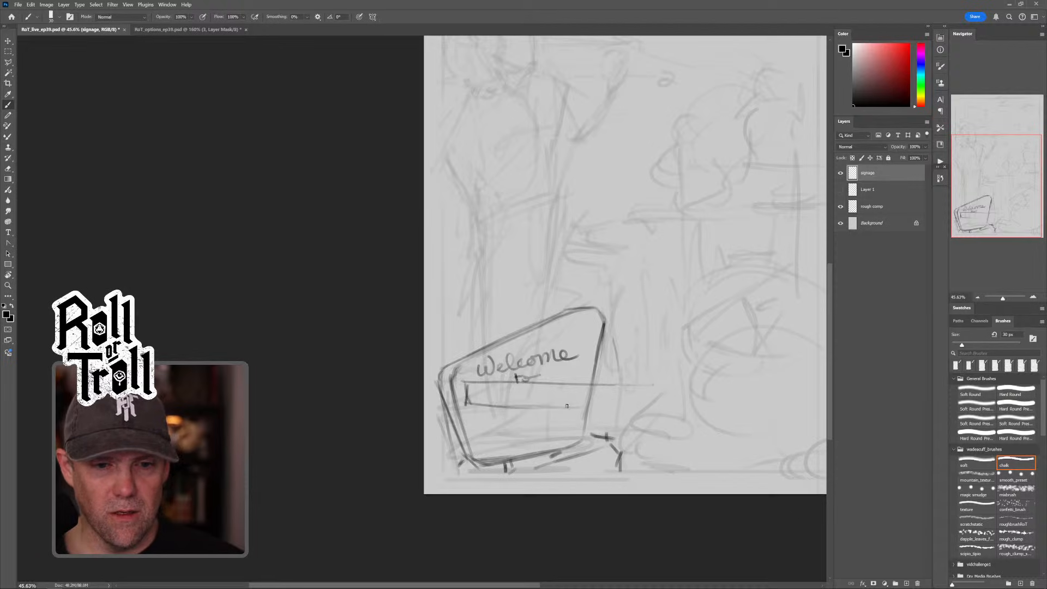
mouse_move(469, 406)
left_mouse_down()
mouse_move(540, 429)
mouse_move(516, 405)
mouse_move(541, 404)
left_mouse_up()
key("shift+alt+r")
left_click_drag(600, 385, 598, 389)
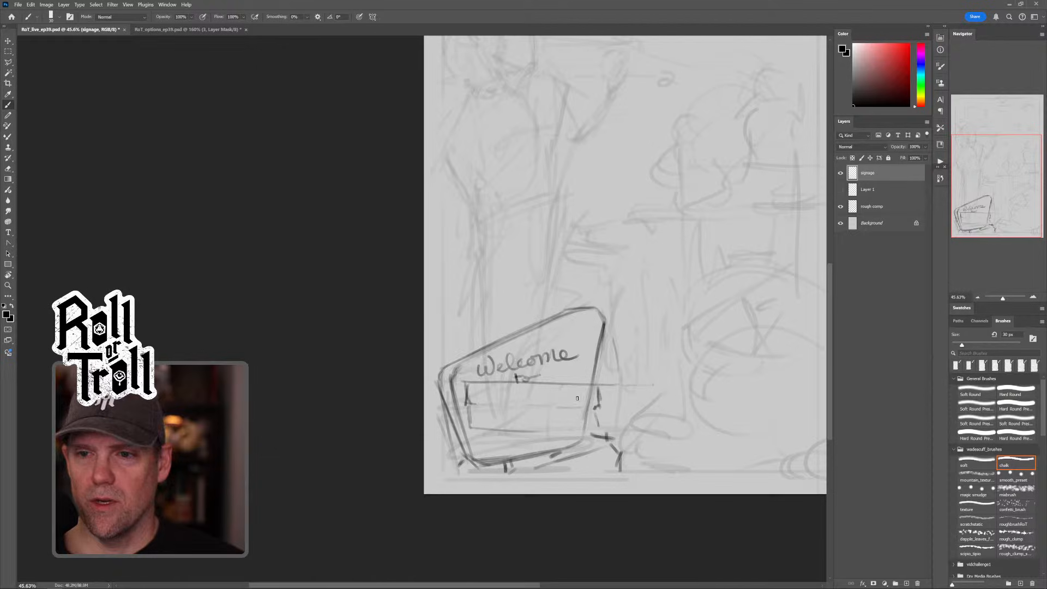
key("shift+alt+r")
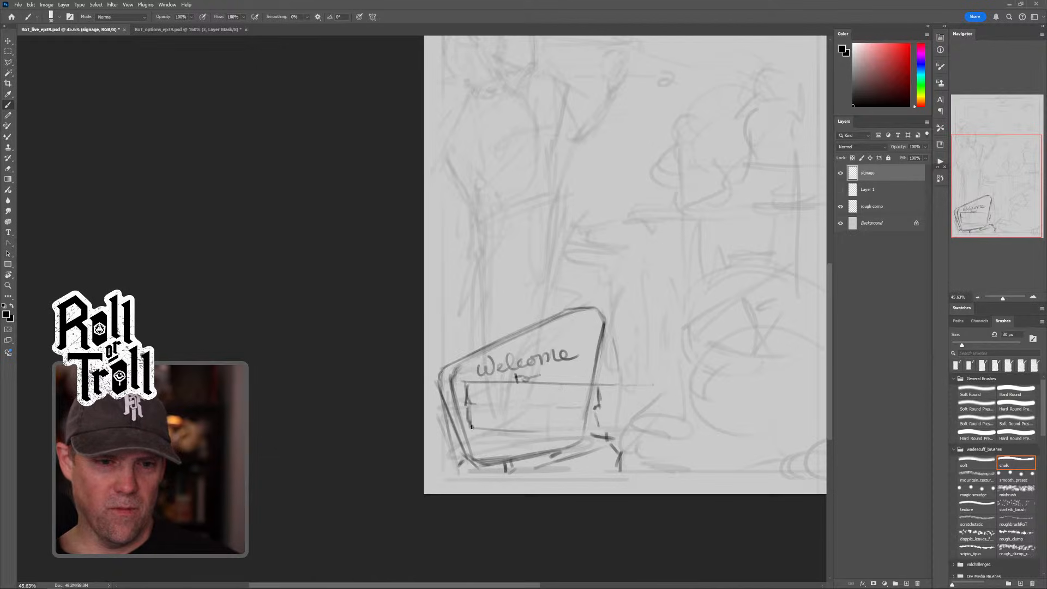
Step: Darken the lower lettering row's bottom and top lines and add strokes beneath it near the sign's base
left_click_drag(490, 431, 598, 422)
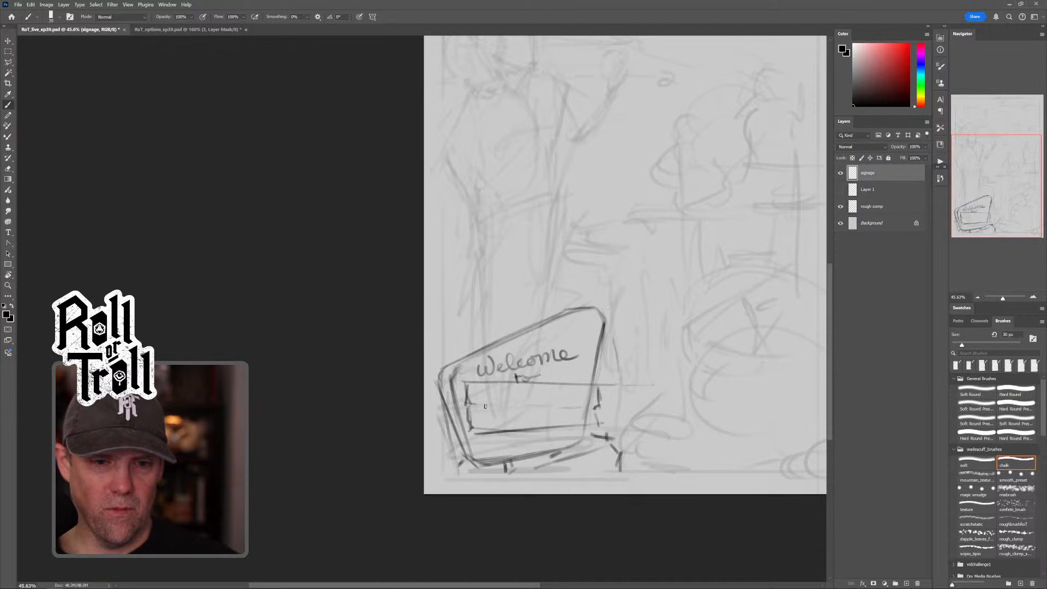
mouse_move(482, 408)
left_mouse_down()
mouse_move(599, 405)
mouse_move(545, 402)
left_mouse_up()
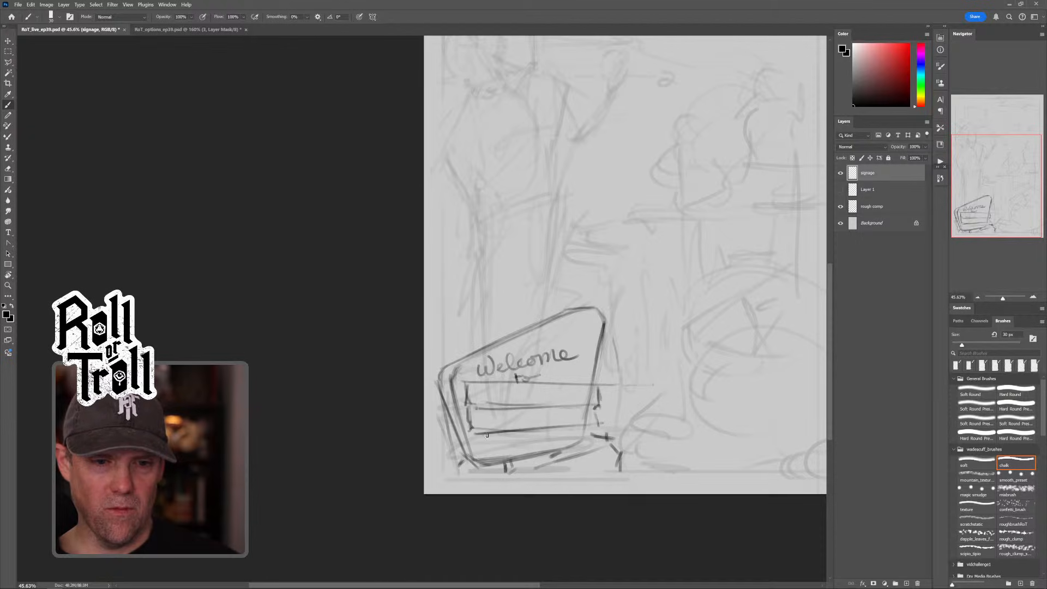
left_click_drag(477, 439, 528, 440)
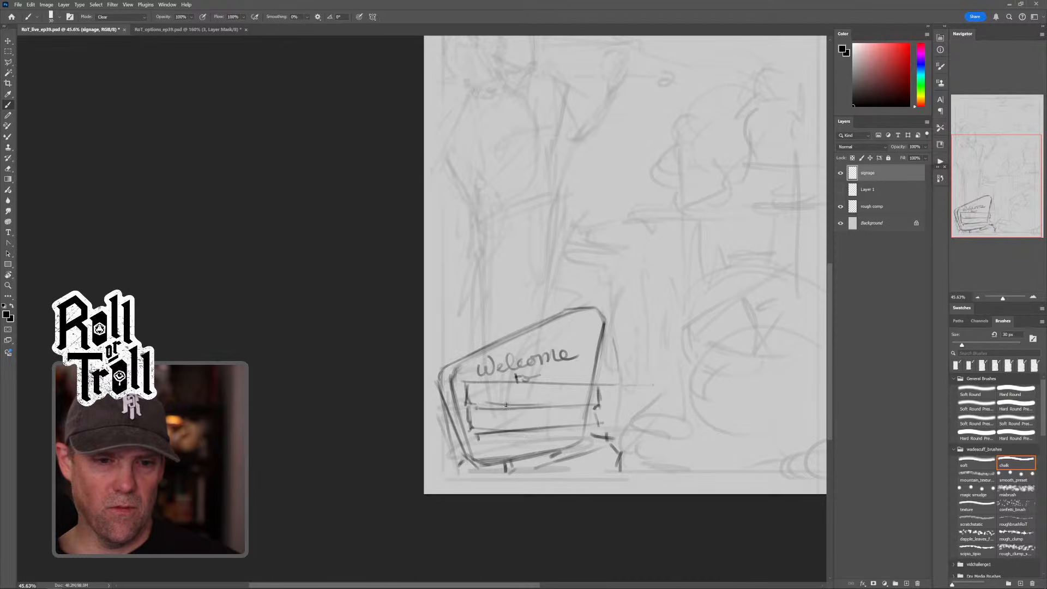
Step: Soften the horizontal guidelines across the sign's lettering rows and strengthen the end mark at the rows' right side
left_click_drag(506, 405, 514, 406)
key("grave")
mouse_move(479, 435)
left_mouse_down()
mouse_move(550, 441)
mouse_move(468, 432)
mouse_move(542, 427)
mouse_move(475, 445)
mouse_move(488, 447)
mouse_move(589, 436)
left_mouse_up()
key("grave")
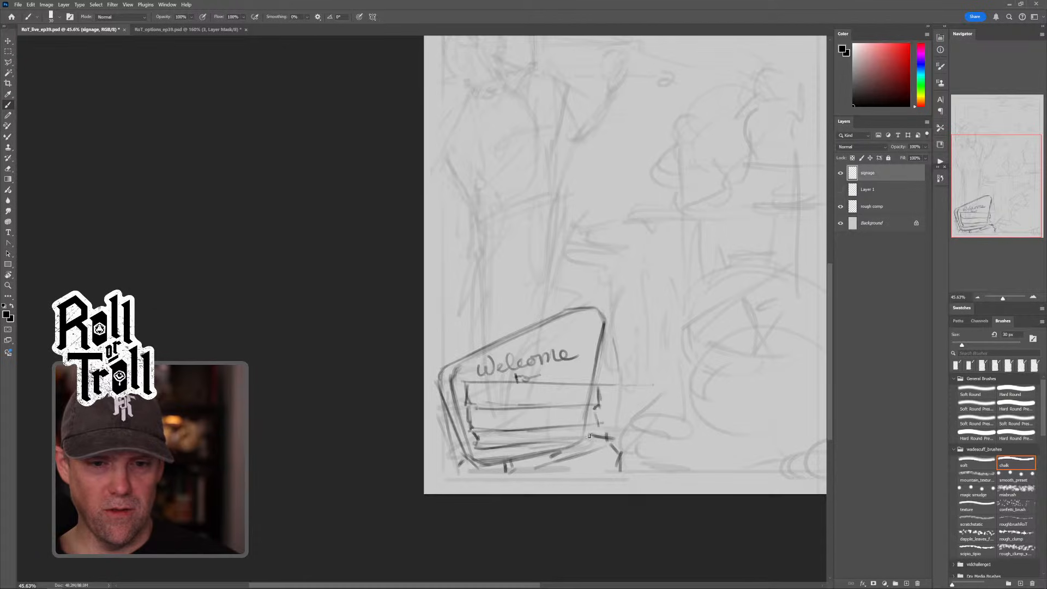
left_click_drag(508, 407, 570, 409)
mouse_move(524, 429)
left_mouse_down()
mouse_move(564, 427)
mouse_move(531, 429)
left_mouse_up()
left_click_drag(596, 407, 600, 430)
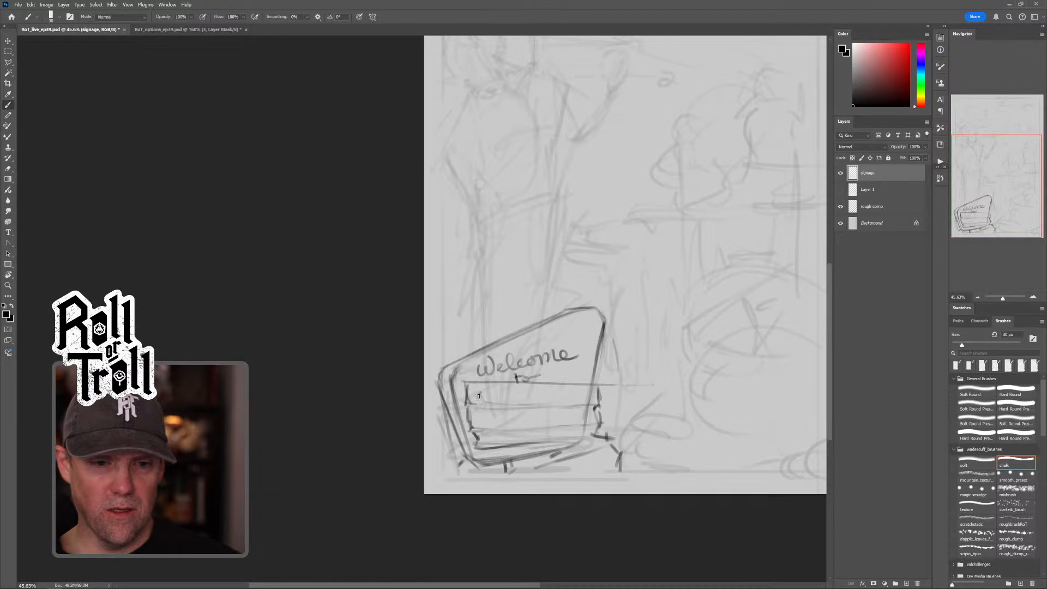
Step: Erase the sign's right edge where it crosses the lettering rows and clean up the stray marks there
left_click_drag(478, 397, 484, 413)
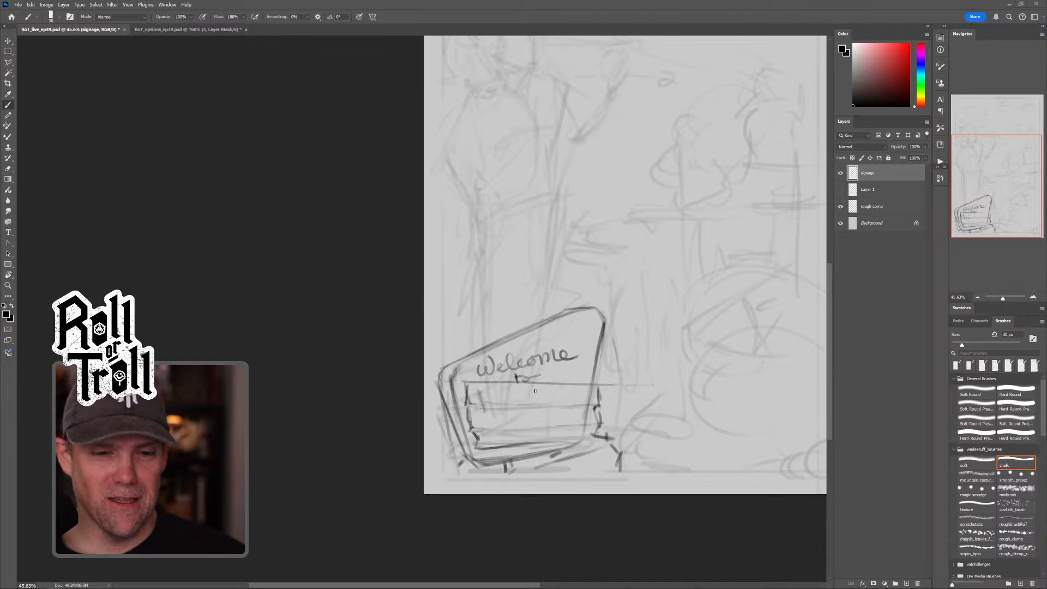
key("grave")
mouse_move(592, 391)
left_mouse_down()
mouse_move(585, 416)
mouse_move(607, 386)
left_mouse_up()
key("grave")
mouse_move(485, 410)
left_mouse_down()
mouse_move(479, 394)
mouse_move(485, 412)
left_mouse_up()
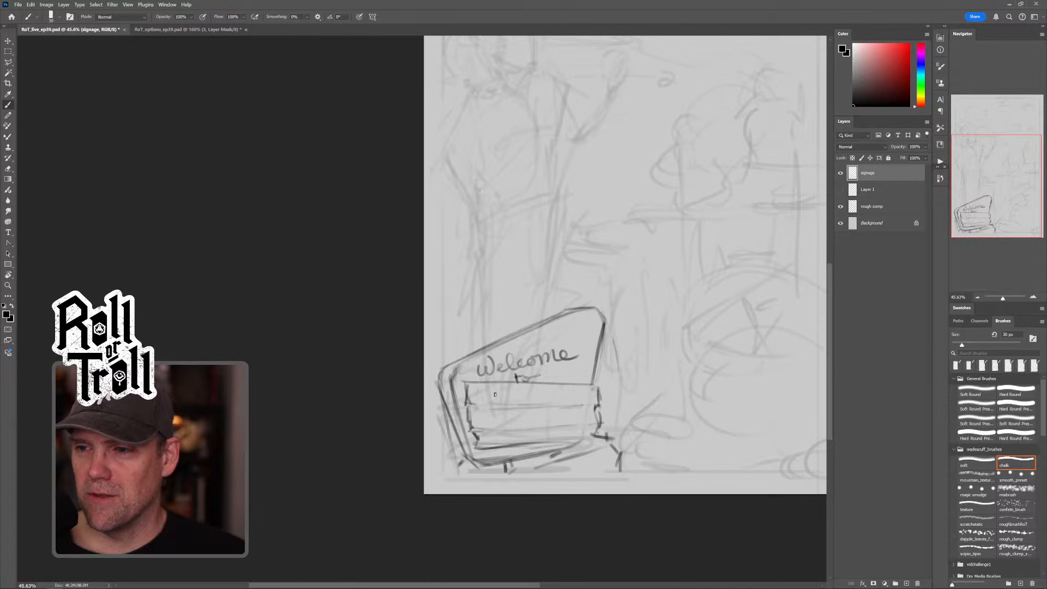
Step: Letter "WA" in capitals at the start of the upper row and set the brush size to 35 px
left_click_drag(481, 389, 491, 411)
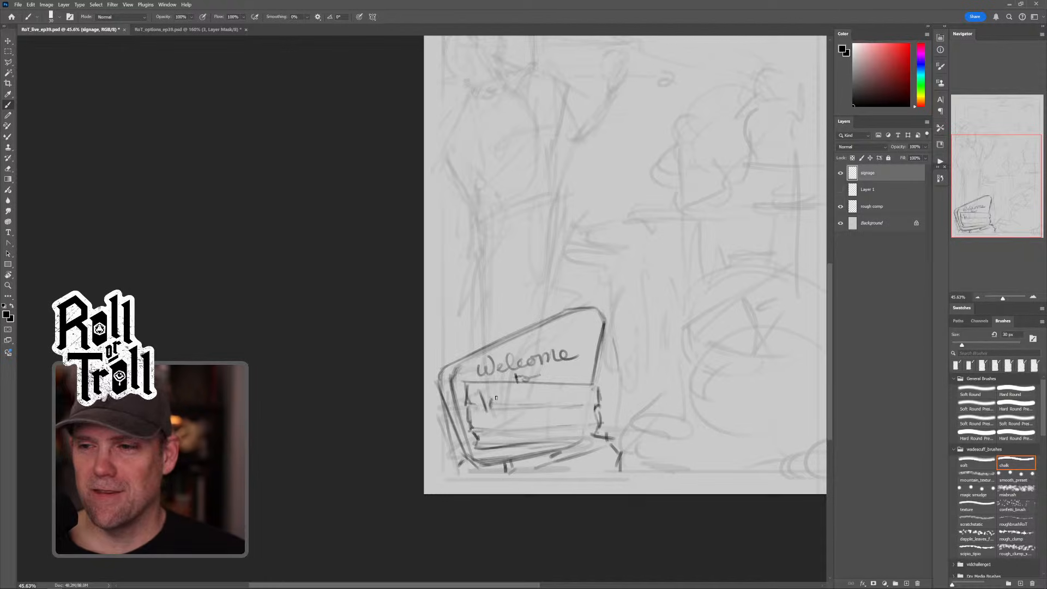
key("bracketright")
key("bracketright")
key("bracketright")
key("bracketright")
key("bracketright")
key("bracketright")
key("bracketright")
key("bracketright")
key("bracketright")
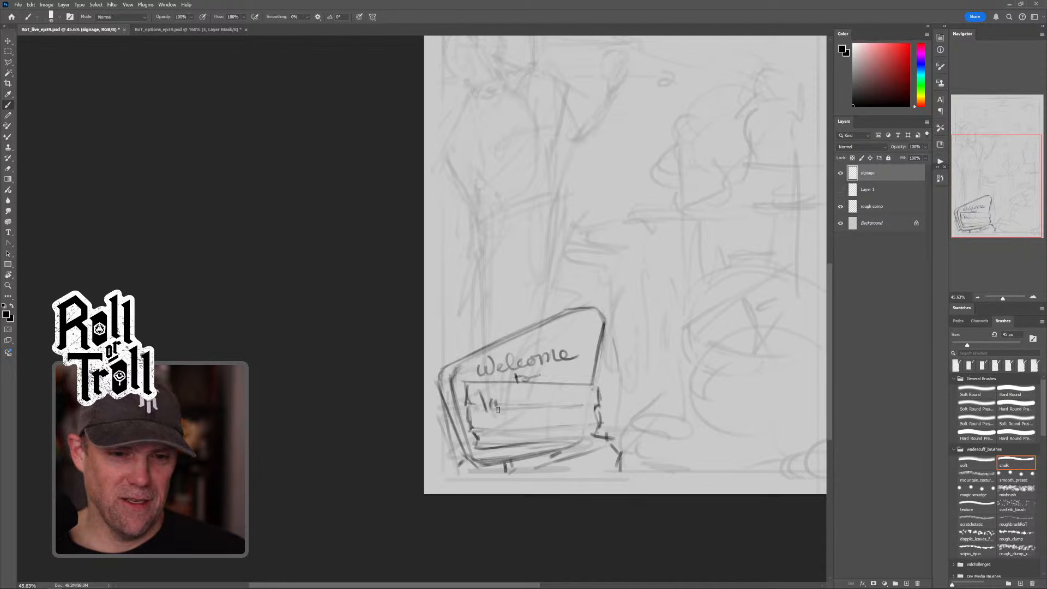
mouse_move(499, 390)
left_mouse_down()
mouse_move(501, 411)
mouse_move(514, 405)
left_mouse_up()
key("bracketleft")
key("bracketleft")
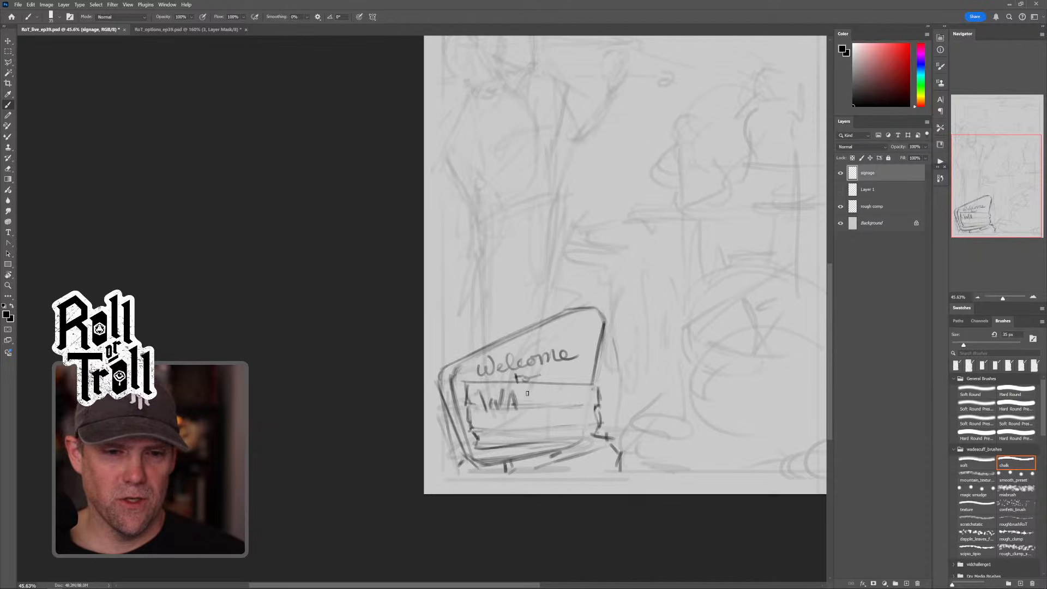
Step: Add the capitals "STE" to complete "WASTE" in the upper lettering row, cleaning up the strokes between letters
mouse_move(528, 390)
left_mouse_down()
mouse_move(519, 408)
mouse_move(528, 400)
left_mouse_up()
key("shift+alt+r")
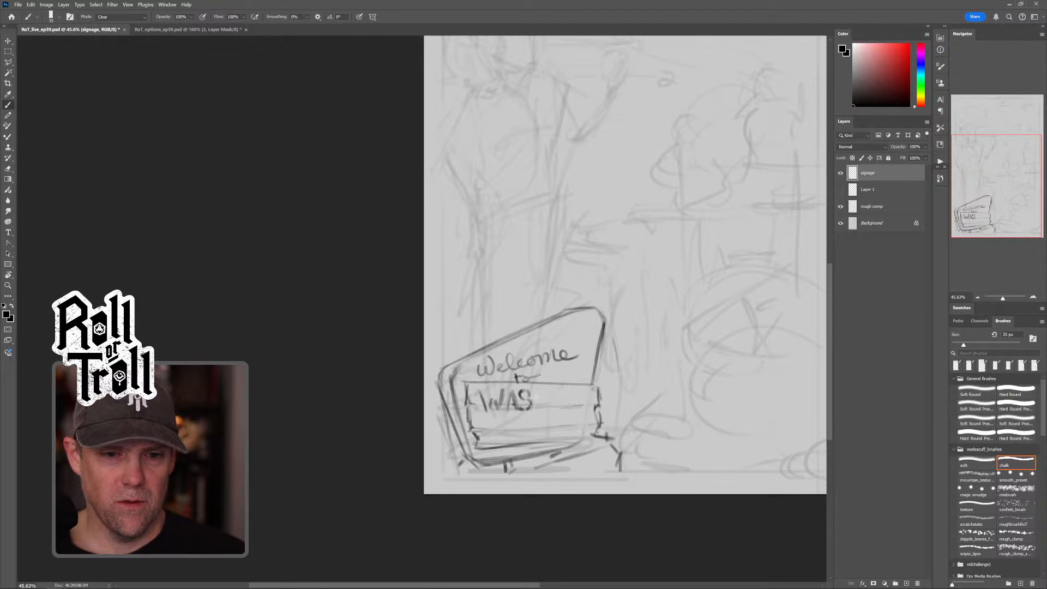
mouse_move(544, 394)
left_mouse_down()
mouse_move(533, 392)
mouse_move(538, 410)
left_mouse_up()
key("shift+alt+r")
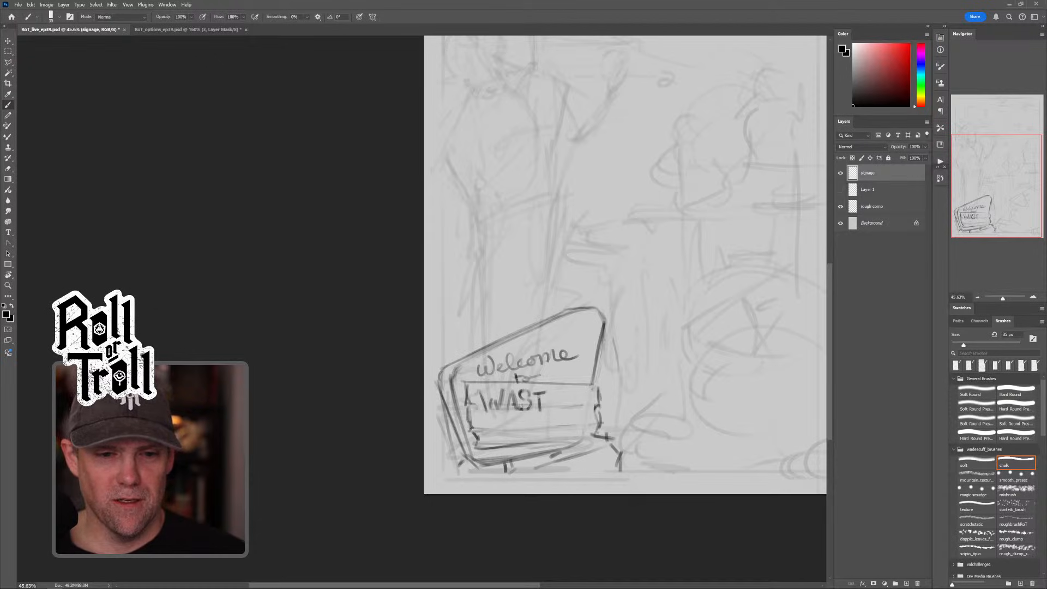
key("shift+alt+r")
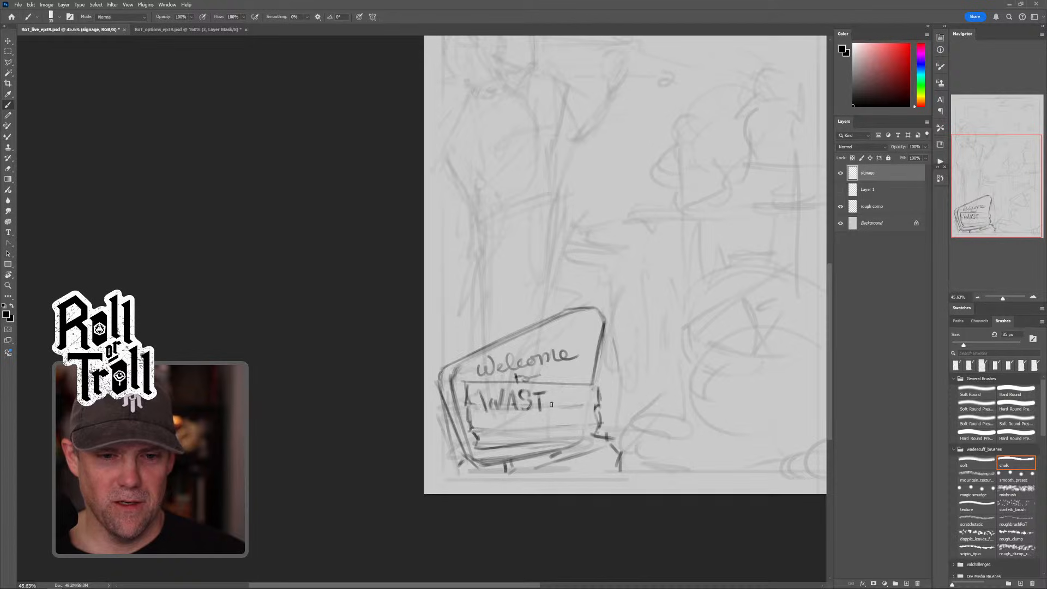
left_click_drag(554, 391, 552, 410)
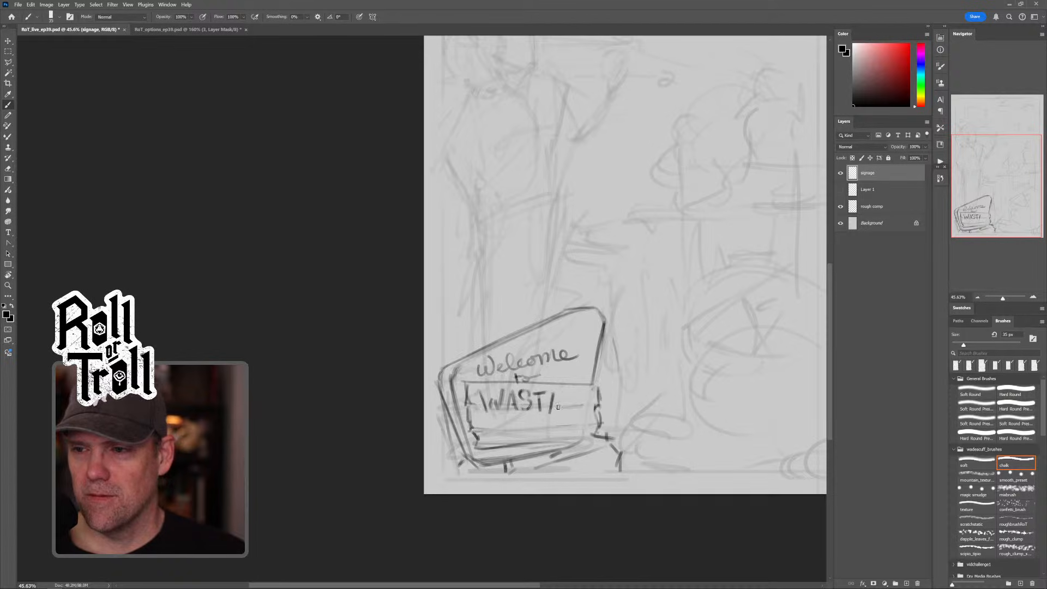
left_click_drag(553, 403, 560, 402)
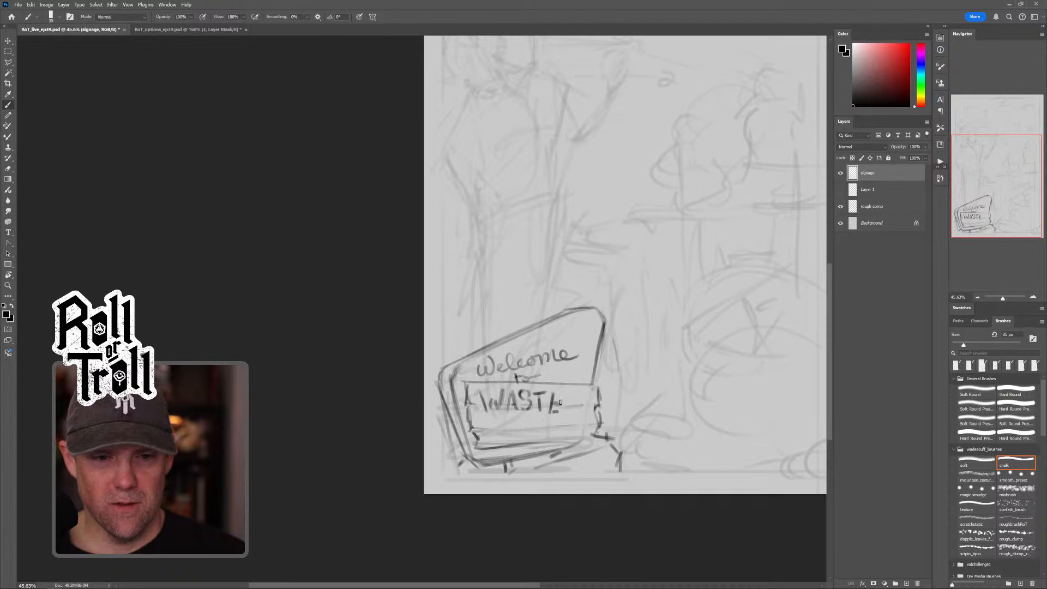
key("shift+alt+n")
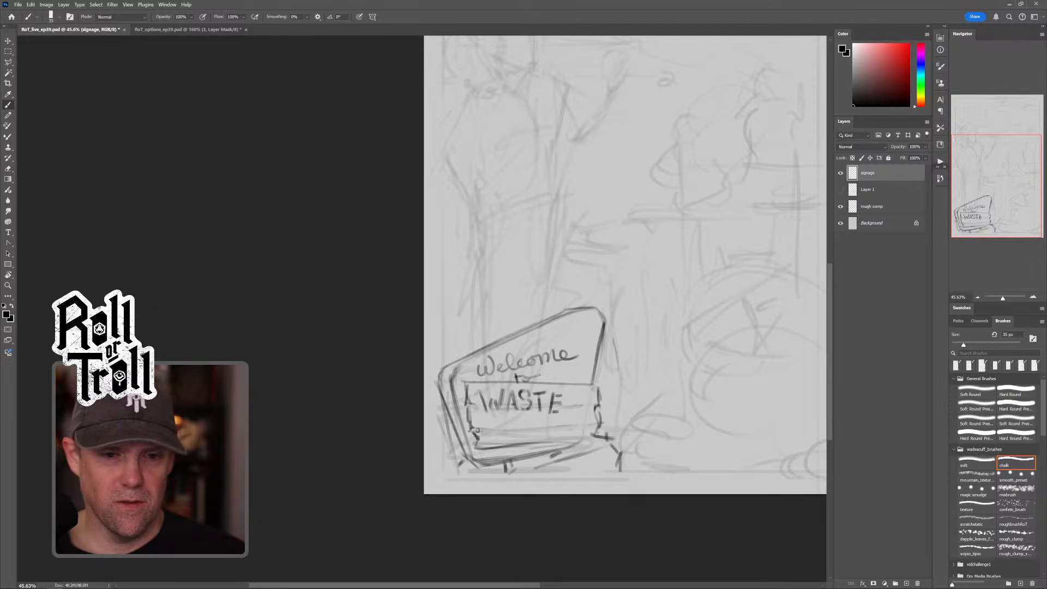
Step: Letter "LAND" in capitals in the lower row beneath "WASTE", undoing and erasing stray strokes
mouse_move(490, 419)
left_mouse_down()
mouse_move(491, 438)
mouse_move(505, 436)
left_mouse_up()
key("ctrl+z")
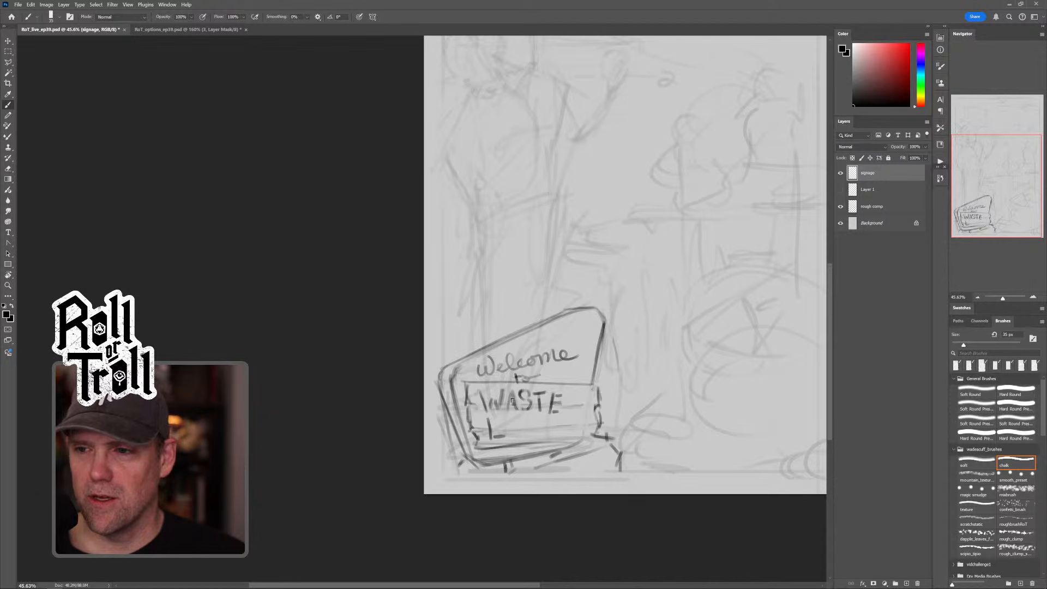
key("shift+alt+r")
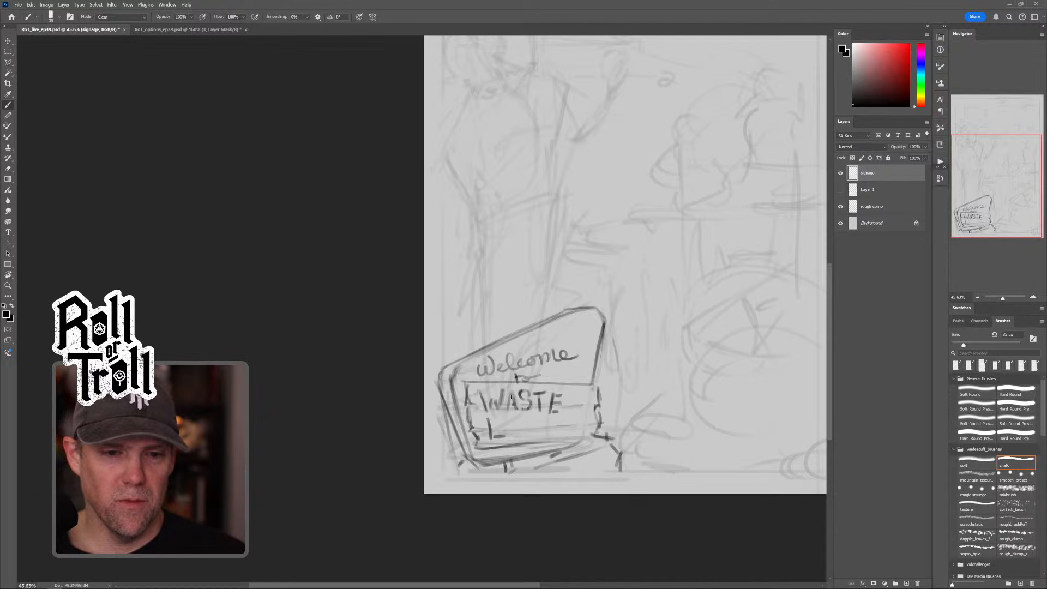
key("shift+alt+n")
mouse_move(511, 389)
left_mouse_down()
mouse_move(506, 439)
mouse_move(519, 438)
mouse_move(517, 428)
left_mouse_up()
key("shift+alt+r")
key("shift+alt+n")
mouse_move(519, 439)
left_mouse_down()
mouse_move(514, 428)
mouse_move(519, 439)
left_mouse_up()
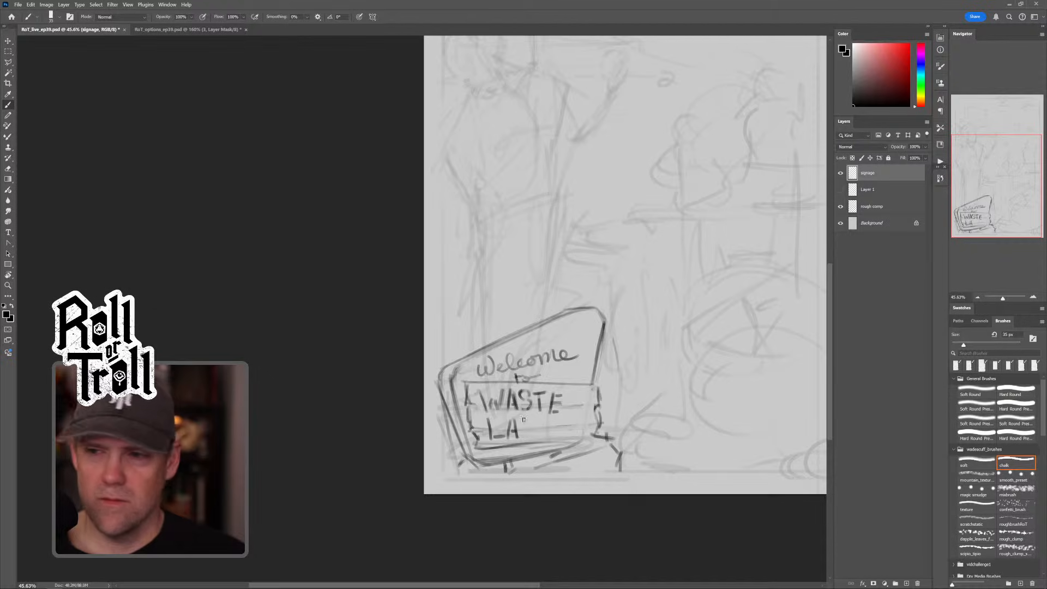
mouse_move(524, 416)
left_mouse_down()
mouse_move(526, 437)
mouse_move(546, 438)
left_mouse_up()
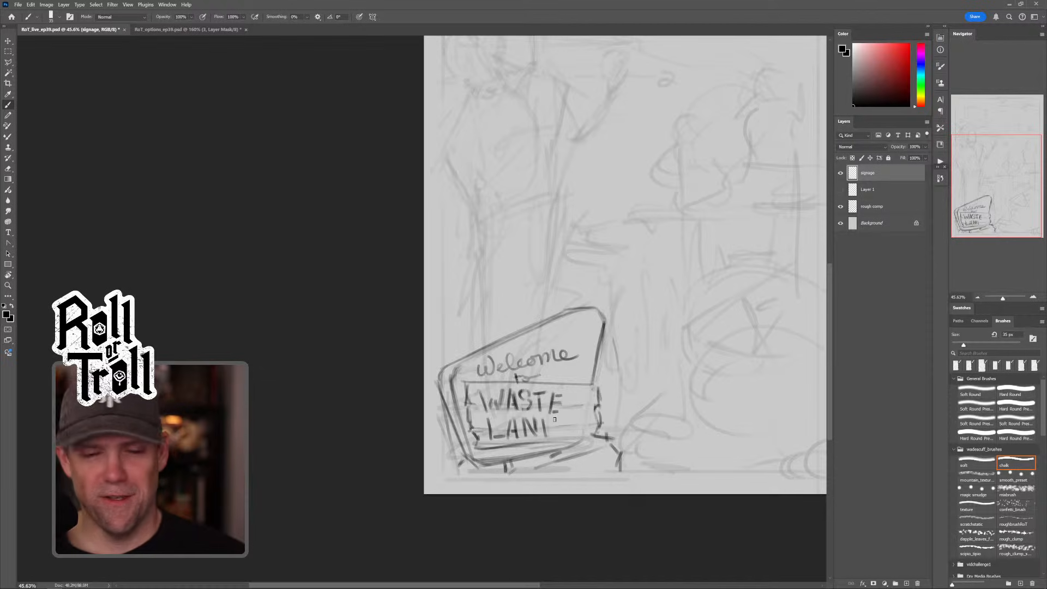
left_click_drag(546, 419, 549, 434)
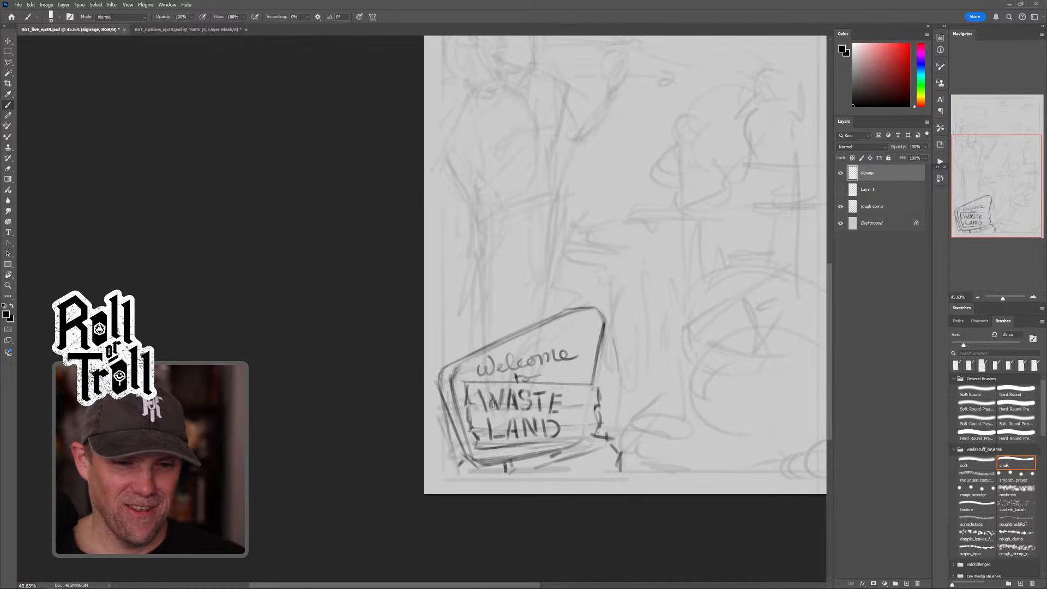
key("shift+alt+r")
key("shift+alt+r")
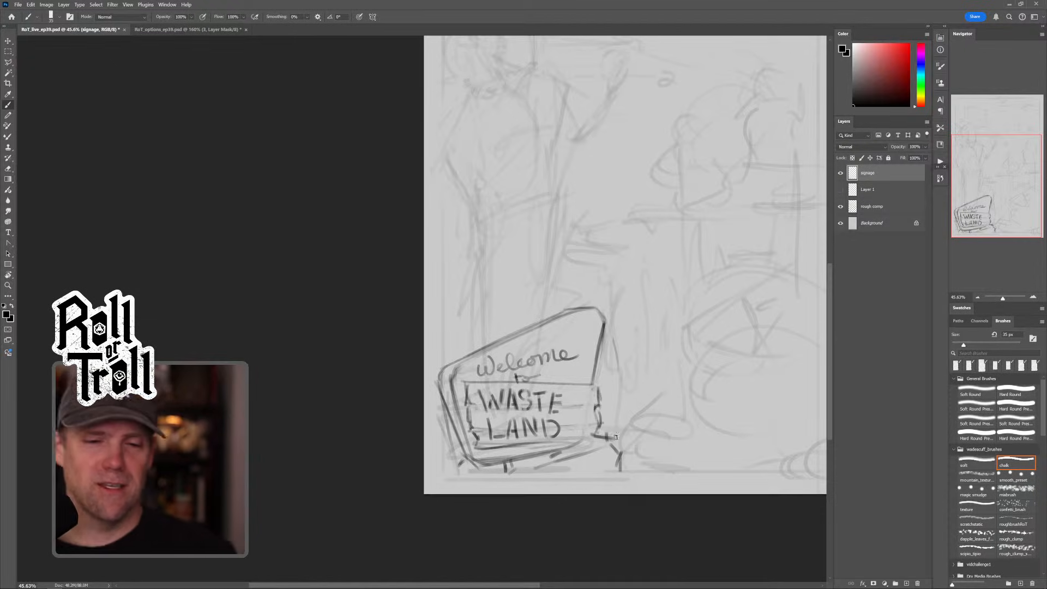
Step: Erase the stray horizontal stroke at the lettering panel's lower-right corner and redraw the panel's right edge
key("grave")
left_click_drag(616, 437, 595, 436)
key("grave")
mouse_move(488, 463)
left_mouse_down()
mouse_move(595, 437)
mouse_move(596, 412)
mouse_move(596, 440)
mouse_move(600, 413)
mouse_move(600, 425)
left_mouse_up()
key("grave")
key("grave")
key("grave")
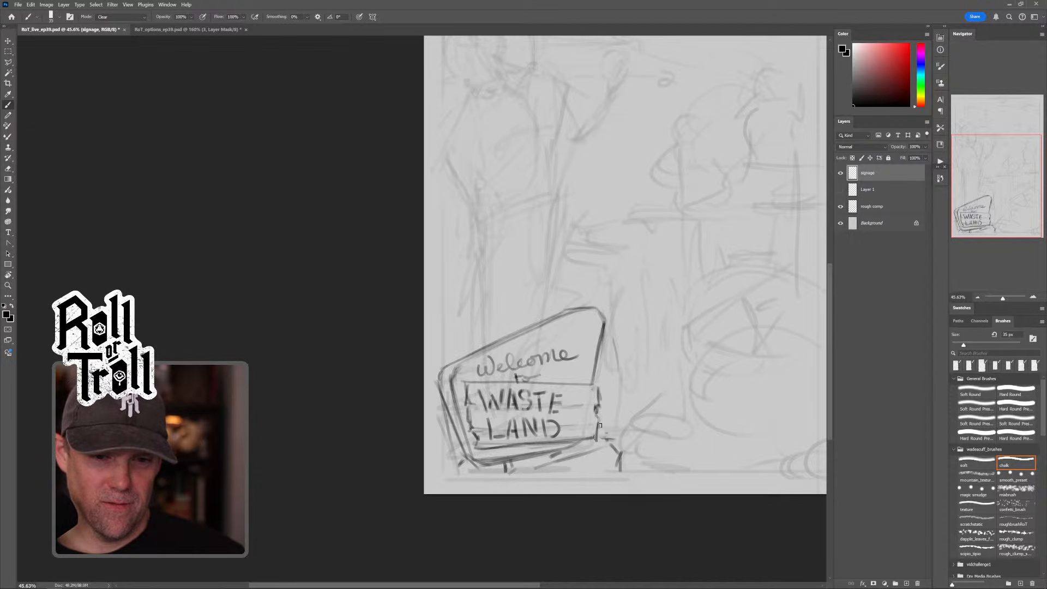
Step: Clean up and darken the panel's bottom edge beneath "LAND" up to its right corner
key("grave")
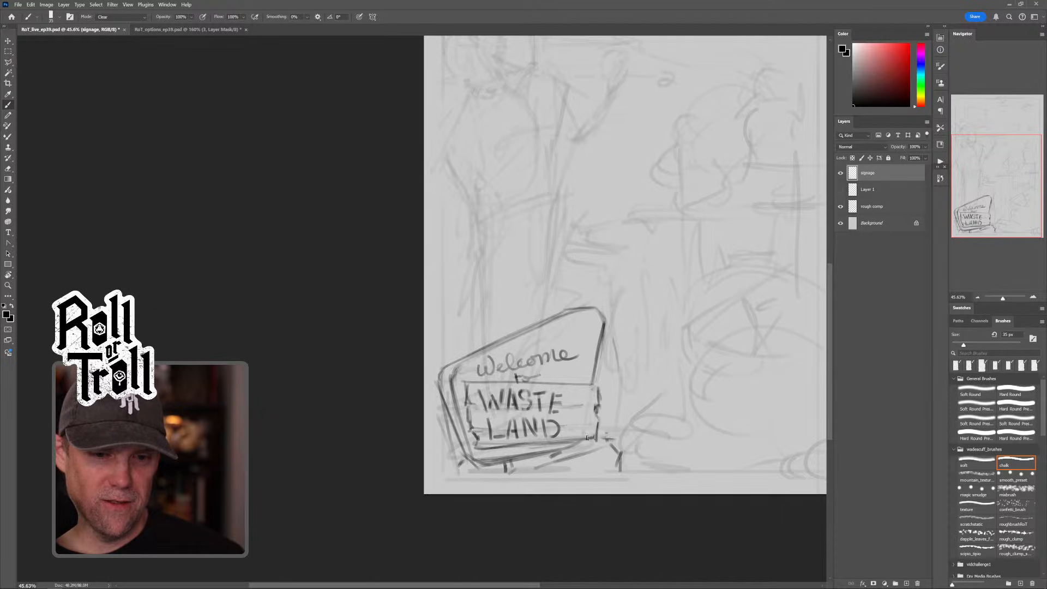
key("grave")
left_click_drag(513, 442, 596, 437)
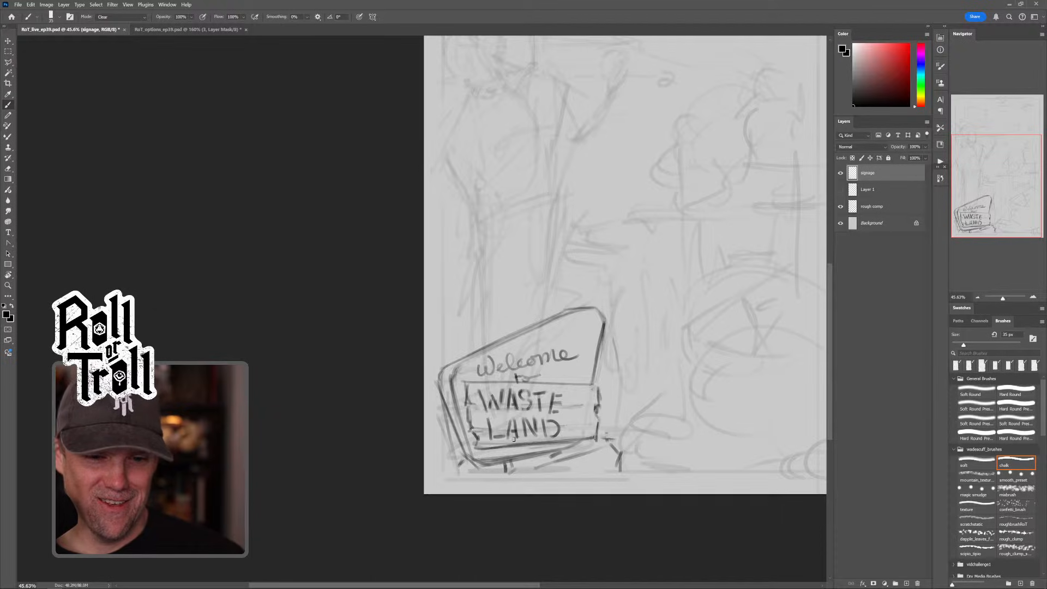
left_click_drag(514, 439, 596, 439)
key("grave")
left_click(594, 420)
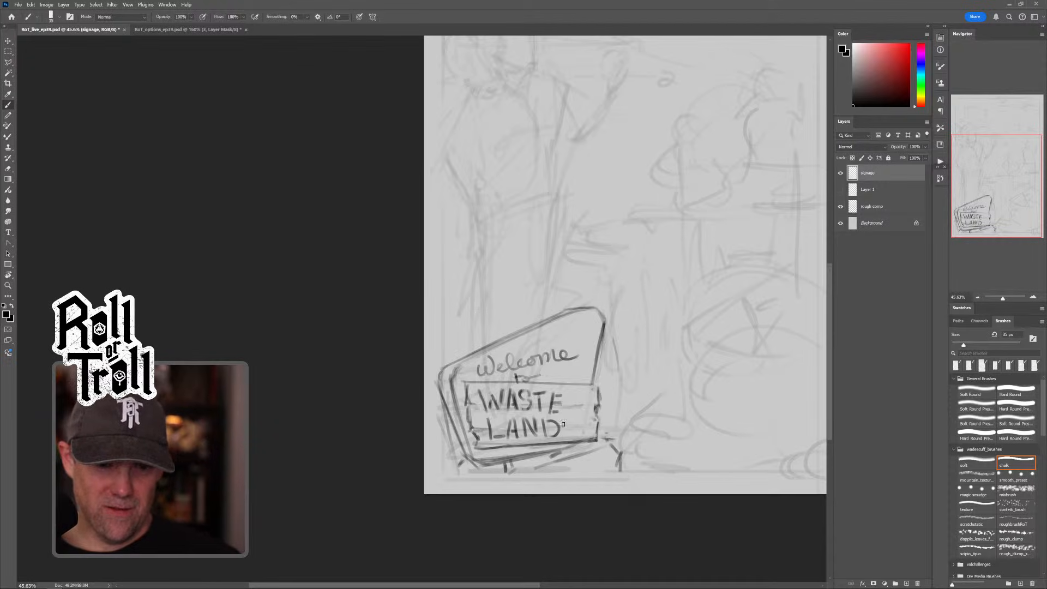
Step: Redraw the row lines between the ends of "WASTE" and "LAND" and the panel's right edge
left_click_drag(563, 425, 586, 425)
key("grave")
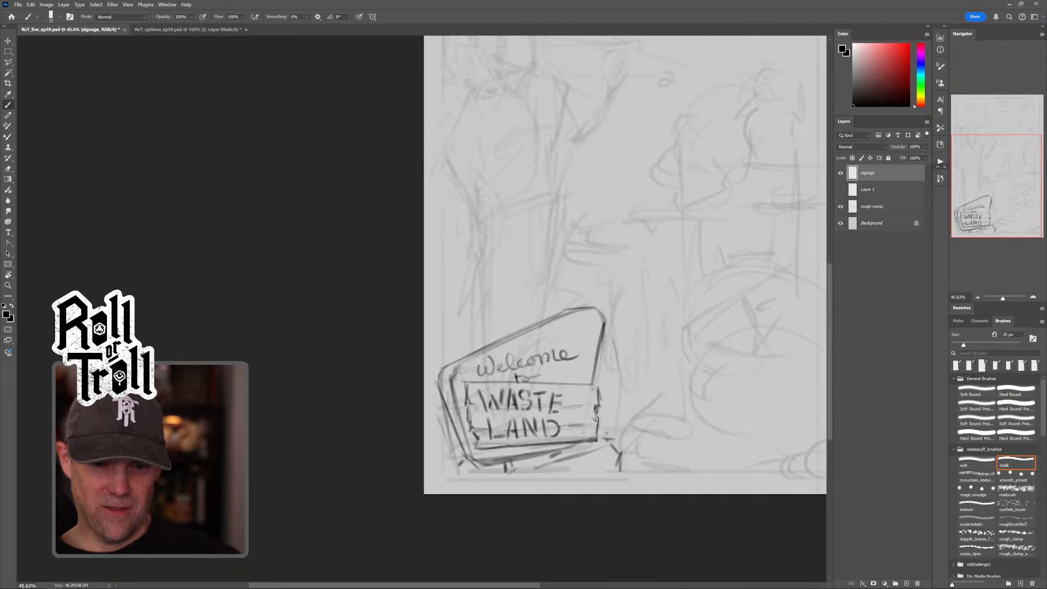
key("grave")
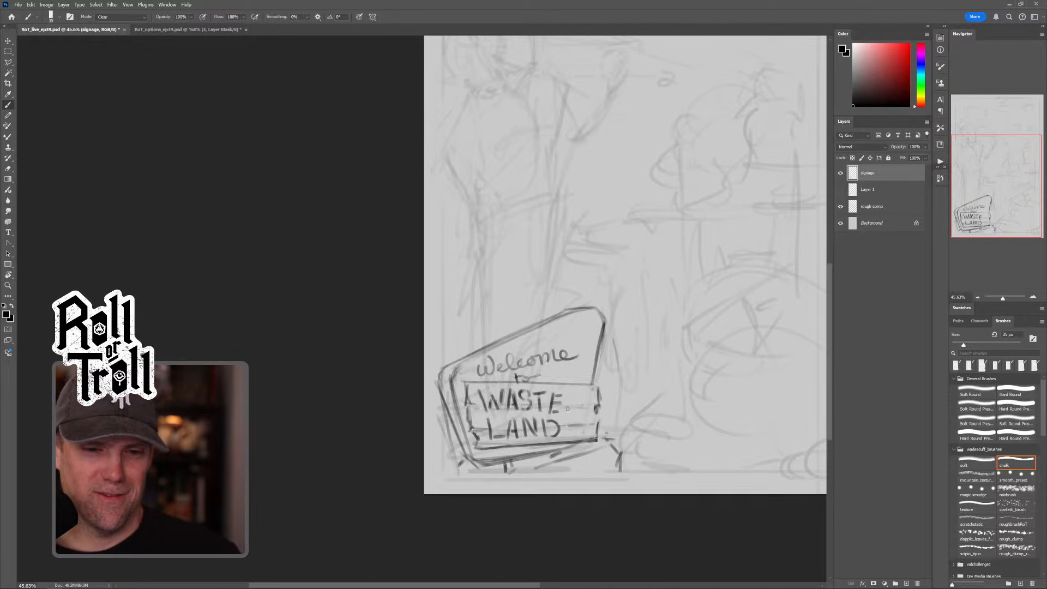
key("grave")
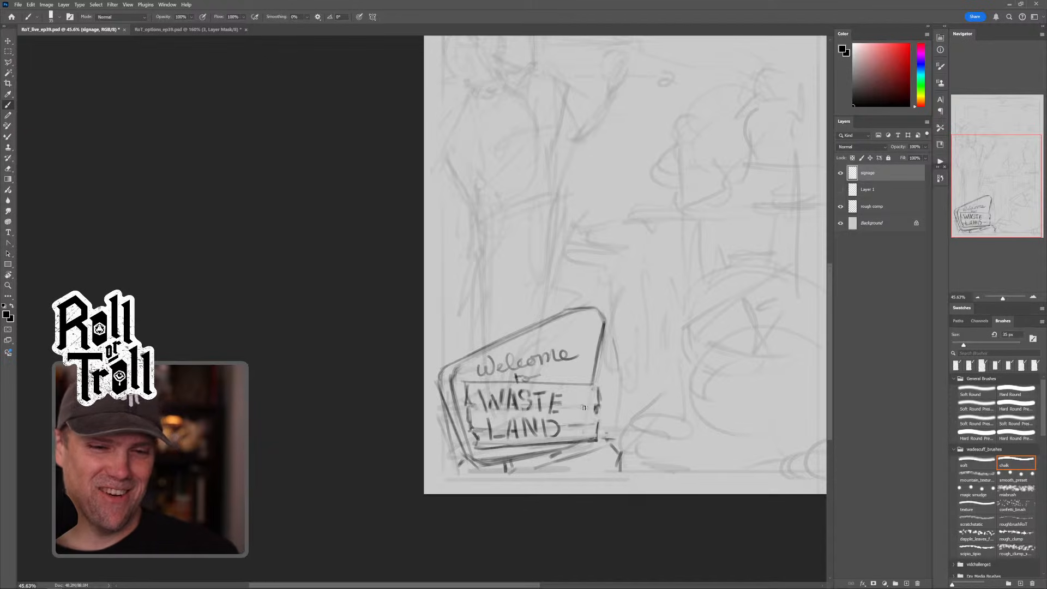
Step: Add a small notch to the panel's top edge near its right end and firm up the panel's left edge
mouse_move(585, 380)
left_mouse_down()
mouse_move(606, 383)
mouse_move(573, 385)
mouse_move(584, 384)
left_mouse_up()
key("ctrl+z")
key("grave")
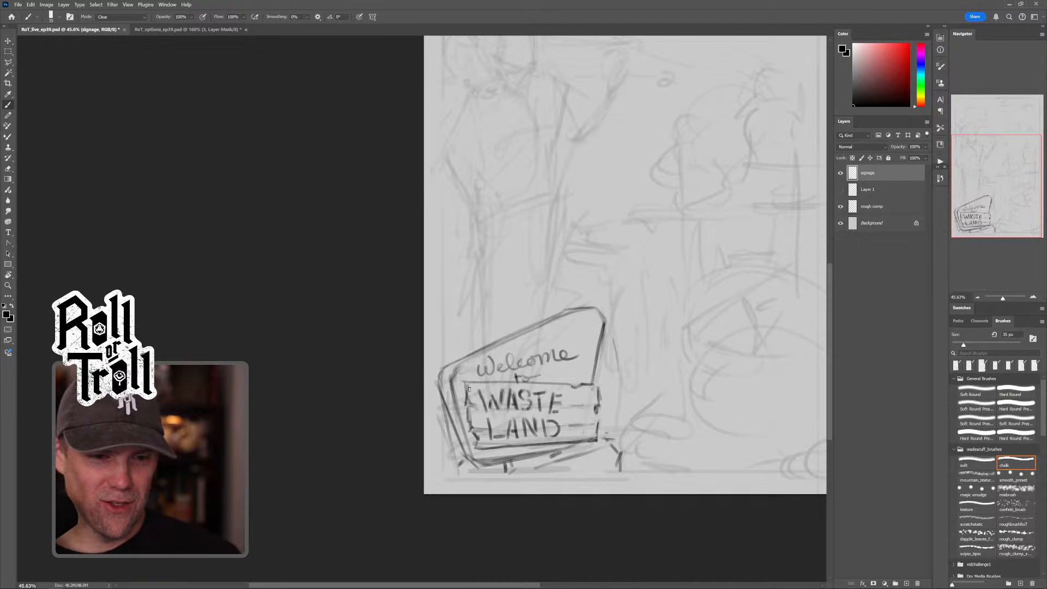
left_click_drag(468, 392, 481, 408)
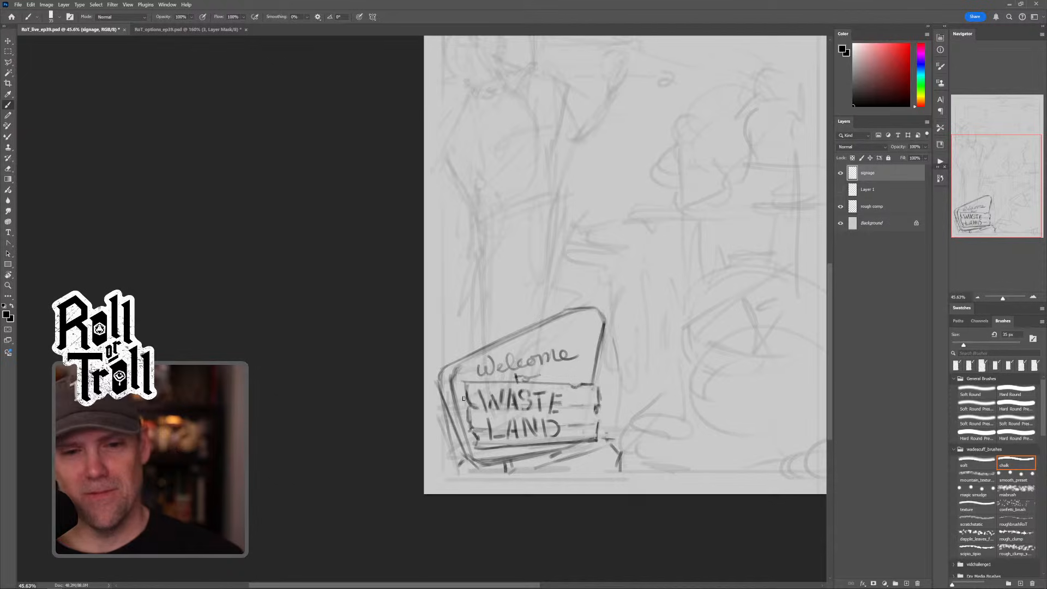
key("grave")
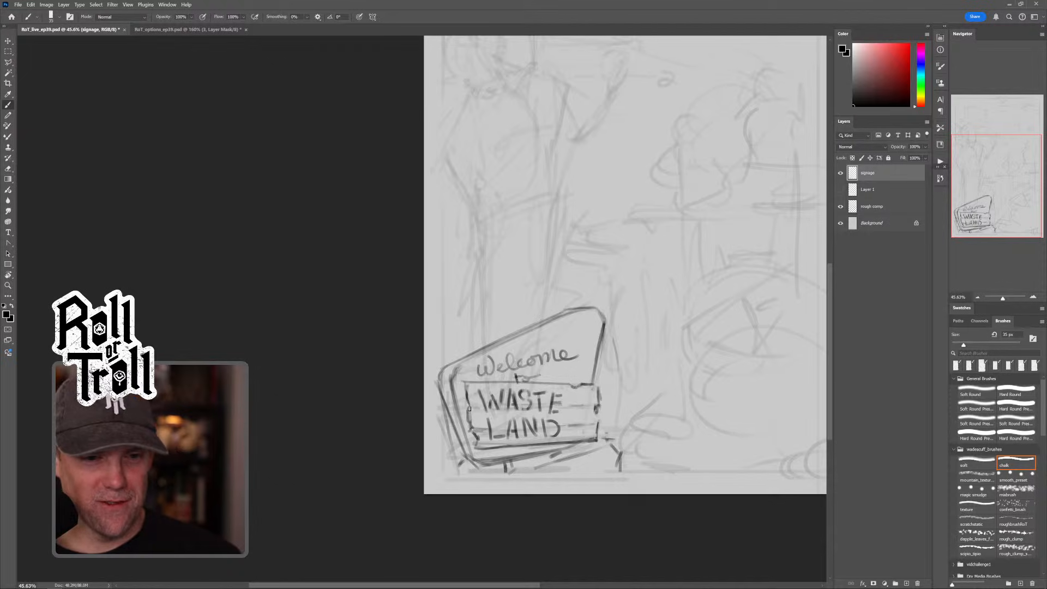
key("grave")
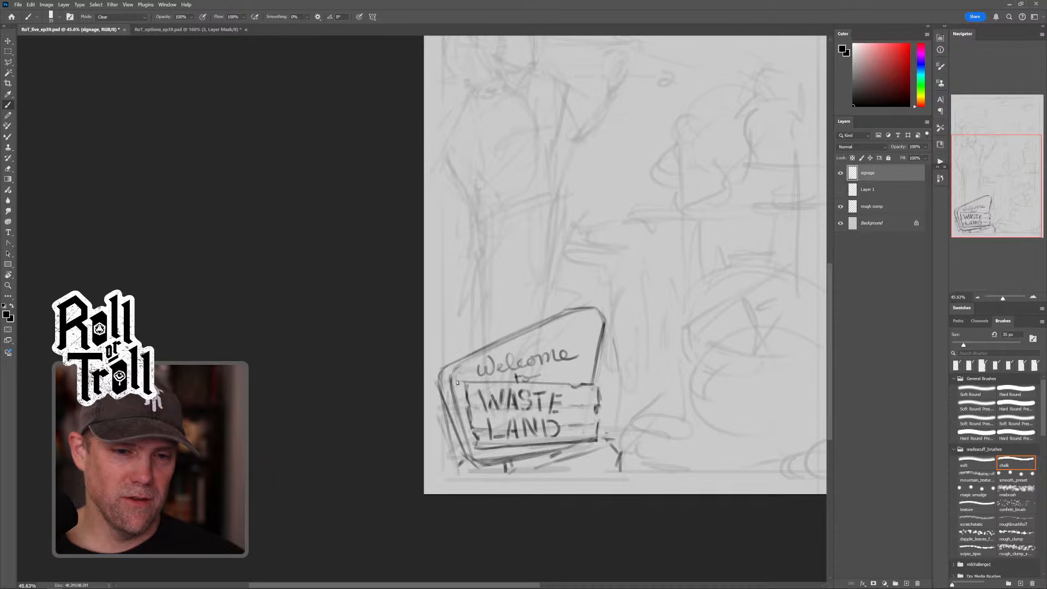
Step: Thin and clean the sign's outer right edge above the lettering panel by erasing along the outline
key("shift+alt+n")
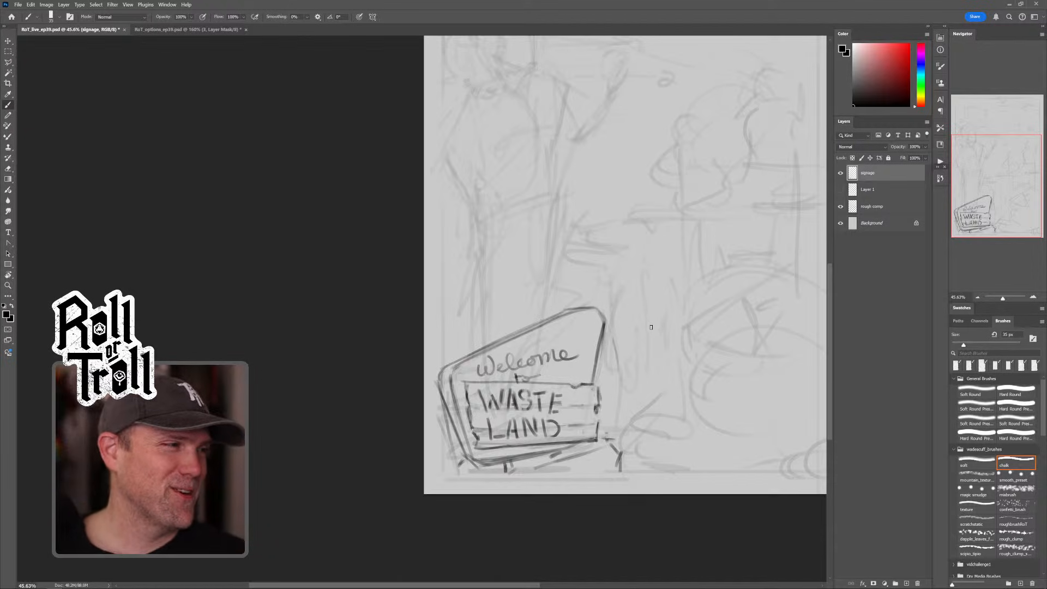
key("shift+alt+r")
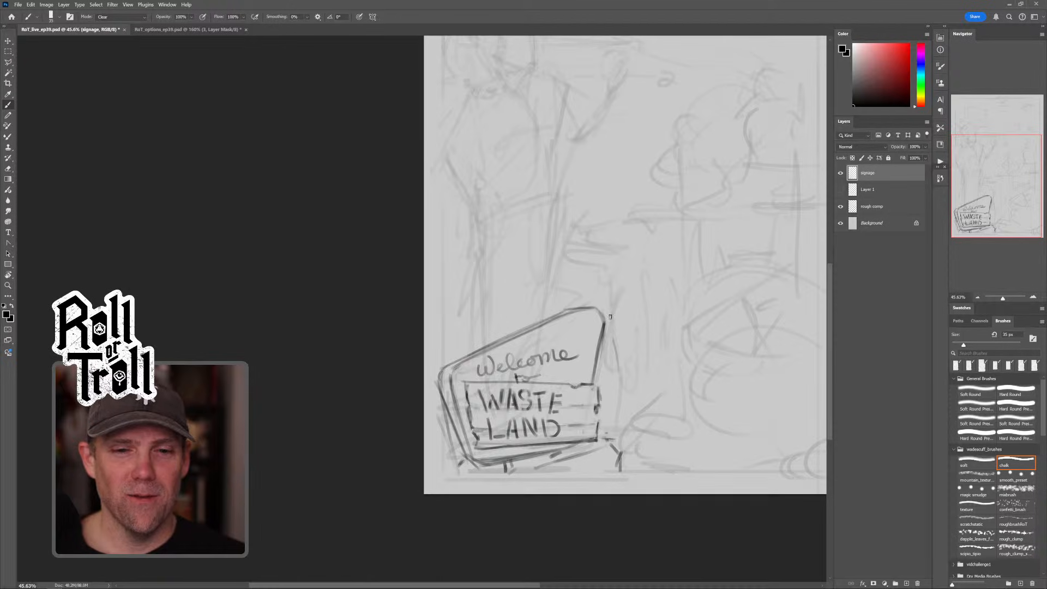
key("shift+alt+n")
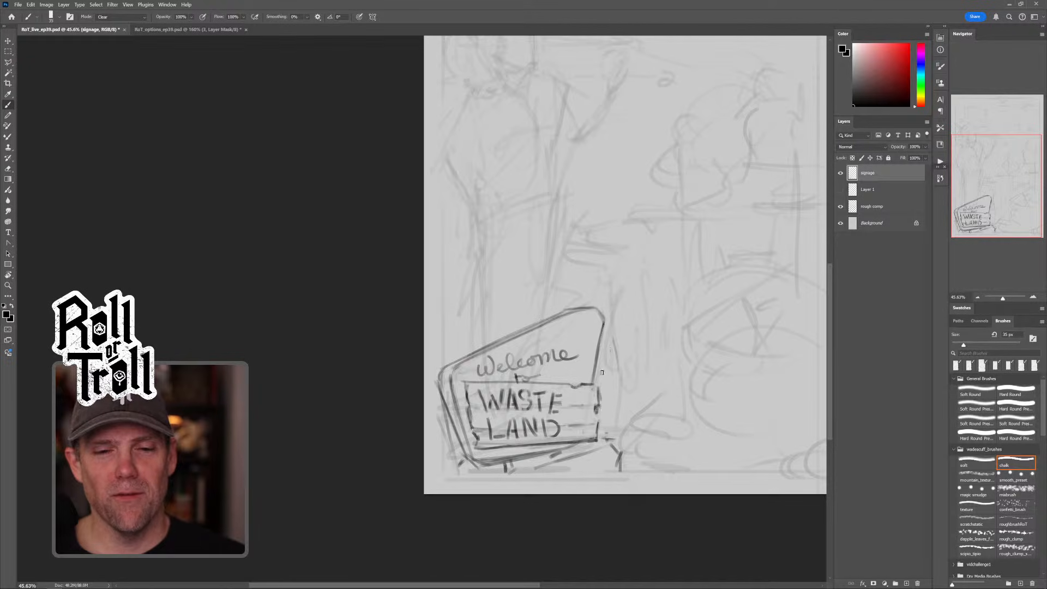
key("shift+alt+n")
left_click_drag(696, 325, 659, 282)
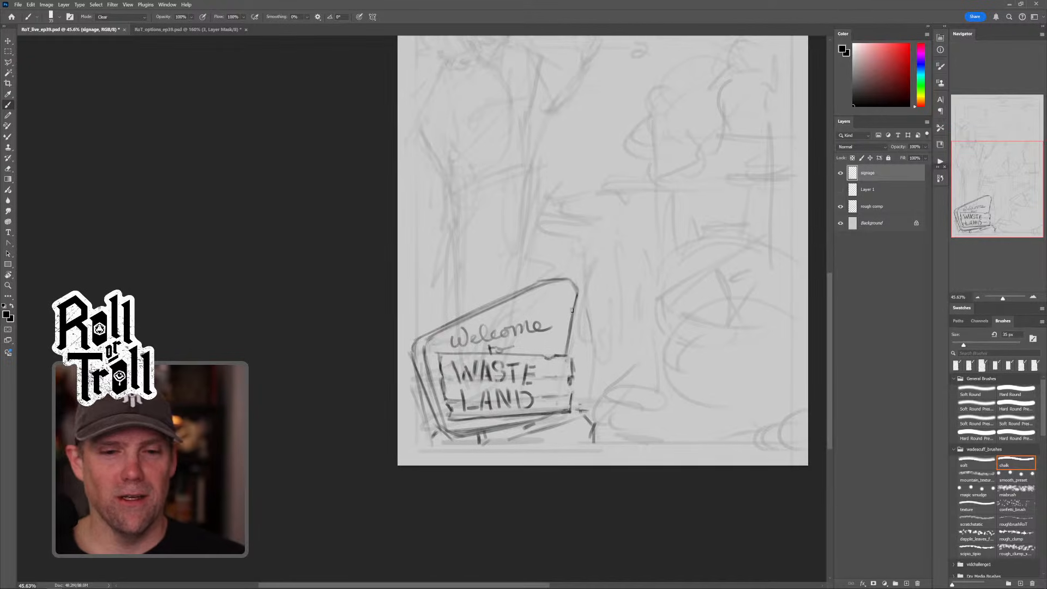
left_click_drag(577, 297, 566, 346)
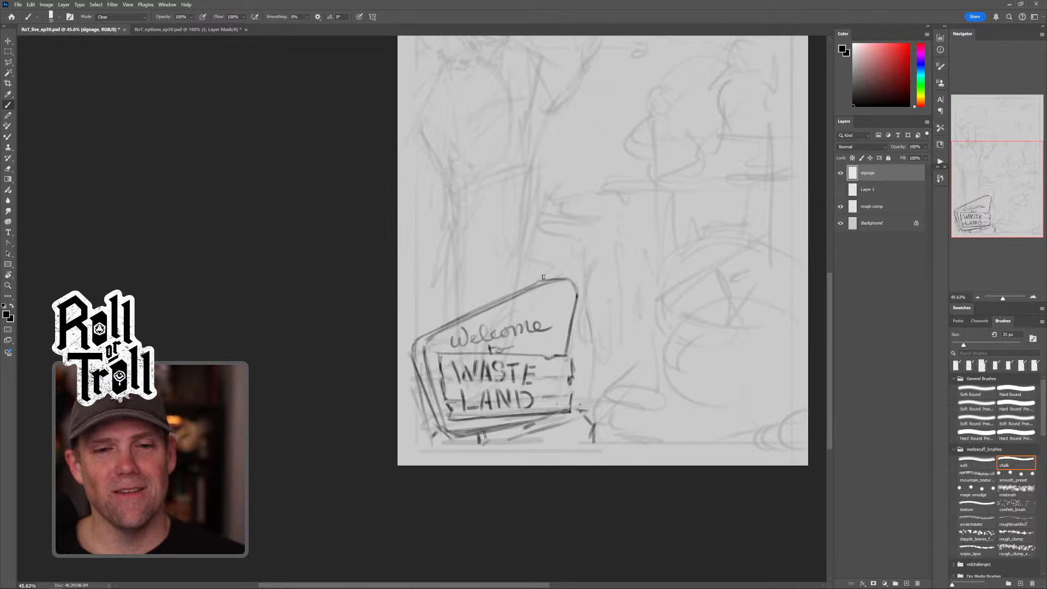
Step: Draw an inner line parallel to the sign's right edge beside "Welcome", cleaning it up with light erasing
key("shift+alt+n")
left_click_drag(587, 297, 582, 288)
left_click_drag(434, 332, 428, 337)
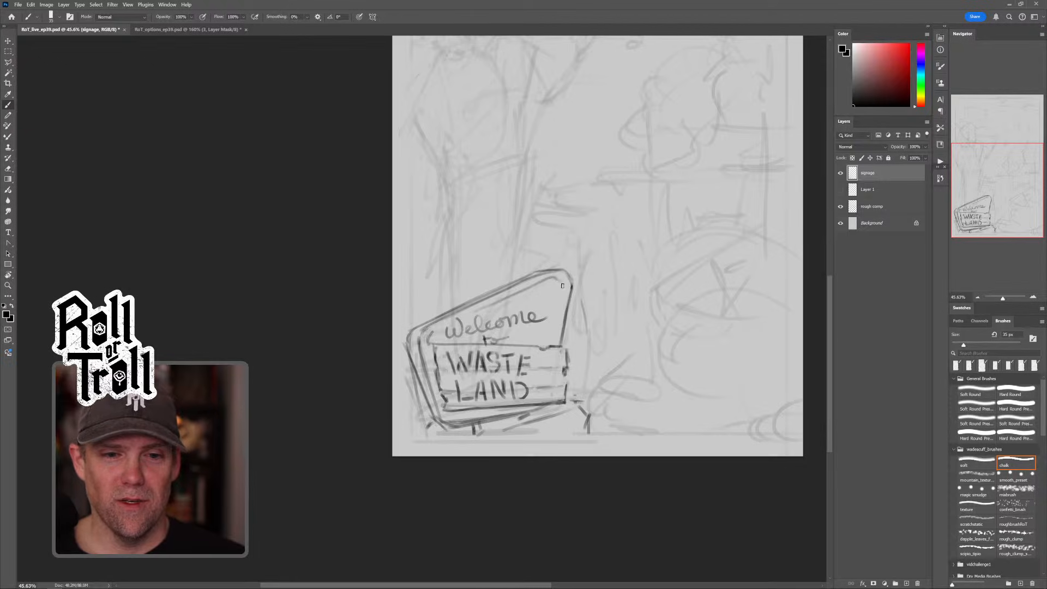
left_click_drag(561, 304, 556, 330)
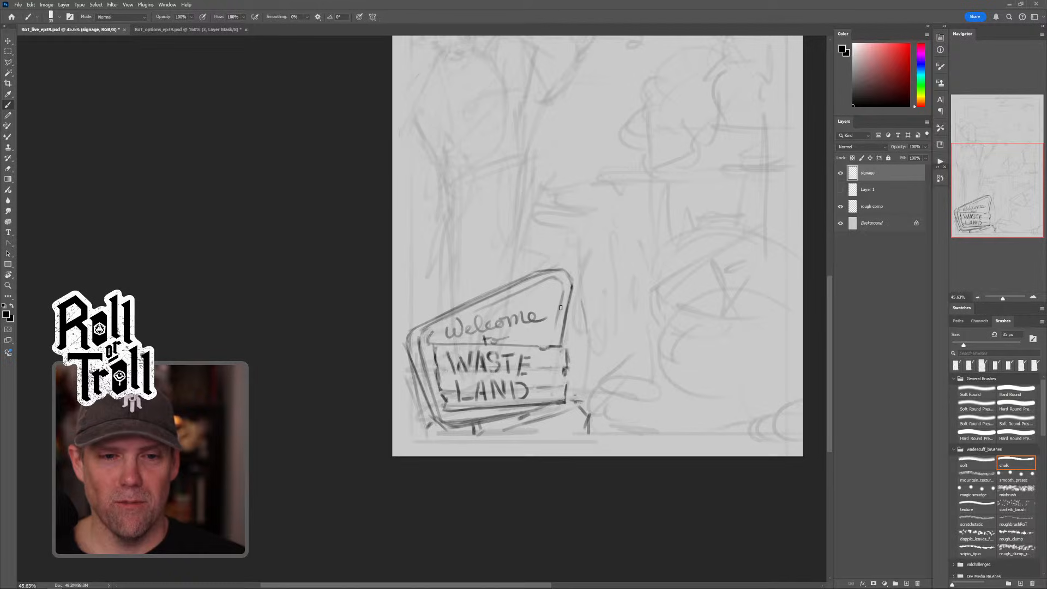
key("shift+alt+r")
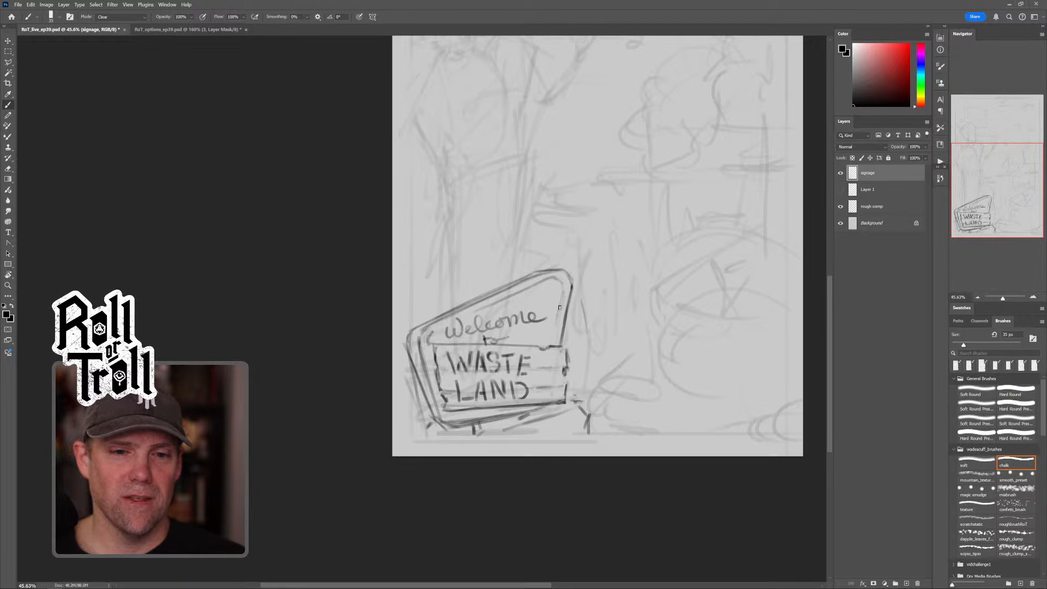
key("shift+alt+n")
left_click_drag(563, 297, 556, 332)
key("shift+alt+r")
key("shift+alt+n")
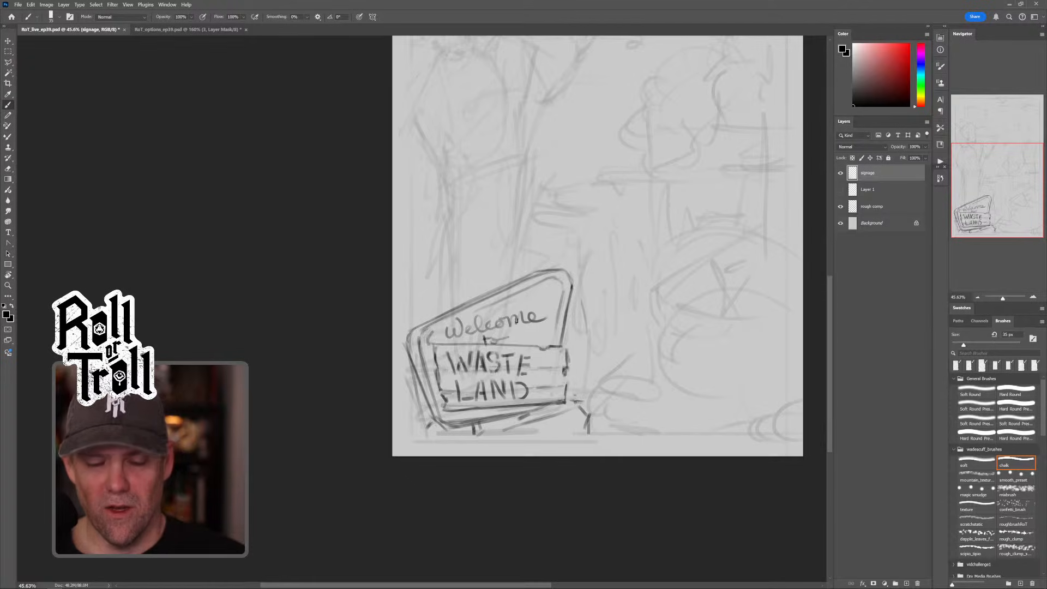
Step: Select the "Welcome to" lettering on the sign and scale it down to about 93%, keeping it unrotated
key("l")
mouse_move(547, 311)
left_mouse_down()
mouse_move(543, 332)
mouse_move(485, 346)
mouse_move(460, 342)
mouse_move(451, 317)
mouse_move(548, 308)
mouse_move(545, 329)
left_mouse_up()
key("ctrl+t")
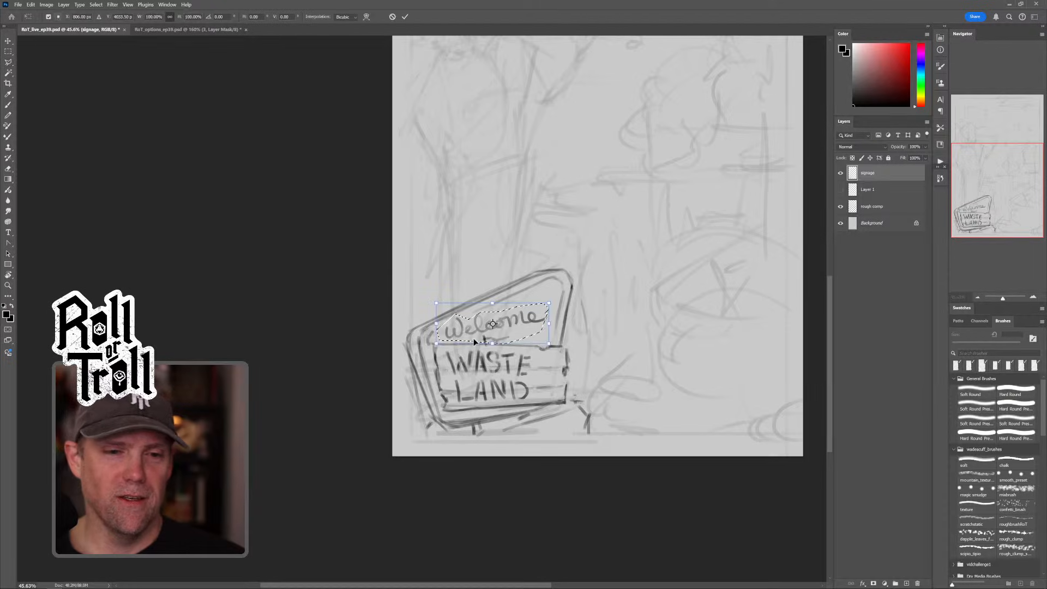
left_click_drag(436, 302, 444, 308)
left_click_drag(561, 301, 559, 293)
left_click_drag(556, 294, 557, 294)
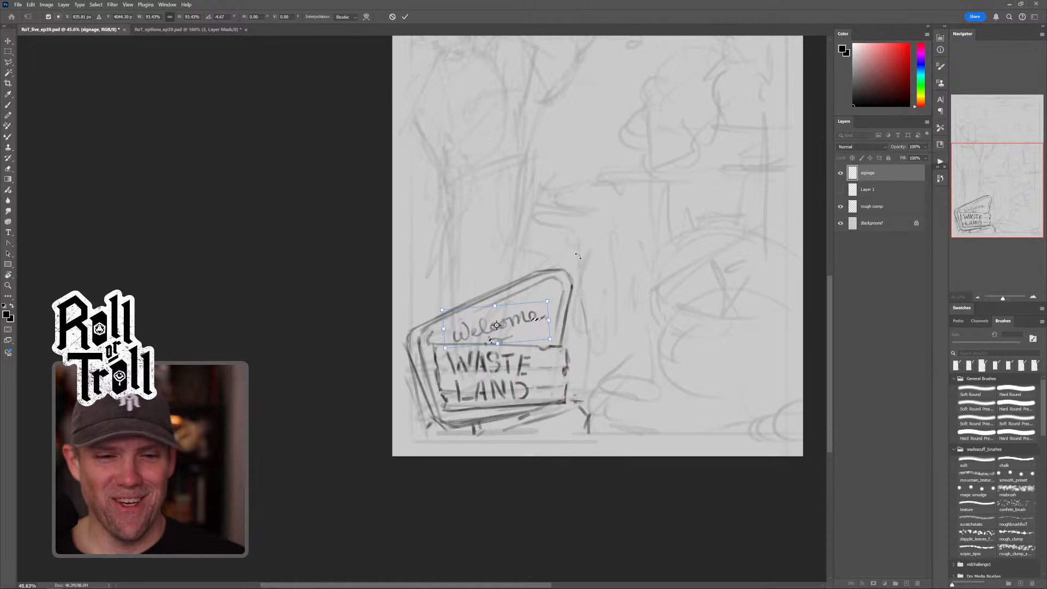
key("ctrl+z")
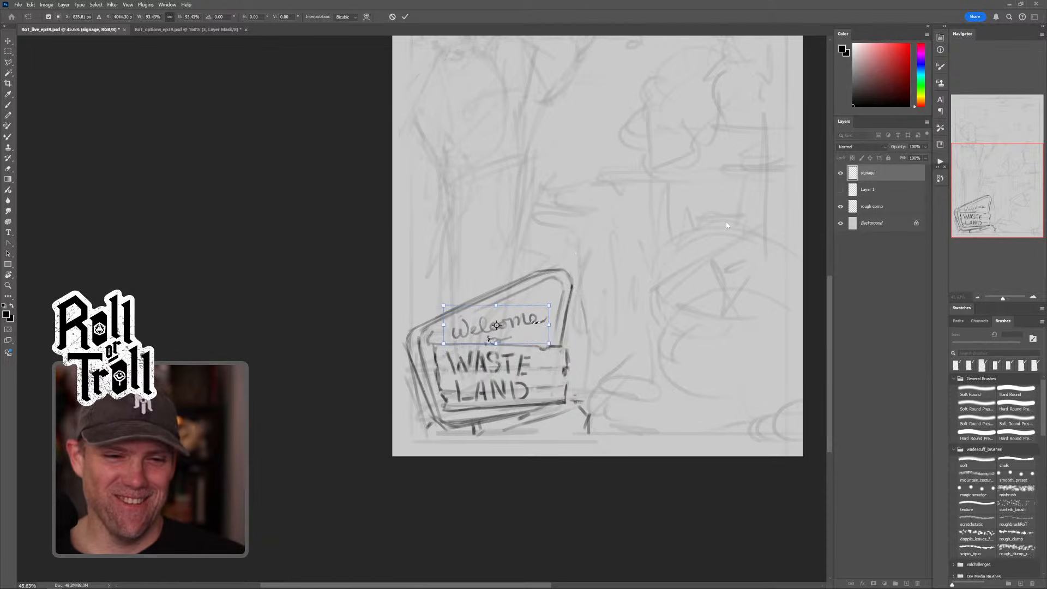
key("Return")
key("l")
Step: Sketch a ground line extending right from behind the sign and redraw the support leg at the sign's lower-right corner
mouse_move(632, 306)
left_mouse_down()
mouse_move(612, 292)
mouse_move(605, 316)
left_mouse_up()
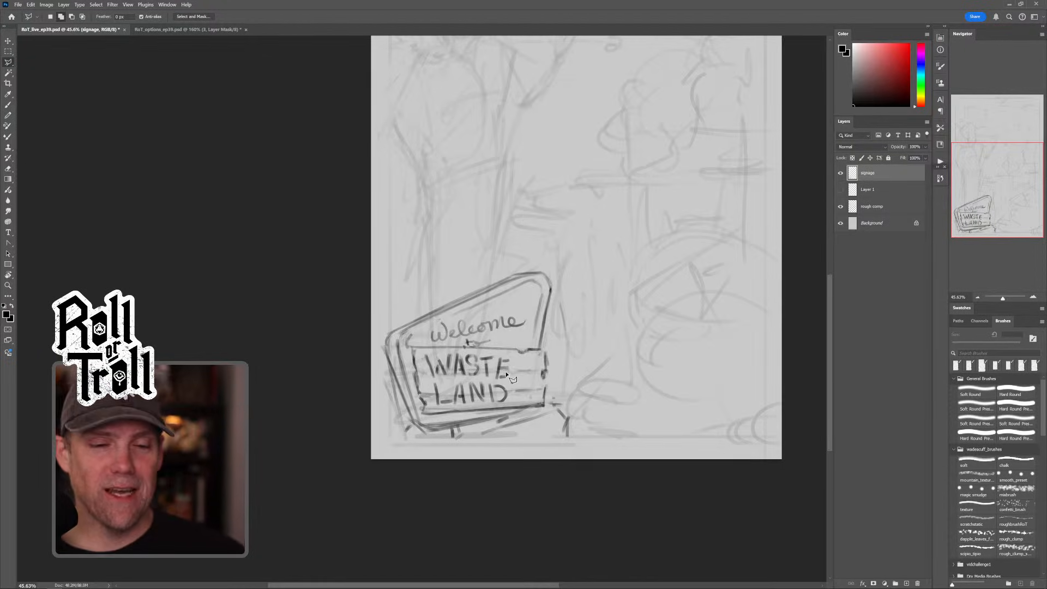
key("b")
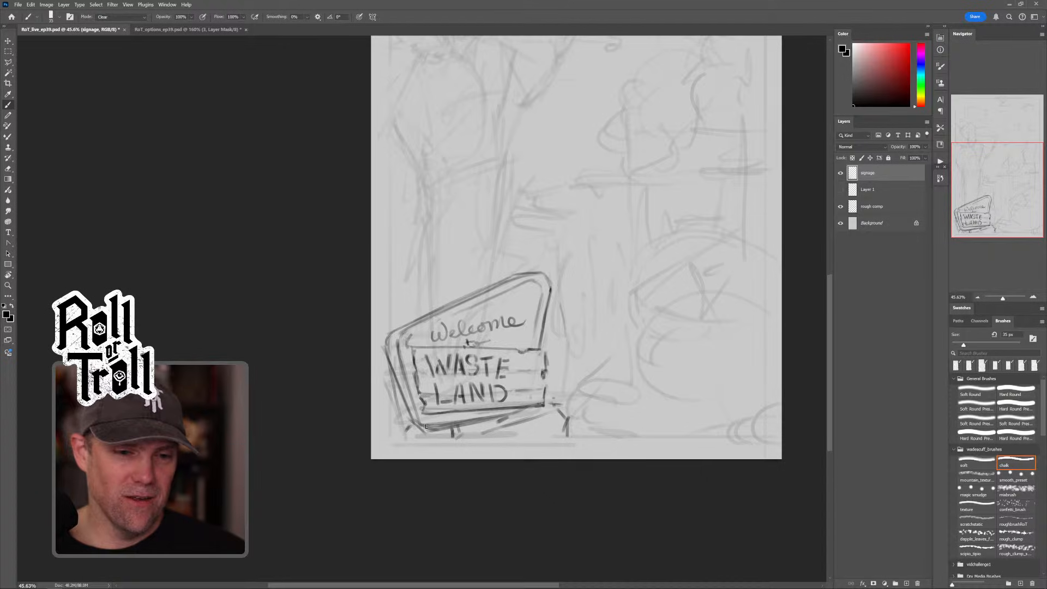
left_click_drag(426, 426, 496, 415)
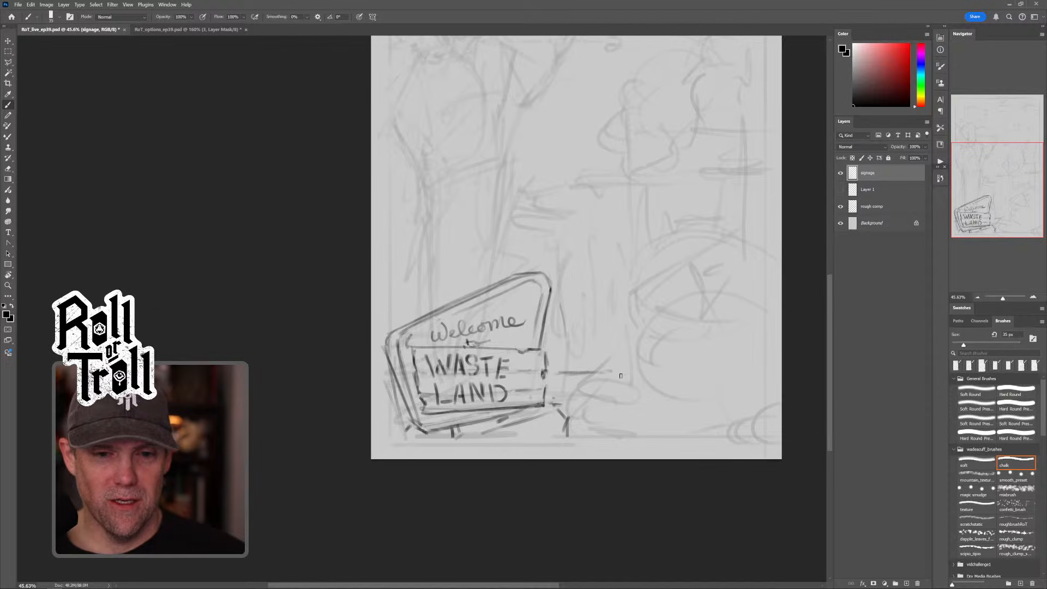
left_click_drag(581, 374, 726, 397)
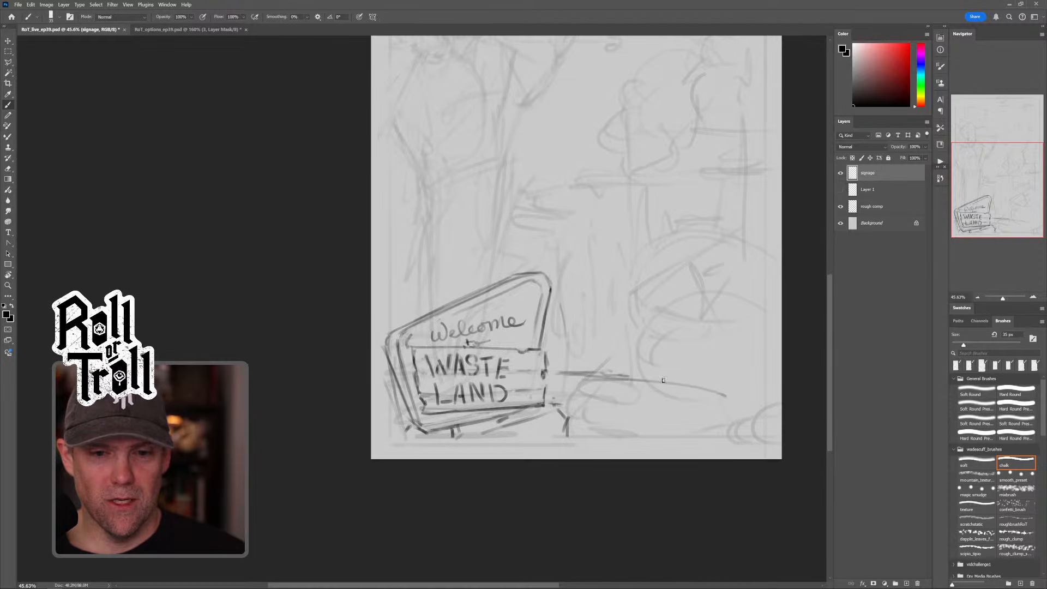
mouse_move(612, 358)
left_mouse_down()
mouse_move(576, 369)
mouse_move(650, 357)
mouse_move(593, 370)
mouse_move(629, 356)
mouse_move(613, 371)
mouse_move(619, 379)
mouse_move(570, 406)
mouse_move(577, 414)
mouse_move(561, 435)
left_mouse_up()
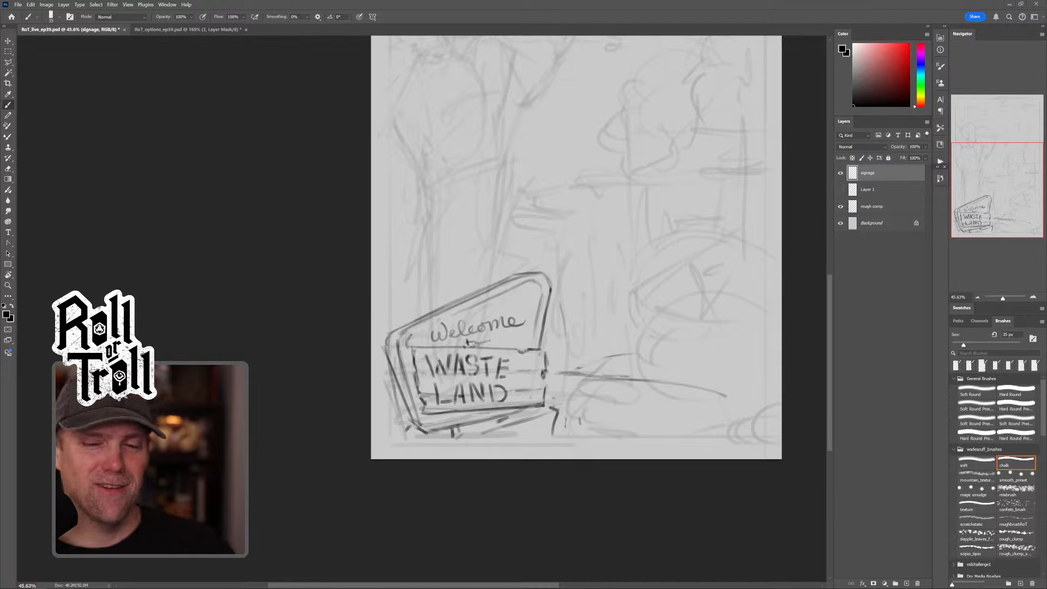
key("shift+alt+r")
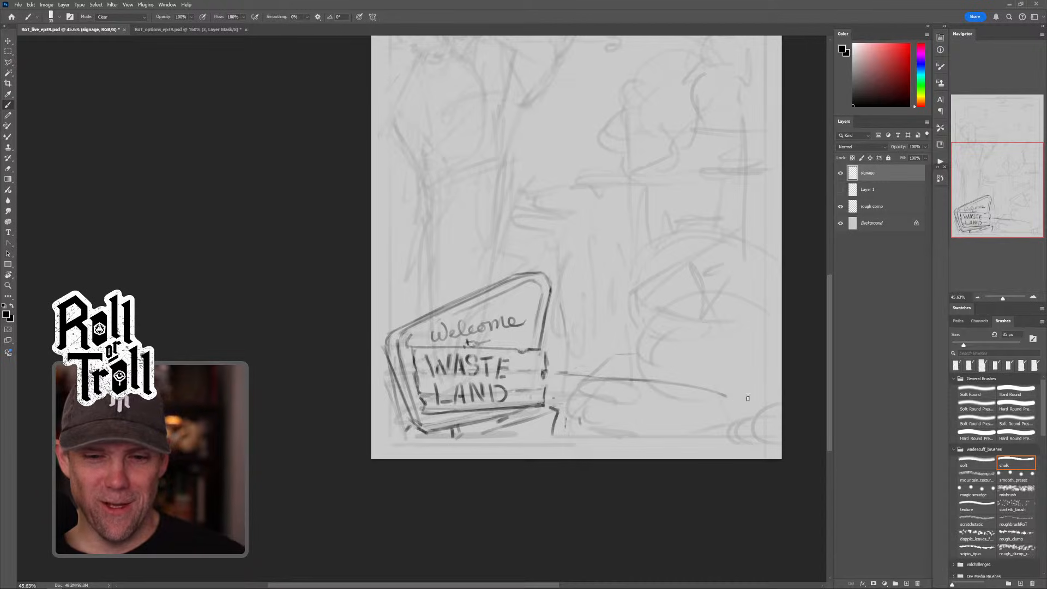
left_click_drag(747, 398, 729, 386)
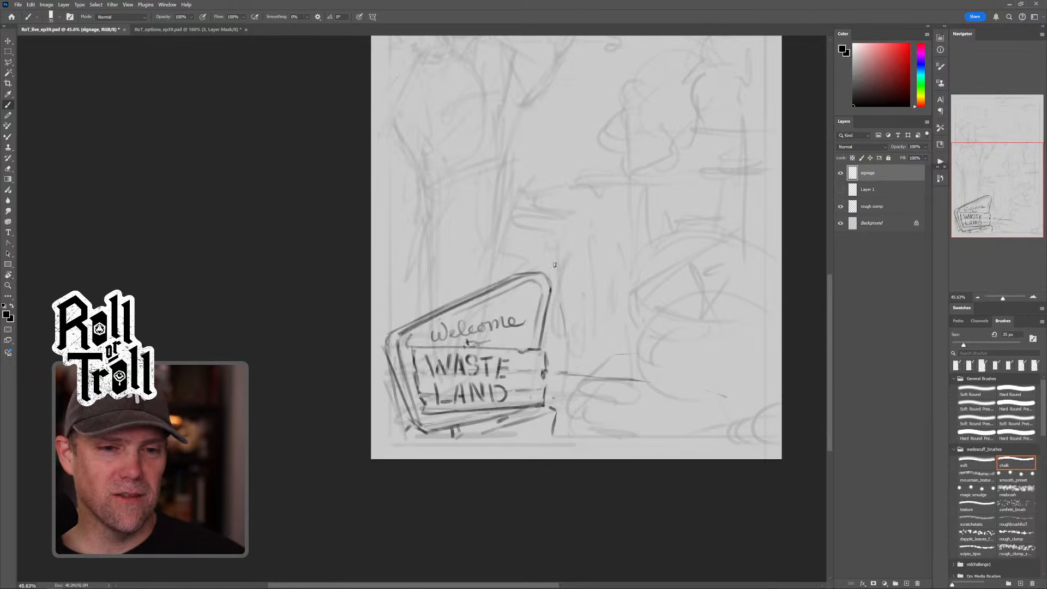
left_click_drag(644, 242, 599, 252)
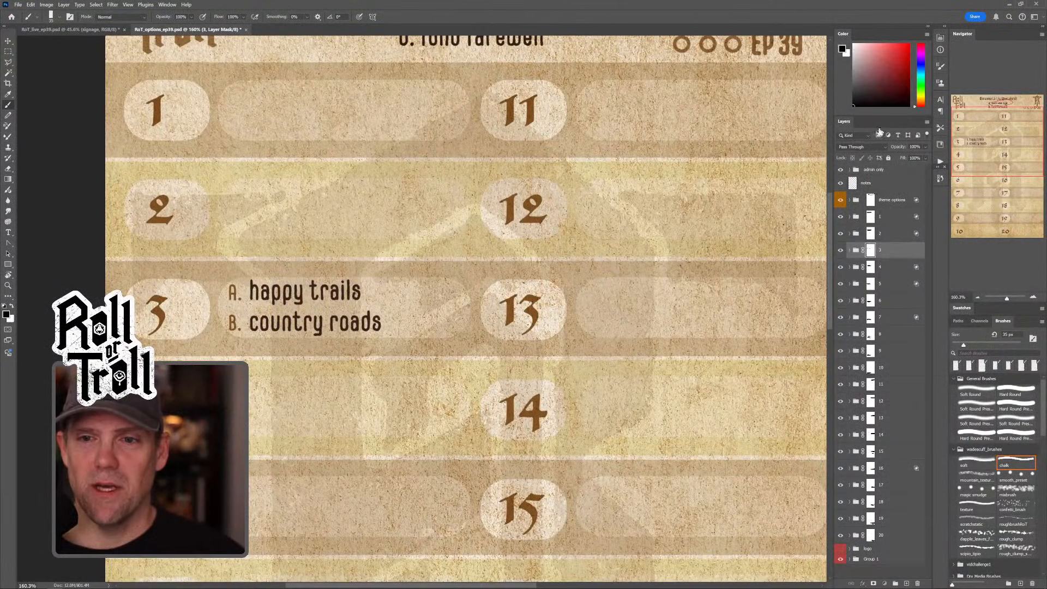
Step: Circle "B. country roads" in row 3 on the notes layer with a red 7 px brush
left_click(873, 183)
left_click(909, 45)
key("bracketleft")
key("bracketleft")
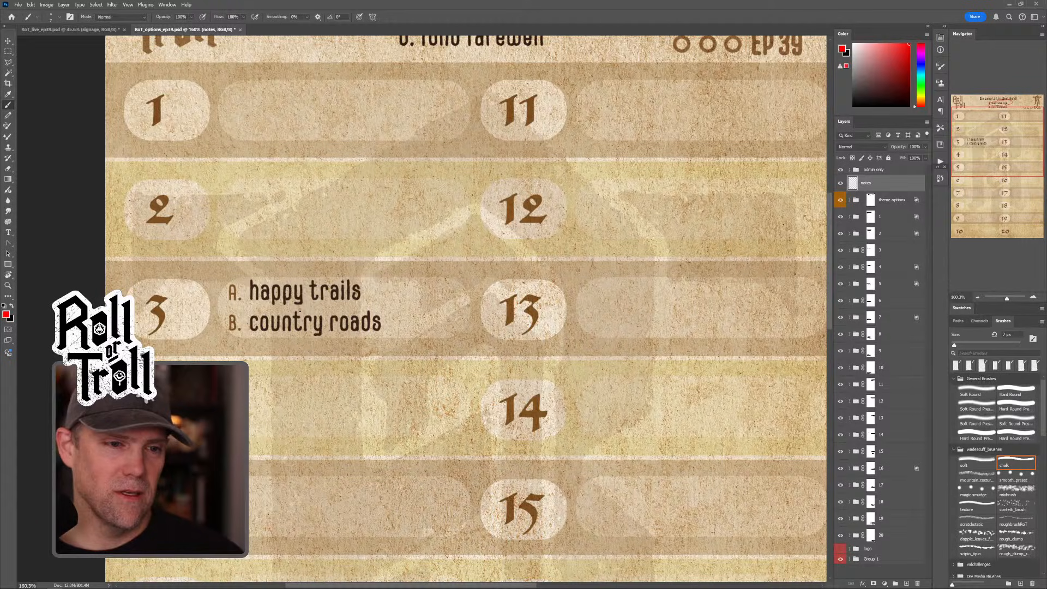
left_click_drag(246, 313, 322, 309)
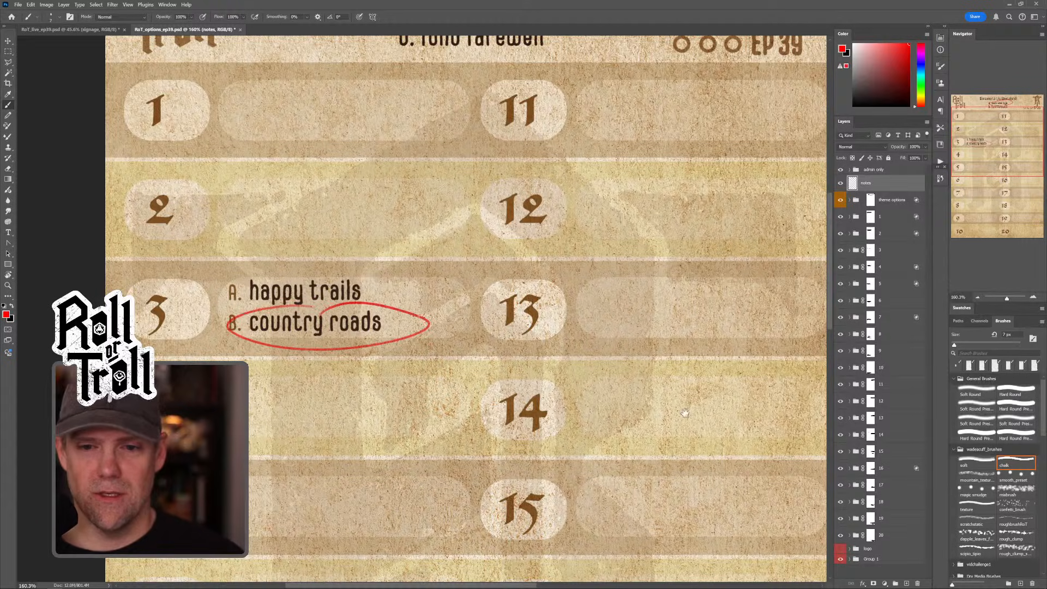
Step: Reveal the "Deathly encounter!" line in row 20 by clearing group 20's layer mask with a 45 px brush
left_click_drag(685, 413, 623, 256)
left_click_drag(658, 567, 683, 304)
left_click_drag(710, 462, 698, 315)
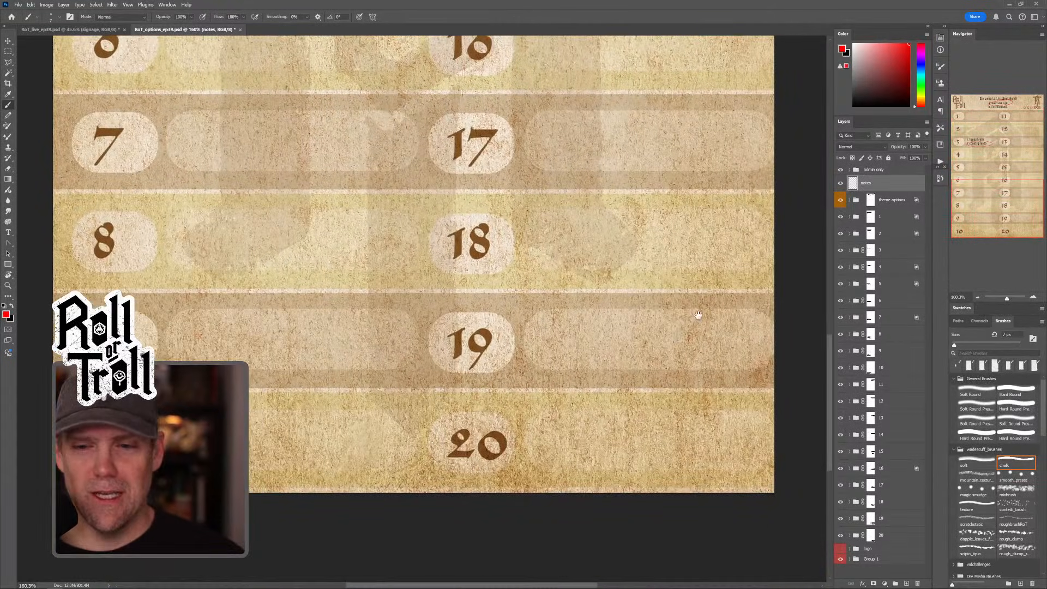
left_click(889, 537)
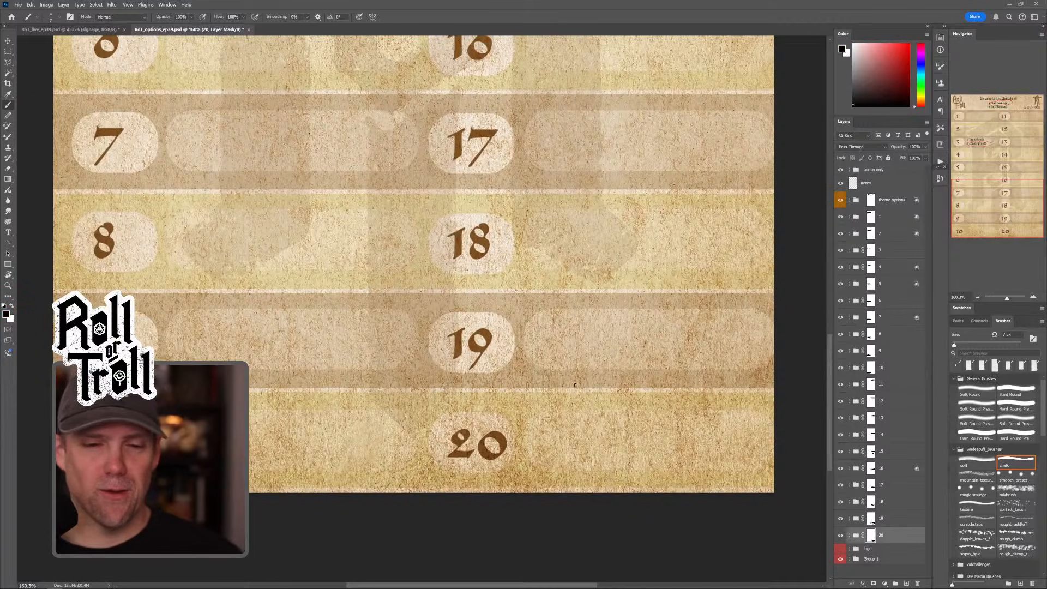
key("]")
key("]")
key("]")
key("]")
key("]")
key("]")
key("]")
key("]")
key("]")
key("]")
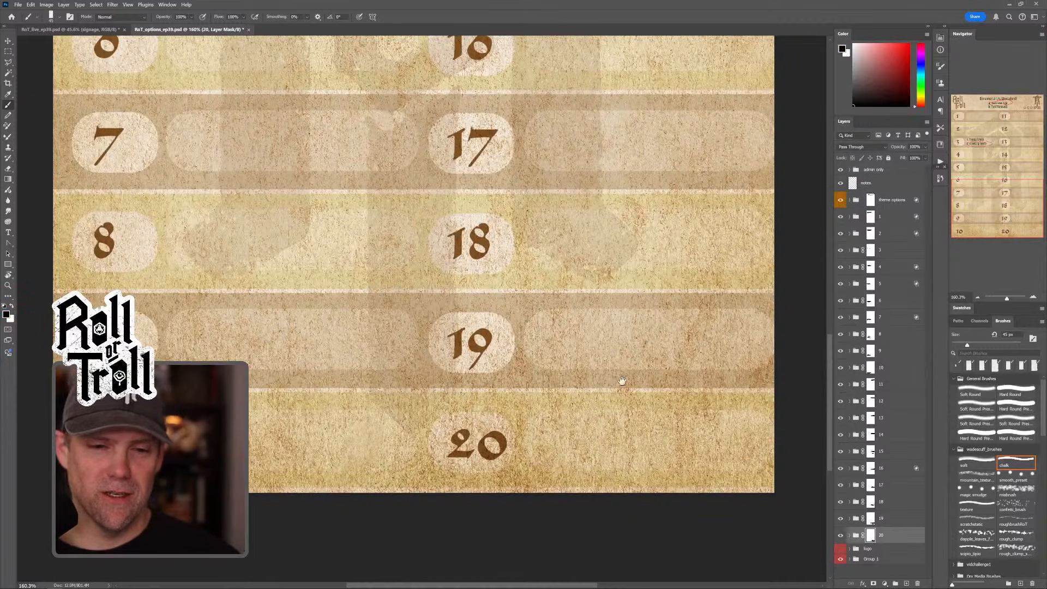
left_click_drag(623, 380, 624, 357)
key("grave")
mouse_move(548, 392)
left_mouse_down()
mouse_move(743, 401)
mouse_move(687, 399)
left_mouse_up()
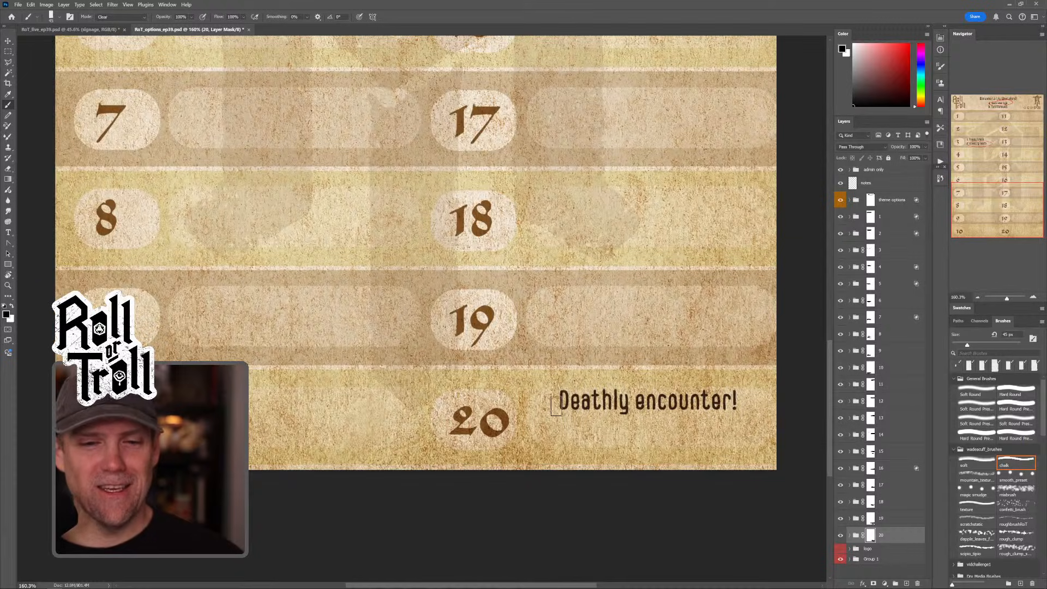
key("grave")
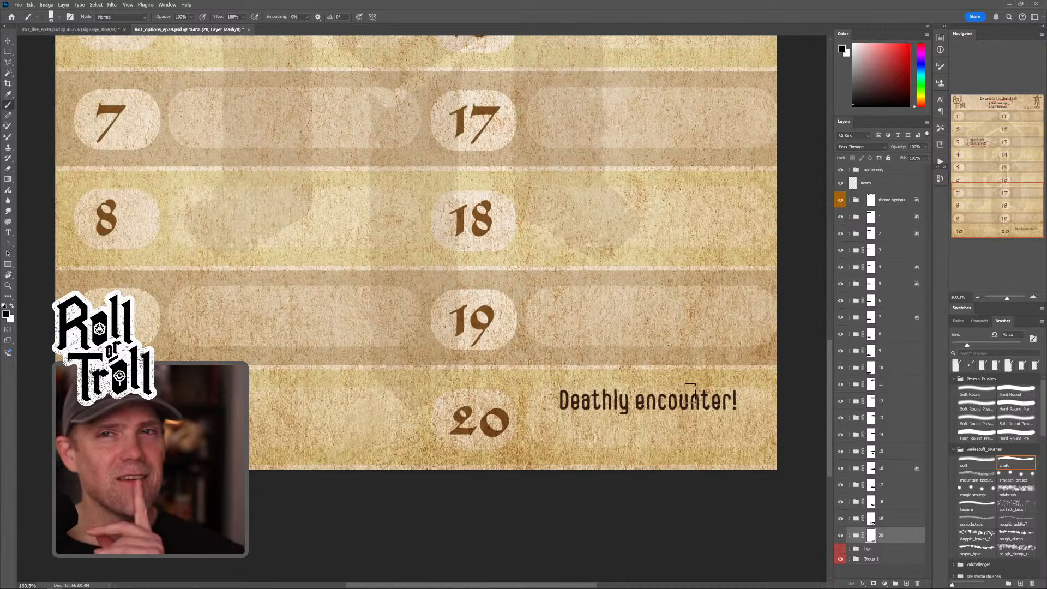
Step: Reveal the "claws for concern" line in row 20 by clearing the mask with an 80 px brush
key("bracketright")
key("bracketright")
key("bracketright")
key("bracketright")
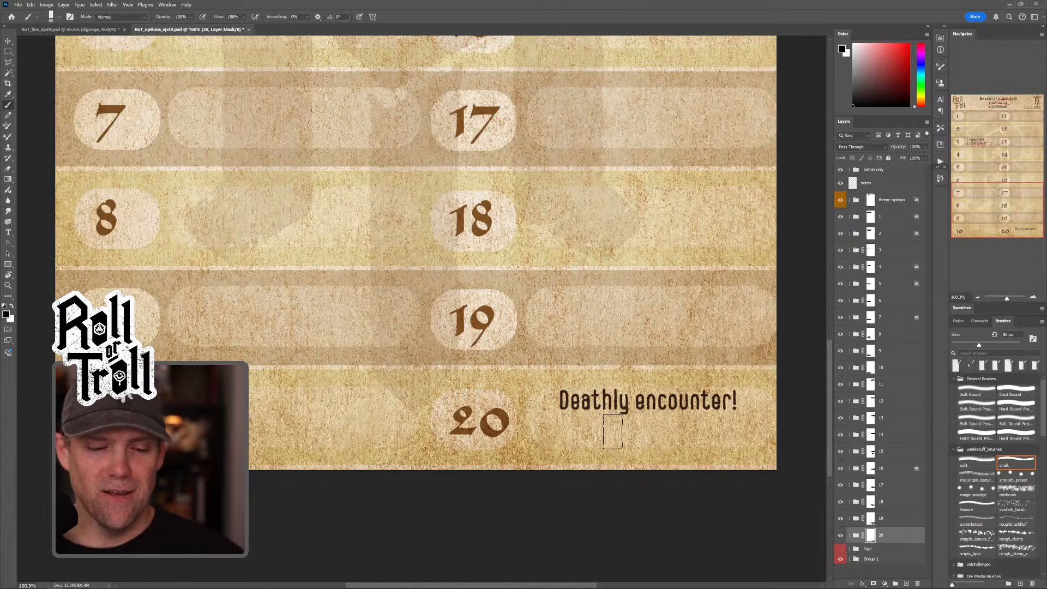
key("grave")
left_click_drag(545, 428, 733, 423)
key("grave")
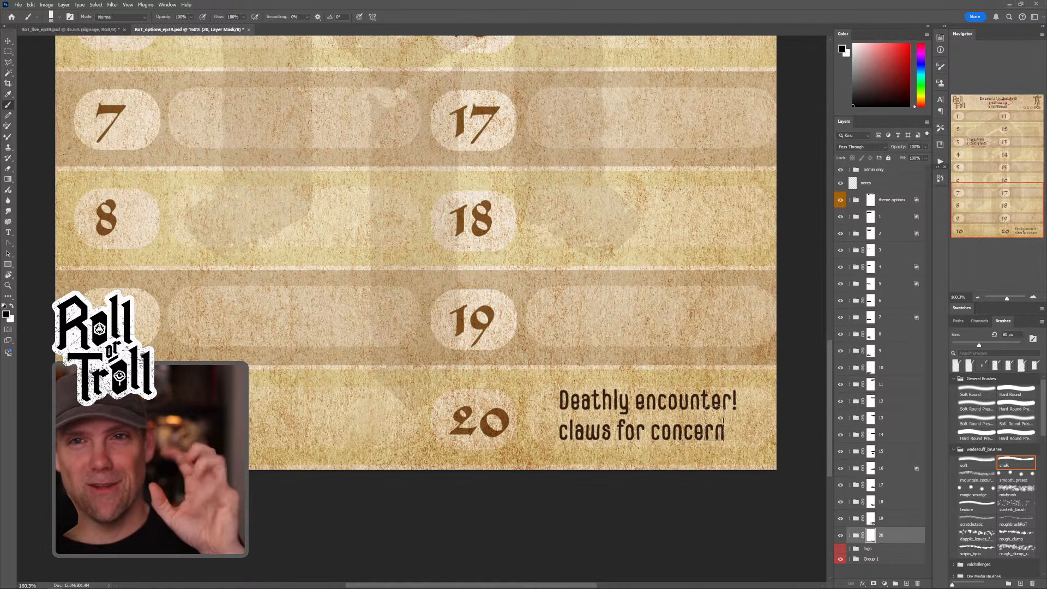
left_click_drag(675, 279, 680, 328)
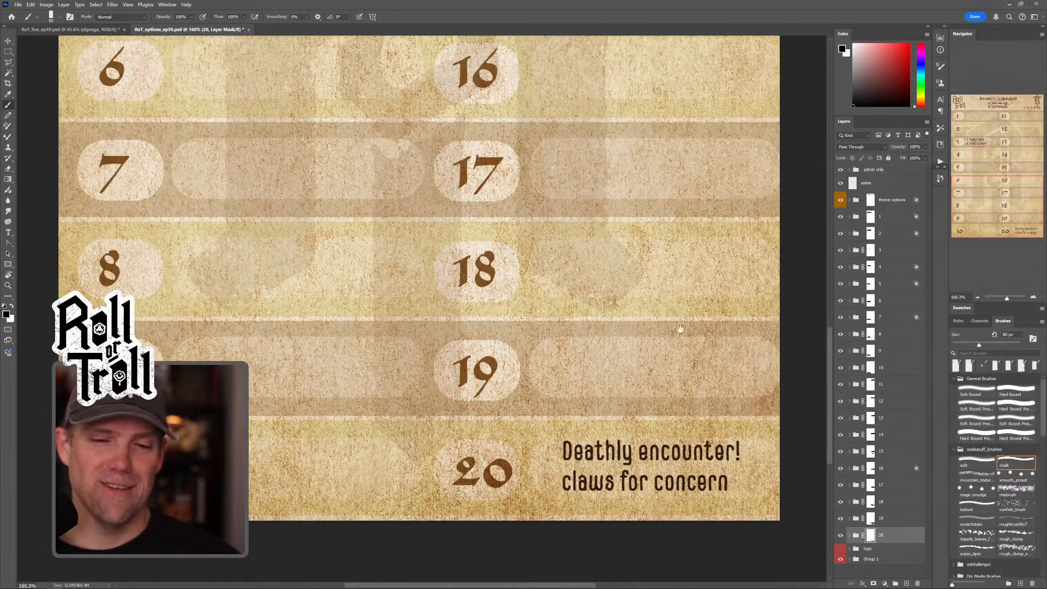
mouse_move(635, 164)
left_mouse_down()
mouse_move(617, 150)
mouse_move(635, 227)
mouse_move(627, 199)
left_mouse_up()
left_click_drag(629, 283, 610, 205)
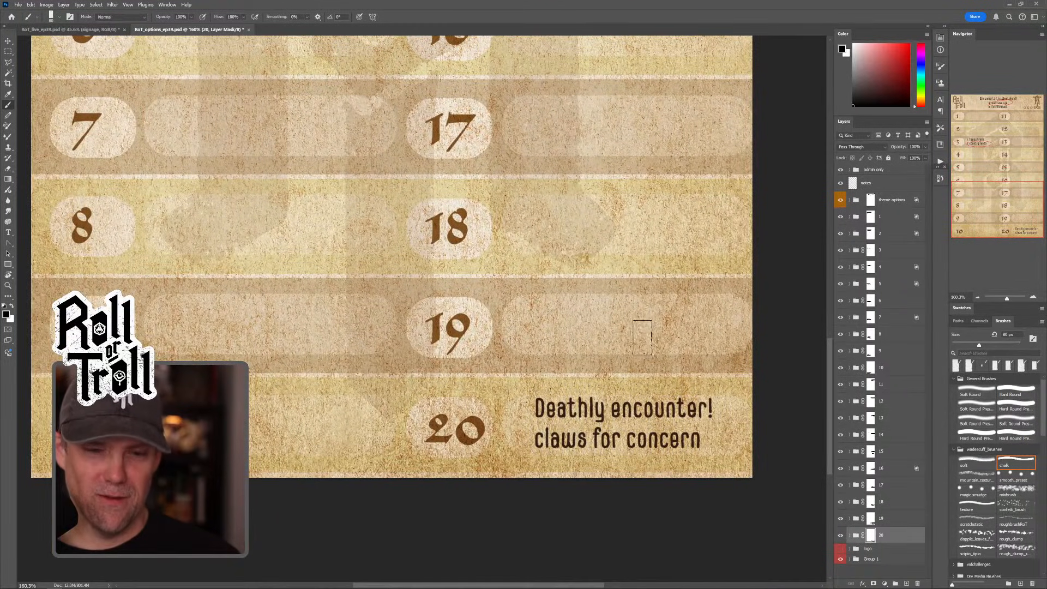
mouse_move(545, 183)
left_mouse_down()
mouse_move(587, 238)
mouse_move(578, 285)
mouse_move(554, 319)
mouse_move(523, 301)
left_mouse_up()
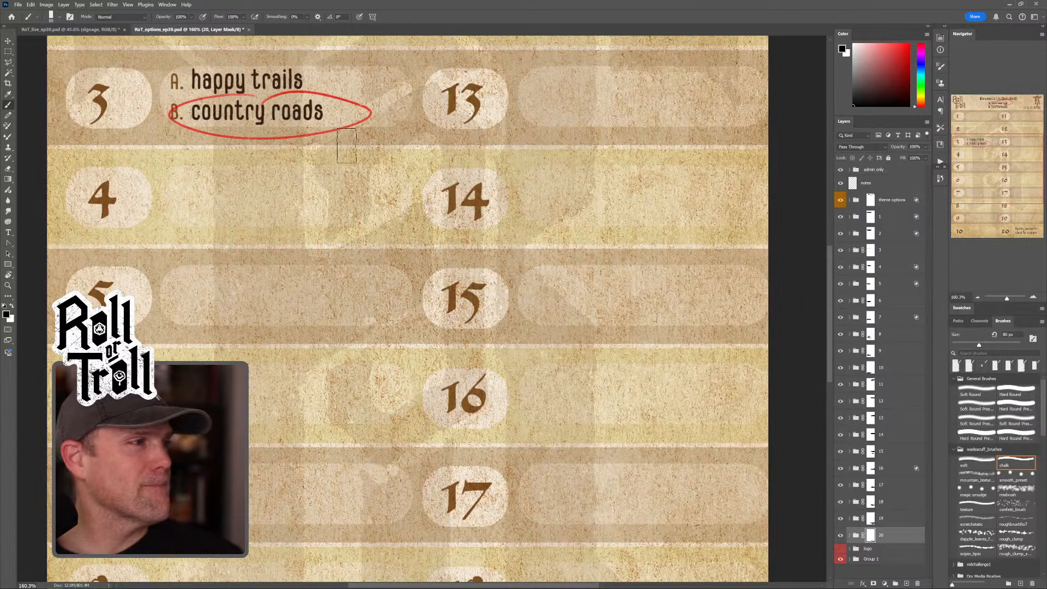
Step: Switch back to RoT_live_ep39.psd, undo the red test stroke beside the sign, and reset the drawing colour to black
left_click(67, 30)
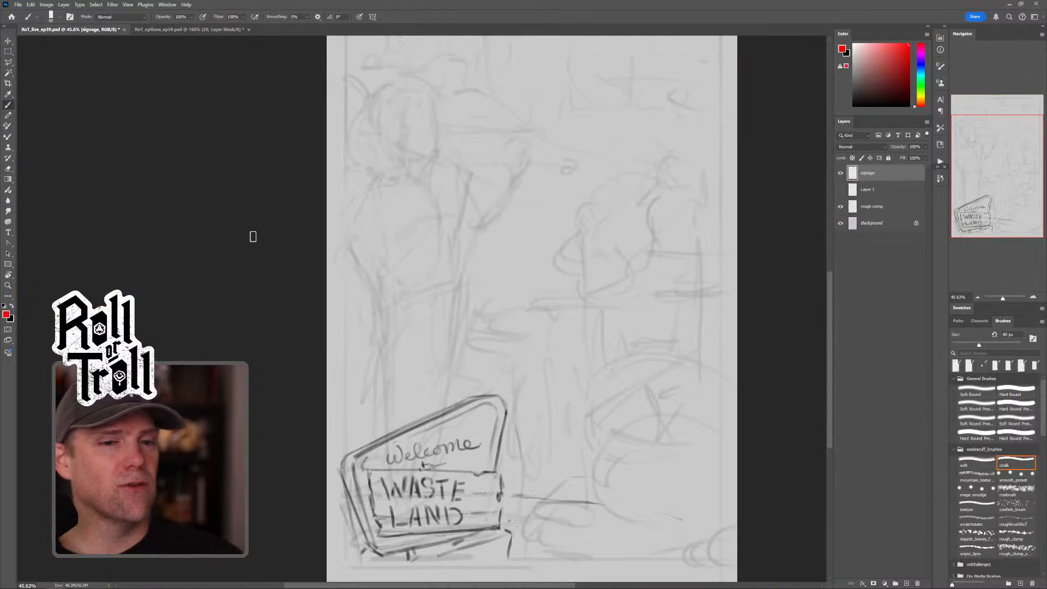
scroll(584, 367, "down", 5)
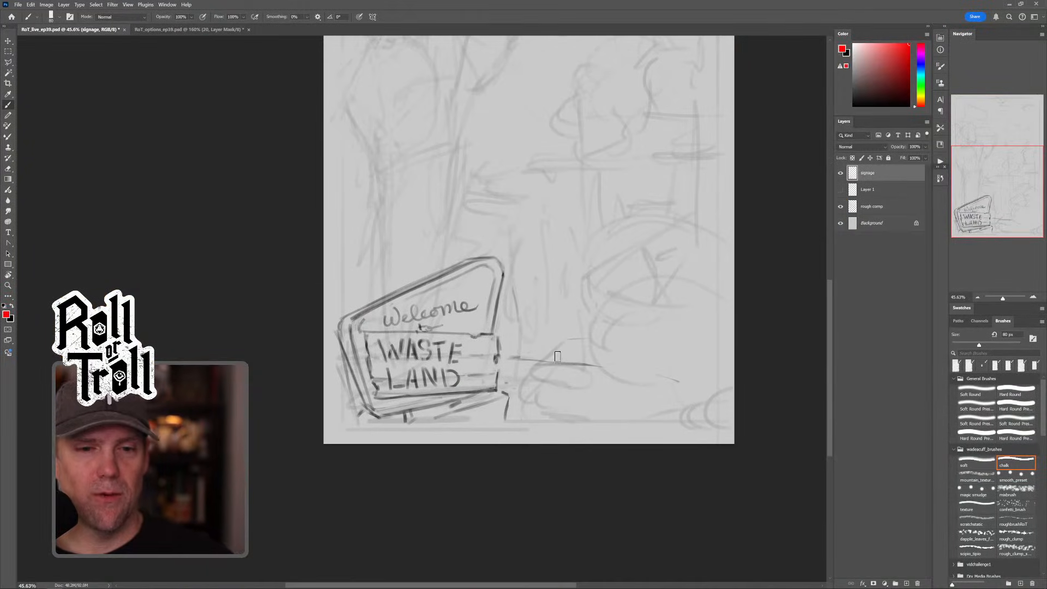
left_click_drag(498, 373, 520, 373)
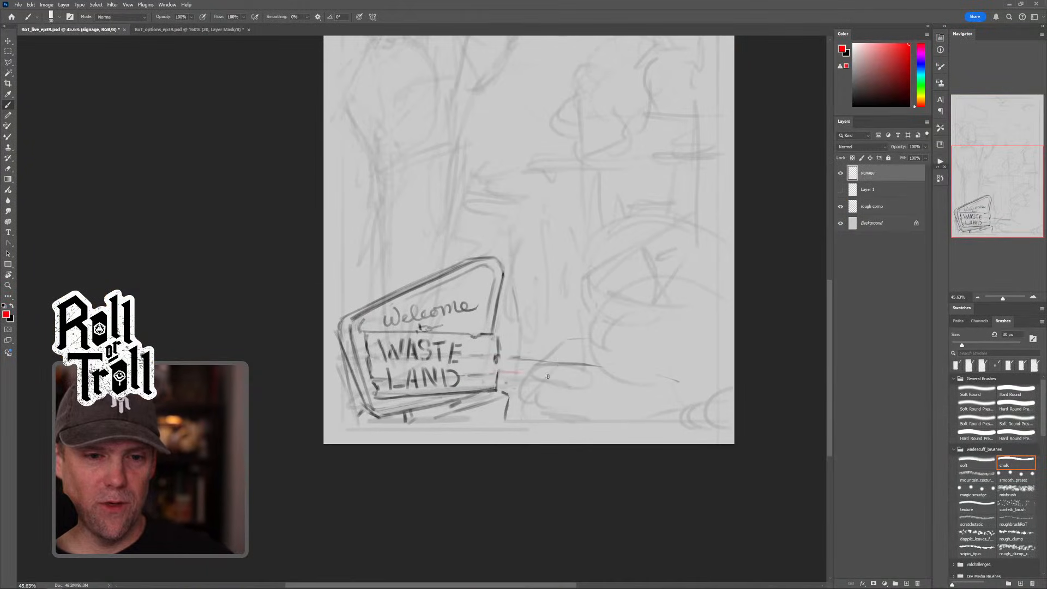
key("ctrl+z")
key("d")
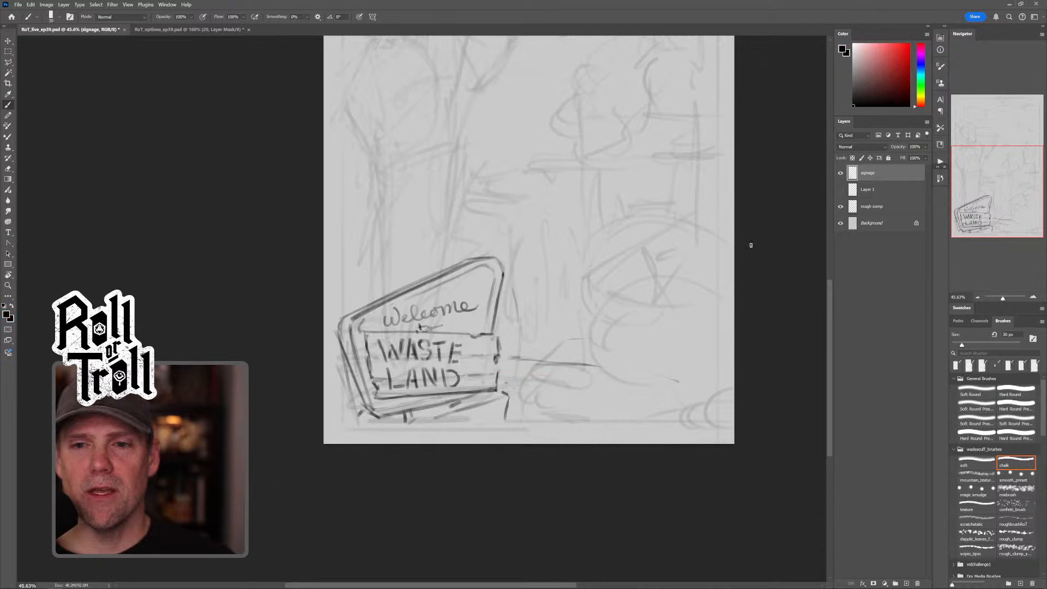
key("grave")
left_click_drag(512, 357, 534, 359)
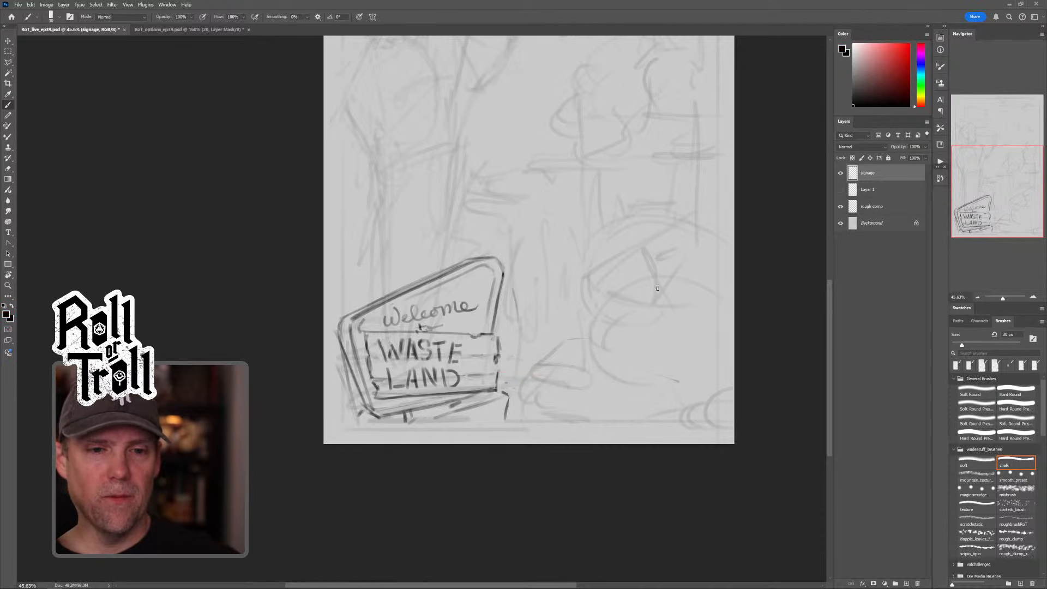
key("z")
left_click_drag(676, 293, 660, 312)
mouse_move(672, 265)
left_mouse_down()
mouse_move(675, 364)
mouse_move(679, 355)
left_mouse_up()
key("b")
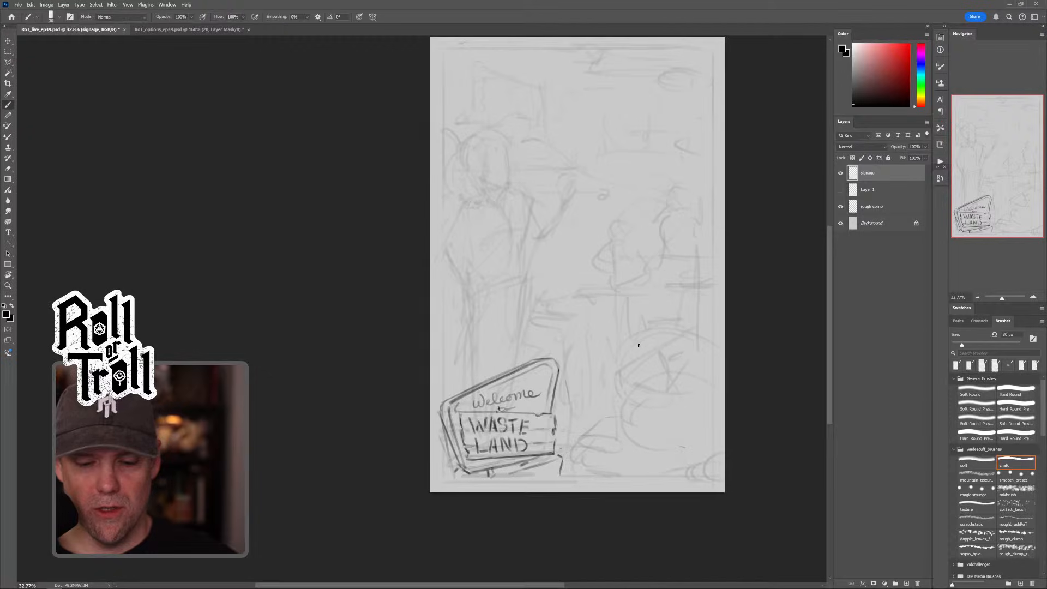
mouse_move(437, 315)
left_mouse_down()
mouse_move(627, 371)
mouse_move(615, 447)
left_mouse_up()
left_click_drag(532, 312, 611, 385)
mouse_move(681, 302)
left_mouse_down()
mouse_move(657, 310)
mouse_move(698, 369)
left_mouse_up()
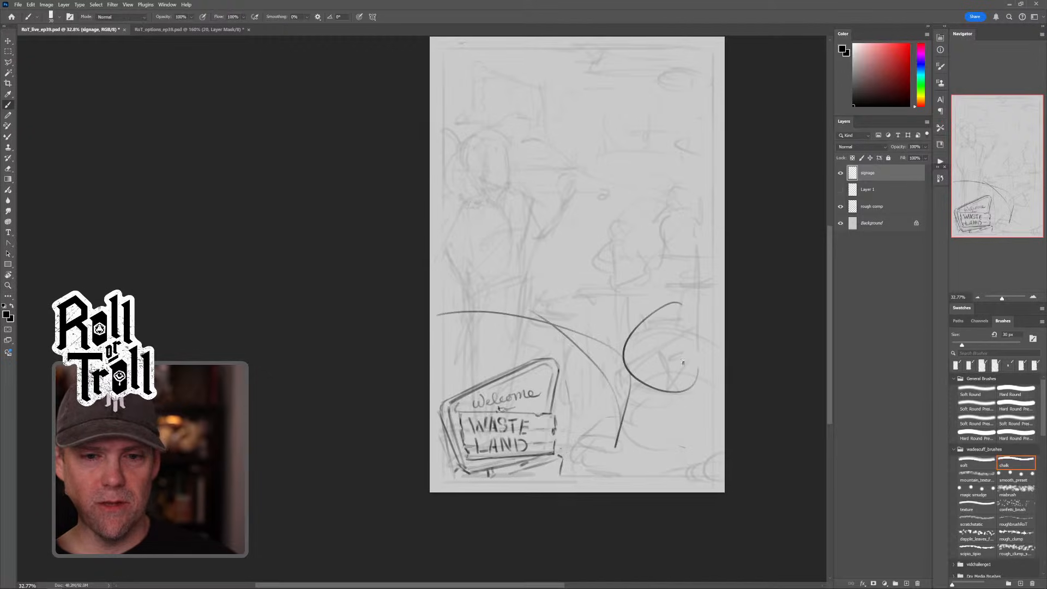
key("ctrl+z")
key("ctrl+z")
key("ctrl+z")
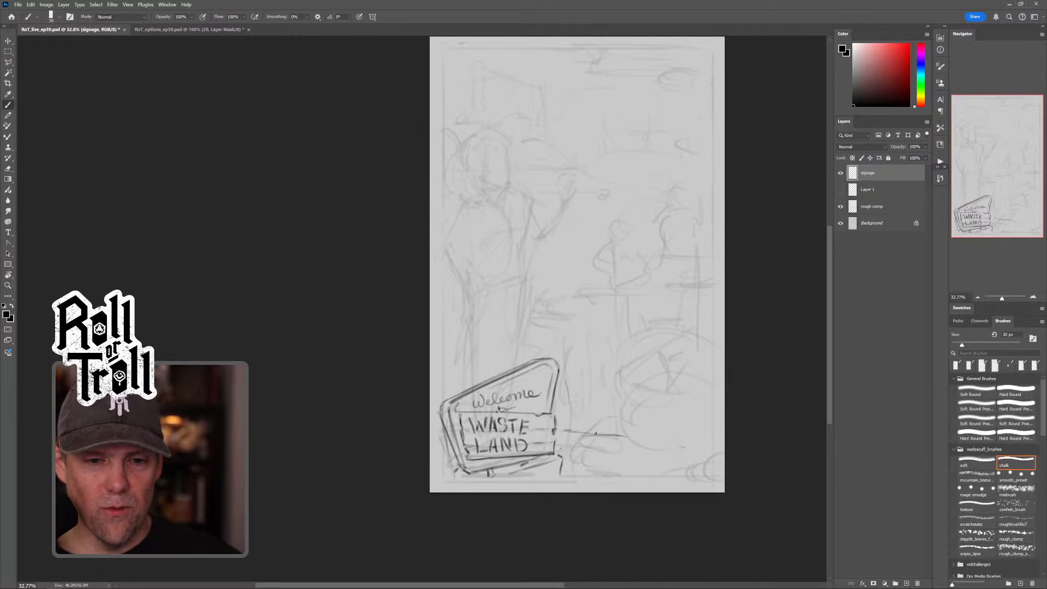
Step: Sketch road lines and a jagged mountain ridge extending from the sign's edge with a 30 px chalk brush on the signage layer
left_click_drag(563, 434, 675, 466)
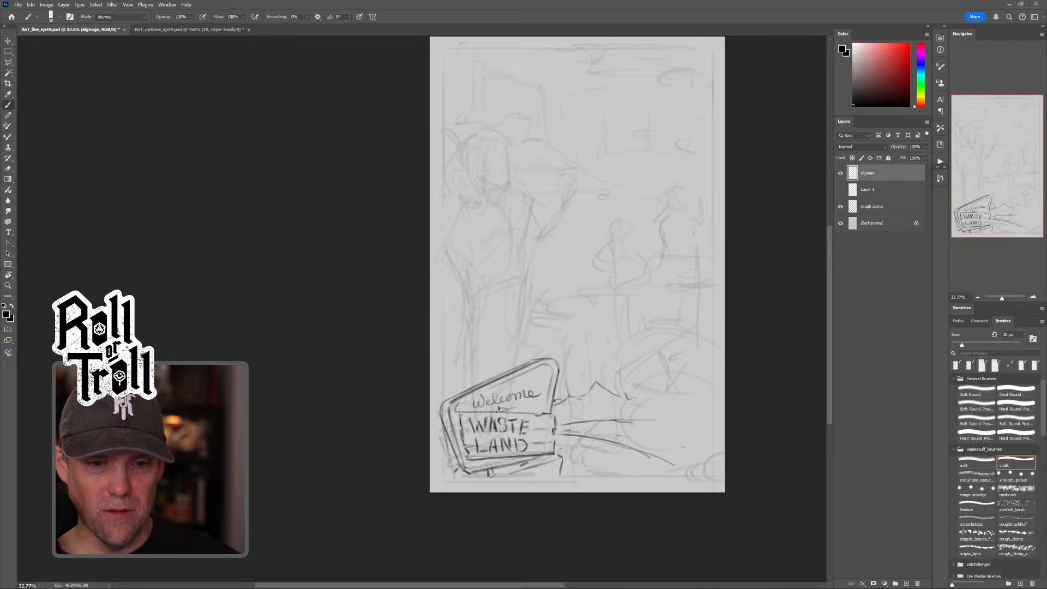
key("z")
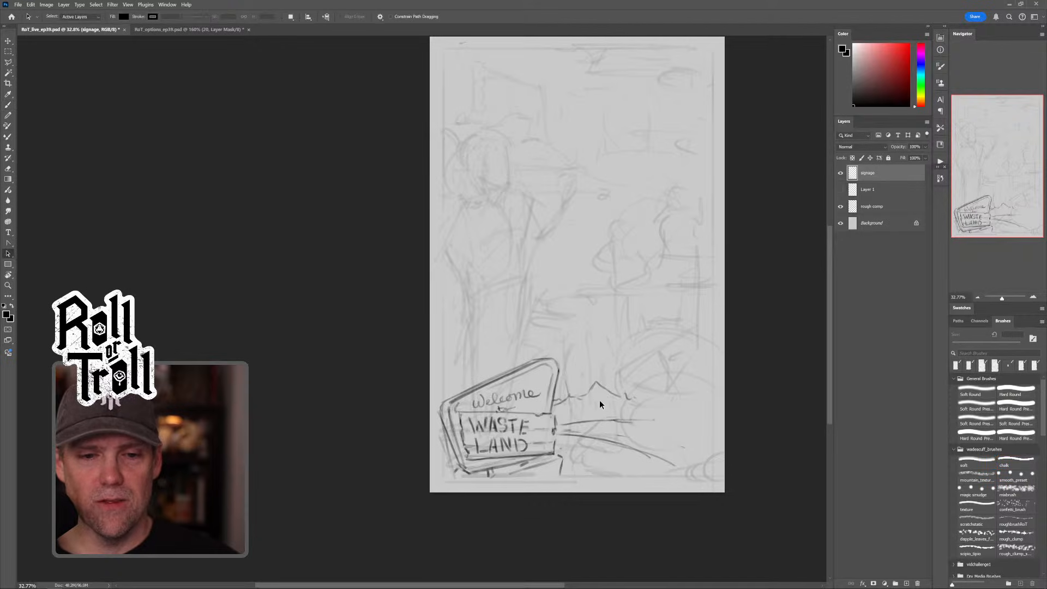
left_click_drag(589, 403, 606, 400)
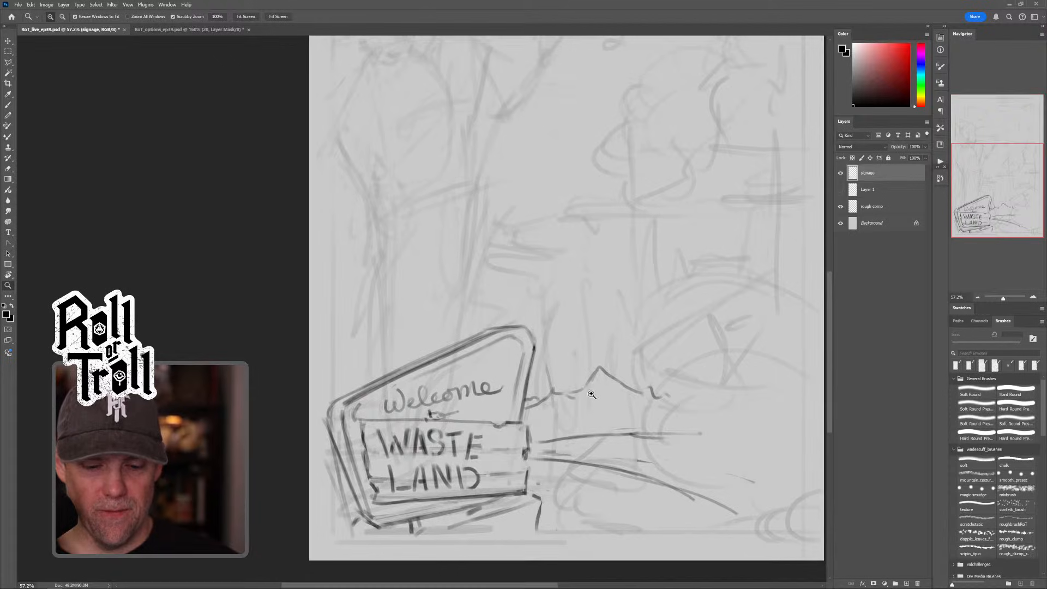
key("b")
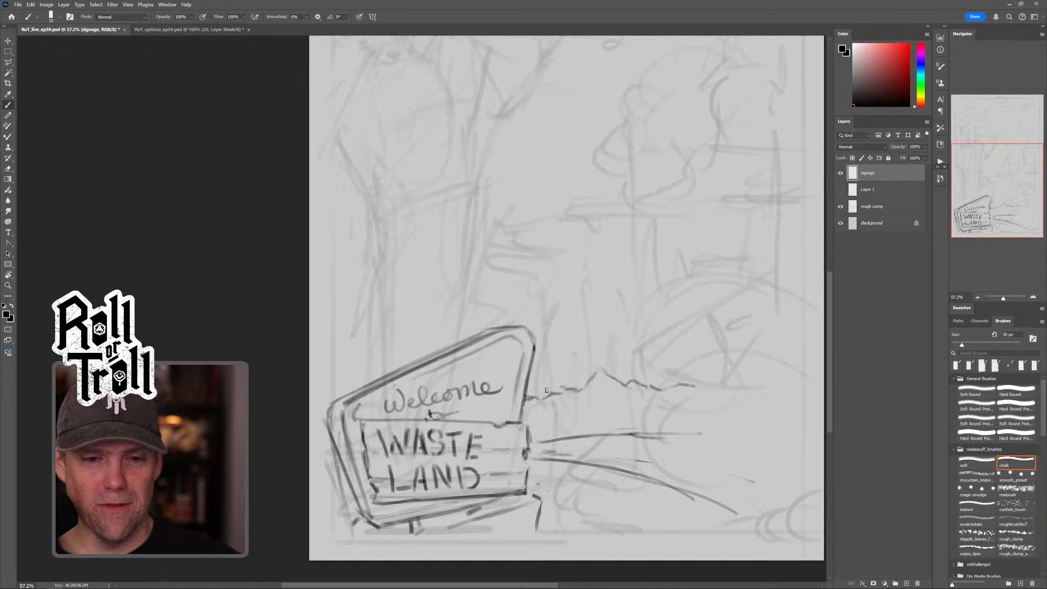
Step: Undo the trial horizon stroke beside the sign and redraw it slightly lower beneath the mountains
left_click_drag(527, 425, 649, 424)
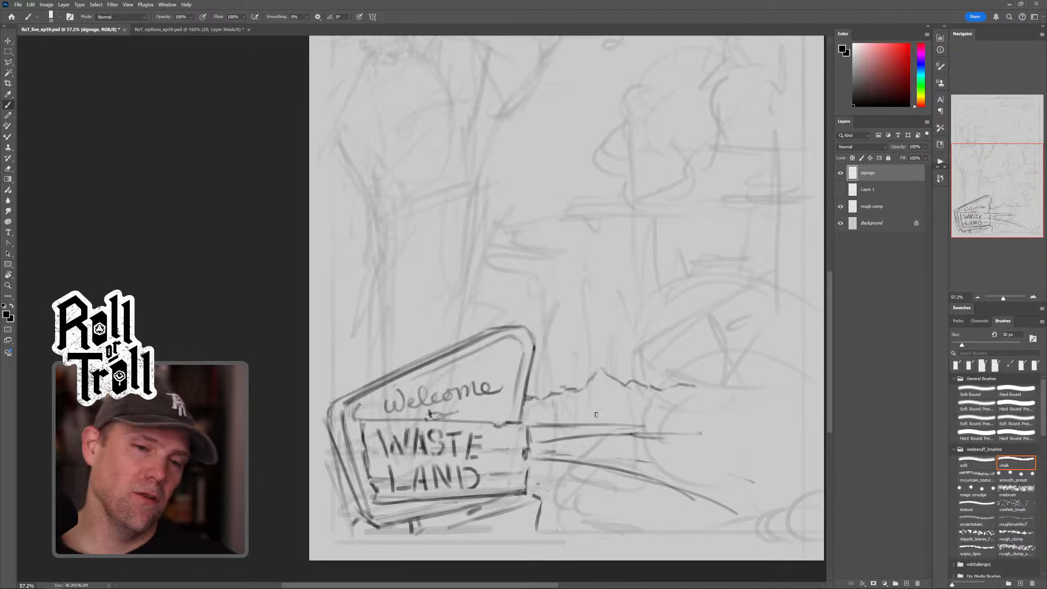
key("ctrl+z")
left_click_drag(533, 433, 612, 433)
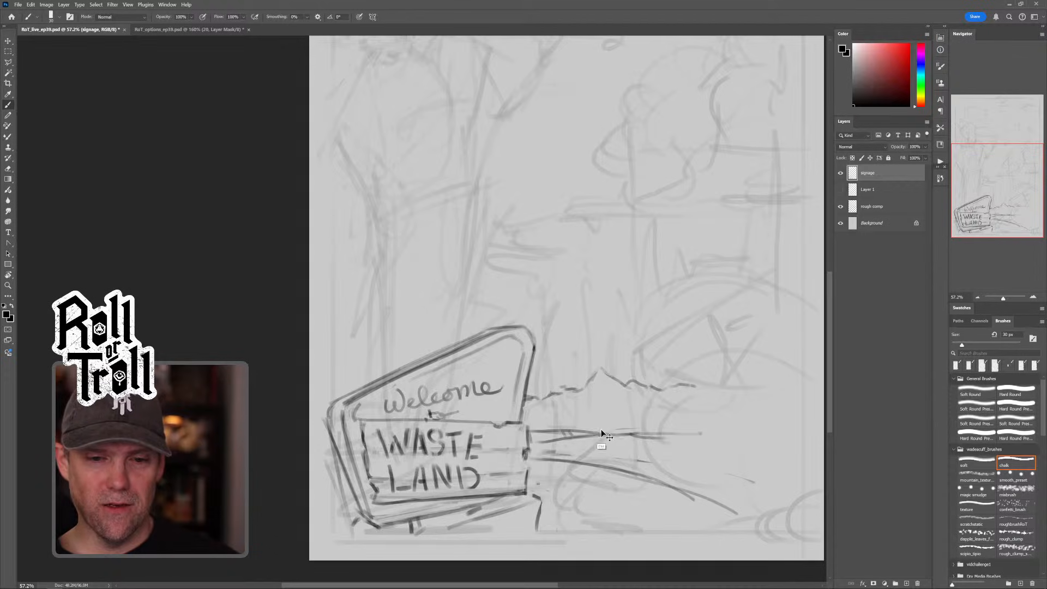
mouse_move(601, 436)
left_mouse_down()
mouse_move(577, 476)
mouse_move(659, 524)
left_mouse_up()
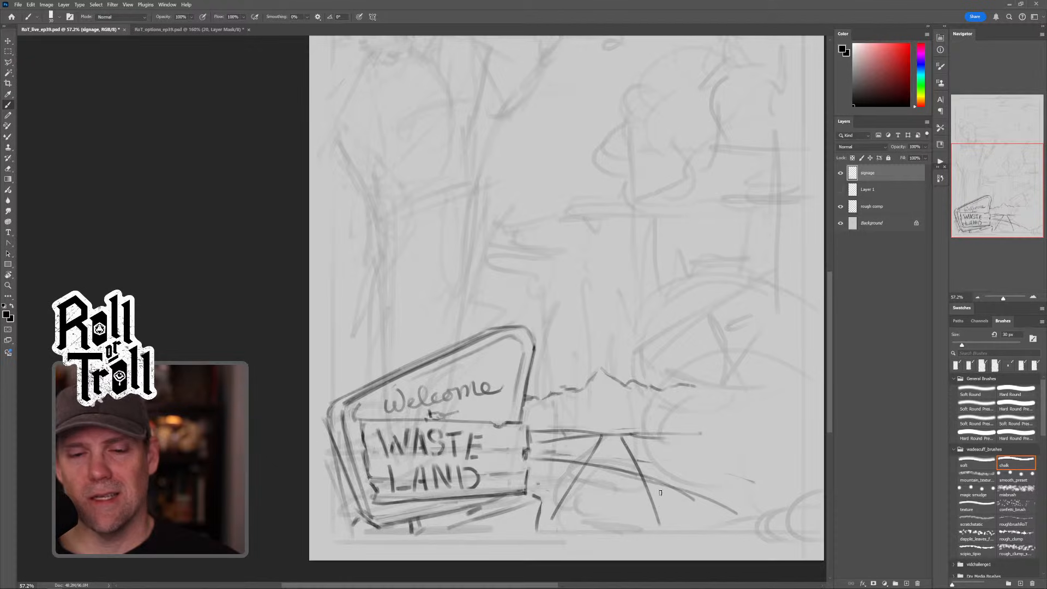
key("ctrl+z")
key("ctrl+z")
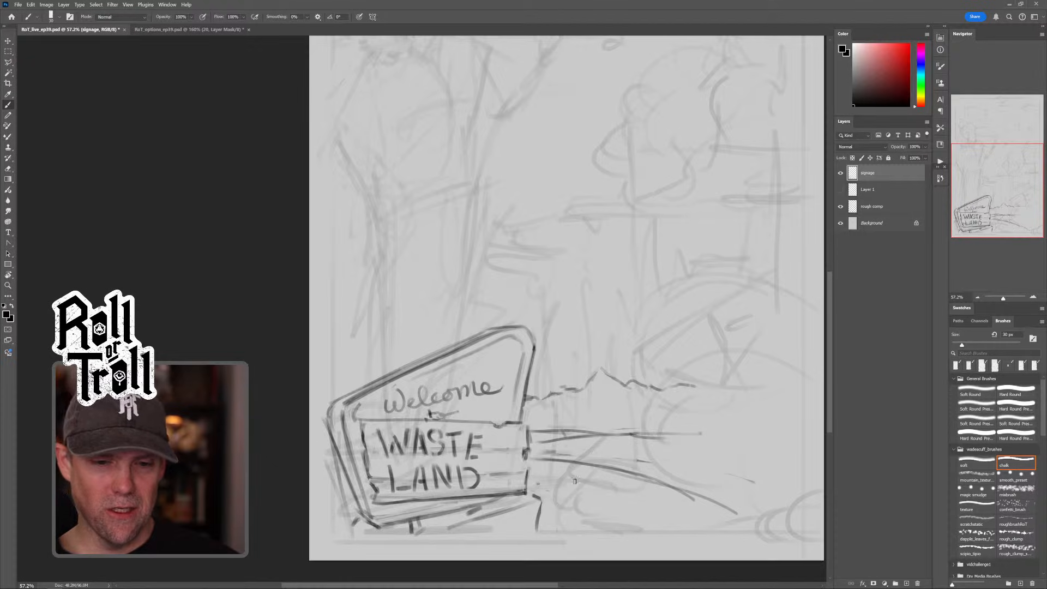
Step: Try curved road edges sweeping from beside the sign into the foreground, undoing the trial strokes that cut below them
left_click_drag(632, 474, 756, 506)
key("grave")
mouse_move(751, 505)
left_mouse_down()
mouse_move(652, 489)
mouse_move(718, 503)
left_mouse_up()
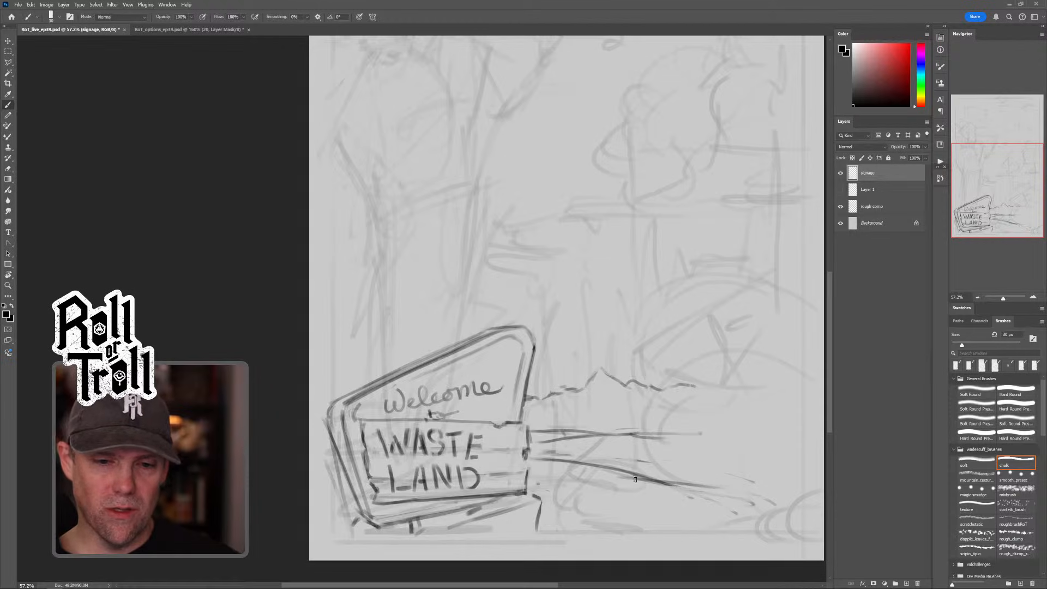
left_click_drag(652, 498, 663, 513)
key("ctrl+z")
key("ctrl+z")
key("ctrl+z")
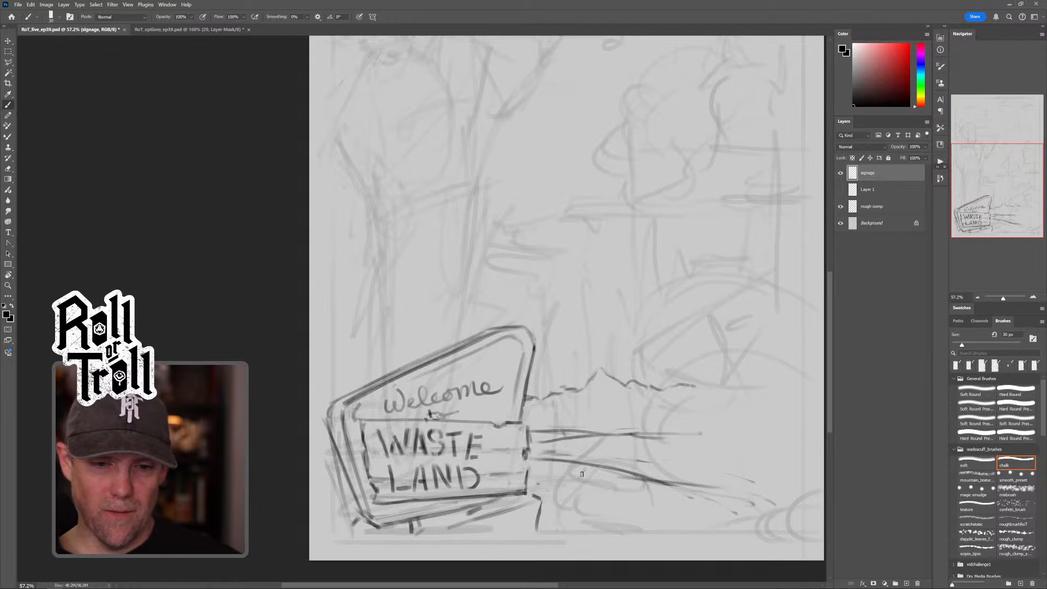
left_click_drag(609, 467, 732, 522)
left_click_drag(683, 490, 736, 514)
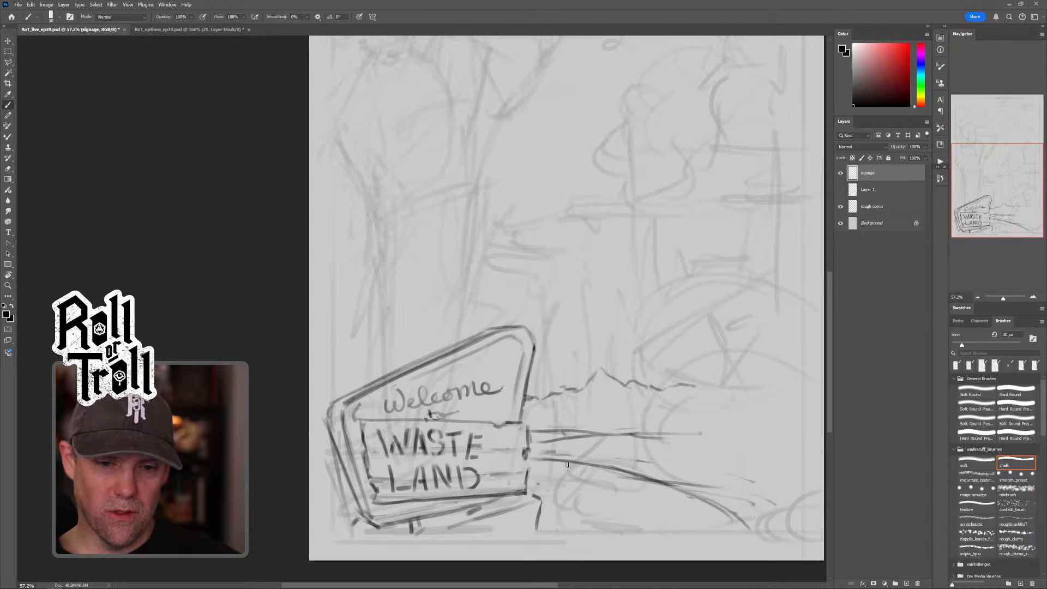
left_click_drag(576, 464, 634, 537)
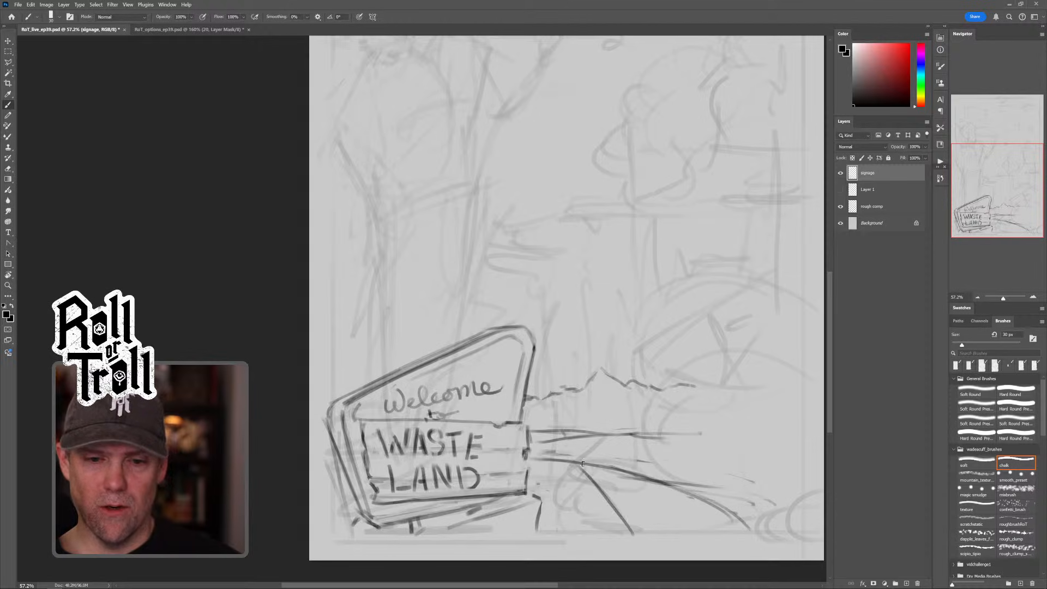
key("ctrl+z")
key("ctrl+z")
Step: Draw a long, nearly straight road edge running from the sign across the landscape below the horizon
left_click_drag(607, 464, 746, 474)
left_click_drag(565, 463, 791, 476)
key("grave")
left_click_drag(621, 474, 744, 495)
left_click_drag(651, 481, 680, 487)
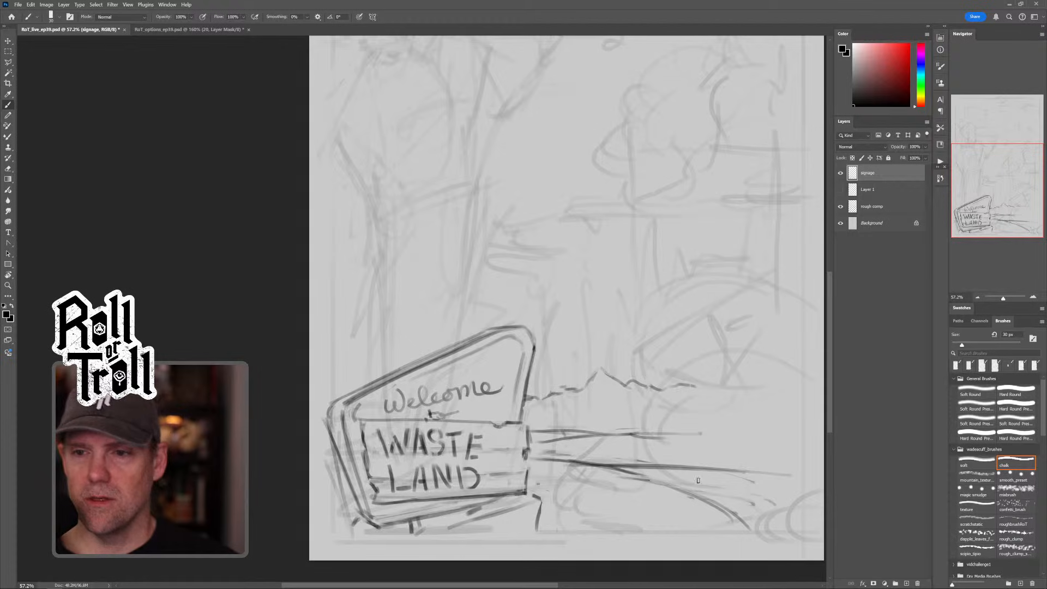
Step: Erase the curved road strokes below the straight edge, cleaning close to the line with a 50 px brush
key("bracketright")
key("bracketright")
key("bracketright")
key("bracketright")
key("bracketright")
key("bracketright")
key("bracketright")
key("bracketright")
key("bracketright")
key("bracketright")
mouse_move(609, 476)
left_mouse_down()
mouse_move(720, 484)
mouse_move(726, 512)
mouse_move(763, 514)
left_mouse_up()
key("grave")
key("bracketleft")
key("bracketleft")
key("bracketleft")
key("bracketleft")
key("bracketleft")
key("bracketleft")
left_click_drag(583, 461, 635, 462)
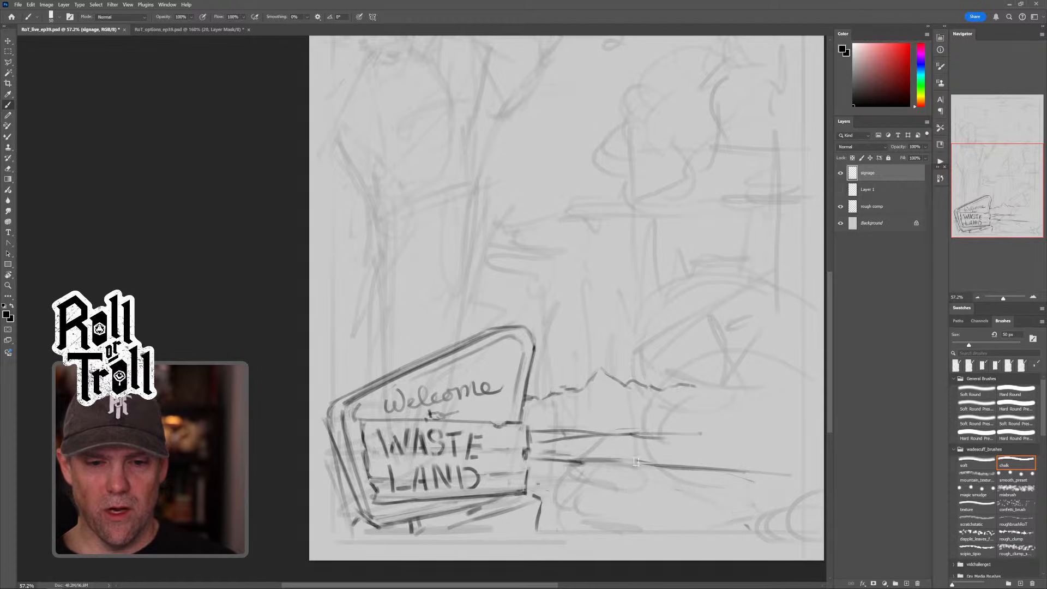
Step: Hide the rough comp layer and draw the road's near edge from the sign into the foreground with a 25 px brush
key("bracketleft")
key("bracketleft")
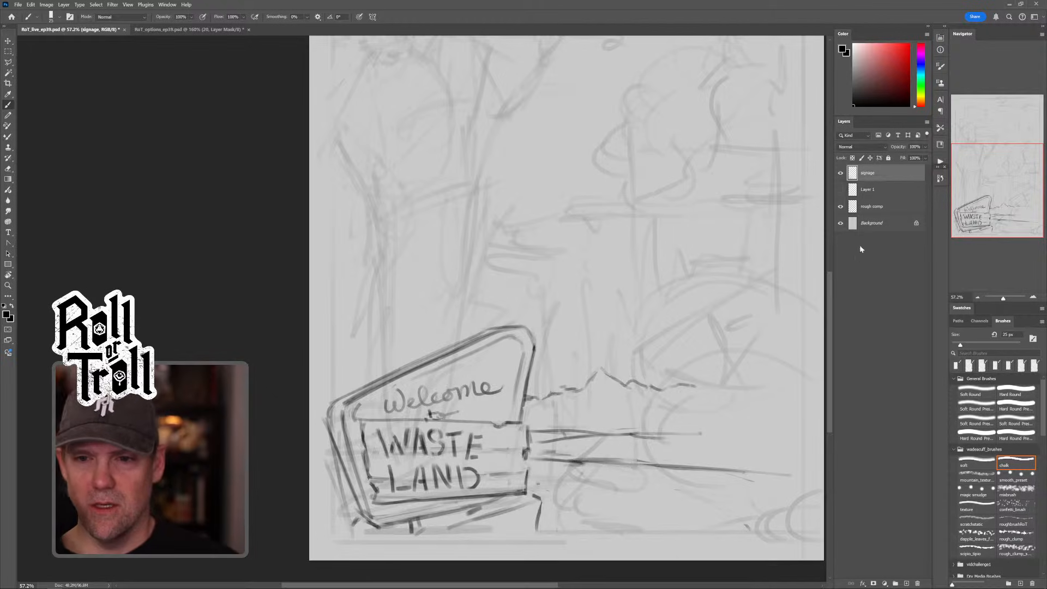
left_click(840, 207)
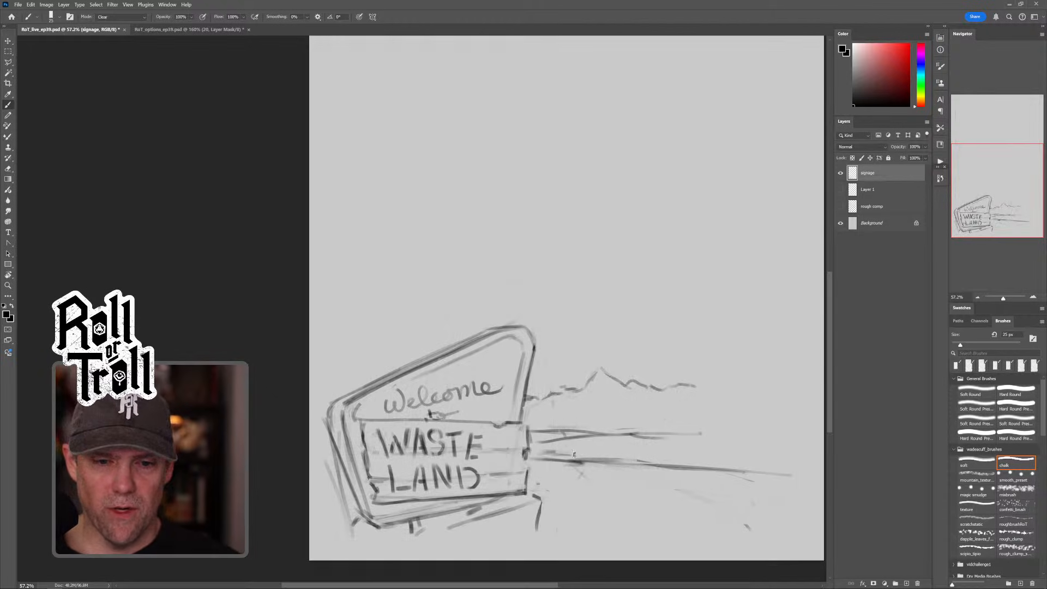
mouse_move(620, 457)
left_mouse_down()
mouse_move(545, 449)
mouse_move(681, 552)
mouse_move(690, 487)
left_mouse_up()
key("shift+alt+n")
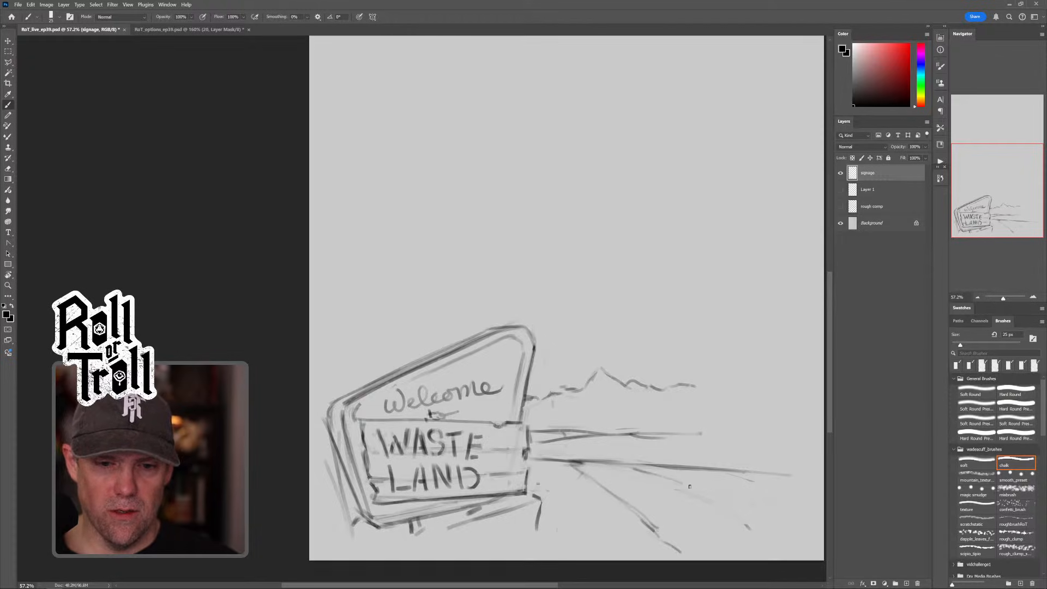
mouse_move(548, 465)
left_mouse_down()
mouse_move(592, 486)
mouse_move(579, 475)
left_mouse_up()
mouse_move(558, 470)
left_mouse_down()
mouse_move(650, 520)
mouse_move(682, 551)
left_mouse_up()
Step: Draw and extend the road's far edge diagonally from the sign toward the page's lower corner
key("grave")
mouse_move(570, 465)
left_mouse_down()
mouse_move(626, 463)
mouse_move(599, 465)
mouse_move(778, 515)
left_mouse_up()
key("grave")
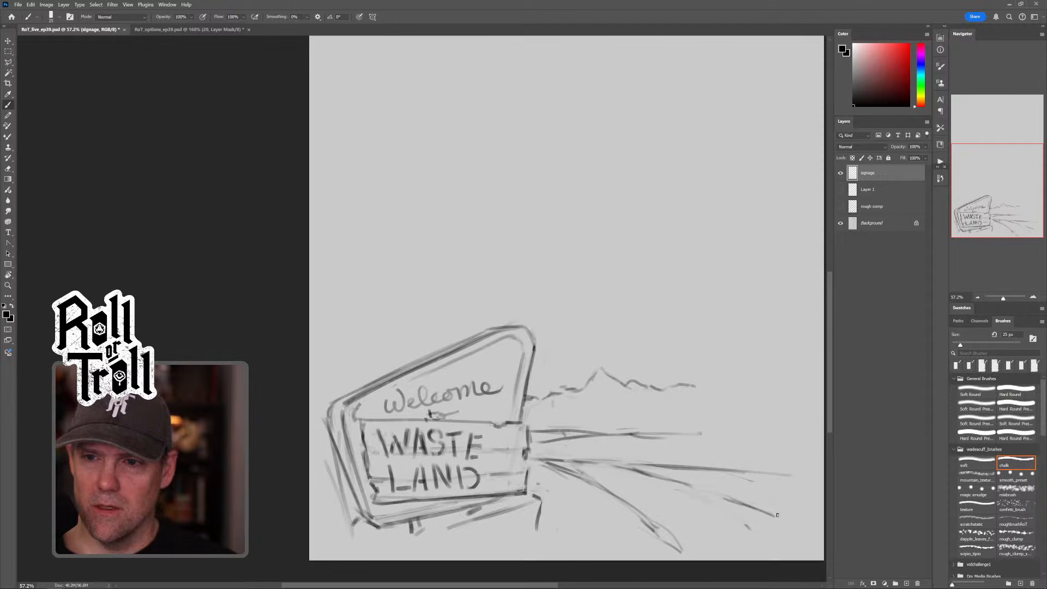
left_click_drag(682, 481, 815, 527)
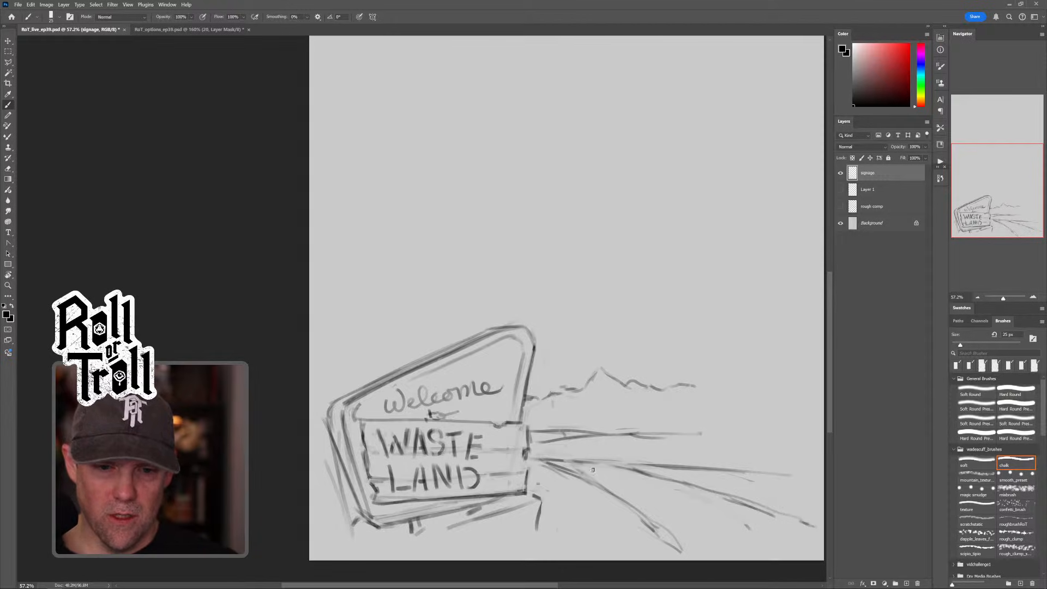
Step: Add a dashed centre line along the road between its two edges
left_click_drag(593, 470, 604, 475)
left_click_drag(620, 479, 652, 492)
left_click_drag(667, 495, 716, 514)
left_click_drag(724, 518, 745, 525)
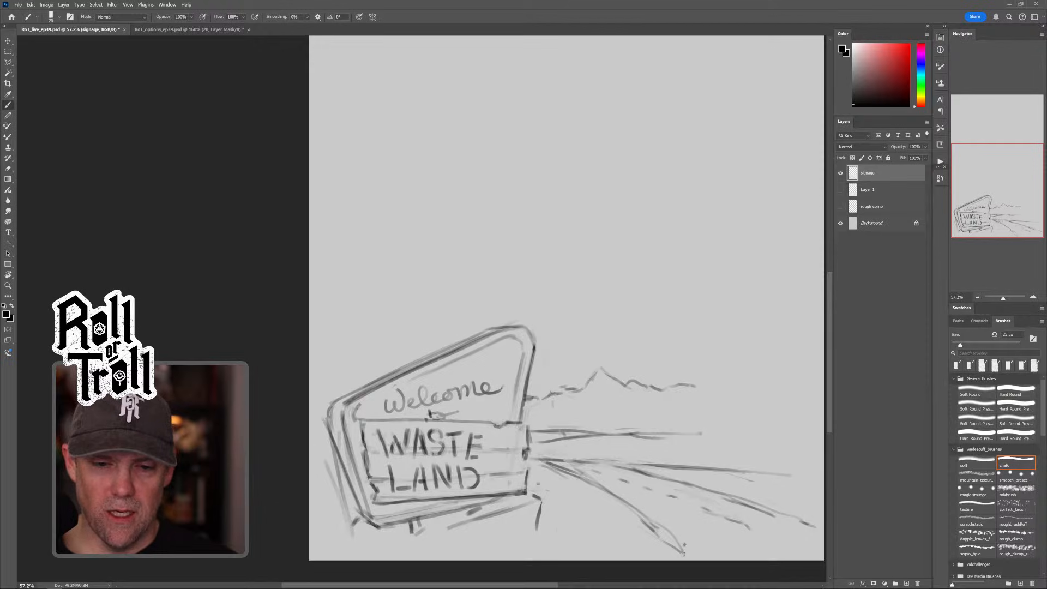
Step: Rough in ground texture at the foreground end of the near road edge and sketch the distant bend toward the horizon
mouse_move(683, 554)
left_mouse_down()
mouse_move(709, 552)
mouse_move(680, 547)
mouse_move(695, 532)
mouse_move(683, 547)
mouse_move(689, 513)
mouse_move(639, 524)
left_mouse_up()
left_click_drag(620, 515, 611, 512)
left_click_drag(666, 534, 650, 551)
mouse_move(644, 467)
left_mouse_down()
mouse_move(598, 444)
mouse_move(577, 458)
mouse_move(608, 436)
mouse_move(568, 459)
mouse_move(587, 445)
left_mouse_up()
Step: Sketch overlapping curved contour lines joined by short arcs in the empty area above the sign
left_click_drag(490, 177, 720, 169)
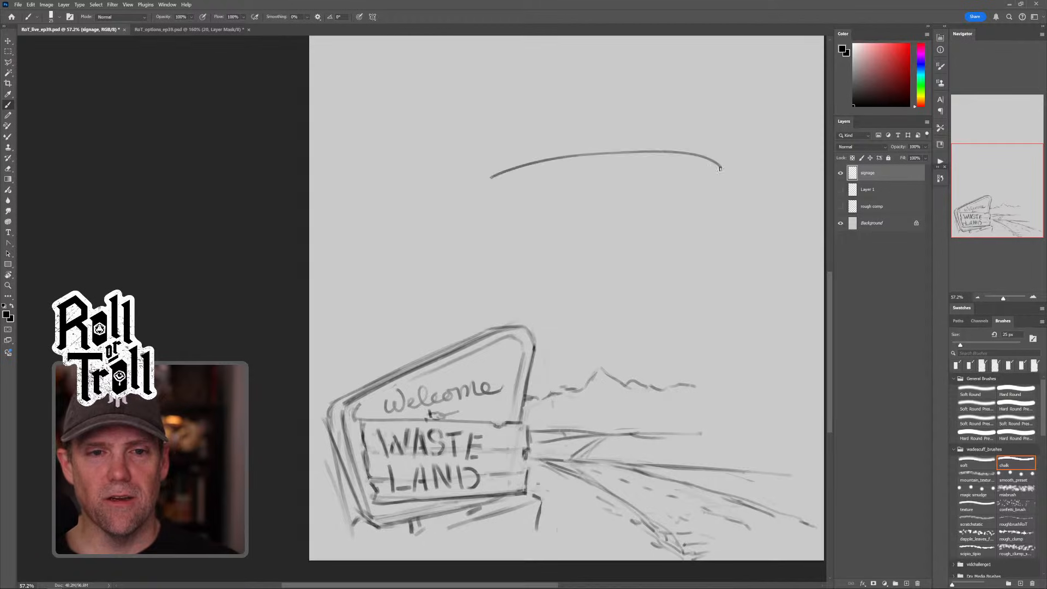
left_click_drag(614, 156, 468, 150)
left_click_drag(547, 143, 632, 125)
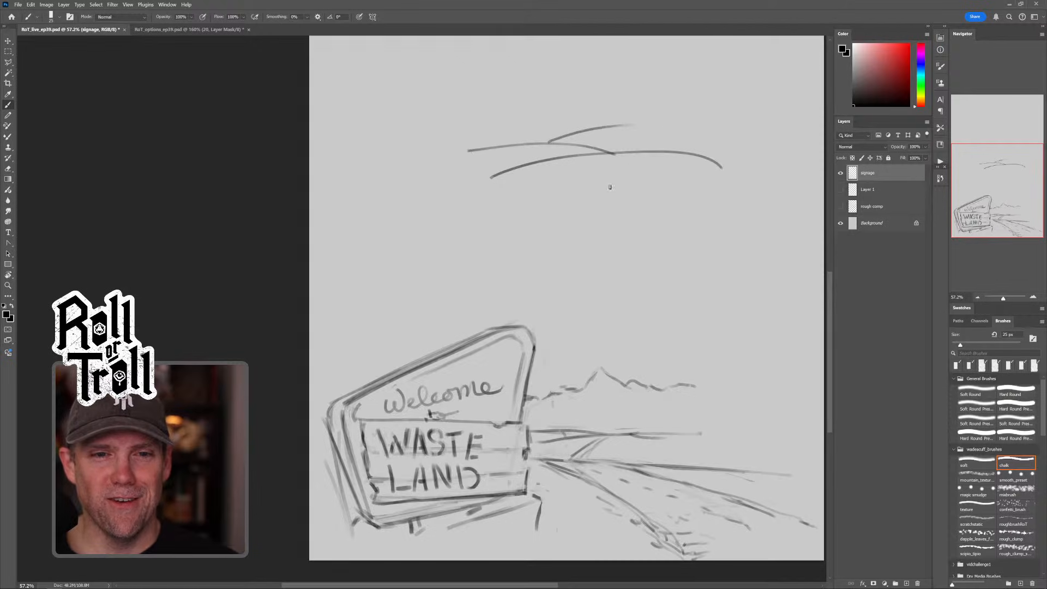
left_click_drag(559, 160, 597, 173)
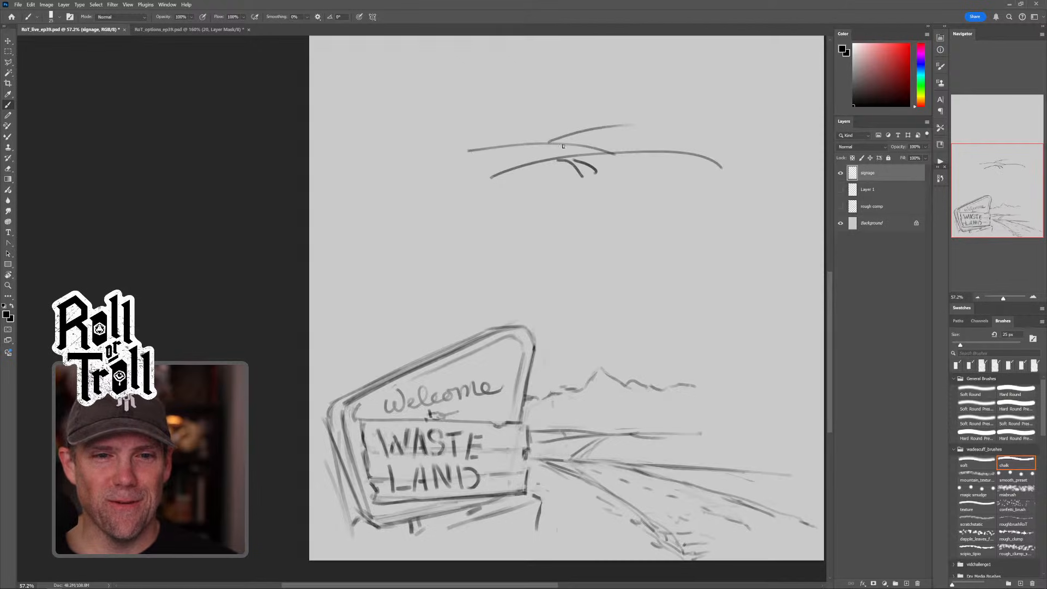
left_click_drag(542, 143, 522, 163)
left_click_drag(545, 145, 536, 163)
left_click_drag(591, 133, 593, 147)
left_click_drag(599, 130, 604, 148)
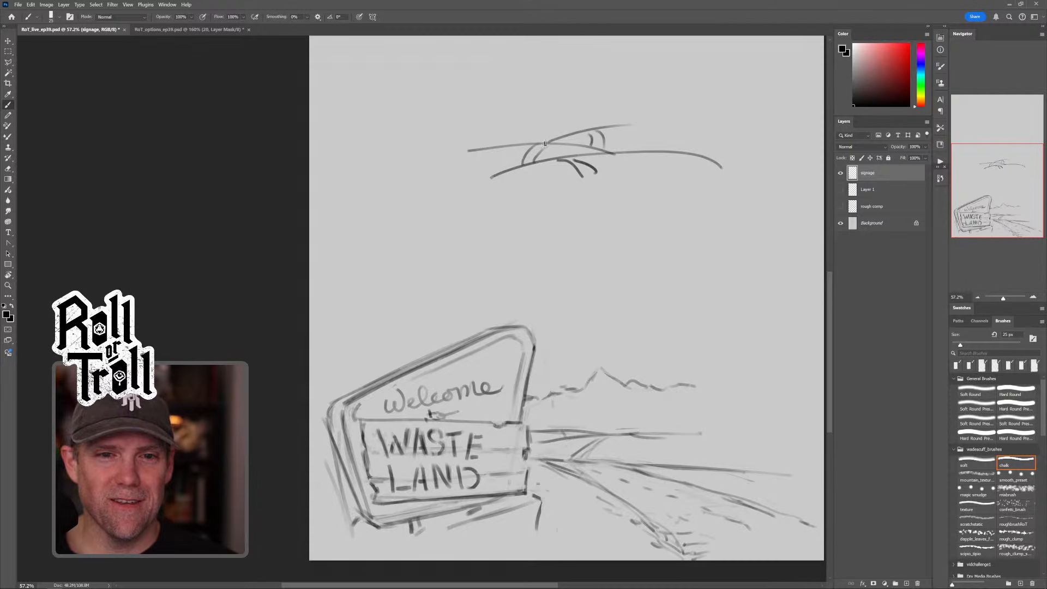
left_click_drag(502, 146, 581, 135)
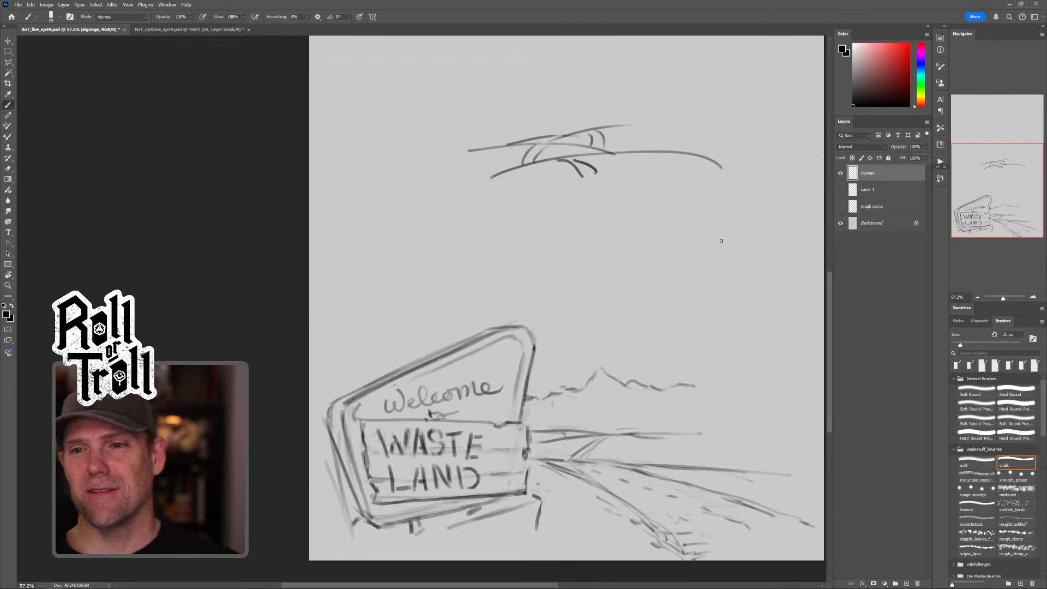
Step: Select the contour test sketch above the sign with a rectangular marquee, delete it and deselect
key("m")
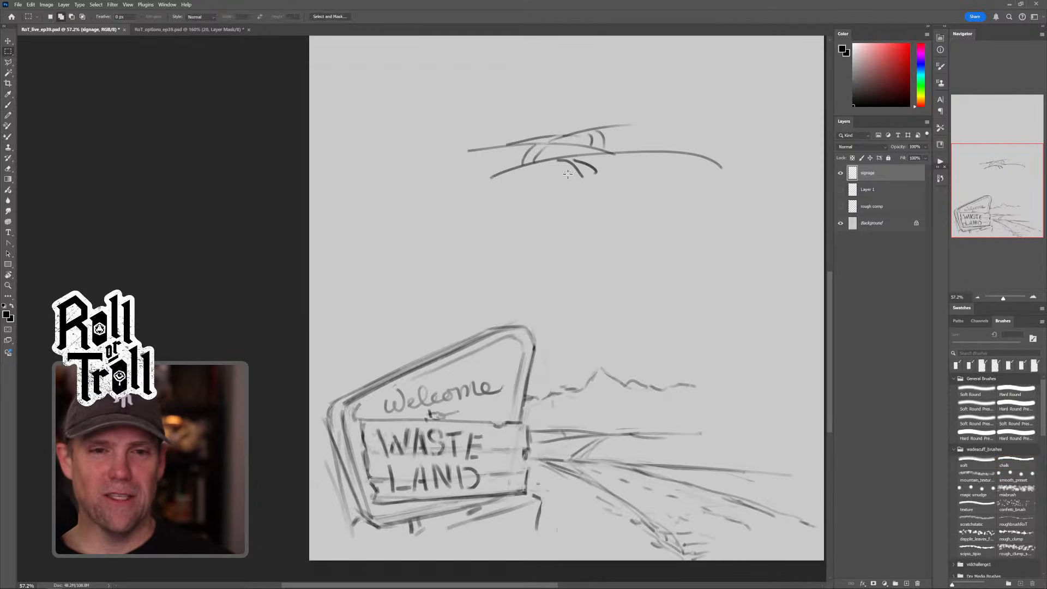
key("b")
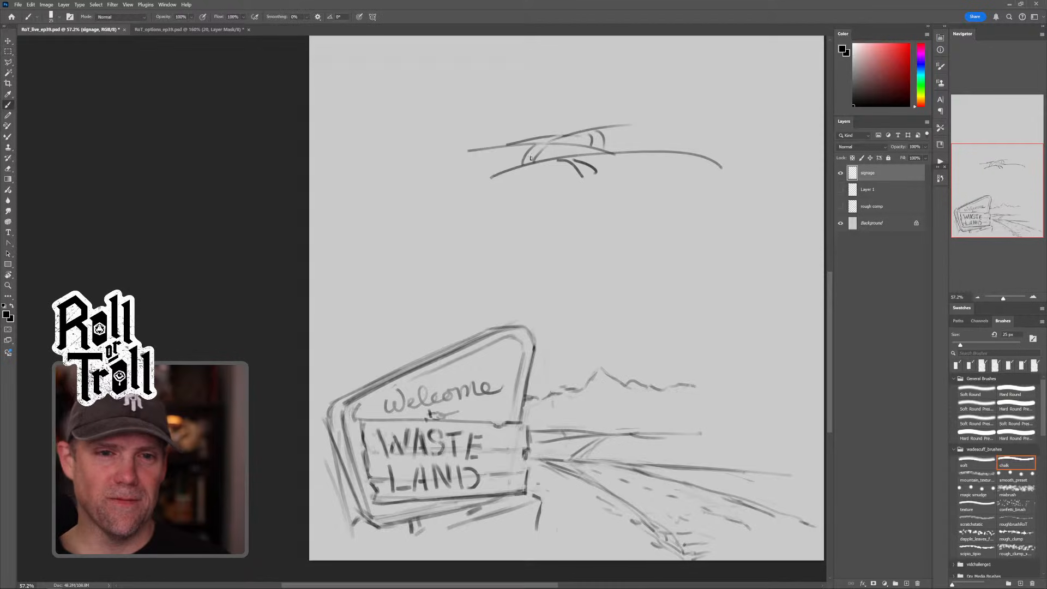
key("m")
left_click_drag(435, 78, 508, 102)
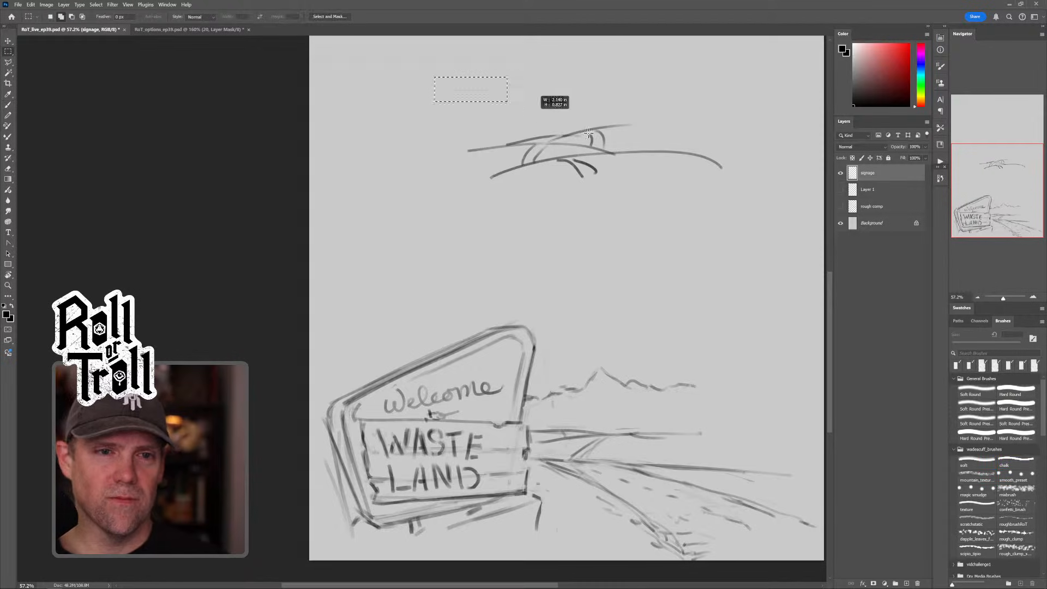
left_click_drag(588, 133, 775, 216)
key("Delete")
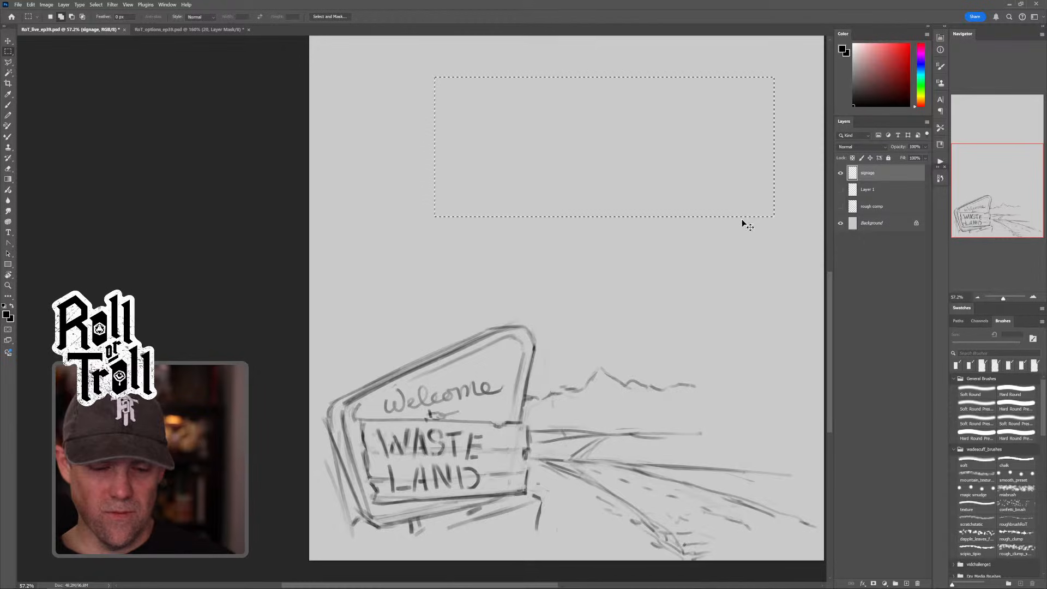
key("ctrl+d")
Step: Sketch a small distant billboard on posts at the horizon beside the road with a 20 px brush
key("b")
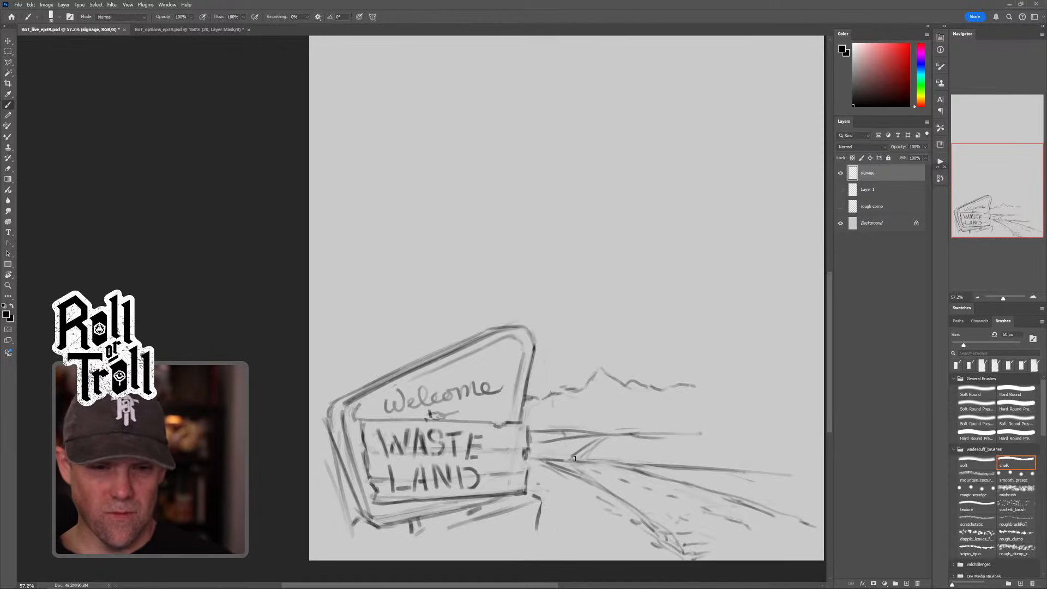
key("bracketleft")
key("bracketleft")
key("bracketleft")
key("bracketleft")
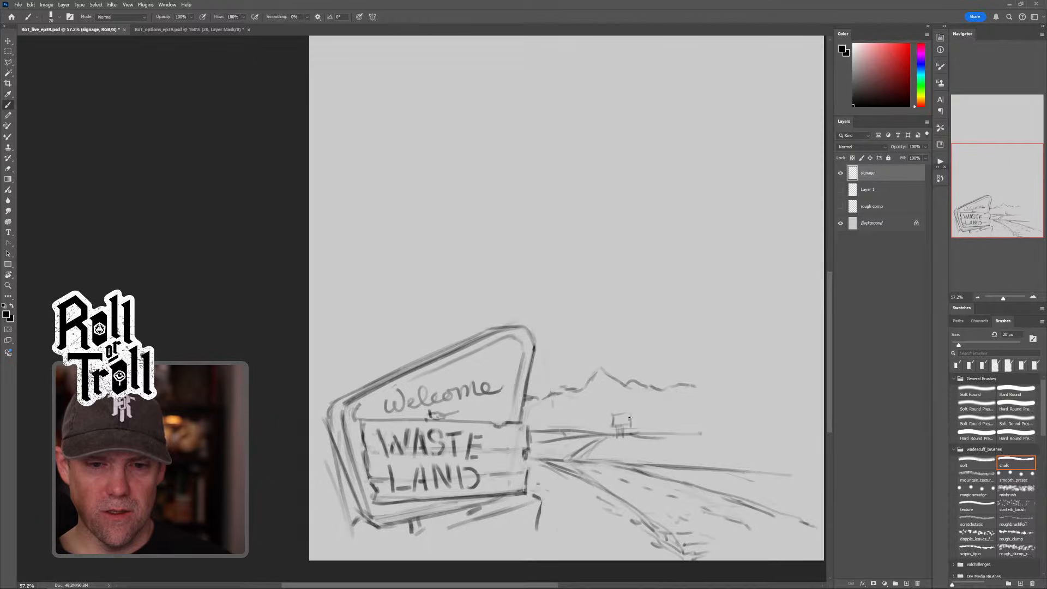
mouse_move(629, 416)
left_mouse_down()
mouse_move(632, 426)
mouse_move(647, 414)
mouse_move(648, 426)
left_mouse_up()
Step: Add short ground-texture strokes along the road's near shoulder and touch up the road surface in Clear mode
key("z")
left_click_drag(659, 470, 660, 355)
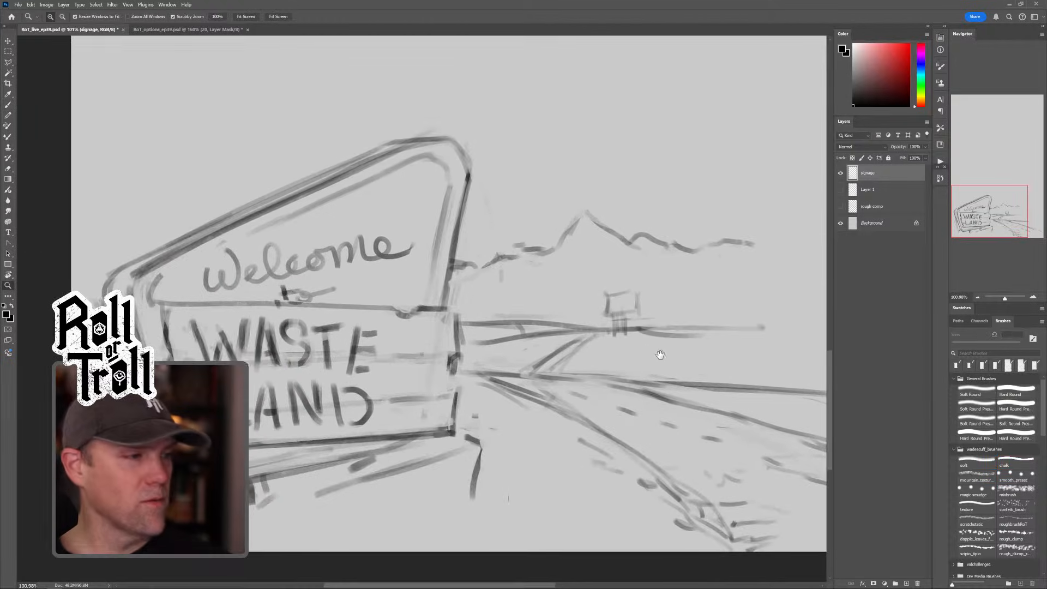
key("b")
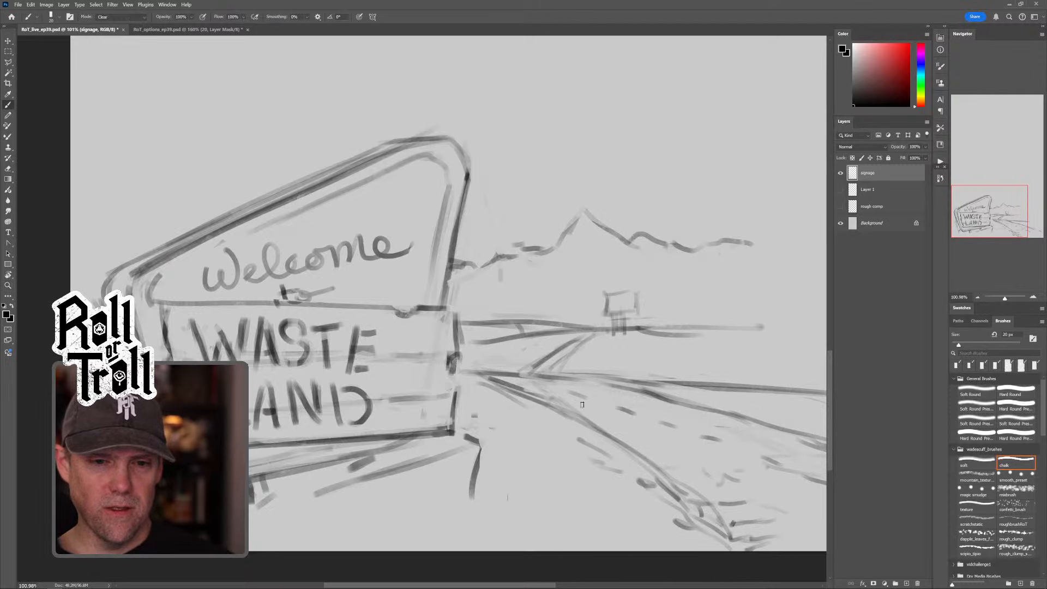
mouse_move(492, 390)
left_mouse_down()
mouse_move(517, 416)
mouse_move(541, 442)
mouse_move(602, 460)
mouse_move(594, 471)
mouse_move(618, 482)
mouse_move(603, 507)
mouse_move(636, 518)
left_mouse_up()
key("shift+alt+r")
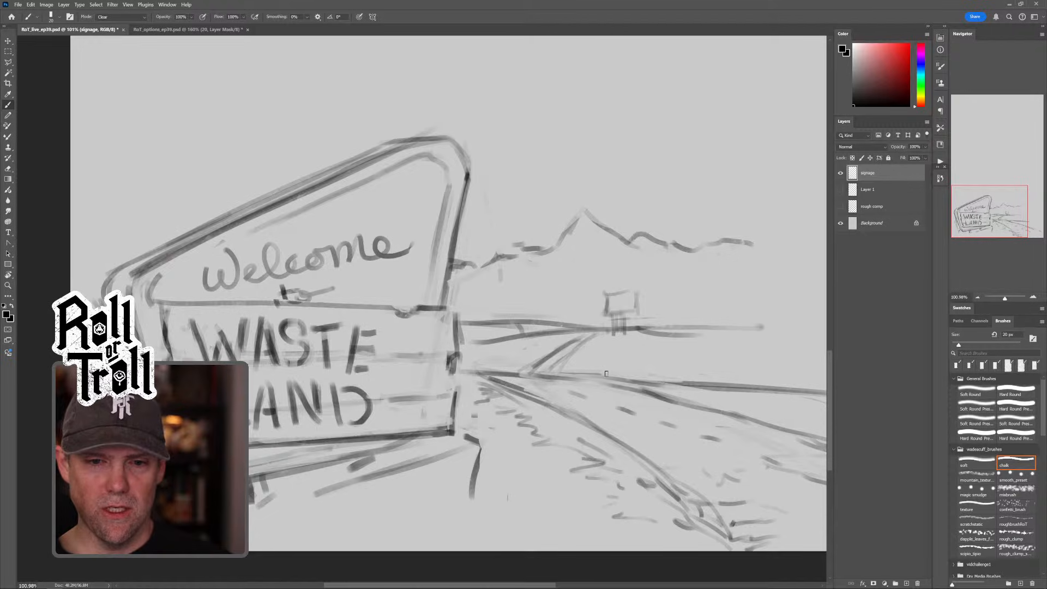
left_click_drag(671, 393, 757, 411)
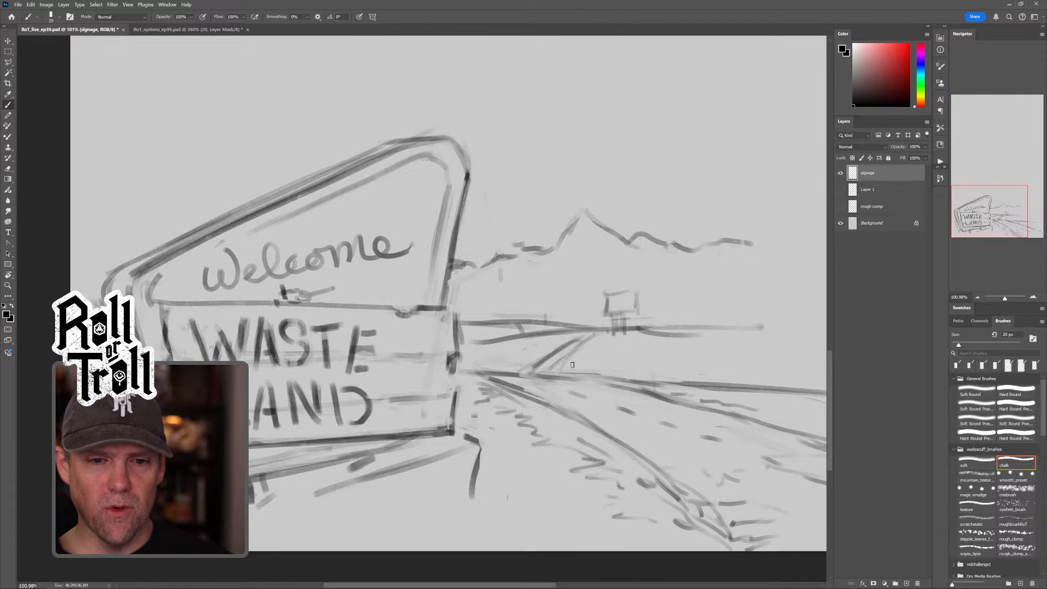
Step: Show the rough comp layer beneath the signage sketch and set the brush back to Normal mode
key("z")
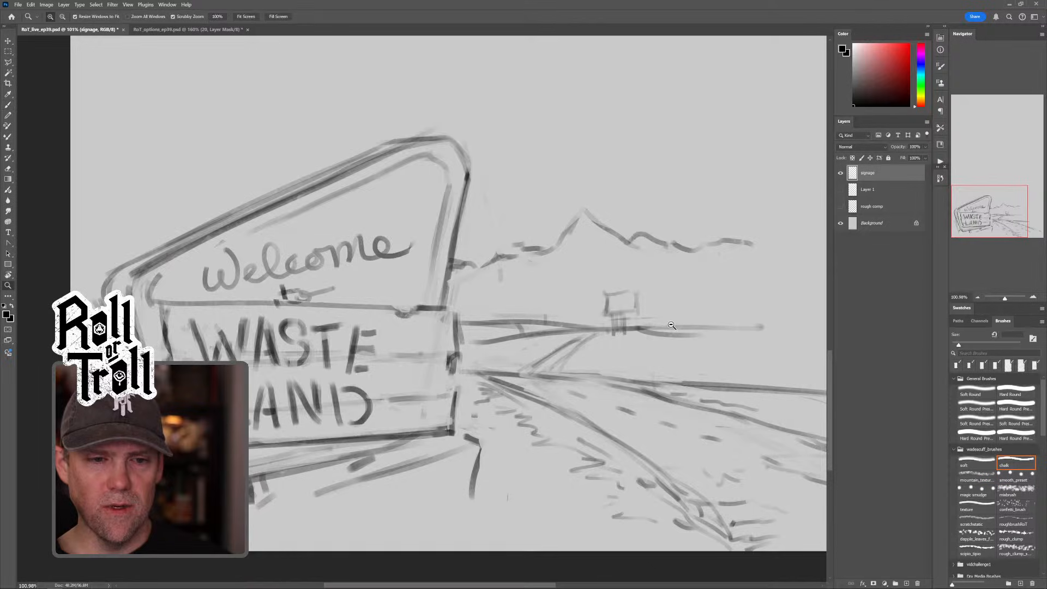
left_click_drag(671, 326, 608, 349)
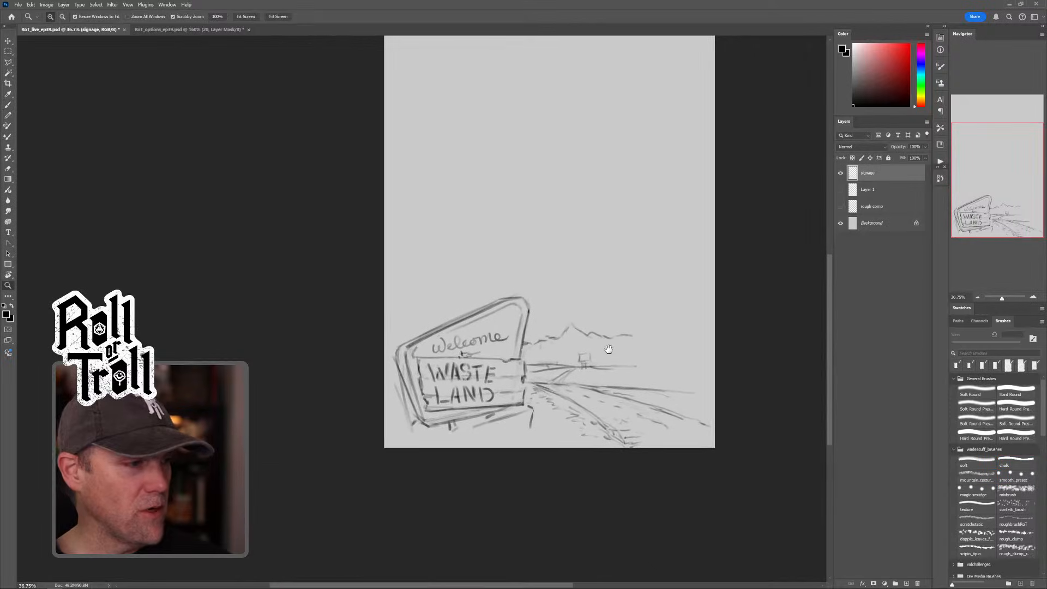
key("b")
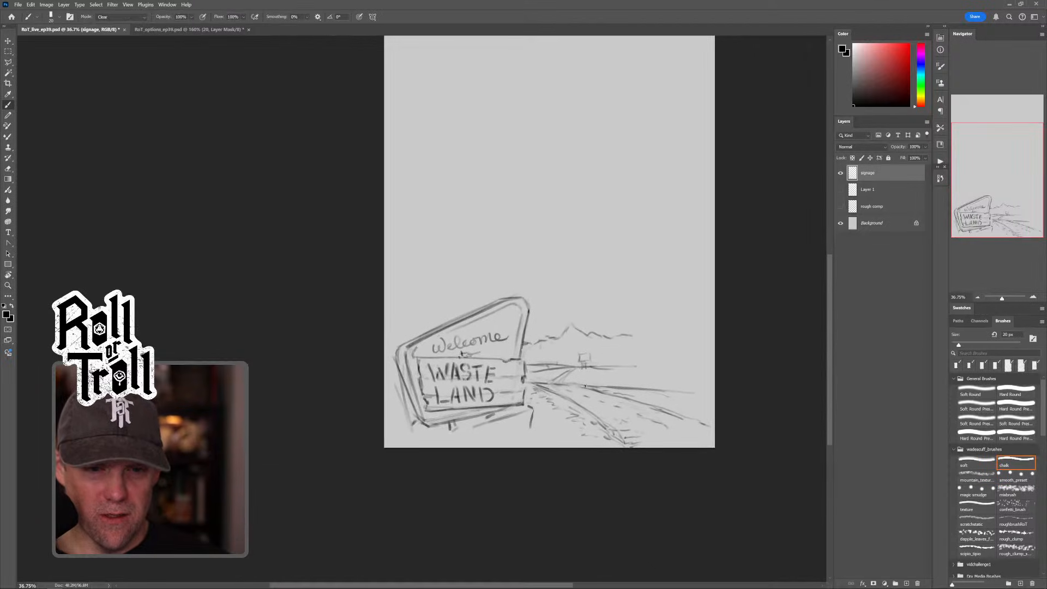
key("shift+alt+n")
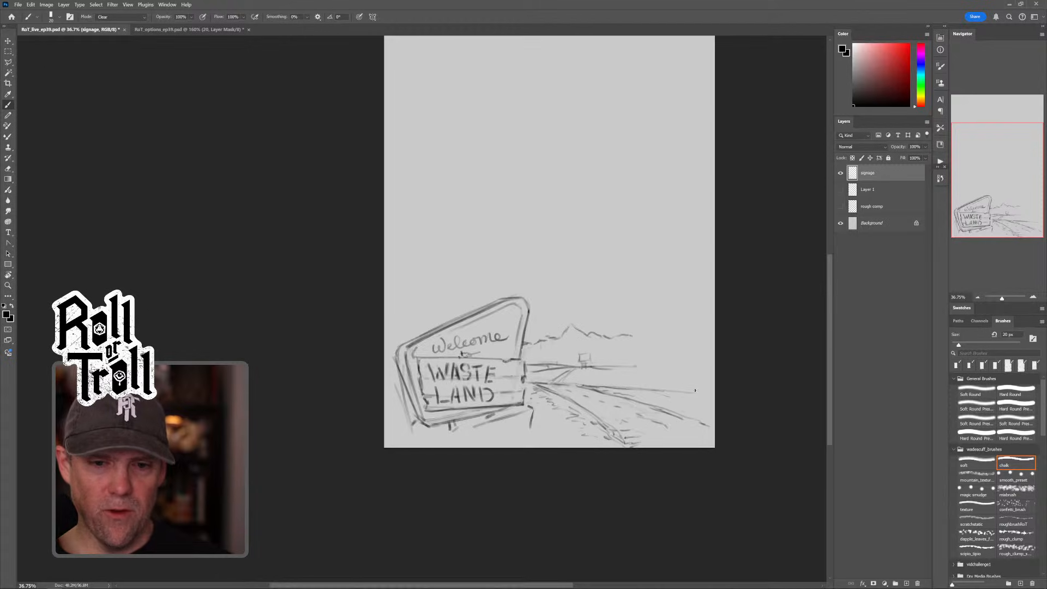
key("shift+alt+n")
left_click_drag(649, 346, 625, 343)
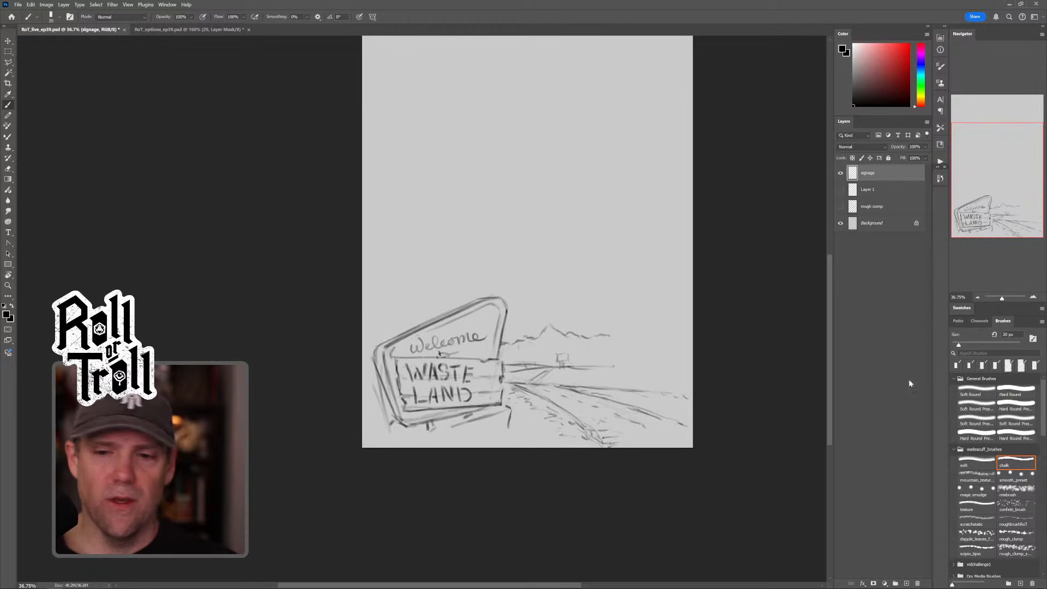
left_click(840, 207)
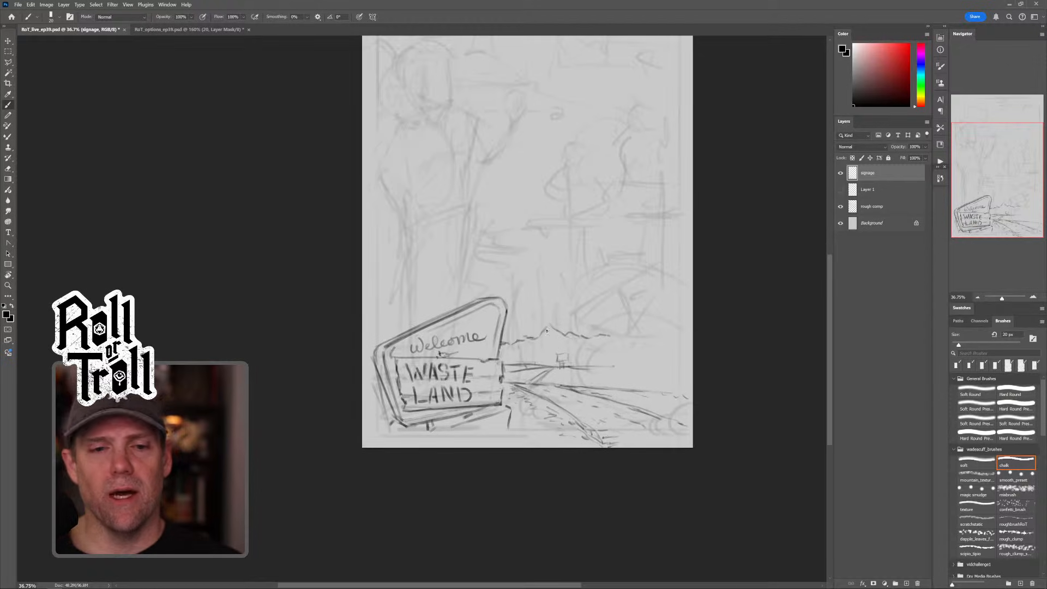
mouse_move(653, 329)
left_mouse_down()
mouse_move(619, 355)
mouse_move(668, 319)
mouse_move(690, 276)
left_mouse_up()
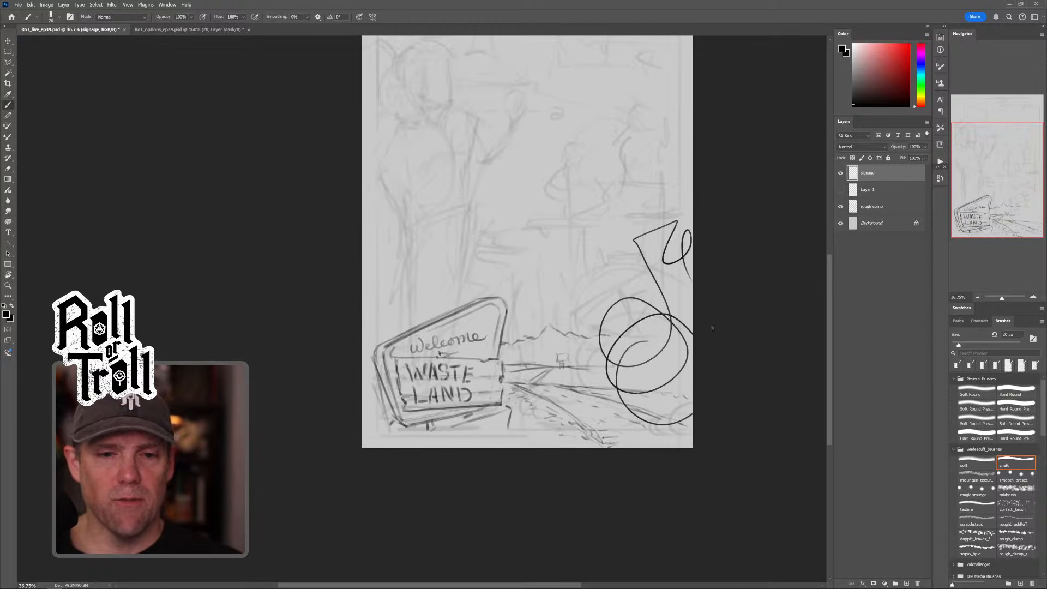
key("ctrl+z")
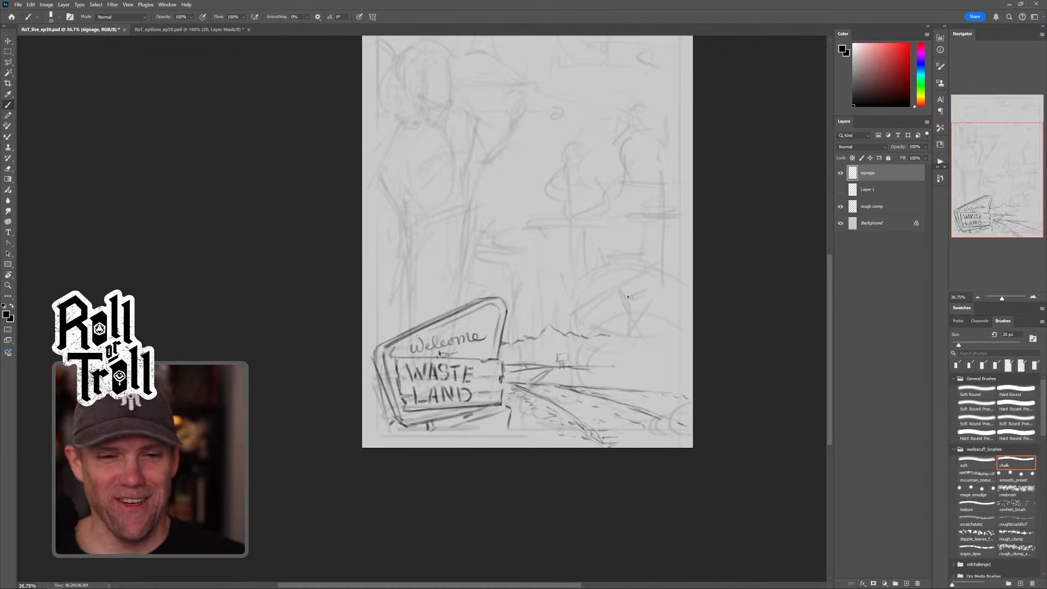
Step: Add a blank layer on top, then lasso the road, mountains and billboard on the signage layer and put them on their own layer
left_click(906, 583)
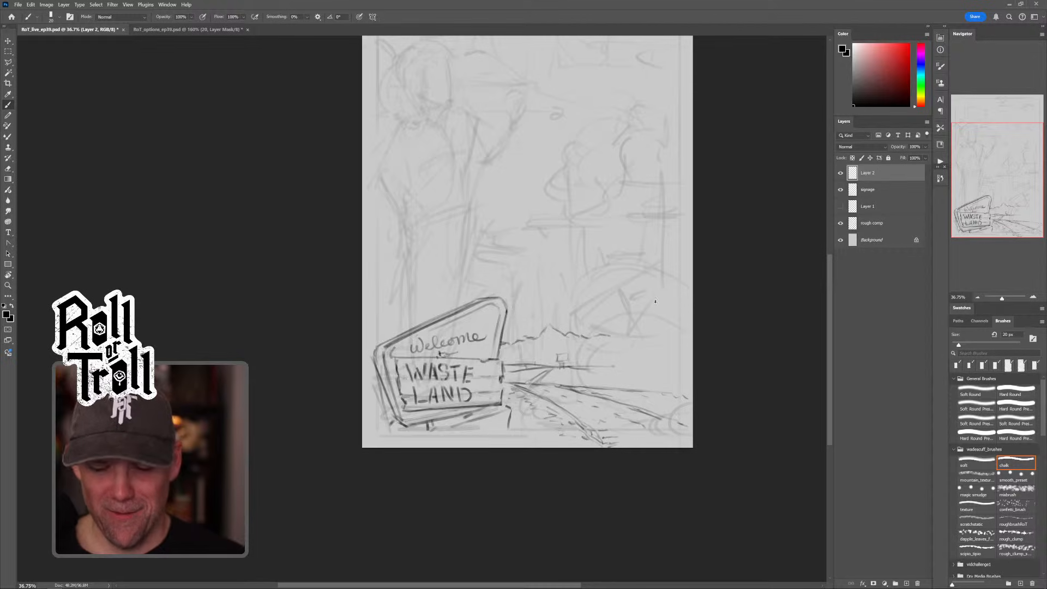
left_click(876, 191)
key("l")
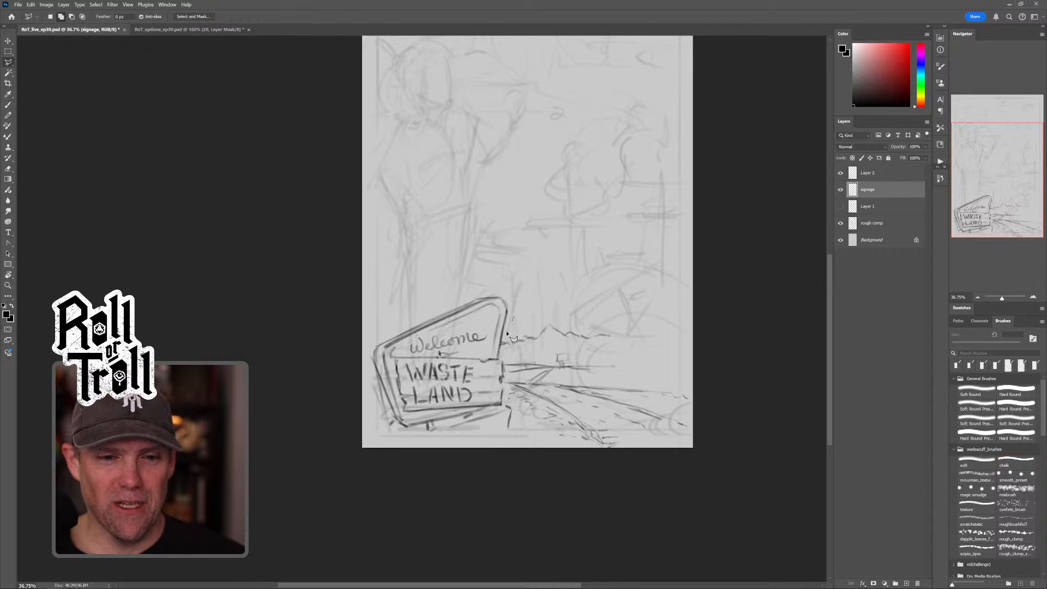
mouse_move(502, 345)
left_mouse_down()
mouse_move(516, 436)
mouse_move(564, 479)
mouse_move(740, 457)
mouse_move(692, 351)
mouse_move(620, 298)
mouse_move(512, 317)
mouse_move(573, 349)
mouse_move(513, 318)
left_mouse_up()
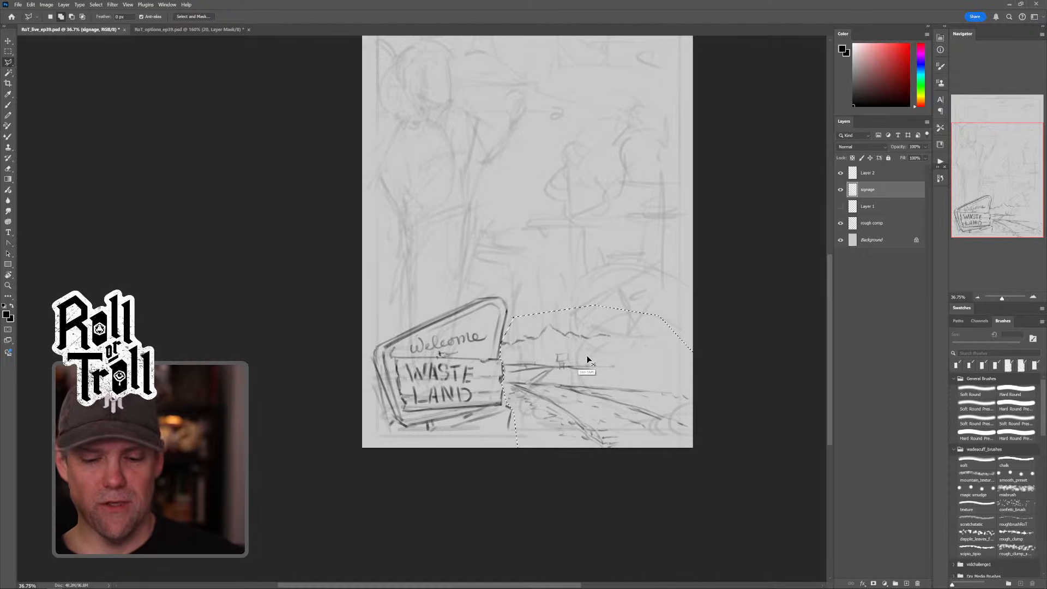
key("ctrl+j")
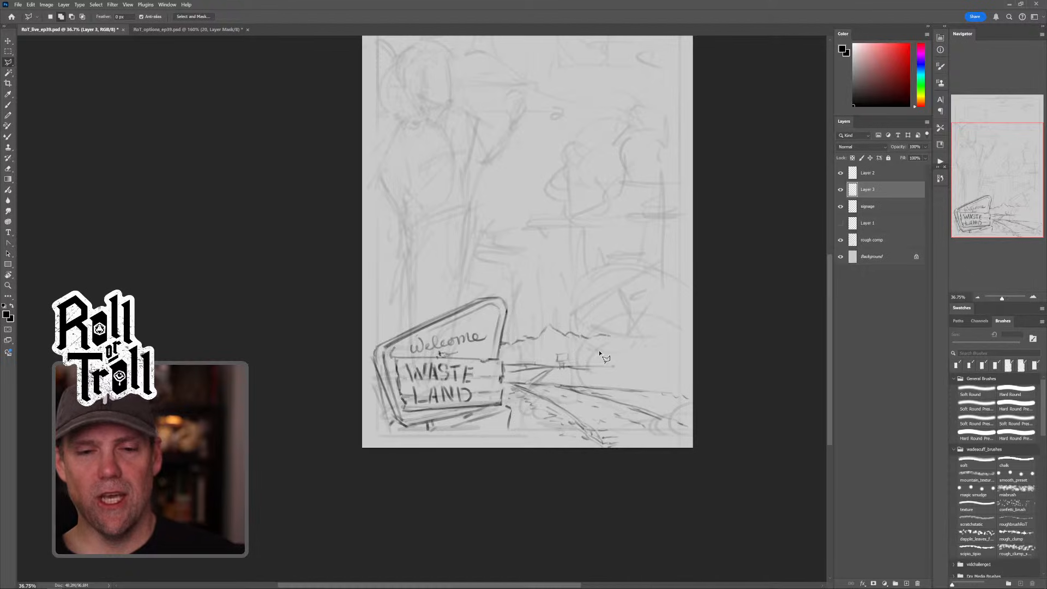
Step: Rename the new road scenery layer "country roads"
double_click(867, 191)
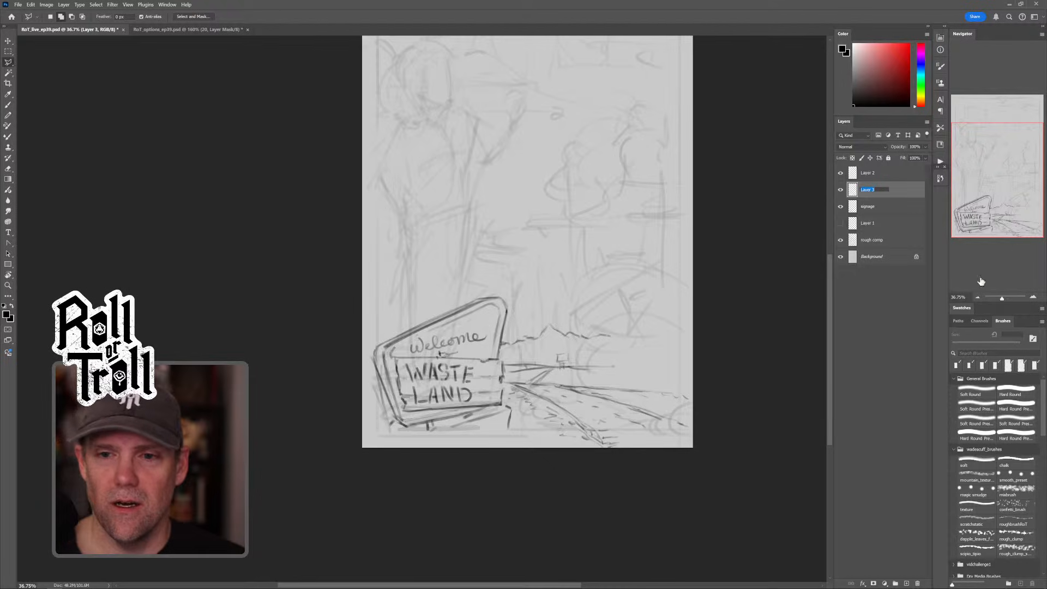
left_click(840, 190)
left_click(840, 190)
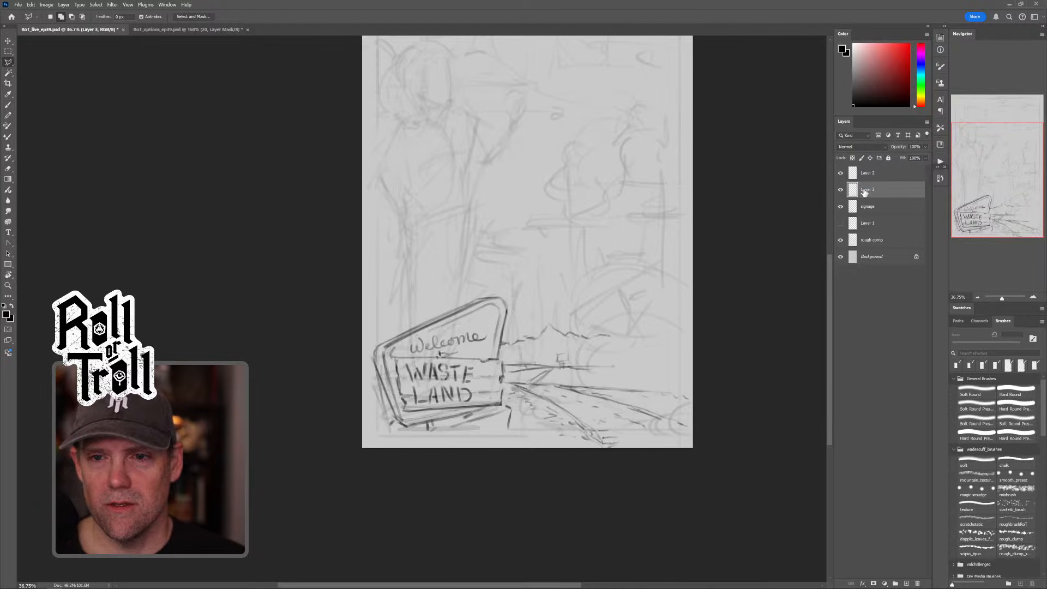
double_click(867, 189)
type("cou")
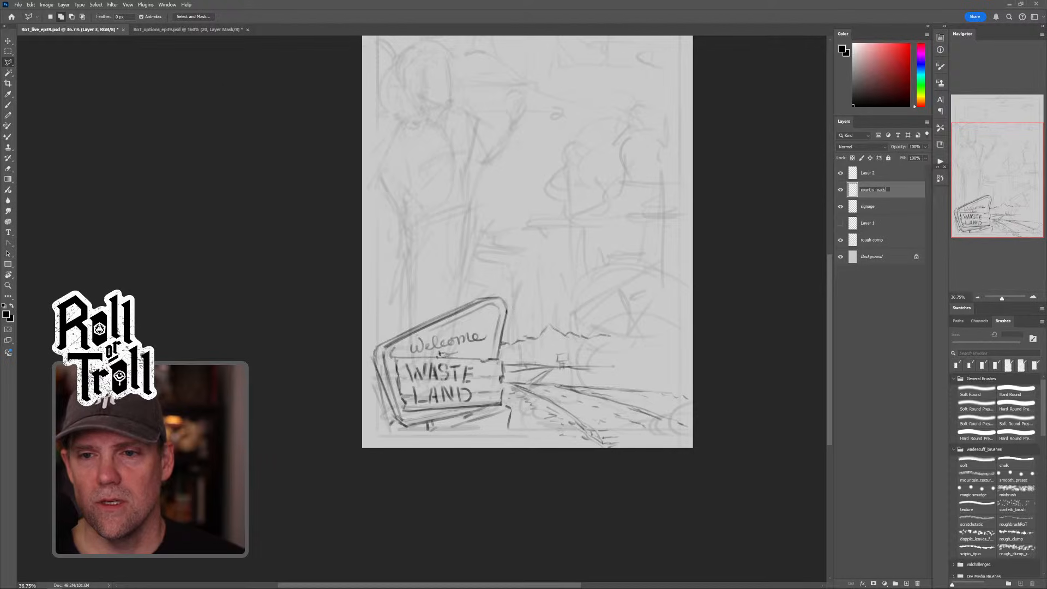
type("ntry roads")
key("Return")
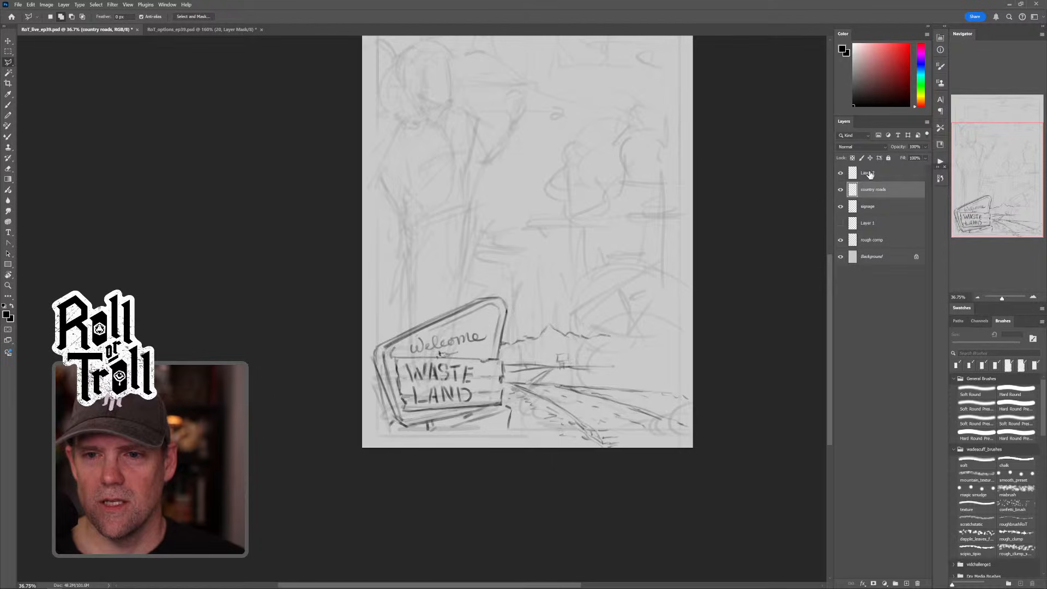
Step: Rename the blank top layer "terrortalon"
left_click(869, 174)
double_click(869, 174)
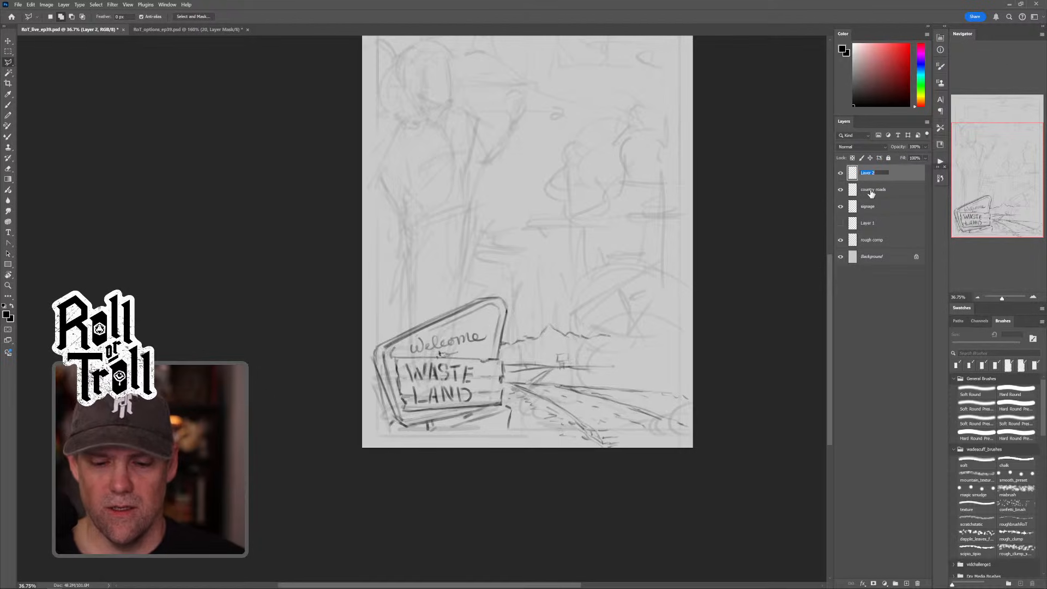
type("talonterr")
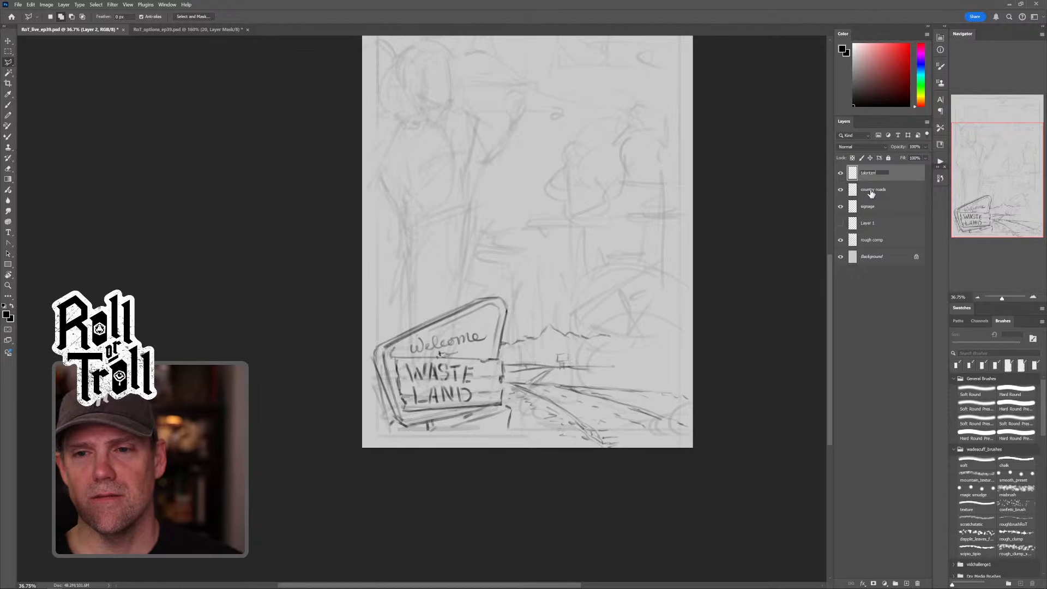
key("BackSpace")
key("BackSpace")
key("BackSpace")
key("BackSpace")
key("BackSpace")
key("BackSpace")
key("BackSpace")
key("BackSpace")
type("terror")
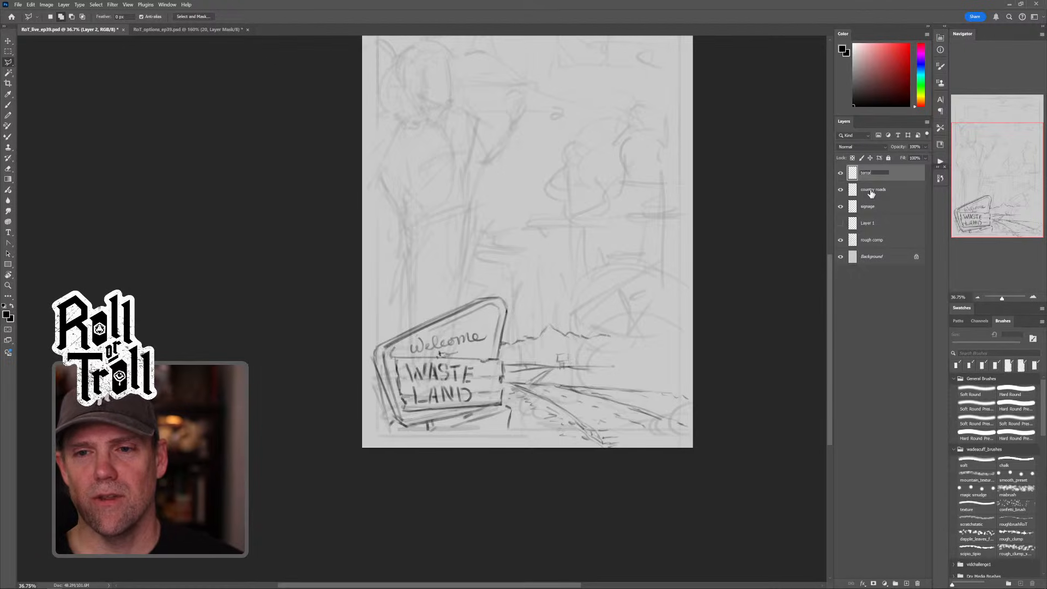
type("talon")
key("Return")
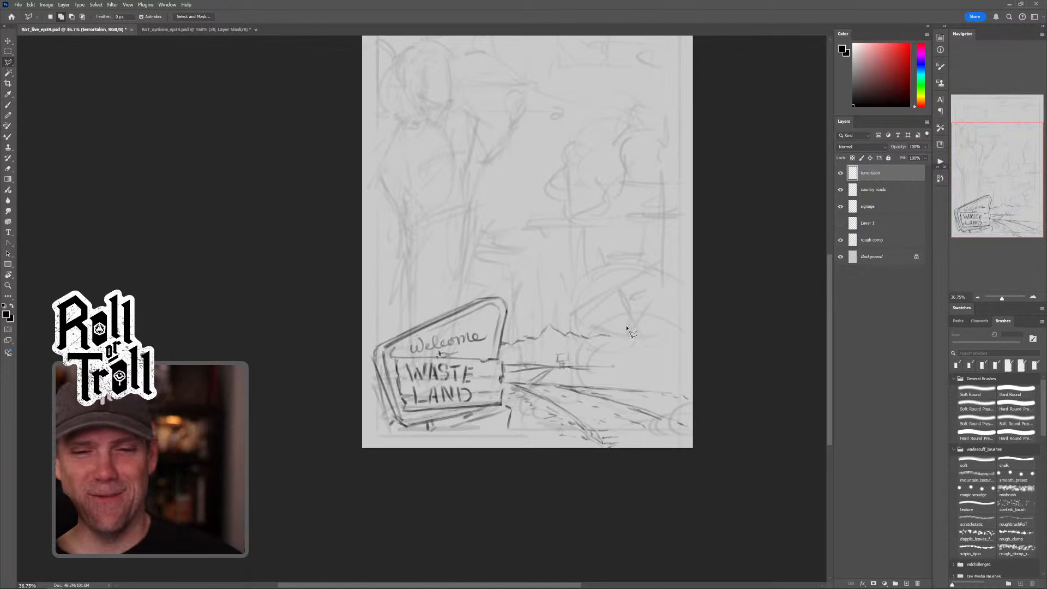
Step: Rough in curved shapes for the creature's head above the road on the terrortalon layer with a 35 px brush
key("b")
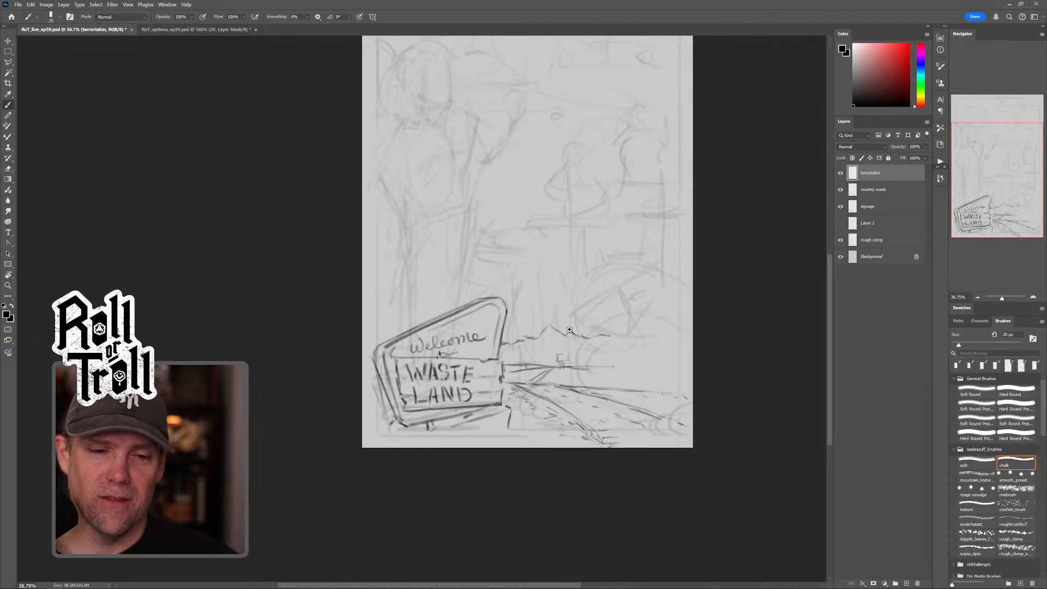
key("z")
mouse_move(584, 323)
left_mouse_down()
mouse_move(602, 322)
mouse_move(591, 328)
left_mouse_up()
key("b")
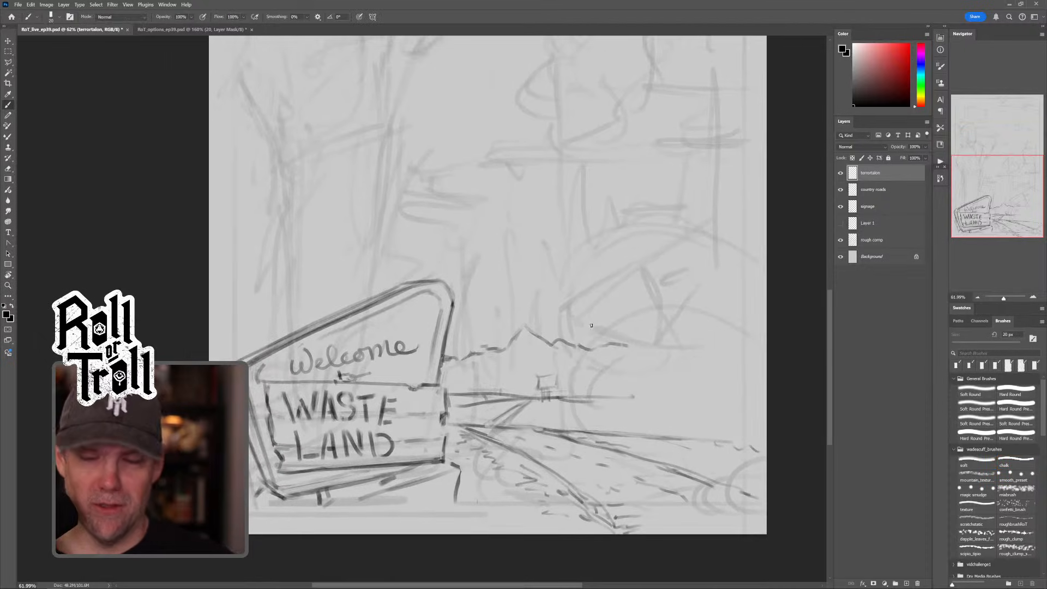
mouse_move(670, 298)
left_mouse_down()
mouse_move(695, 291)
mouse_move(661, 290)
left_mouse_up()
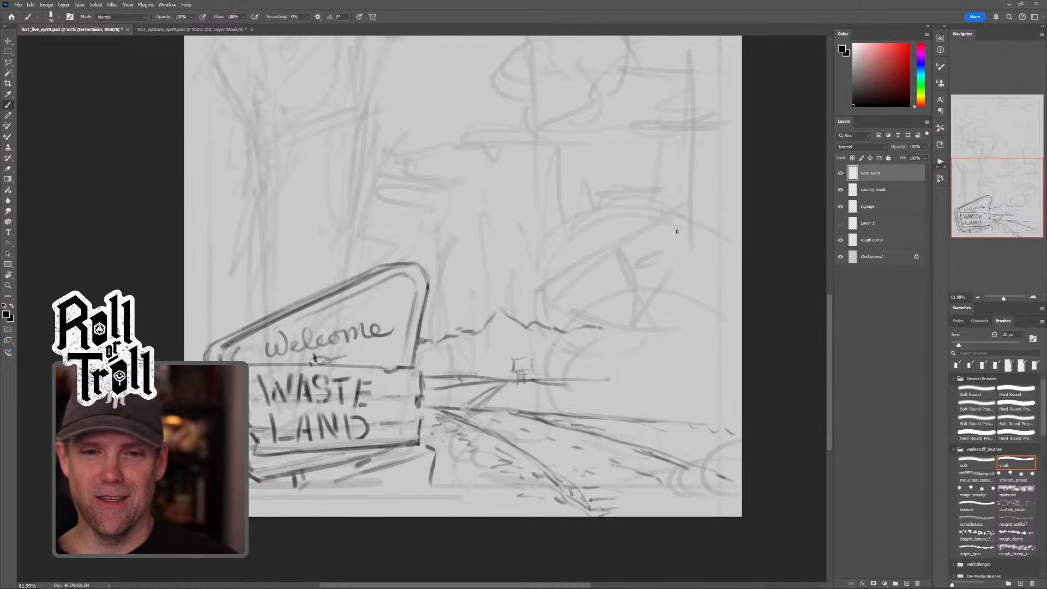
key("z")
mouse_move(703, 260)
left_mouse_down()
mouse_move(652, 283)
mouse_move(697, 307)
left_mouse_up()
key("b")
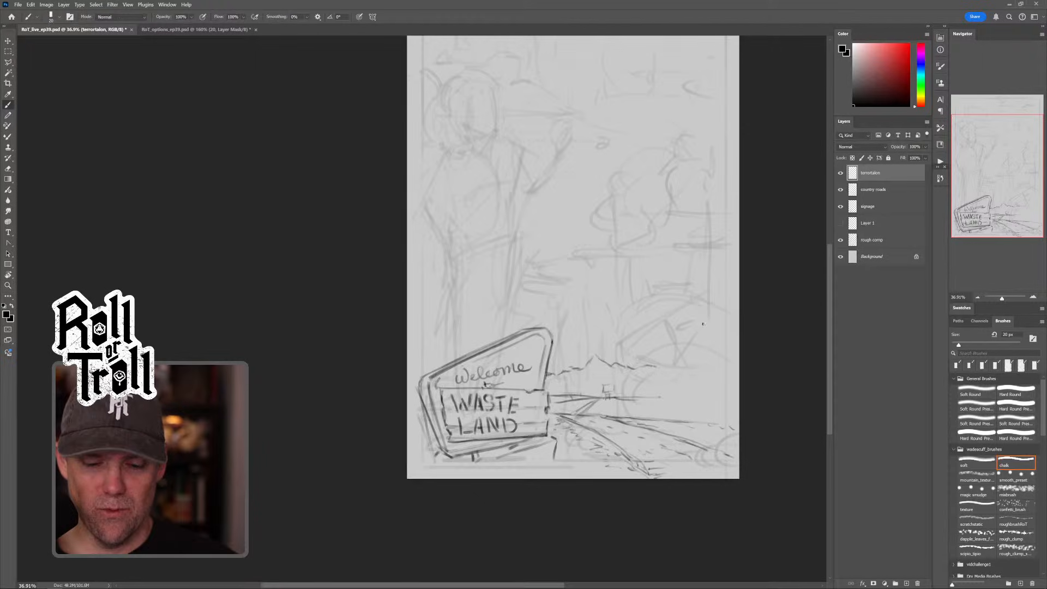
key("bracketright")
key("bracketright")
key("bracketright")
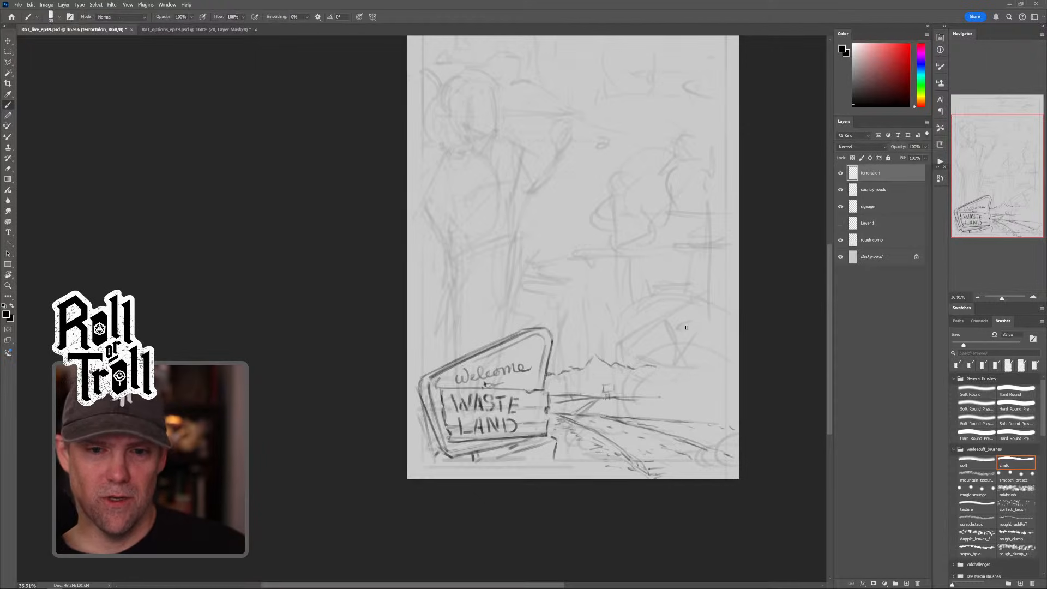
mouse_move(687, 327)
left_mouse_down()
mouse_move(666, 303)
mouse_move(679, 297)
mouse_move(652, 313)
mouse_move(676, 292)
mouse_move(711, 294)
mouse_move(640, 326)
mouse_move(658, 341)
left_mouse_up()
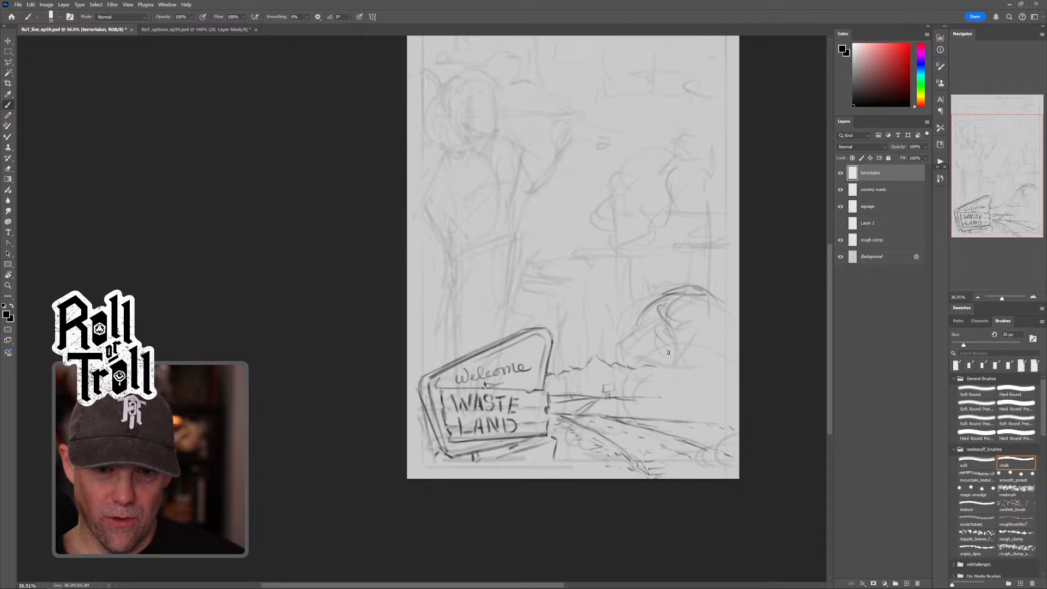
mouse_move(693, 280)
left_mouse_down()
mouse_move(659, 291)
mouse_move(662, 274)
mouse_move(684, 276)
mouse_move(692, 306)
mouse_move(660, 301)
mouse_move(654, 261)
mouse_move(686, 267)
mouse_move(714, 299)
left_mouse_up()
mouse_move(686, 258)
left_mouse_down()
mouse_move(650, 316)
mouse_move(628, 304)
mouse_move(652, 338)
mouse_move(636, 329)
mouse_move(622, 347)
left_mouse_up()
key("ctrl+z")
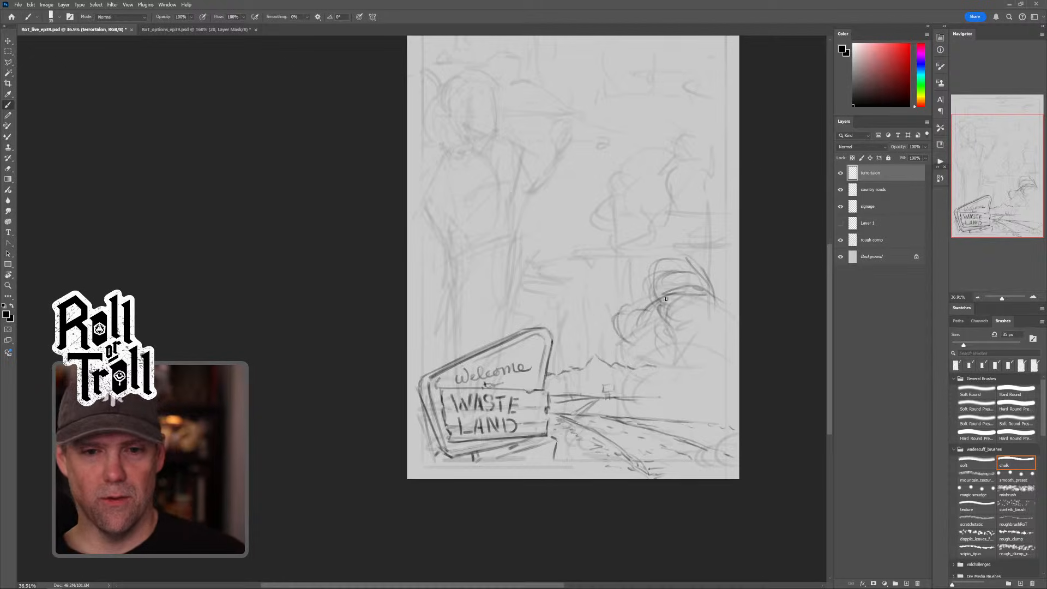
Step: Erase most of the rough curved strokes with an enlarged brush in Clear mode, keeping a faint outline of the head
key("bracketright")
key("bracketright")
key("bracketright")
key("bracketright")
key("bracketright")
key("bracketright")
key("bracketright")
key("grave")
mouse_move(674, 281)
left_mouse_down()
mouse_move(673, 303)
mouse_move(678, 277)
mouse_move(689, 305)
mouse_move(679, 325)
mouse_move(663, 305)
mouse_move(693, 311)
mouse_move(671, 356)
mouse_move(618, 310)
mouse_move(632, 337)
left_mouse_up()
key("grave")
Step: Sketch the bear-like creature's ears, brow and head outline with a 25 px brush, cleaning up strokes in Clear mode
key("bracketleft")
key("bracketleft")
key("bracketleft")
key("bracketleft")
key("bracketleft")
key("bracketleft")
key("bracketleft")
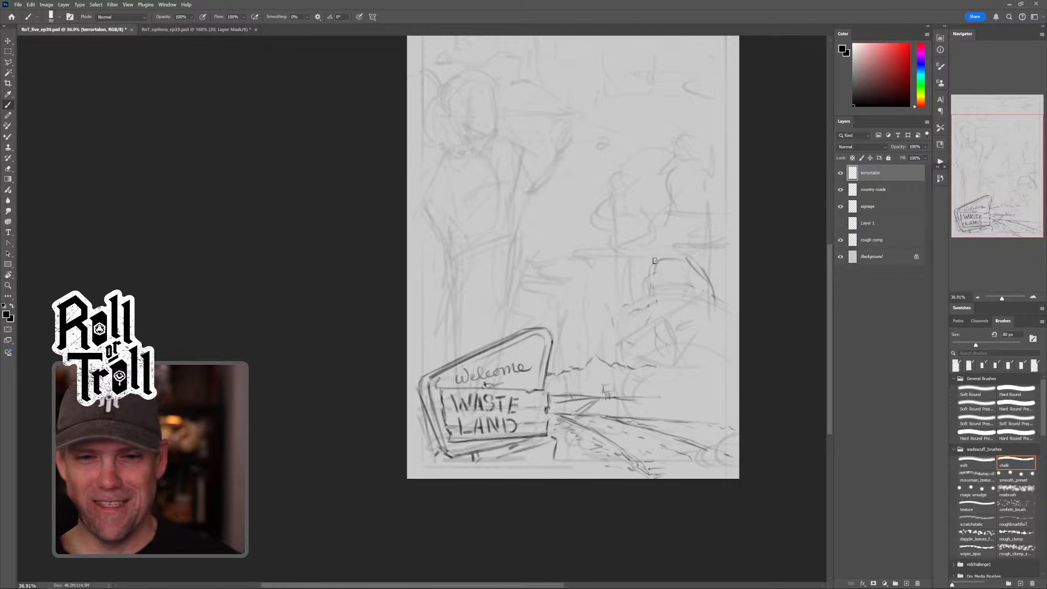
key("bracketleft")
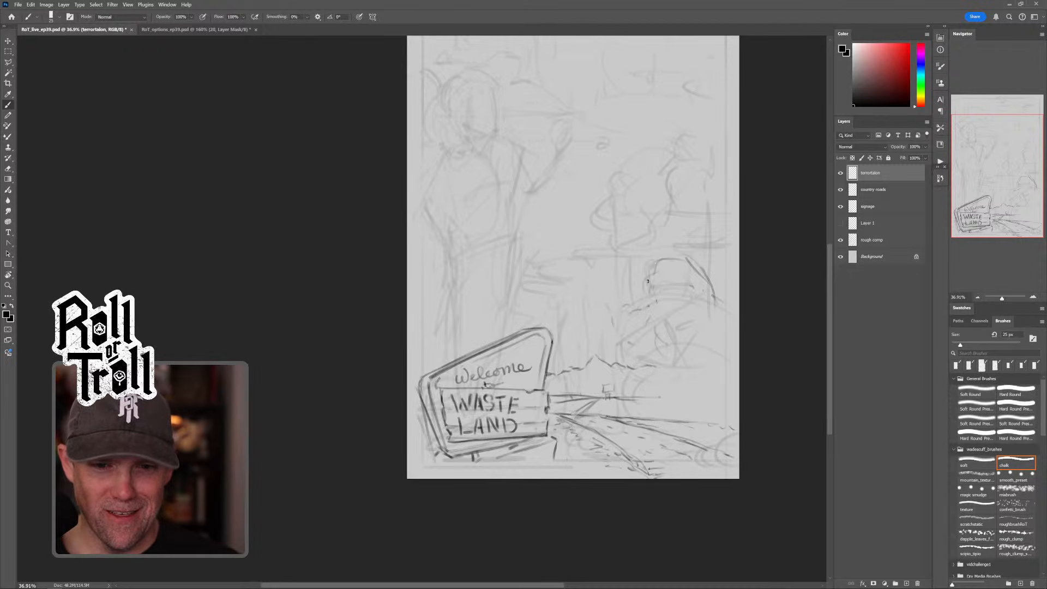
mouse_move(648, 281)
left_mouse_down()
mouse_move(687, 271)
mouse_move(661, 260)
mouse_move(647, 276)
mouse_move(687, 269)
mouse_move(655, 256)
mouse_move(648, 264)
mouse_move(703, 250)
mouse_move(700, 266)
mouse_move(652, 254)
mouse_move(642, 272)
mouse_move(685, 277)
mouse_move(642, 271)
mouse_move(651, 285)
mouse_move(656, 273)
mouse_move(644, 277)
mouse_move(676, 282)
left_mouse_up()
key("shift+alt+n")
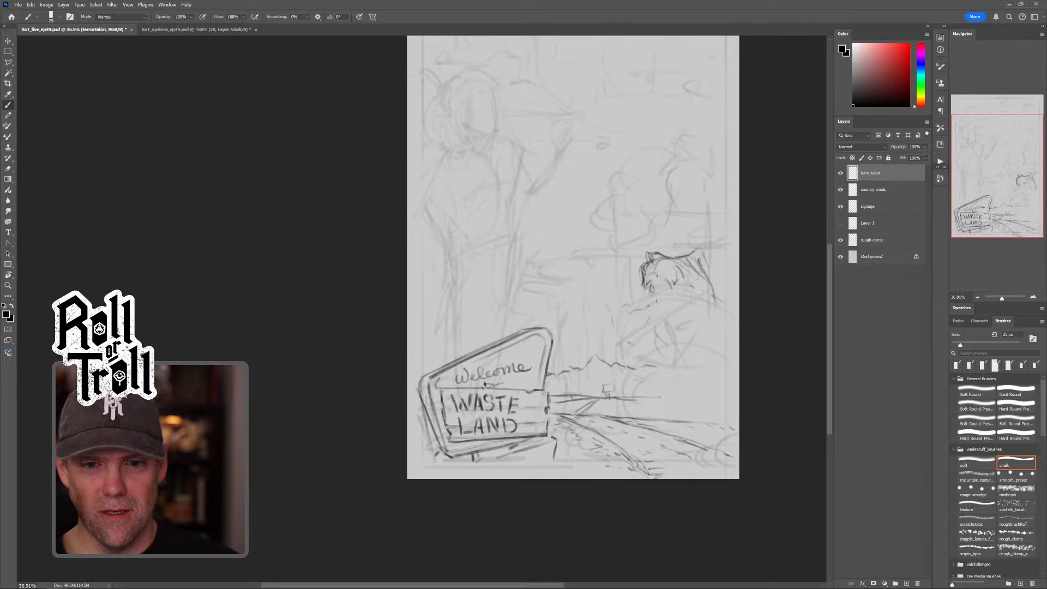
left_click_drag(657, 275, 663, 268)
key("shift+alt+r")
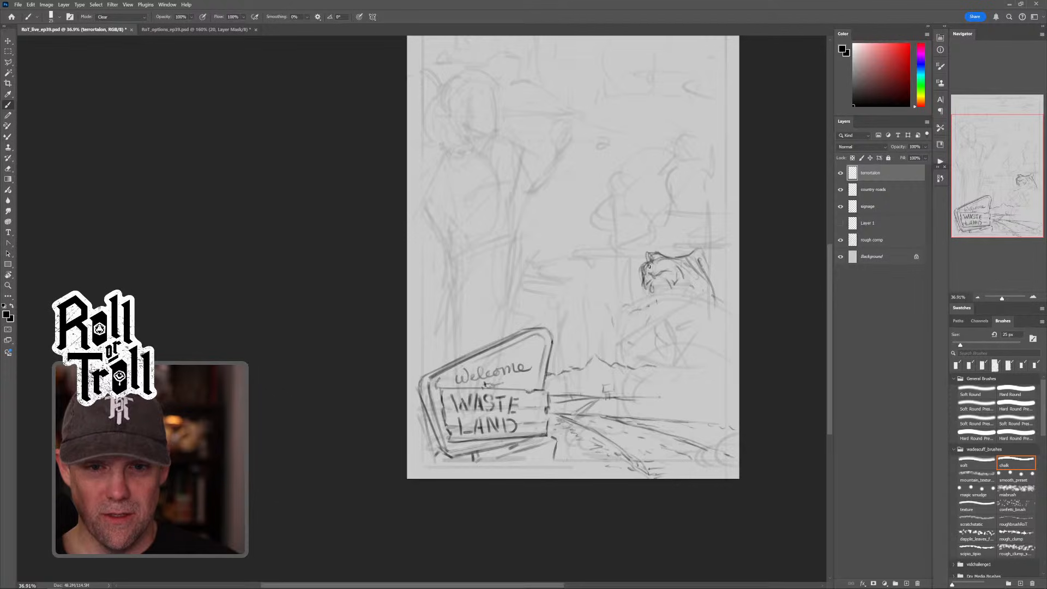
key("shift+alt+n")
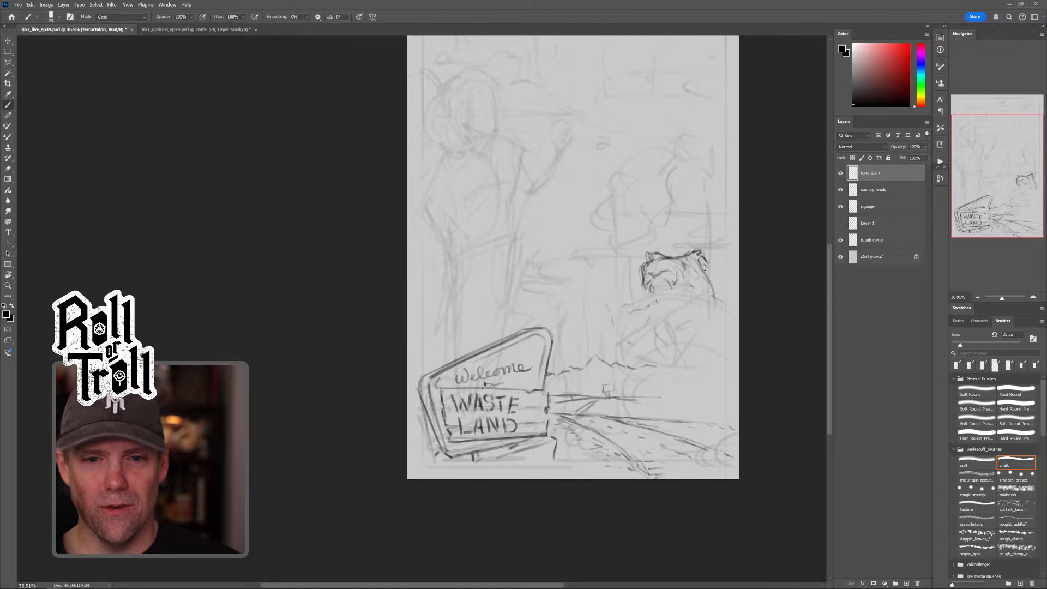
Step: Sketch the creature's long snout, nose and angled eyes within the head outline, cleaning up lines in Clear mode
mouse_move(704, 279)
left_mouse_down()
mouse_move(694, 308)
mouse_move(652, 296)
mouse_move(673, 321)
mouse_move(659, 291)
mouse_move(650, 314)
mouse_move(691, 298)
mouse_move(662, 325)
mouse_move(649, 300)
mouse_move(657, 316)
mouse_move(661, 296)
mouse_move(649, 316)
mouse_move(664, 322)
left_mouse_up()
key("grave")
left_click_drag(692, 287, 683, 282)
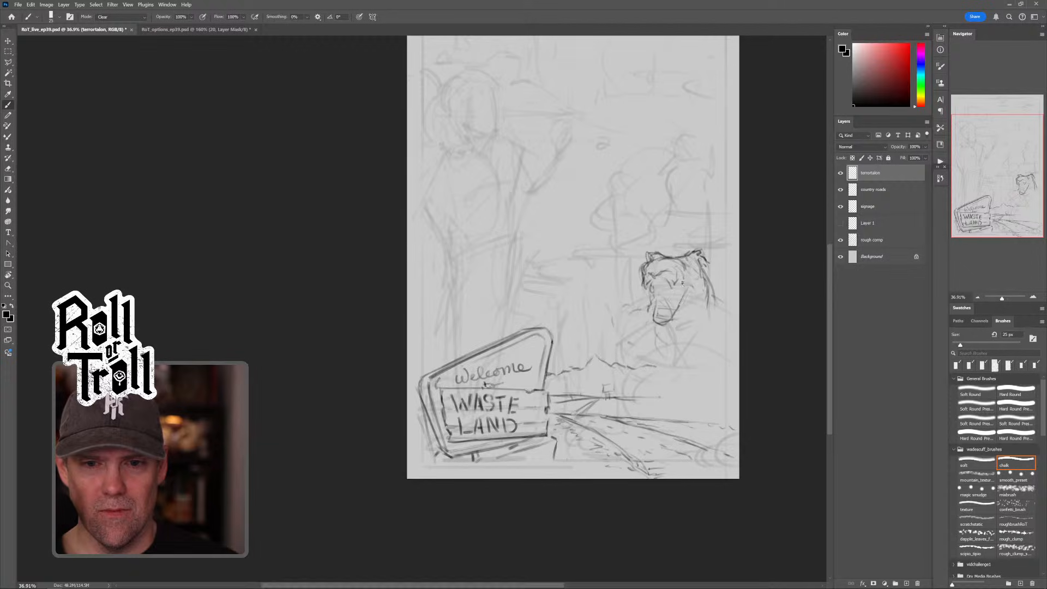
key("grave")
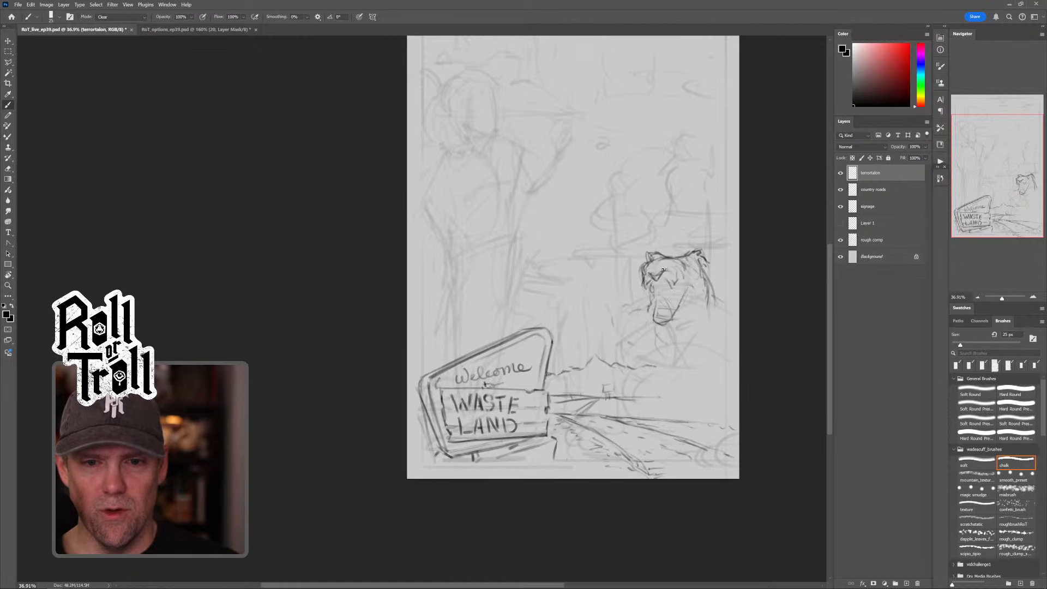
key("grave")
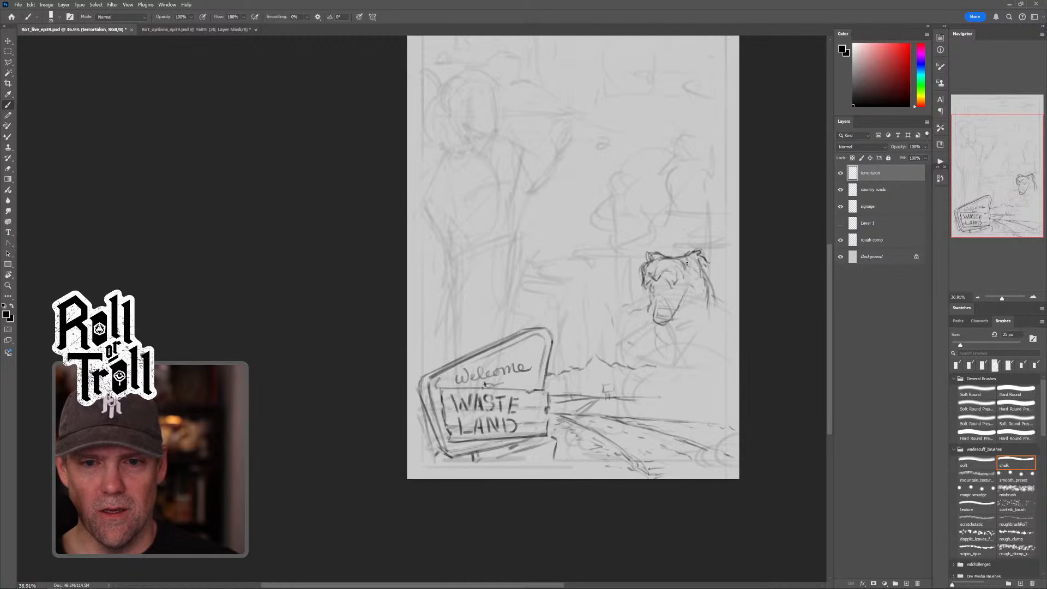
left_click_drag(684, 267, 672, 307)
key("grave")
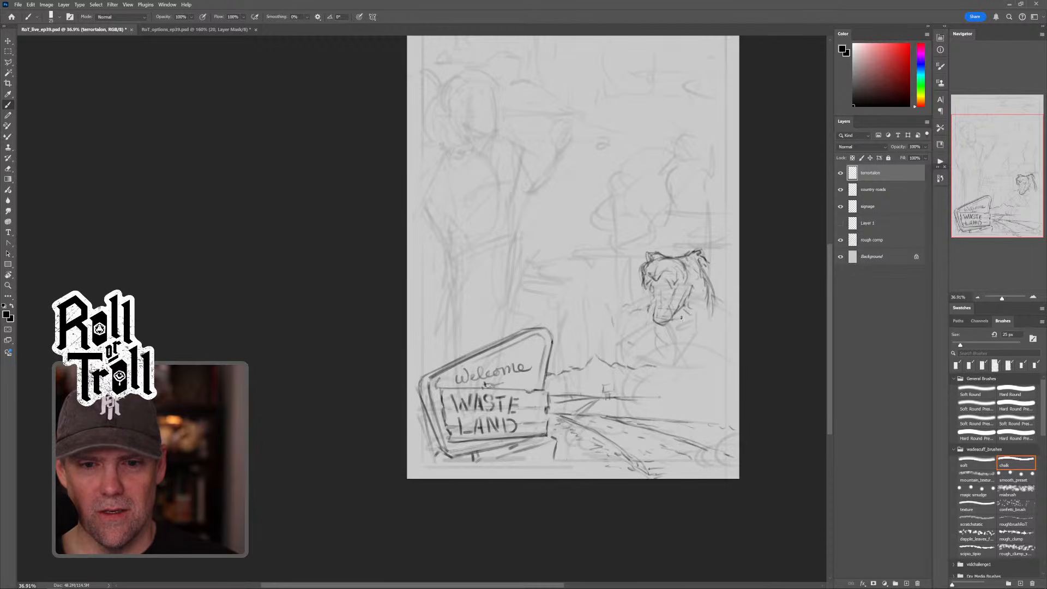
Step: Sketch the creature's shoulder contour and a rounded, clawed paw below the head, above the road
mouse_move(642, 310)
left_mouse_down()
mouse_move(650, 351)
mouse_move(631, 332)
mouse_move(644, 335)
mouse_move(650, 309)
mouse_move(625, 359)
left_mouse_up()
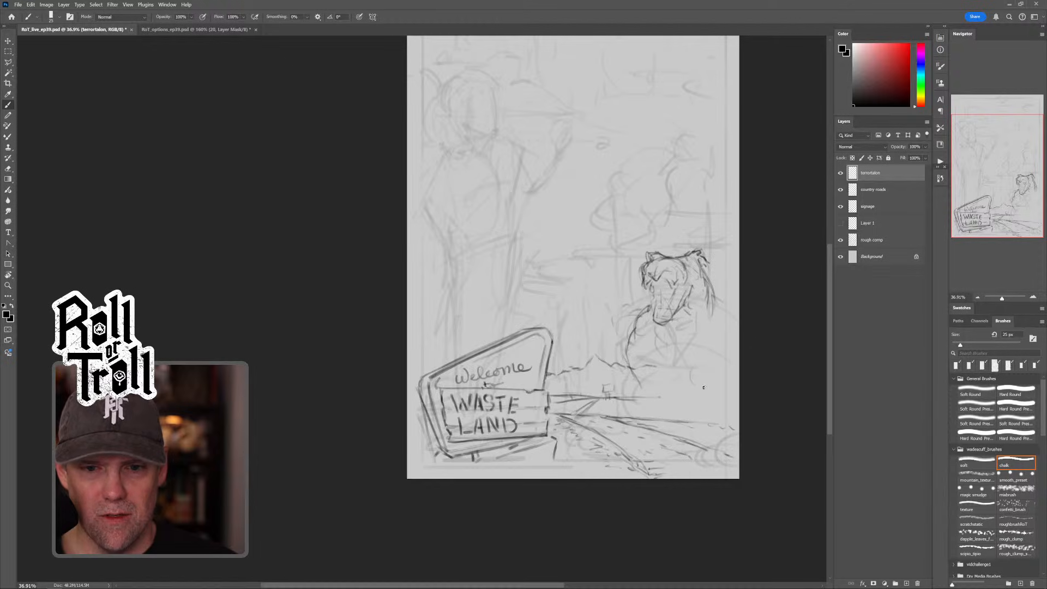
mouse_move(688, 375)
left_mouse_down()
mouse_move(668, 398)
mouse_move(667, 363)
mouse_move(700, 363)
mouse_move(681, 349)
left_mouse_up()
mouse_move(682, 349)
left_mouse_down()
mouse_move(685, 360)
mouse_move(674, 356)
mouse_move(705, 359)
mouse_move(670, 367)
mouse_move(717, 371)
left_mouse_up()
key("grave")
key("grave")
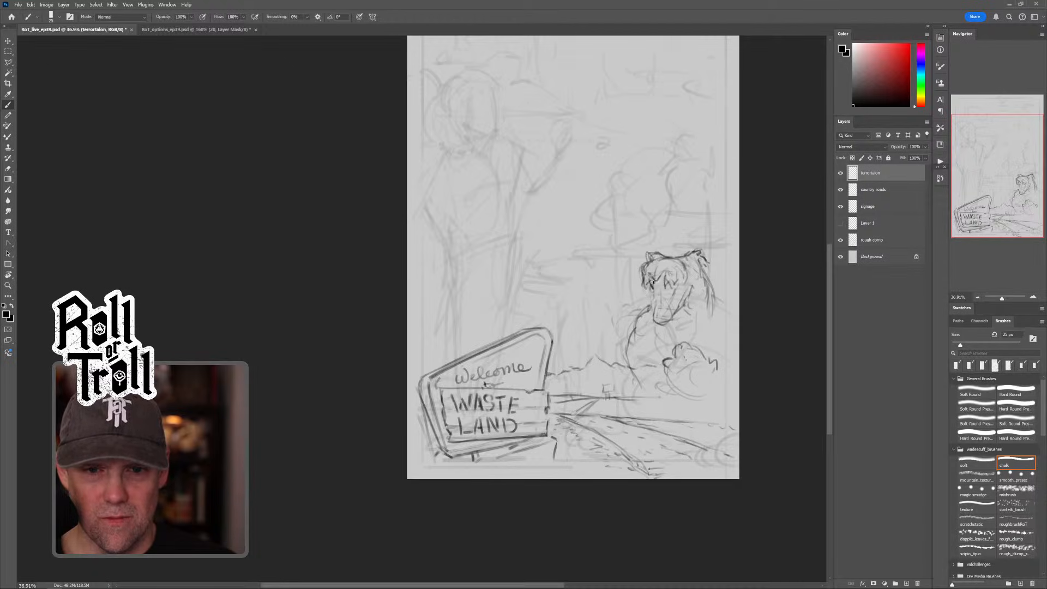
Step: Refine the creature's eyes, near ear and muzzle, alternating Clear and Normal brush modes to erase and redraw lines
key("shift+alt+r")
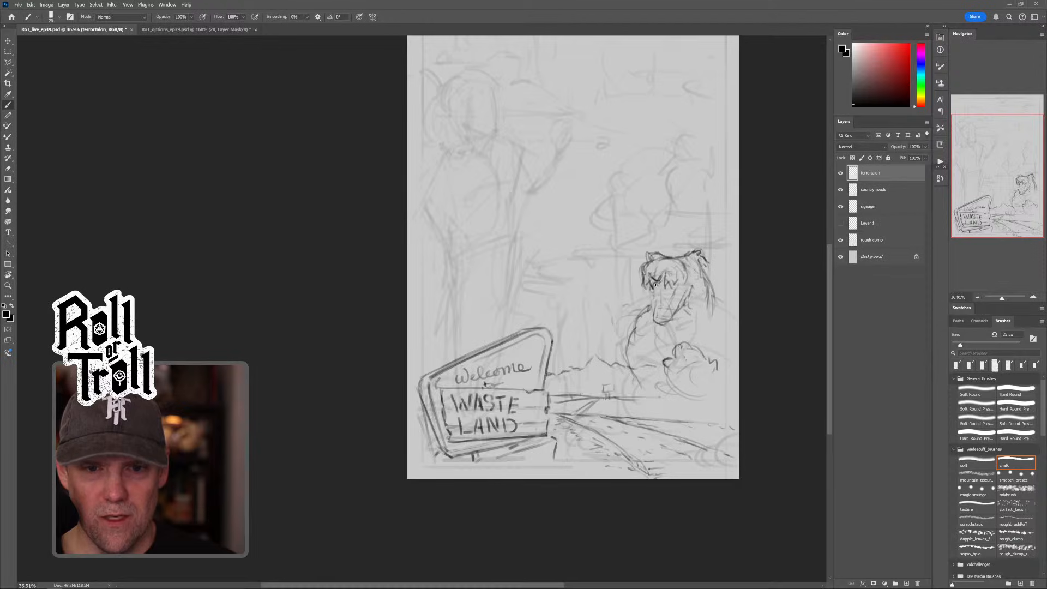
left_click_drag(644, 267, 642, 271)
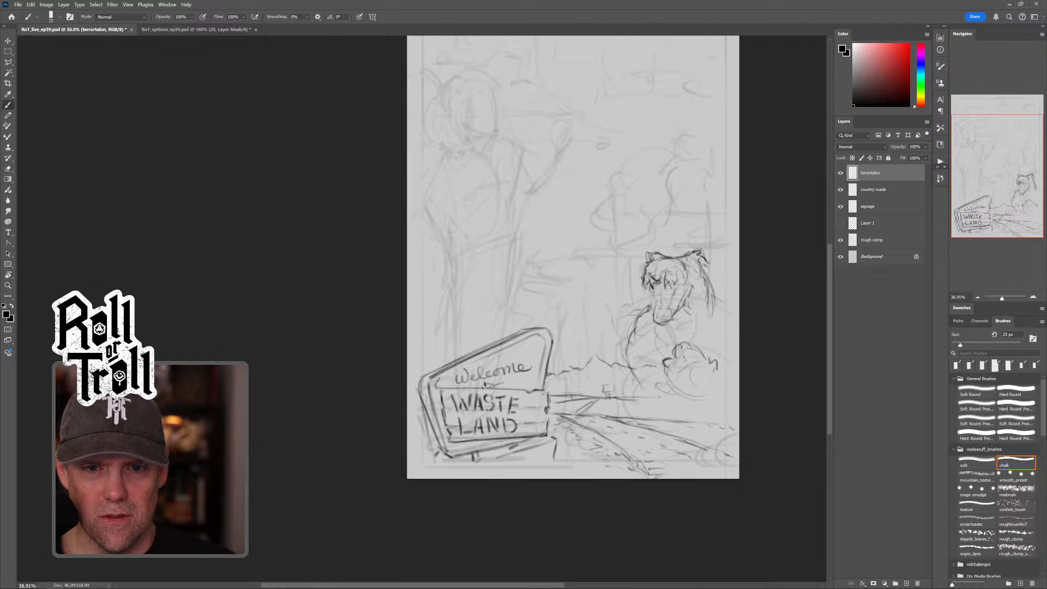
key("shift+alt+r")
key("shift+alt+n")
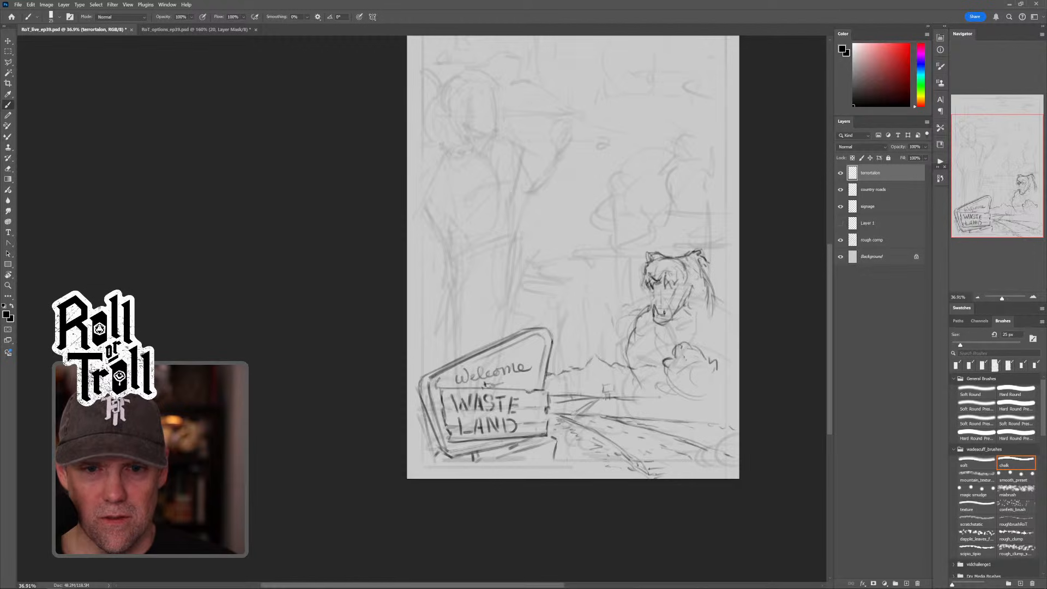
key("shift+alt+n")
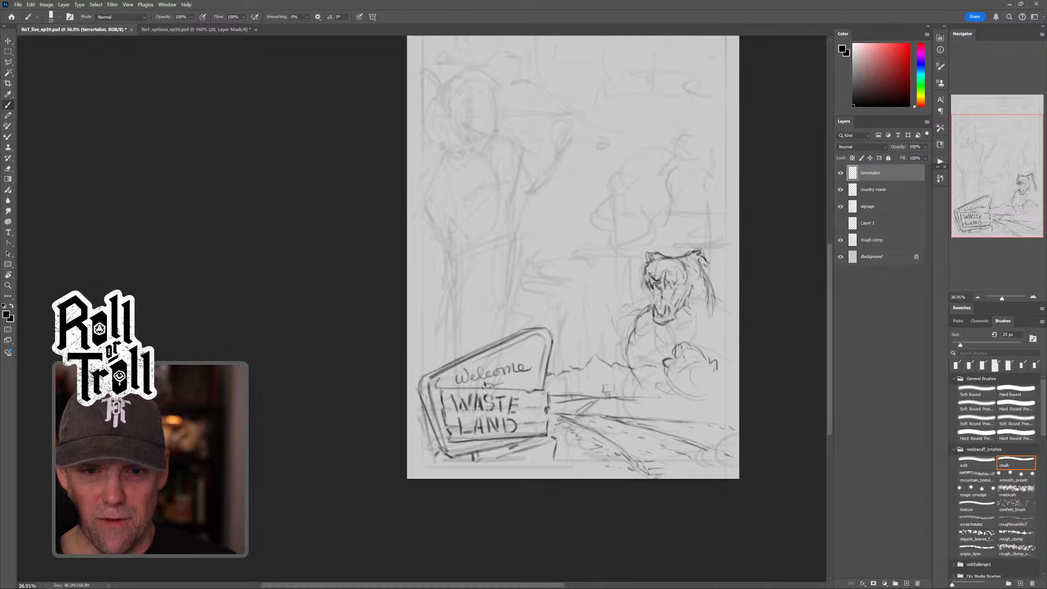
Step: Rework the creature's muzzle into a wide-open mouth with long fangs, erasing old snout lines in Clear mode
key("shift+alt+r")
key("shift+alt+n")
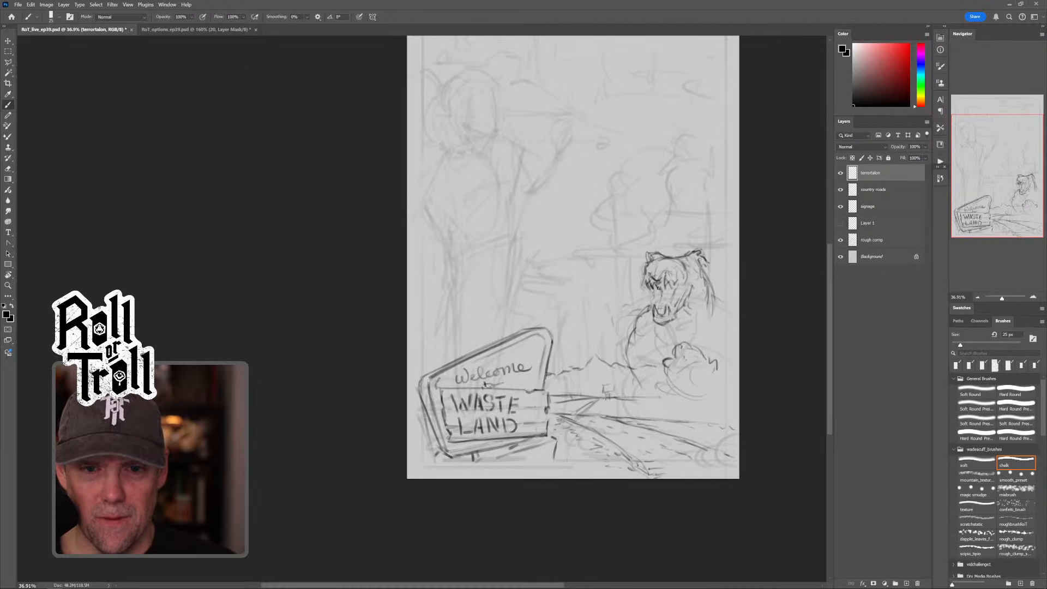
key("shift+alt+r")
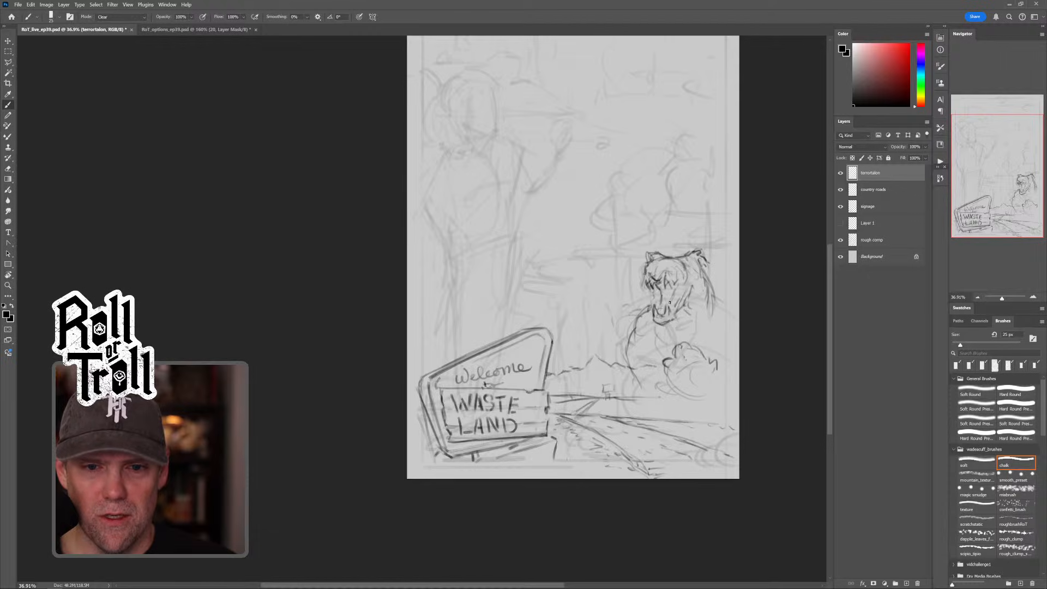
key("shift+alt+n")
key("shift+alt+r")
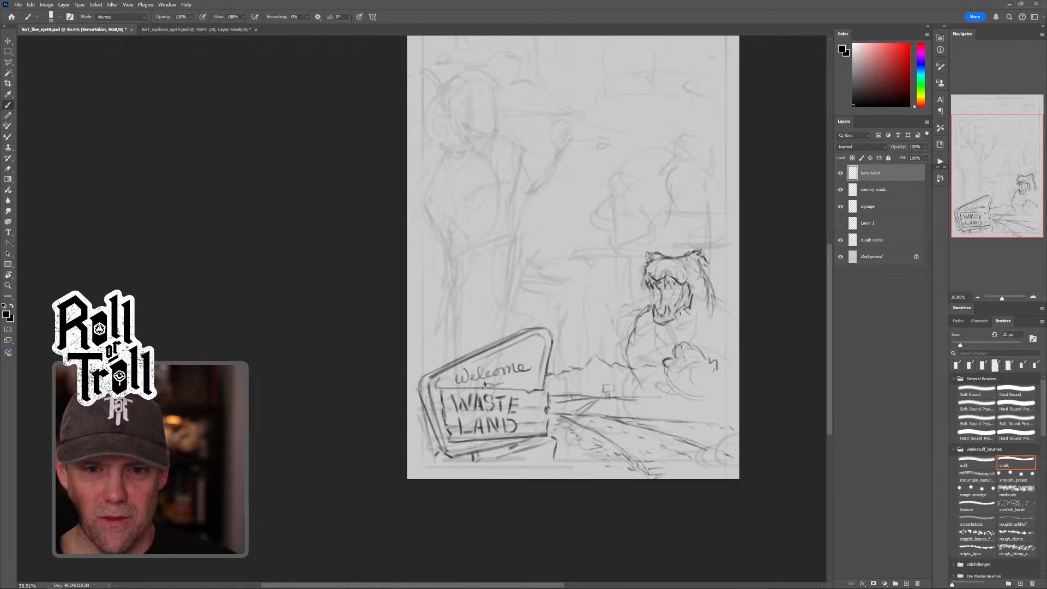
Step: Reshape the creature's lower jaw and redraw the nose and eyes above the roaring mouth, clearing overlapping lines
left_click_drag(686, 308, 666, 323)
key("alt+shift+r")
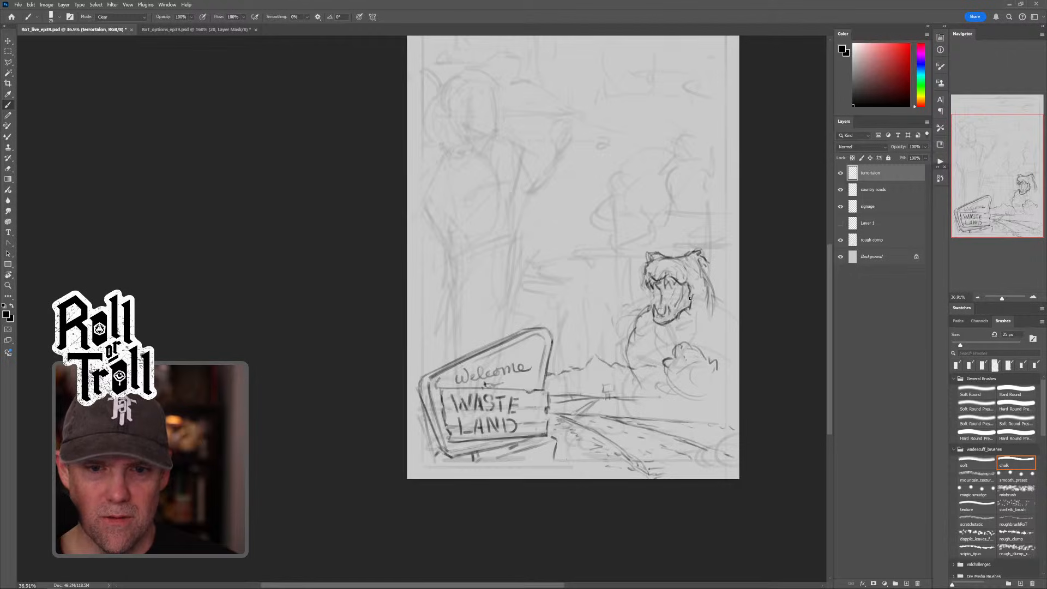
key("alt+shift+n")
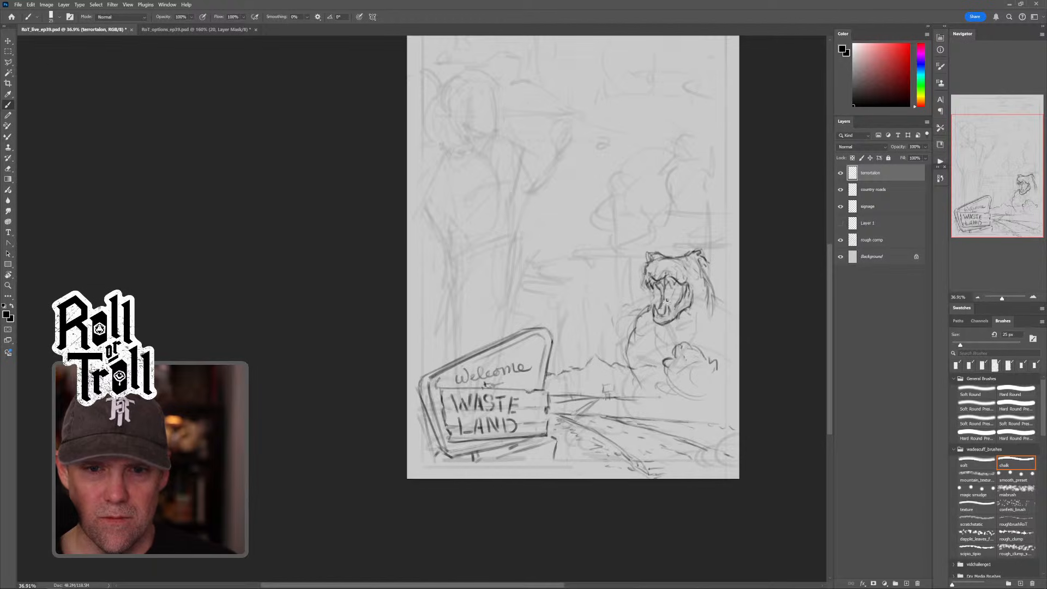
key("shift+alt+n")
key("shift+alt+r")
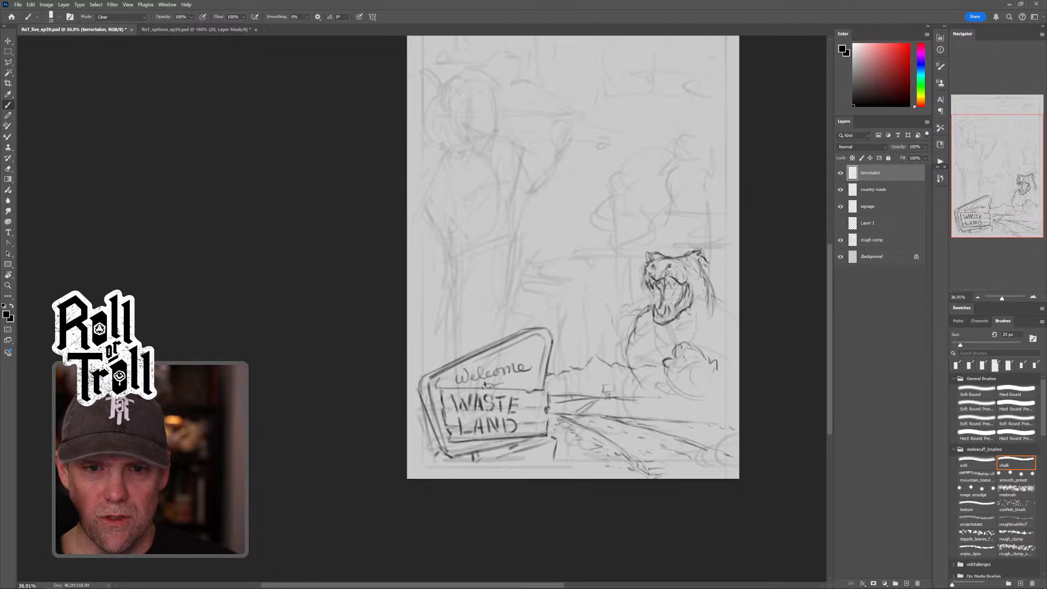
key("shift+alt+n")
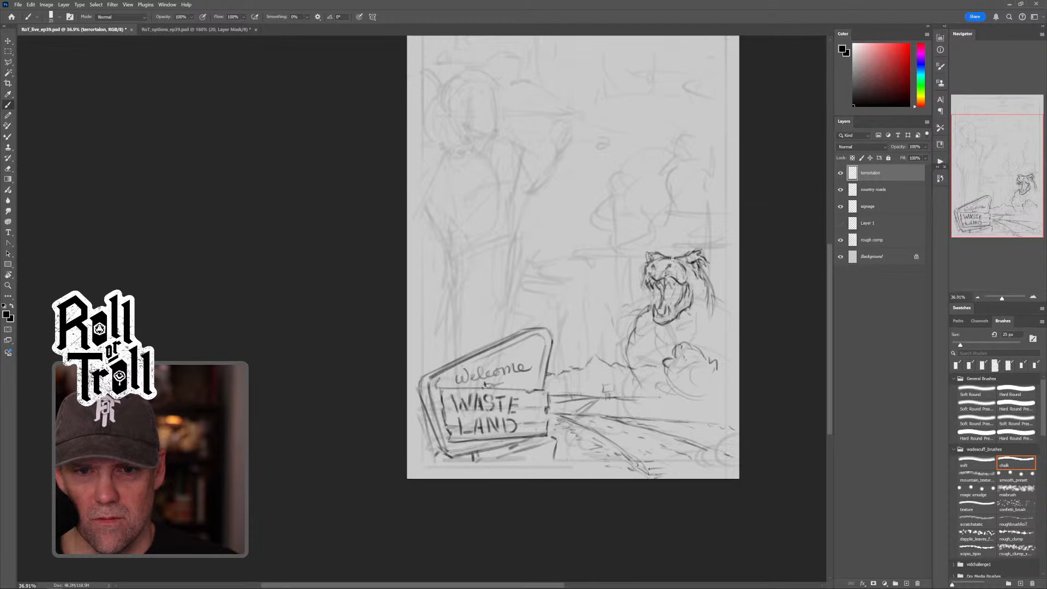
Step: Clean up the creature's face outline and ear in Clear mode, and draw sharper upper teeth in the open mouth
key("shift+alt+r")
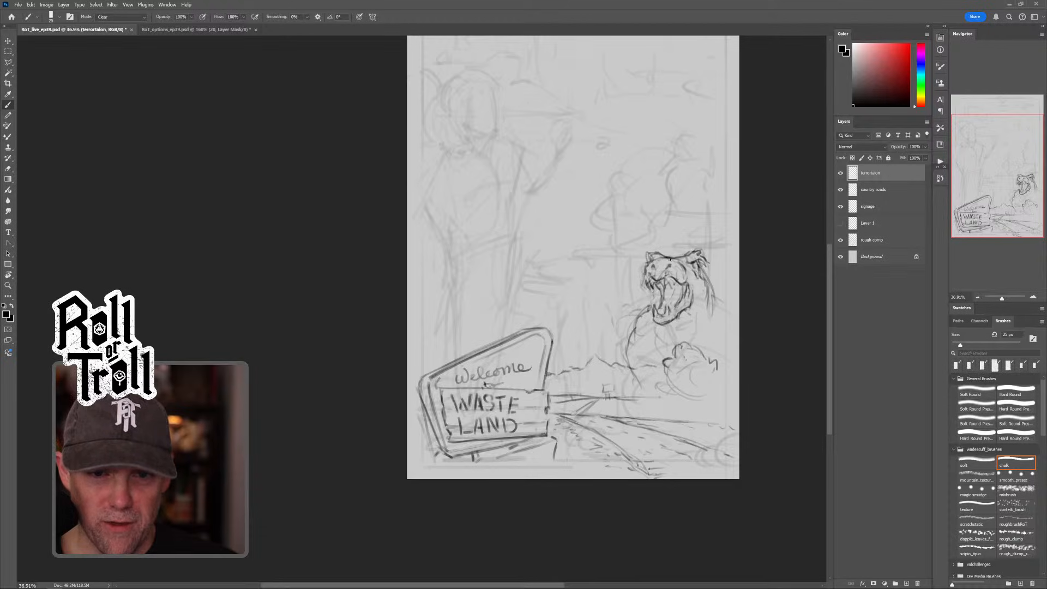
key("shift+alt+n")
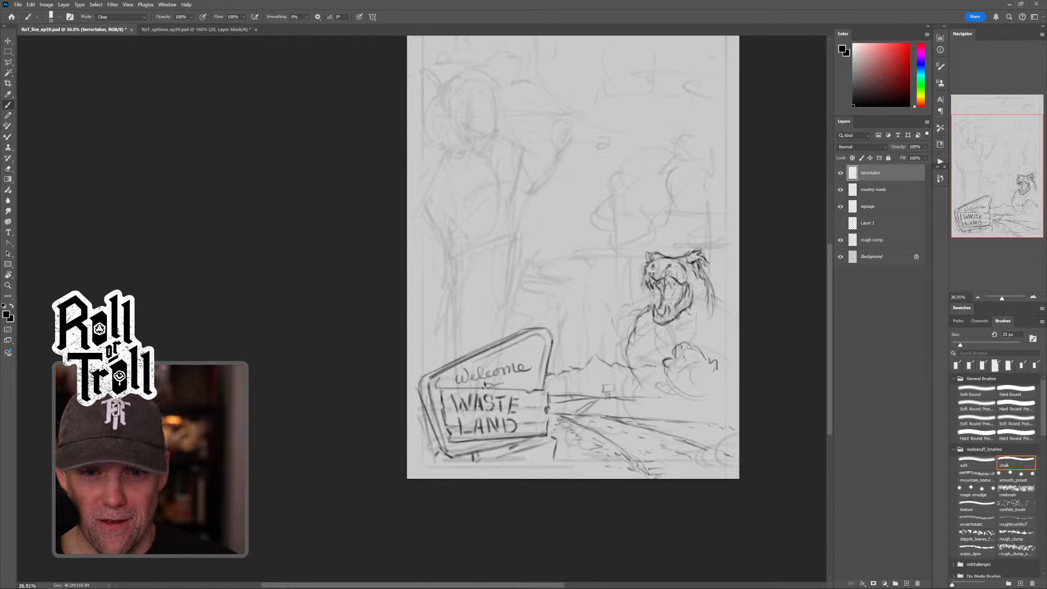
key("grave")
key("grave")
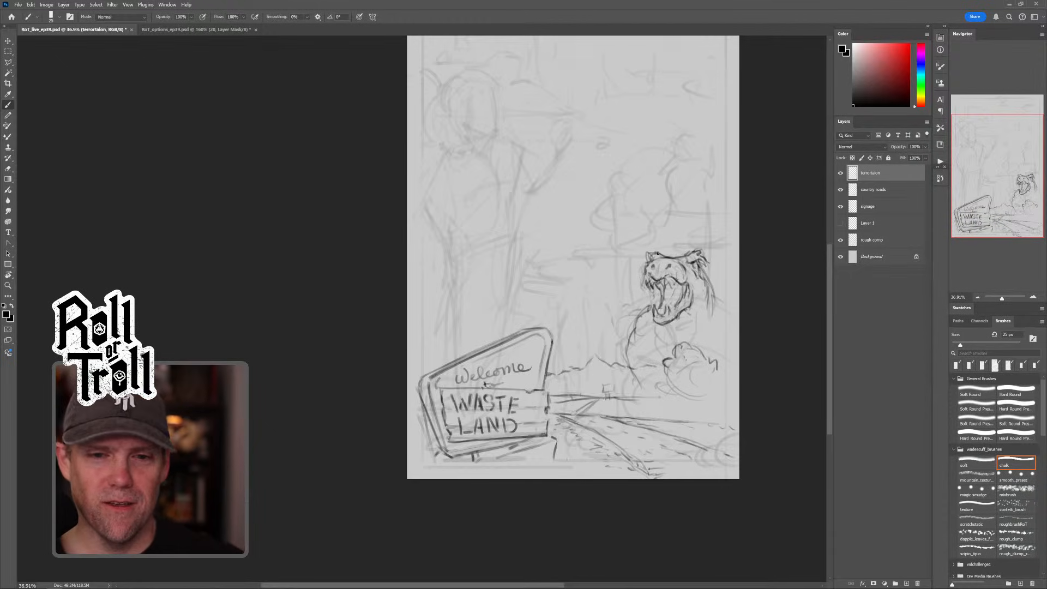
key("grave")
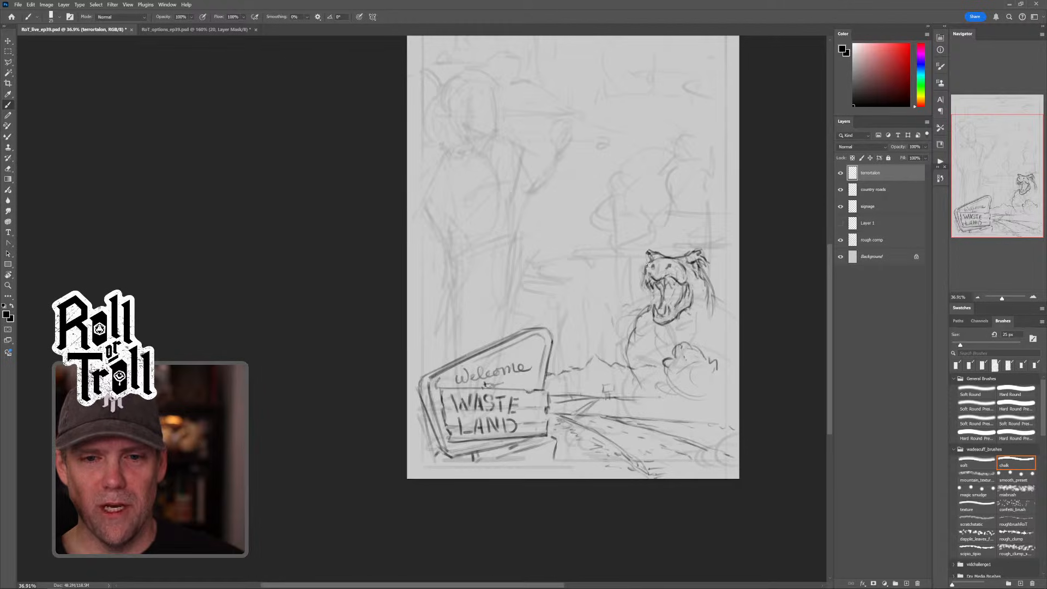
key("grave")
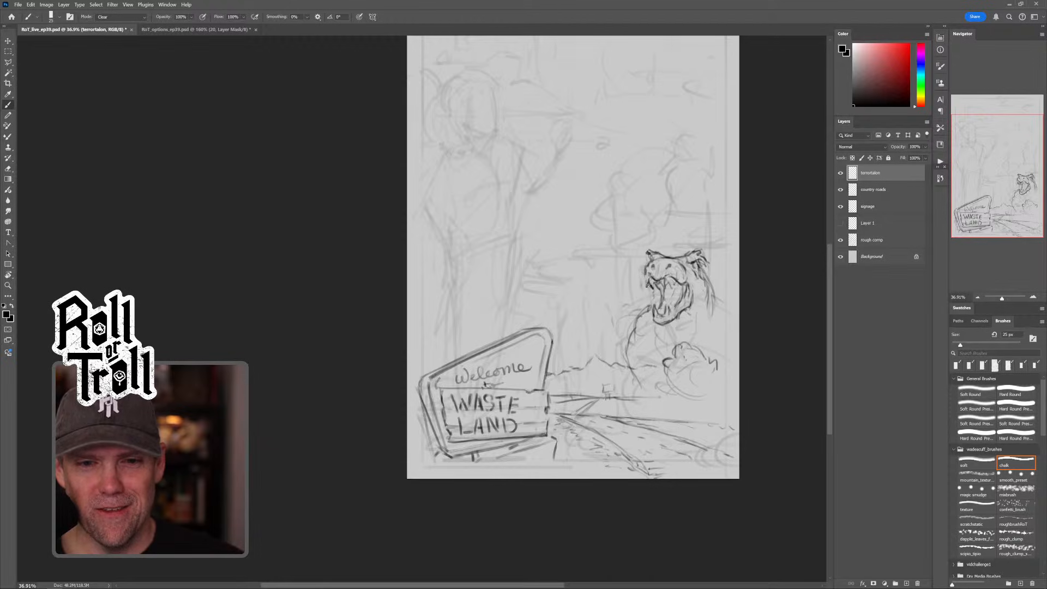
key("shift+alt+n")
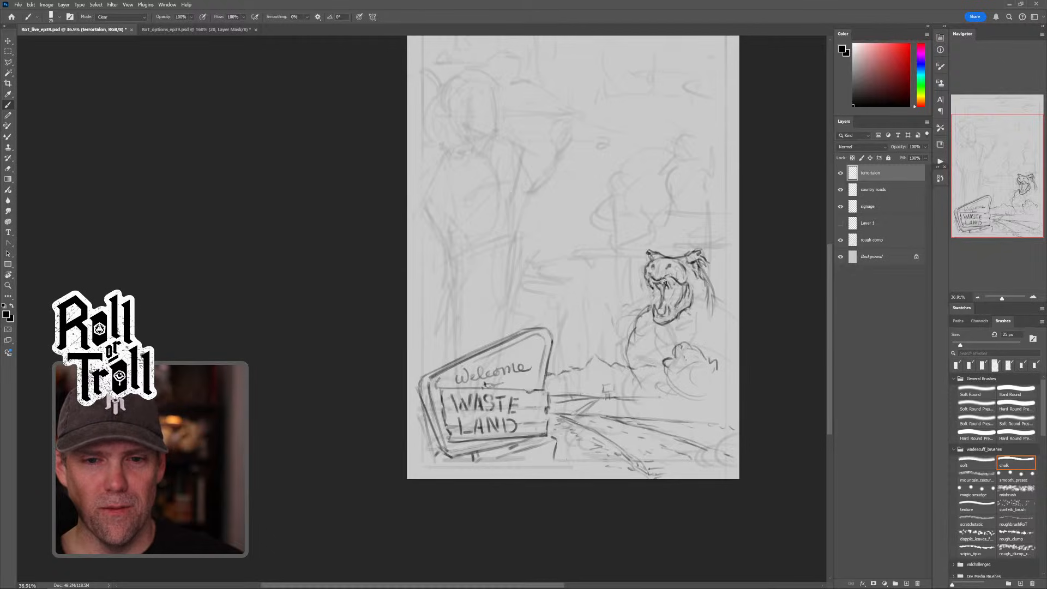
key("shift+alt+n")
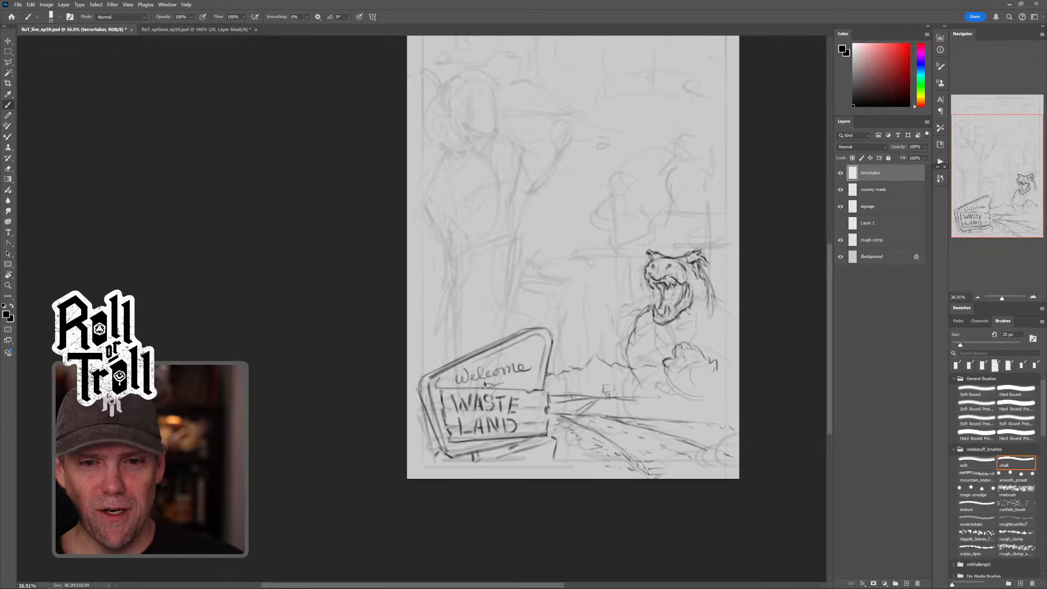
key("shift+alt+r")
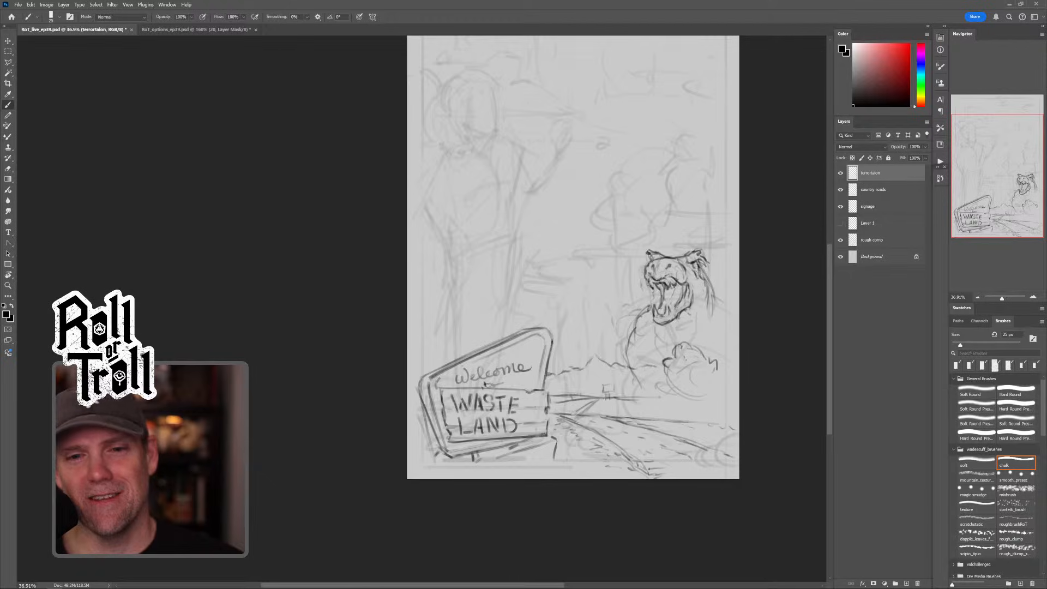
Step: Darken the fur and neck contour behind the creature's jaw, trimming stray strokes in Clear mode
key("grave")
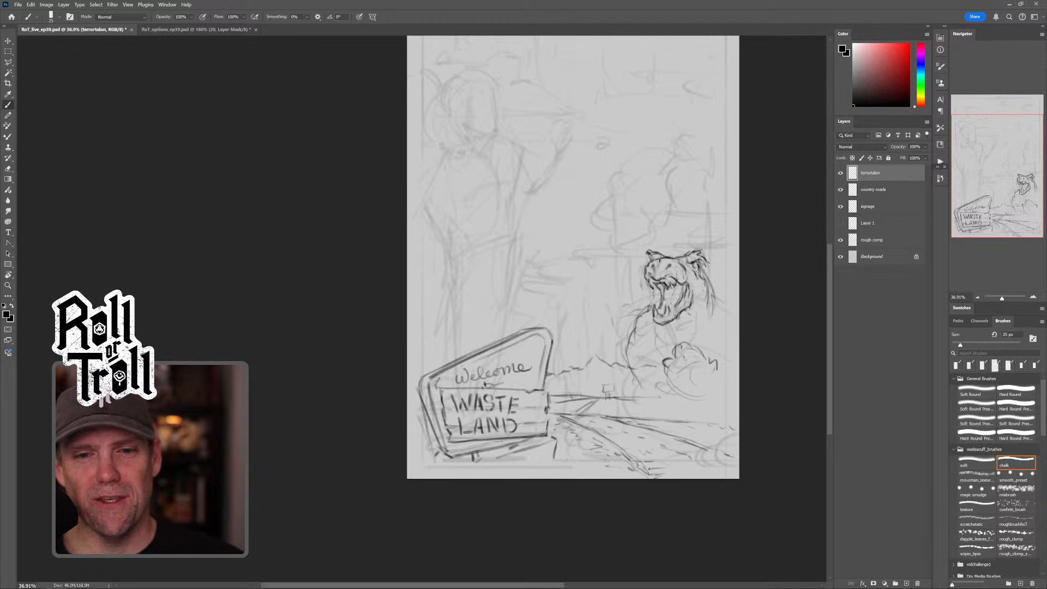
mouse_move(658, 262)
left_mouse_down()
mouse_move(693, 277)
mouse_move(694, 306)
mouse_move(708, 291)
mouse_move(693, 317)
mouse_move(705, 296)
mouse_move(710, 307)
mouse_move(703, 326)
left_mouse_up()
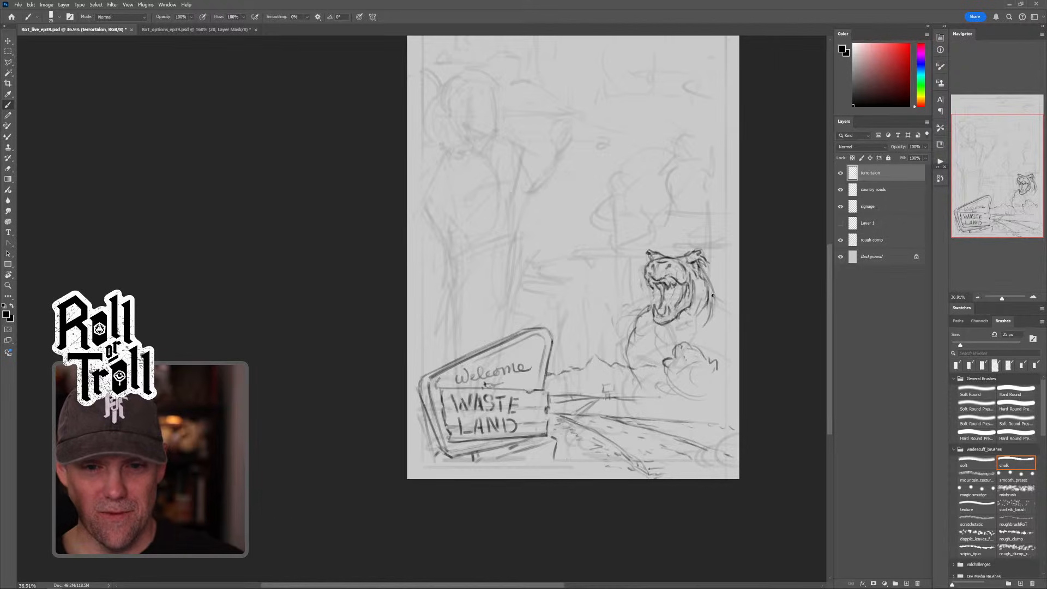
key("shift+alt+r")
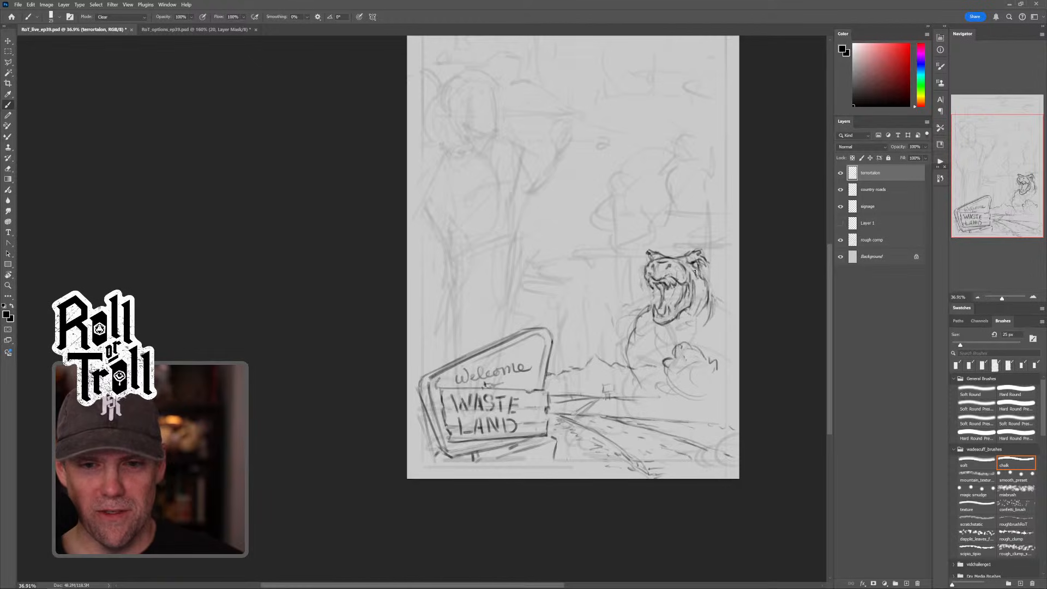
key("shift+alt+r")
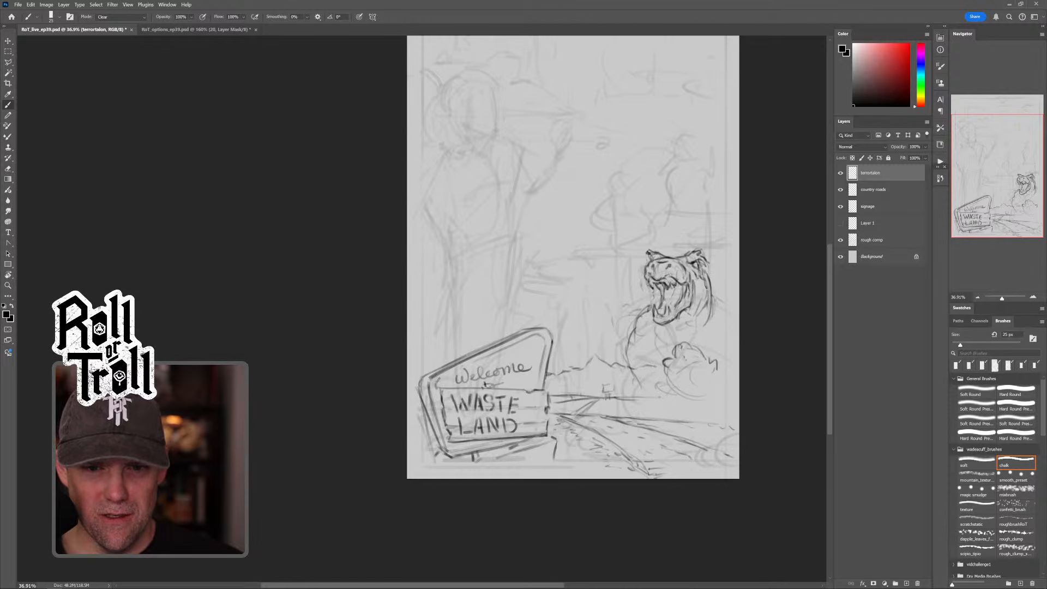
key("shift+alt+n")
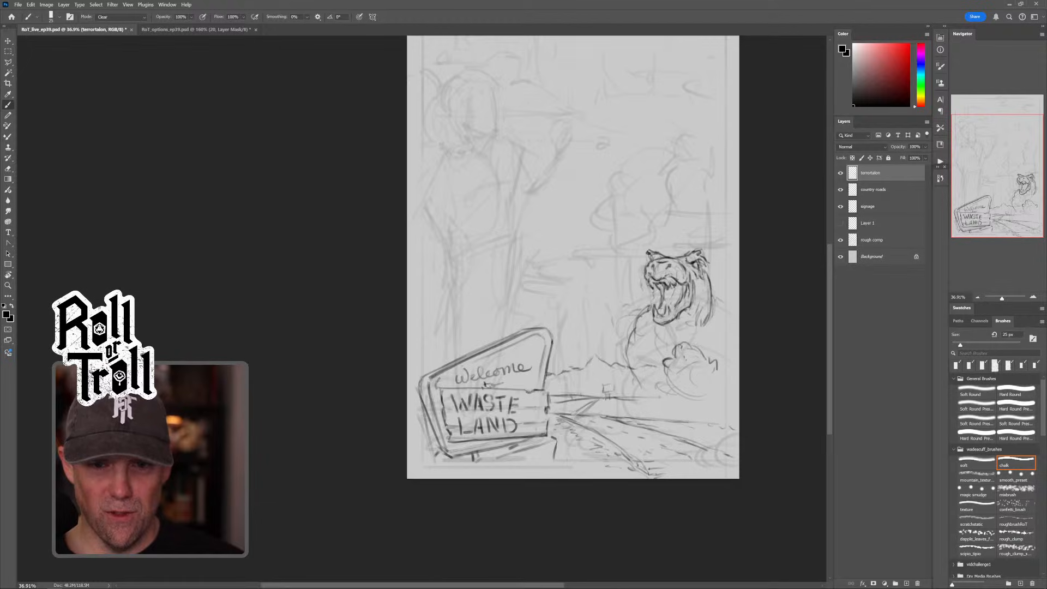
Step: Draw a tall spiky crest on top of the creature's head, trimming overlapping strokes in Clear mode
key("shift+alt+n")
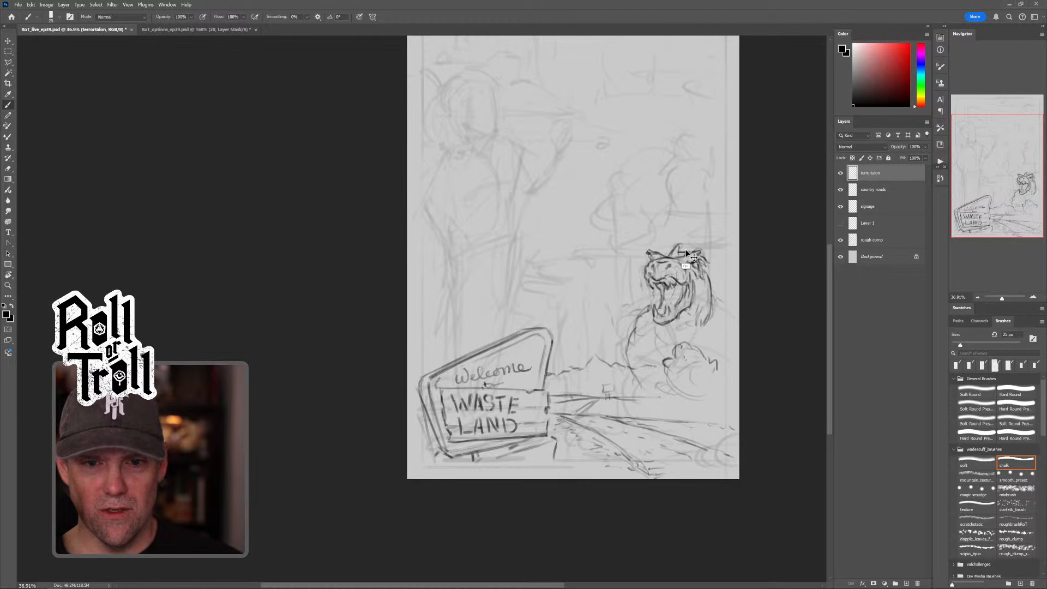
key("shift+alt+r")
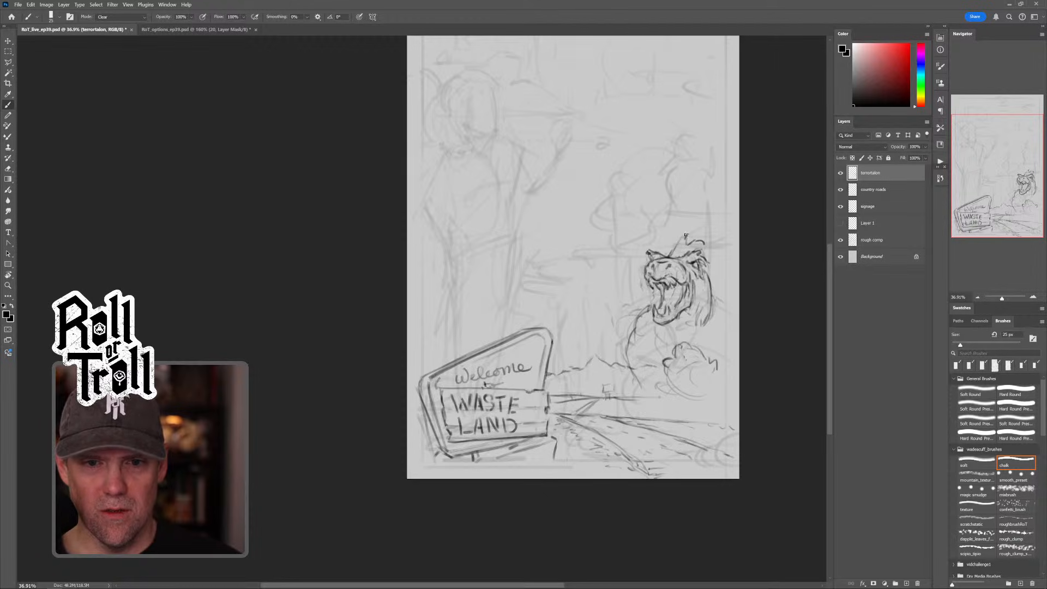
key("shift+alt+n")
left_click_drag(670, 257, 685, 231)
key("shift+alt+r")
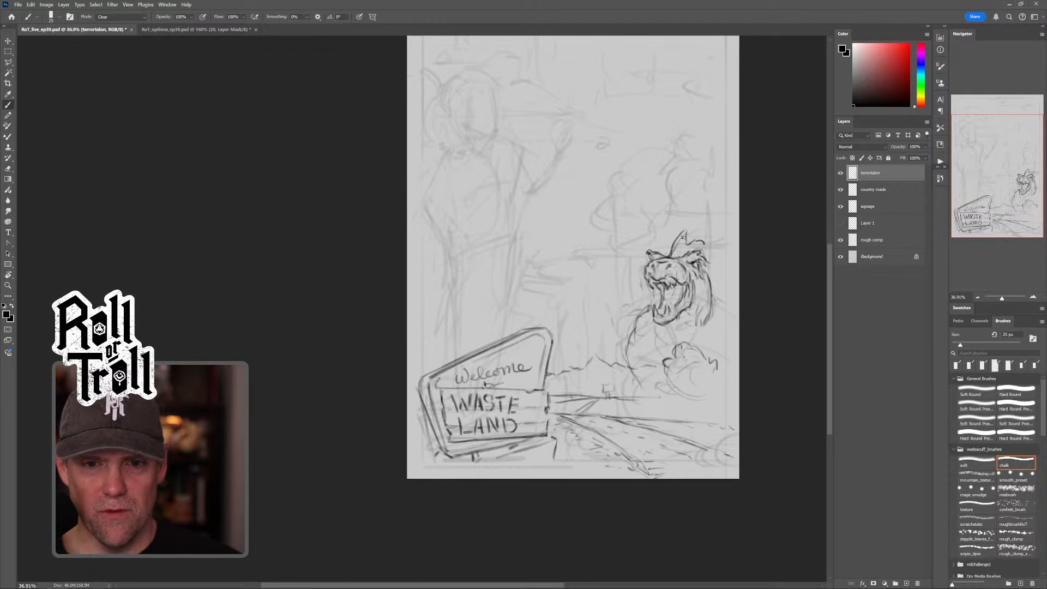
key("shift+alt+n")
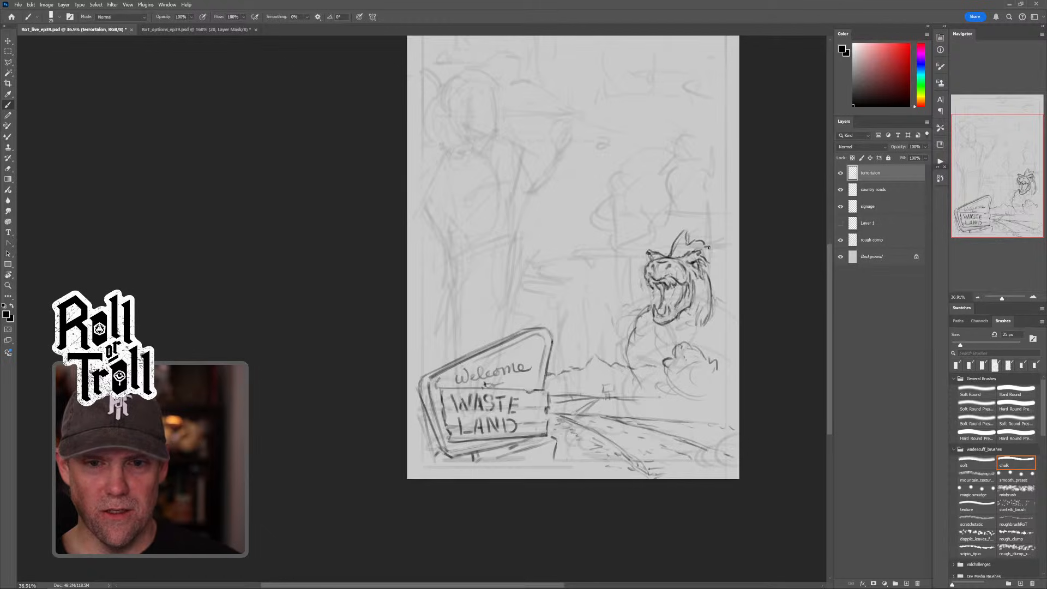
key("shift+alt+r")
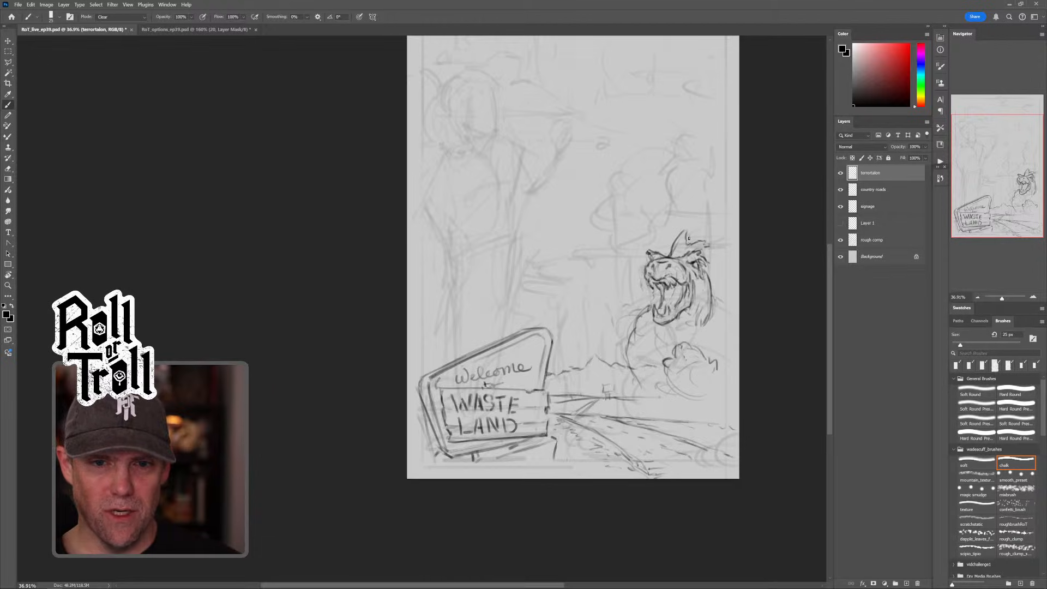
Step: Draw a pointed ear-like spike behind the creature's head and clear the stray lines around it
key("shift+alt+r")
left_click_drag(705, 244, 712, 275)
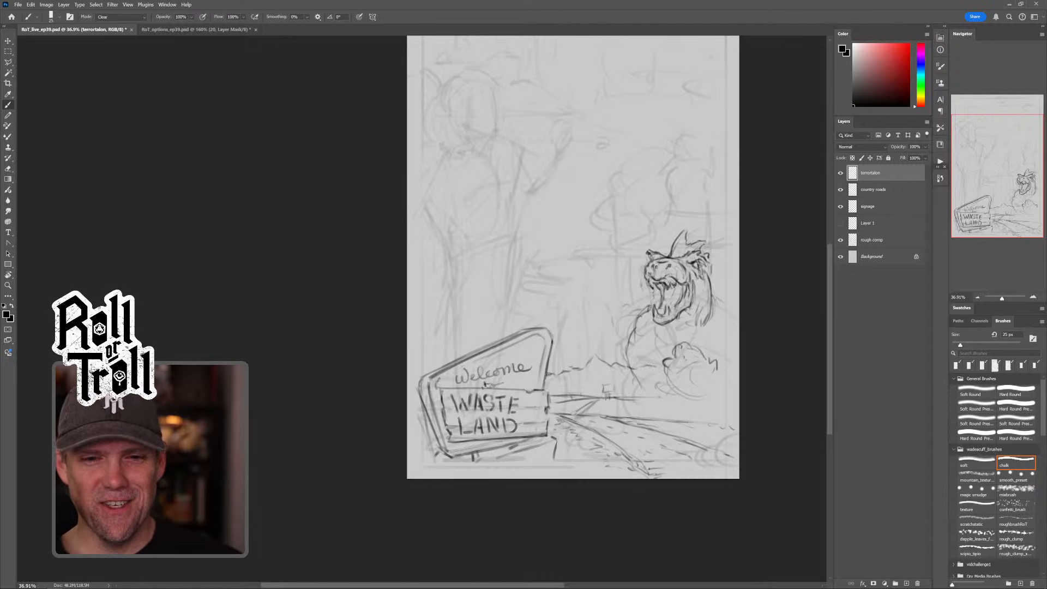
key("shift+alt+n")
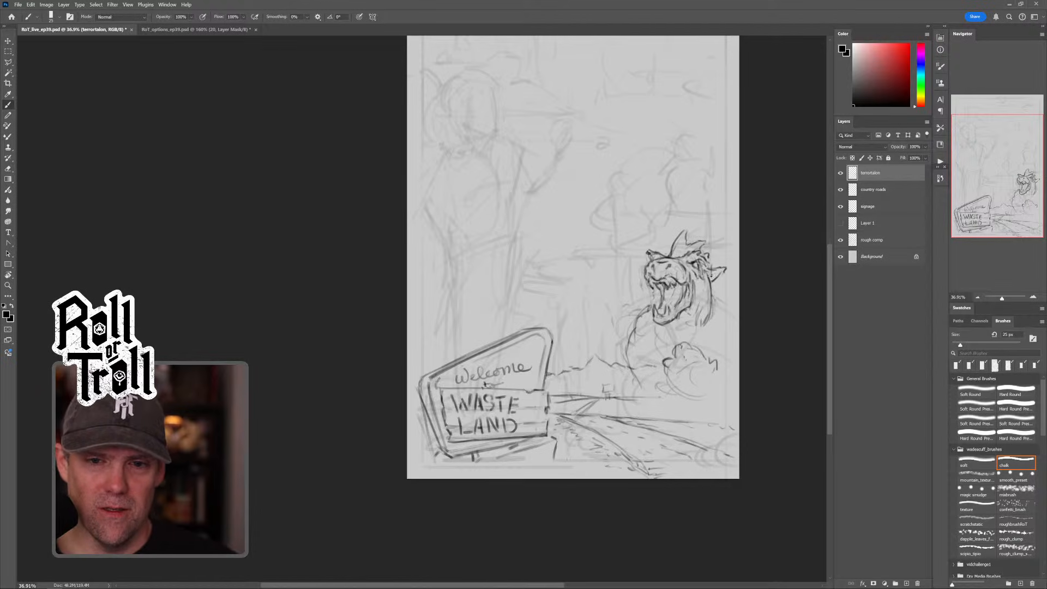
key("shift+alt+r")
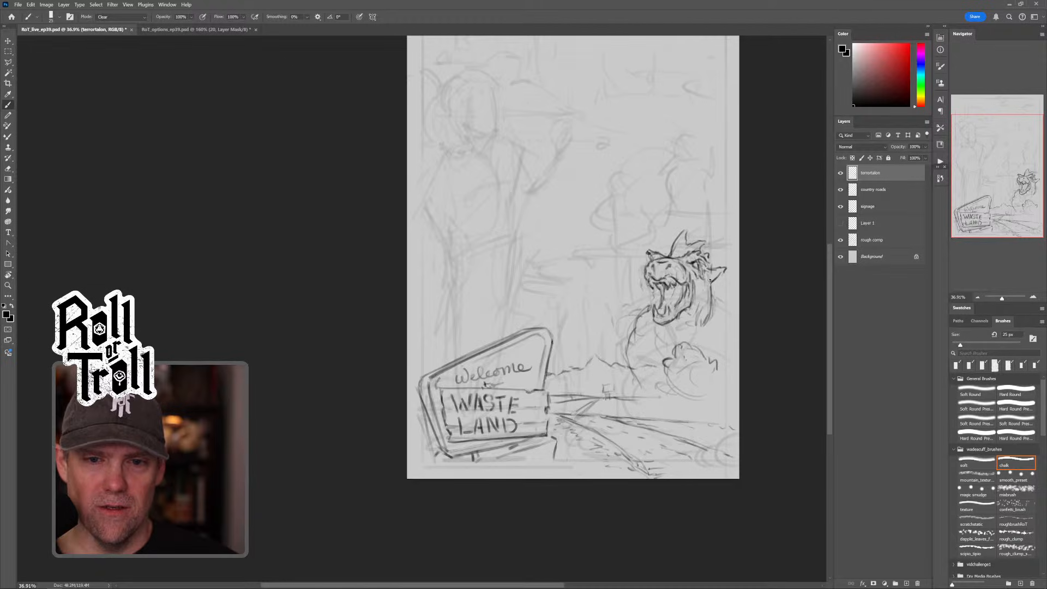
key("shift+alt+n")
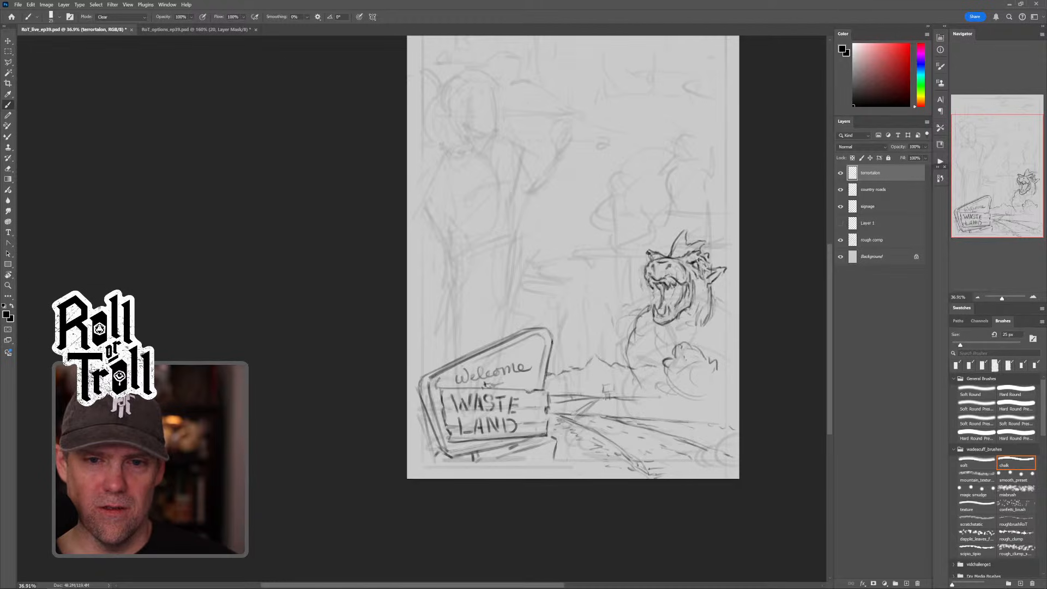
Step: Refine the brow and cheek lines between the creature's crest and its pointed ear
key("shift+alt+r")
key("shift+alt+n")
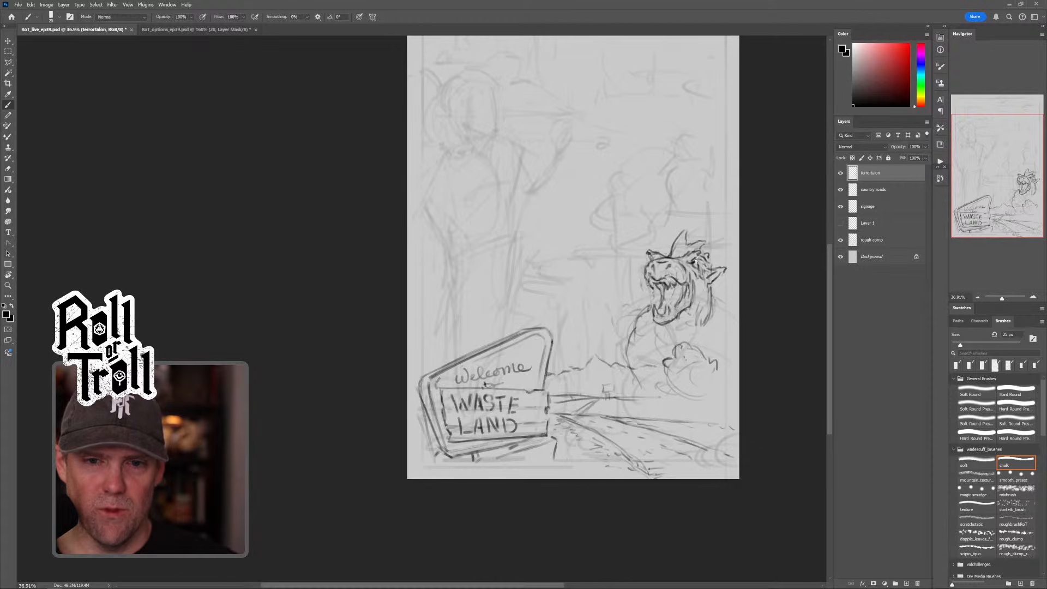
left_click_drag(695, 262, 700, 268)
key("shift+alt+n")
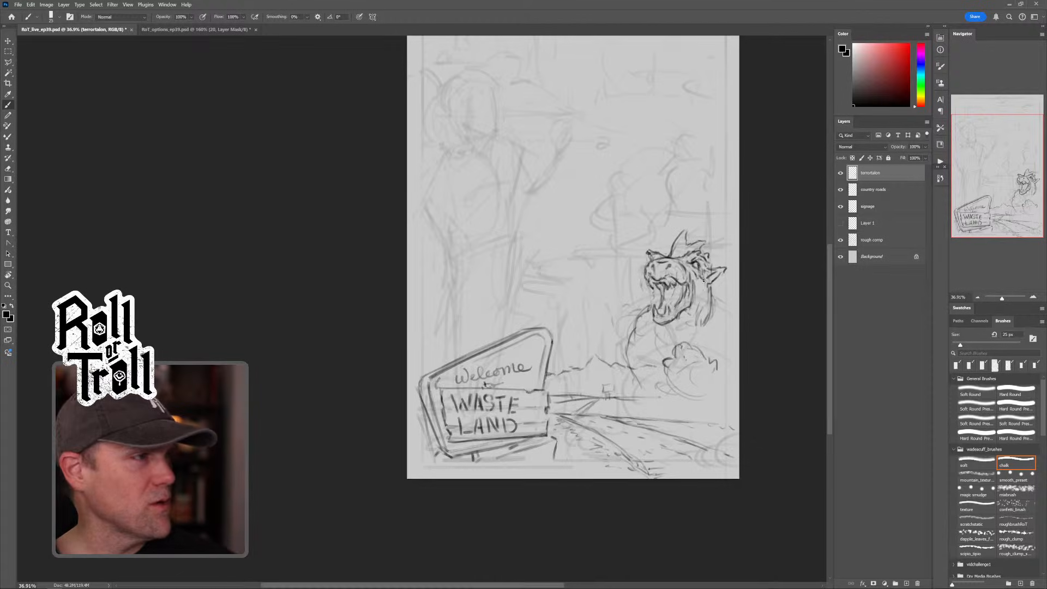
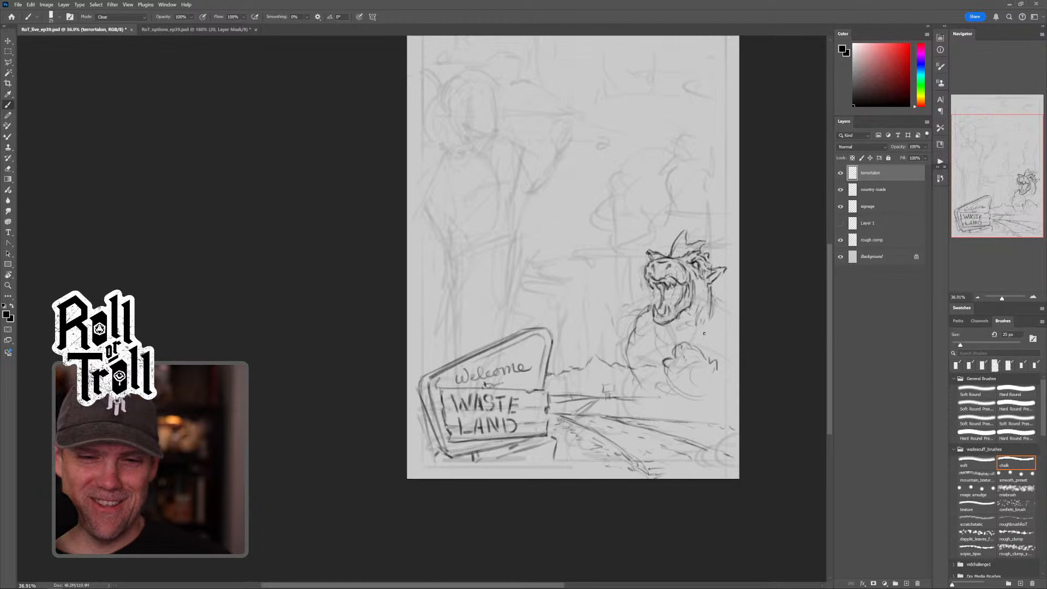
Step: Extend the fur line down the back of the neck and clear the rough body lines beneath the head
key("shift+alt+n")
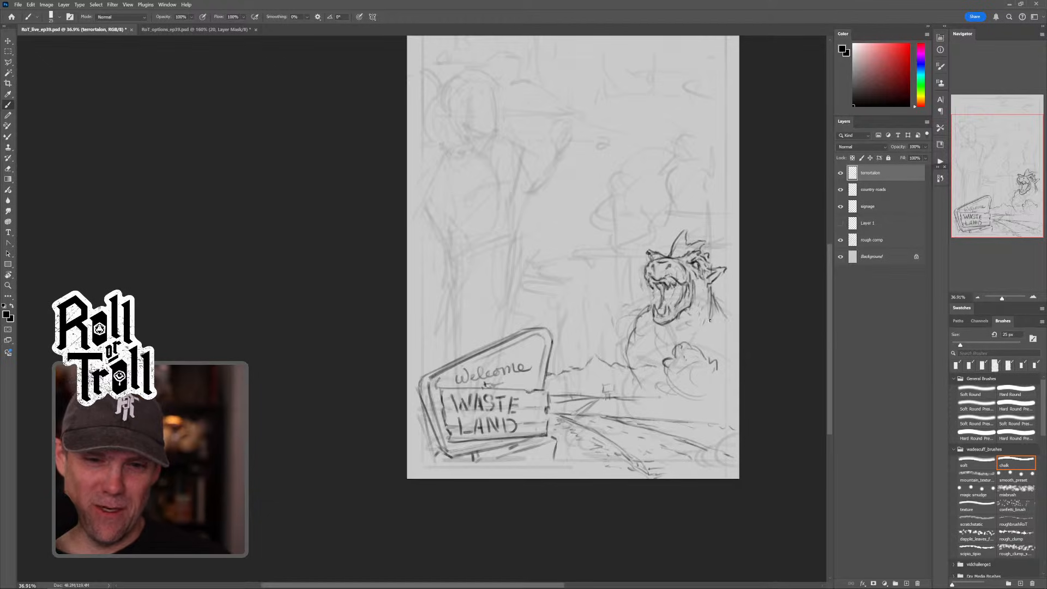
key("shift+alt+r")
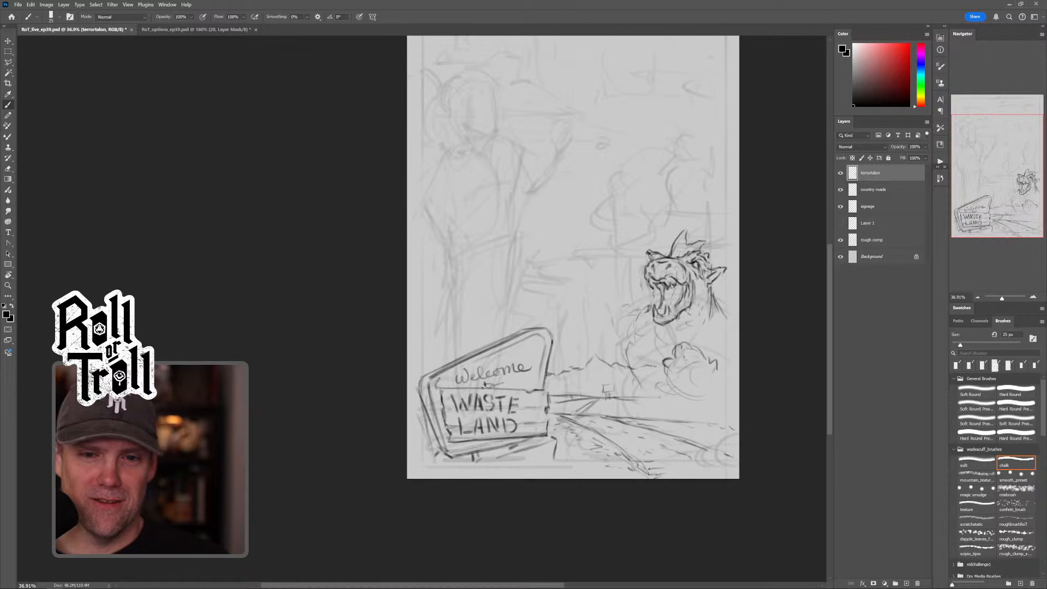
key("shift+alt+r")
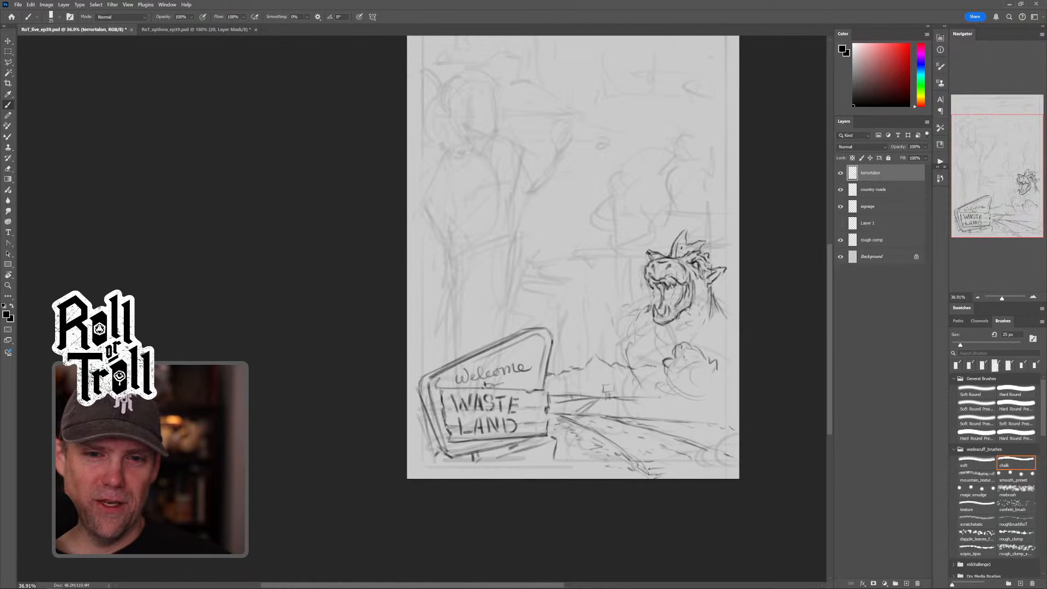
left_click_drag(681, 247, 679, 258)
Step: Sketch the creature's sloping back and front shoulder contours running down from the neck and jaw
left_click_drag(719, 305, 721, 321)
mouse_move(716, 300)
left_mouse_down()
mouse_move(737, 336)
mouse_move(733, 359)
left_mouse_up()
key("grave")
left_click_drag(711, 293, 731, 338)
left_click_drag(653, 321, 630, 363)
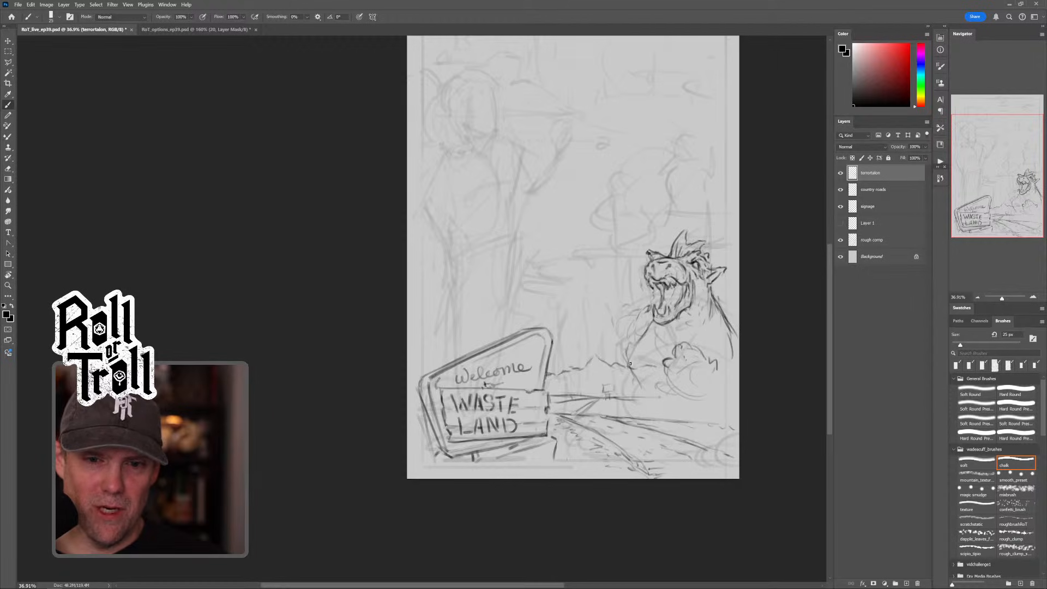
key("grave")
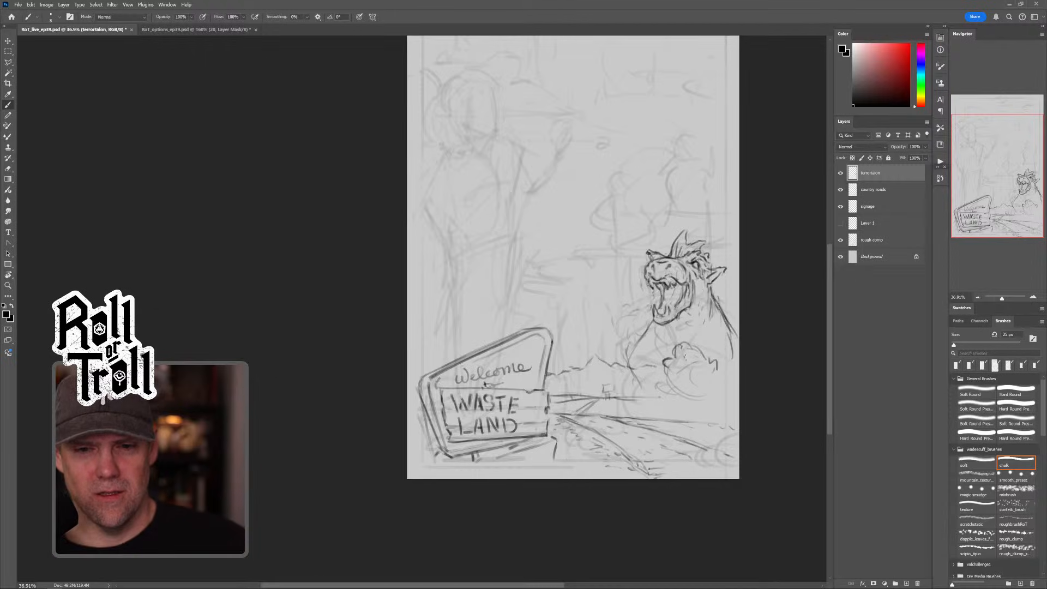
Step: Erase the old bushy strokes in front of the creature's torso with an enlarged brush in Clear mode
key("bracketright")
key("bracketright")
key("bracketright")
key("bracketright")
key("bracketright")
key("bracketright")
key("bracketright")
key("grave")
mouse_move(671, 362)
left_mouse_down()
mouse_move(655, 380)
mouse_move(702, 343)
mouse_move(716, 387)
mouse_move(692, 371)
left_mouse_up()
Step: Reduce the brush to 35 px and lighten the rough shoulder outline at the creature's front edge in Clear mode
key("bracketleft")
key("bracketleft")
key("bracketleft")
key("bracketleft")
key("bracketleft")
key("bracketleft")
key("bracketleft")
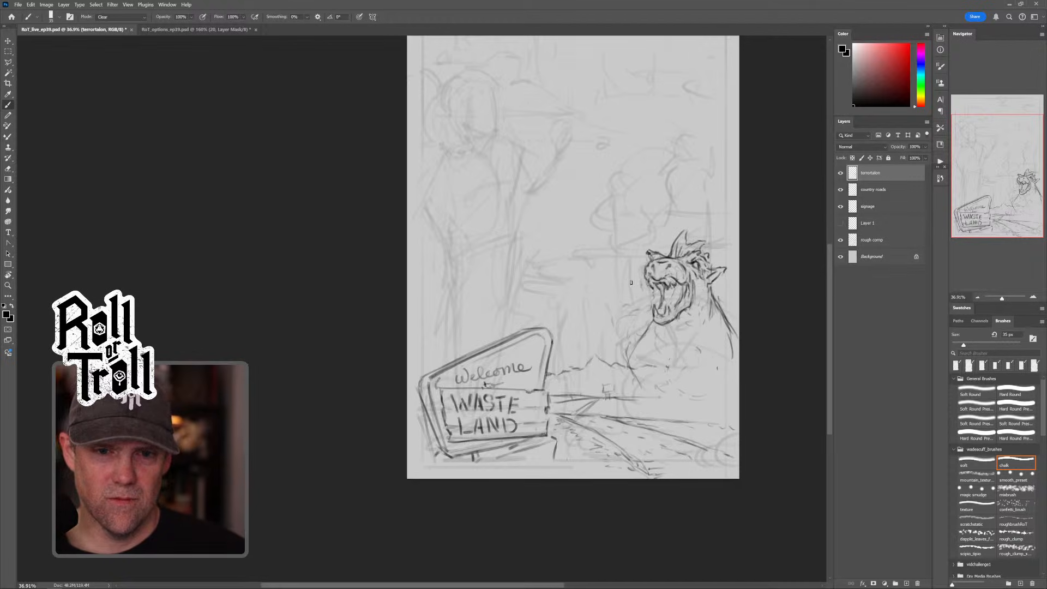
left_click_drag(634, 350, 638, 380)
key("grave")
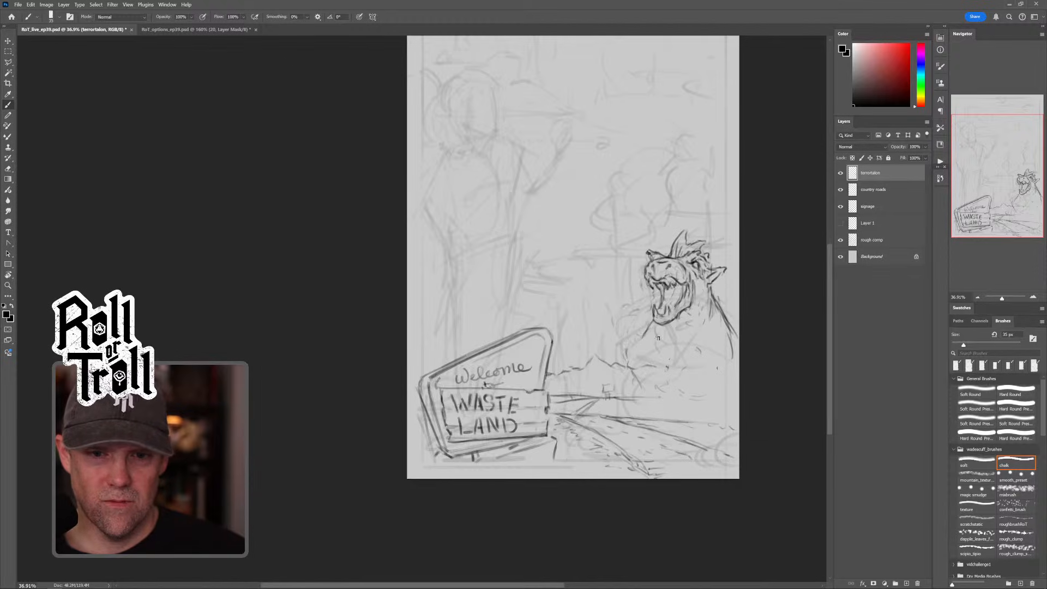
Step: Draw the creature's throat and chest folds and outline its front upper arm
left_click_drag(658, 328, 668, 358)
left_click_drag(662, 336, 675, 367)
left_click_drag(711, 333, 702, 365)
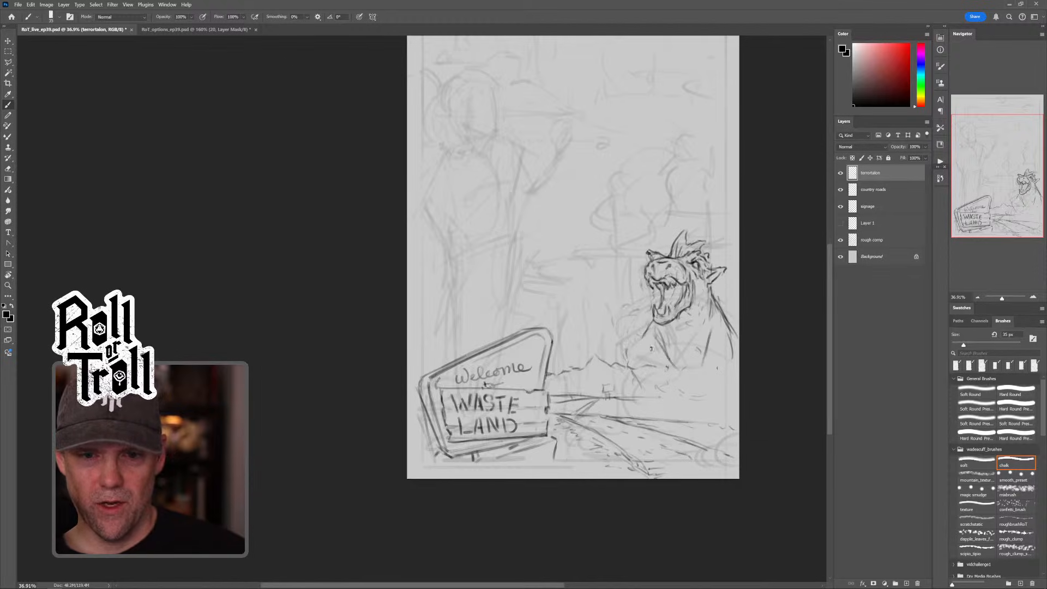
left_click_drag(639, 347, 627, 382)
mouse_move(672, 358)
left_mouse_down()
mouse_move(672, 369)
mouse_move(640, 388)
mouse_move(666, 414)
mouse_move(650, 394)
mouse_move(664, 397)
left_mouse_up()
Step: Draw the creature's front forearm and large clawed hand over the road, alternating drawing and Clear mode
key("grave")
key("grave")
mouse_move(642, 391)
left_mouse_down()
mouse_move(668, 415)
mouse_move(665, 434)
mouse_move(677, 399)
mouse_move(676, 415)
mouse_move(646, 401)
mouse_move(647, 413)
mouse_move(647, 399)
mouse_move(638, 411)
mouse_move(655, 413)
mouse_move(652, 395)
mouse_move(655, 415)
mouse_move(645, 408)
mouse_move(680, 391)
mouse_move(696, 403)
mouse_move(686, 420)
left_mouse_up()
key("grave")
key("grave")
key("grave")
key("grave")
key("grave")
key("grave")
key("grave")
key("grave")
left_click_drag(674, 417, 687, 423)
key("grave")
mouse_move(662, 389)
left_mouse_down()
mouse_move(658, 403)
mouse_move(675, 392)
mouse_move(668, 378)
left_mouse_up()
key("grave")
key("bracketleft")
key("bracketleft")
key("bracketleft")
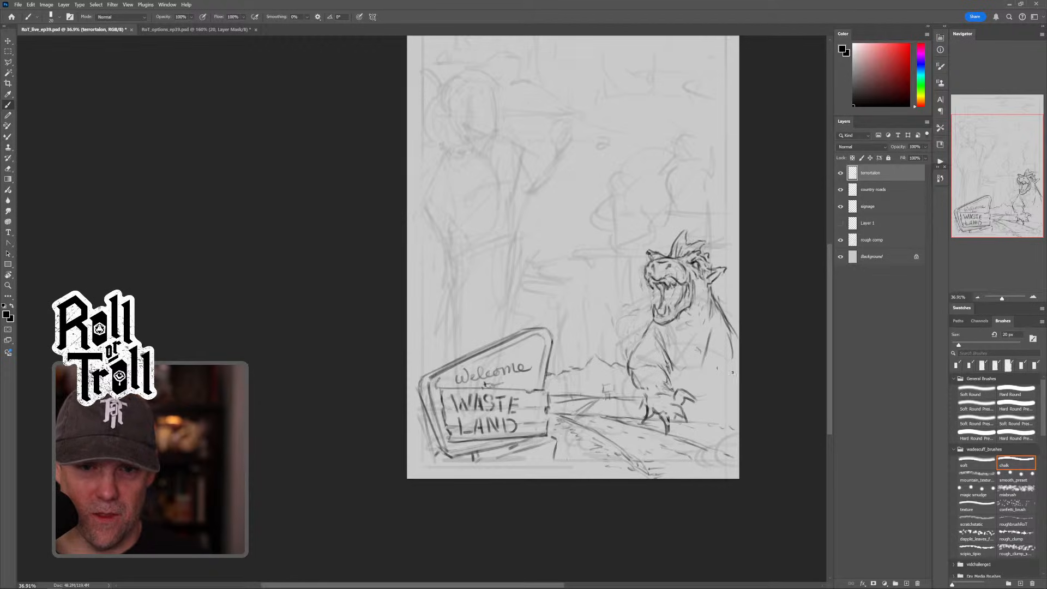
Step: Sketch the creature's rear body contour and a rounded foot by the roadside with the 20 px brush
mouse_move(736, 371)
left_mouse_down()
mouse_move(730, 398)
mouse_move(695, 424)
mouse_move(679, 429)
mouse_move(648, 398)
mouse_move(722, 412)
mouse_move(695, 440)
mouse_move(712, 430)
mouse_move(712, 439)
mouse_move(686, 448)
left_mouse_up()
key("shift+alt+r")
key("shift+alt+n")
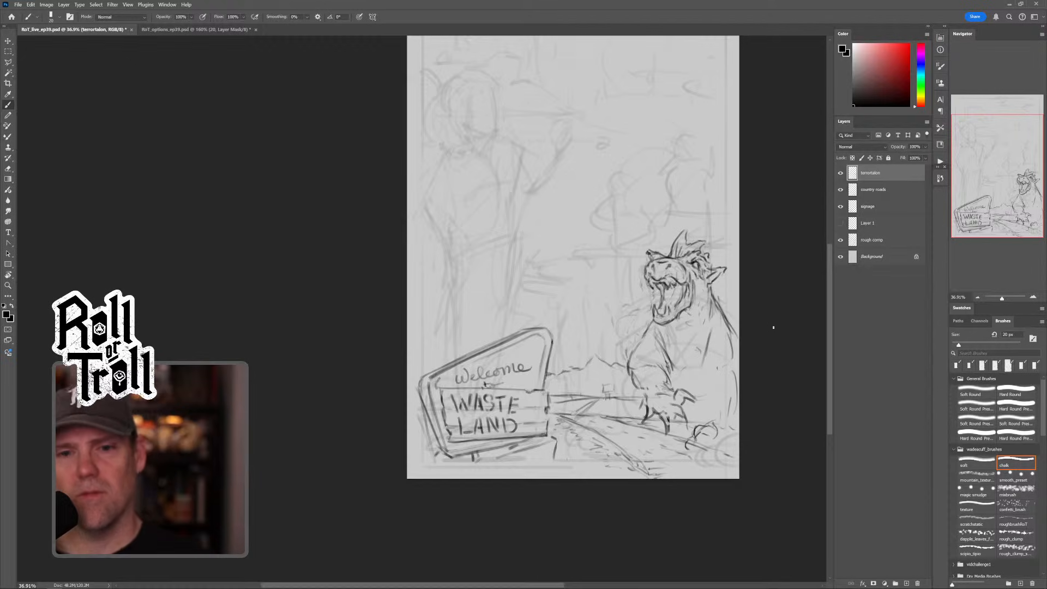
Step: Duplicate the country roads layer beneath the signage layer and hide the copy
key("bracketright")
key("bracketright")
key("bracketright")
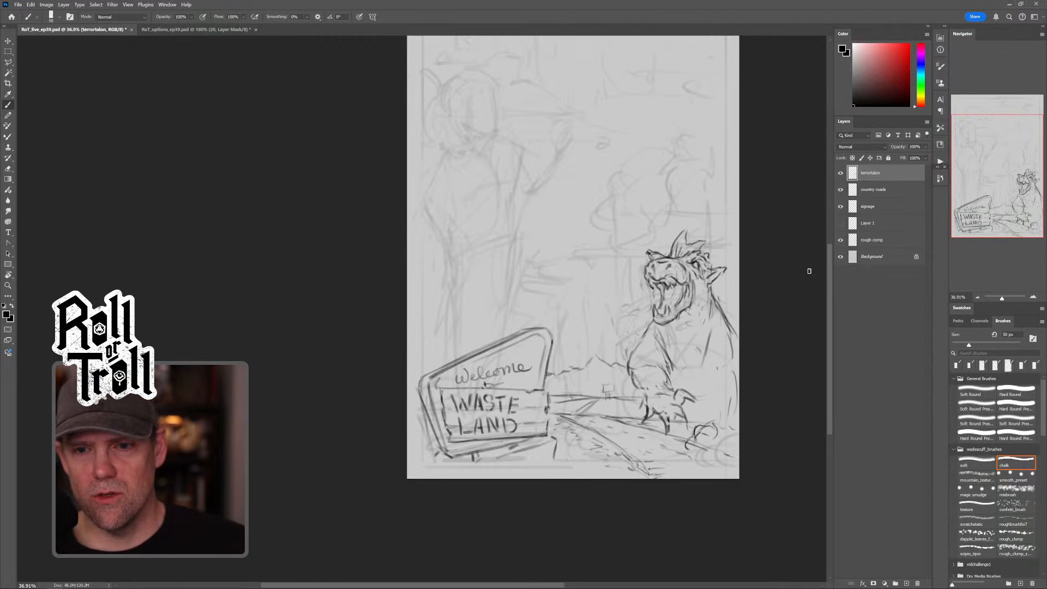
left_click(874, 191)
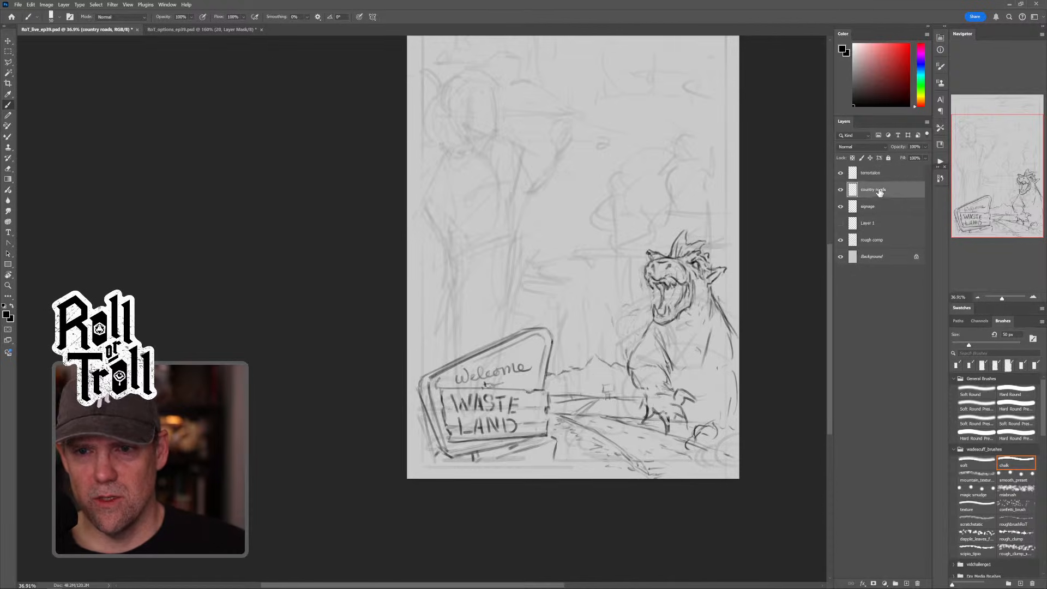
left_click_drag(878, 193, 883, 219)
left_click(840, 223)
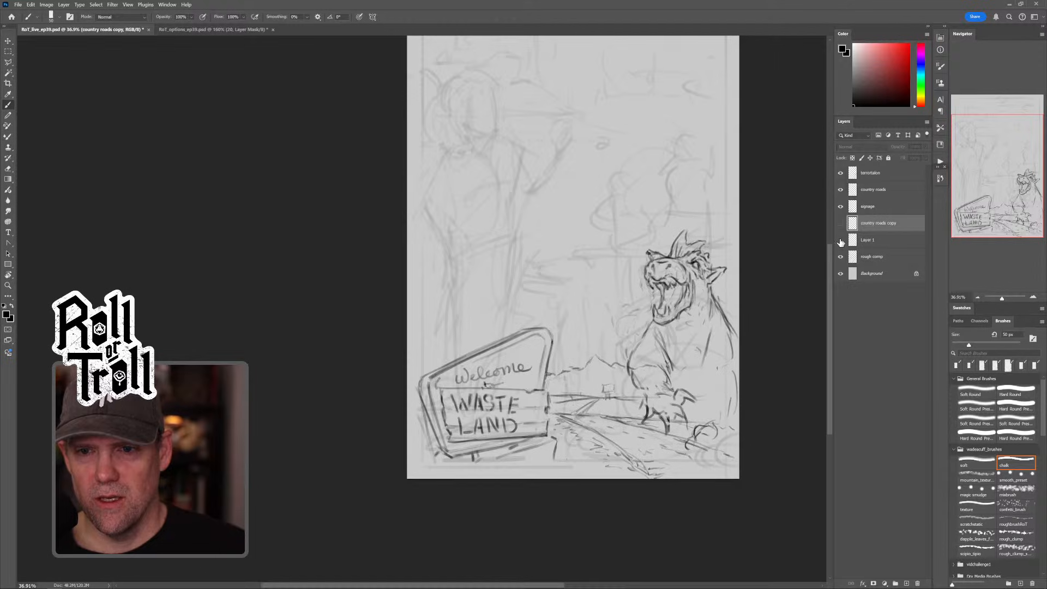
Step: Erase road and grass lines around the creature's claws on the original country roads layer with a 175 px brush in Clear mode
left_click(887, 191)
key("bracketright")
key("bracketright")
key("bracketright")
key("bracketright")
key("bracketright")
key("bracketright")
key("bracketright")
key("bracketright")
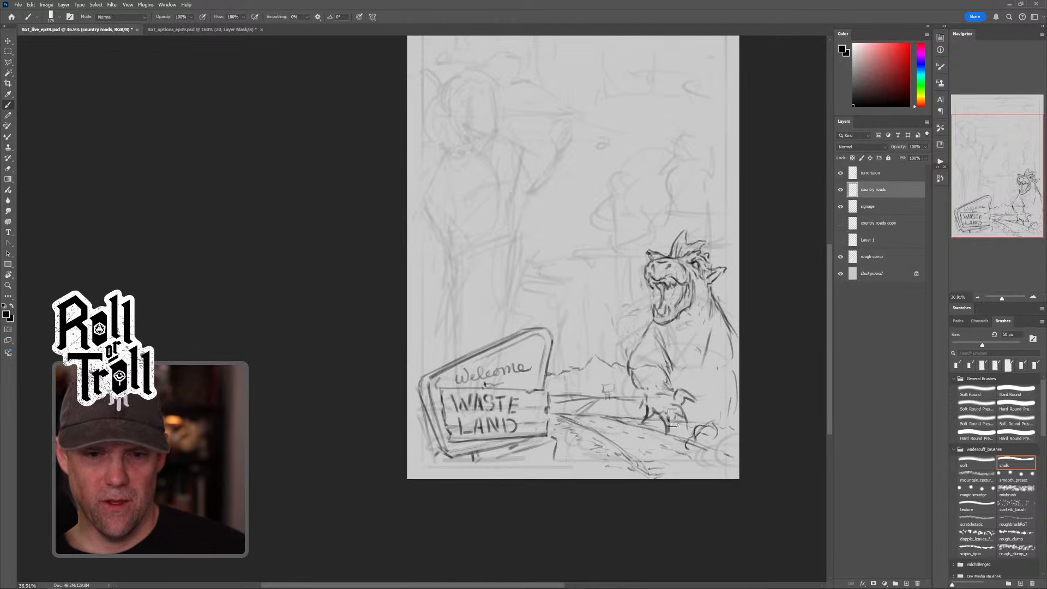
key("grave")
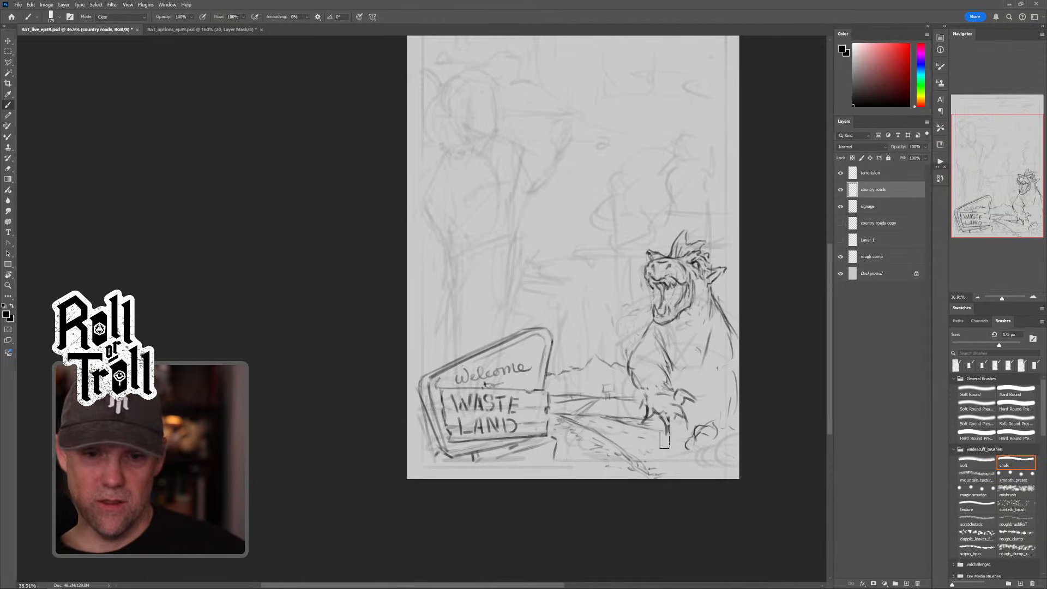
key("alt+shift+n")
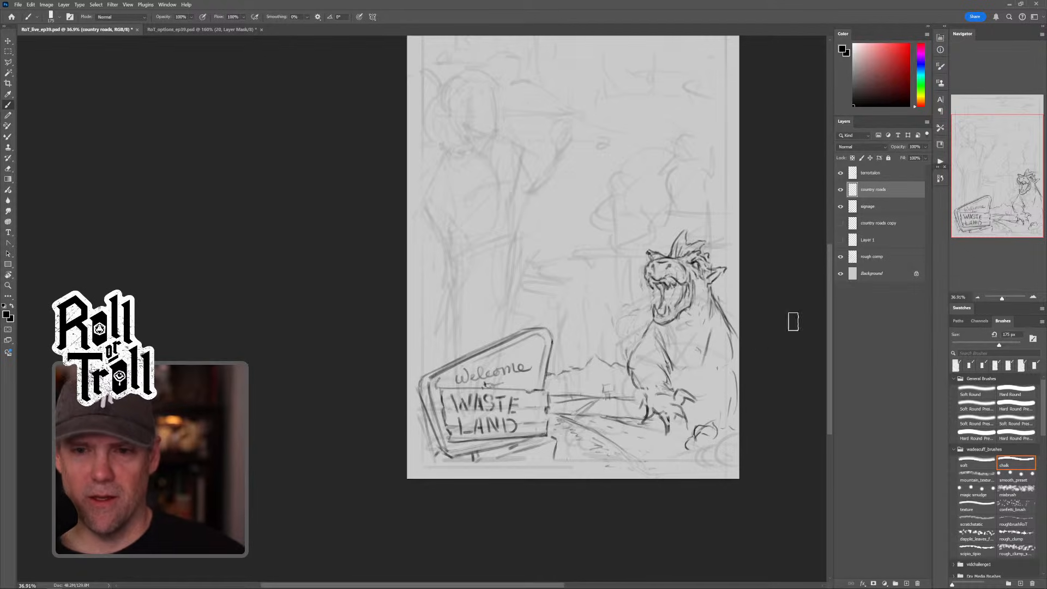
Step: Erase the rounded foot sketch by the roadside on the terrortalon layer with a 45 px brush in Clear mode
left_click(879, 174)
key("bracketleft")
key("bracketleft")
key("bracketleft")
key("bracketleft")
key("bracketleft")
key("bracketleft")
key("bracketleft")
key("bracketleft")
key("bracketleft")
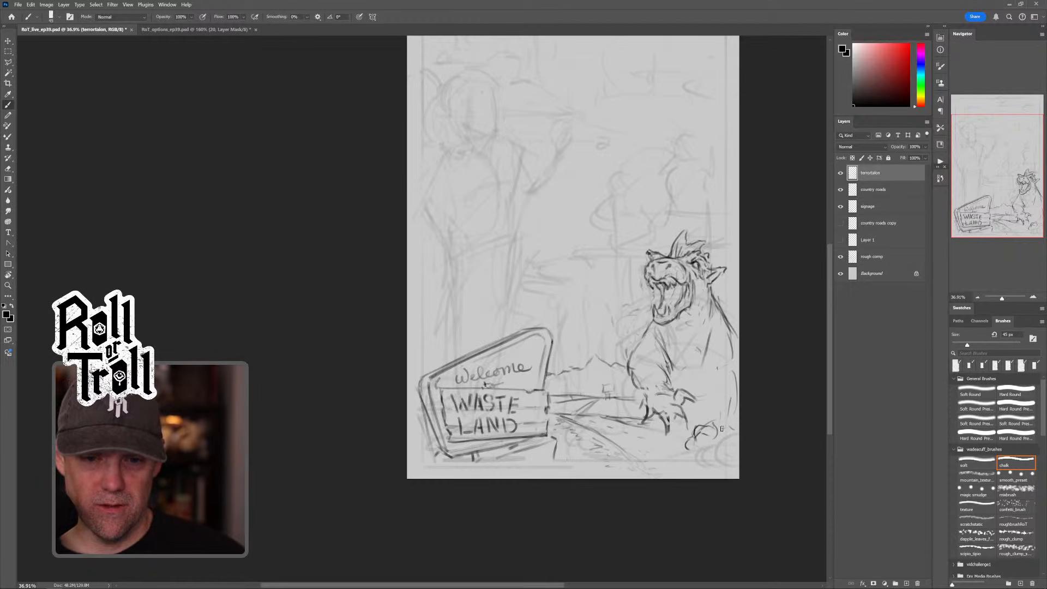
key("grave")
mouse_move(708, 425)
left_mouse_down()
mouse_move(680, 445)
mouse_move(720, 419)
mouse_move(701, 455)
mouse_move(703, 424)
left_mouse_up()
key("grave")
Step: Reduce the brush to 30 px and redraw the curved claws on the creature's front hand
key("bracketleft")
key("bracketleft")
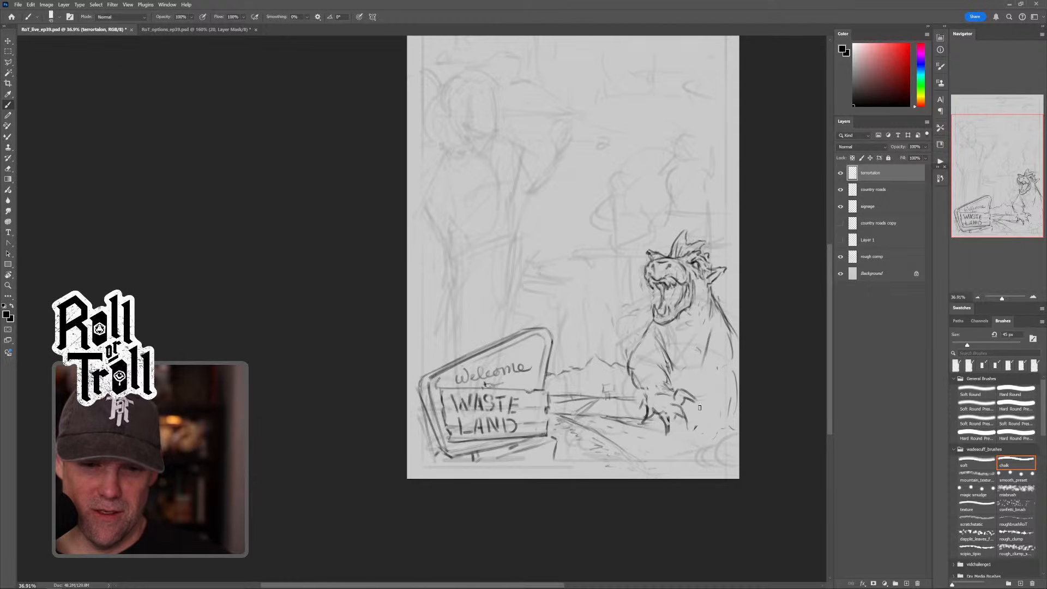
left_click_drag(683, 425, 687, 429)
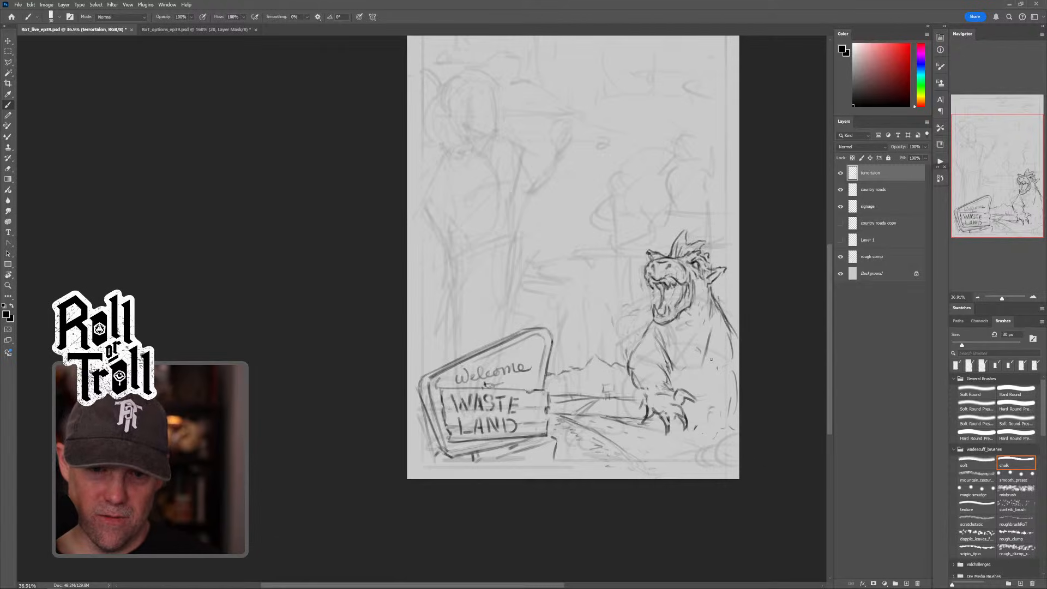
Step: Draw the creature's second arm reaching down to a clawed hand at the page's lower edge, tidying lines in Clear mode
mouse_move(711, 358)
left_mouse_down()
mouse_move(712, 396)
mouse_move(719, 369)
mouse_move(688, 451)
left_mouse_up()
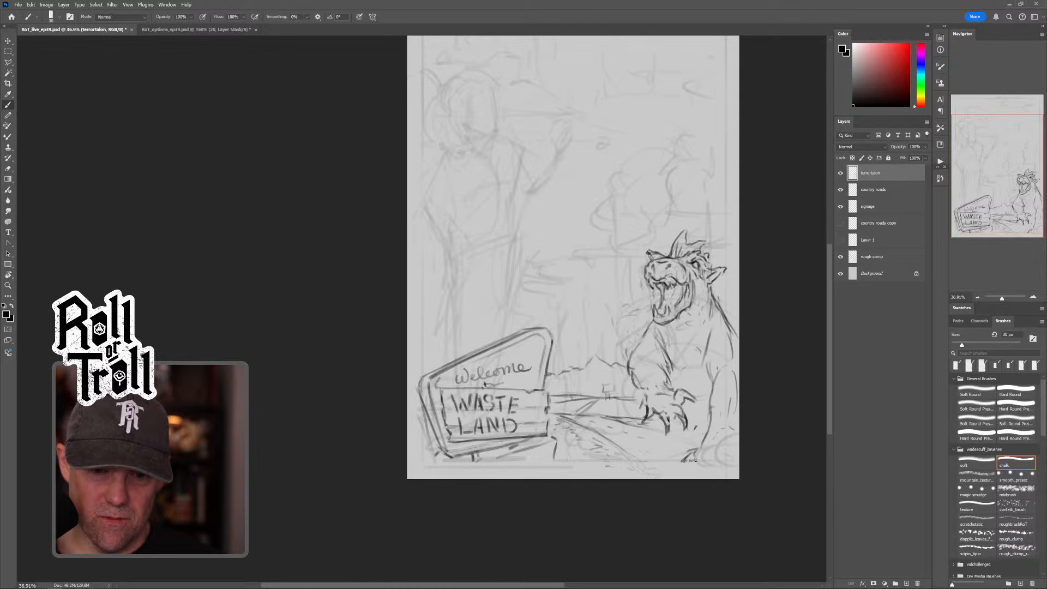
left_click_drag(683, 448, 678, 464)
left_click_drag(715, 460, 721, 465)
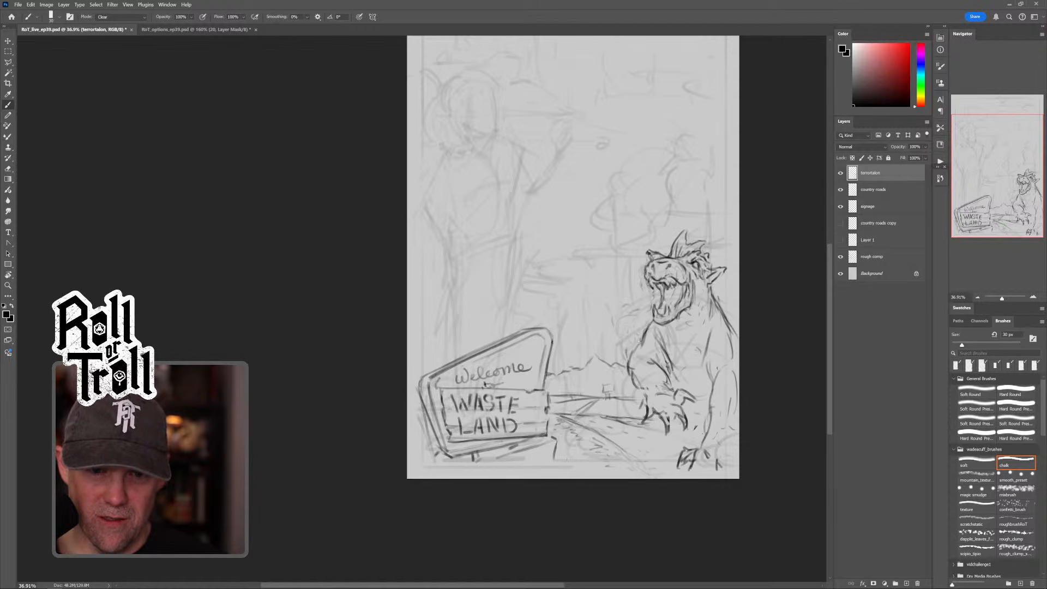
key("shift+alt+r")
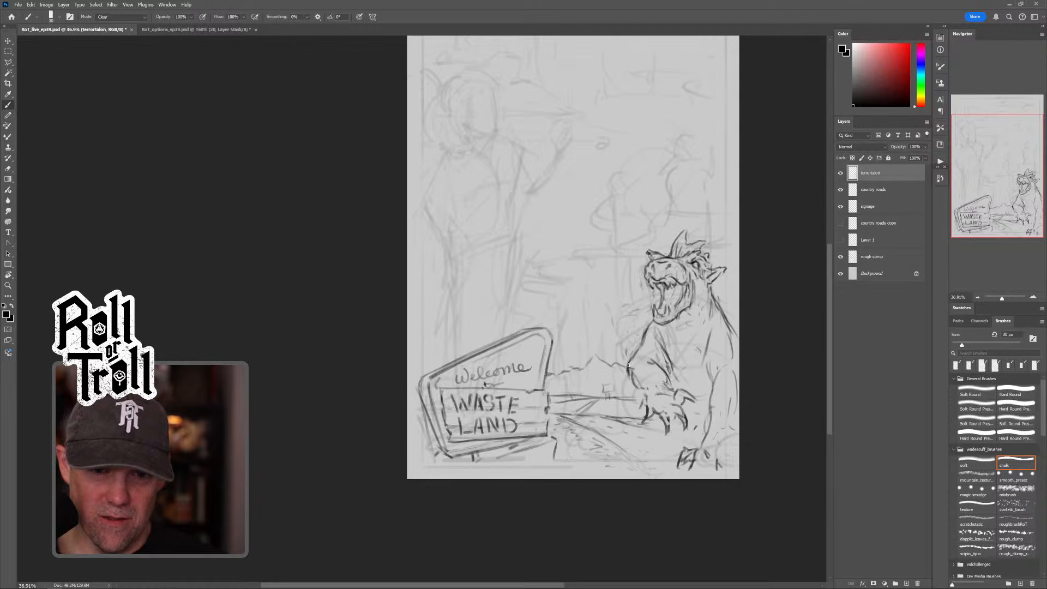
key("shift+alt+n")
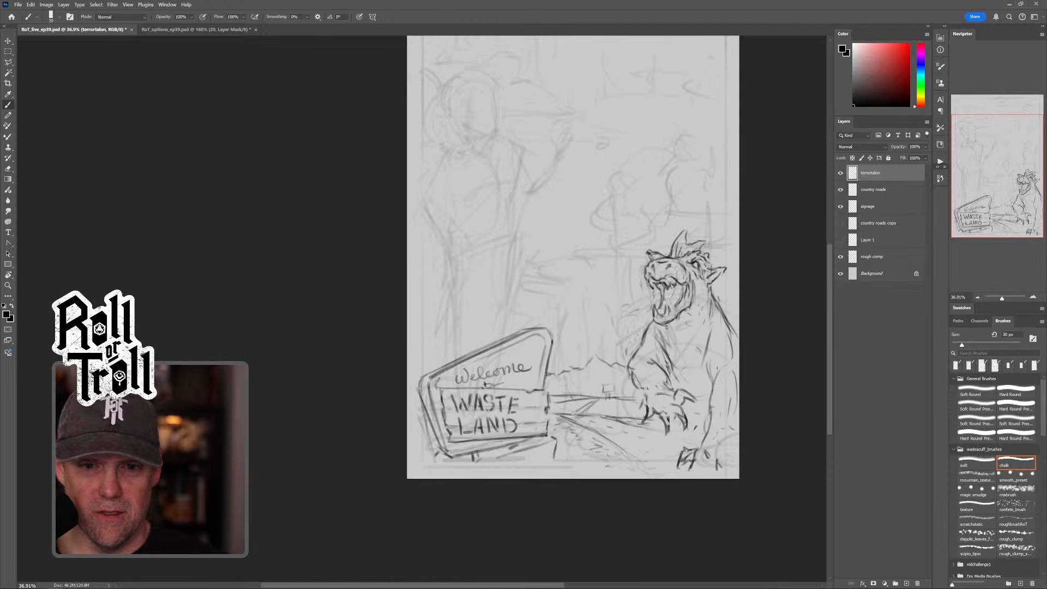
Step: Sketch the creature's chest and belly contours and refine its lowered arm and clawed hand, tidying stray lines in Clear mode
left_click_drag(667, 327, 681, 361)
left_click_drag(717, 317, 684, 372)
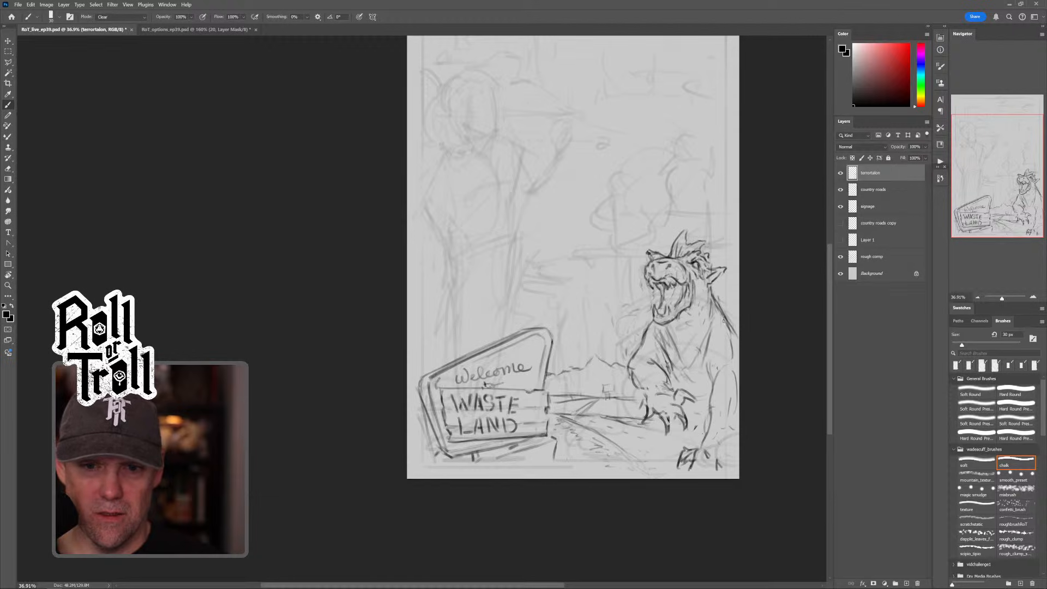
key("shift+alt+r")
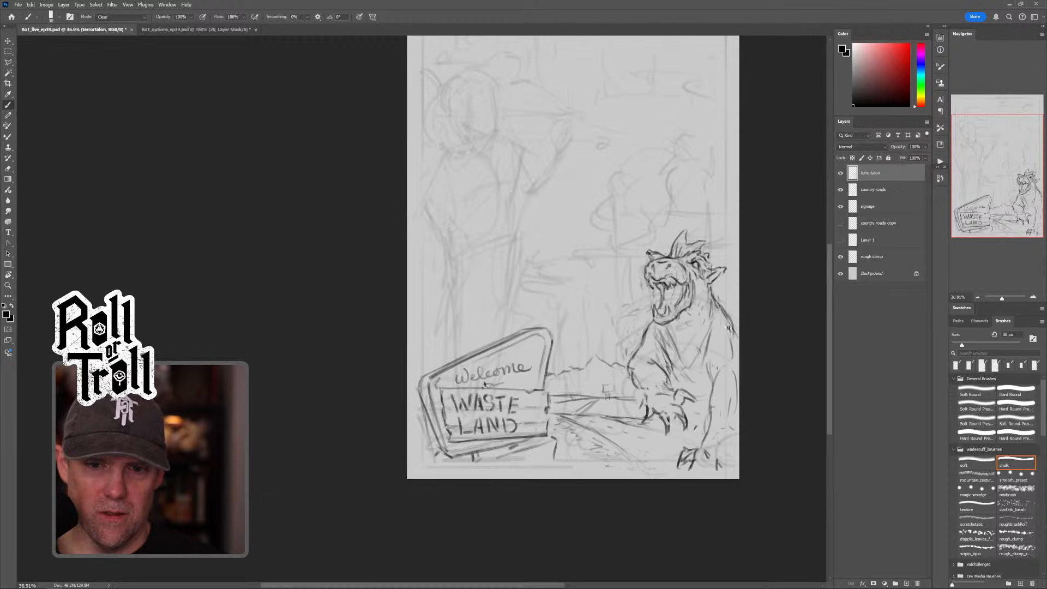
key("shift+alt+n")
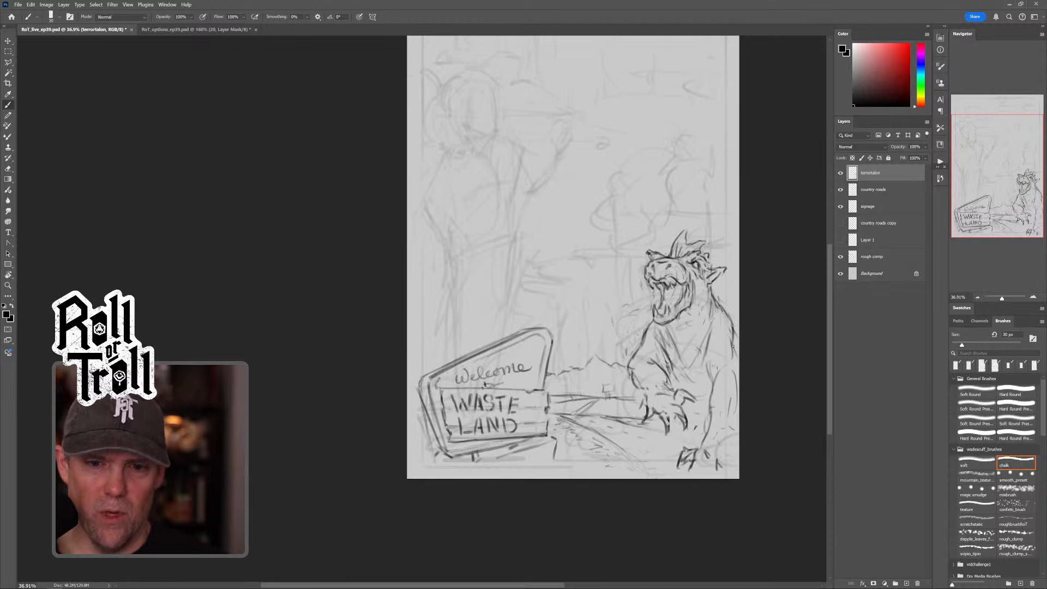
left_click_drag(710, 347, 710, 375)
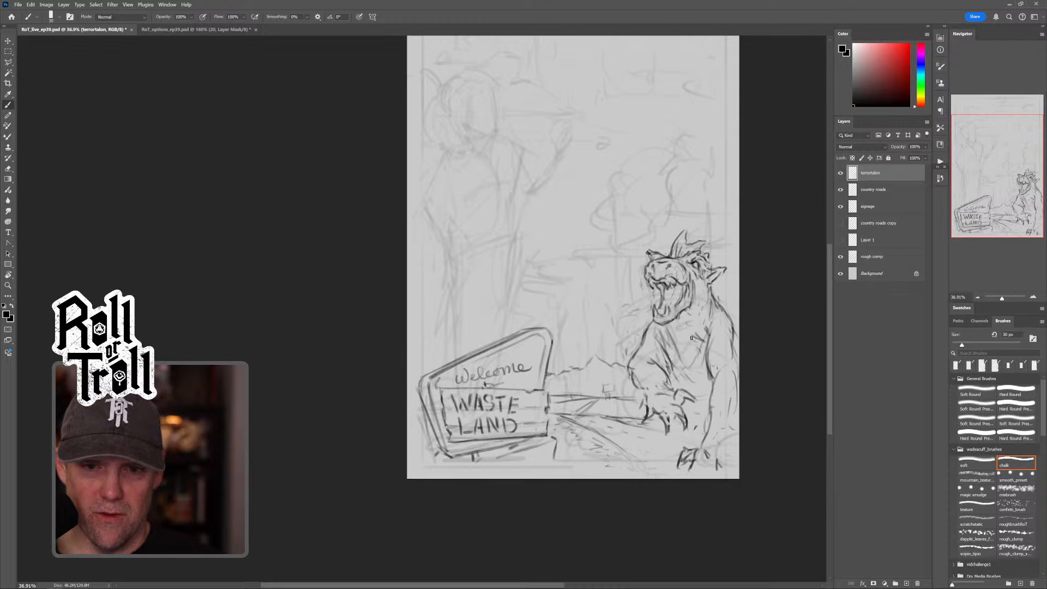
mouse_move(709, 386)
left_mouse_down()
mouse_move(737, 370)
mouse_move(726, 442)
mouse_move(736, 431)
mouse_move(722, 469)
left_mouse_up()
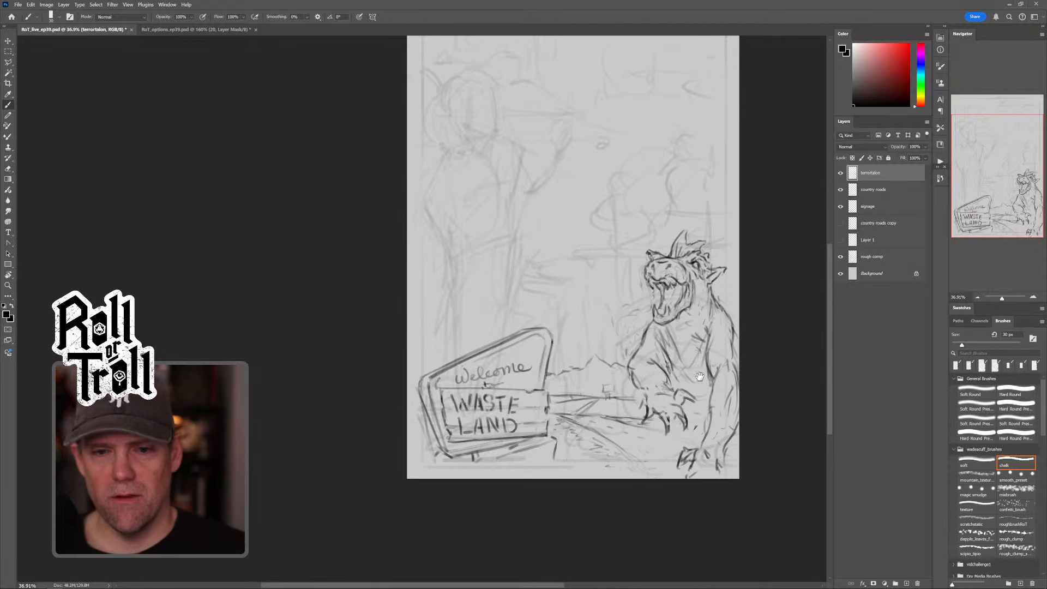
Step: Shade the inside of the creature's open mouth dark and clean up around the teeth in Clear mode, returning the brush to Normal
left_click_drag(669, 338, 611, 324)
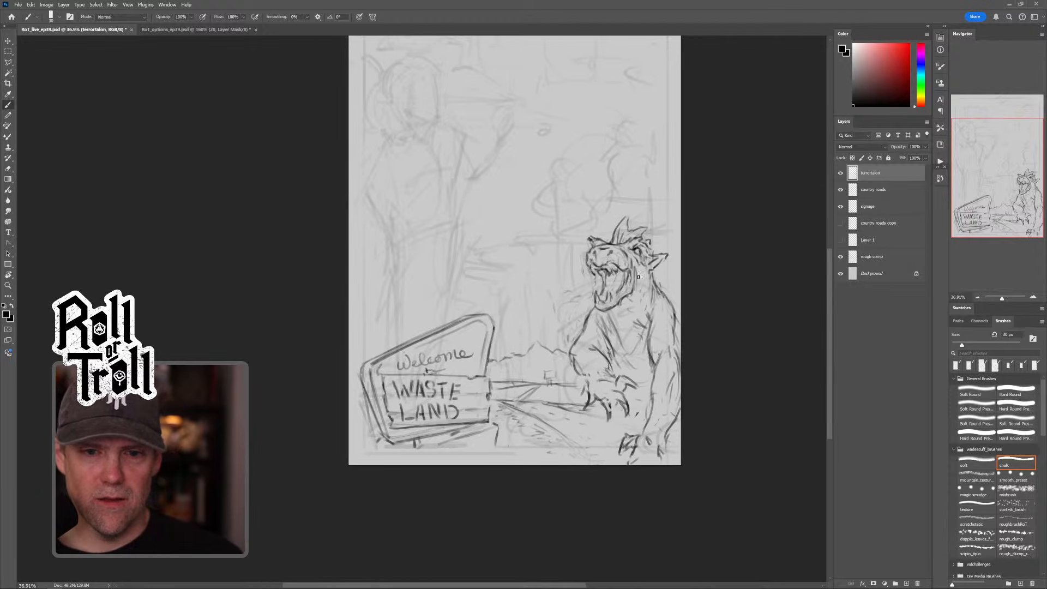
key("shift+alt+r")
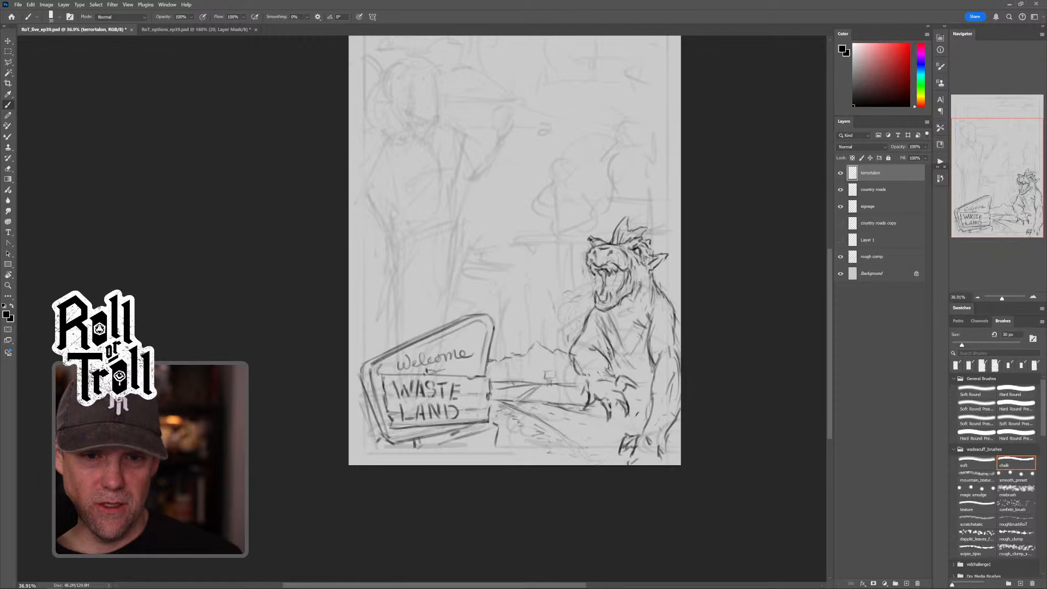
key("shift+alt+r")
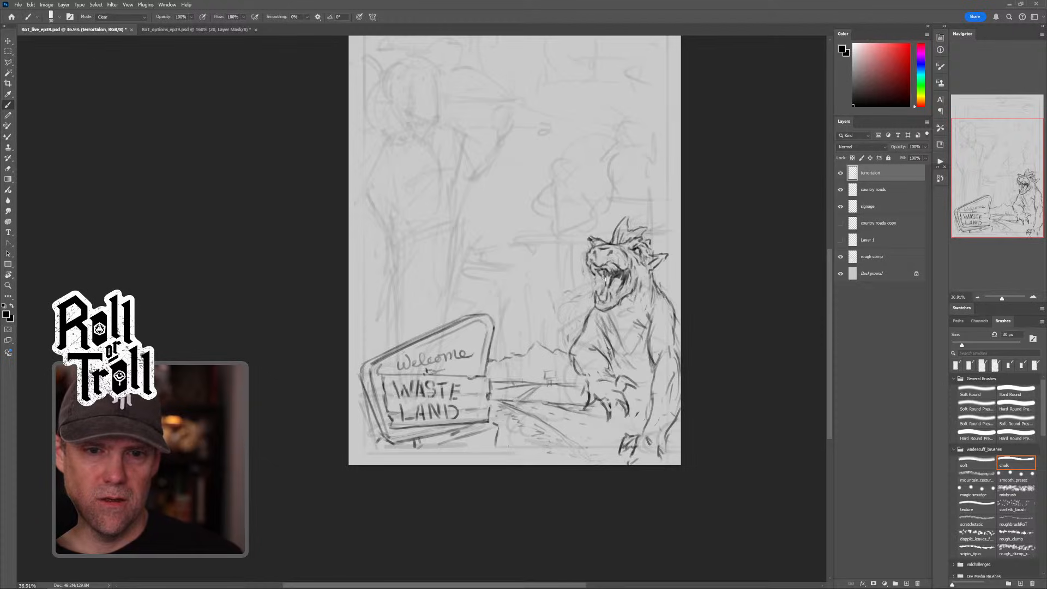
key("shift+alt+n")
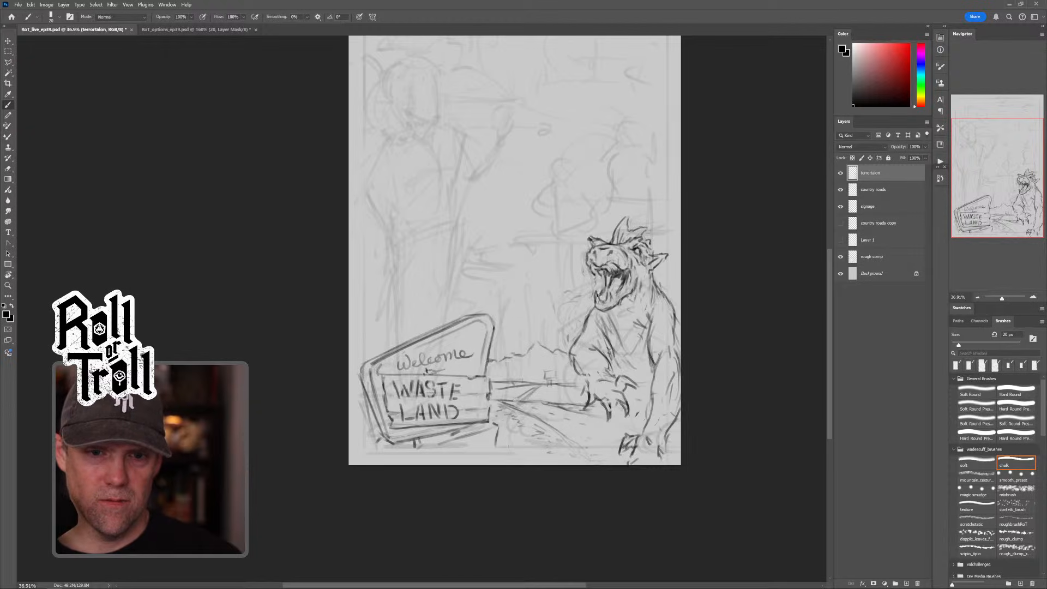
Step: Mirror the canvas view horizontally and hide the rough comp layer
key("shift+h")
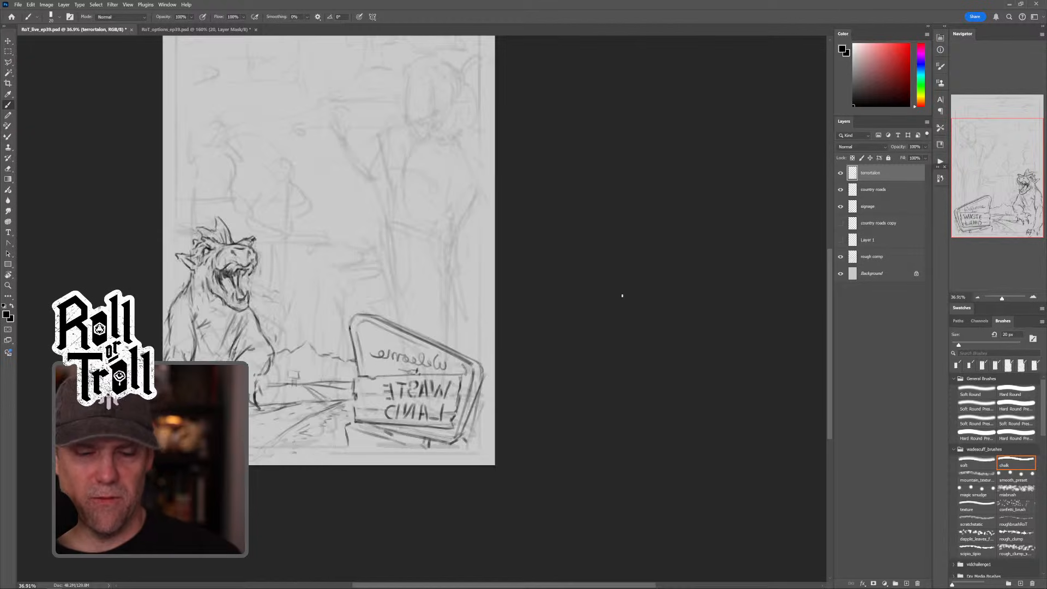
left_click_drag(541, 284, 831, 289)
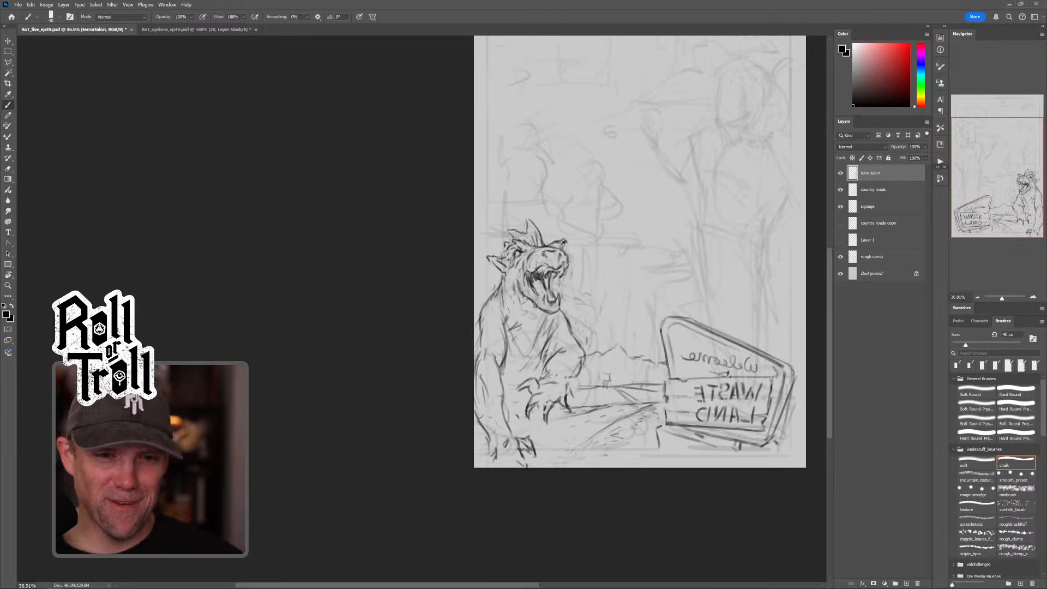
key("shift+alt+r")
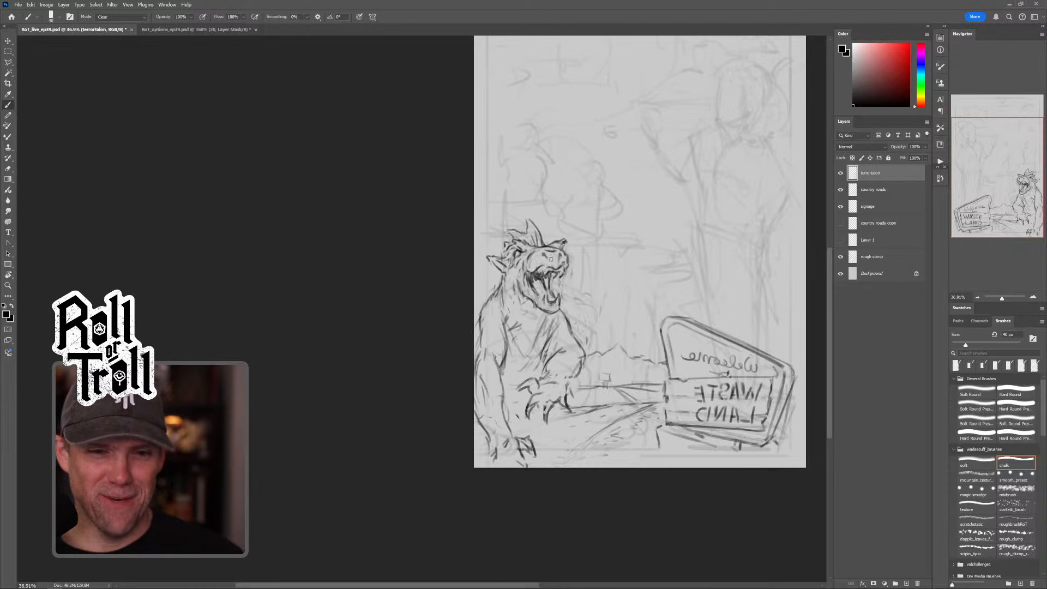
left_click(841, 256)
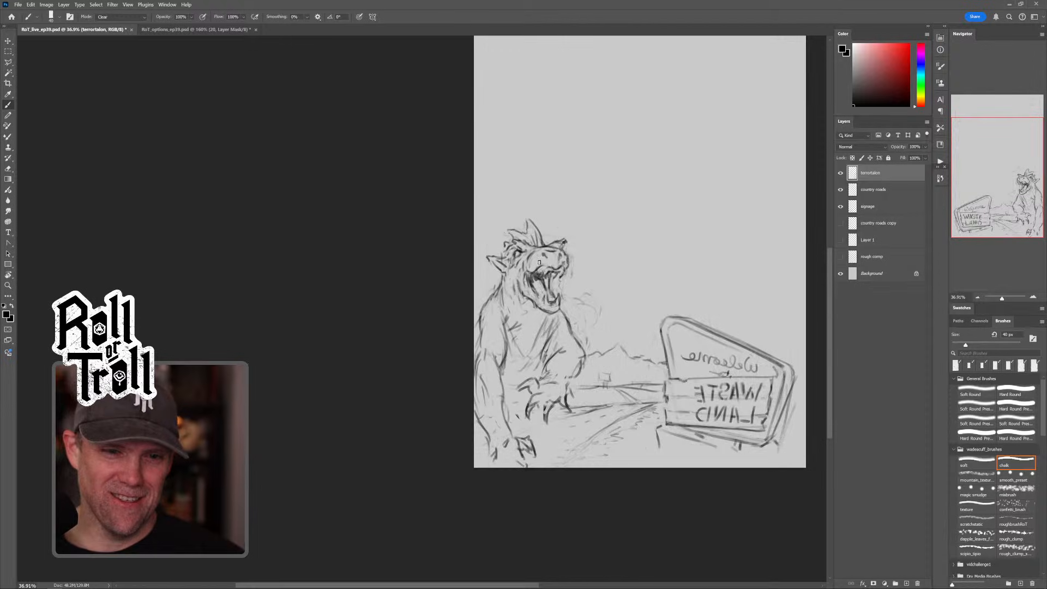
Step: Refine the creature's snout and neck lines on the terrortalon layer with the chalk brush at 30 px, clearing and redrawing strokes
key("shift+alt+n")
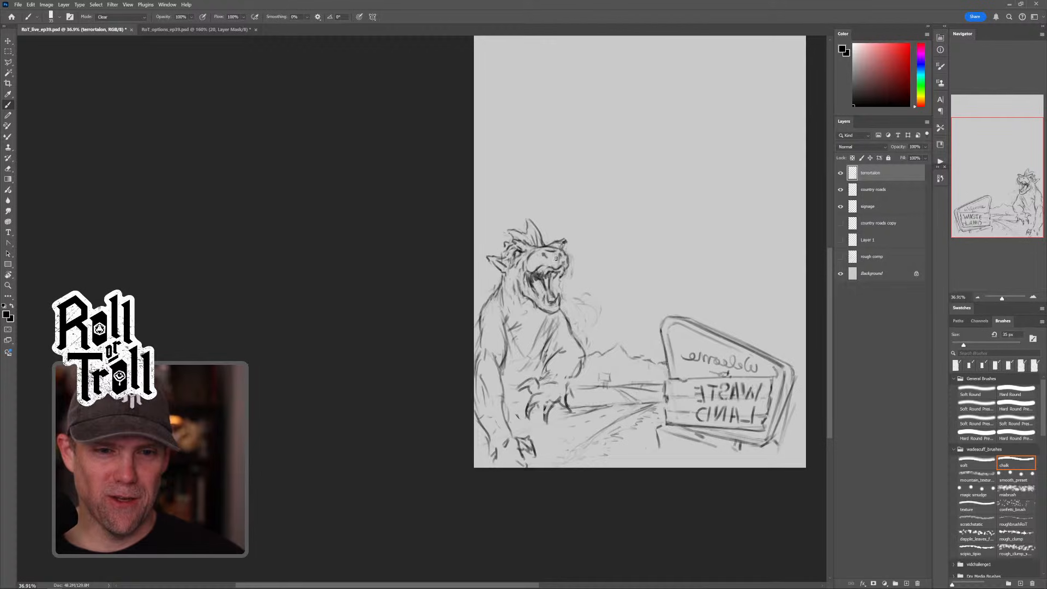
key("shift+alt+n")
key("bracketleft")
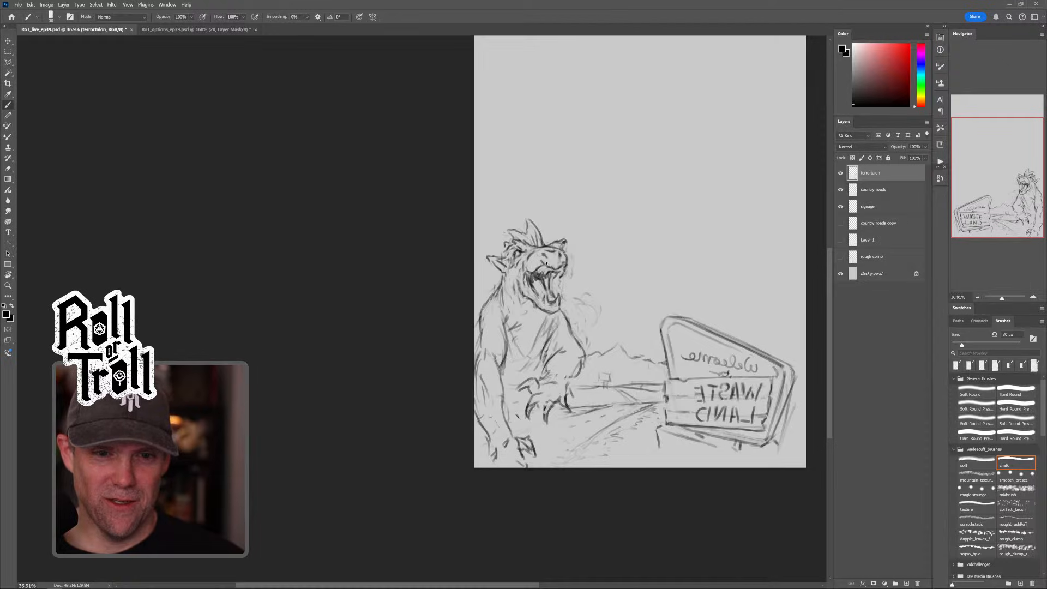
key("shift+alt+r")
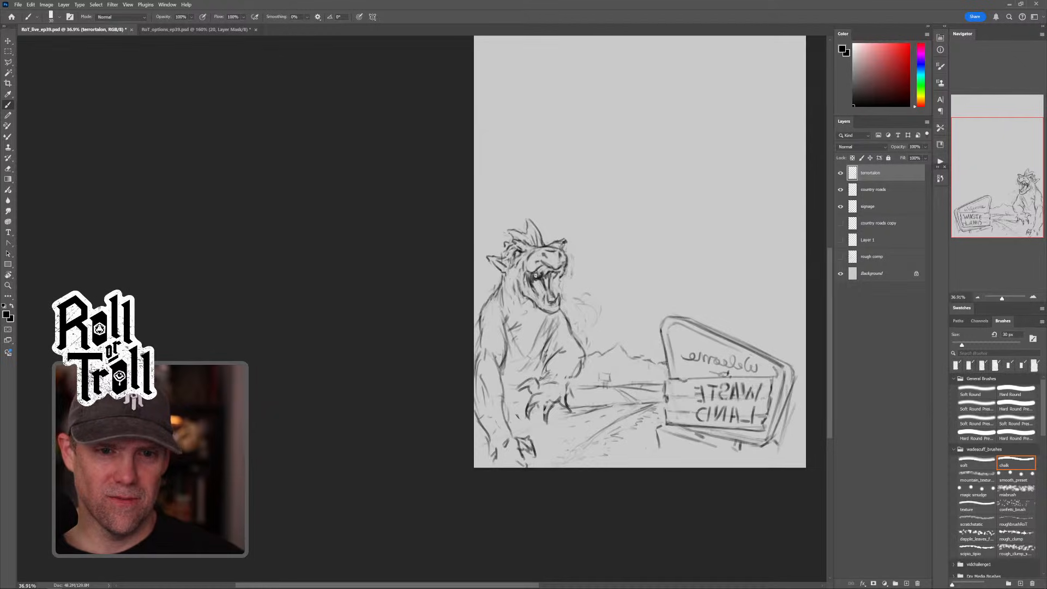
key("shift+alt+r")
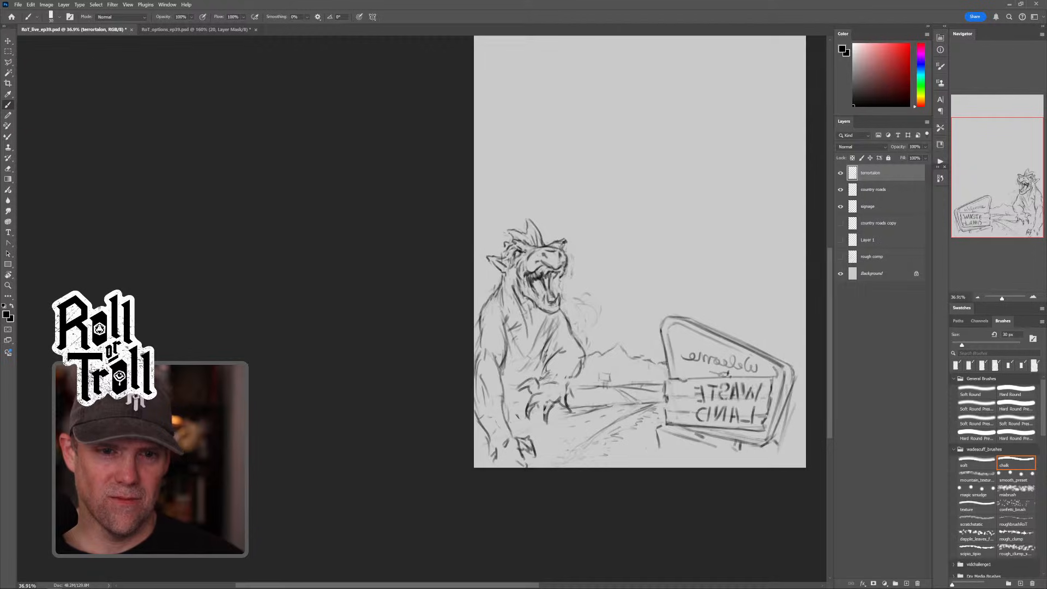
Step: Clear the lines around the creature's eye and redraw them as a heavy brow running towards the snout
key("shift+alt+n")
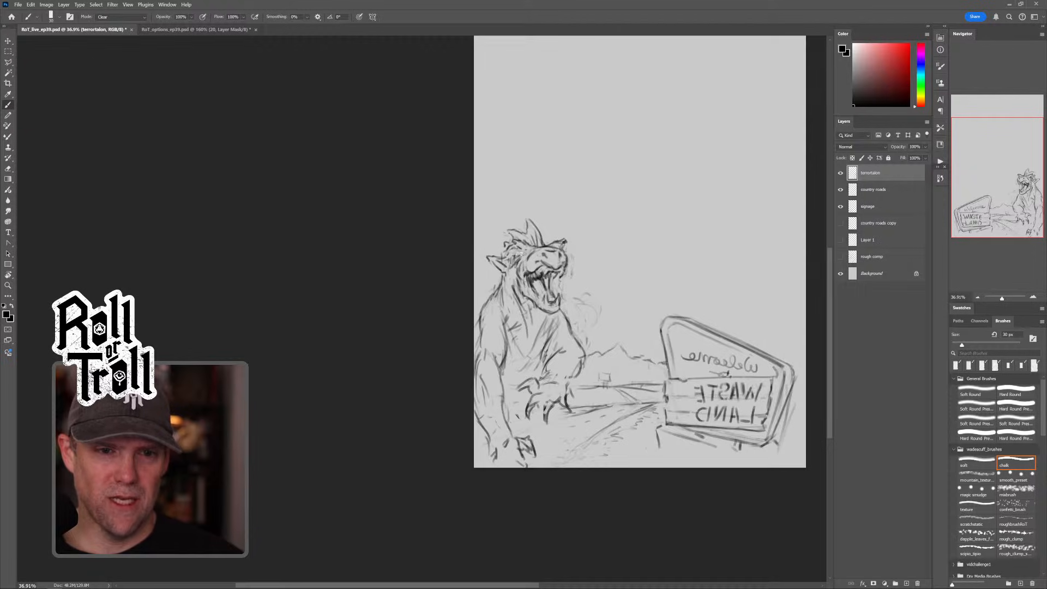
key("shift+alt+r")
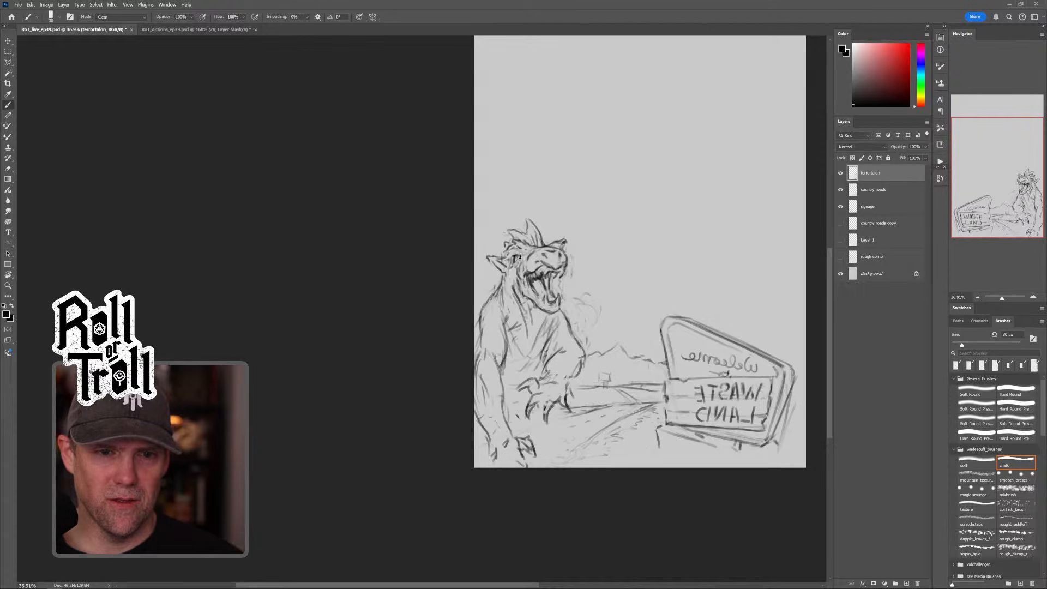
key("shift+alt+n")
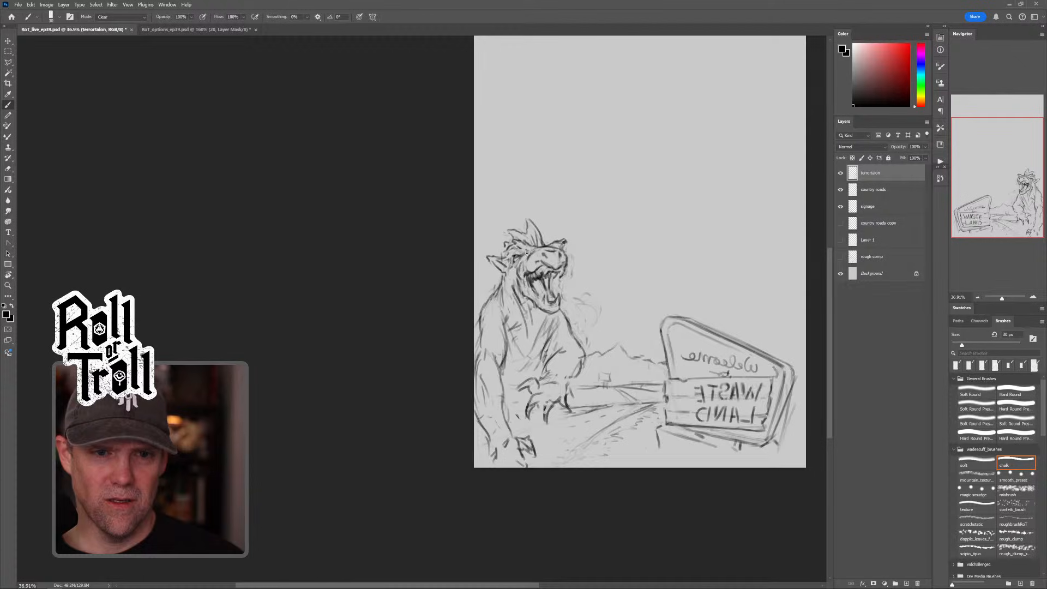
key("shift+alt+n")
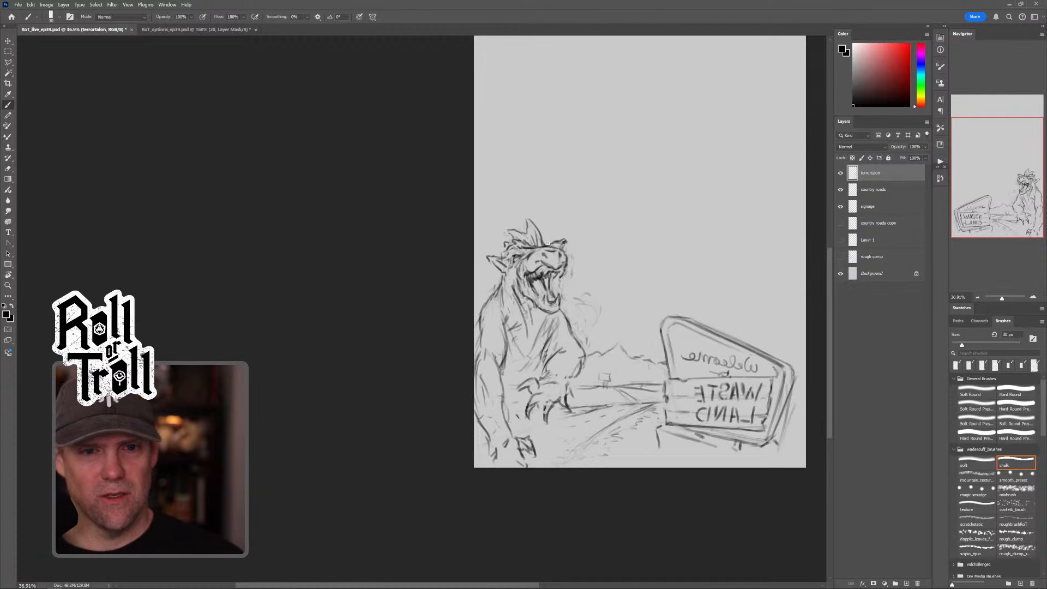
key("shift+alt+r")
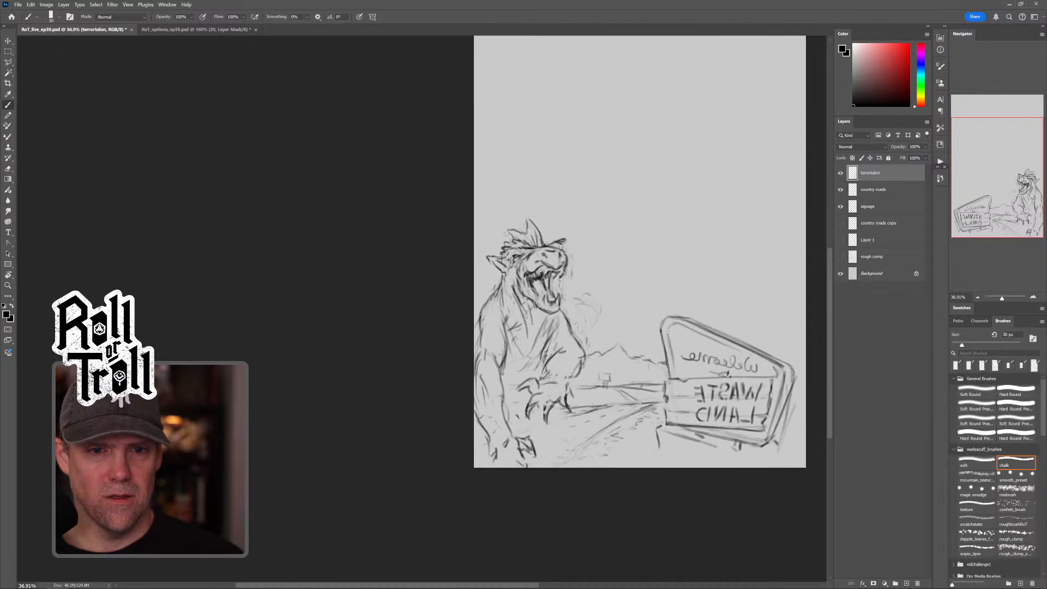
key("shift+alt+n")
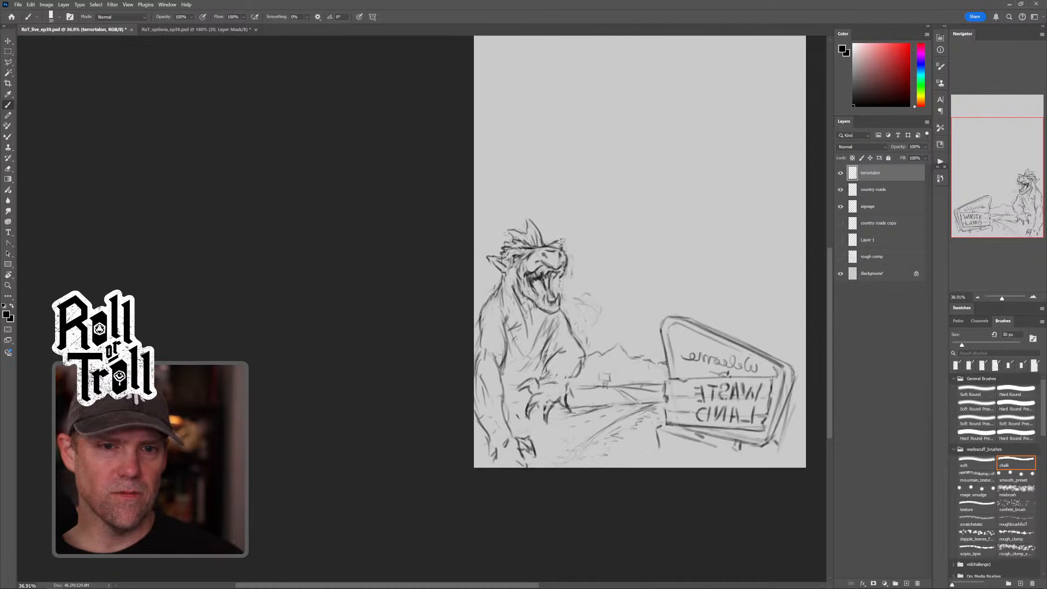
Step: Strengthen the outline of the creature's snout tip and add sketch strokes along its throat and shoulder
left_click_drag(563, 248, 562, 271)
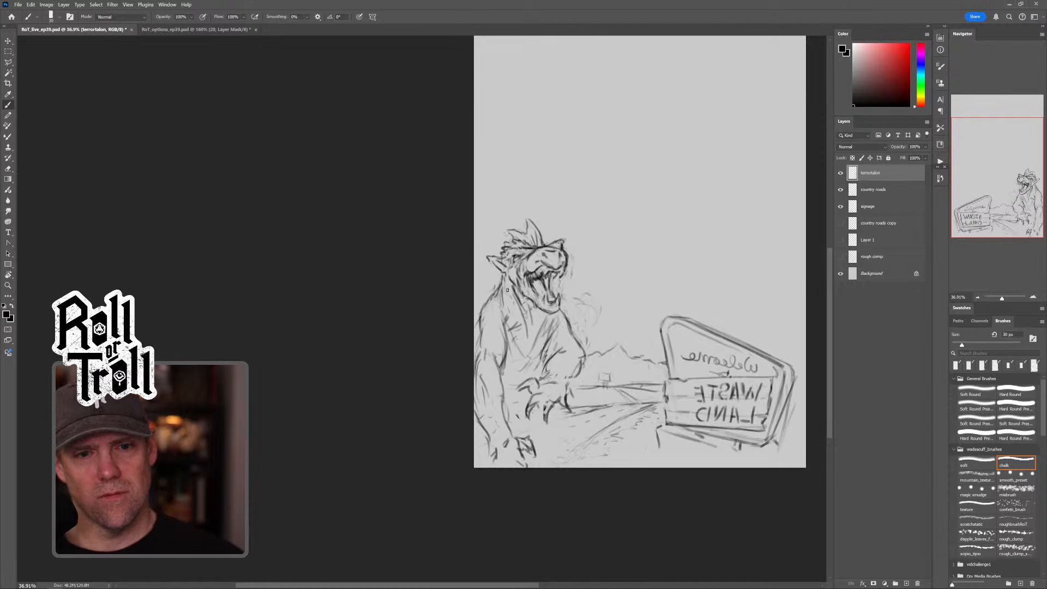
key("shift+alt+r")
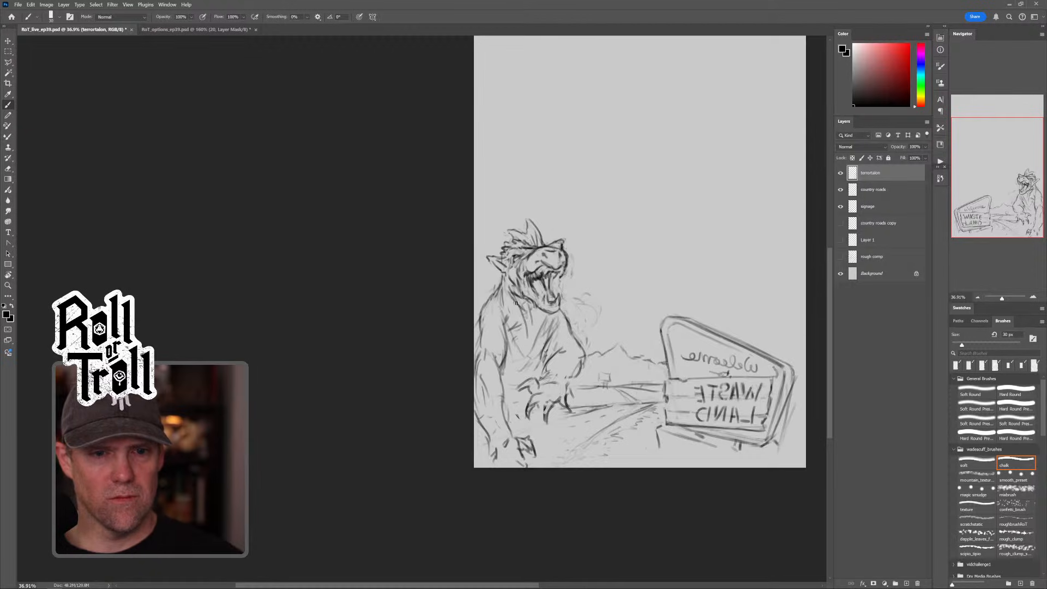
left_click_drag(522, 306, 519, 313)
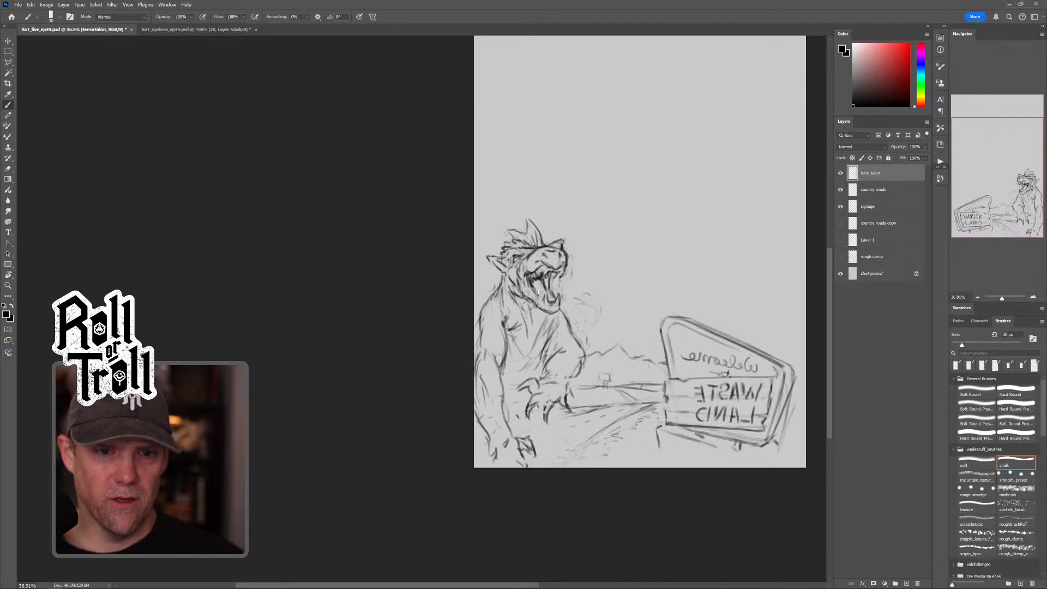
Step: Enlarge the chalk brush to 125 px and leave it in Normal mode
key("shift+alt+r")
key("bracketright")
key("bracketright")
key("bracketright")
key("bracketright")
key("bracketright")
key("bracketright")
key("bracketright")
key("bracketright")
key("bracketright")
key("bracketright")
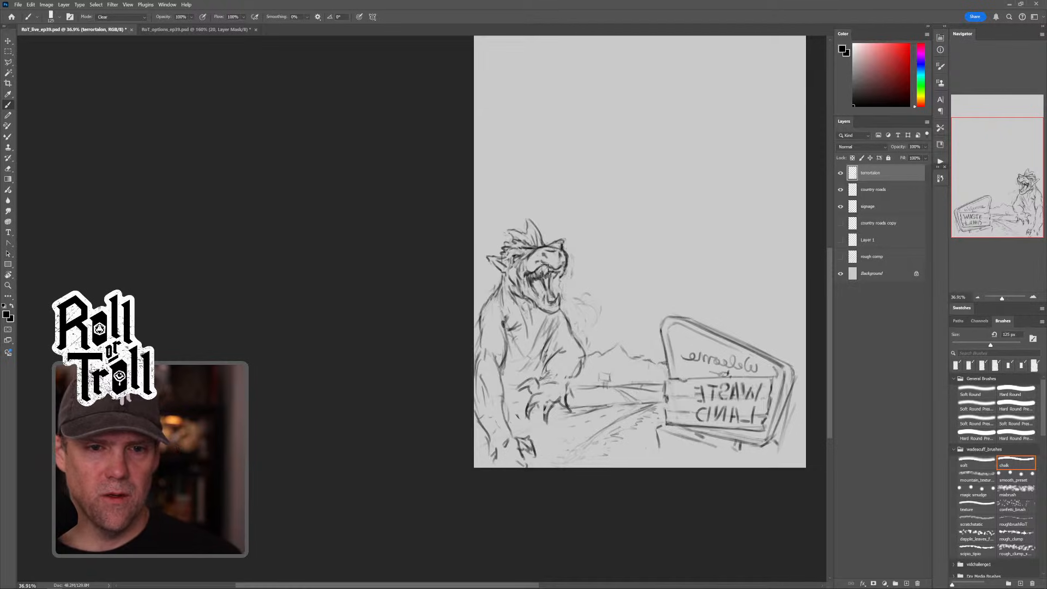
mouse_move(540, 280)
left_mouse_down()
mouse_move(517, 243)
mouse_move(558, 238)
mouse_move(567, 286)
left_mouse_up()
key("shift+alt+n")
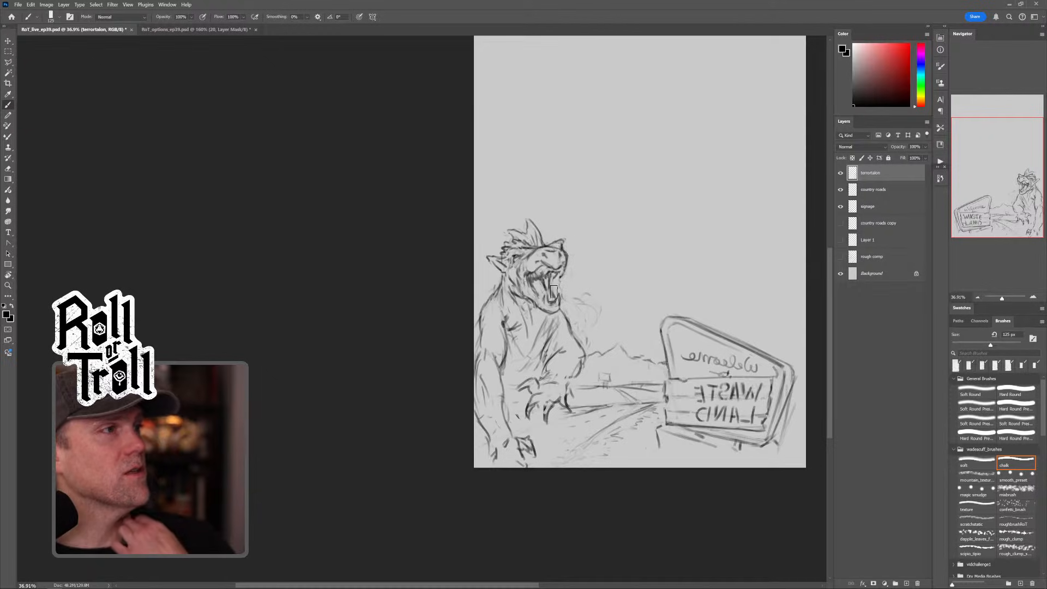
Step: Switch to the RoT_options_ep39.psd document, show the whole option table and select the layer mask of group 13
left_click(159, 30)
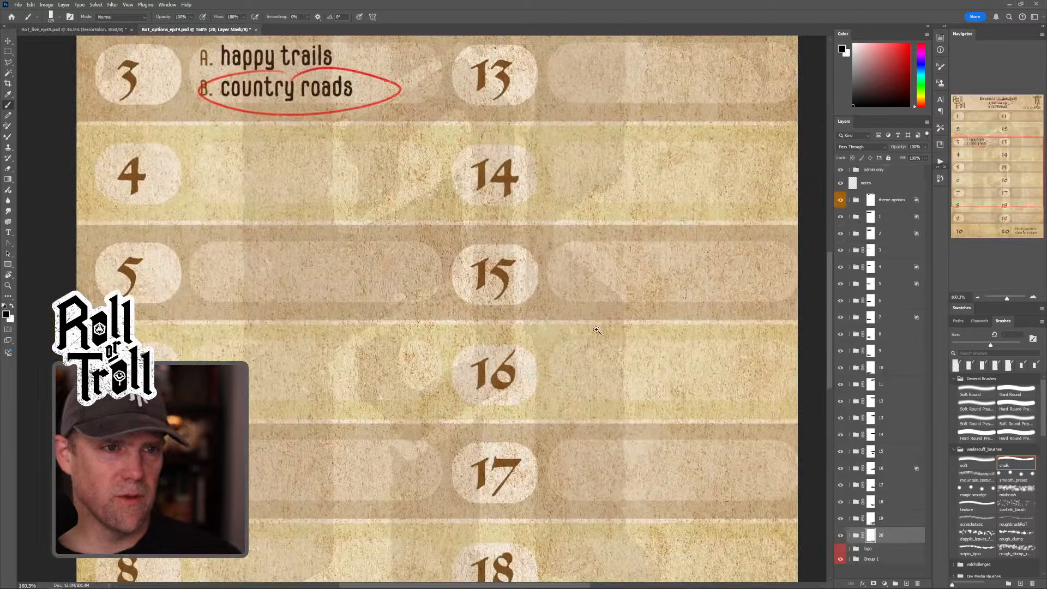
key("z")
mouse_move(606, 337)
left_mouse_down()
mouse_move(574, 355)
mouse_move(549, 279)
mouse_move(524, 311)
left_mouse_up()
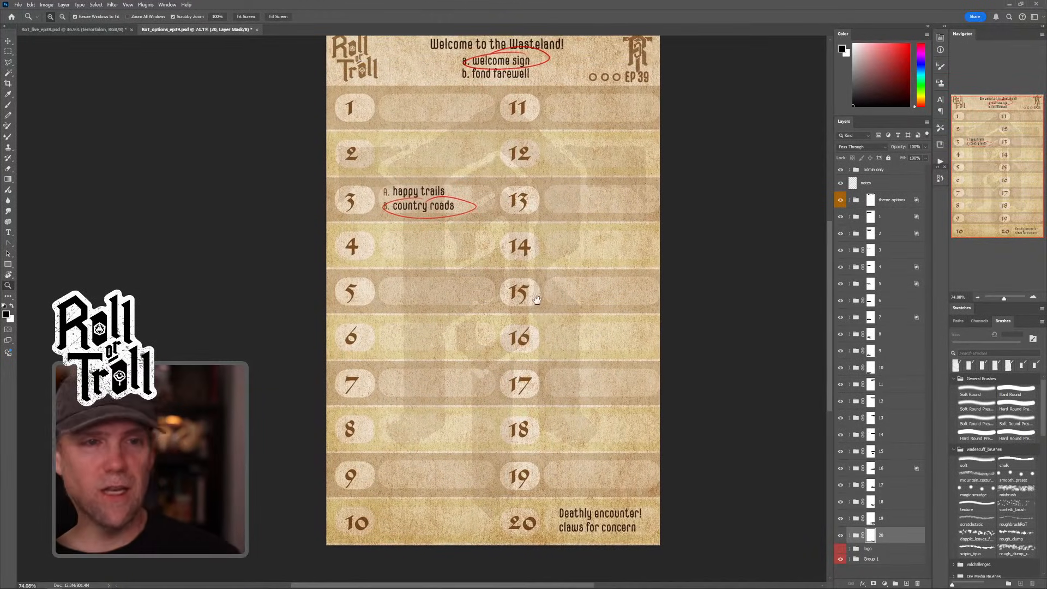
key("b")
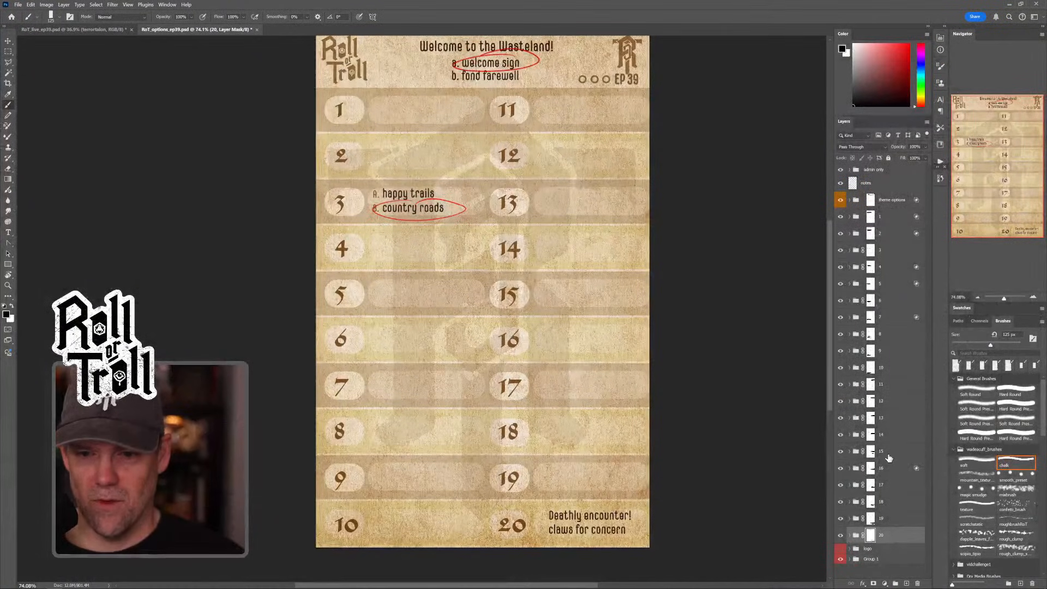
left_click(887, 453)
left_click(888, 420)
Step: Paint on group 13's layer mask to reveal options A and B in row 13 of the table
key("z")
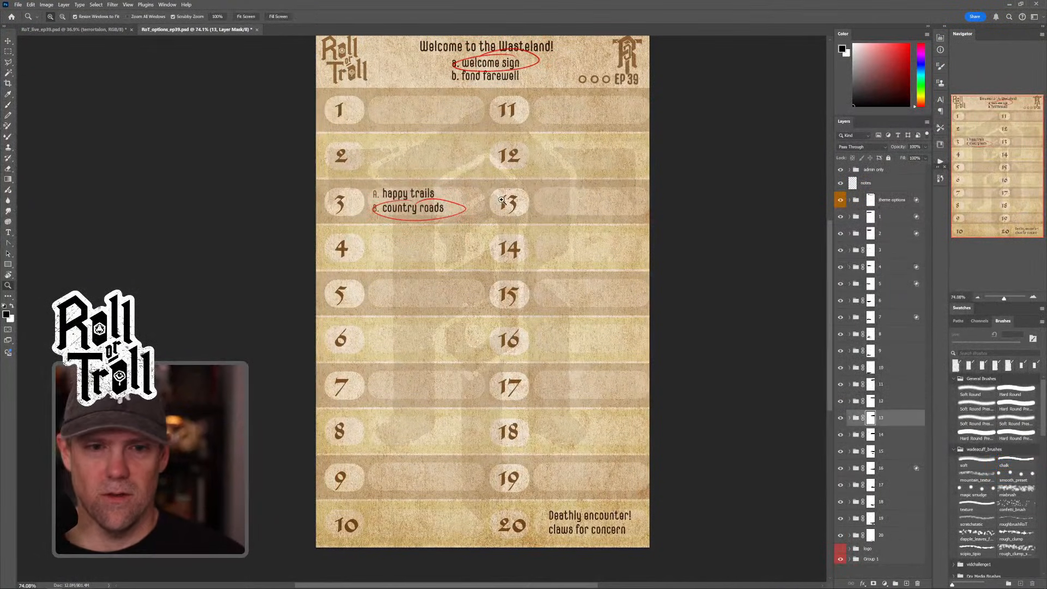
left_click_drag(516, 203, 503, 236)
key("b")
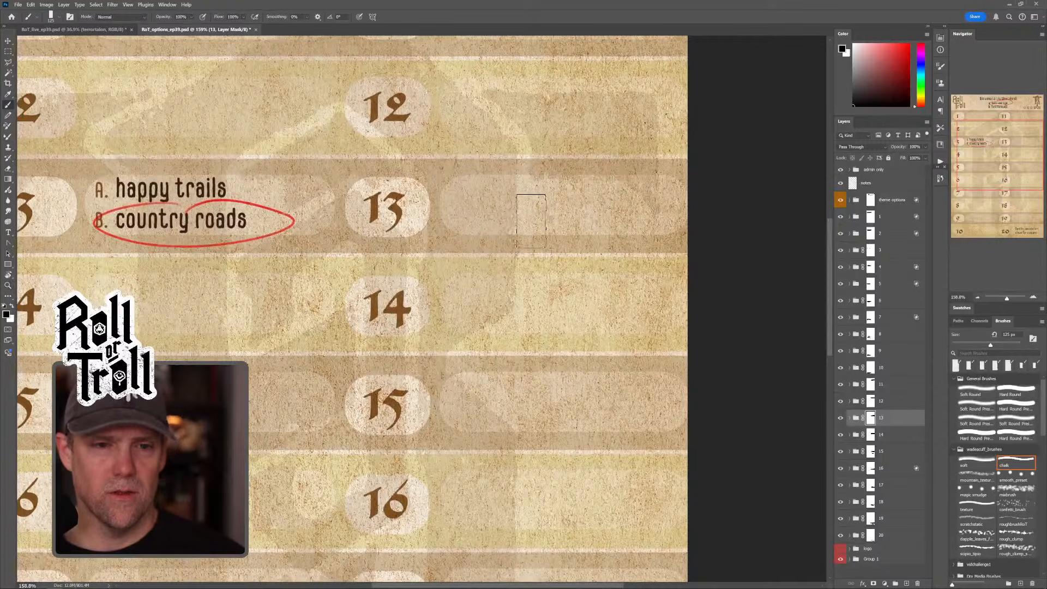
mouse_move(475, 188)
left_mouse_down()
mouse_move(570, 195)
mouse_move(463, 180)
mouse_move(689, 179)
mouse_move(648, 180)
left_mouse_up()
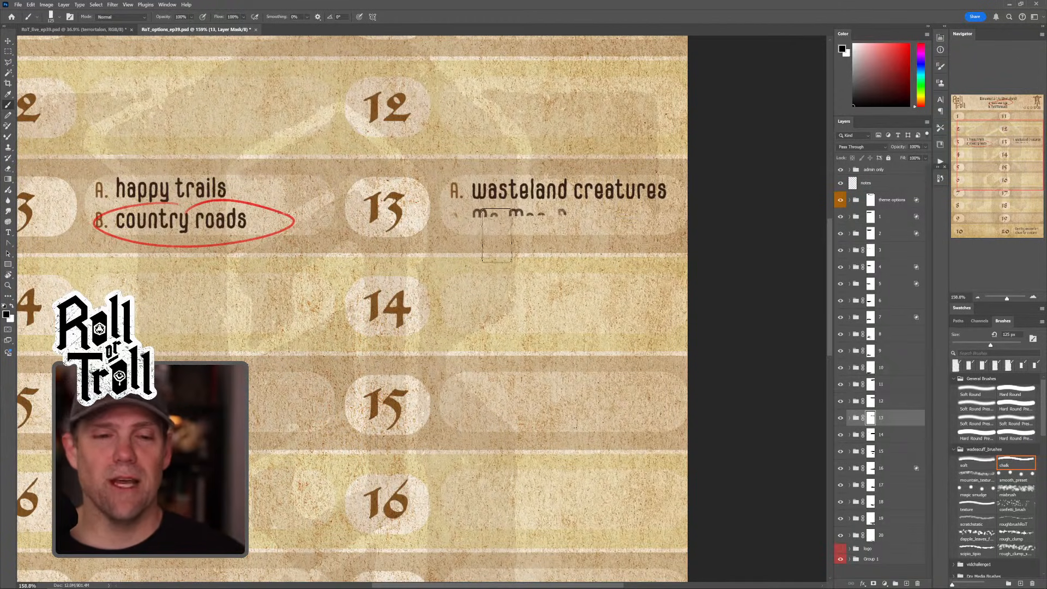
key("grave")
mouse_move(442, 232)
left_mouse_down()
mouse_move(599, 230)
mouse_move(450, 227)
left_mouse_up()
key("grave")
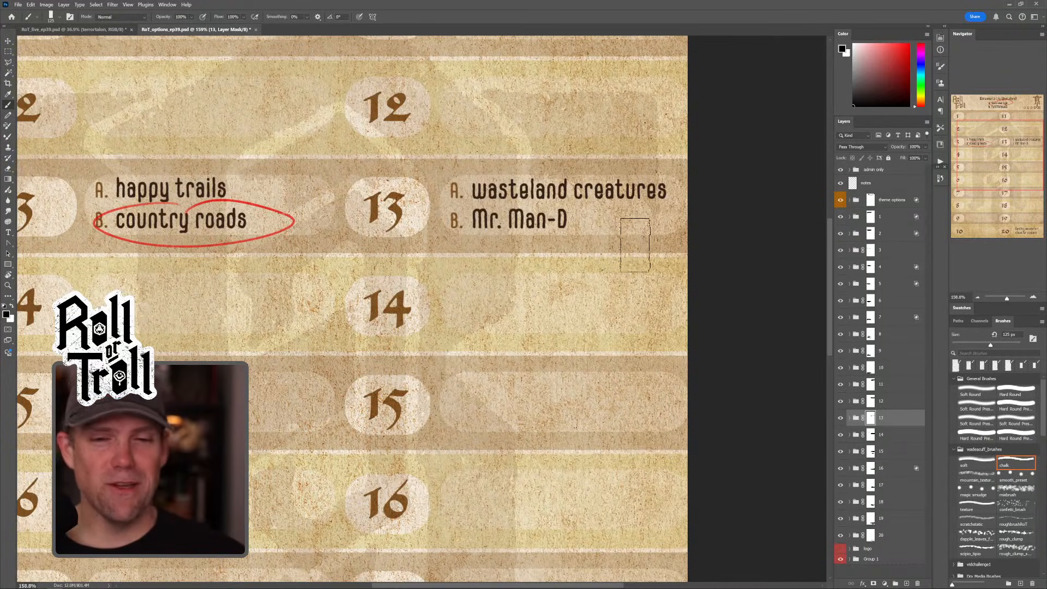
mouse_move(671, 267)
left_mouse_down()
mouse_move(649, 274)
mouse_move(629, 245)
mouse_move(605, 235)
mouse_move(614, 243)
mouse_move(603, 244)
mouse_move(616, 240)
left_mouse_up()
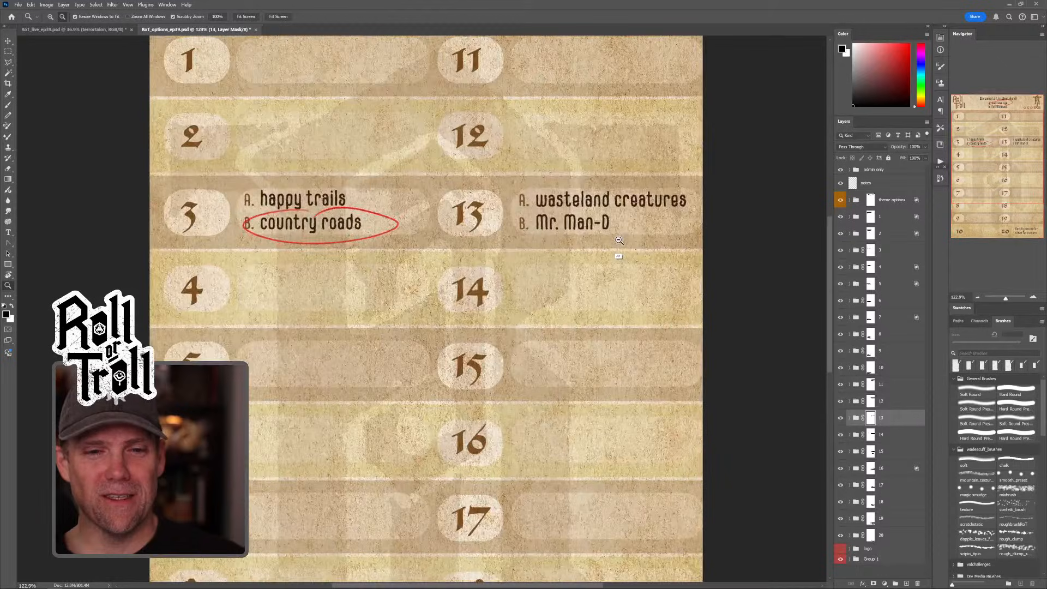
Step: Return to the RoT_live_ep39.psd document and flip the canvas view back to its normal orientation
left_click(64, 31)
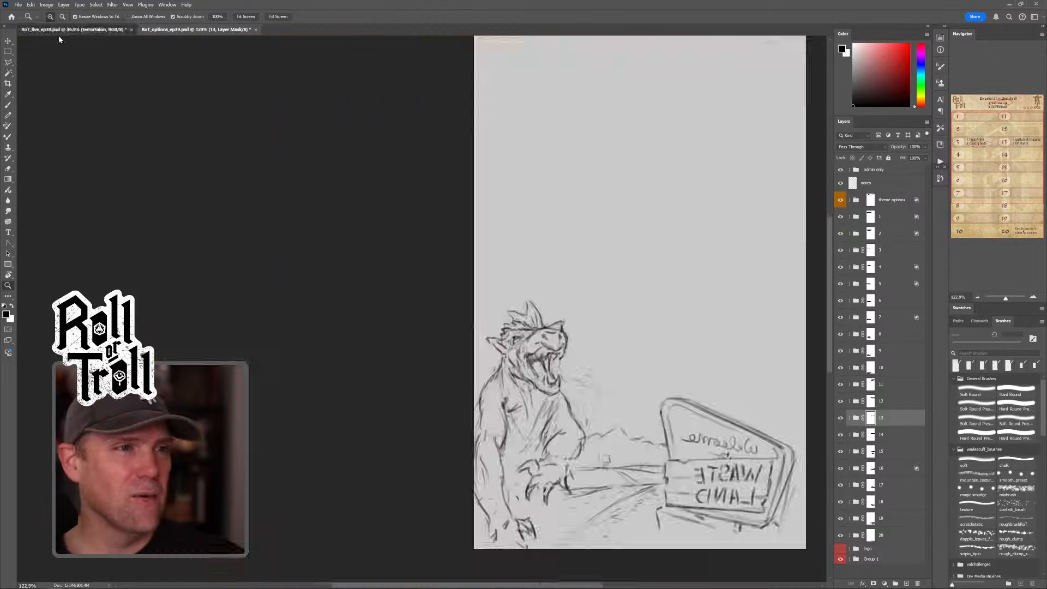
mouse_move(627, 351)
left_mouse_down()
mouse_move(567, 333)
mouse_move(569, 342)
mouse_move(692, 346)
left_mouse_up()
key("ctrl+alt+h")
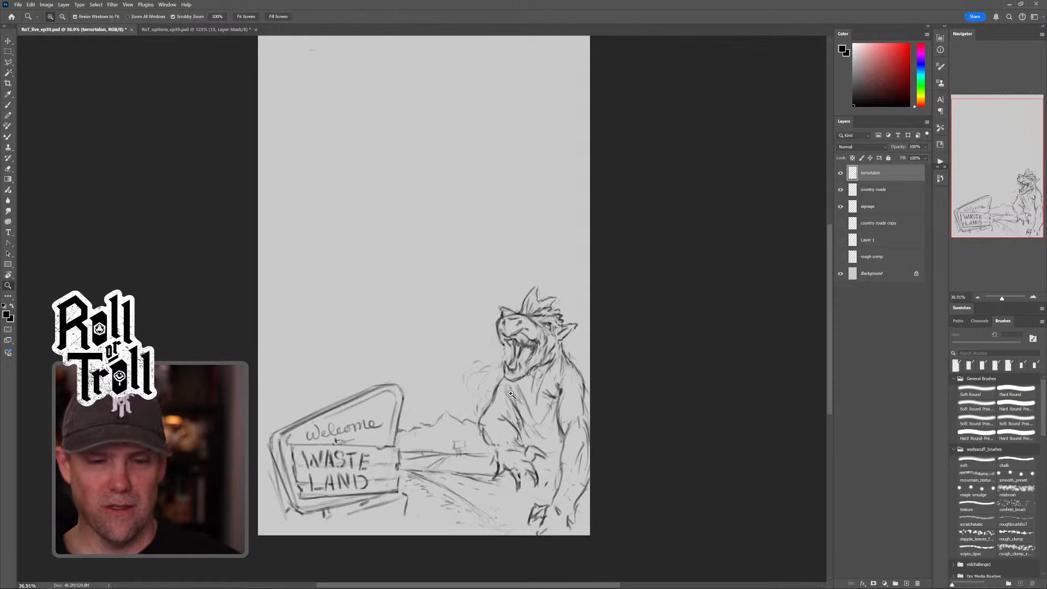
Step: Erase the faint circular marks in front of the creature's mouth with the chalk brush in Clear mode at 90 px
key("b")
key("bracketleft")
key("bracketleft")
key("bracketleft")
key("bracketleft")
key("bracketleft")
key("bracketleft")
key("bracketleft")
key("bracketleft")
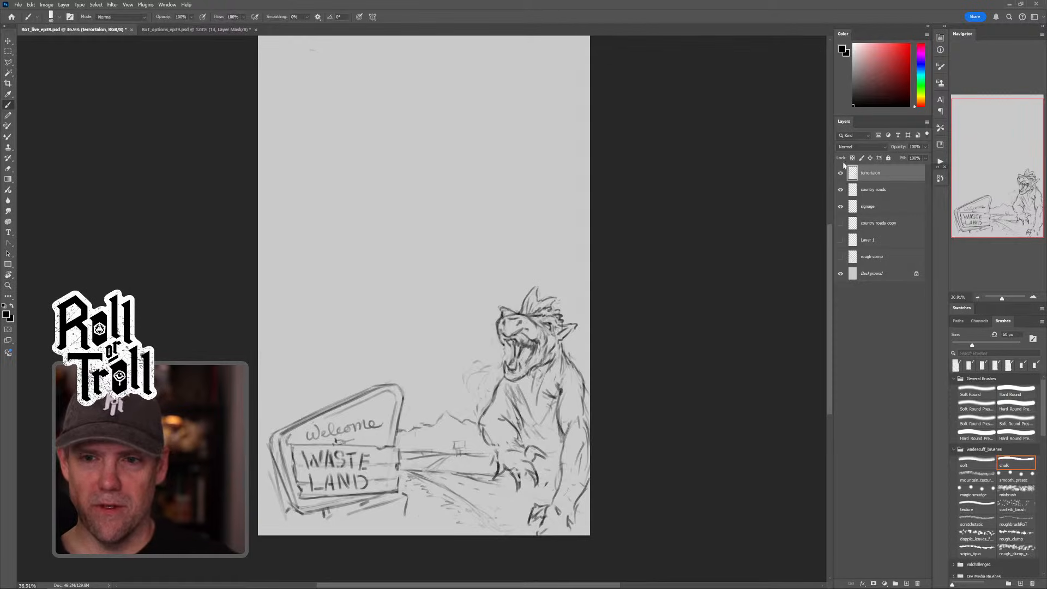
key("bracketright")
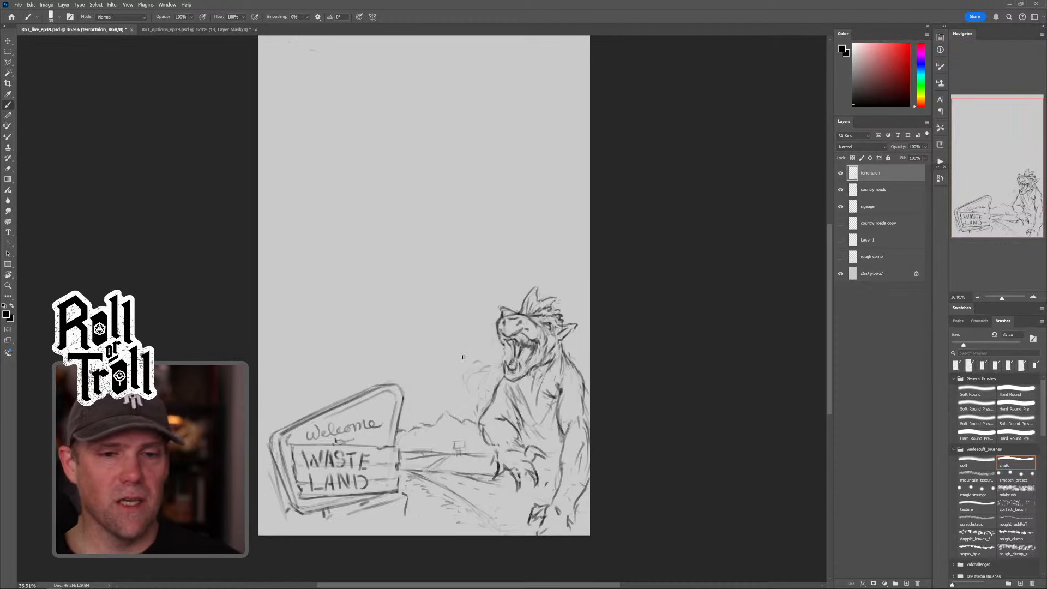
key("bracketright")
key("bracketright")
key("bracketright")
key("bracketright")
key("bracketright")
key("bracketright")
key("bracketright")
key("shift+alt+r")
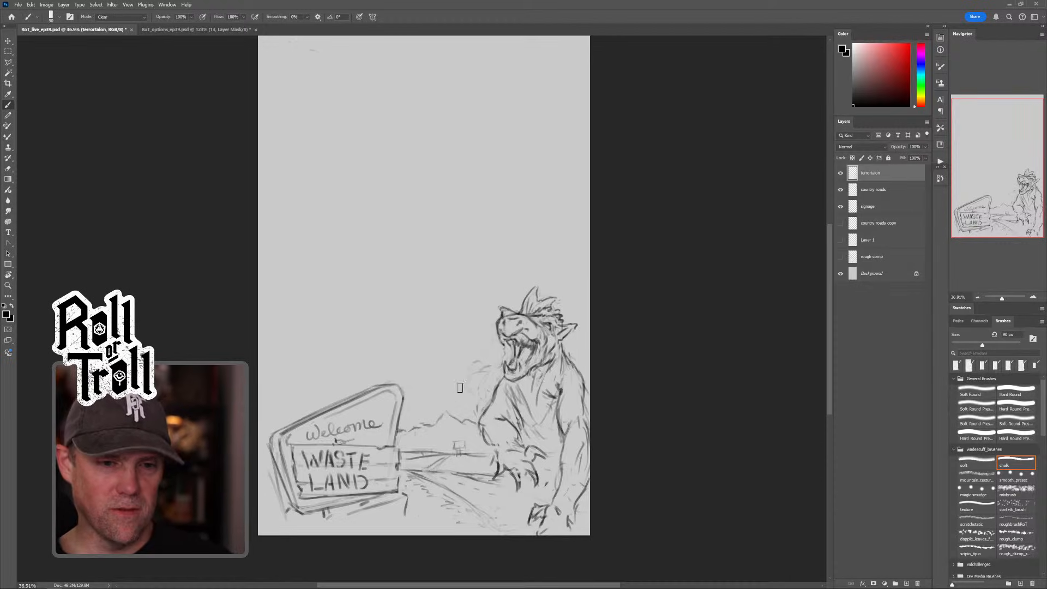
key("shift+alt+n")
Step: Duplicate the terrortalon layer beneath the original, hide the copy and make the original layer active
left_click_drag(877, 174, 847, 202)
left_click(840, 189)
left_click(870, 173)
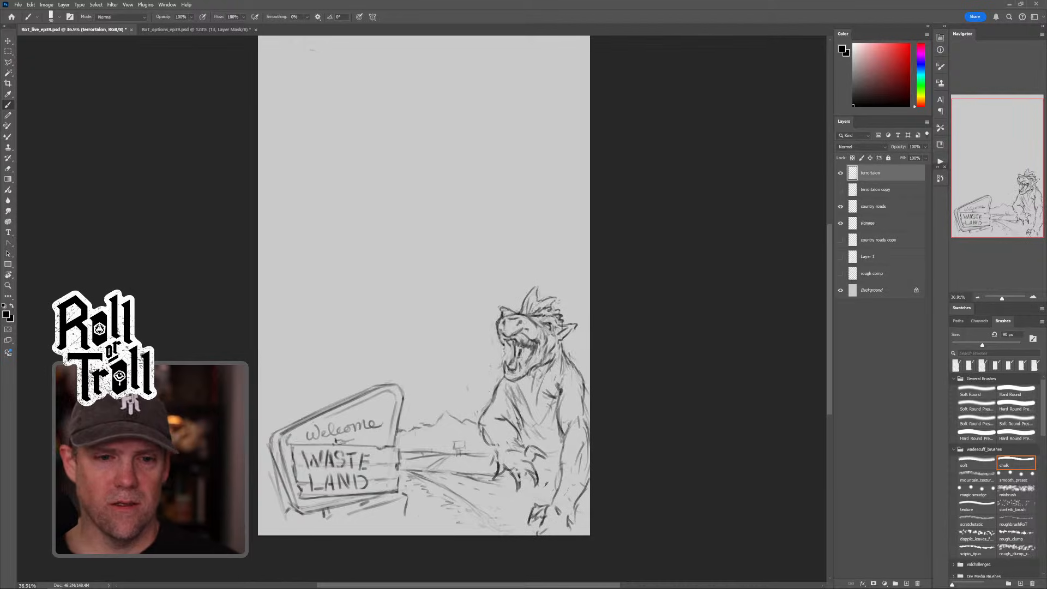
Step: Erase the outer outline of the creature's upper arm beside the hills, and reset the chalk brush to Normal mode at 30 px
key("shift+alt+r")
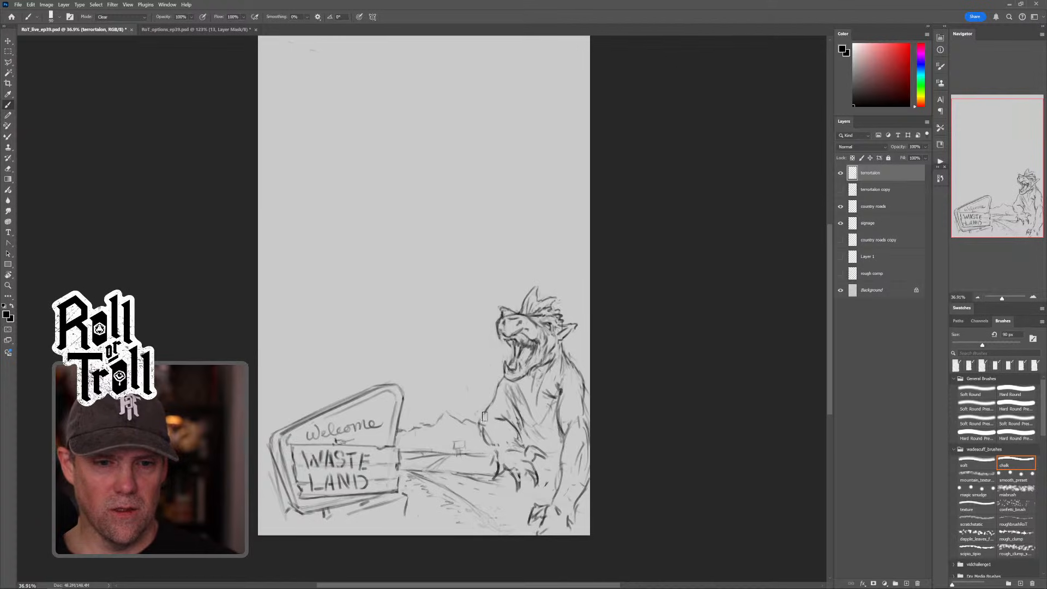
left_click_drag(483, 408, 479, 428)
key("shift+alt+n")
key("bracketleft")
key("bracketleft")
key("bracketleft")
key("bracketleft")
key("bracketleft")
key("bracketleft")
key("bracketleft")
key("bracketleft")
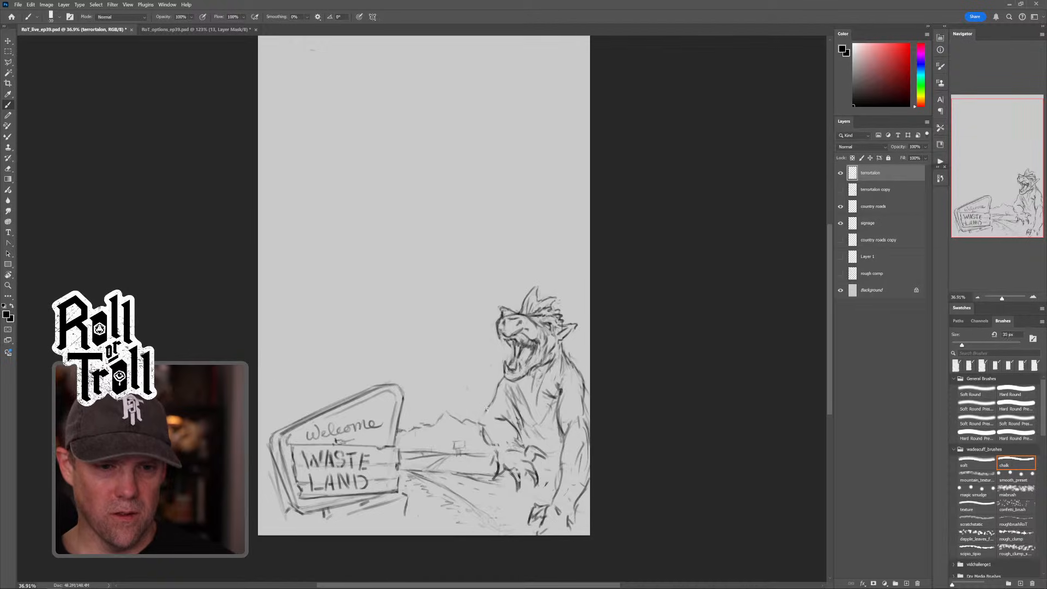
Step: Sketch muscle lines across the creature's chest and belly with the chalk brush at 30 px in Normal mode
key("bracketleft")
key("bracketleft")
key("bracketleft")
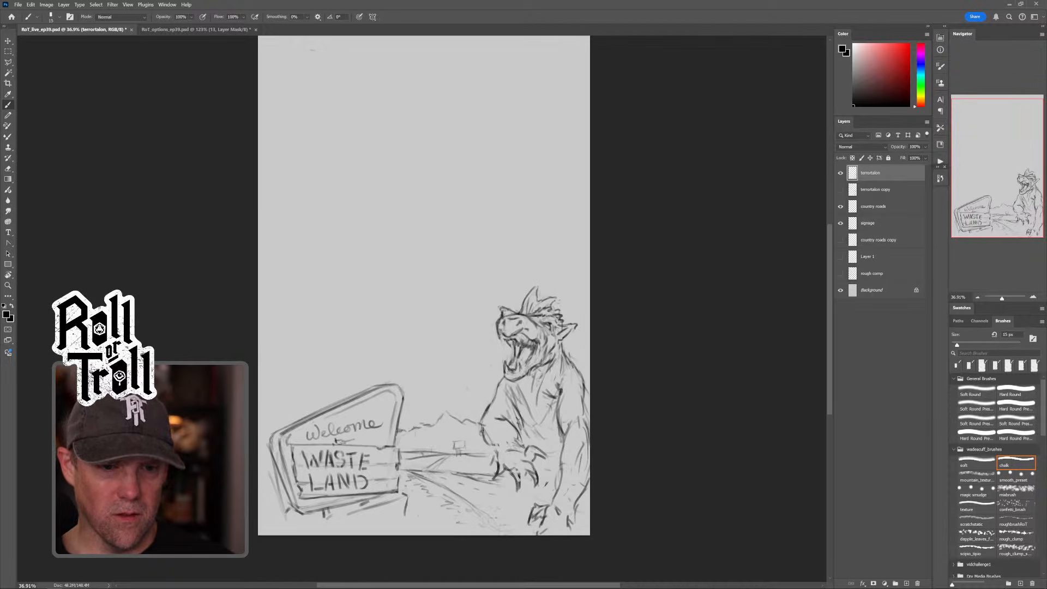
key("shift+alt+n")
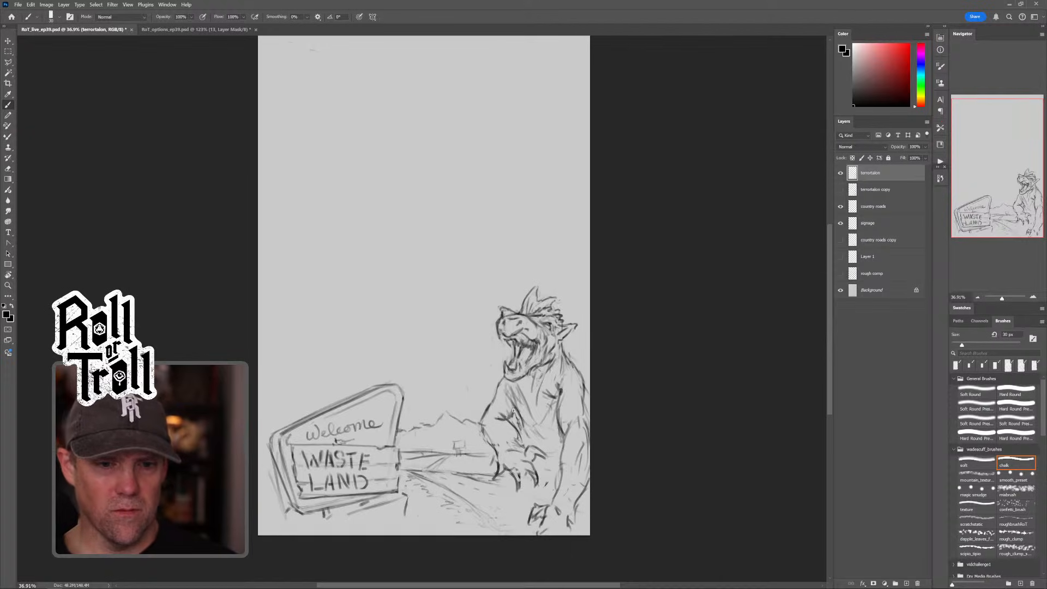
key("shift+alt+n")
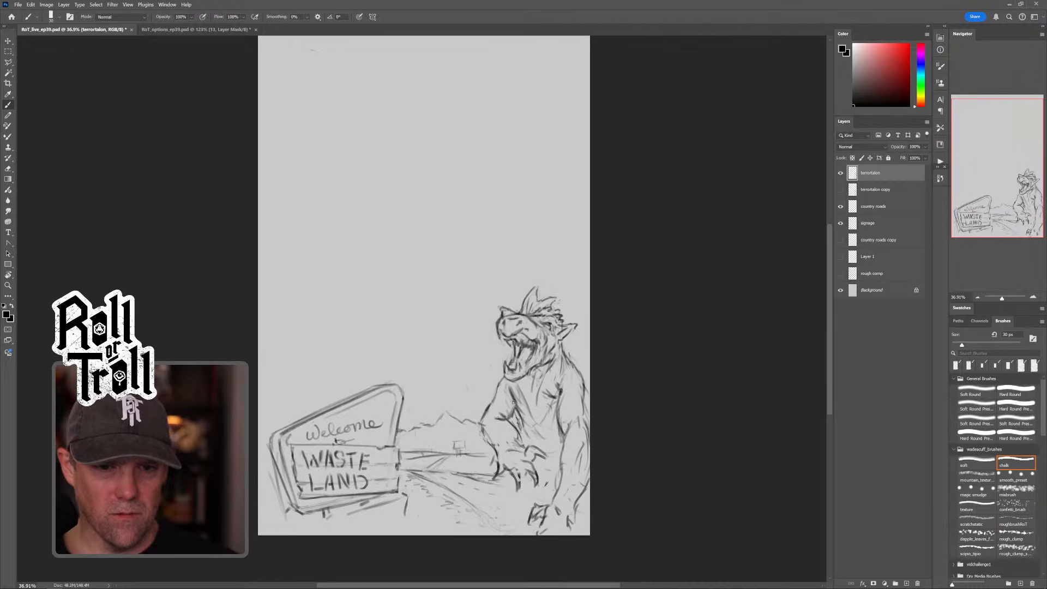
mouse_move(520, 426)
left_mouse_down()
mouse_move(537, 394)
mouse_move(538, 416)
left_mouse_up()
key("shift+alt+n")
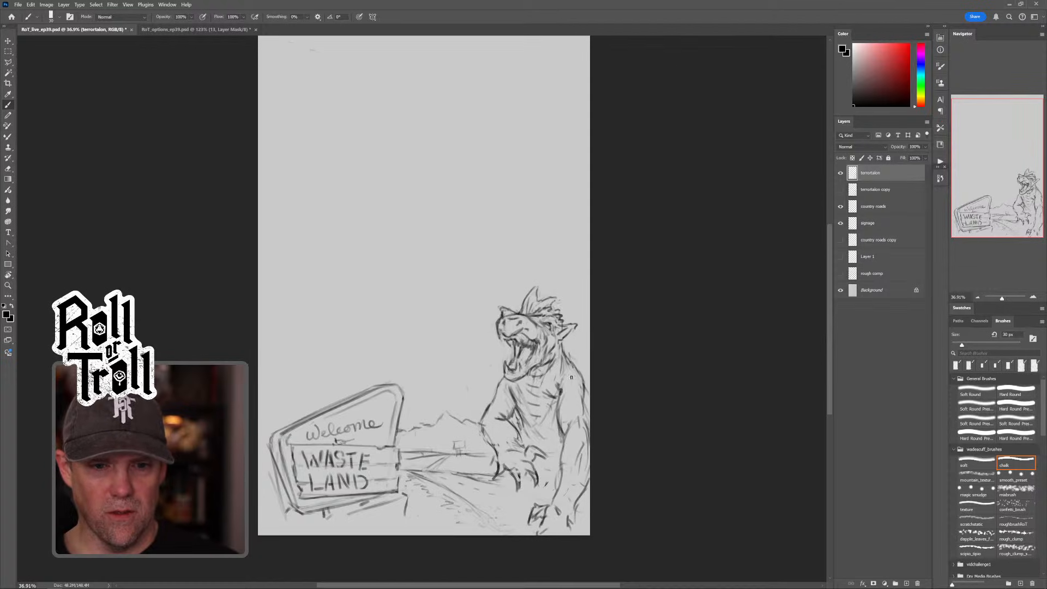
Step: Add small scale-like marks to the creature's shoulder beside the canvas edge with the chalk brush at 25 px
key("z")
left_click(567, 376)
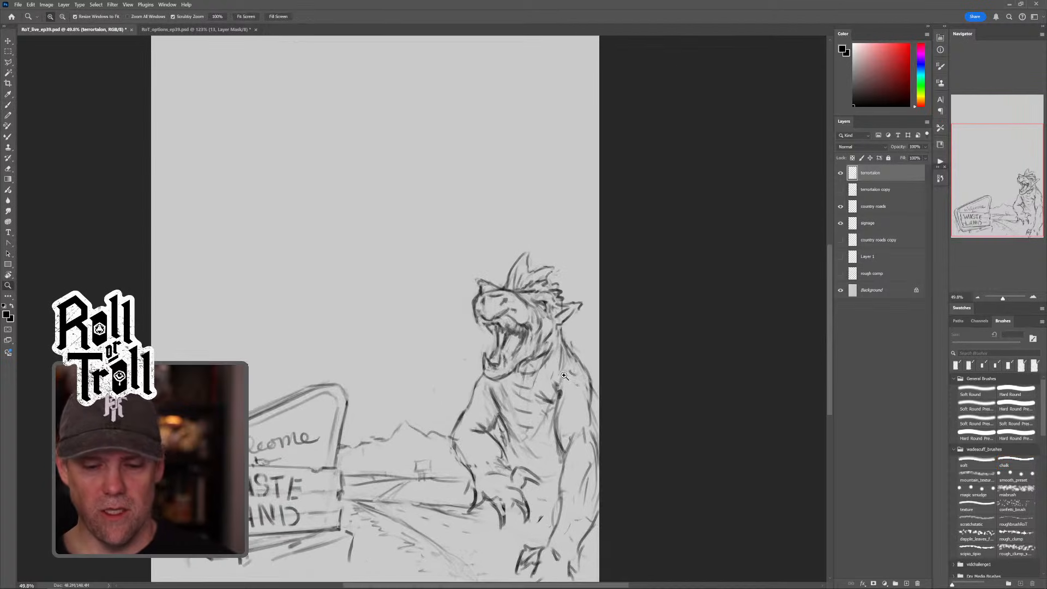
key("b")
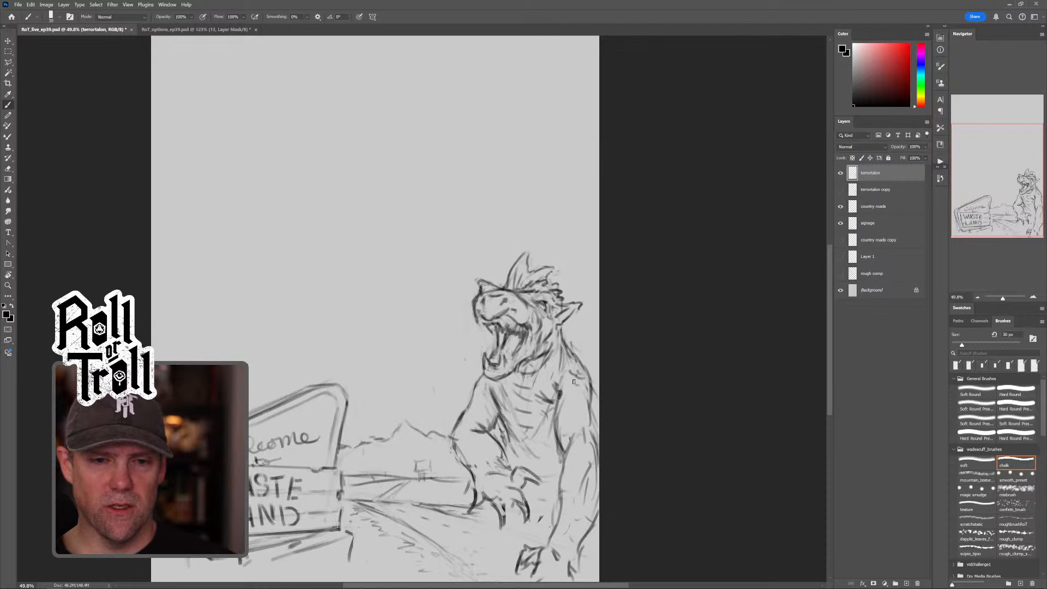
key("shift+alt+r")
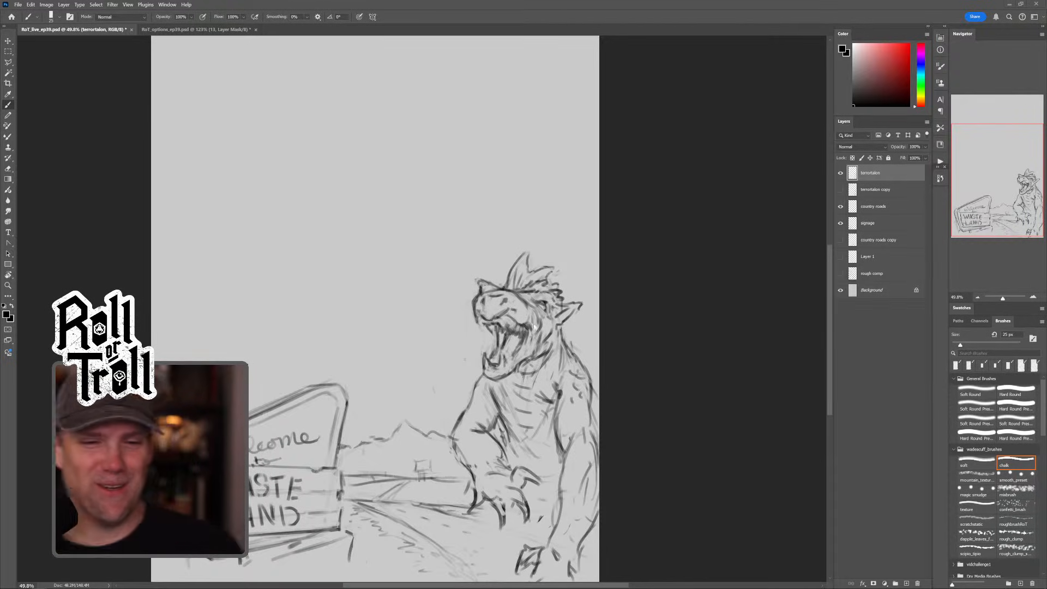
Step: Clean up the inside of the creature's open mouth with the chalk brush, using Clear mode at 25 px before returning to Normal
key("shift+alt+r")
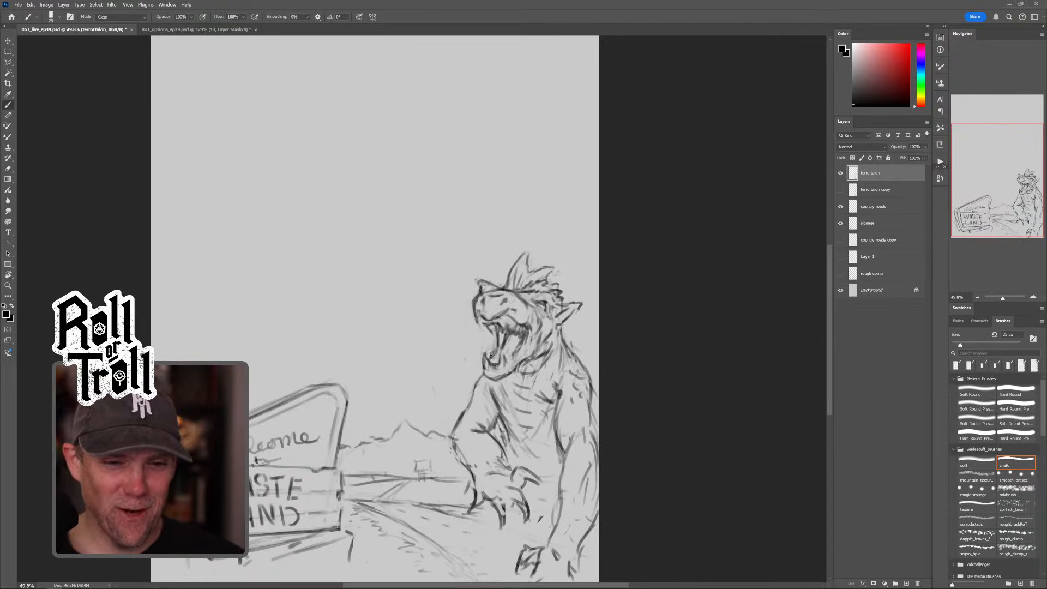
key("shift+alt+n")
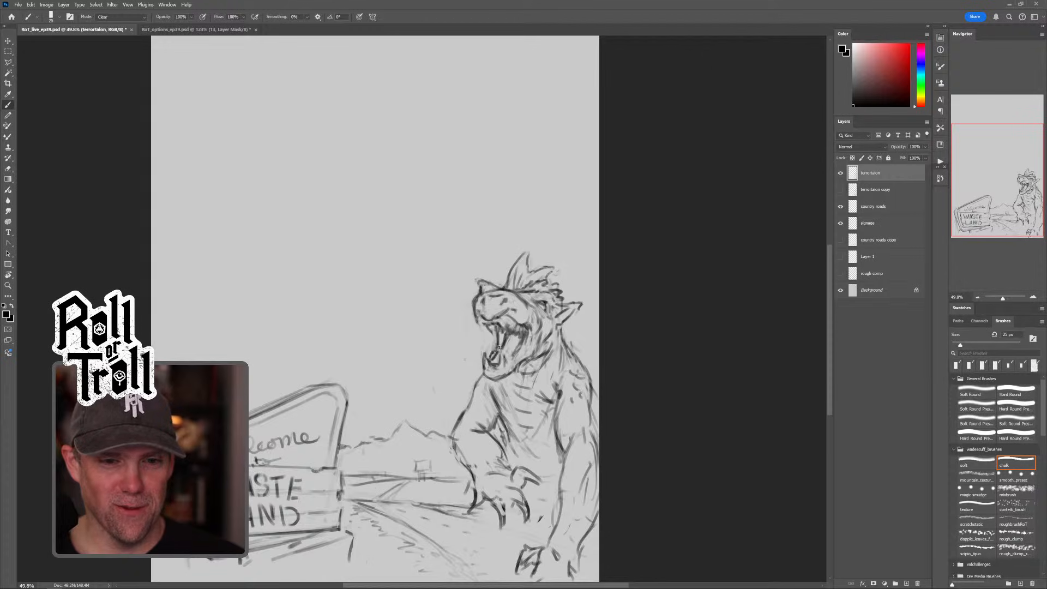
key("shift+alt+r")
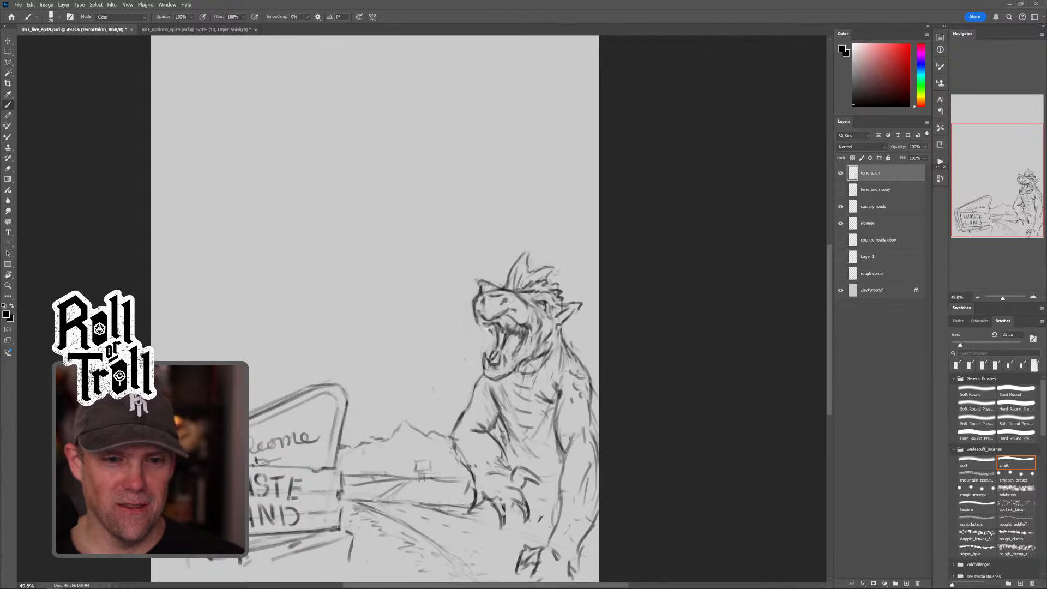
key("shift+alt+r")
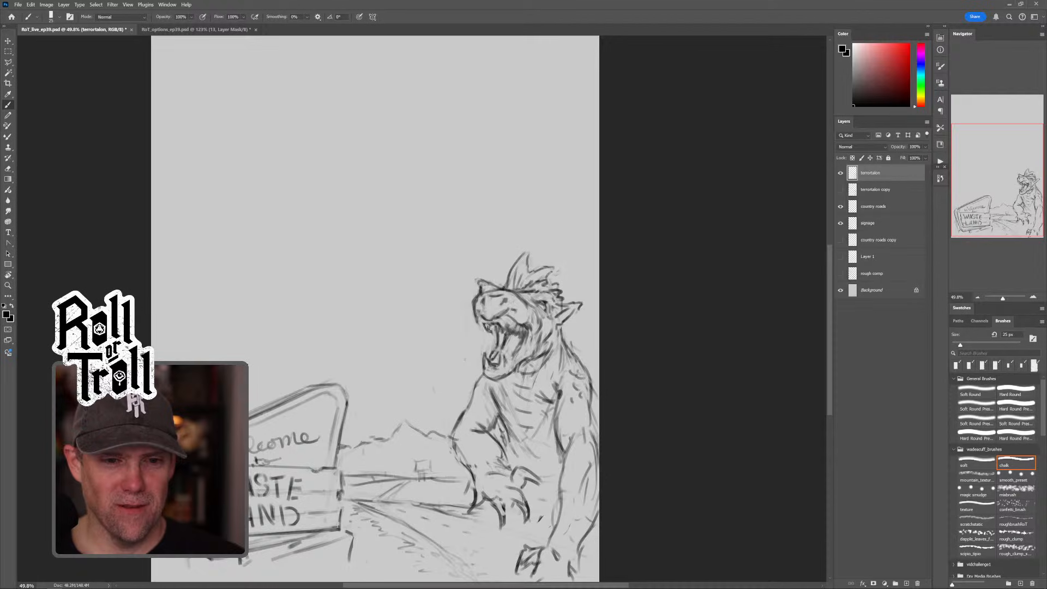
Step: Draw a fang at the front of the creature's upper jaw and refine the snout lines, alternating Normal and Clear modes
left_click_drag(485, 327, 488, 329)
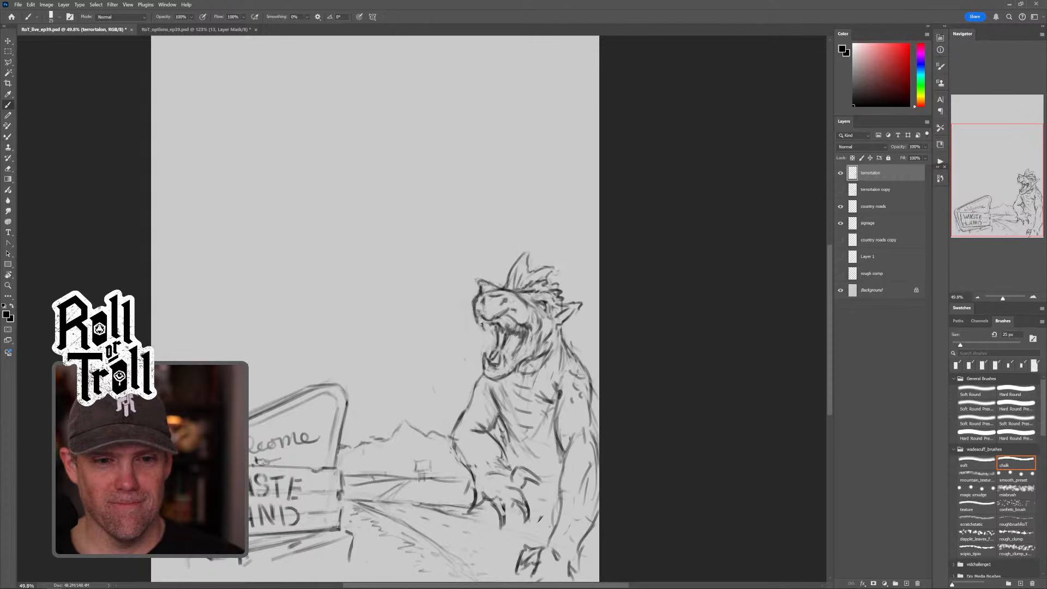
key("shift+alt+r")
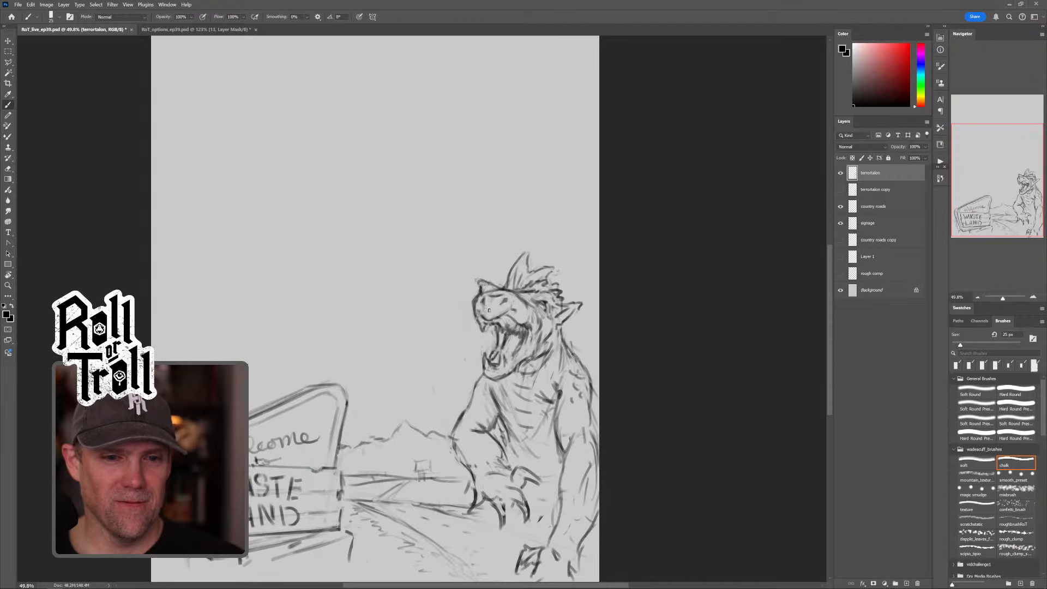
key("shift+alt+r")
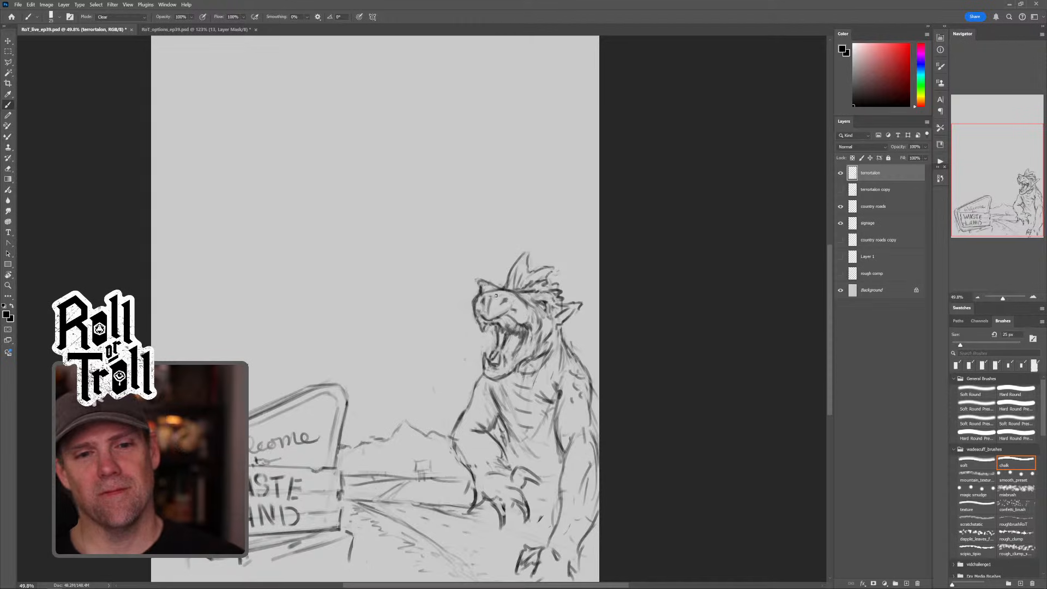
key("shift+alt+n")
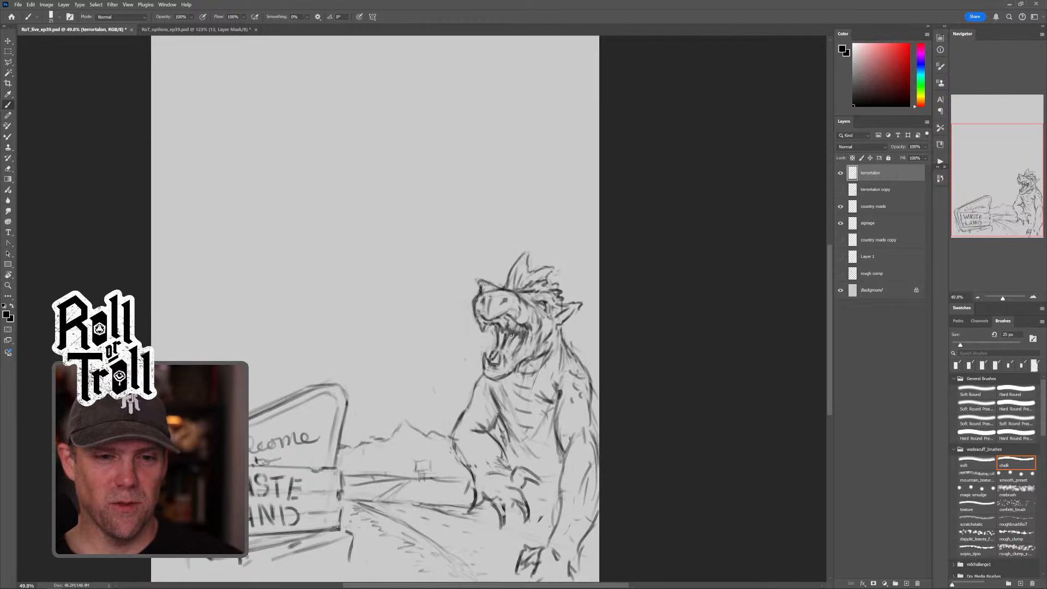
key("shift+alt+r")
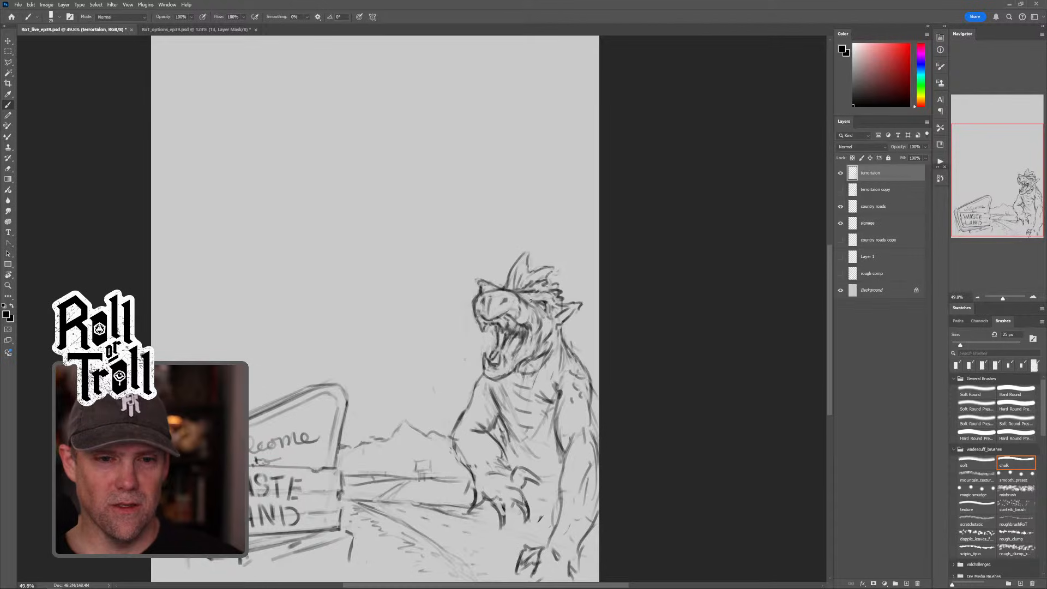
key("shift+alt+r")
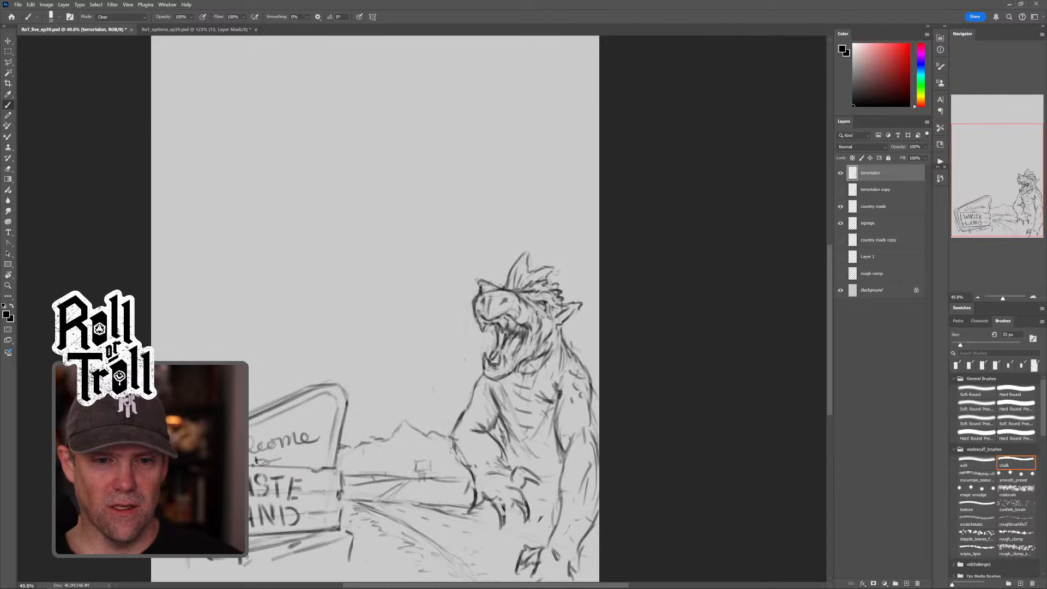
Step: Rework the creature's cheek and jaw hinge lines behind the mouth with the chalk brush, alternating Normal and Clear modes at 25 px
key("shift+alt+n")
left_click_drag(544, 323, 544, 335)
key("shift+alt+r")
left_click_drag(543, 331, 538, 349)
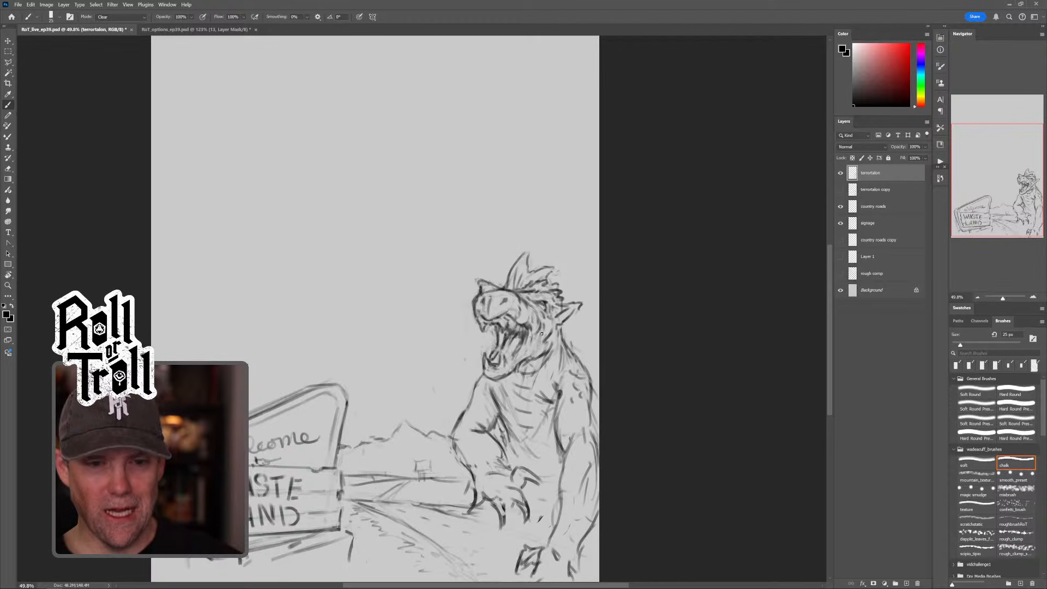
key("shift+alt+n")
key("shift+alt+r")
mouse_move(544, 338)
left_mouse_down()
mouse_move(547, 357)
mouse_move(533, 358)
left_mouse_up()
key("shift+alt+n")
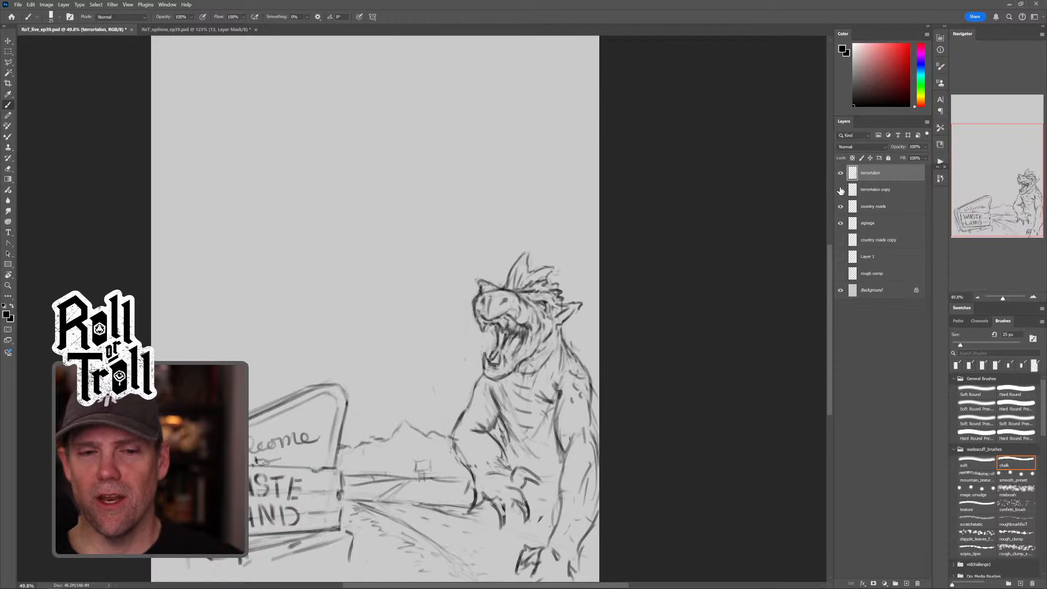
Step: Rename the active terrortalon layer as alfclaw
double_click(868, 175)
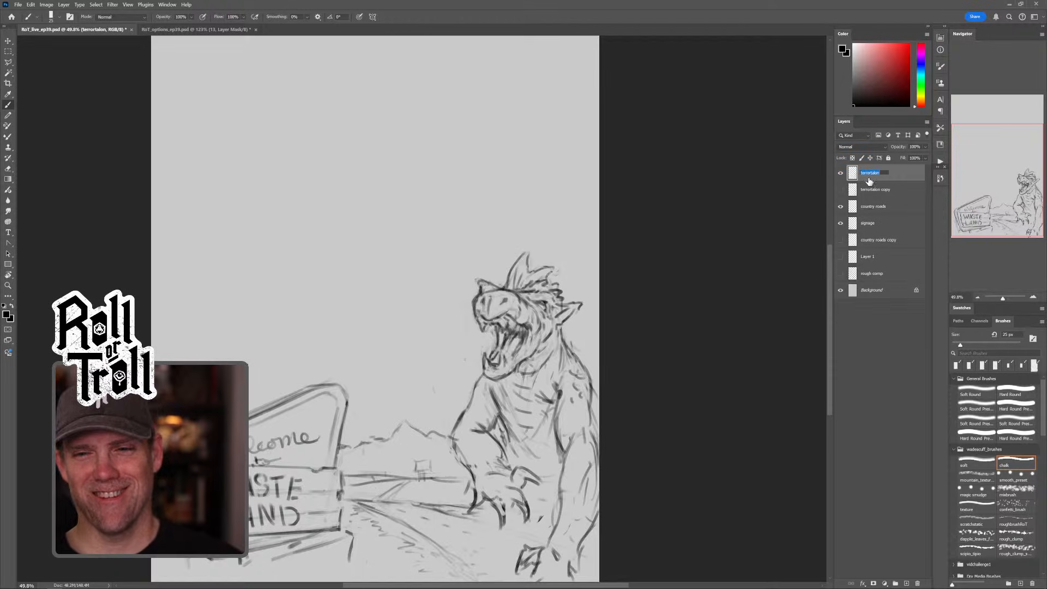
type("af")
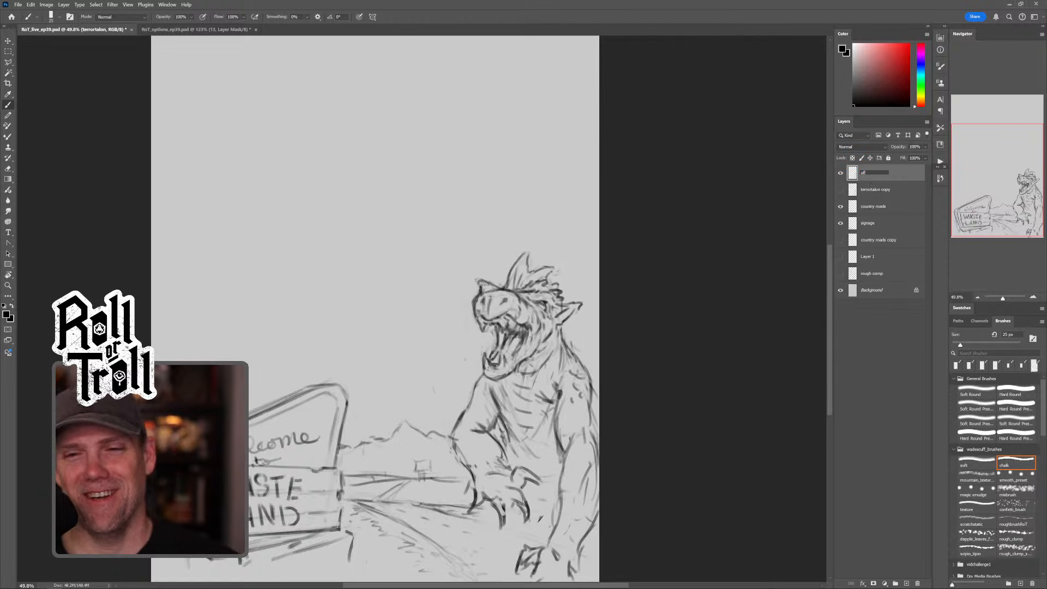
type("d")
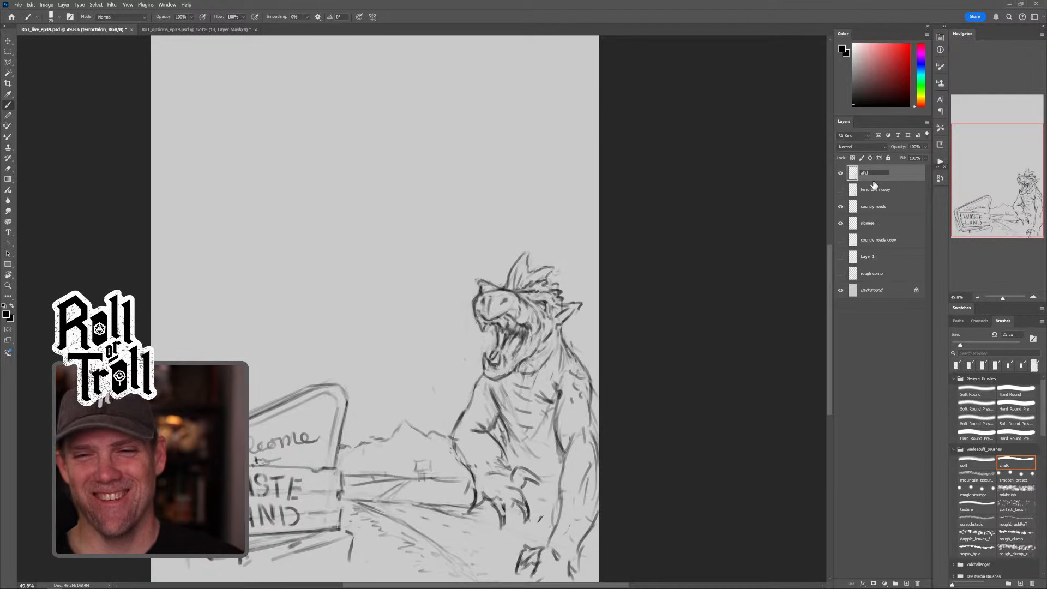
type("law")
key("Return")
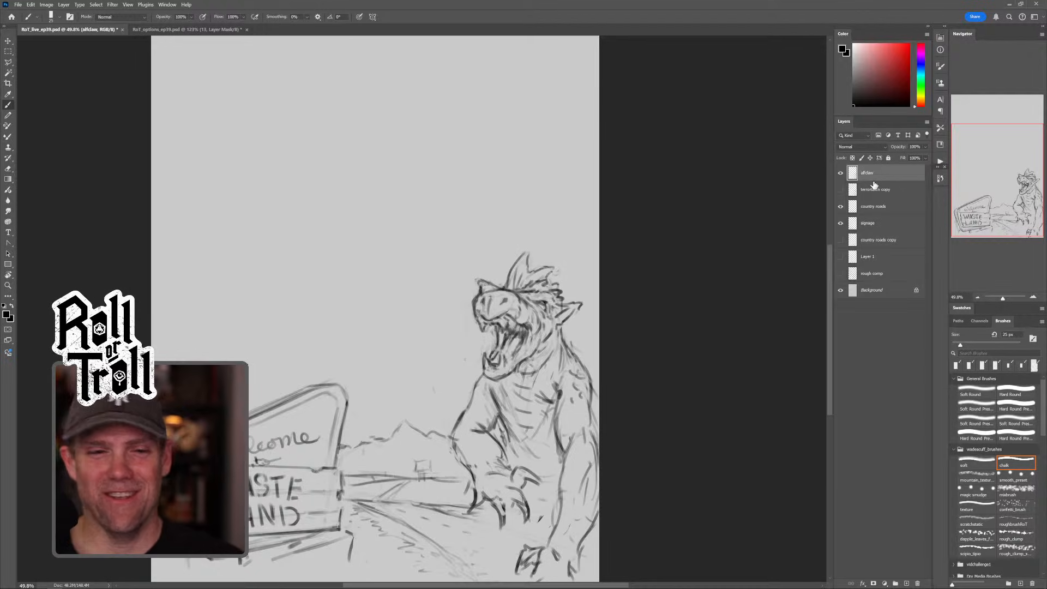
Step: Refine the creature's lower teeth and tongue by drawing and clearing small chalk strokes at 25 px
key("shift+alt+r")
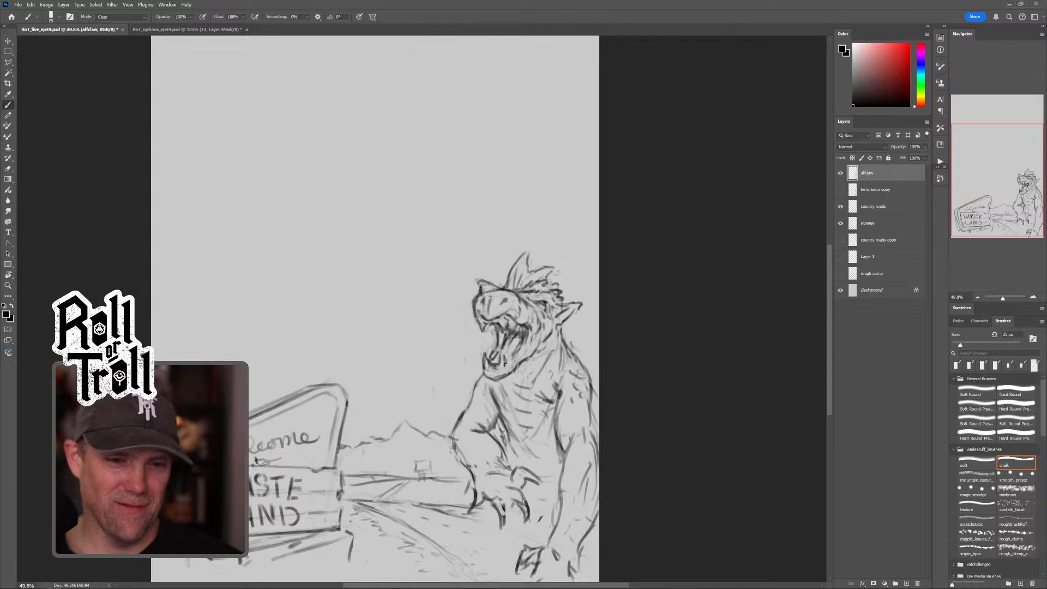
key("alt+shift+r")
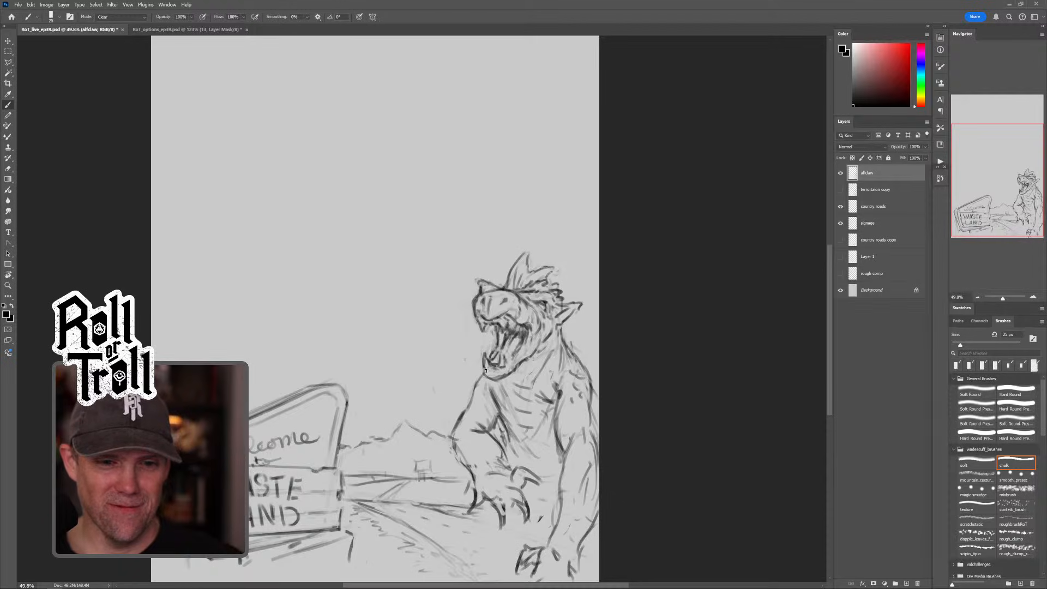
key("alt+shift+n")
key("alt+shift+r")
key("alt+shift+n")
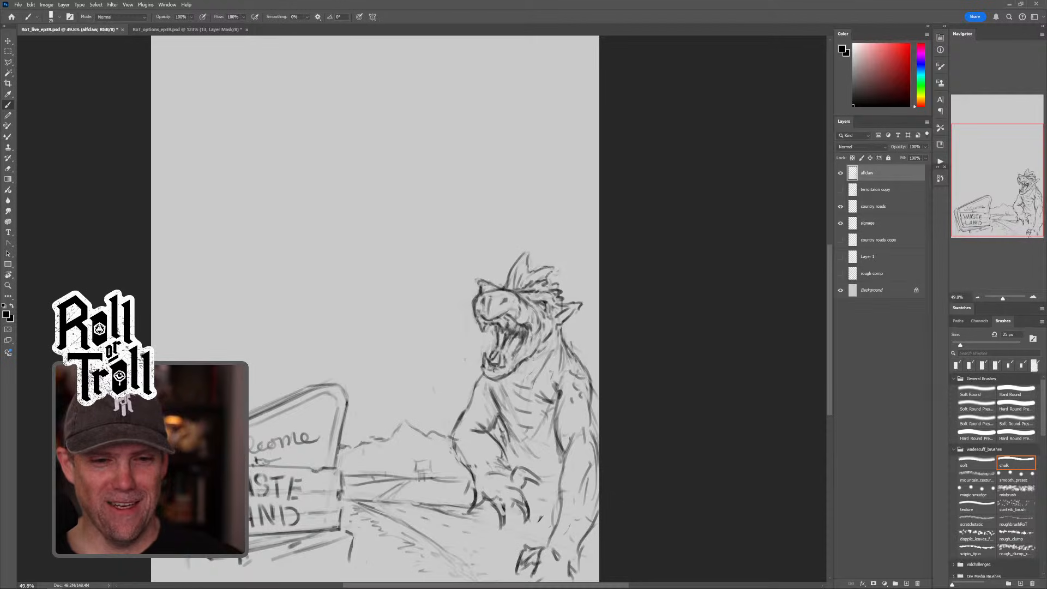
key("alt+shift+r")
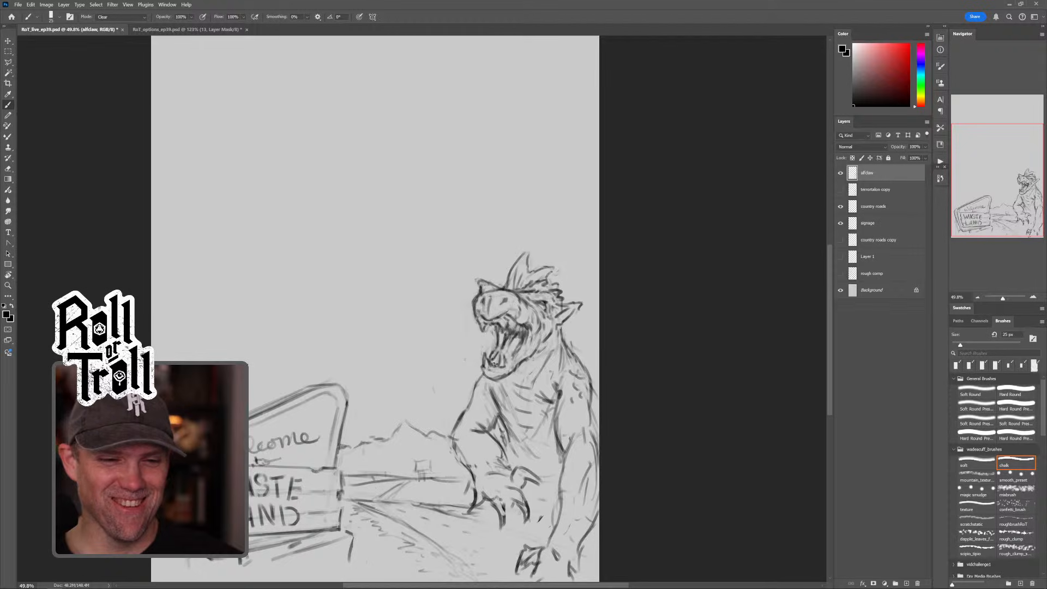
key("alt+shift+n")
key("alt+shift+n")
key("alt+shift+r")
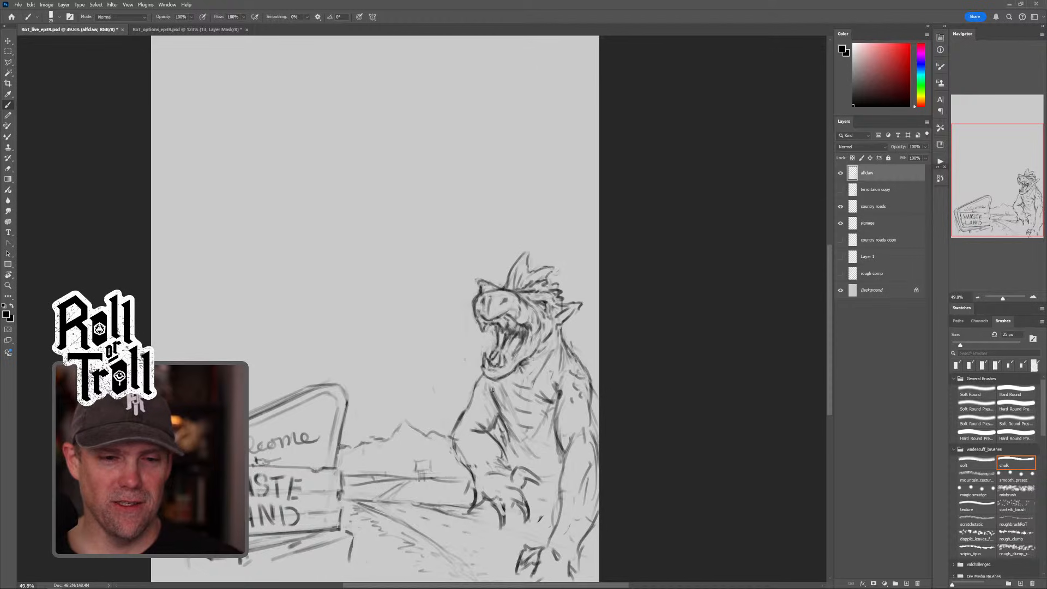
Step: Add contour and texture strokes to the creature's arms with the chalk brush at 25 px, clearing stray lines
key("shift+alt+r")
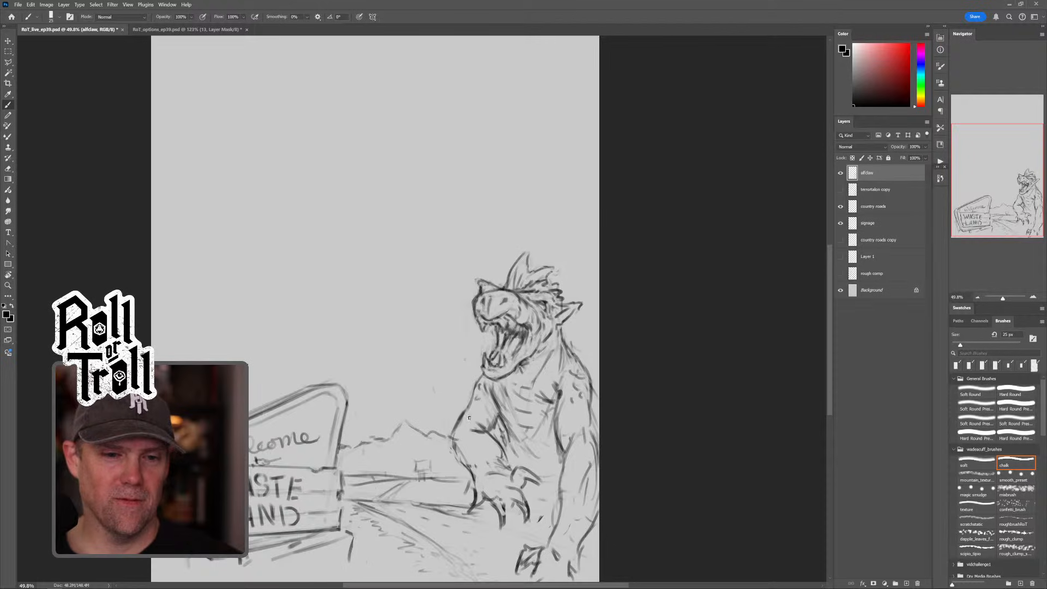
key("shift+alt+r")
left_click_drag(585, 479, 575, 507)
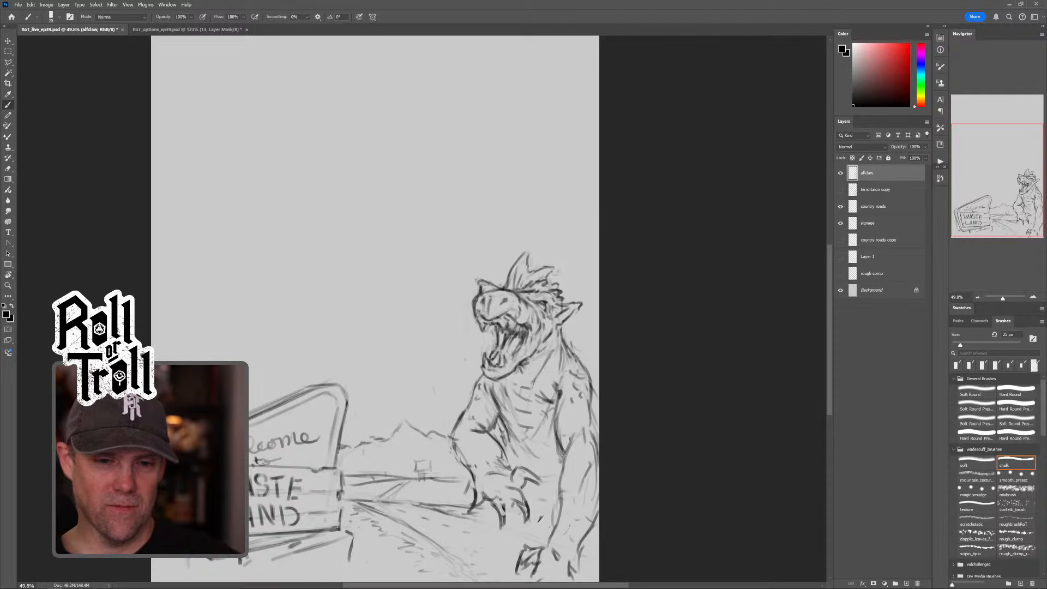
mouse_move(567, 449)
left_mouse_down()
mouse_move(560, 513)
mouse_move(560, 479)
mouse_move(559, 500)
left_mouse_up()
key("shift+alt+r")
key("shift+alt+n")
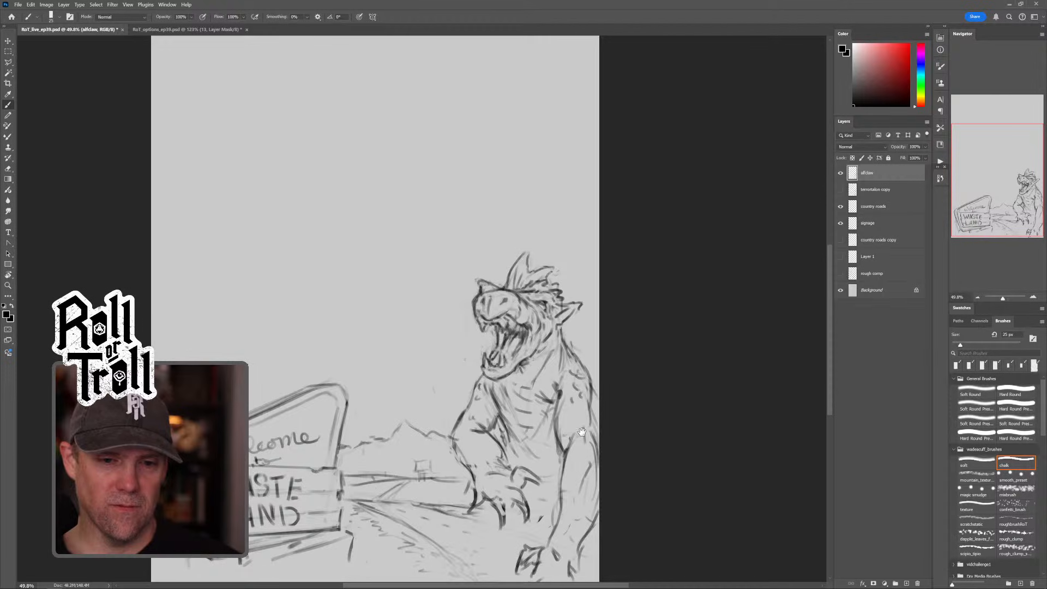
Step: Trim the outer elbow outline of the creature's arm beside the hills with the chalk brush in Clear mode at 25 px
left_click_drag(582, 432, 564, 349)
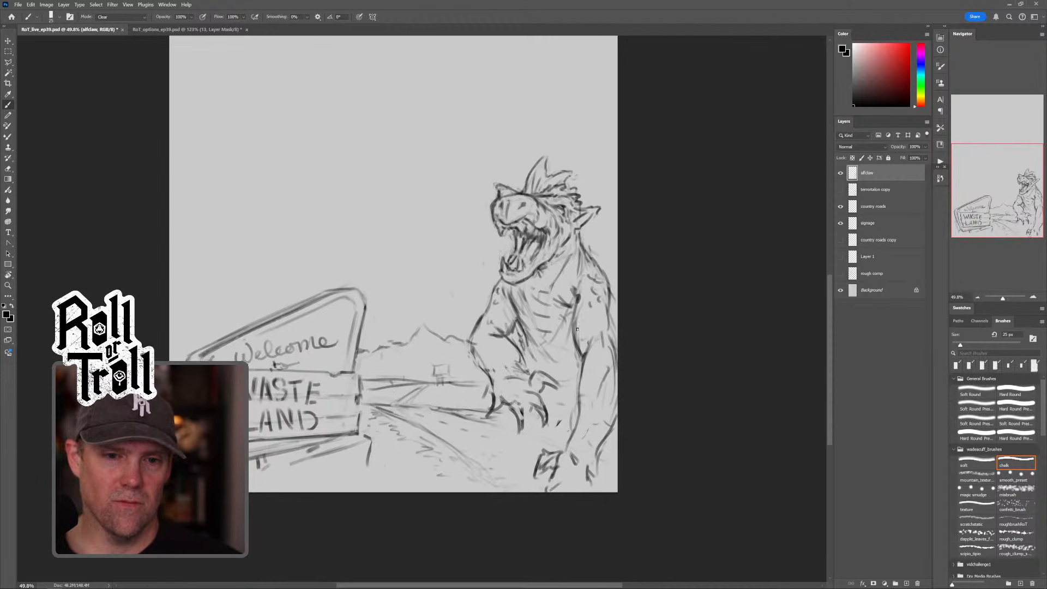
key("shift+alt+n")
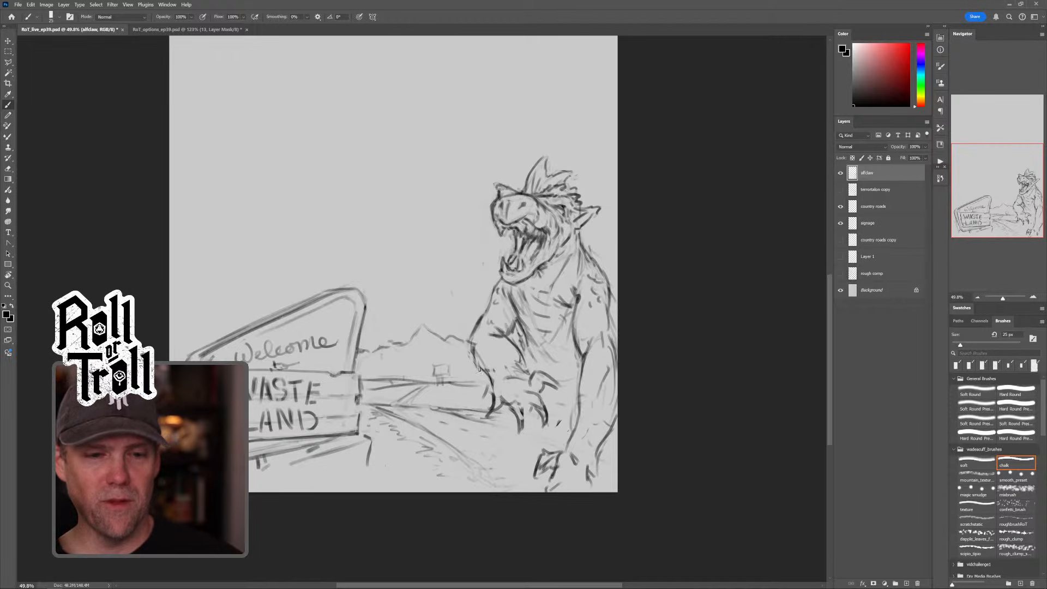
key("shift+alt+r")
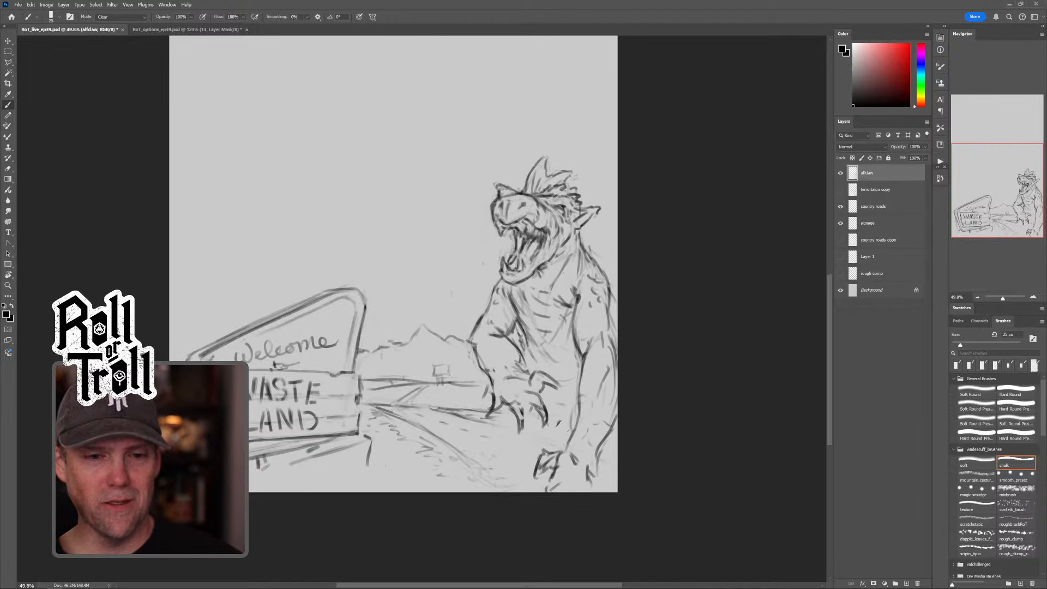
left_click_drag(476, 338, 471, 345)
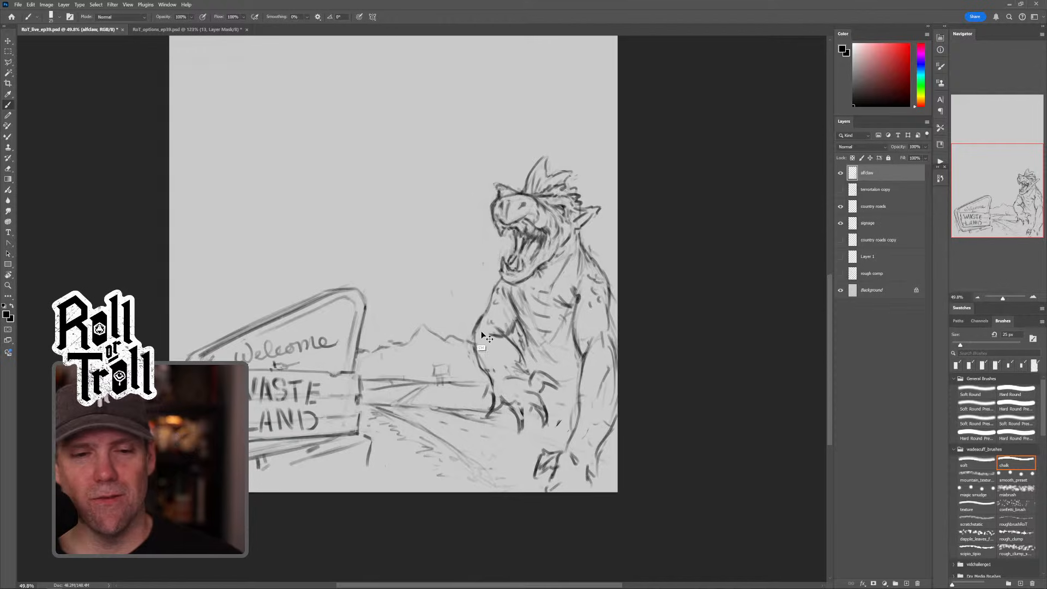
Step: Redraw the outer elbow and forearm outline of the creature's arm beside the hills with the chalk brush at 25 px
mouse_move(475, 322)
left_mouse_down()
mouse_move(484, 363)
mouse_move(490, 338)
mouse_move(476, 340)
mouse_move(485, 375)
left_mouse_up()
key("grave")
left_click_drag(475, 350, 488, 375)
left_click_drag(476, 334, 497, 388)
key("grave")
key("grave")
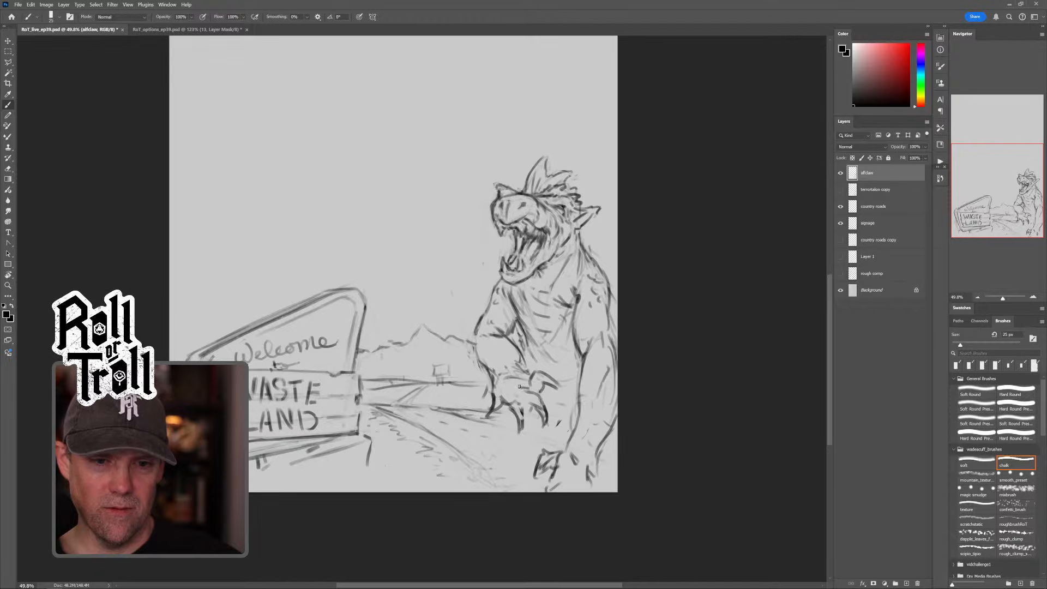
Step: Touch up the inner forearm and wrist contours above the creature's raised claws, alternating chalk strokes with clearing at 25 px
key("shift+alt+r")
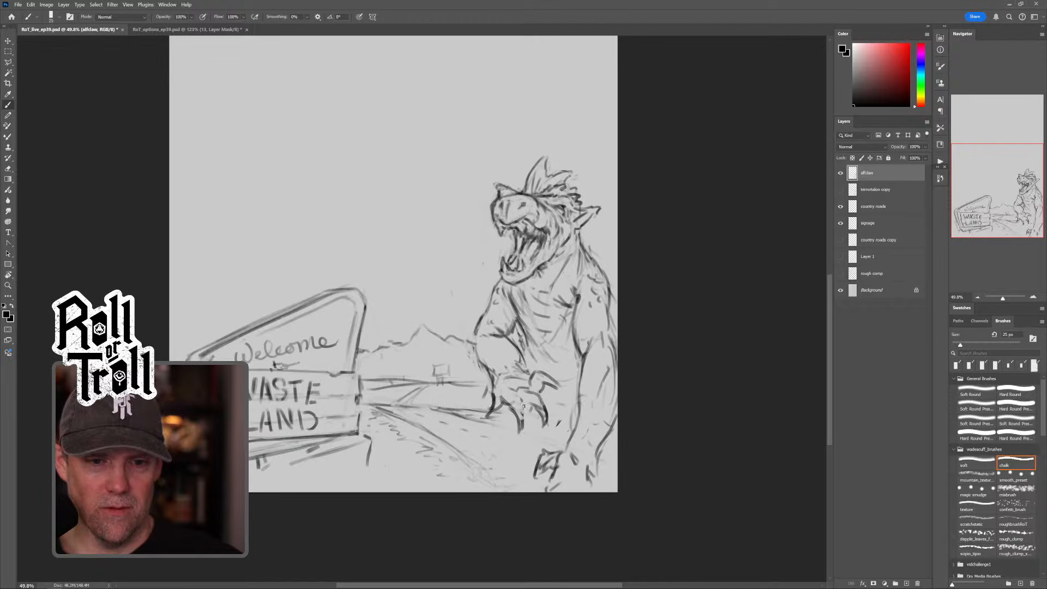
mouse_move(520, 357)
left_mouse_down()
mouse_move(510, 340)
mouse_move(527, 376)
left_mouse_up()
key("shift+alt+n")
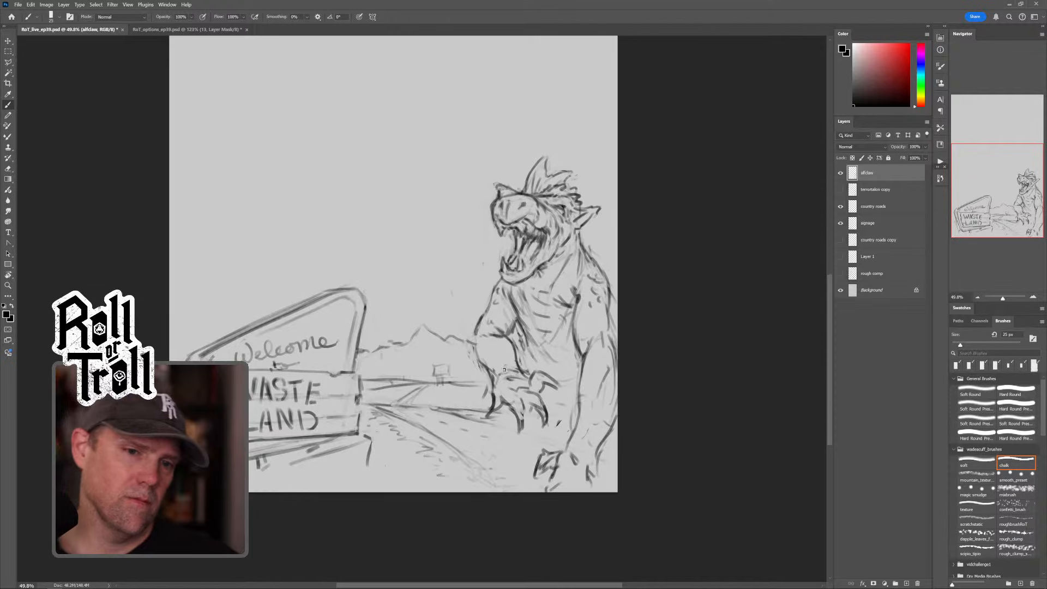
left_click_drag(476, 343, 487, 371)
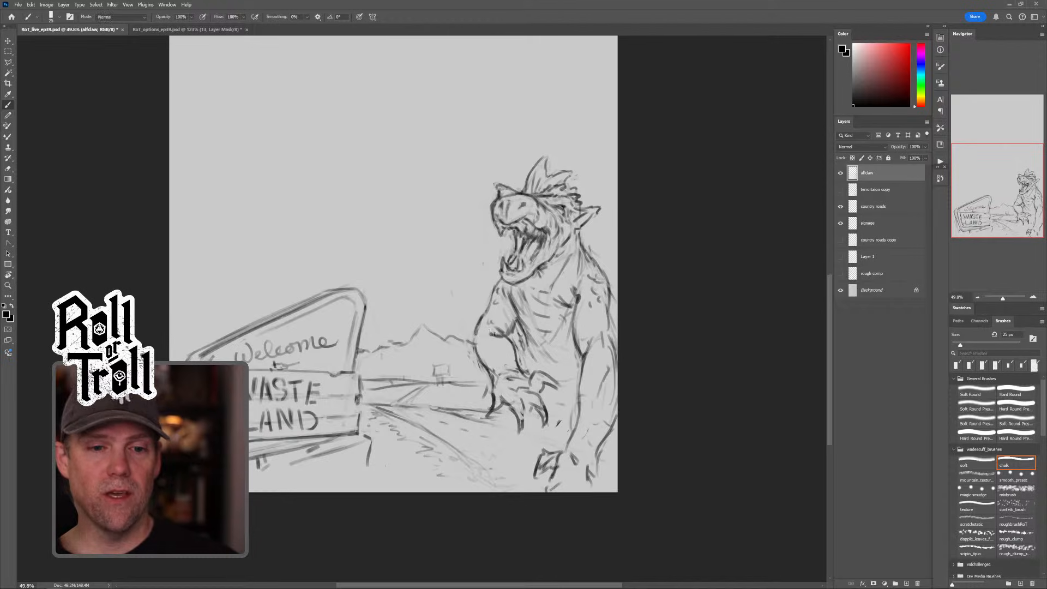
key("shift+alt+r")
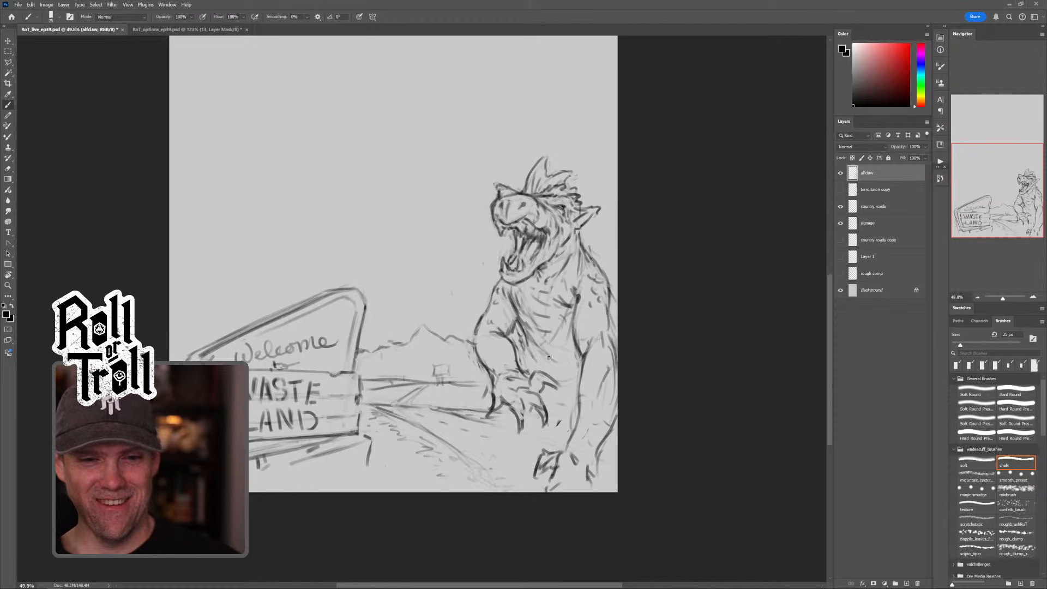
Step: Clear the spike above the creature's snout and part of its hair tuft, and redraw the brow line with chalk at 25 px
left_click_drag(557, 233, 603, 290)
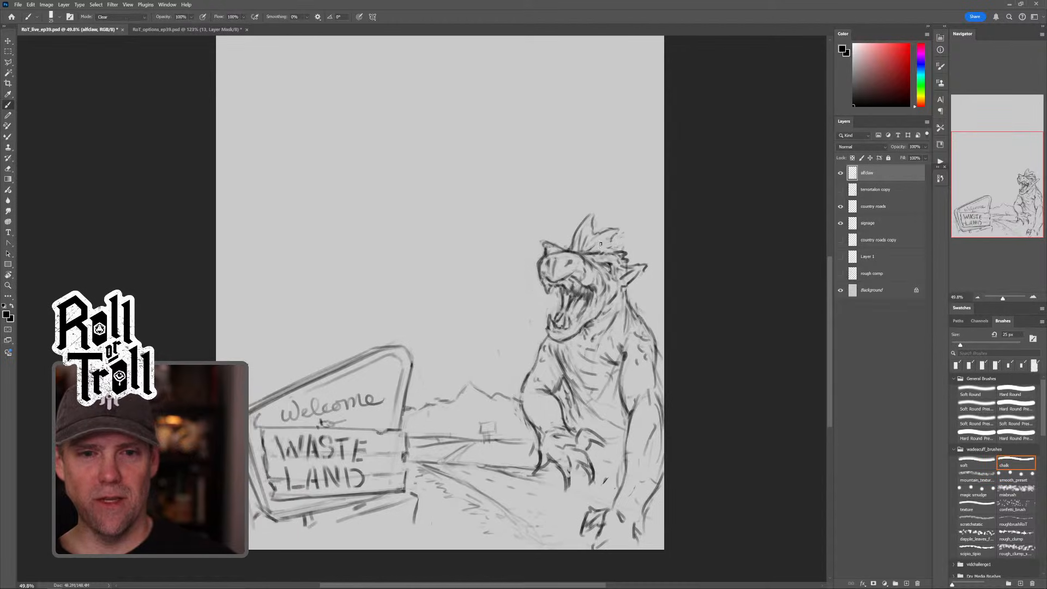
key("shift+alt+r")
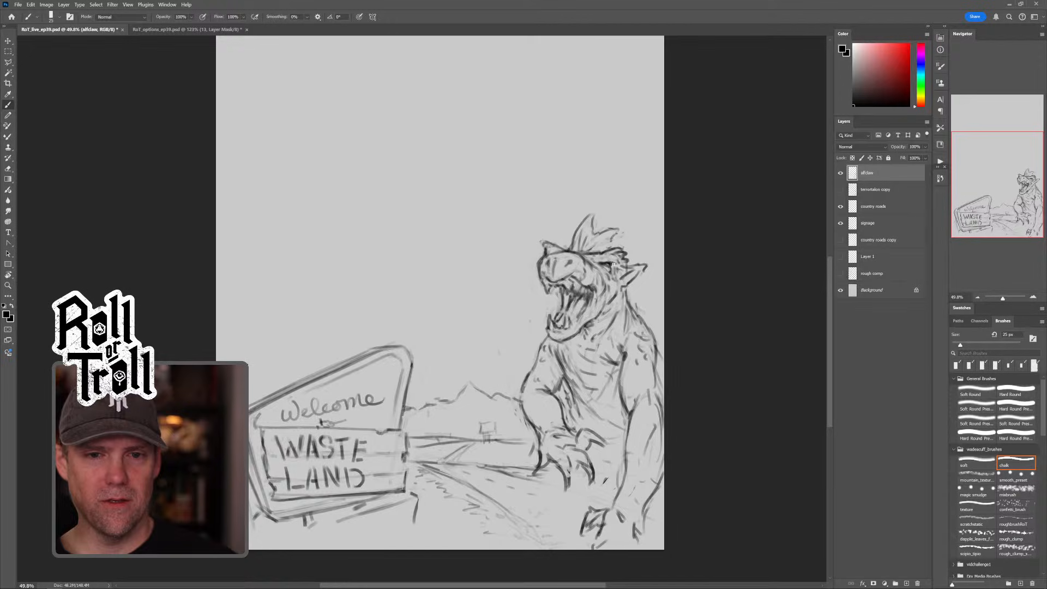
key("shift+alt+r")
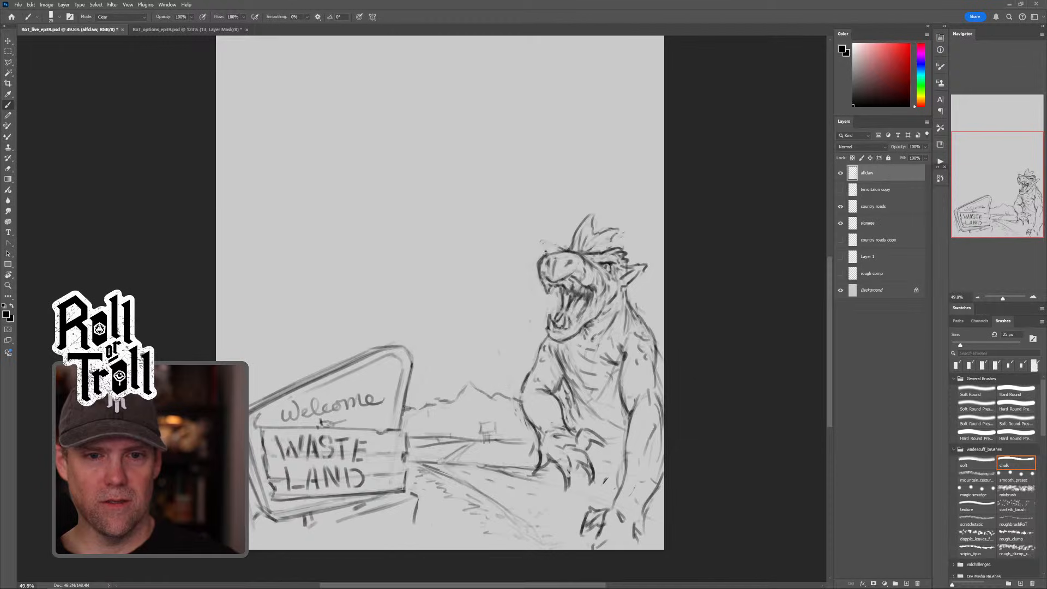
key("shift+alt+n")
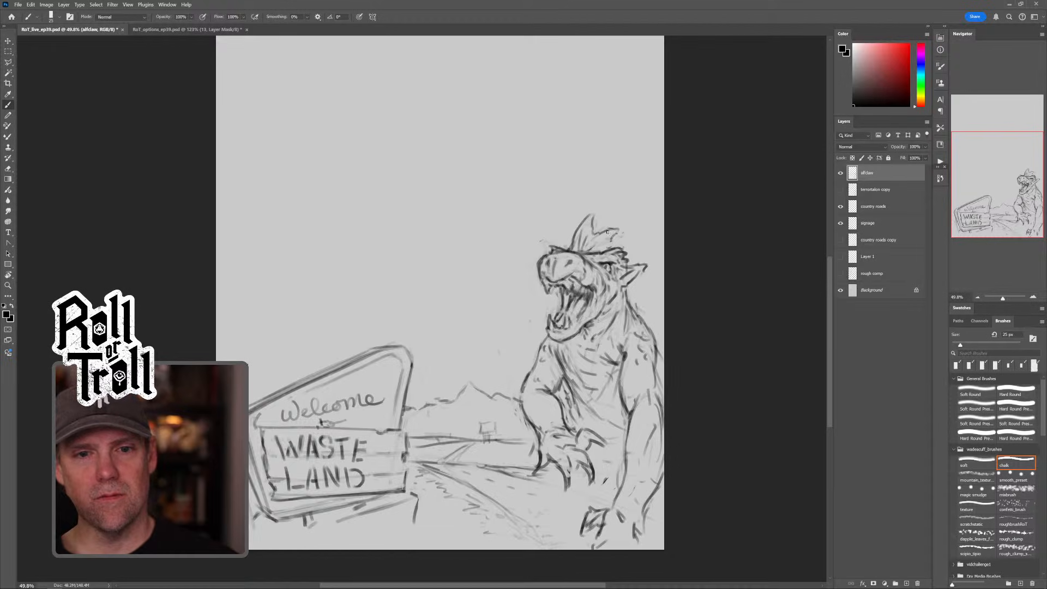
key("shift+alt+r")
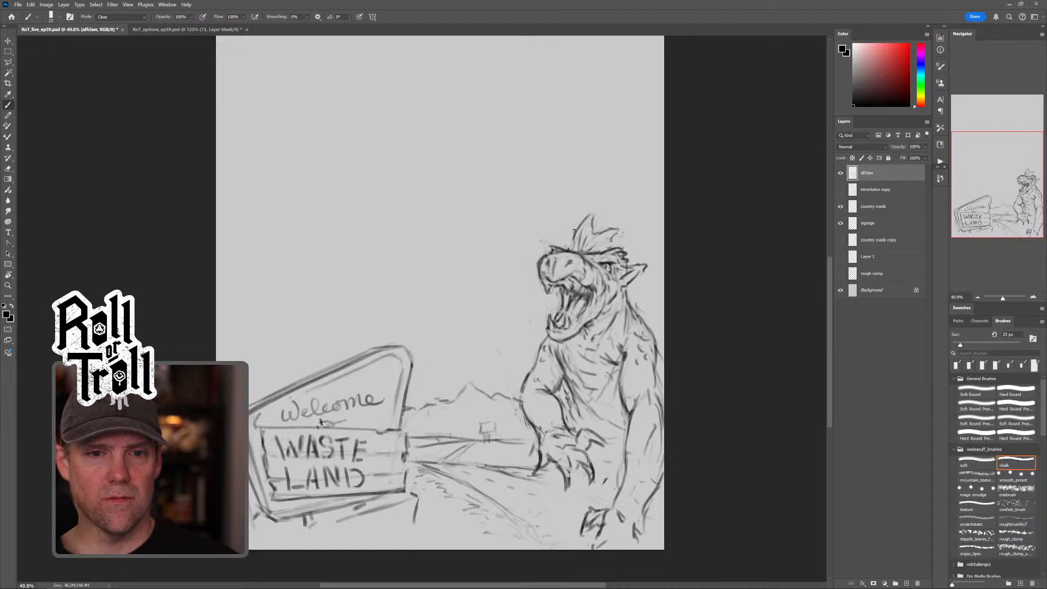
key("shift+alt+n")
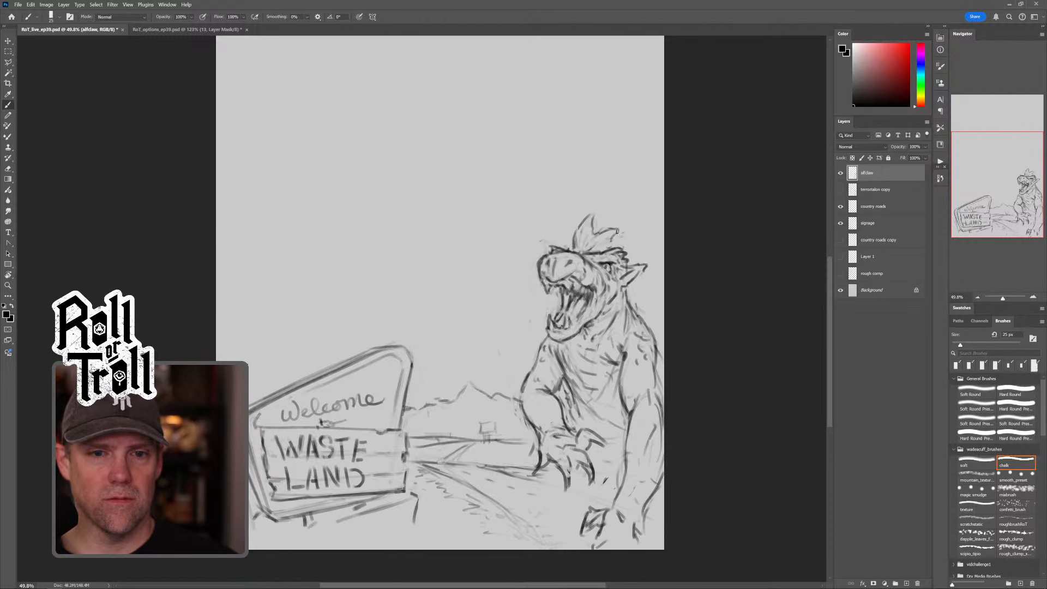
Step: Sketch swept-back hair strokes over the creature's crown and short spines behind its neck with the chalk brush at 25 px
left_click_drag(627, 287, 659, 290)
left_click_drag(631, 296, 656, 301)
left_click_drag(640, 306, 657, 314)
mouse_move(612, 239)
left_mouse_down()
mouse_move(637, 248)
mouse_move(638, 263)
left_mouse_up()
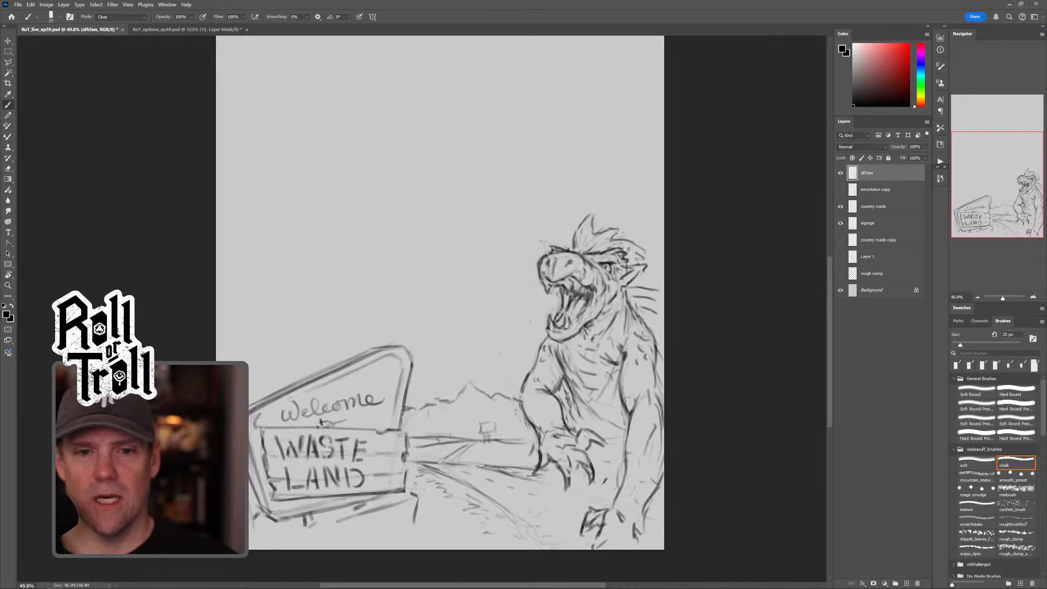
mouse_move(592, 216)
left_mouse_down()
mouse_move(586, 228)
mouse_move(605, 231)
mouse_move(575, 235)
mouse_move(577, 246)
mouse_move(570, 235)
left_mouse_up()
mouse_move(573, 250)
left_mouse_down()
mouse_move(586, 226)
mouse_move(614, 225)
mouse_move(608, 240)
mouse_move(625, 234)
mouse_move(644, 256)
left_mouse_up()
Step: Clear the spines and stray strokes behind the creature's ear and neck with an enlarged chalk brush in Clear mode
key("grave")
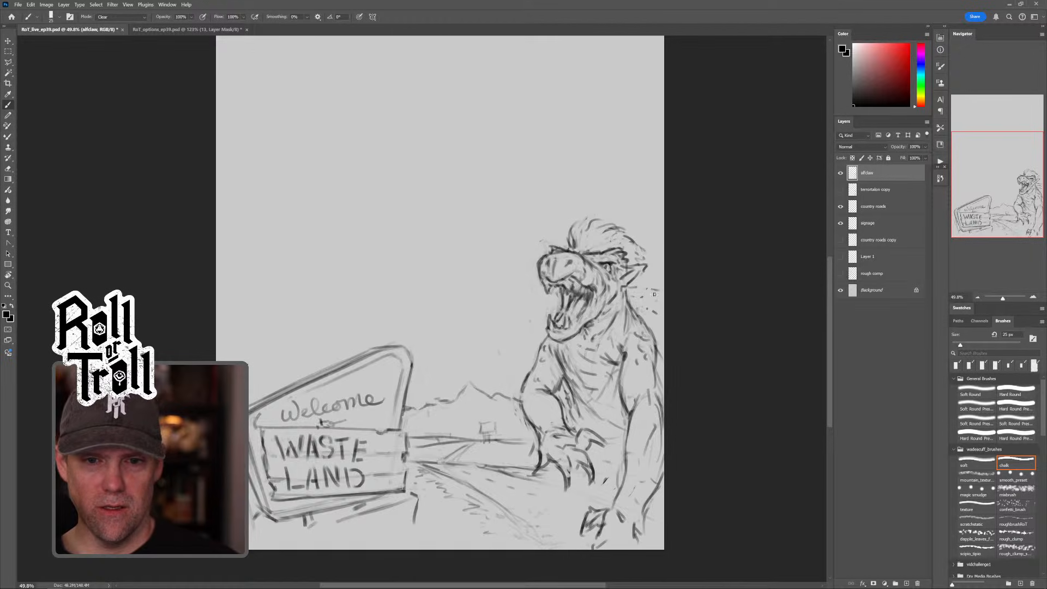
mouse_move(649, 256)
left_mouse_down()
mouse_move(651, 303)
mouse_move(636, 286)
mouse_move(642, 319)
mouse_move(643, 249)
mouse_move(656, 277)
mouse_move(644, 295)
left_mouse_up()
key("grave")
key("grave")
key("bracketright")
key("bracketright")
key("bracketright")
key("bracketright")
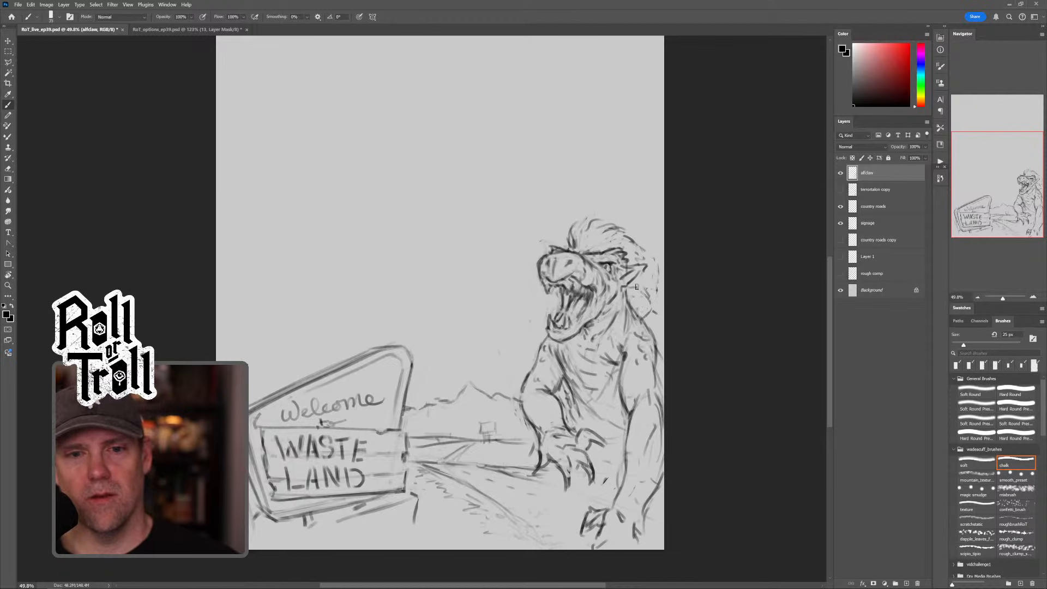
mouse_move(652, 282)
left_mouse_down()
mouse_move(636, 291)
mouse_move(648, 301)
mouse_move(654, 265)
left_mouse_up()
key("bracketleft")
key("bracketleft")
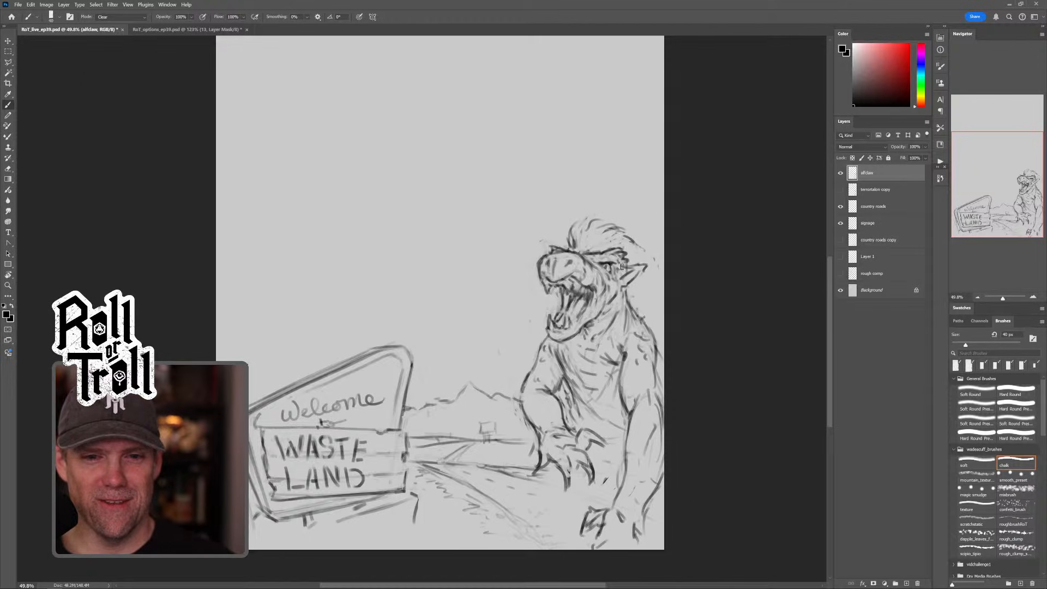
Step: Redraw the creature's ear with a longer pointed tip using the chalk brush at 30 px
key("shift+alt+n")
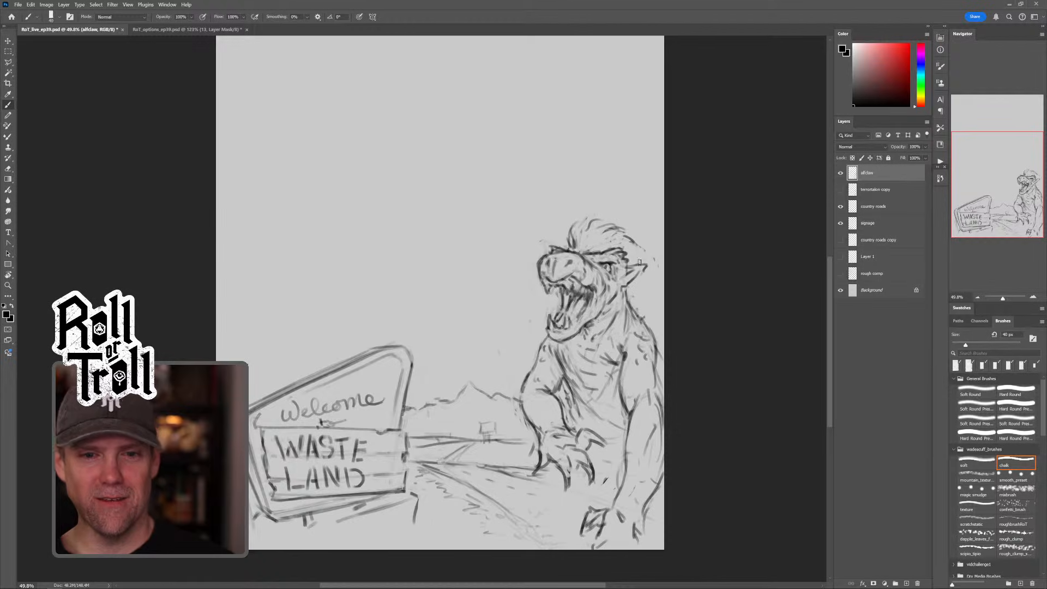
key("bracketleft")
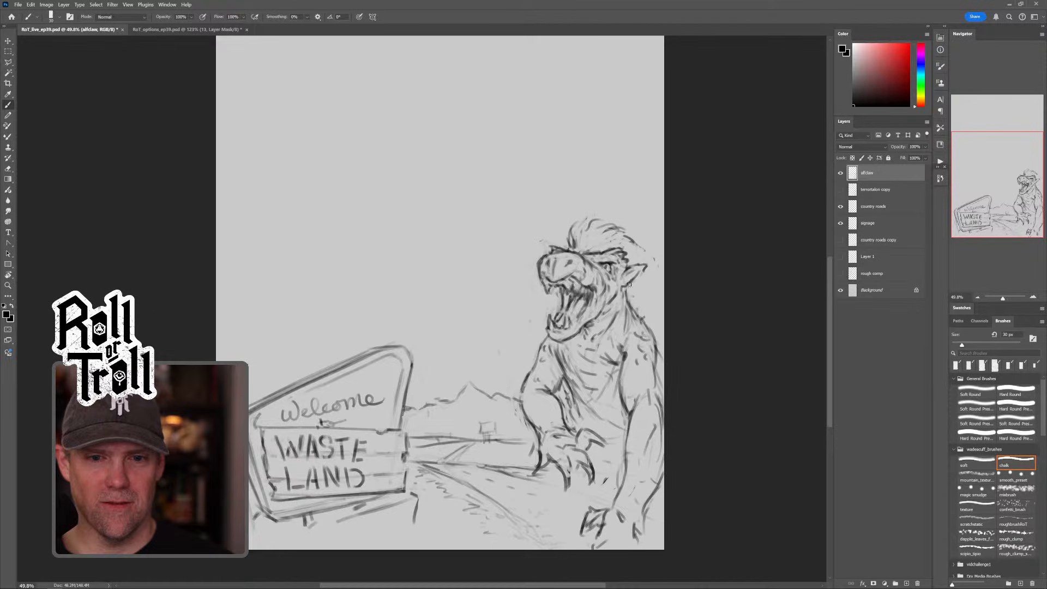
key("shift+alt+r")
mouse_move(647, 265)
left_mouse_down()
mouse_move(655, 267)
mouse_move(637, 279)
left_mouse_up()
key("shift+alt+r")
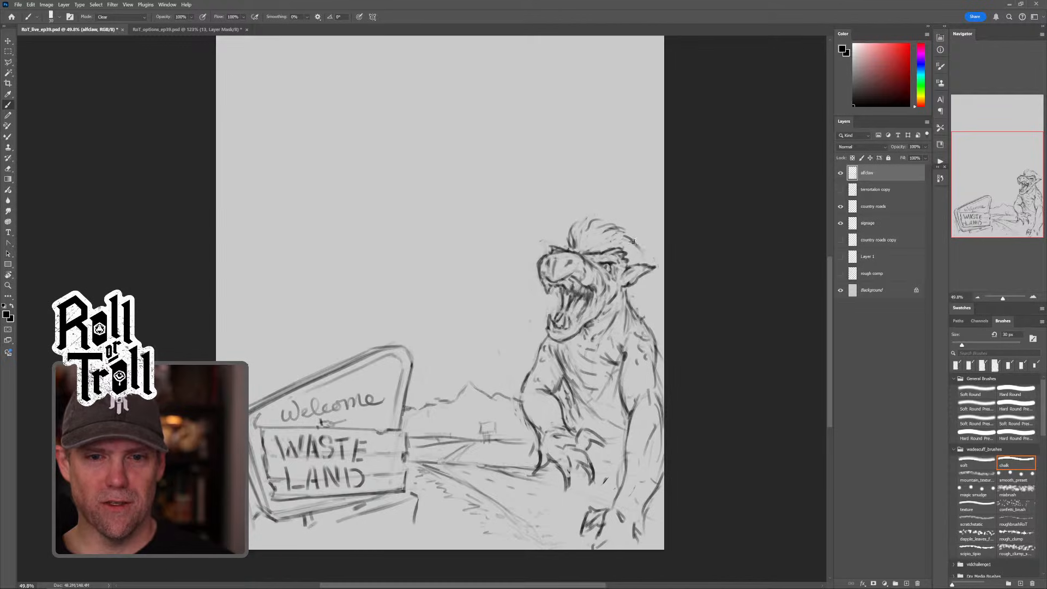
Step: Draw a mane of hair falling behind the creature's ear and down its back with the chalk brush at 25 px
key("bracketleft")
key("bracketleft")
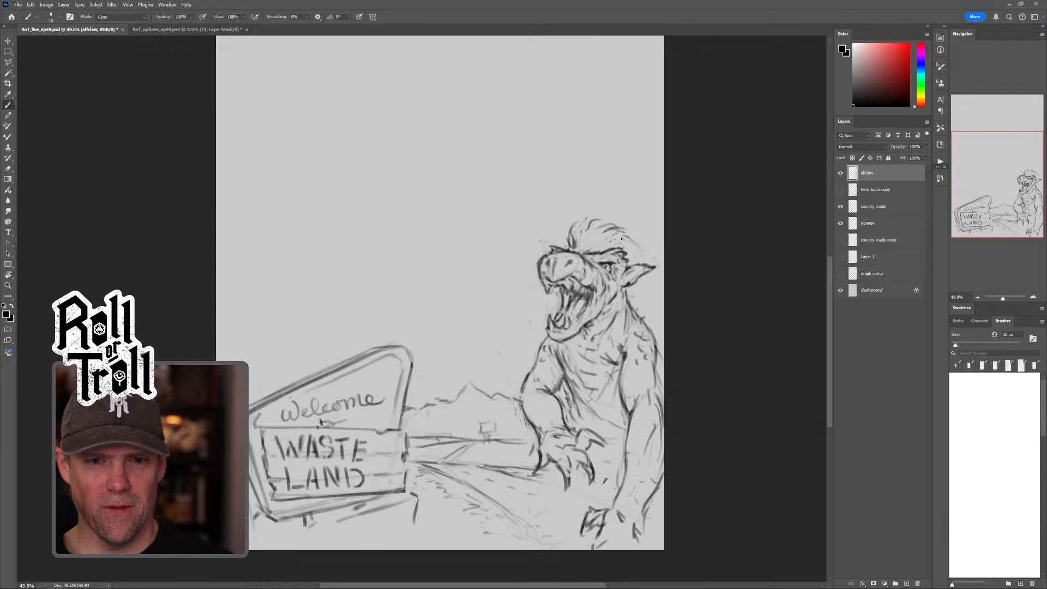
key("bracketright")
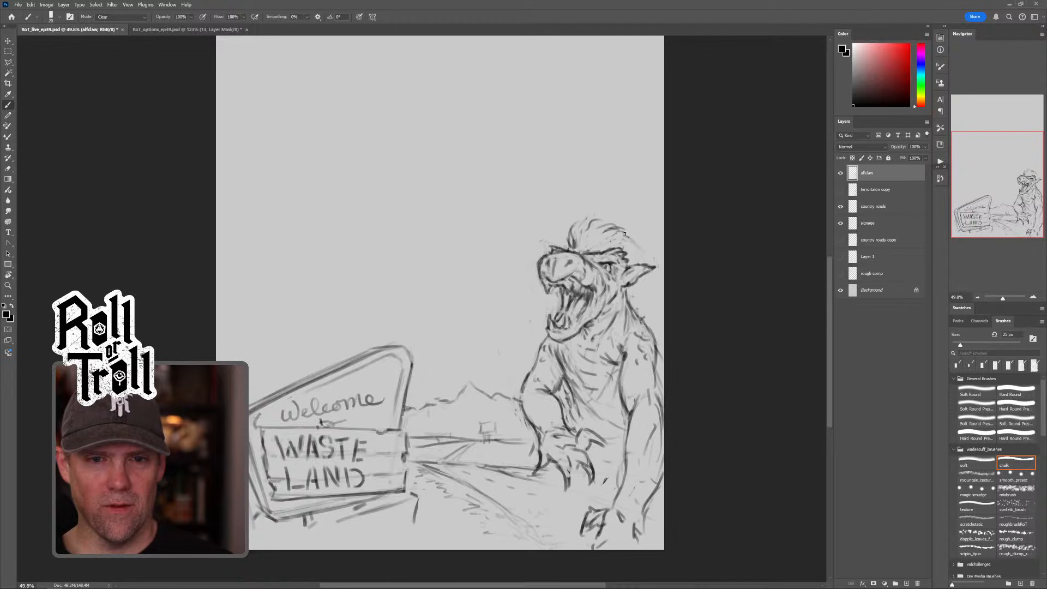
key("shift+alt+n")
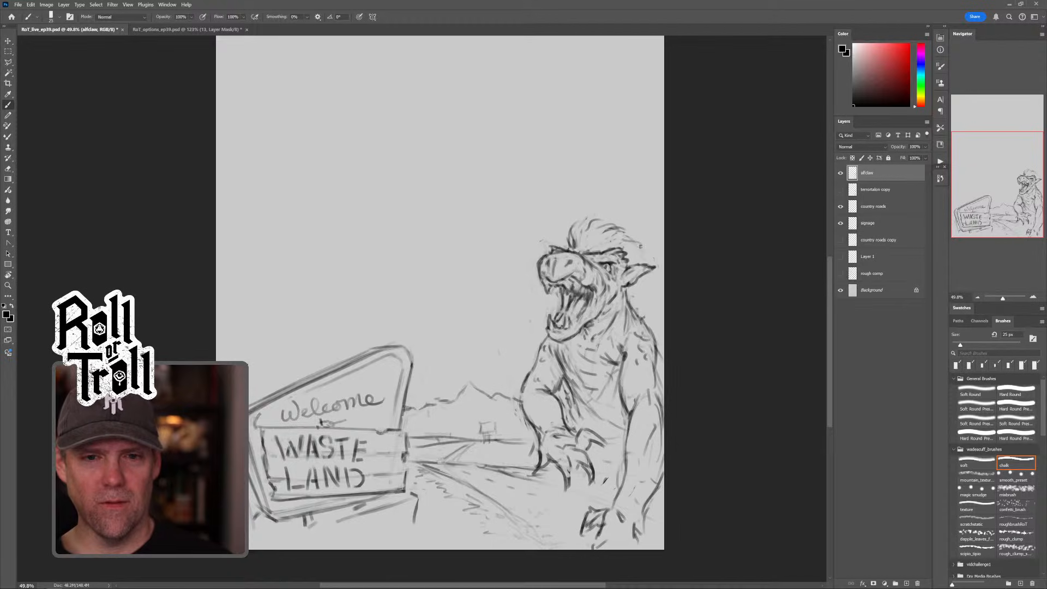
mouse_move(641, 246)
left_mouse_down()
mouse_move(633, 256)
mouse_move(649, 319)
left_mouse_up()
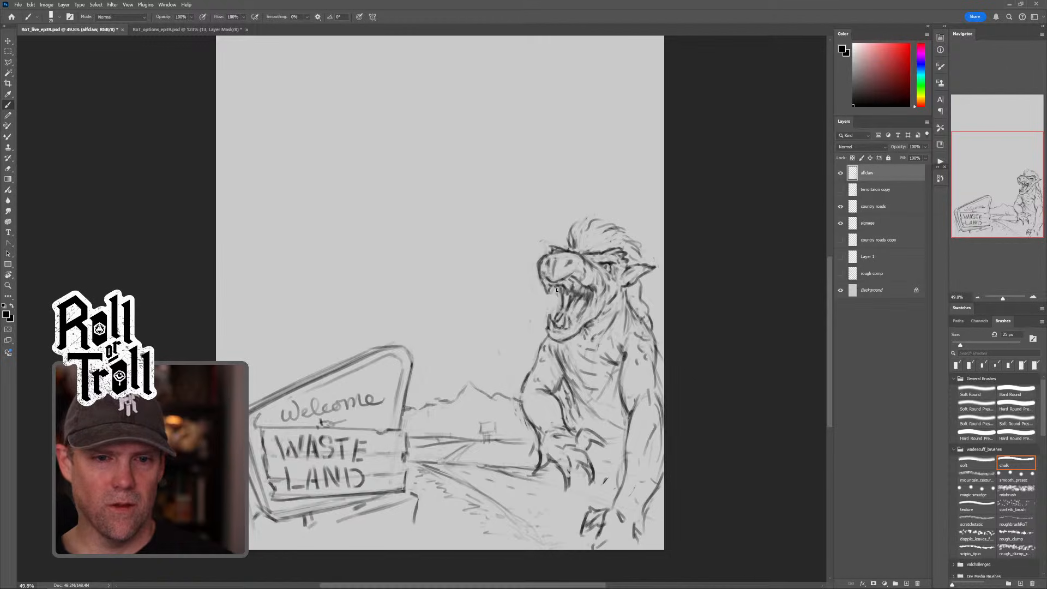
mouse_move(637, 285)
left_mouse_down()
mouse_move(658, 305)
mouse_move(643, 305)
mouse_move(661, 344)
left_mouse_up()
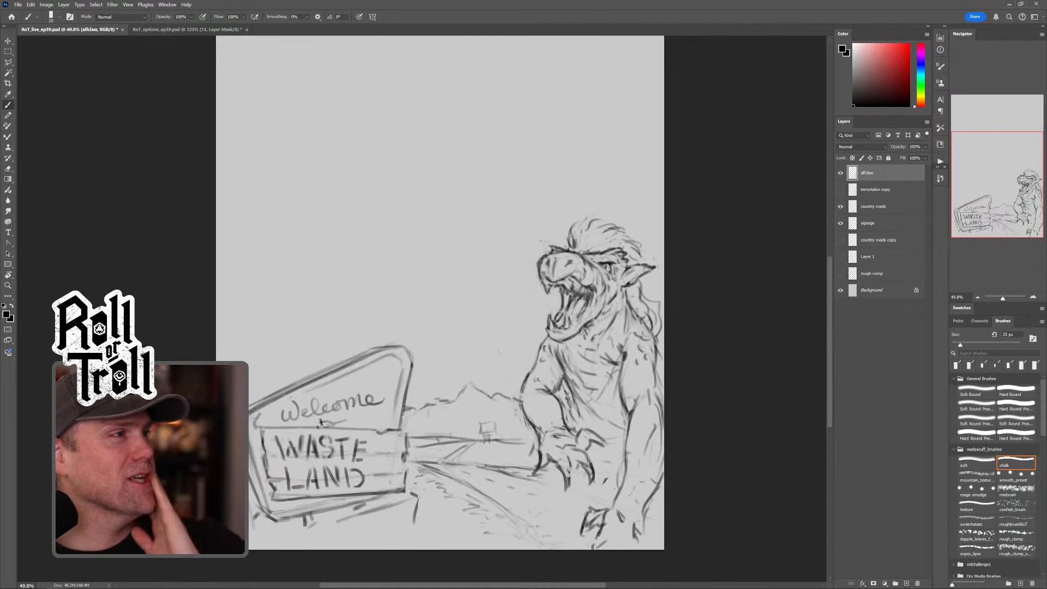
mouse_move(581, 313)
left_mouse_down()
mouse_move(596, 329)
mouse_move(586, 321)
left_mouse_up()
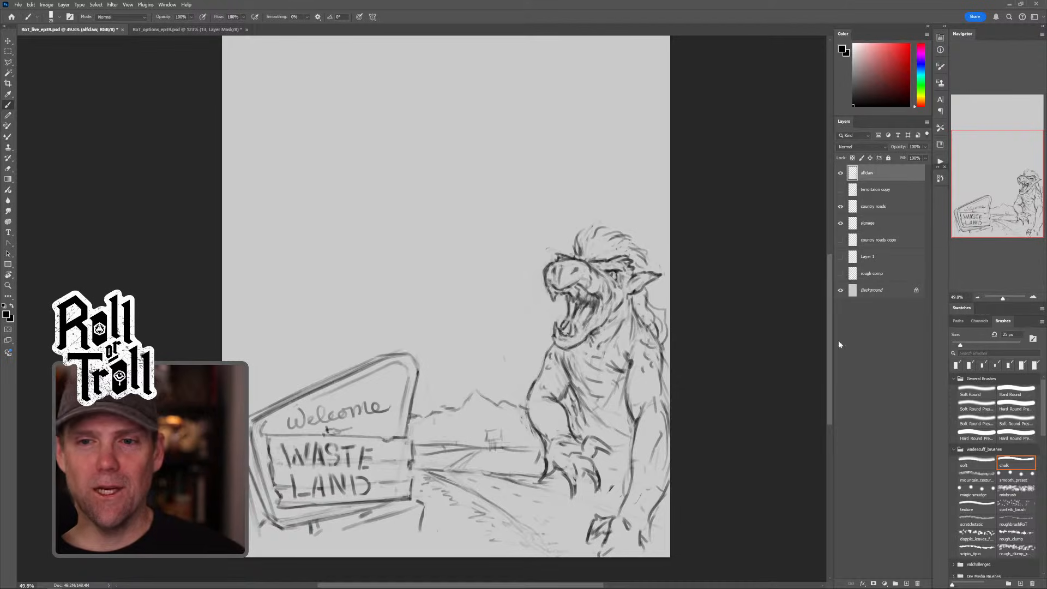
Step: Create a new layer above alfclaw and name it mr.man-d
left_click(907, 584)
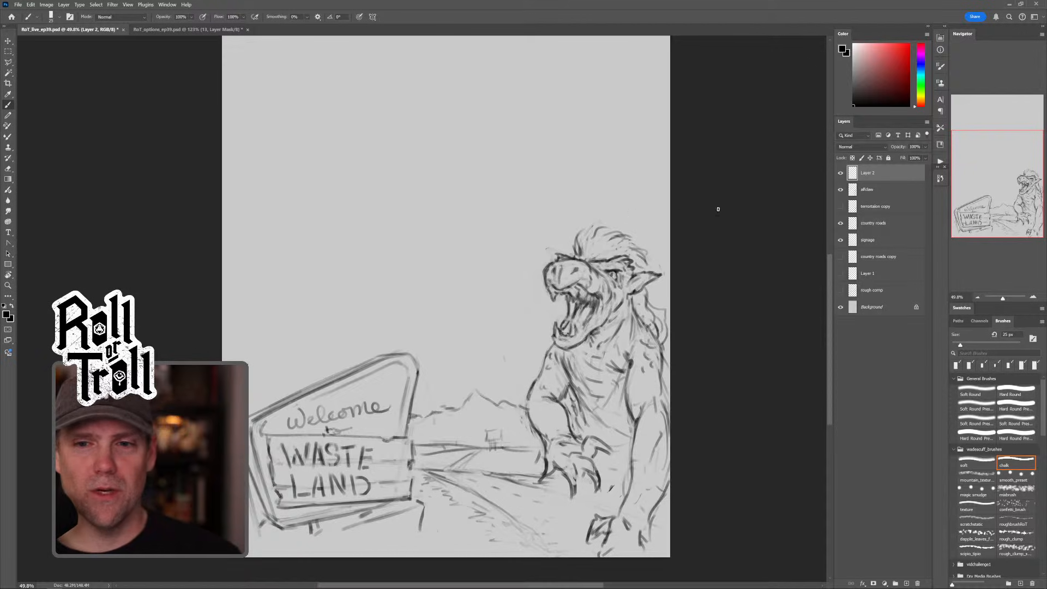
double_click(868, 173)
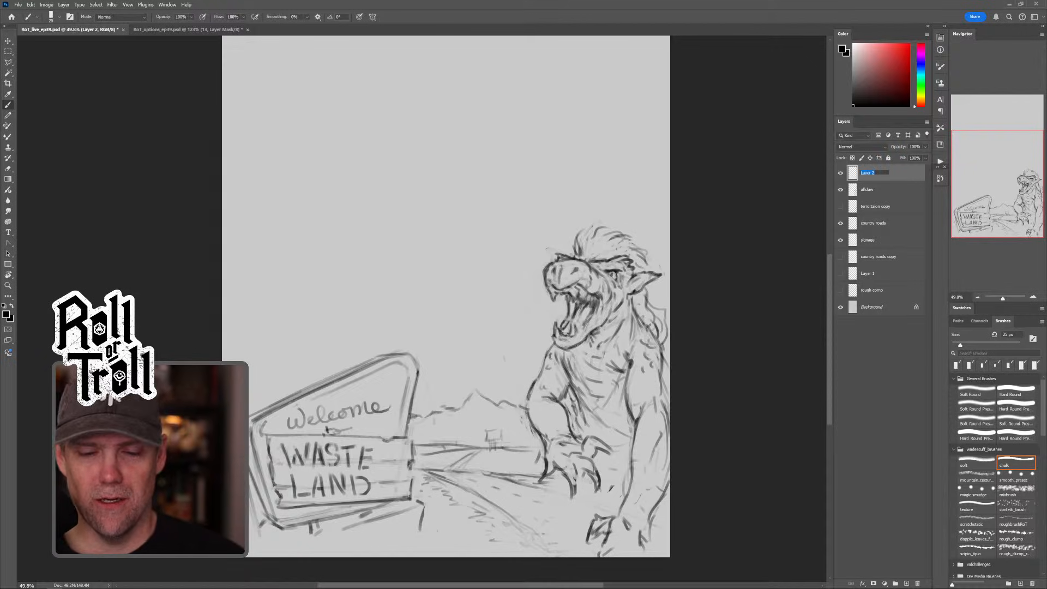
type("ma")
key("BackSpace")
key("BackSpace")
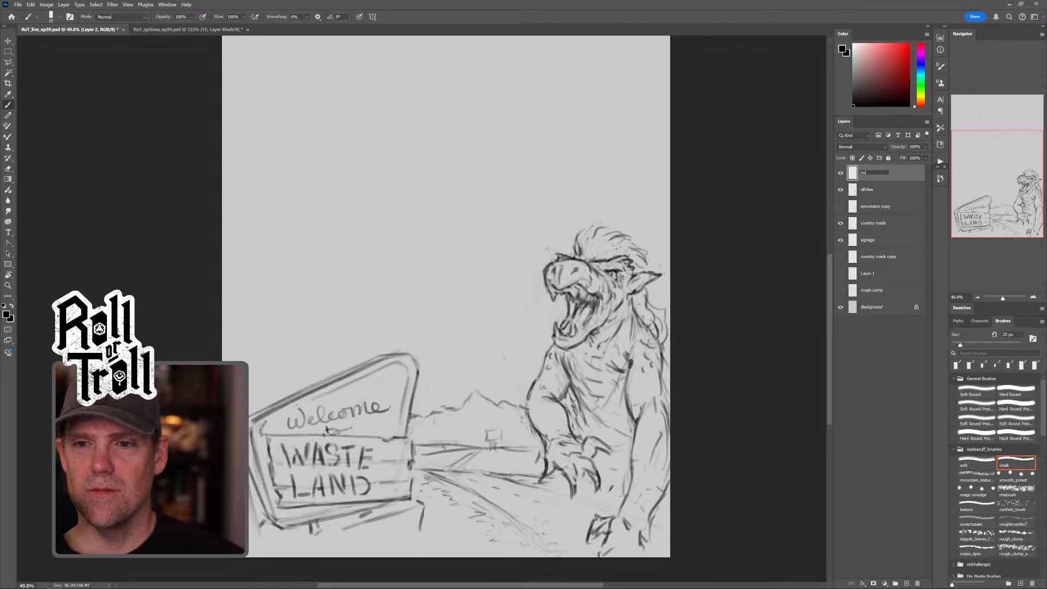
key("BackSpace")
key("BackSpace")
key("BackSpace")
type("mr.")
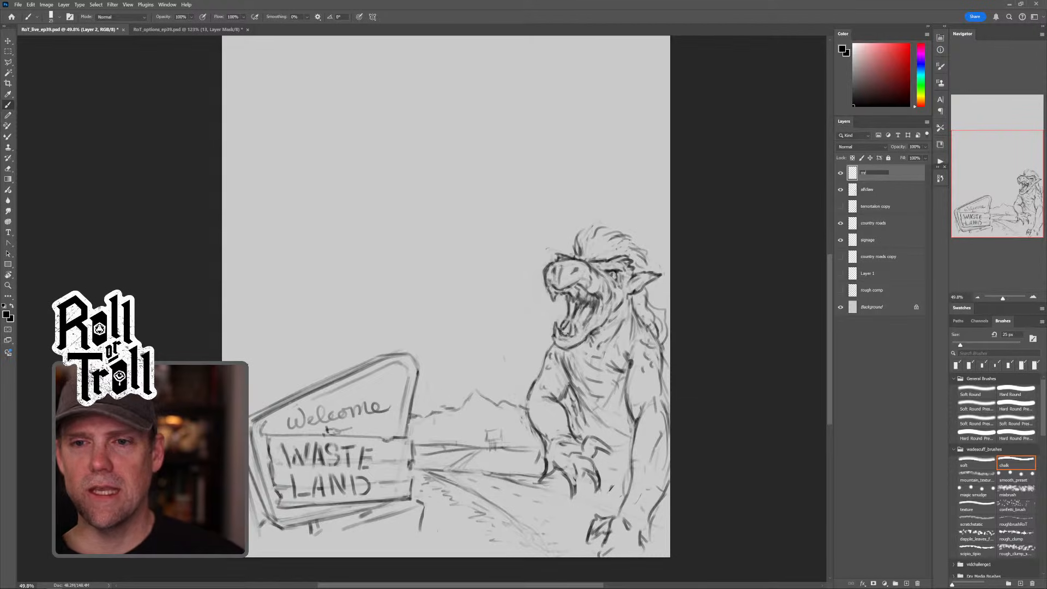
type("mand")
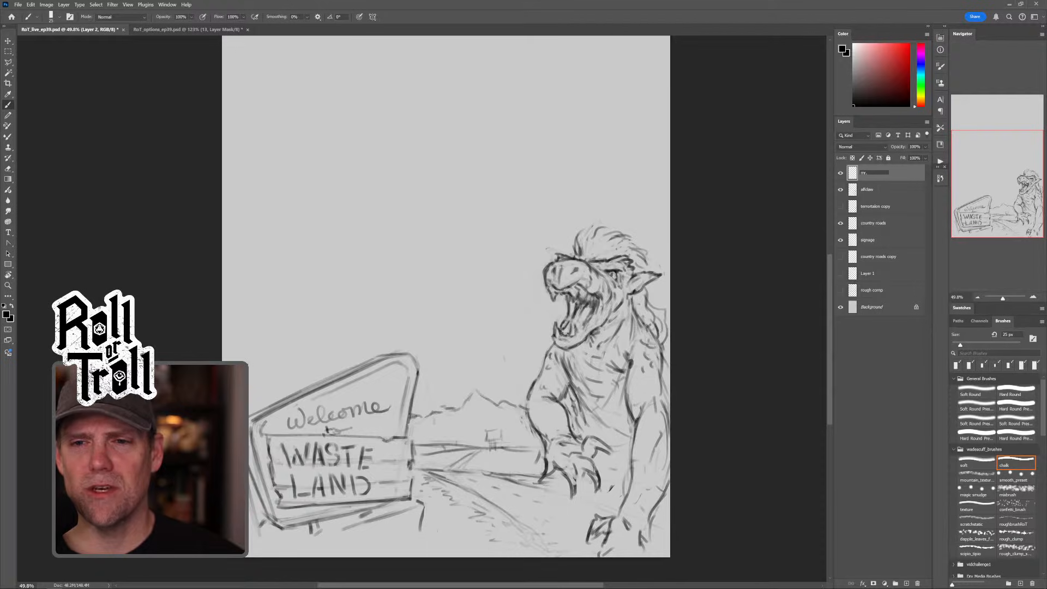
key("BackSpace")
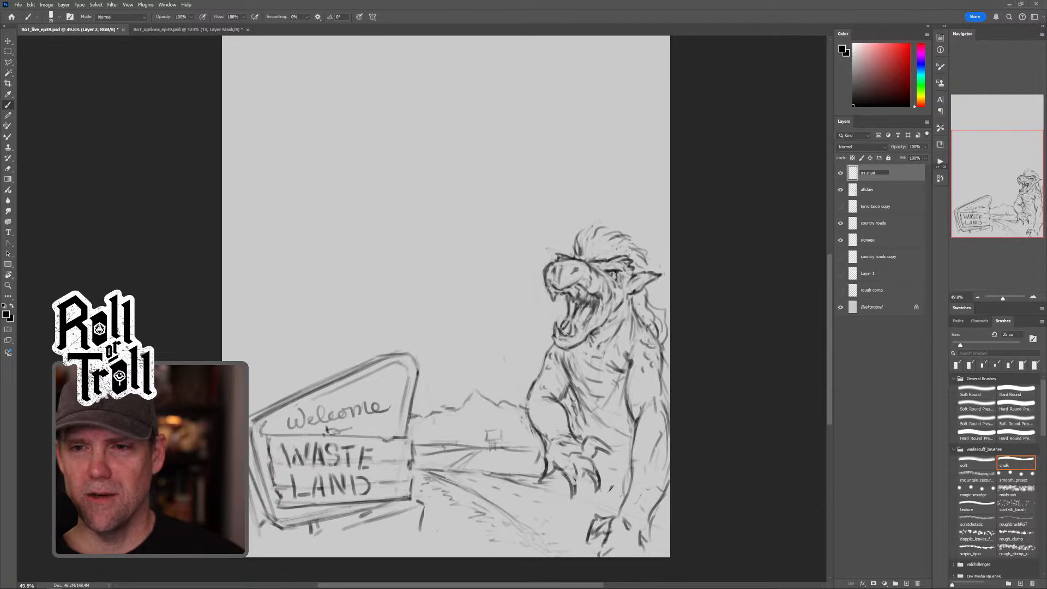
type("-droid")
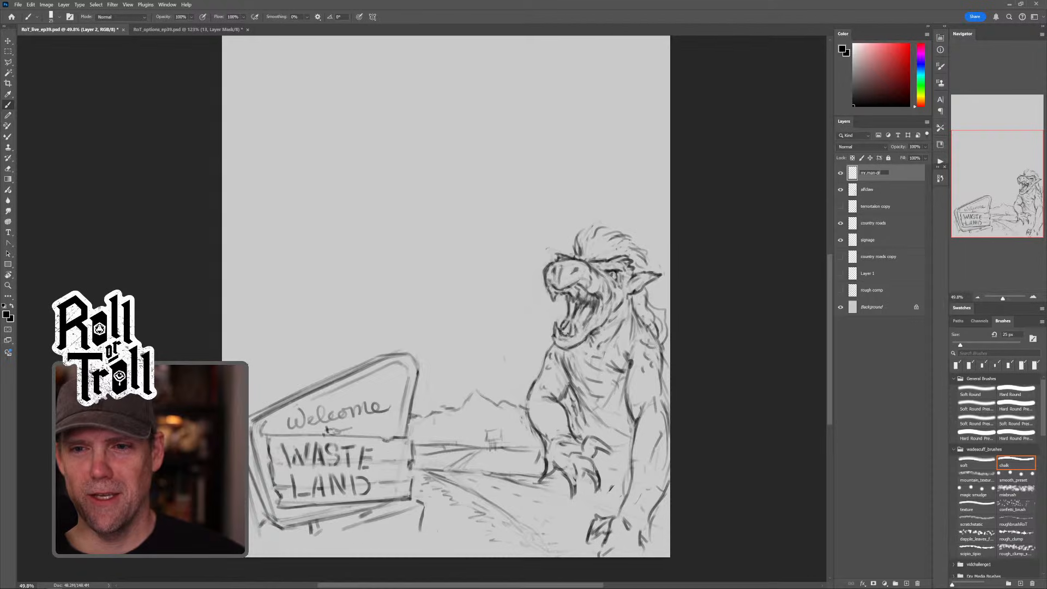
key("BackSpace")
key("BackSpace")
key("BackSpace")
key("BackSpace")
key("Return")
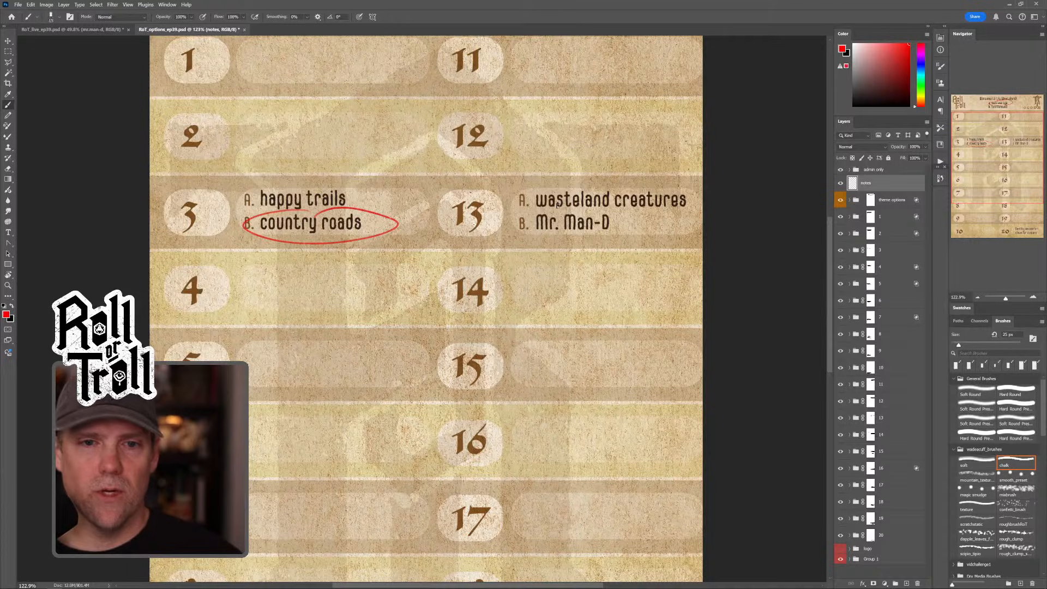
Step: In the RoT_options_ep39.psd document, circle option B, Mr. Man-D, under number 13 in red on the notes layer
left_click_drag(588, 206, 599, 207)
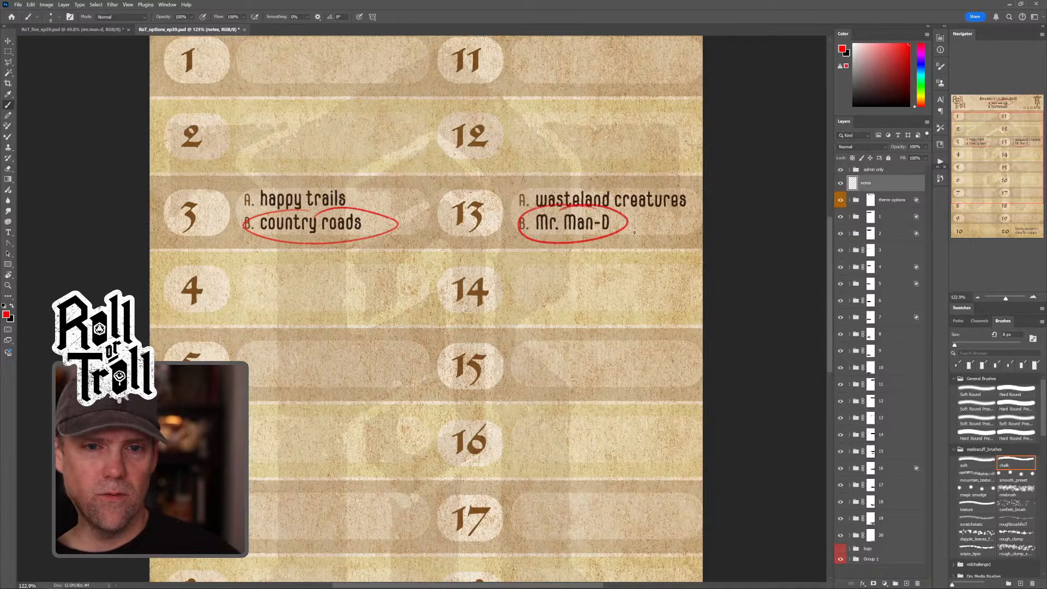
Step: On the group 7 layer mask, reveal option A, "rad power, dude!", by painting in Clear mode with the chalk brush at 45 px
left_click(885, 320)
scroll(513, 348, "down", 5)
scroll(513, 347, "left", 3)
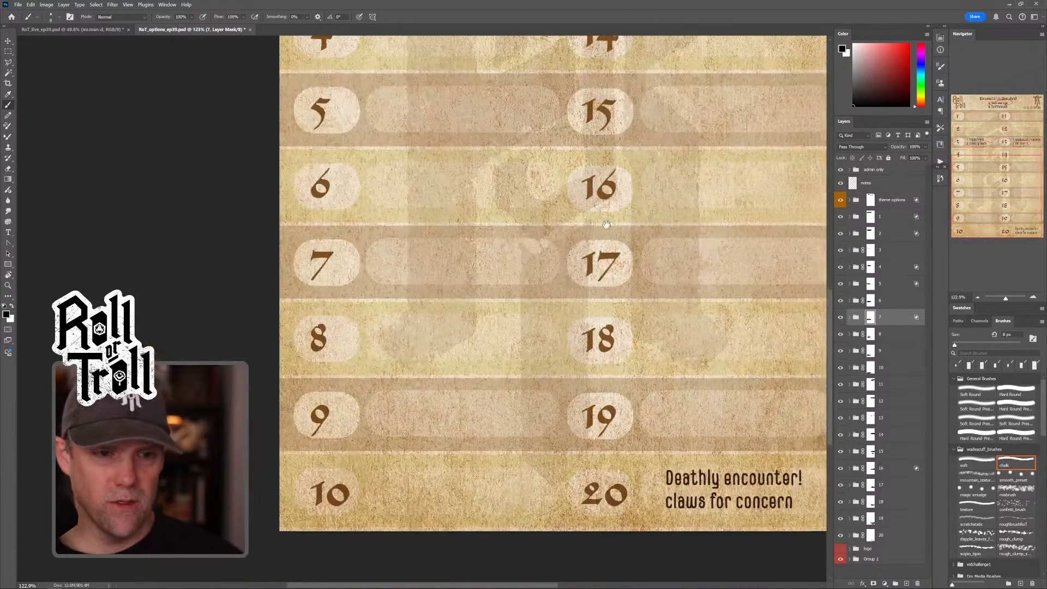
key("bracketright")
key("bracketright")
key("bracketright")
key("bracketright")
key("bracketright")
key("bracketright")
key("bracketright")
key("bracketright")
key("bracketright")
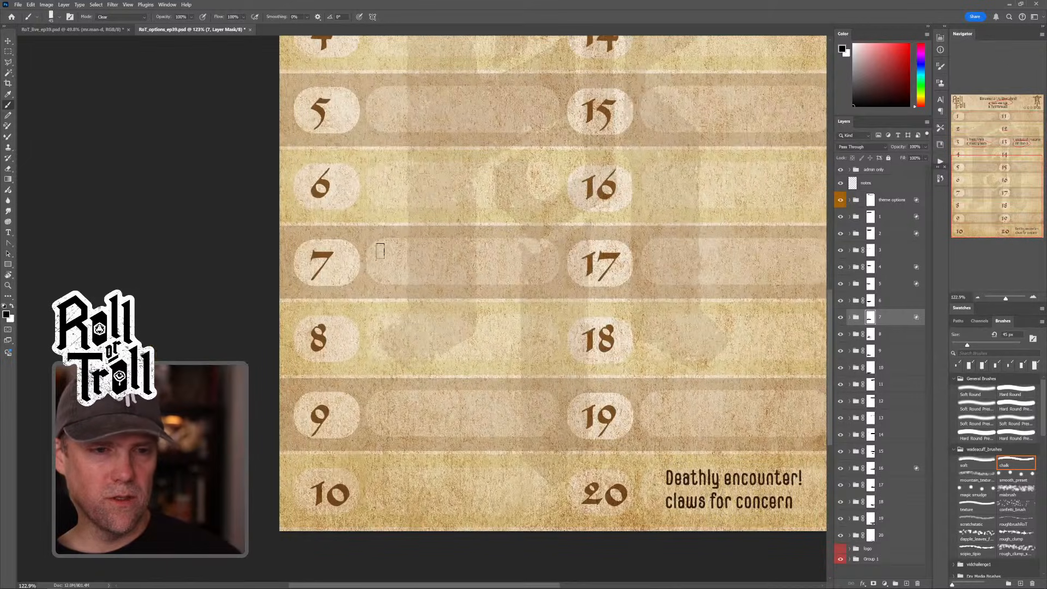
key("grave")
mouse_move(380, 251)
left_mouse_down()
mouse_move(462, 247)
mouse_move(414, 255)
mouse_move(365, 240)
mouse_move(415, 249)
left_mouse_up()
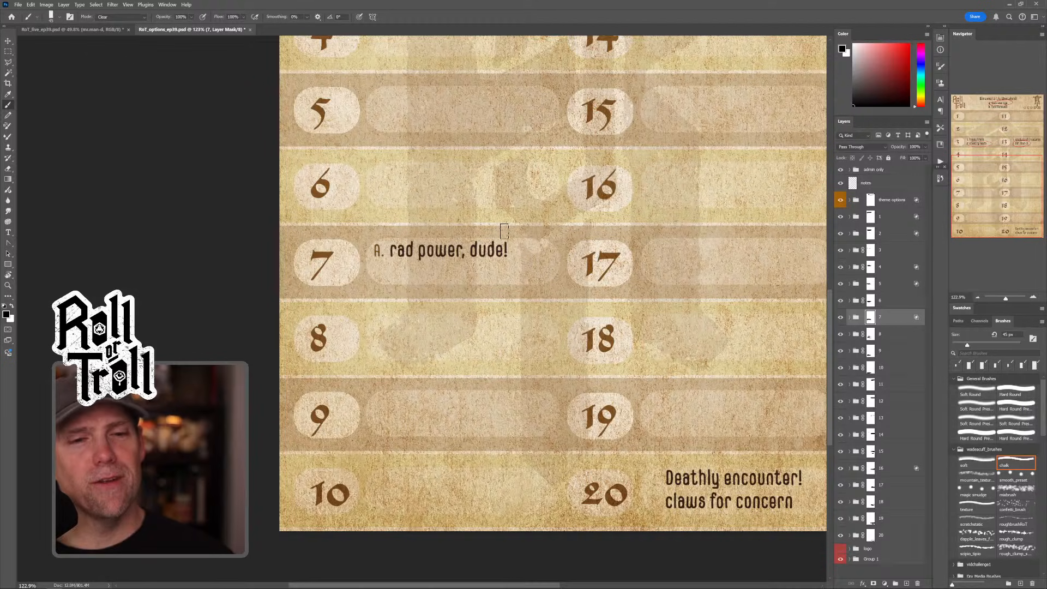
Step: Clear the mask over option B under number 7 to reveal "prepper-pockets™"
key("grave")
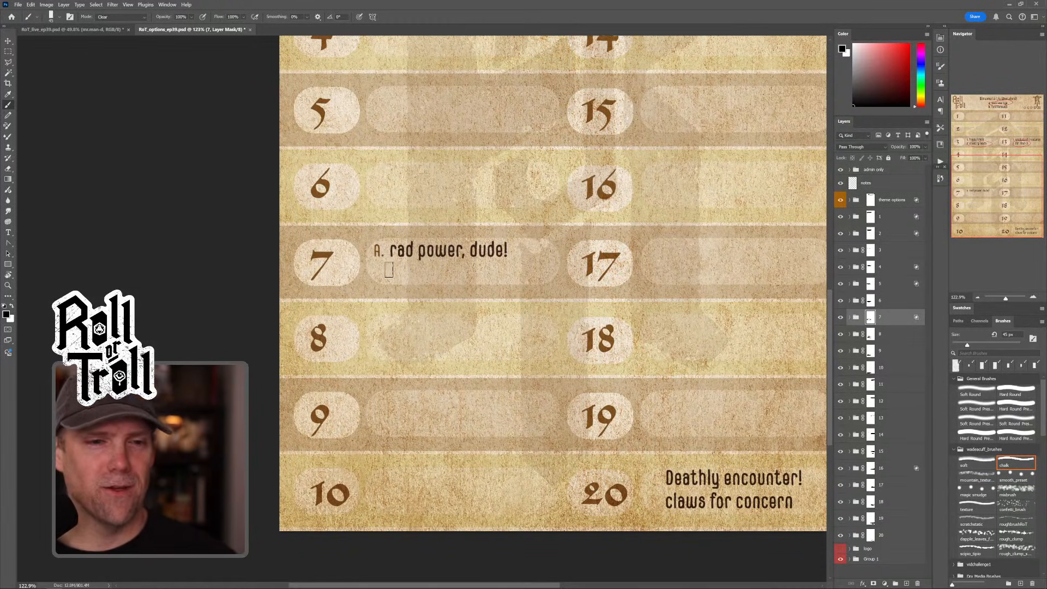
key("grave")
mouse_move(369, 267)
left_mouse_down()
mouse_move(499, 263)
mouse_move(366, 270)
mouse_move(493, 279)
left_mouse_up()
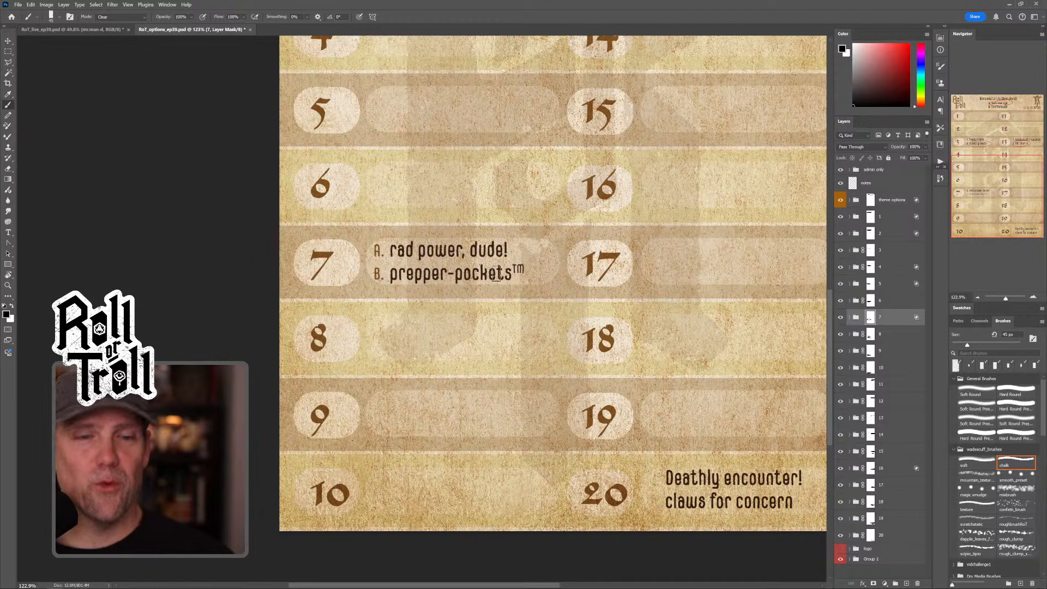
key("grave")
key("grave")
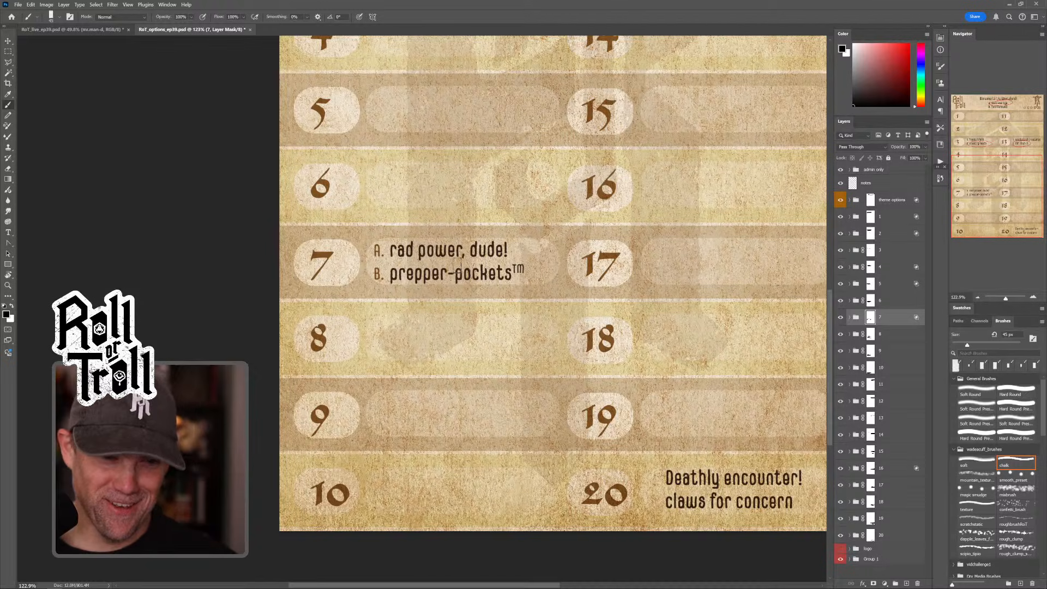
key("grave")
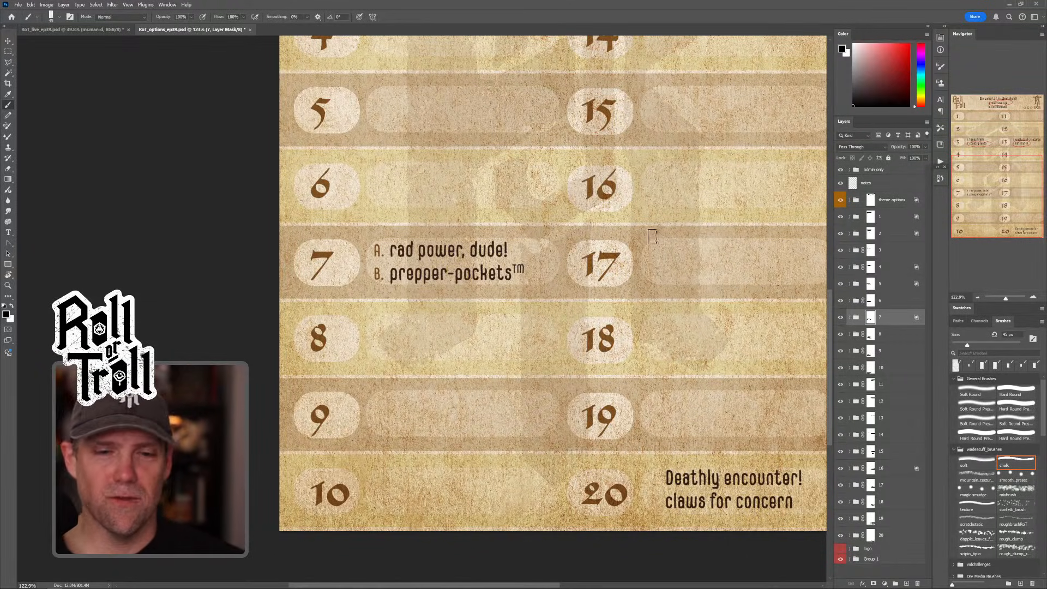
Step: Switch to the RoT_live_ep39.psd document and show the rough comp layer as a guide, keeping mr.man-d as the active layer
left_click_drag(656, 83, 585, 331)
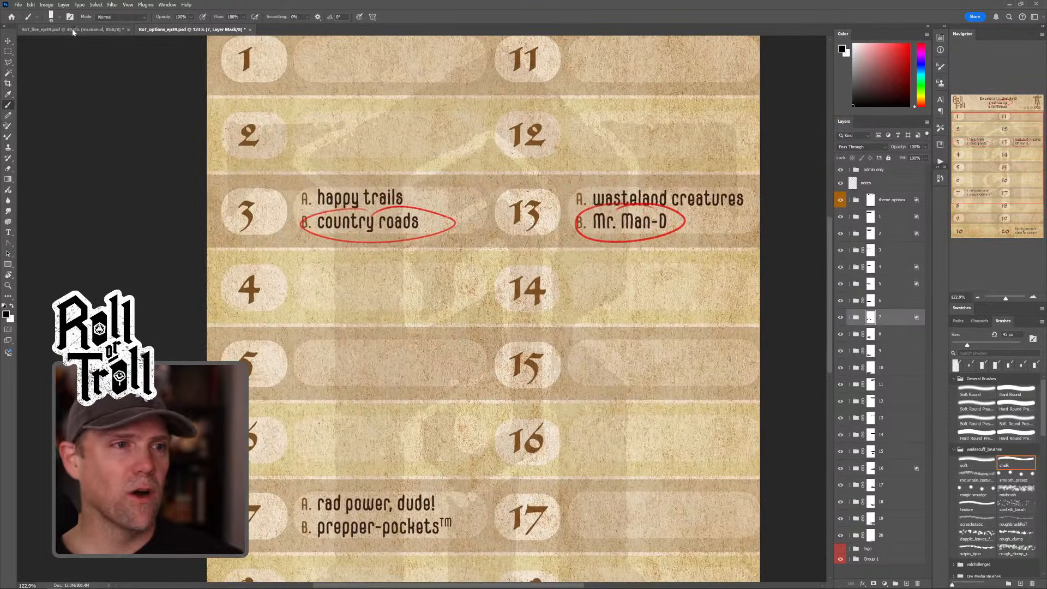
left_click(73, 30)
left_click_drag(578, 295, 605, 240)
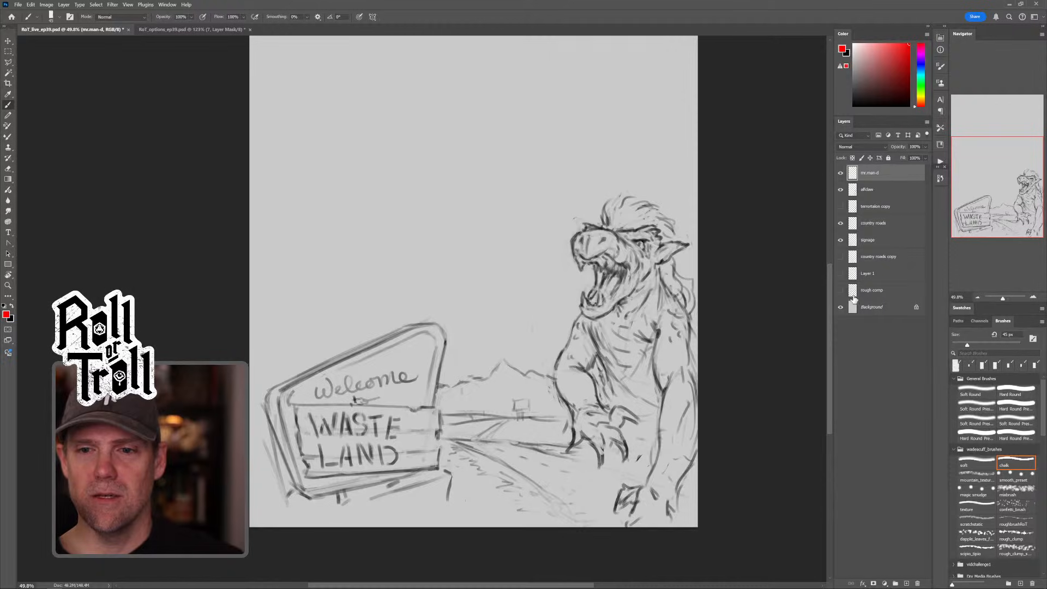
left_click(840, 295)
left_click(622, 237, "alt")
key("z")
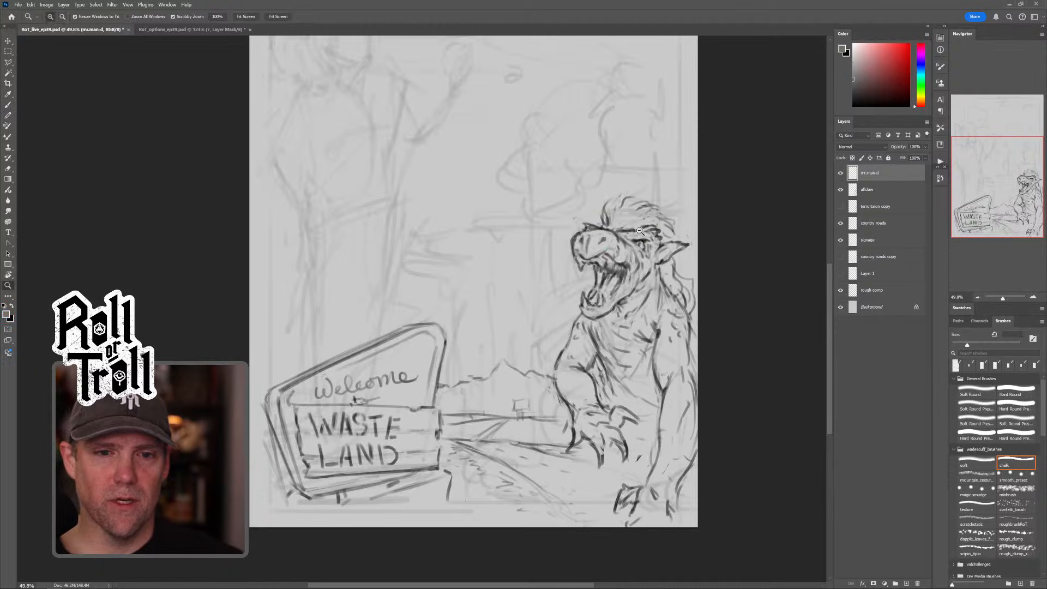
left_click(619, 241, "alt")
key("b")
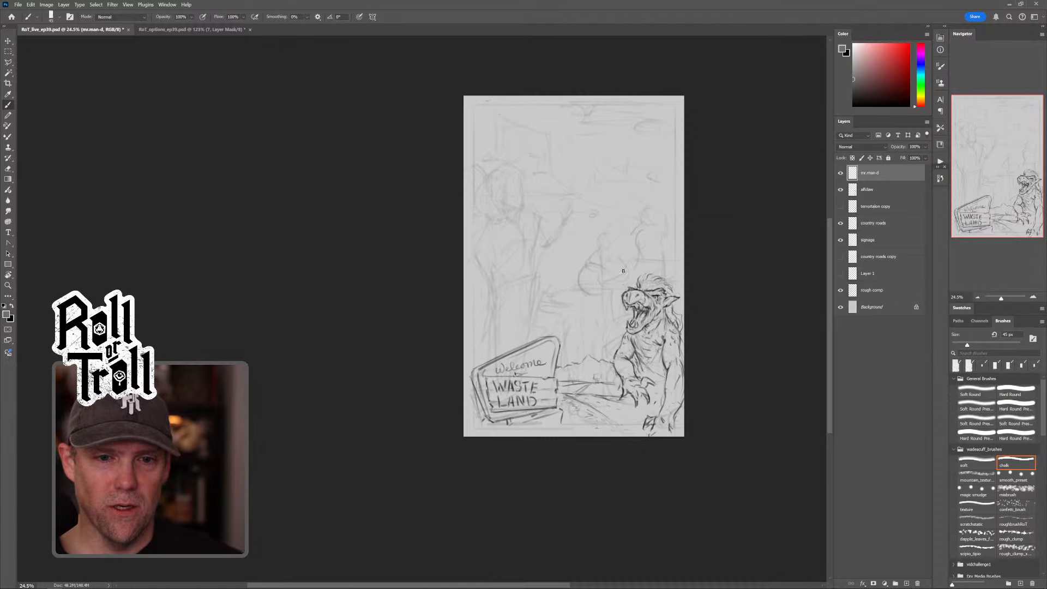
Step: Rough in a circular body for Mr. Man-D beside the creature's head with the chalk brush at 45 px
key("ctrl+z")
mouse_move(591, 311)
left_mouse_down()
mouse_move(567, 292)
mouse_move(567, 278)
mouse_move(597, 264)
left_mouse_up()
mouse_move(571, 270)
left_mouse_down()
mouse_move(619, 277)
mouse_move(598, 271)
mouse_move(581, 307)
mouse_move(566, 277)
mouse_move(605, 274)
left_mouse_up()
key("ctrl+z")
left_click_drag(576, 266, 565, 289)
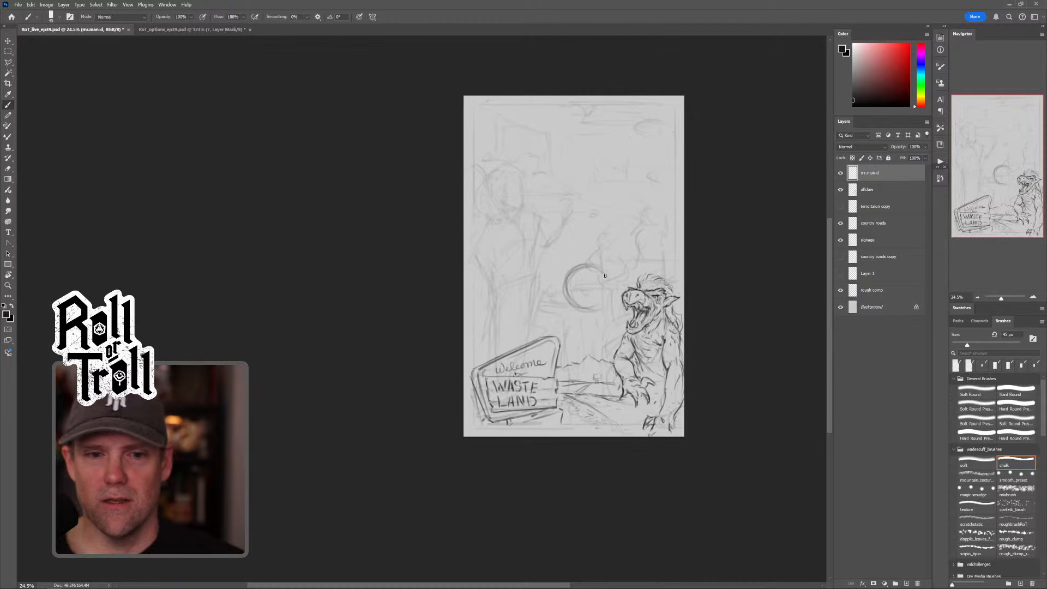
key("z")
mouse_move(594, 274)
left_mouse_down()
mouse_move(639, 275)
mouse_move(618, 274)
mouse_move(630, 273)
left_mouse_up()
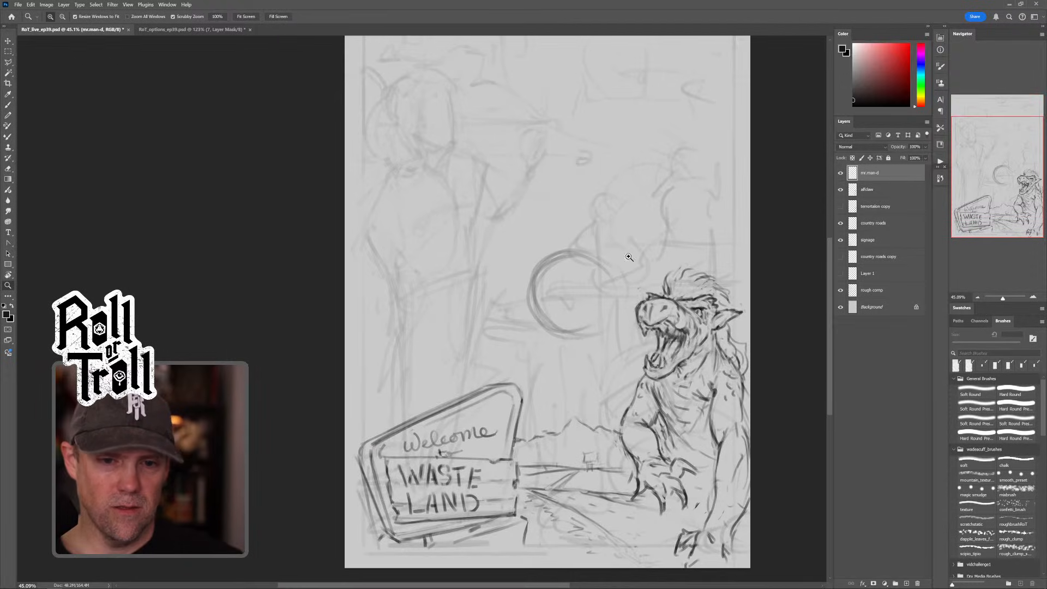
key("b")
left_click_drag(504, 358, 645, 367)
left_click_drag(545, 385, 649, 383)
key("ctrl+z")
key("ctrl+z")
key("ctrl+z")
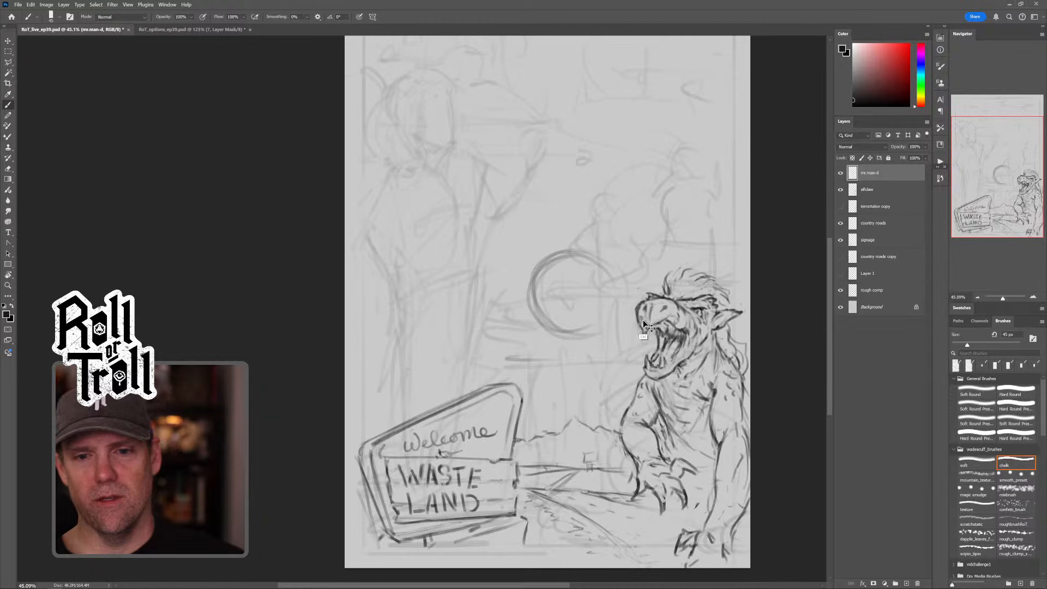
Step: Thin the circle's heavy outline from the inside with the chalk brush in Clear mode at 150 px
key("bracketright")
key("bracketright")
key("bracketright")
key("bracketright")
key("bracketright")
key("bracketright")
key("bracketright")
key("bracketright")
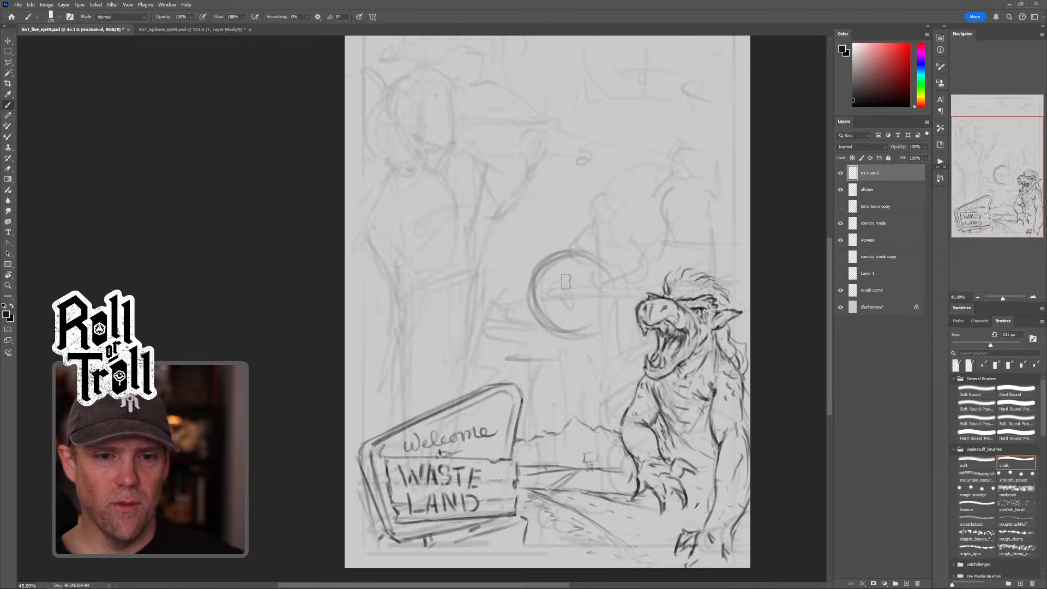
key("grave")
mouse_move(578, 268)
left_mouse_down()
mouse_move(580, 314)
mouse_move(560, 326)
left_mouse_up()
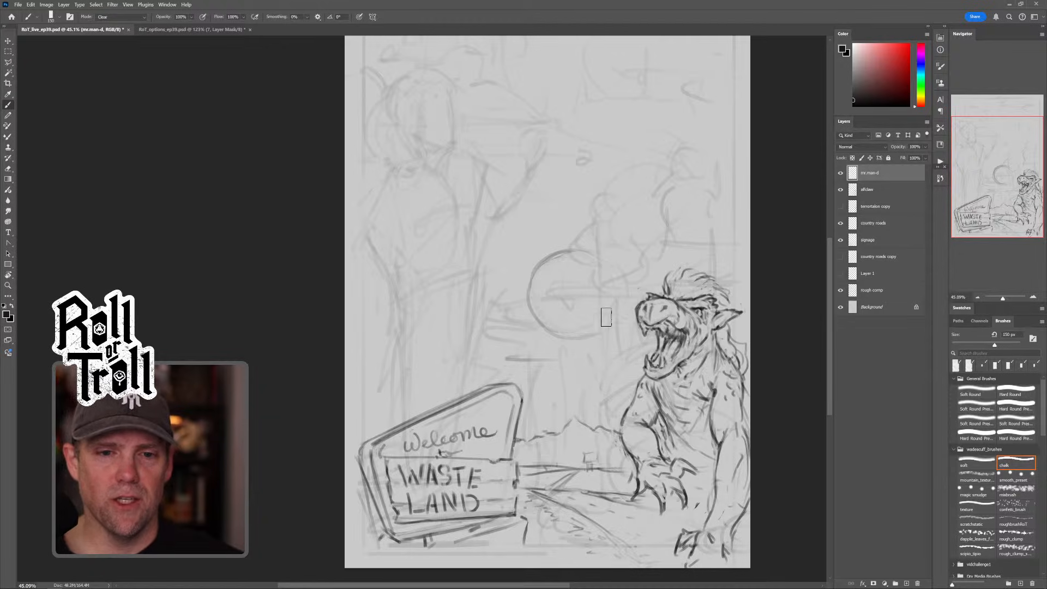
Step: Redraw Mr. Man-D's body as a complete, rounder circle with the chalk brush at 35 px
key("grave")
key("bracketleft")
key("bracketleft")
key("bracketleft")
key("bracketleft")
key("bracketleft")
key("bracketleft")
key("bracketleft")
key("bracketleft")
key("bracketleft")
key("bracketleft")
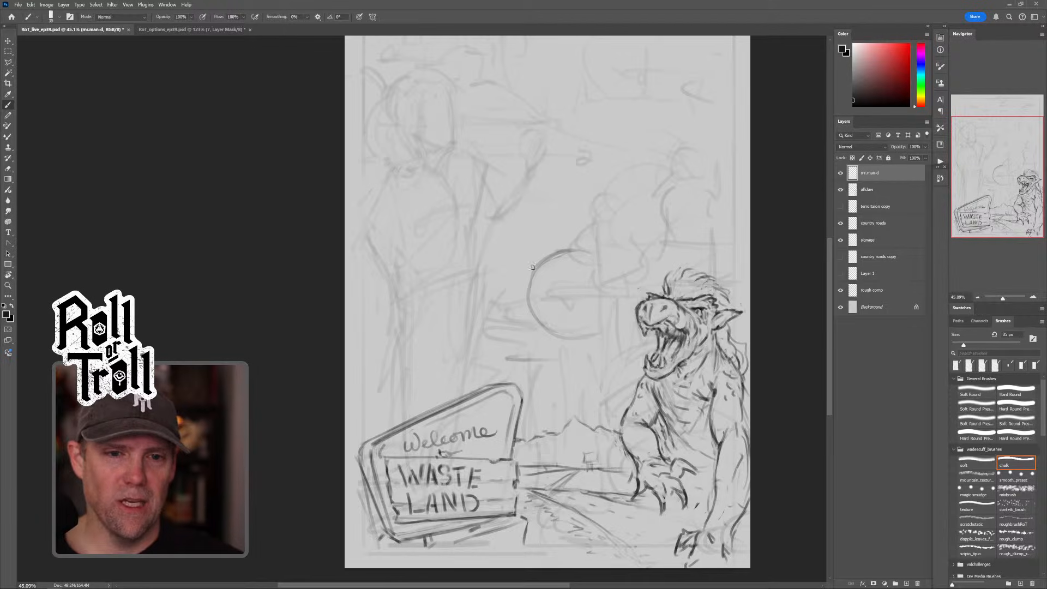
mouse_move(556, 256)
left_mouse_down()
mouse_move(524, 294)
mouse_move(539, 330)
mouse_move(559, 341)
left_mouse_up()
mouse_move(531, 288)
left_mouse_down()
mouse_move(539, 328)
mouse_move(570, 339)
left_mouse_up()
mouse_move(532, 314)
left_mouse_down()
mouse_move(599, 325)
mouse_move(564, 335)
mouse_move(606, 281)
left_mouse_up()
mouse_move(570, 250)
left_mouse_down()
mouse_move(605, 265)
mouse_move(609, 286)
left_mouse_up()
mouse_move(570, 252)
left_mouse_down()
mouse_move(602, 296)
mouse_move(599, 273)
mouse_move(577, 246)
mouse_move(612, 259)
mouse_move(558, 247)
mouse_move(578, 247)
mouse_move(572, 255)
mouse_move(605, 287)
left_mouse_up()
key("grave")
key("grave")
key("grave")
key("grave")
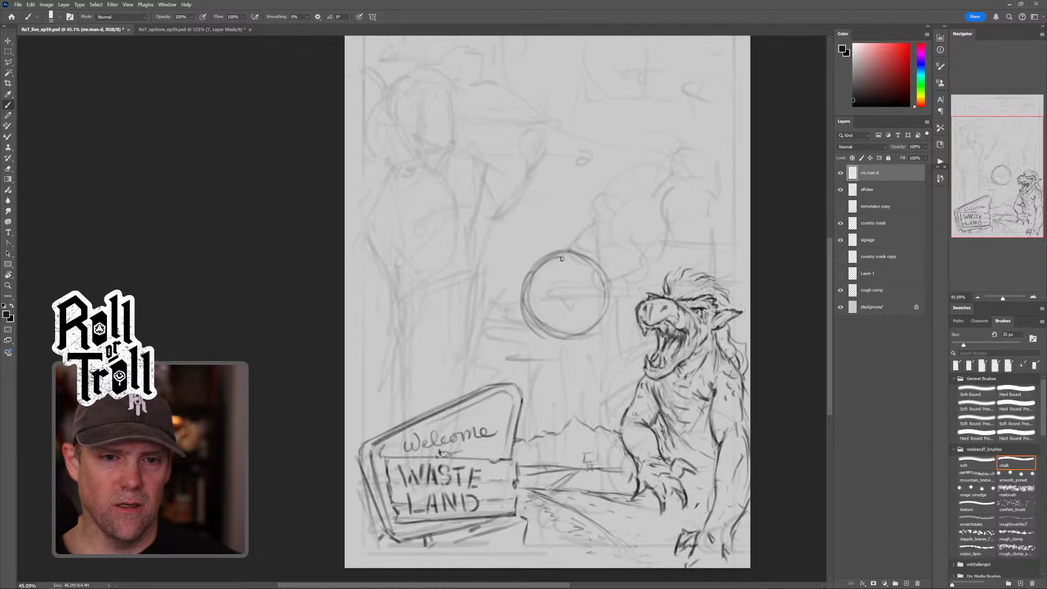
Step: Draw a curved cap across the upper edge of Mr. Man-D's spherical body
left_click_drag(551, 259, 575, 262)
left_click_drag(547, 258, 588, 258)
mouse_move(548, 258)
left_mouse_down()
mouse_move(578, 256)
mouse_move(553, 256)
mouse_move(565, 309)
left_mouse_up()
Step: Draw a small round eye with a lid line at the centre of the sphere, erasing and restating strokes as needed
key("grave")
mouse_move(564, 284)
left_mouse_down()
mouse_move(571, 310)
mouse_move(563, 286)
mouse_move(554, 300)
left_mouse_up()
key("grave")
key("grave")
left_click_drag(555, 289, 573, 306)
mouse_move(565, 286)
left_mouse_down()
mouse_move(576, 303)
mouse_move(560, 304)
mouse_move(577, 297)
left_mouse_up()
key("grave")
key("grave")
left_click_drag(556, 289, 568, 309)
left_click_drag(576, 291, 571, 308)
key("grave")
Step: Add small rounded side fittings to both sides of the sphere at eye level
left_click_drag(524, 283, 524, 307)
key("grave")
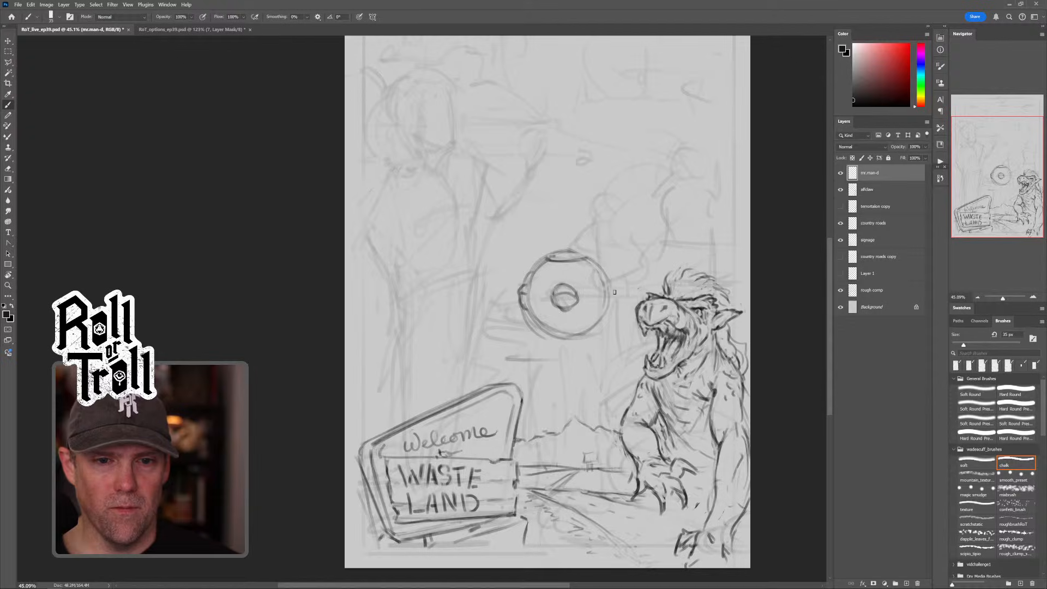
left_click_drag(606, 283, 611, 285)
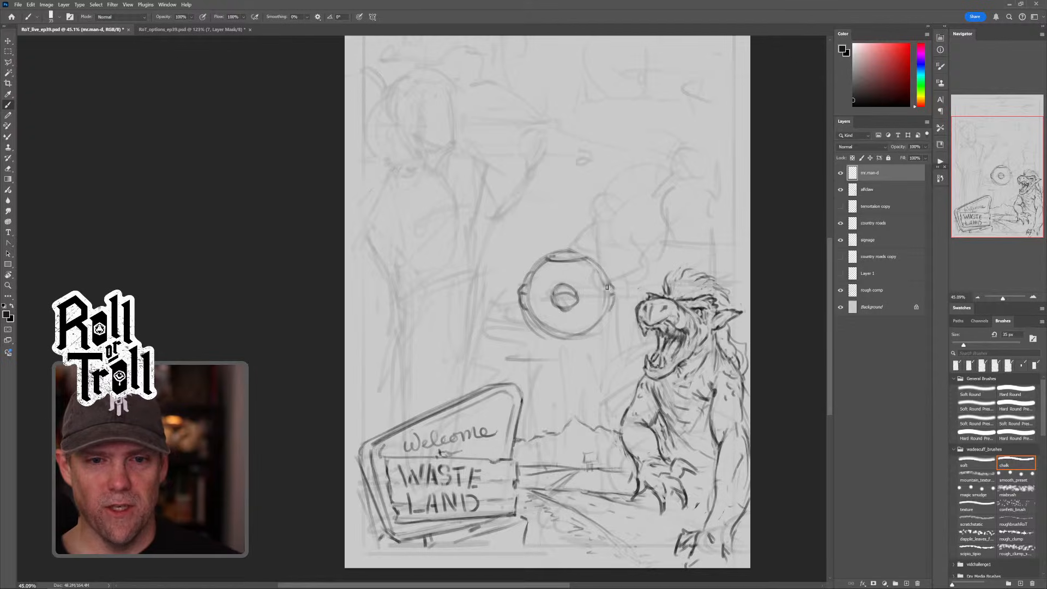
left_click_drag(607, 283, 607, 311)
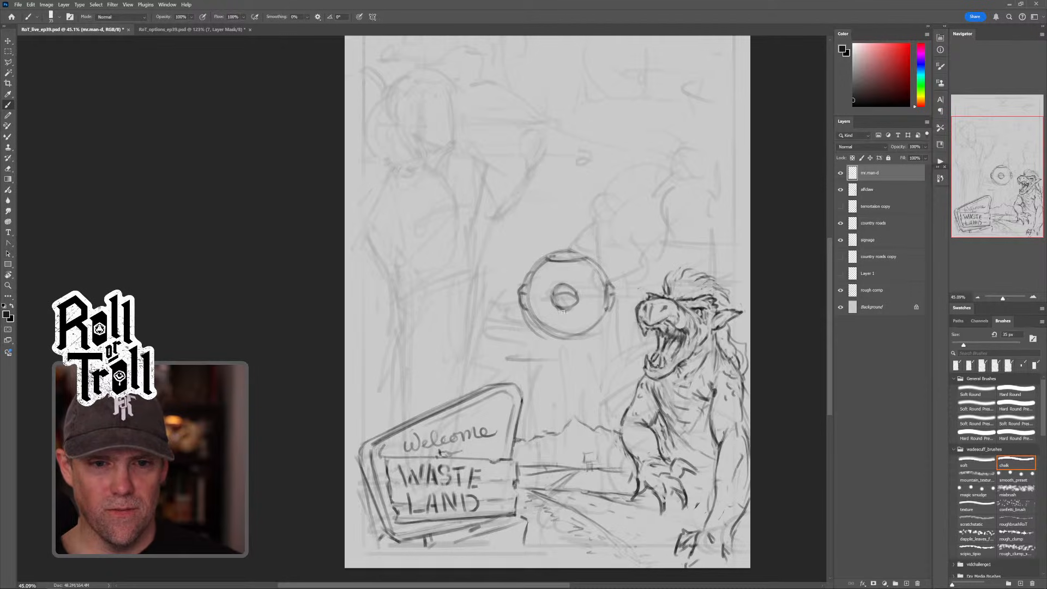
Step: Add a pupil to the eye and draw a collared, tapering spike hanging beneath the sphere
mouse_move(566, 297)
left_mouse_down()
mouse_move(520, 295)
mouse_move(613, 297)
mouse_move(523, 316)
mouse_move(541, 342)
mouse_move(545, 326)
mouse_move(576, 339)
mouse_move(556, 350)
left_mouse_up()
key("shift+alt+r")
key("shift+alt+n")
mouse_move(549, 335)
left_mouse_down()
mouse_move(582, 336)
mouse_move(556, 355)
mouse_move(577, 351)
mouse_move(560, 367)
mouse_move(559, 359)
mouse_move(564, 384)
mouse_move(575, 366)
mouse_move(562, 363)
mouse_move(569, 400)
left_mouse_up()
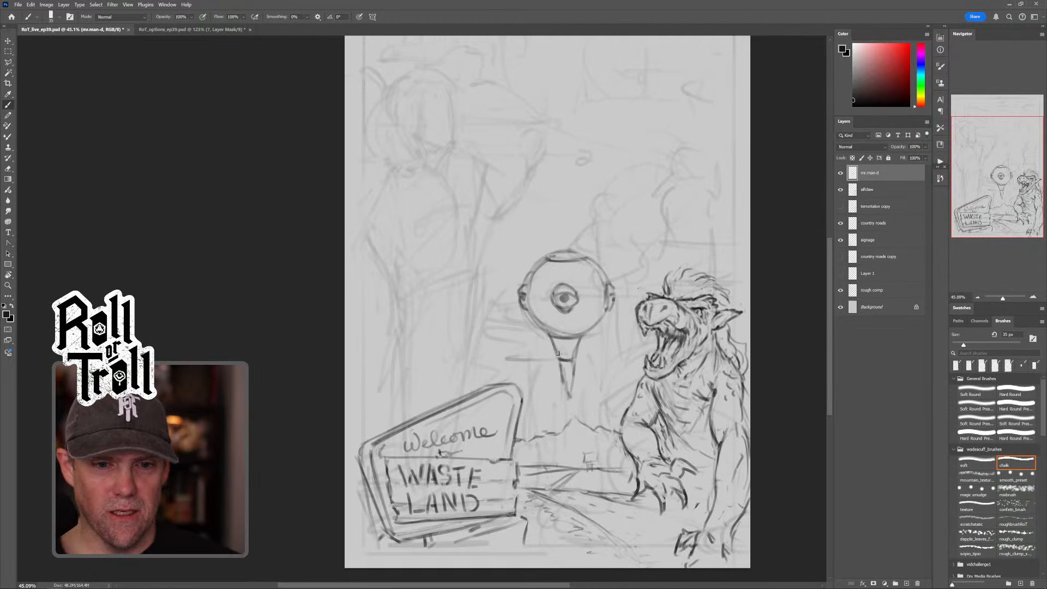
left_click_drag(557, 353, 574, 351)
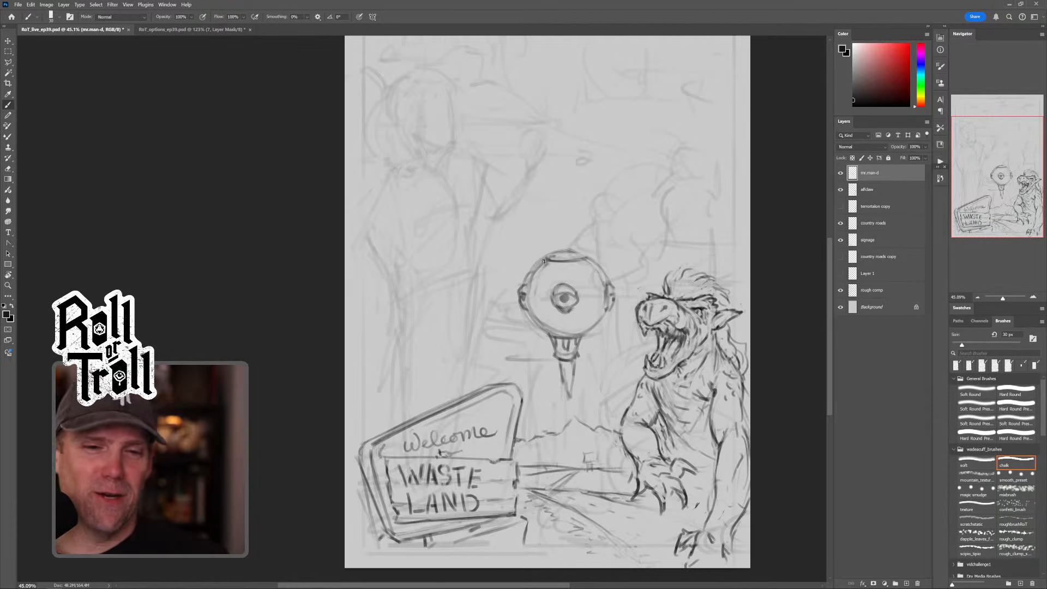
Step: Clean up and darken the sphere's outline and side fittings with the chalk brush at 30 px, alternating Clear and Normal modes
key("shift+alt+r")
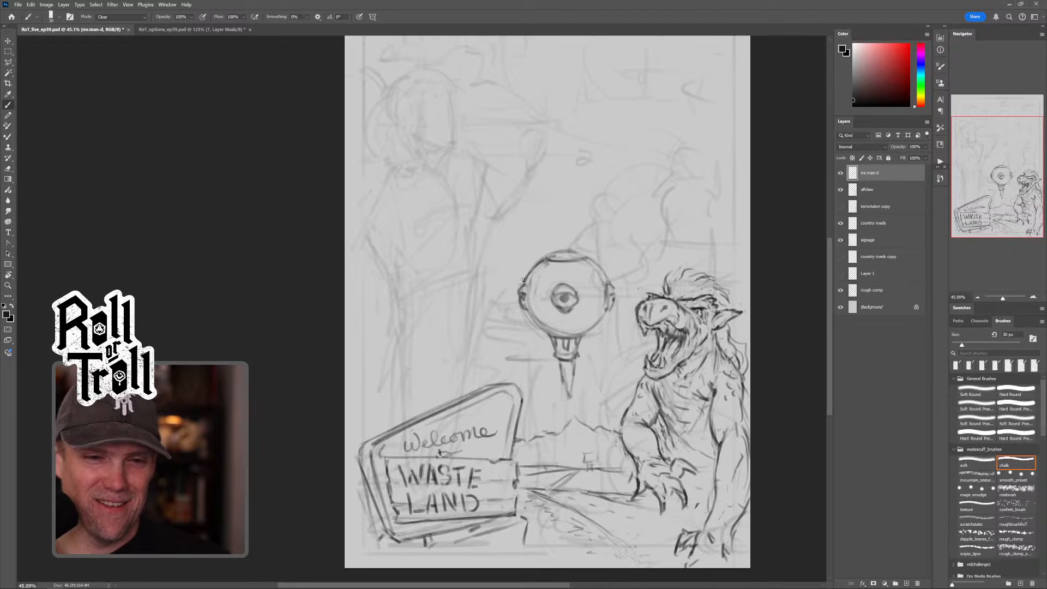
left_click_drag(557, 256, 567, 253)
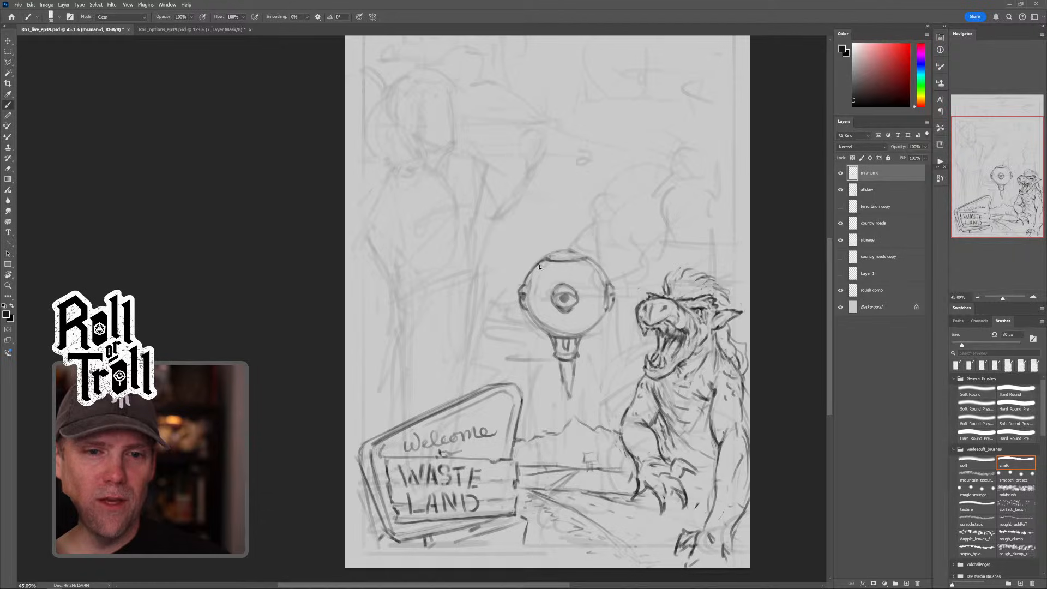
left_click_drag(528, 299, 556, 335)
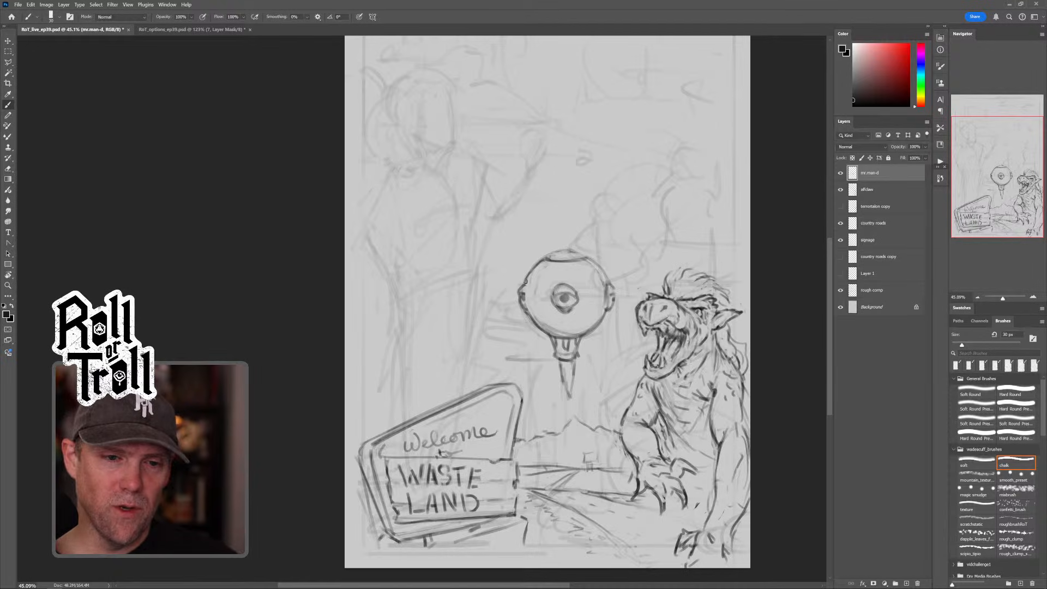
left_click_drag(526, 281, 524, 308)
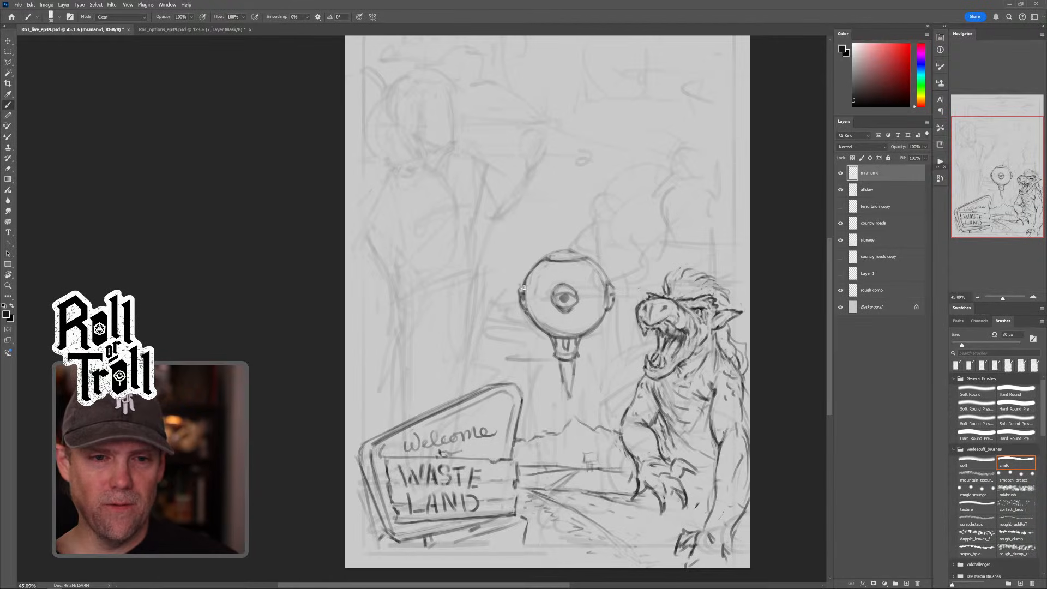
key("shift+alt+n")
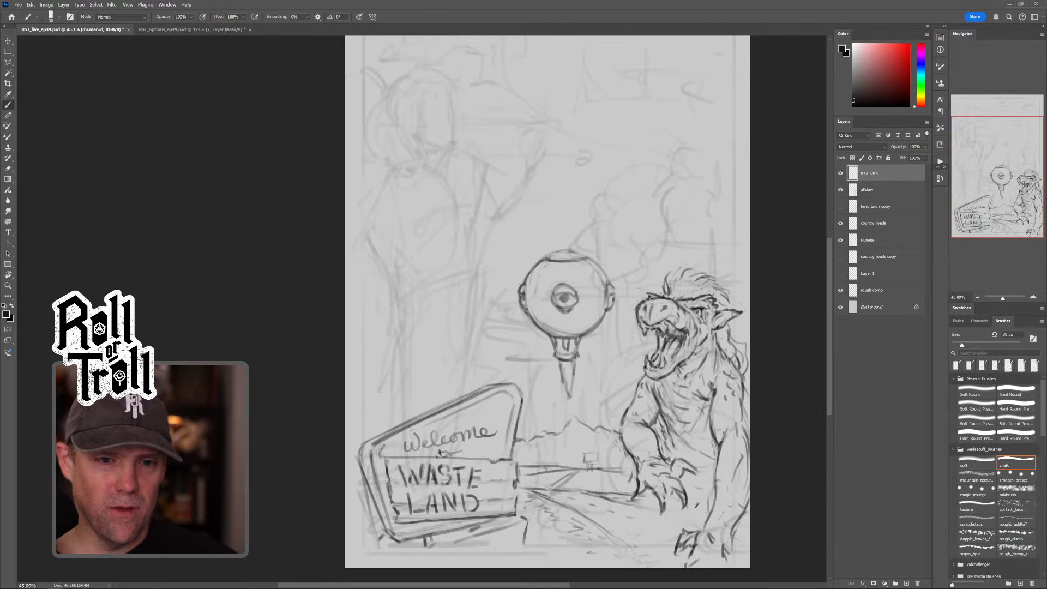
left_click_drag(587, 257, 605, 278)
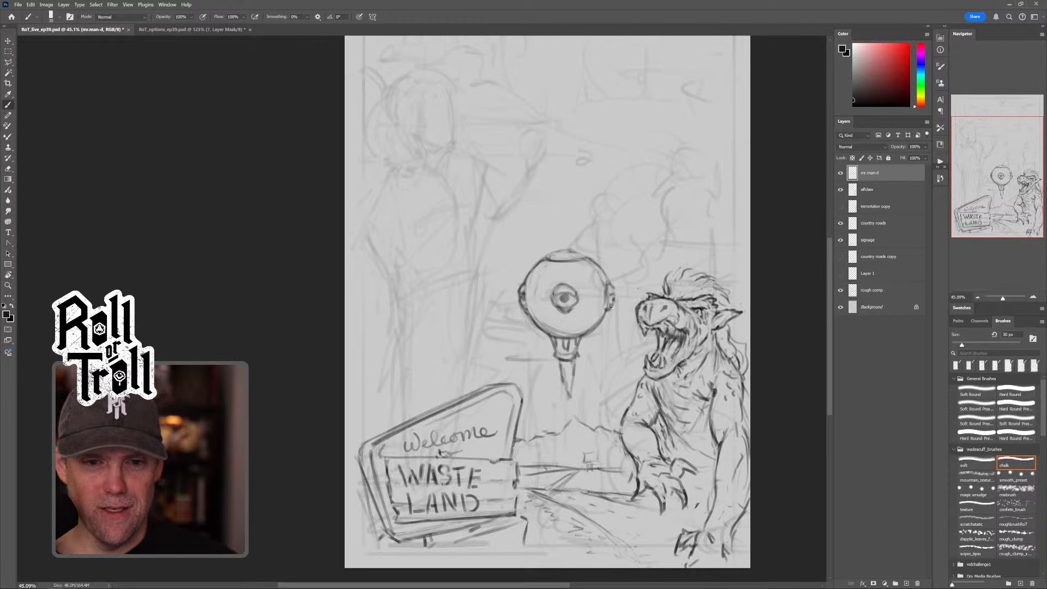
key("shift+alt+n")
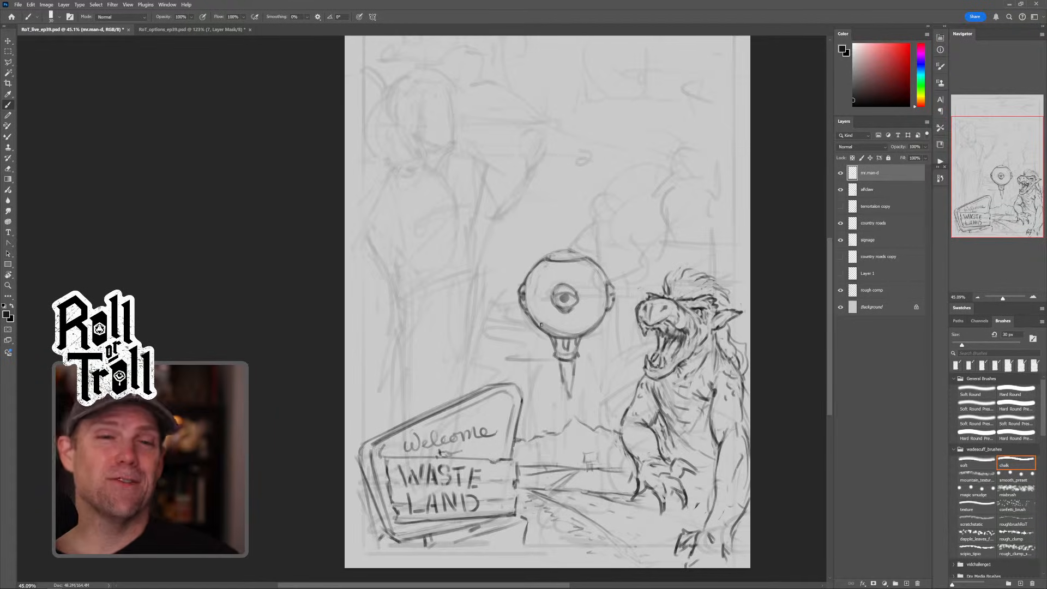
Step: Draw curved panel seams across the sphere's face around the eye and along its lower part
left_click_drag(550, 263, 538, 301)
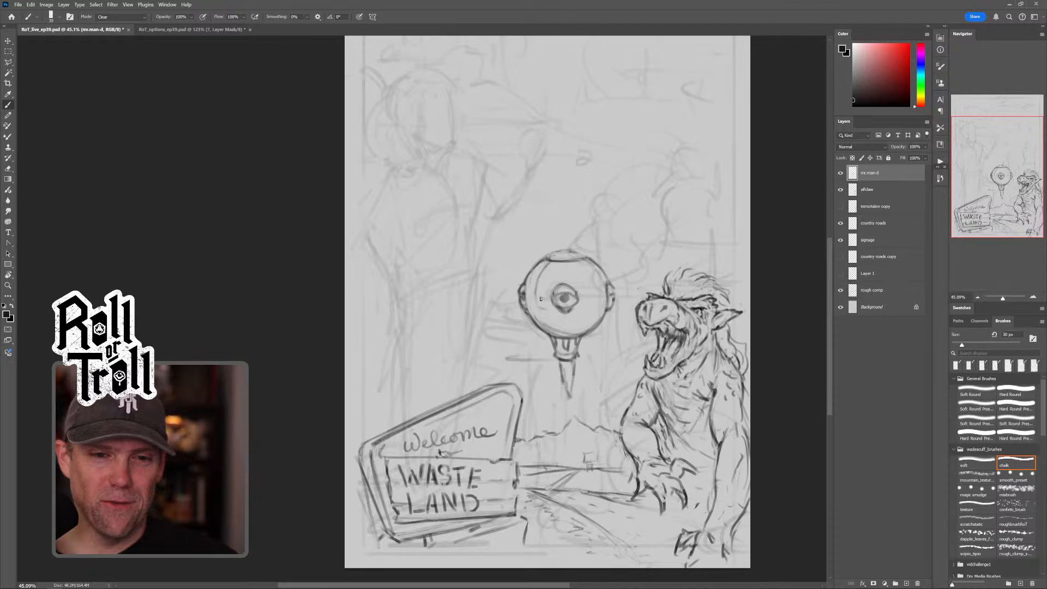
left_click_drag(585, 316, 578, 335)
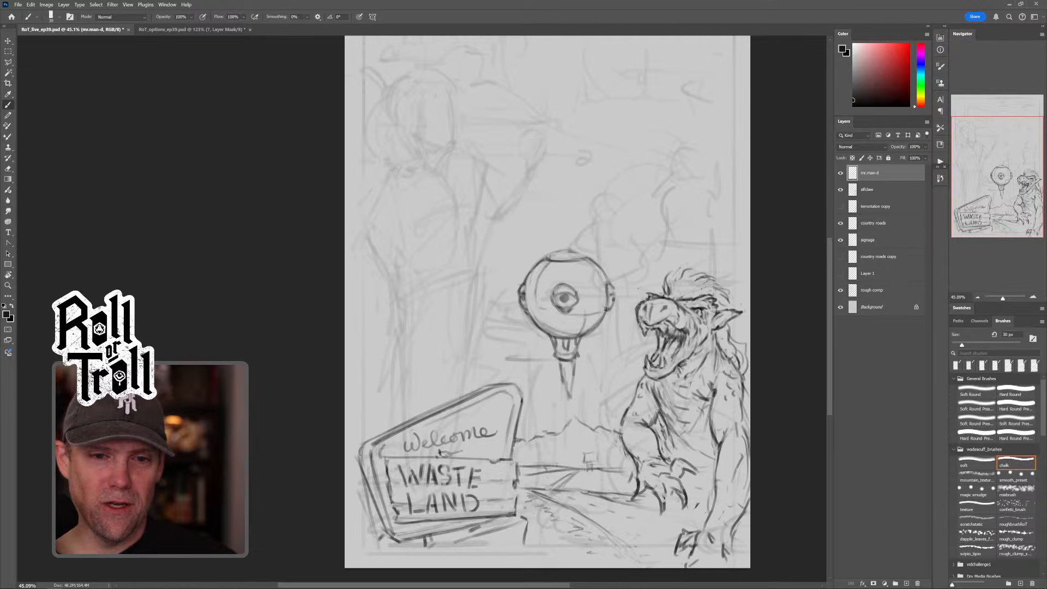
key("shift+alt+n")
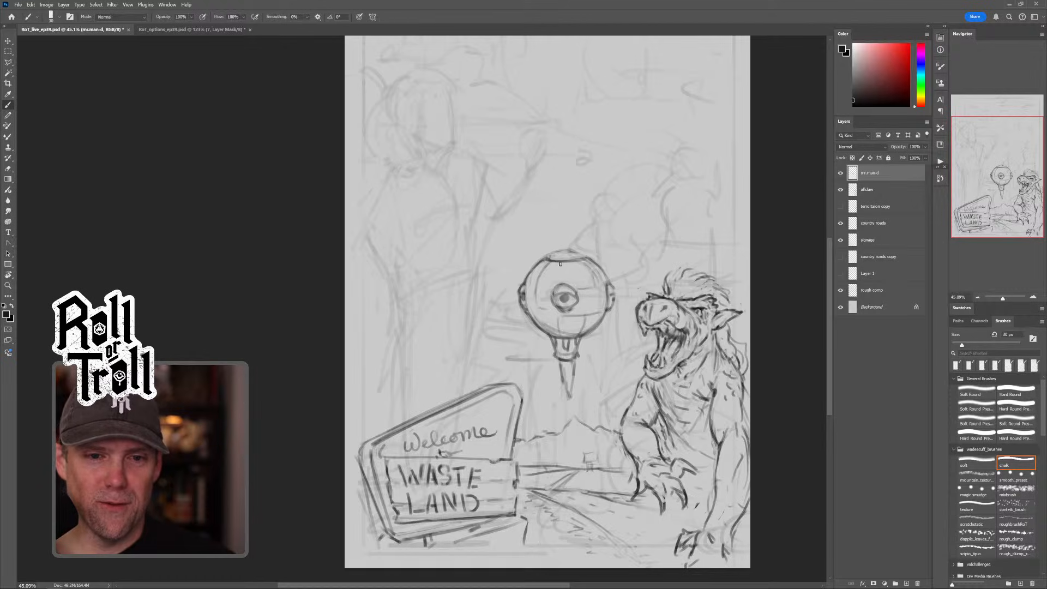
Step: Draw a jointed arm rising from the sphere's cap and bending down toward the left of the scene
left_click_drag(561, 255, 538, 239)
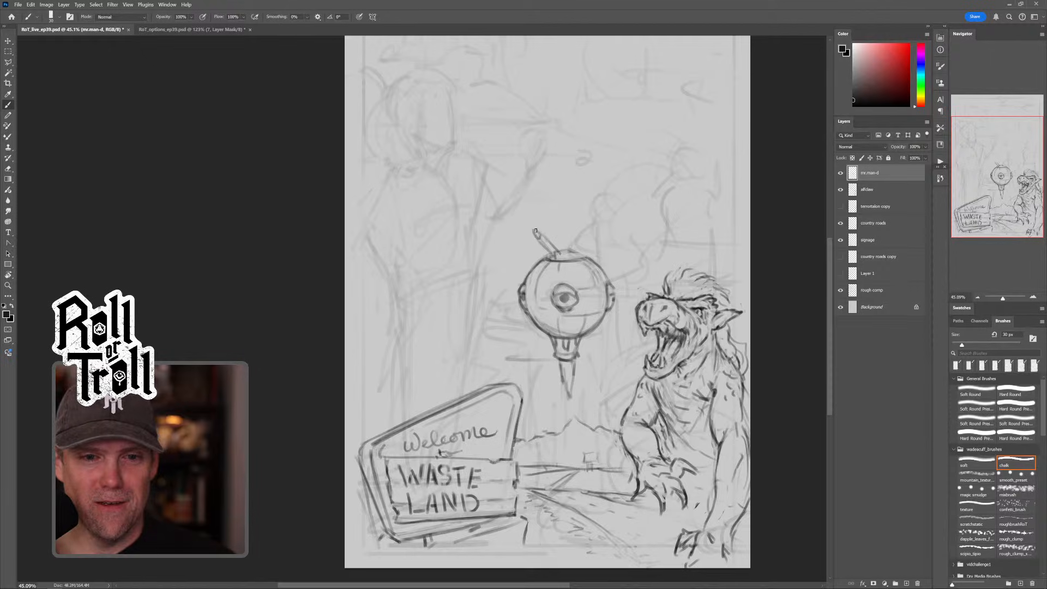
mouse_move(514, 247)
left_mouse_down()
mouse_move(535, 234)
mouse_move(508, 252)
mouse_move(535, 226)
mouse_move(498, 259)
left_mouse_up()
key("e")
key("b")
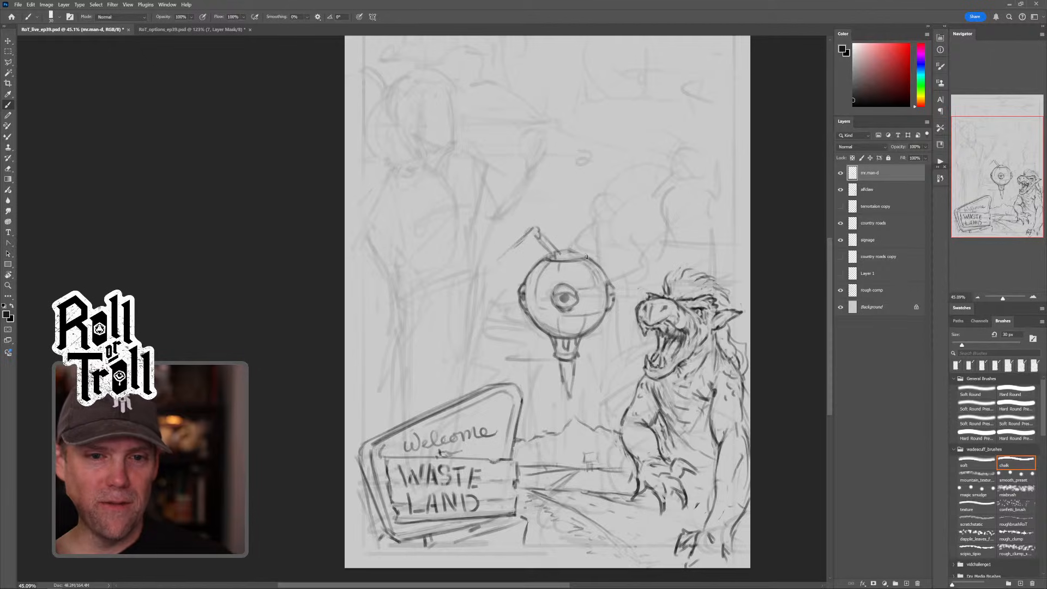
Step: Draw a central stalk on the sphere's cap and a small brimmed hat above it, trimming the crown's shape
left_click_drag(579, 257, 582, 231)
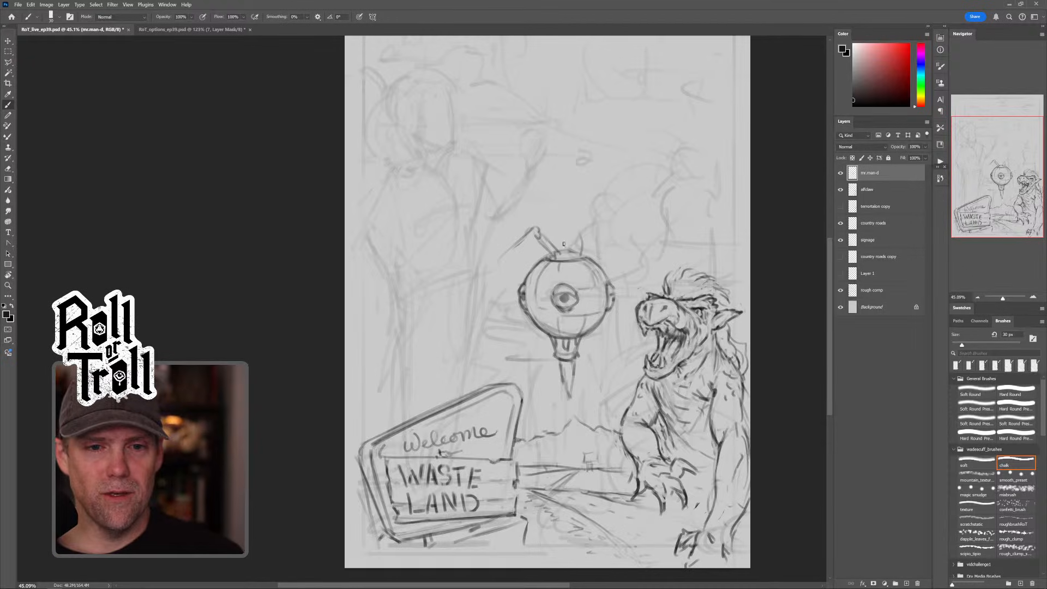
mouse_move(563, 255)
left_mouse_down()
mouse_move(556, 228)
mouse_move(569, 211)
mouse_move(541, 219)
mouse_move(582, 212)
mouse_move(544, 217)
mouse_move(574, 211)
mouse_move(548, 212)
mouse_move(556, 184)
mouse_move(578, 207)
left_mouse_up()
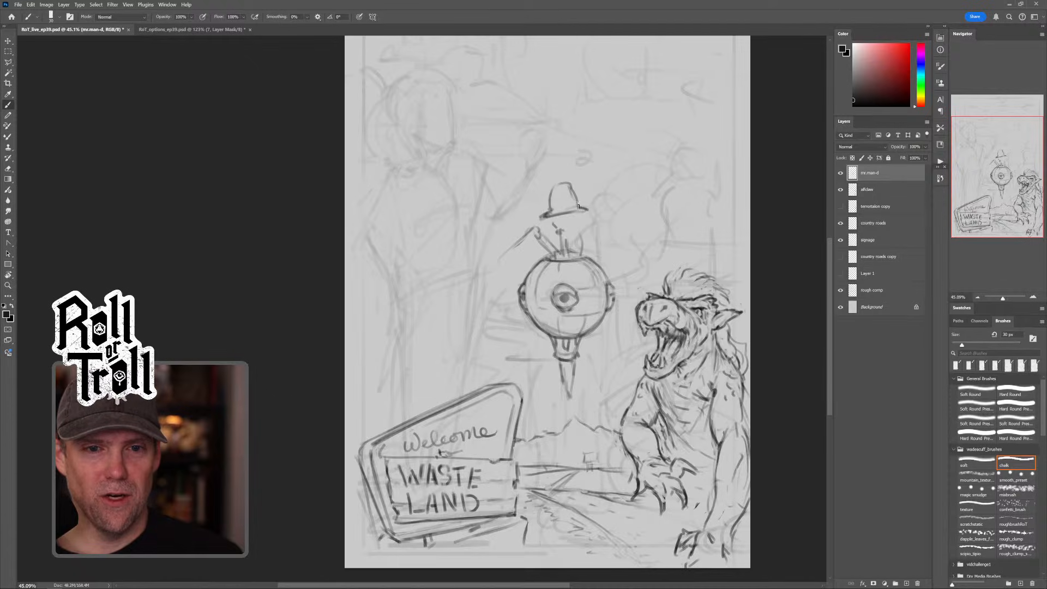
mouse_move(548, 210)
left_mouse_down()
mouse_move(549, 192)
mouse_move(577, 208)
mouse_move(547, 204)
mouse_move(575, 185)
mouse_move(580, 197)
left_mouse_up()
key("grave")
key("grave")
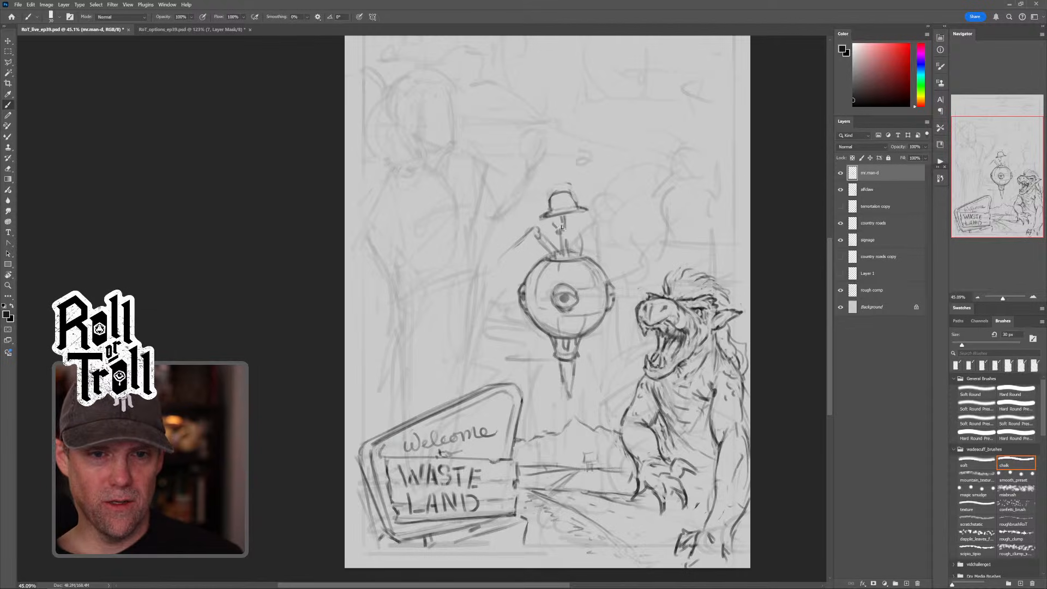
Step: Draw the forearm of the arm reaching toward the left of the scene and finish it with an open pincer claw
mouse_move(532, 238)
left_mouse_down()
mouse_move(498, 262)
mouse_move(526, 236)
mouse_move(496, 273)
mouse_move(494, 263)
mouse_move(507, 276)
mouse_move(500, 267)
mouse_move(500, 281)
mouse_move(495, 262)
mouse_move(501, 289)
mouse_move(494, 261)
mouse_move(484, 277)
mouse_move(500, 280)
mouse_move(504, 264)
mouse_move(499, 285)
left_mouse_up()
key("e")
key("b")
key("e")
key("b")
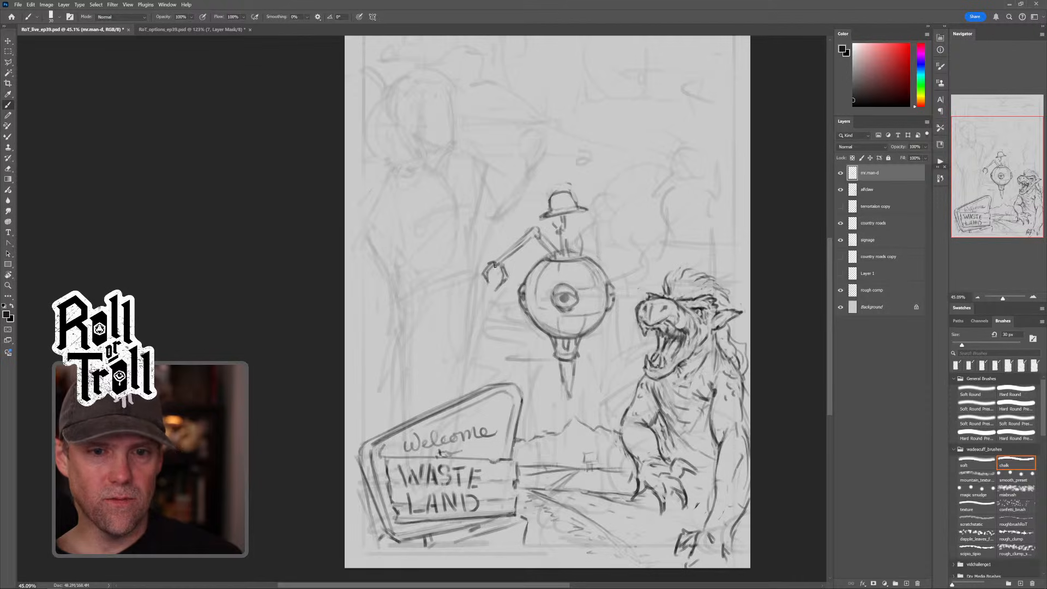
Step: Rough in the second upper arm on the cap's other side and define the central stalk between cap and hat
key("e")
left_click_drag(579, 255, 591, 244)
key("b")
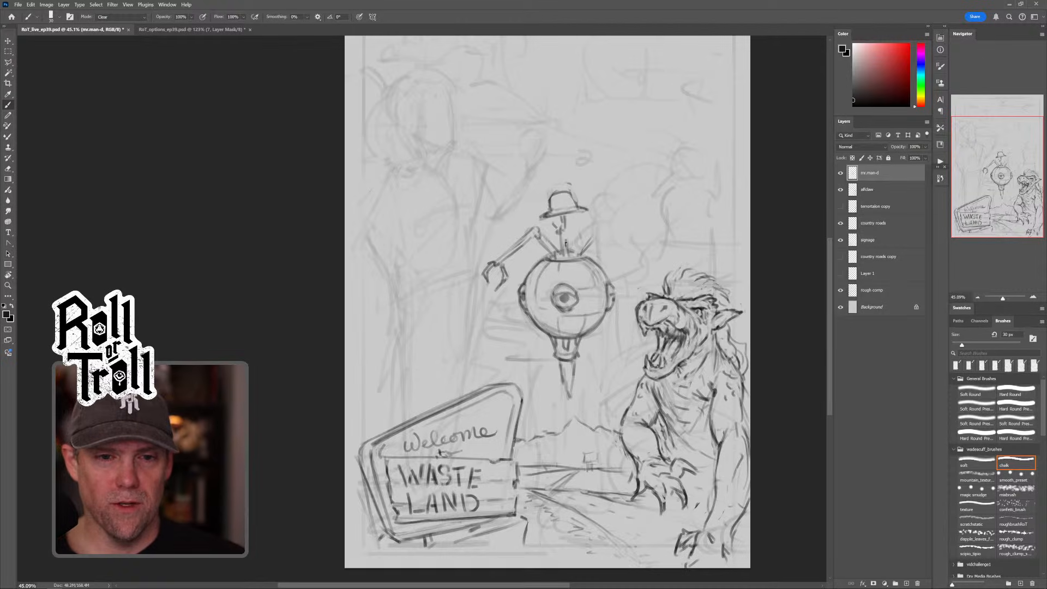
key("shift+alt+n")
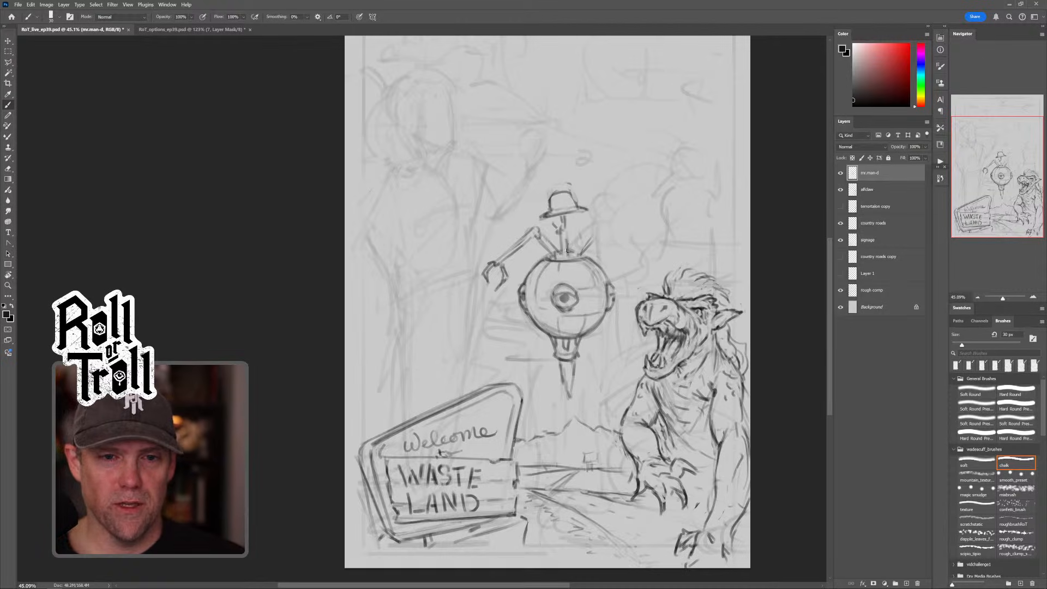
key("shift+alt+n")
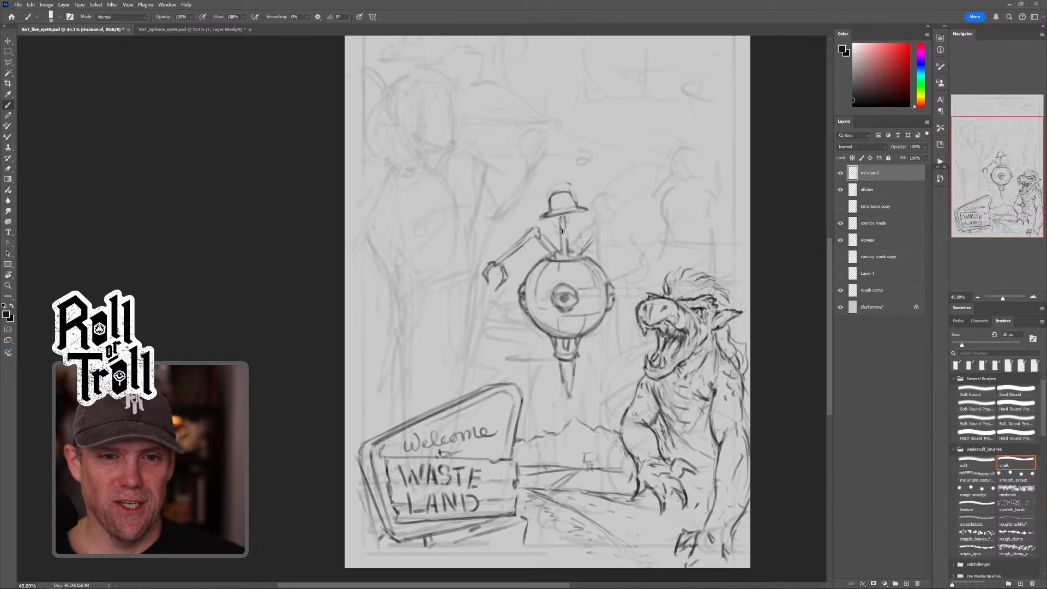
key("shift+alt+n")
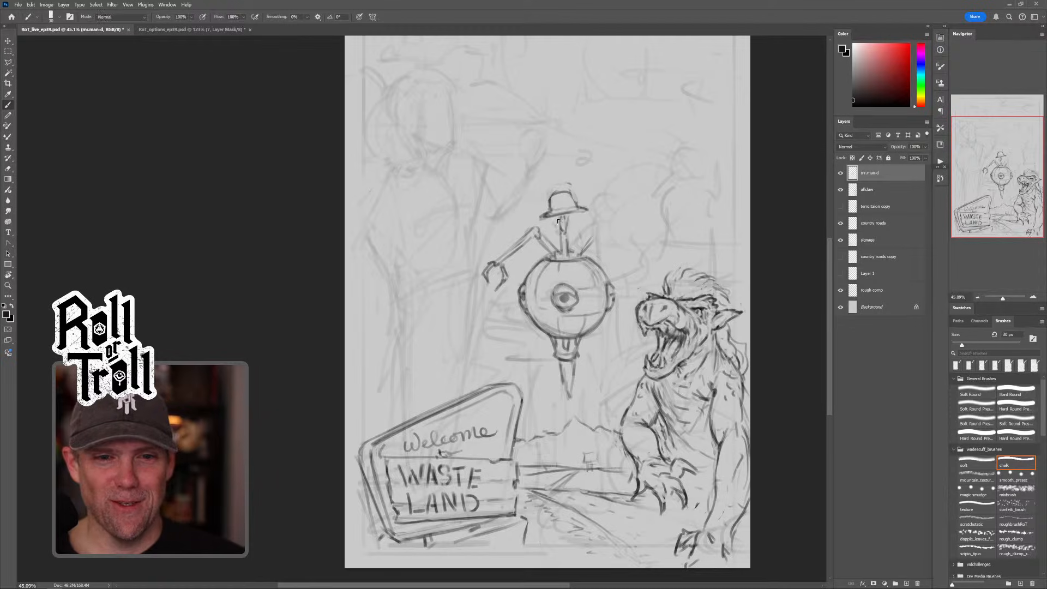
mouse_move(562, 243)
left_mouse_down()
mouse_move(562, 258)
mouse_move(553, 248)
left_mouse_up()
key("grave")
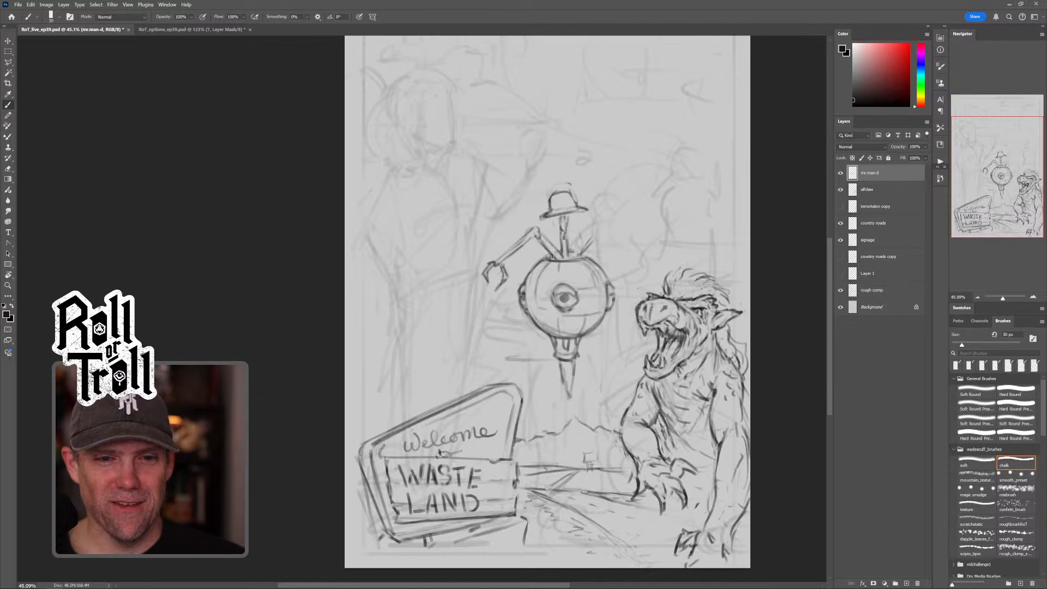
Step: Draw the second arm's bent forearm and pincer claw toward the creature, cleaning up the claw with Clear and Normal brush modes
key("grave")
mouse_move(591, 241)
left_mouse_down()
mouse_move(618, 263)
mouse_move(637, 238)
mouse_move(631, 266)
left_mouse_up()
key("grave")
key("grave")
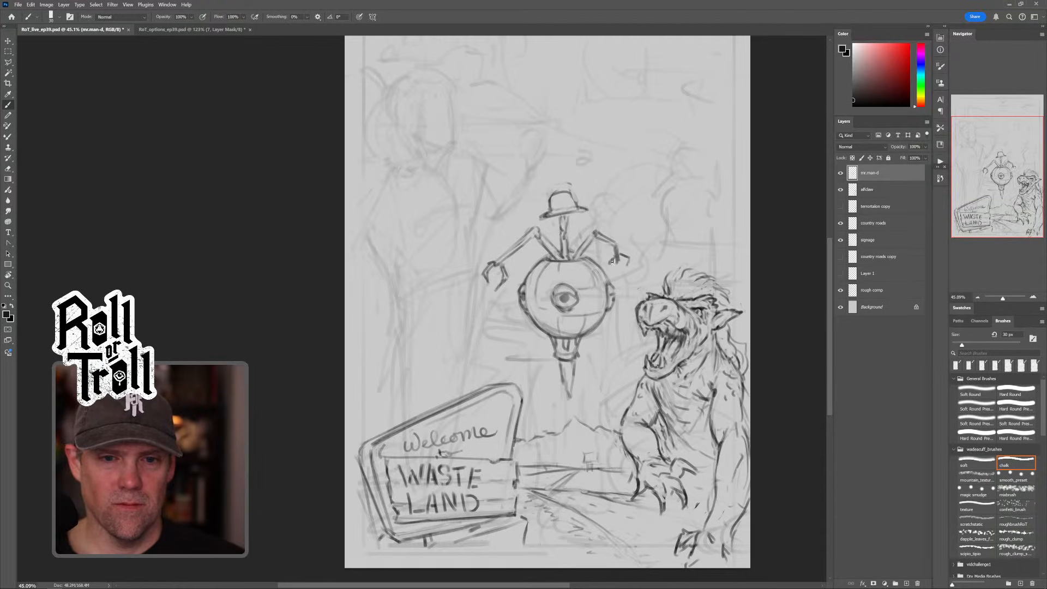
key("shift+alt+r")
key("shift+alt+n")
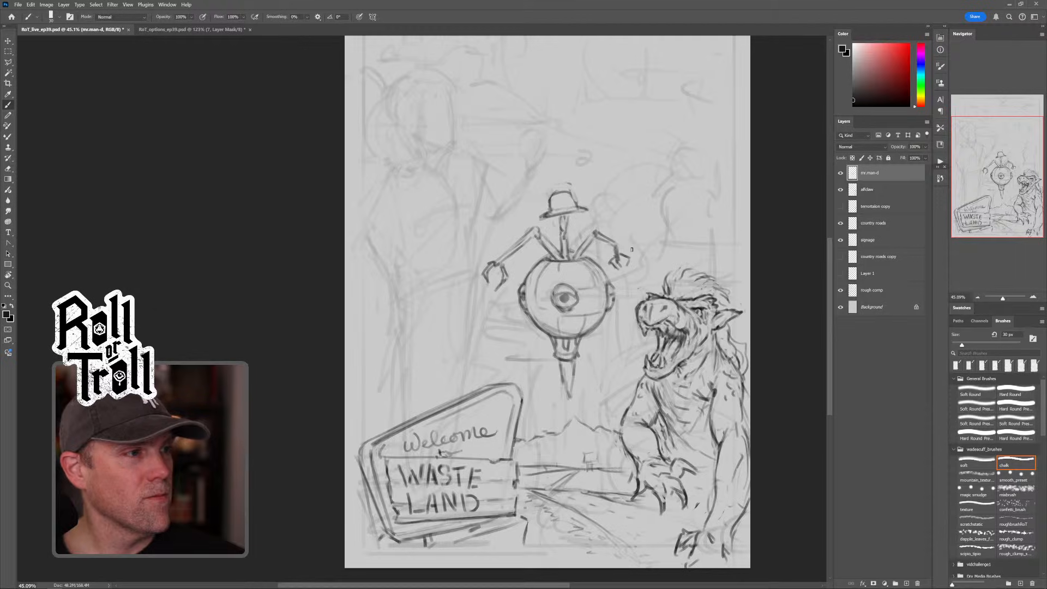
key("shift+alt+r")
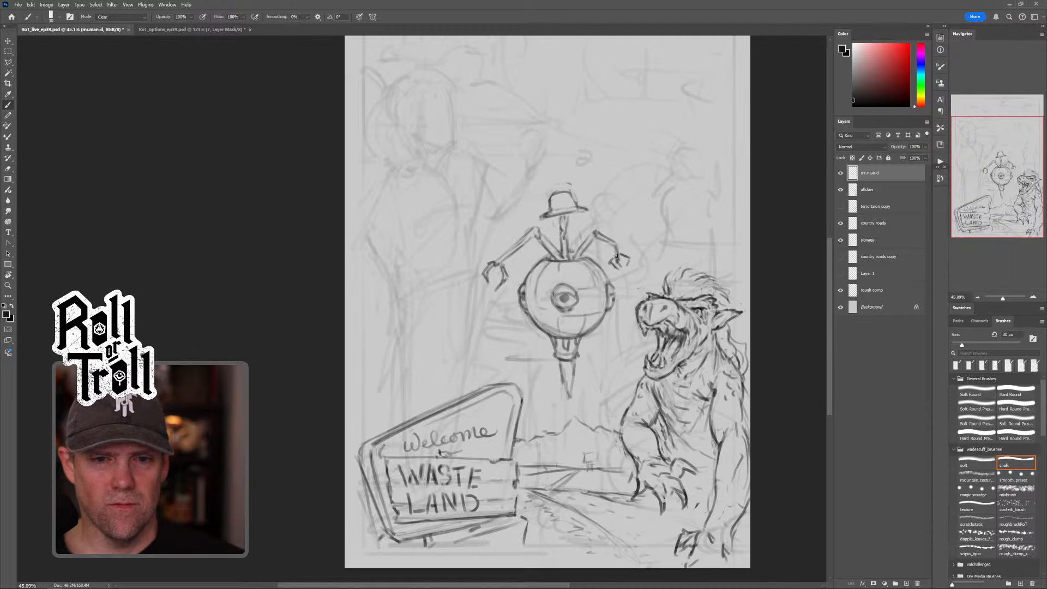
key("grave")
mouse_move(617, 245)
left_mouse_down()
mouse_move(609, 262)
mouse_move(623, 265)
left_mouse_up()
key("grave")
key("grave")
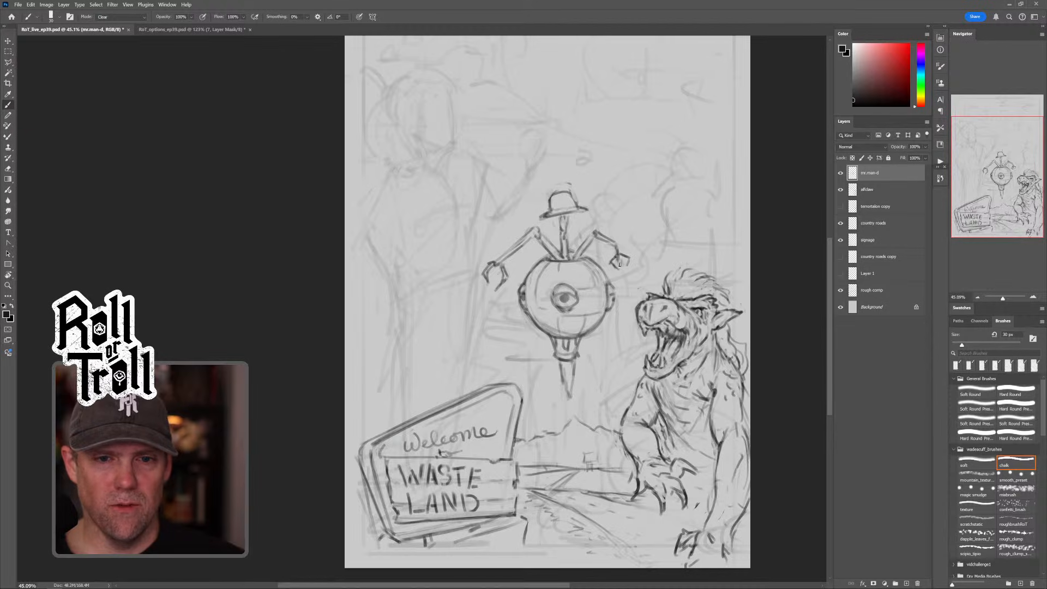
Step: Add a band around the hat and touch up the pupil and lid of the robot's eye
key("grave")
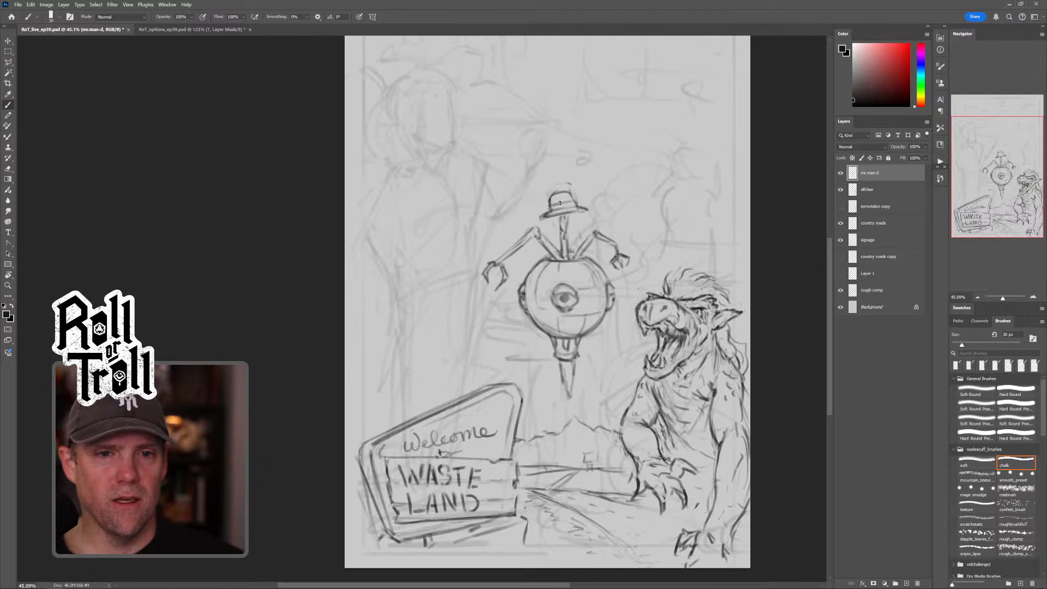
key("grave")
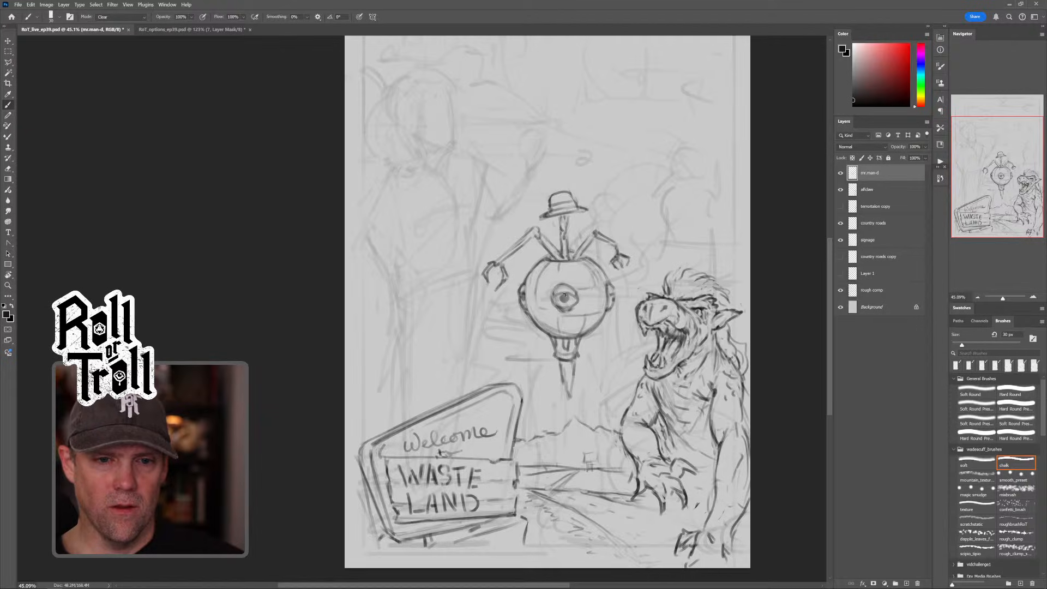
left_click_drag(564, 295, 566, 300)
key("grave")
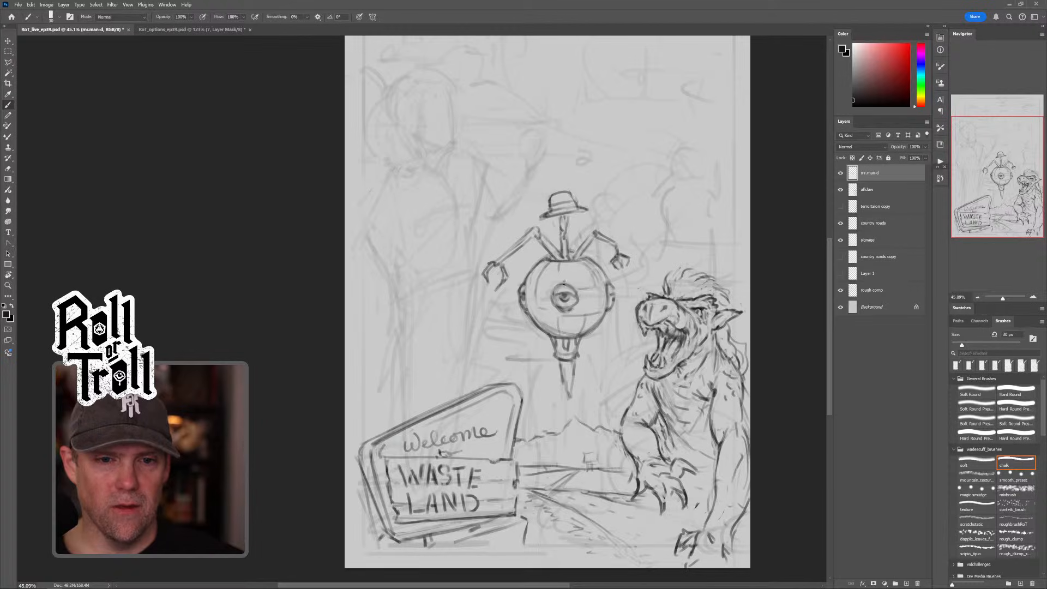
Step: Draw a brow plate above the robot's eye and add small bolts on the sphere's upper sides
key("grave")
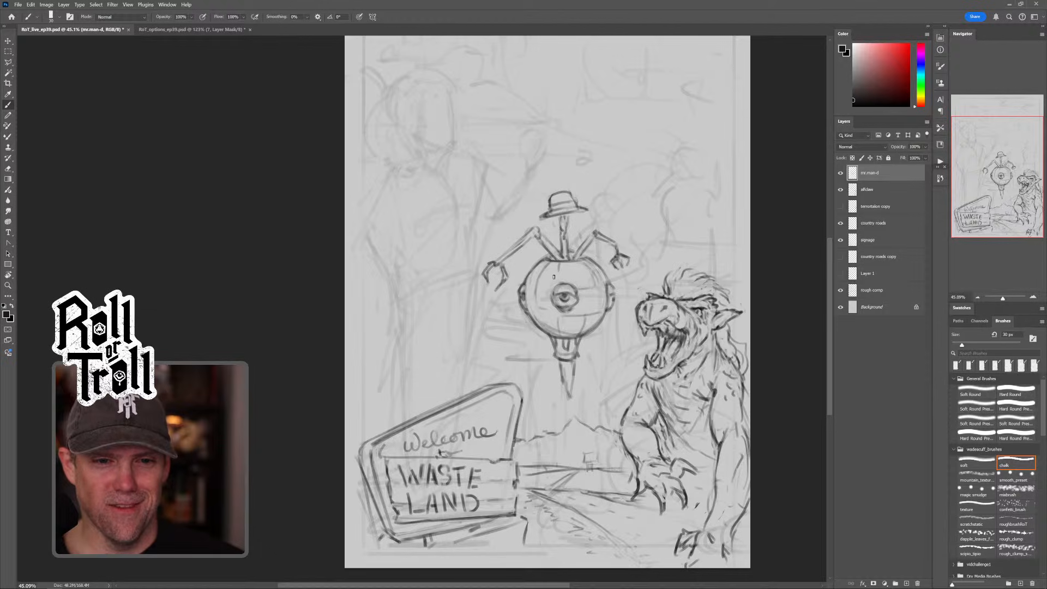
mouse_move(549, 277)
left_mouse_down()
mouse_move(551, 278)
mouse_move(579, 278)
mouse_move(551, 281)
left_mouse_up()
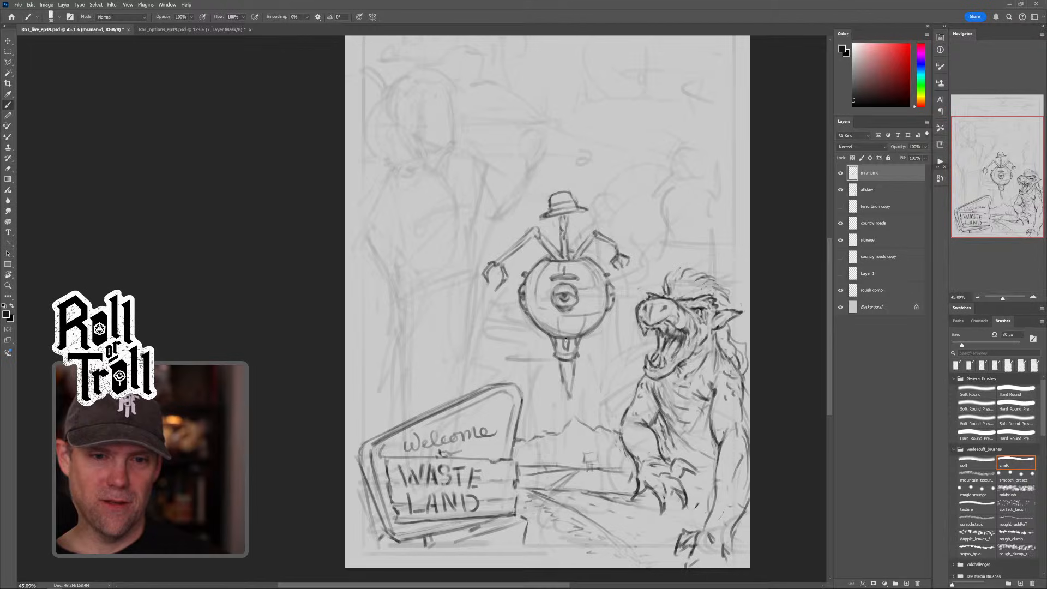
key("shift+alt+r")
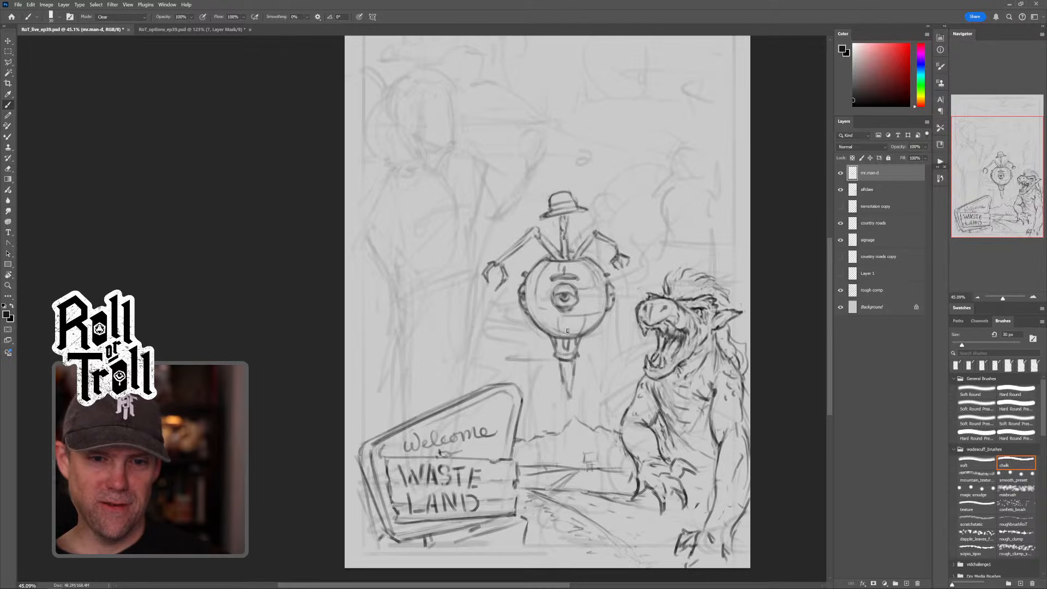
key("shift+alt+n")
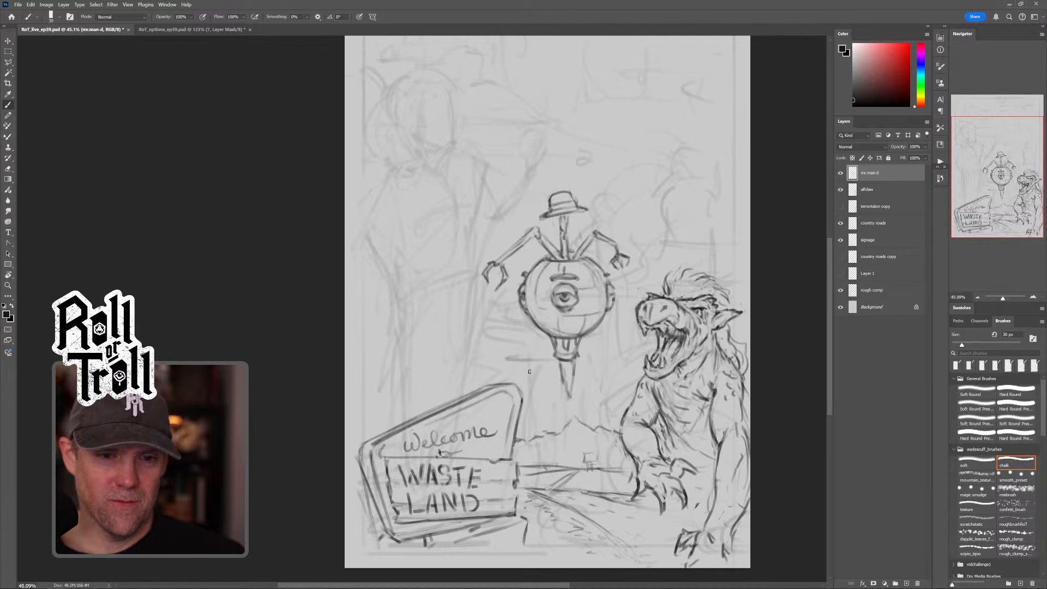
left_click_drag(620, 303, 614, 312)
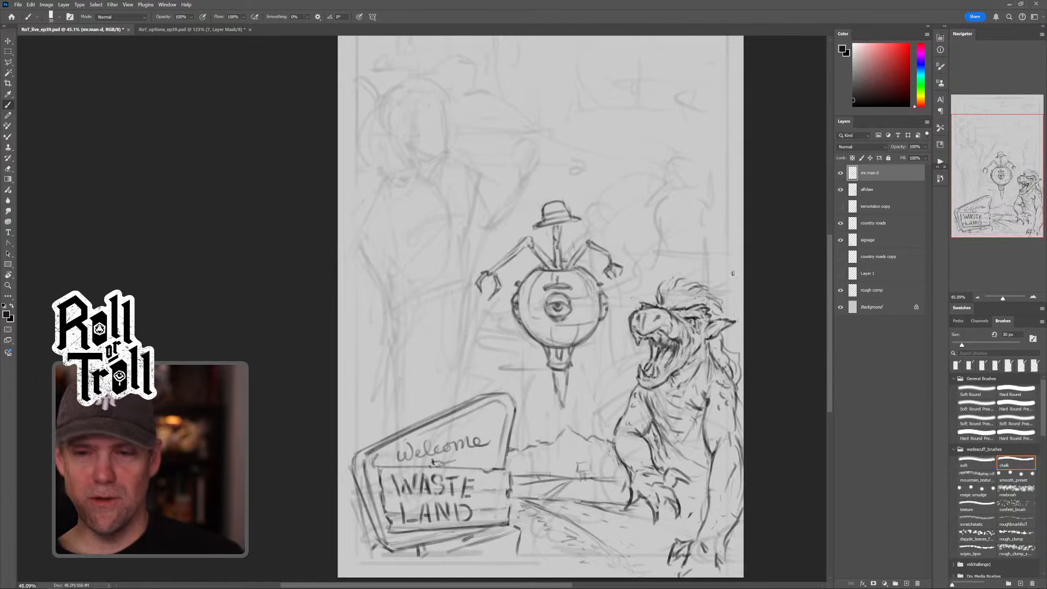
Step: Duplicate the mr.man-d layer as a hidden backup, scale the original robot down slightly and move it closer to the creature
key("v")
left_click_drag(882, 179, 884, 185)
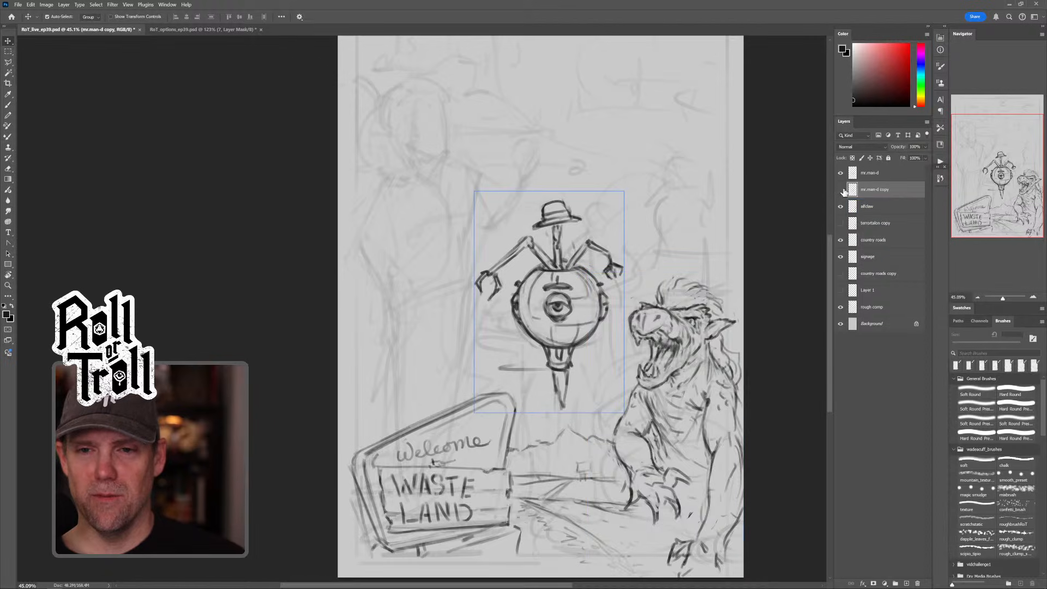
left_click(841, 190)
left_click(876, 178)
key("ctrl+t")
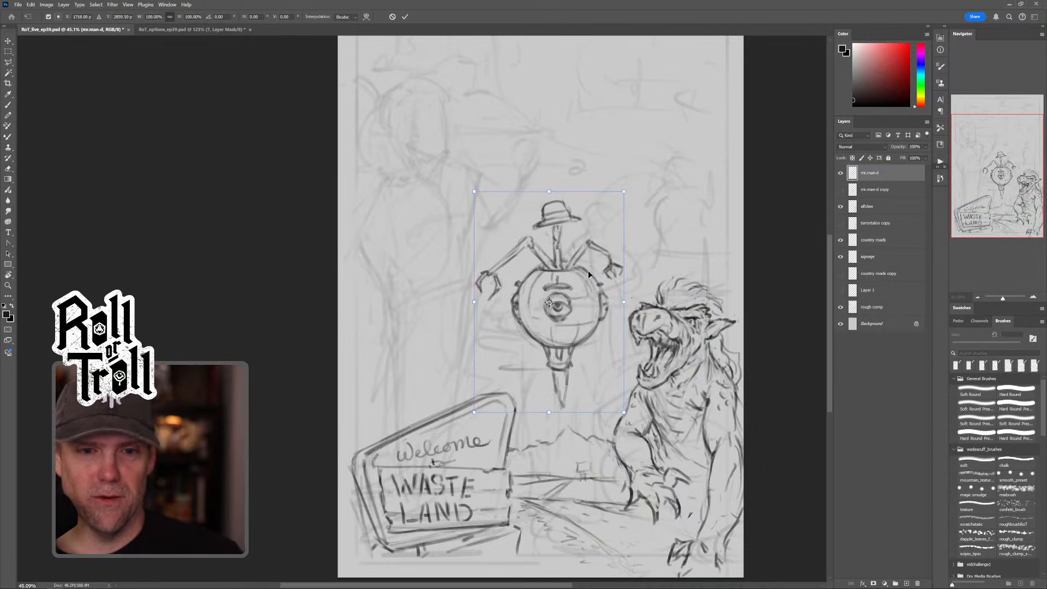
left_click_drag(474, 191, 488, 212)
left_click_drag(560, 281, 573, 267)
key("Return")
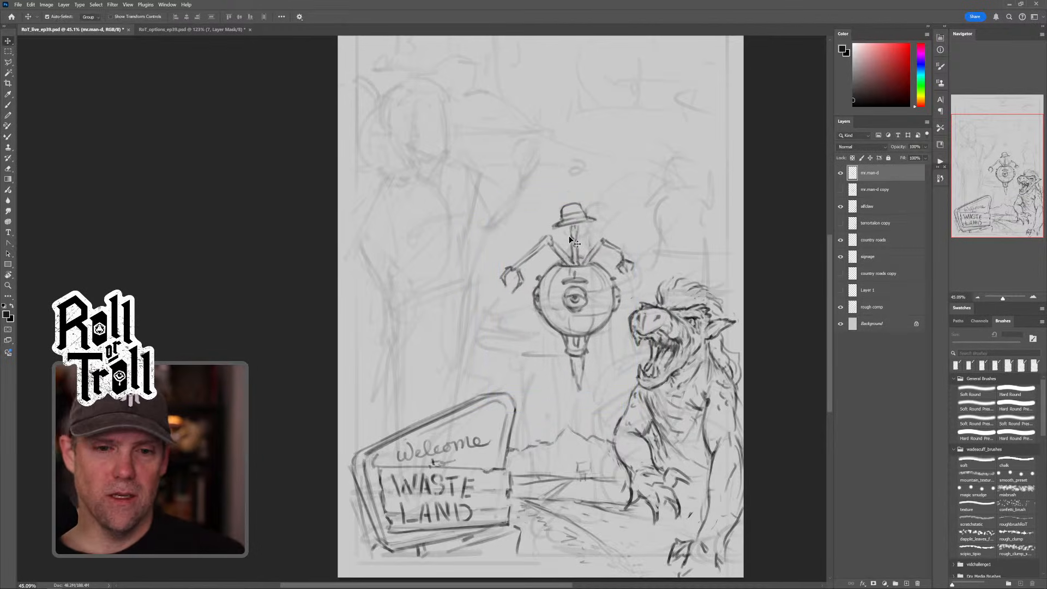
key("b")
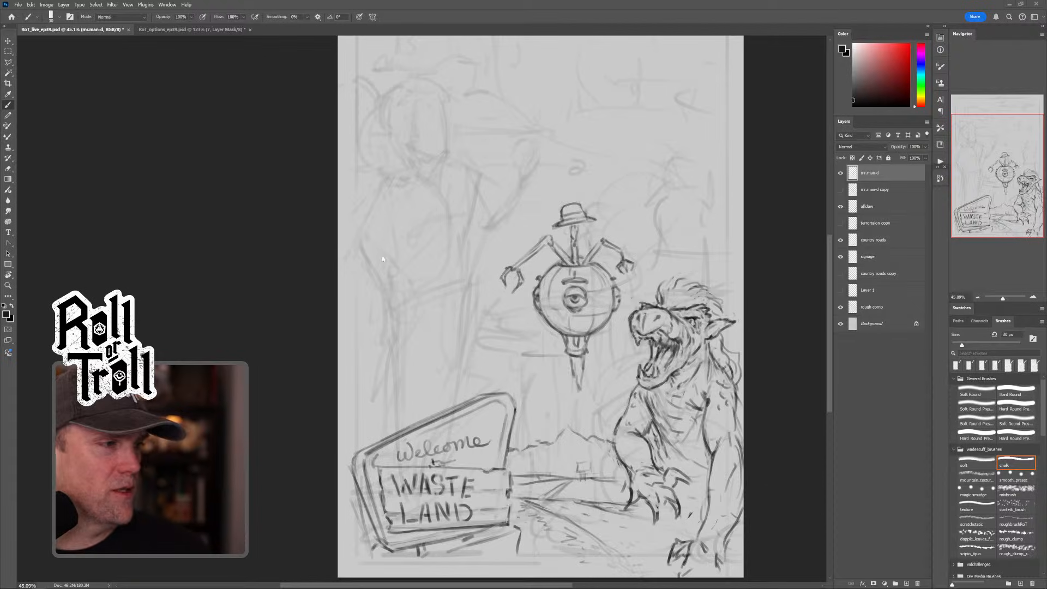
left_click_drag(682, 197, 711, 218)
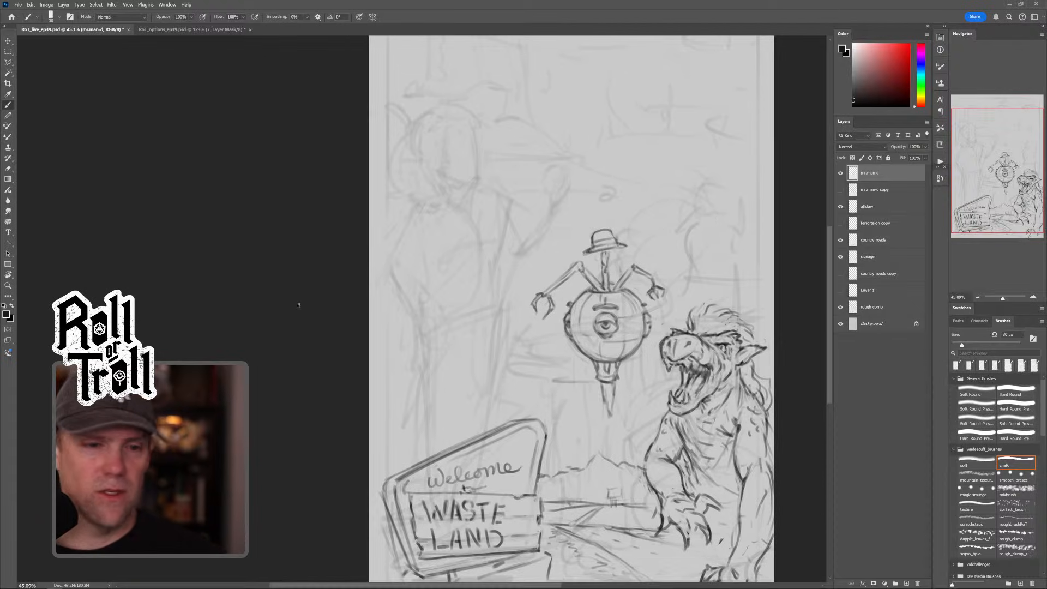
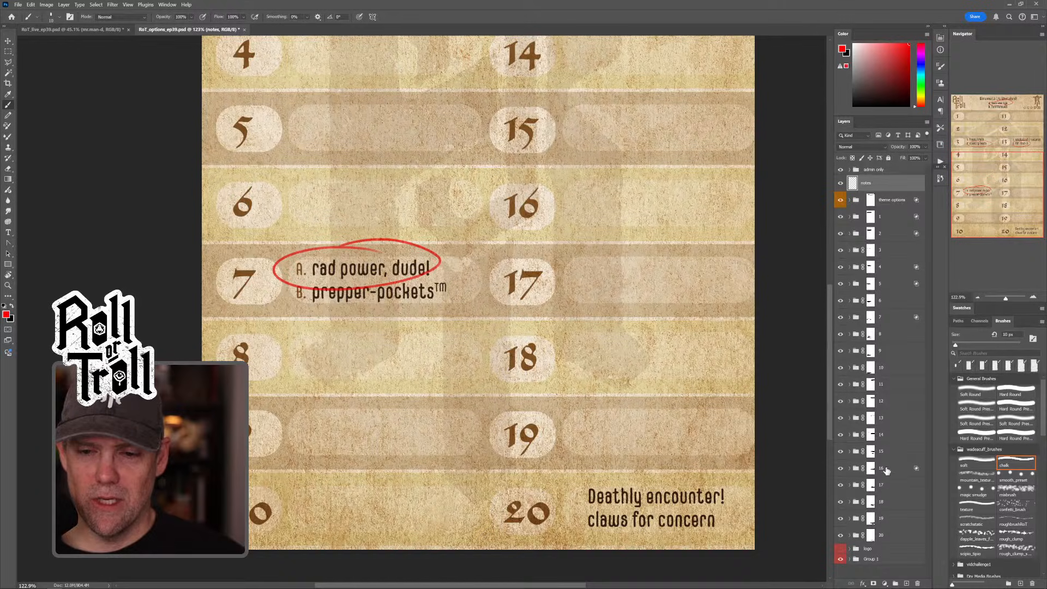
Step: Reveal entry 18 on the episode 39 options sheet by painting on group 18's layer mask with the enlarged chalk brush
left_click(883, 503)
left_click_drag(593, 394, 595, 315)
key("bracketright")
key("bracketright")
key("bracketright")
key("bracketright")
key("bracketright")
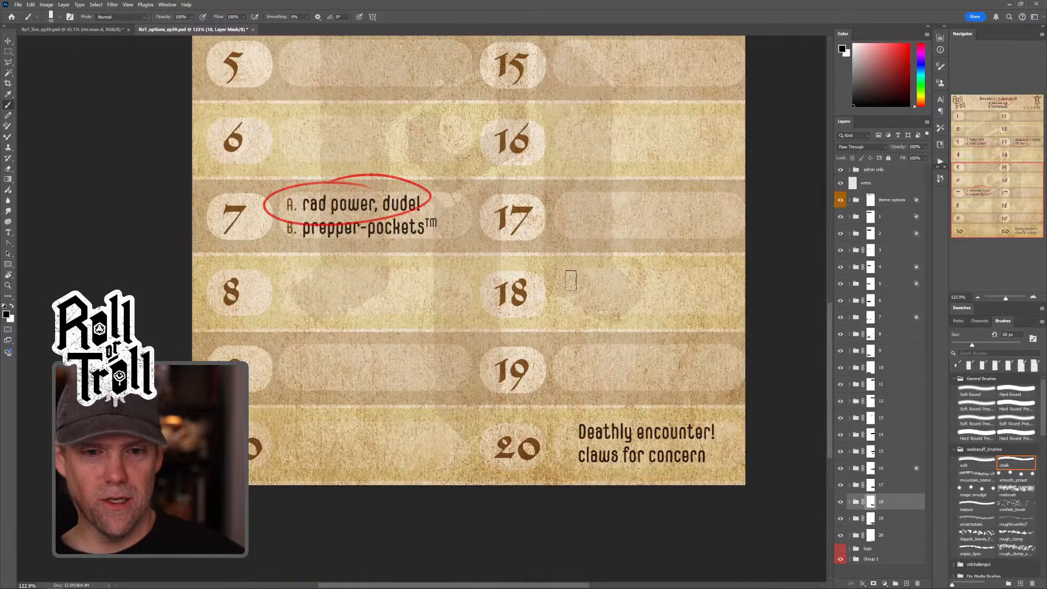
key("shift+alt+r")
mouse_move(614, 269)
left_mouse_down()
mouse_move(664, 276)
mouse_move(563, 277)
mouse_move(734, 279)
left_mouse_up()
mouse_move(535, 286)
left_mouse_down()
mouse_move(563, 301)
mouse_move(707, 302)
mouse_move(682, 289)
left_mouse_up()
key("z")
left_click_drag(681, 220, 679, 353)
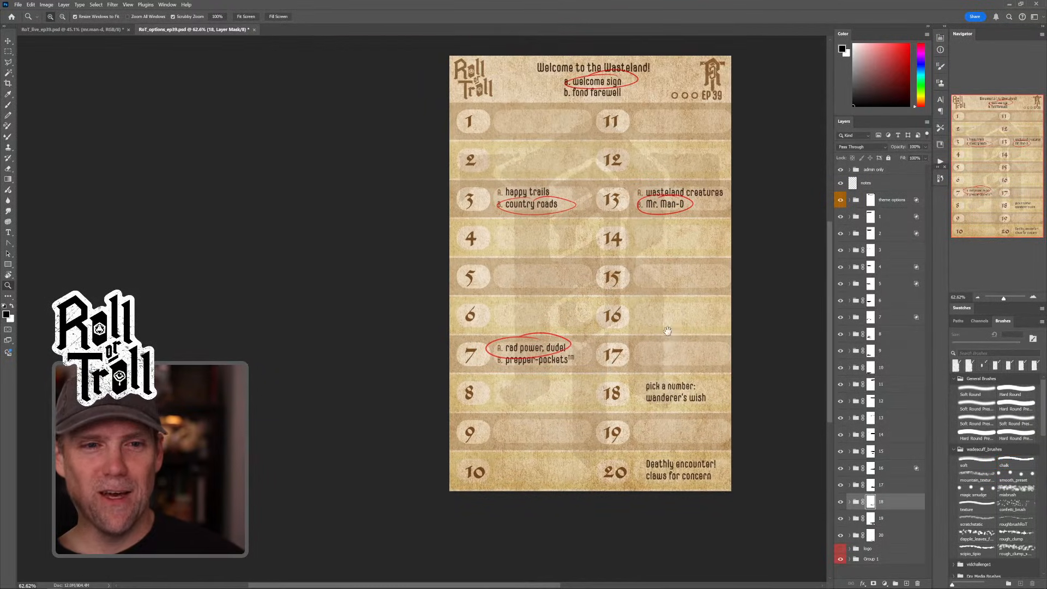
Step: Reveal both options of entry 8 on the episode 39 options sheet by painting on group 8's layer mask with the enlarged chalk brush
key("b")
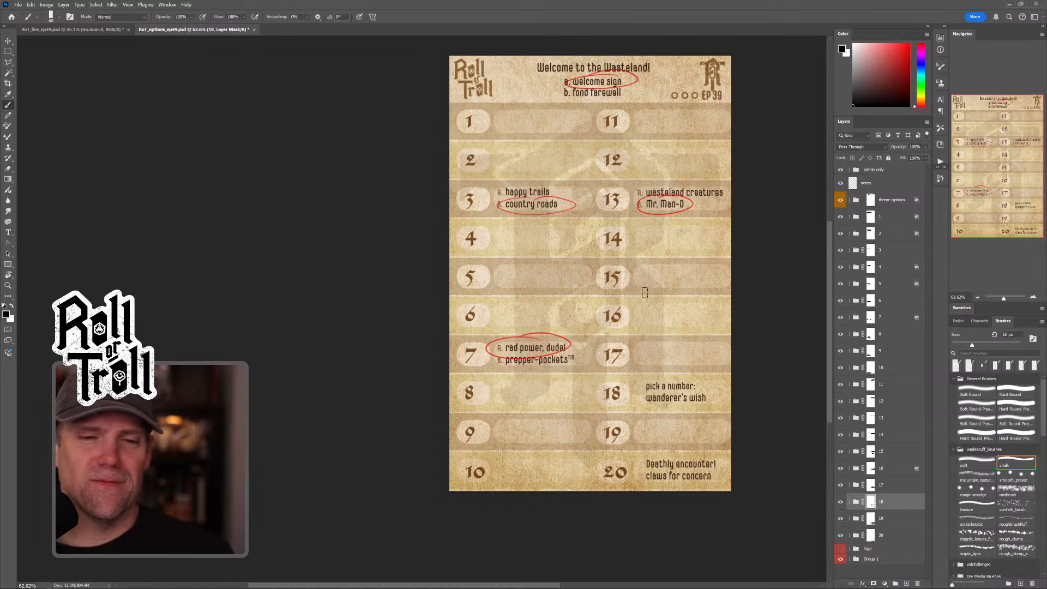
key("z")
left_click_drag(628, 299, 646, 297)
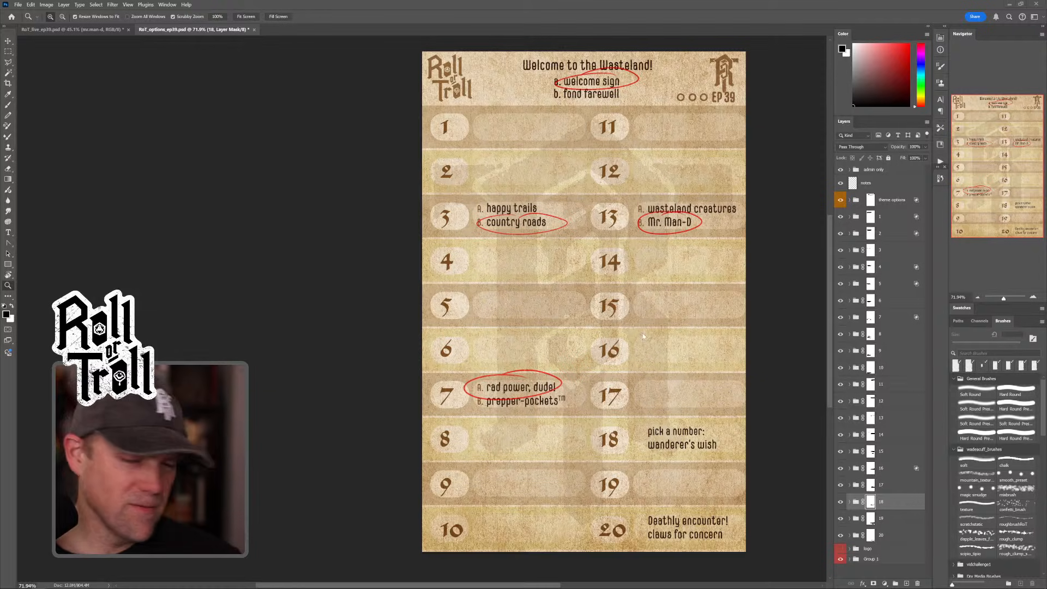
scroll(600, 375, "up", 3)
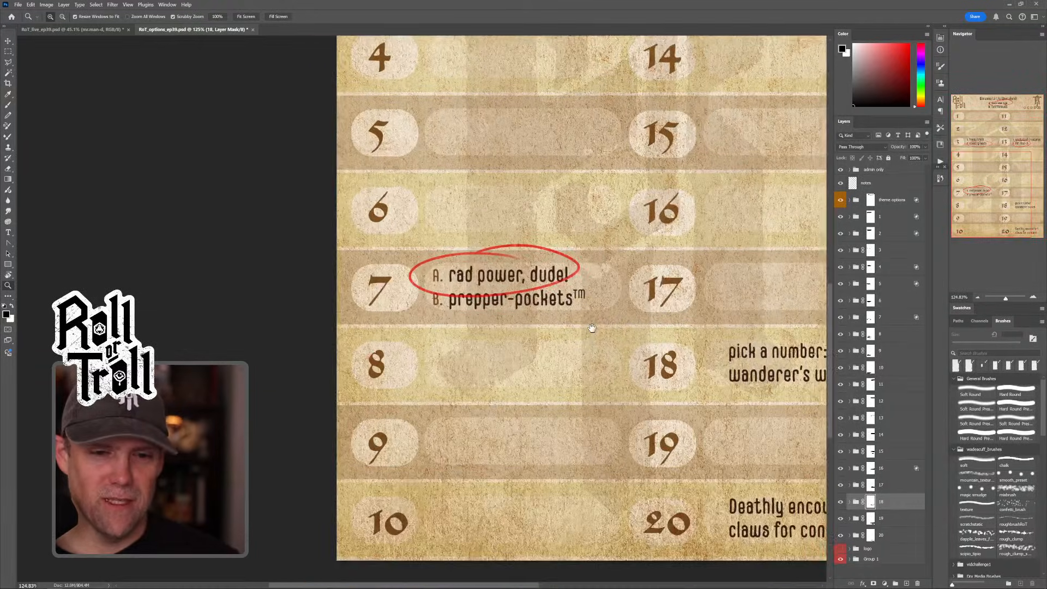
left_click_drag(553, 350, 566, 293)
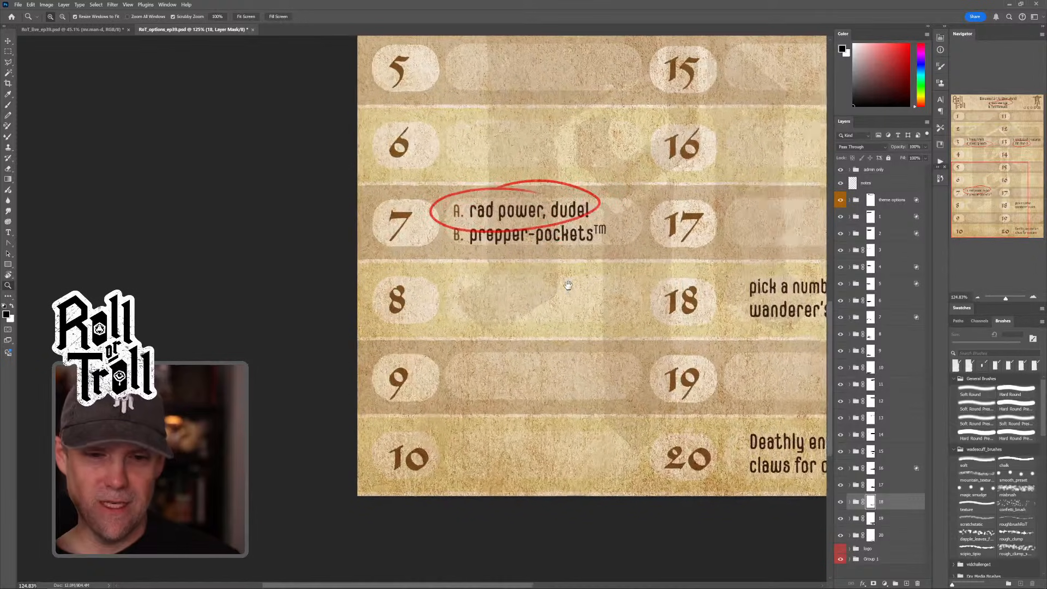
scroll(548, 297, "up", 3)
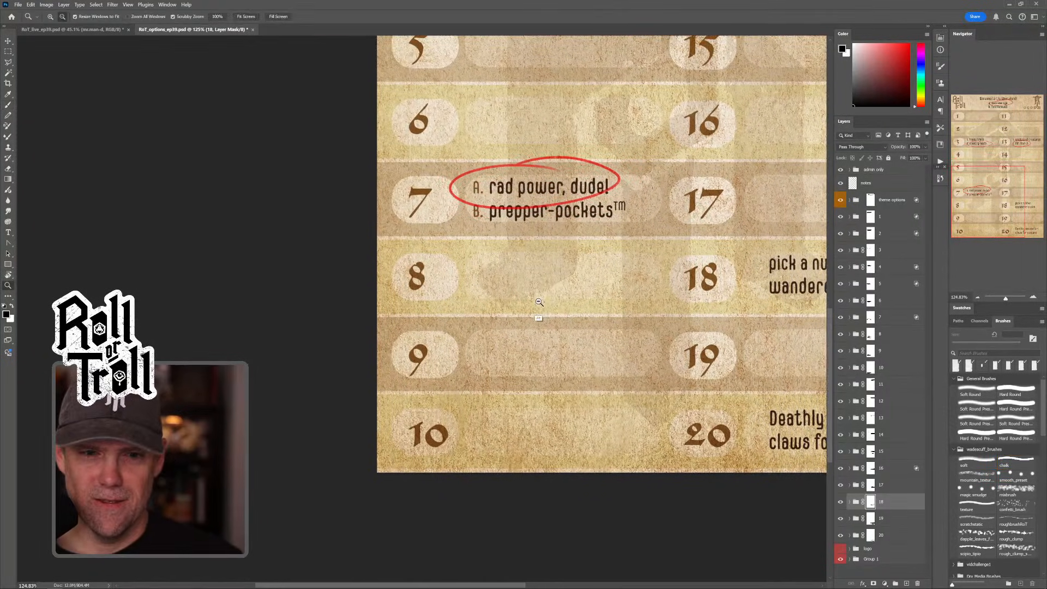
scroll(551, 296, "up", 2)
key("b")
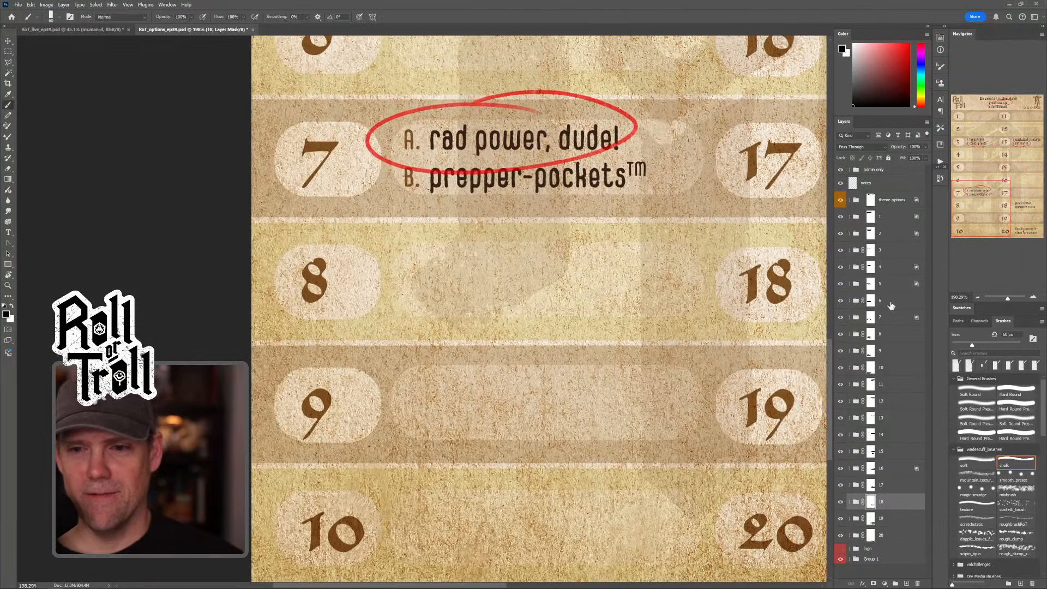
left_click(887, 334)
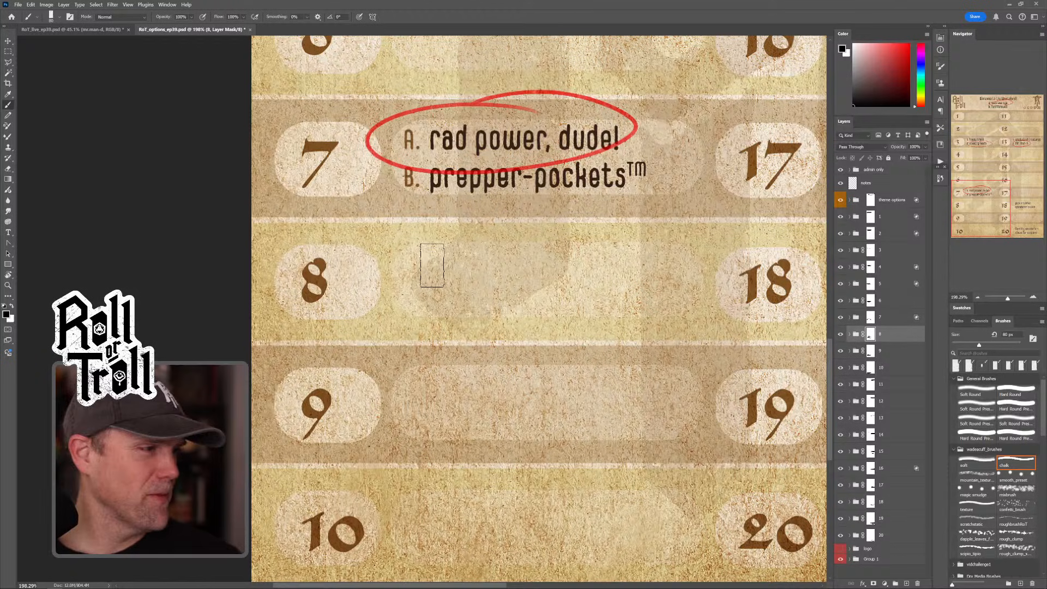
key("bracketright")
key("bracketright")
mouse_move(403, 250)
left_mouse_down()
mouse_move(605, 252)
mouse_move(402, 251)
mouse_move(385, 262)
mouse_move(562, 249)
left_mouse_up()
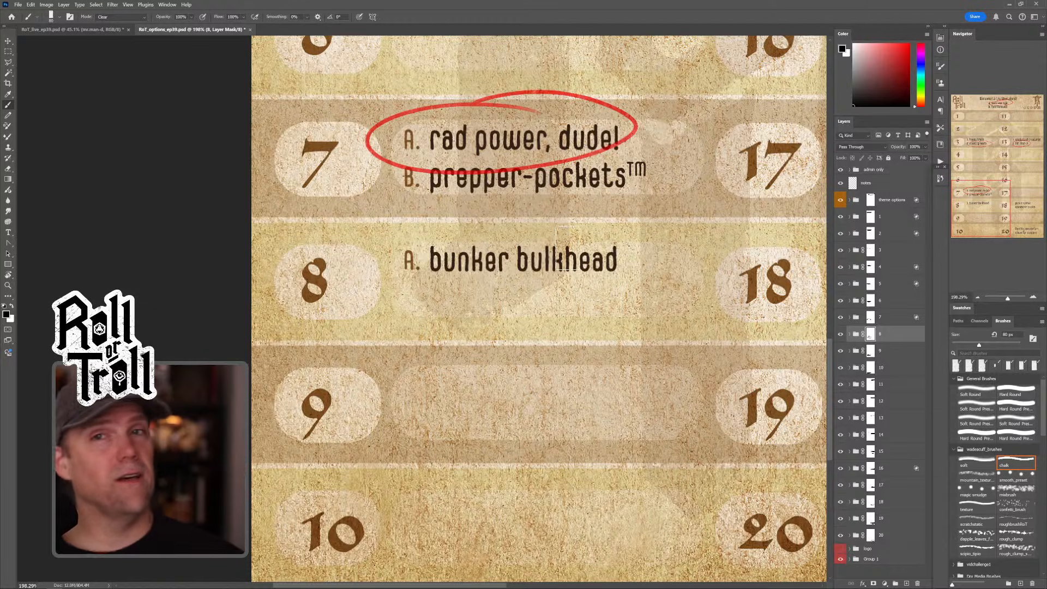
mouse_move(381, 295)
left_mouse_down()
mouse_move(620, 299)
mouse_move(351, 296)
mouse_move(462, 301)
left_mouse_up()
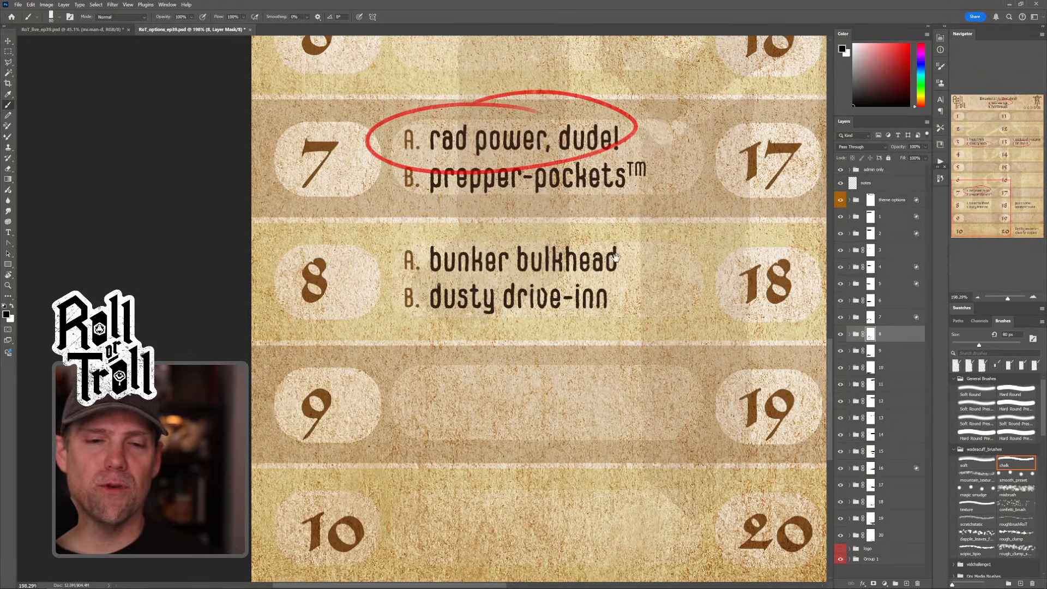
Step: Write "8!" in red beside entry 18's pick-a-number prompt on the notes layer, using a 9 px chalk brush
left_click_drag(628, 247, 604, 283)
mouse_move(696, 284)
left_mouse_down()
mouse_move(671, 264)
mouse_move(670, 278)
mouse_move(616, 278)
left_mouse_up()
key("z")
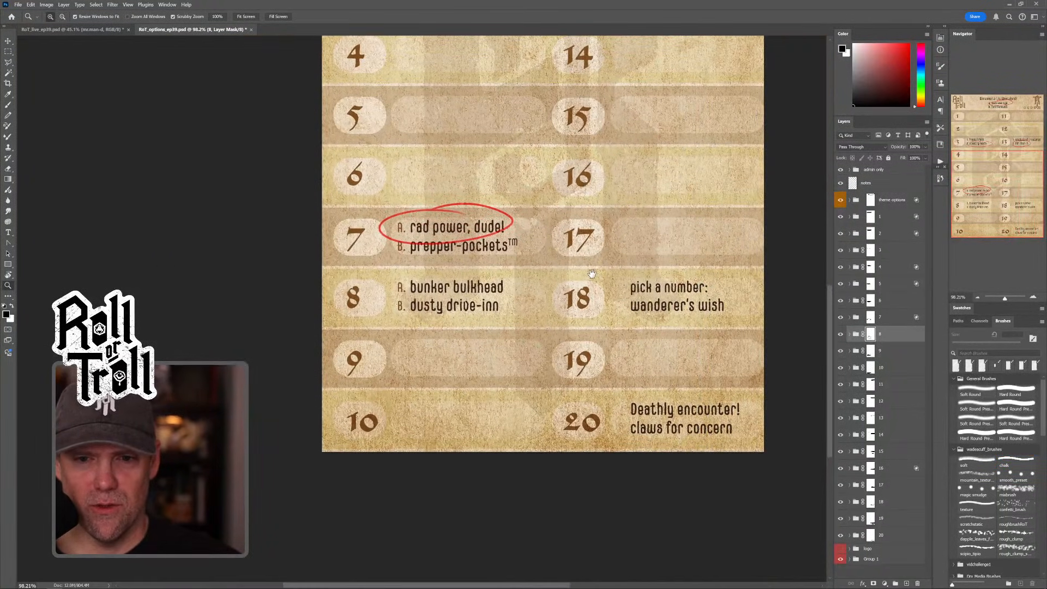
key("b")
left_click(884, 182)
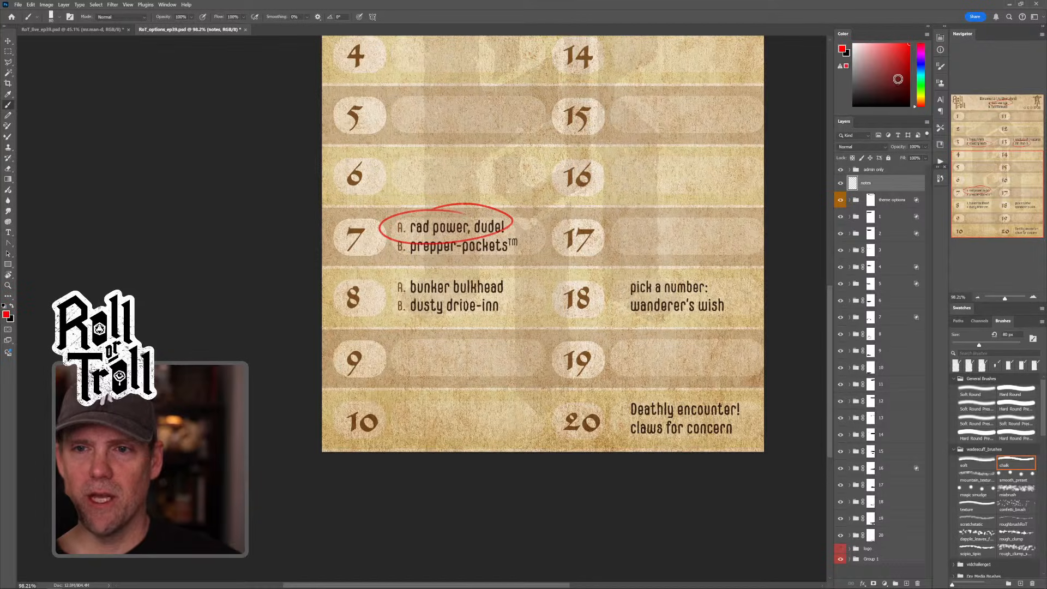
key("bracketleft")
key("bracketleft")
key("bracketleft")
key("bracketleft")
key("bracketleft")
key("bracketleft")
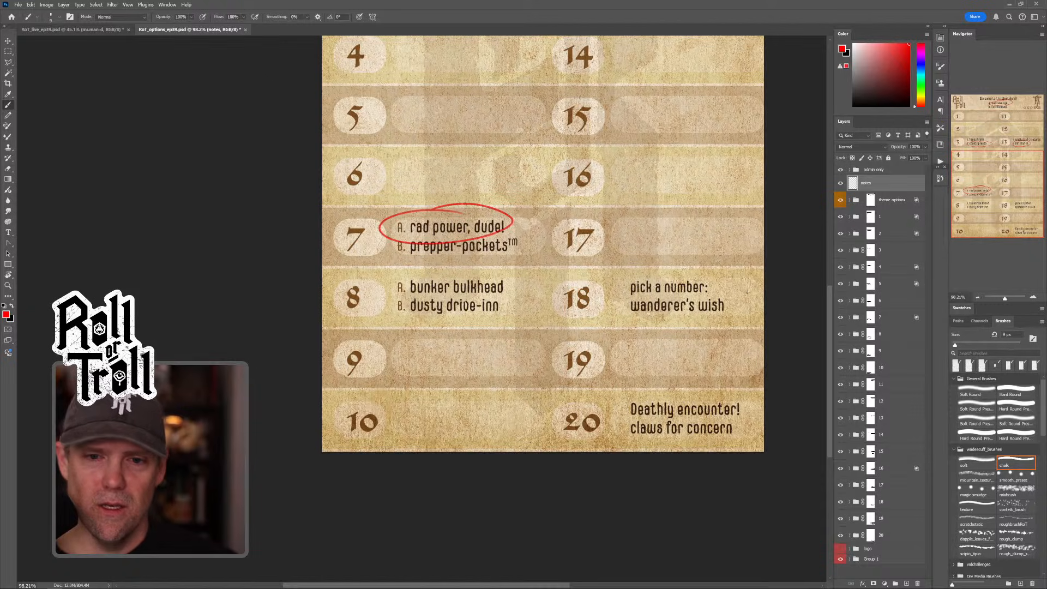
left_click_drag(733, 285, 731, 287)
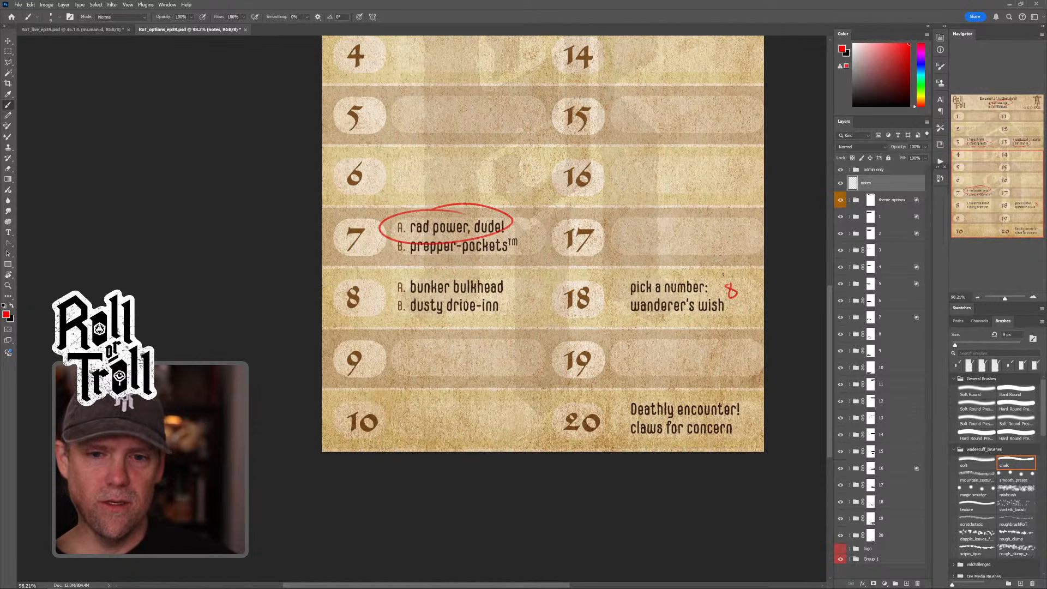
scroll(708, 278, "up", 3)
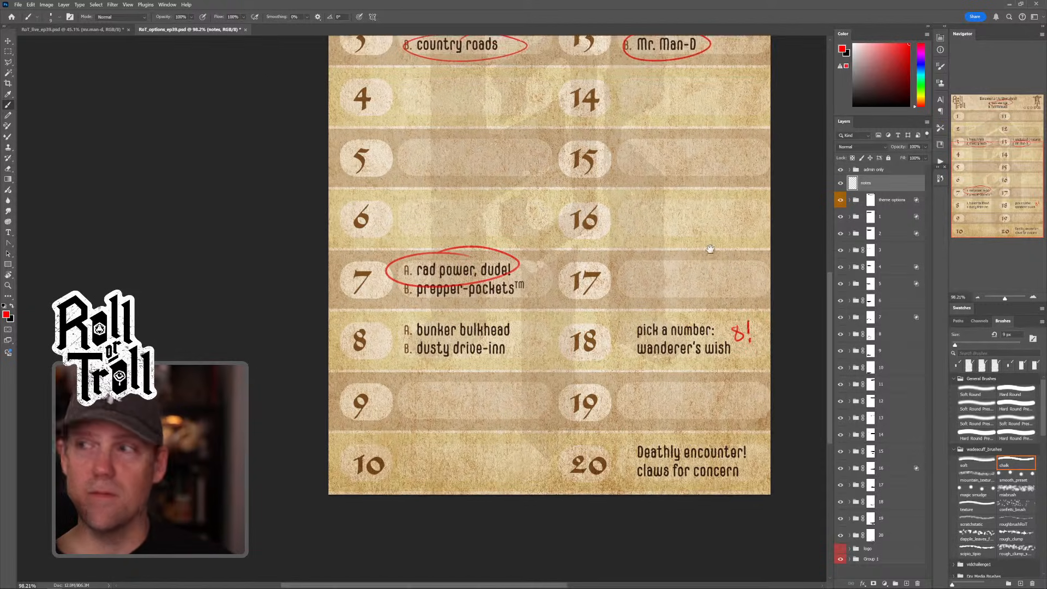
Step: Switch to the RoT_live_ep39.psd sketch, add a new layer above mr.man-d and reset the brush colour to black
left_click(87, 29)
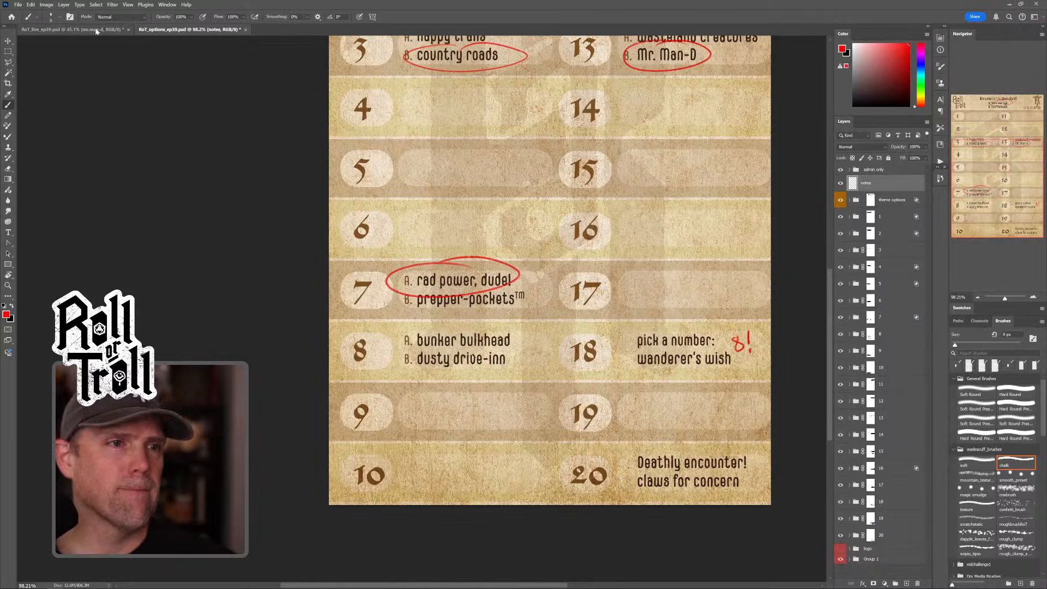
mouse_move(580, 247)
left_mouse_down()
mouse_move(565, 226)
mouse_move(599, 205)
left_mouse_up()
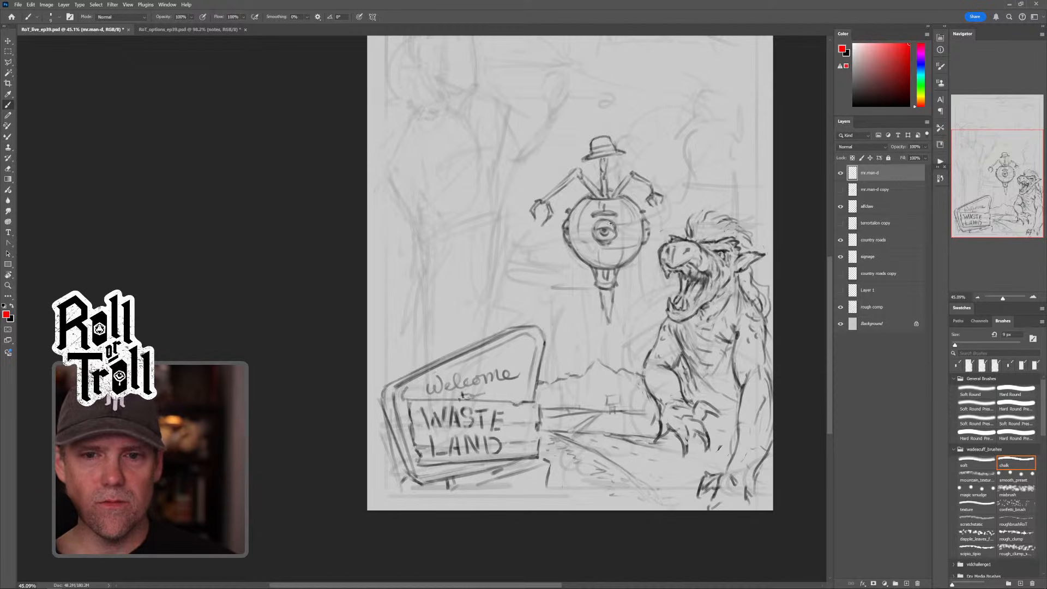
left_click_drag(646, 220, 672, 270)
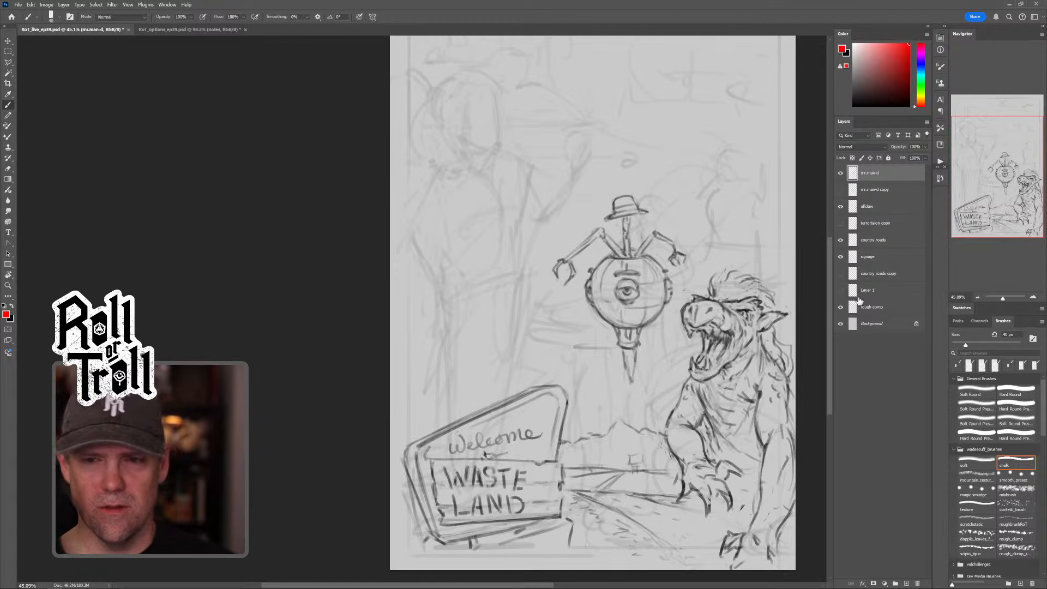
left_click(907, 583)
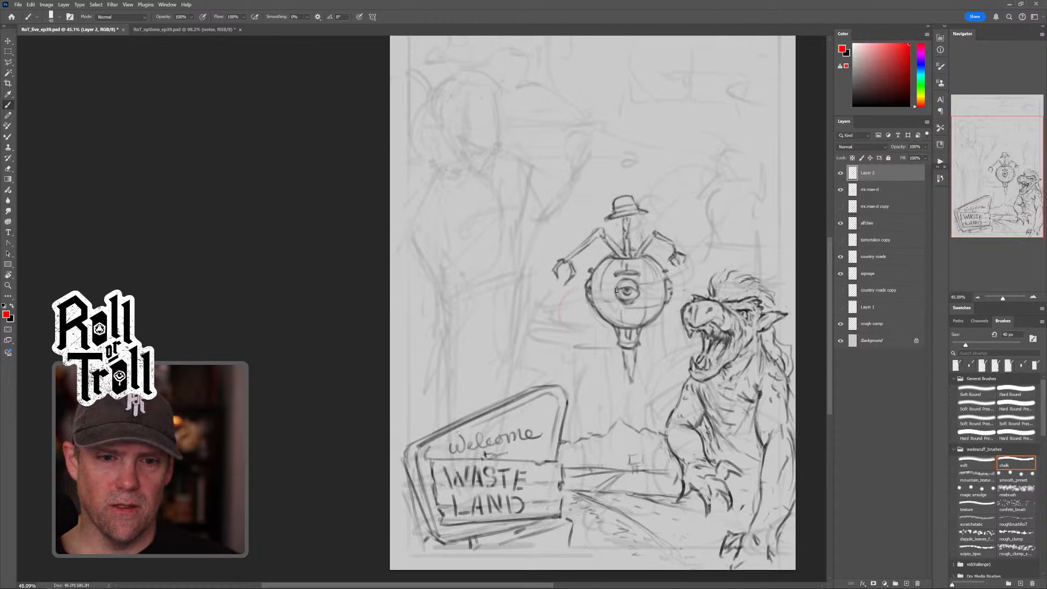
key("d")
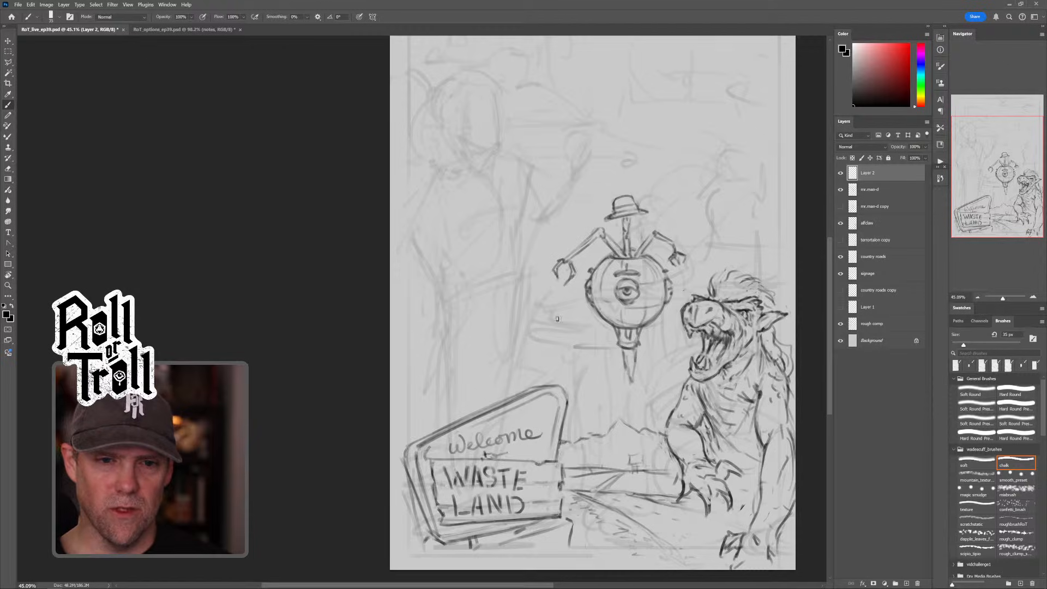
Step: Sketch the round body of a small second robot peeking out behind the left side of Mr. Man-D's sphere
left_click_drag(579, 291, 572, 331)
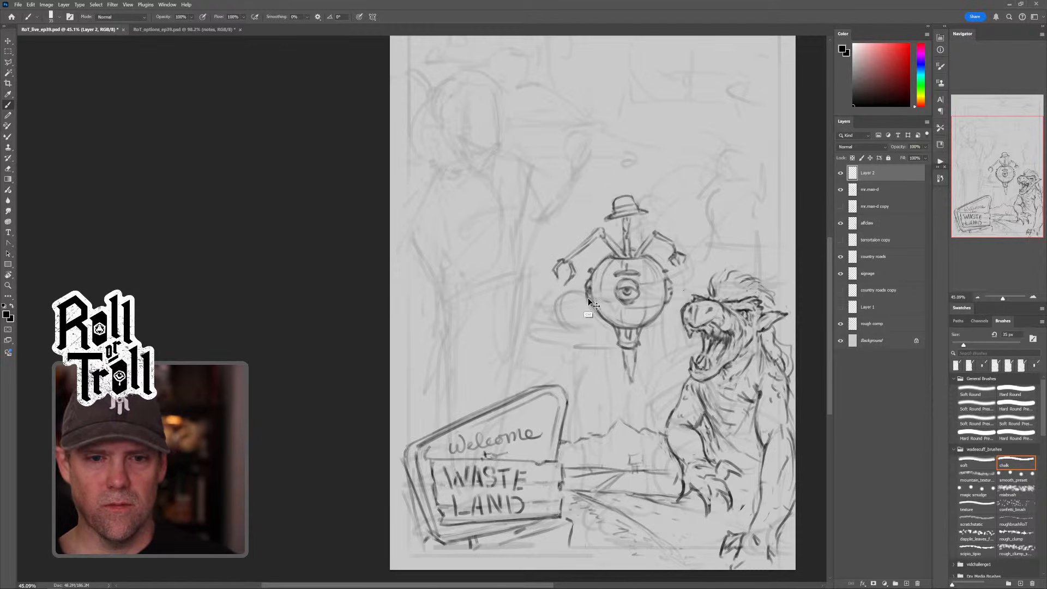
key("ctrl+z")
mouse_move(582, 292)
left_mouse_down()
mouse_move(574, 321)
mouse_move(584, 325)
left_mouse_up()
left_click_drag(583, 293, 574, 323)
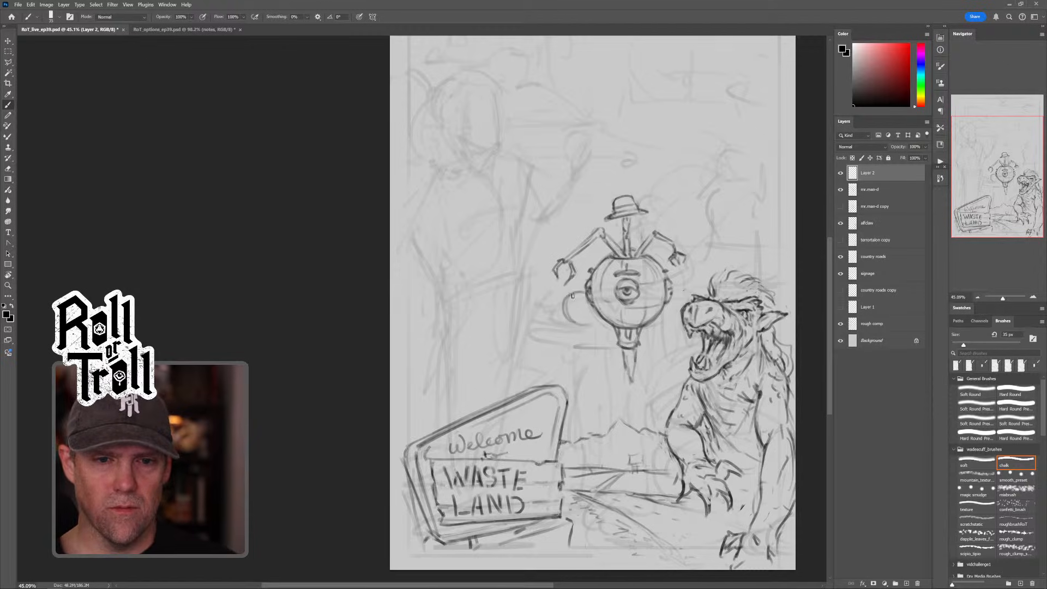
Step: Add a tapering tail, eye details and a small cap to the little robot, erasing stray lines on it
key("shift+alt+r")
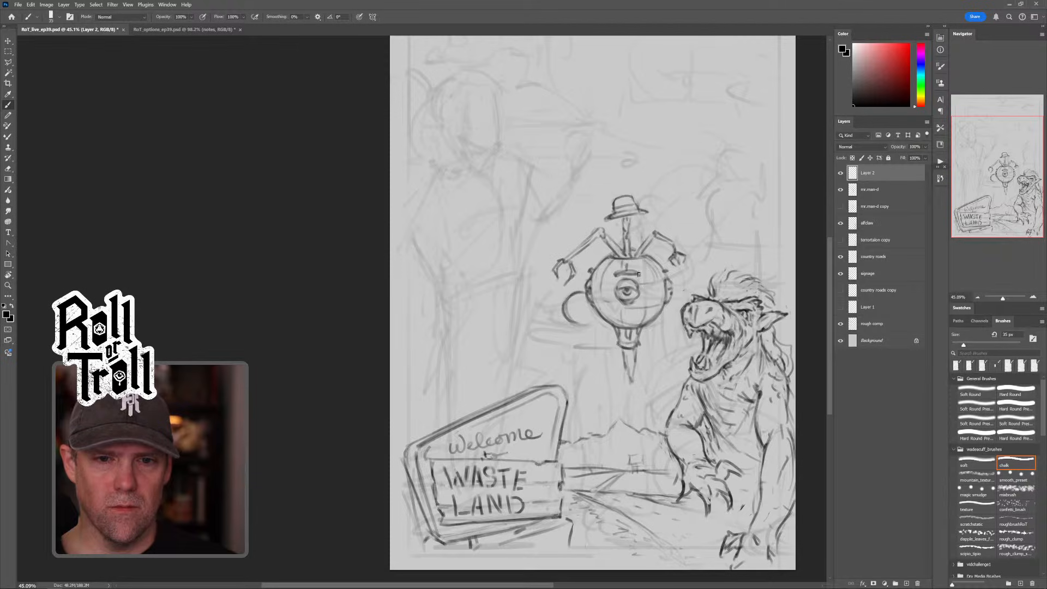
key("shift+alt+n")
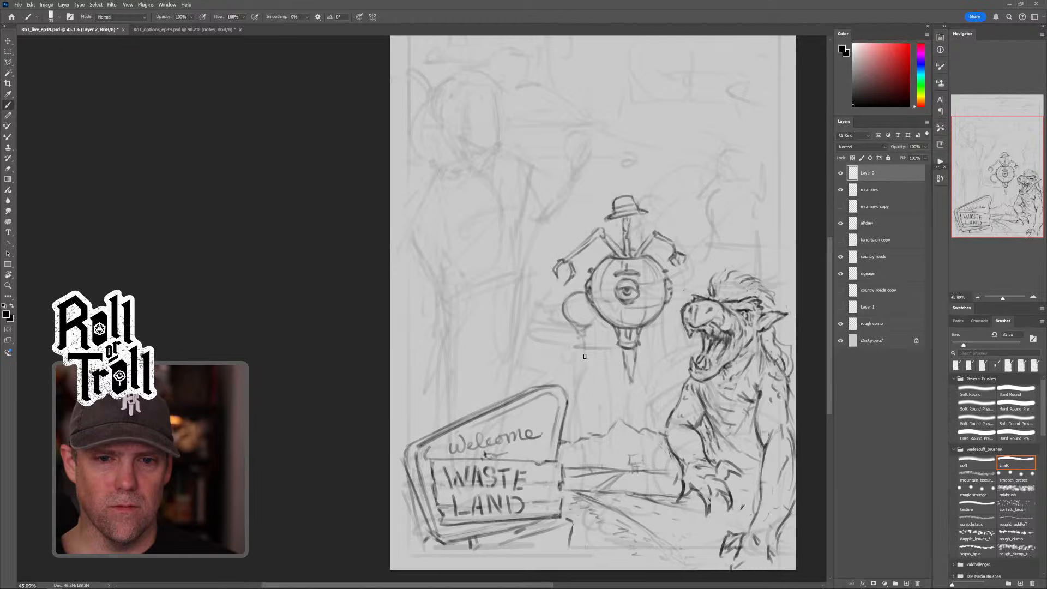
key("shift+alt+r")
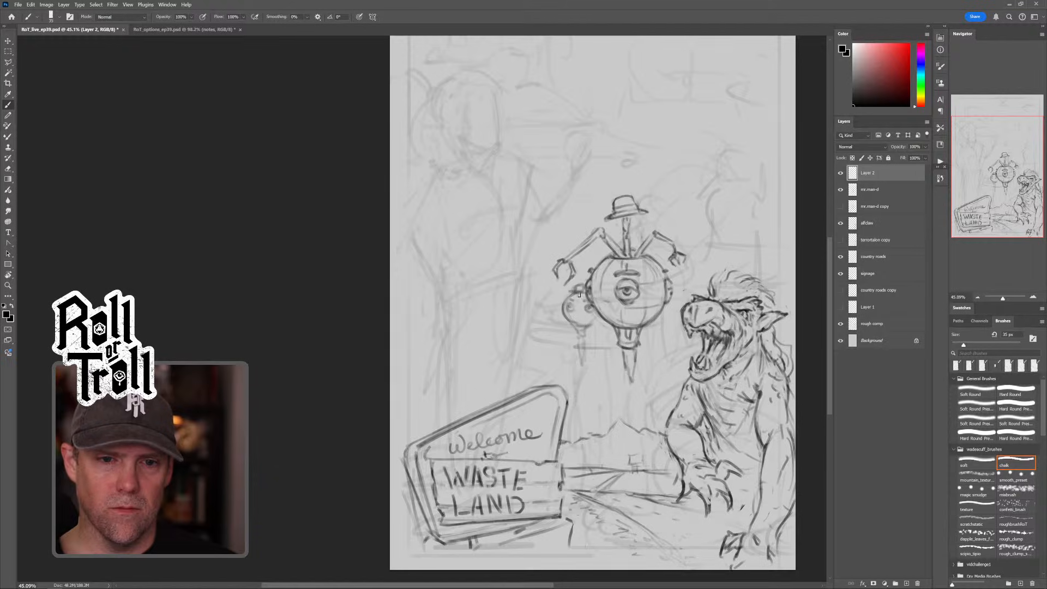
key("shift+alt+r")
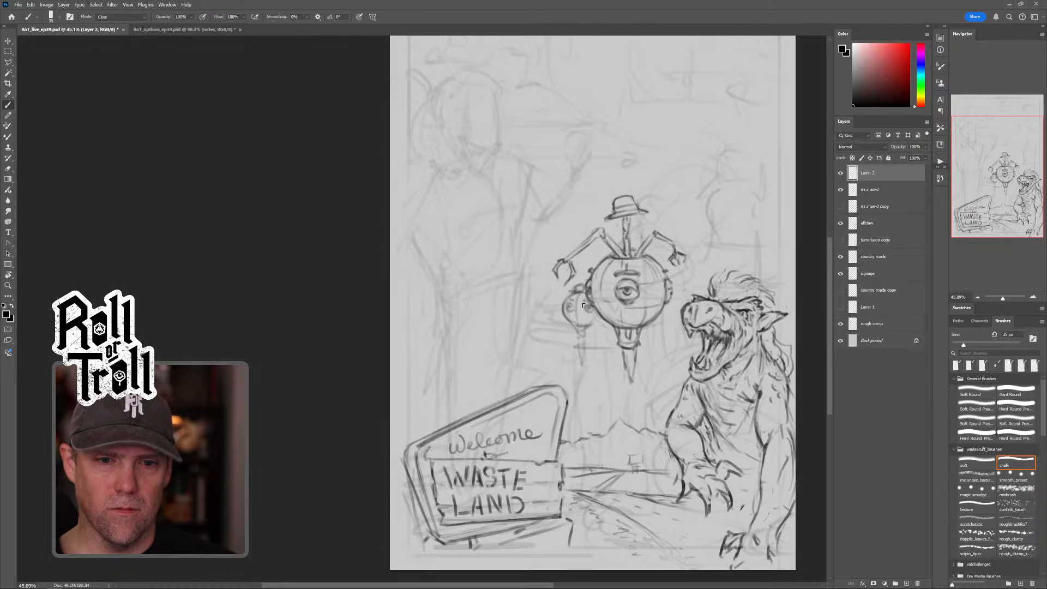
key("shift+alt+n")
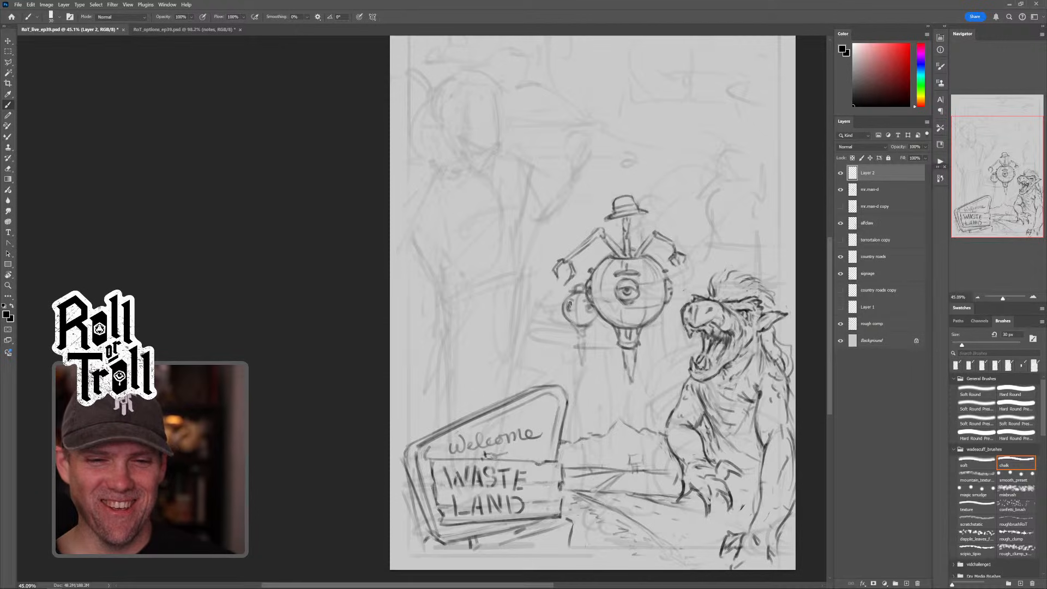
key("shift+alt+r")
key("shift+alt+n")
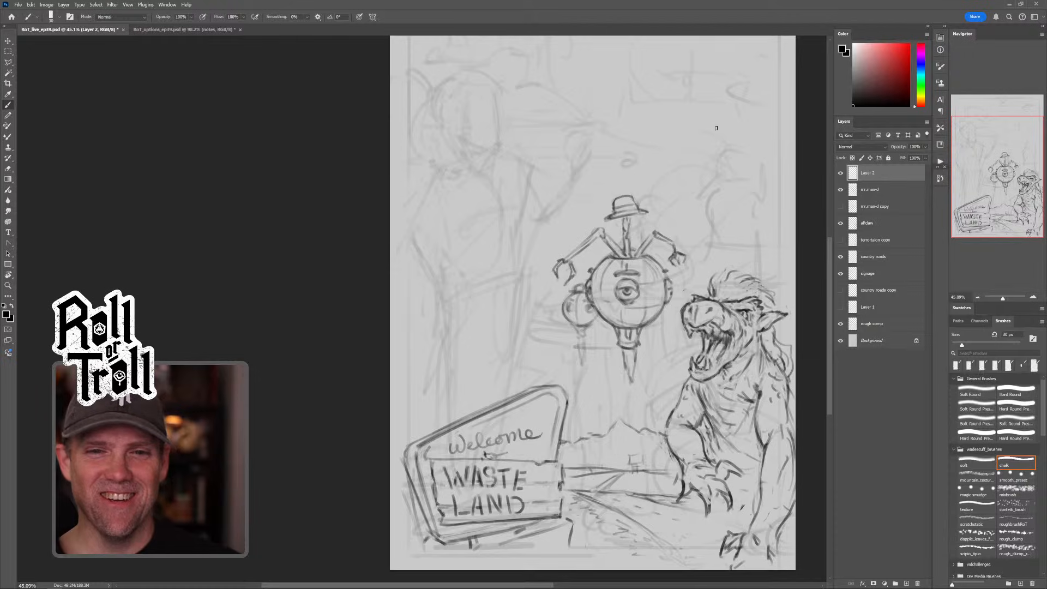
left_click_drag(661, 121, 682, 155)
mouse_move(666, 131)
left_mouse_down()
mouse_move(728, 106)
mouse_move(710, 158)
left_mouse_up()
mouse_move(676, 95)
left_mouse_down()
mouse_move(731, 109)
mouse_move(704, 182)
left_mouse_up()
key("ctrl+z")
key("ctrl+z")
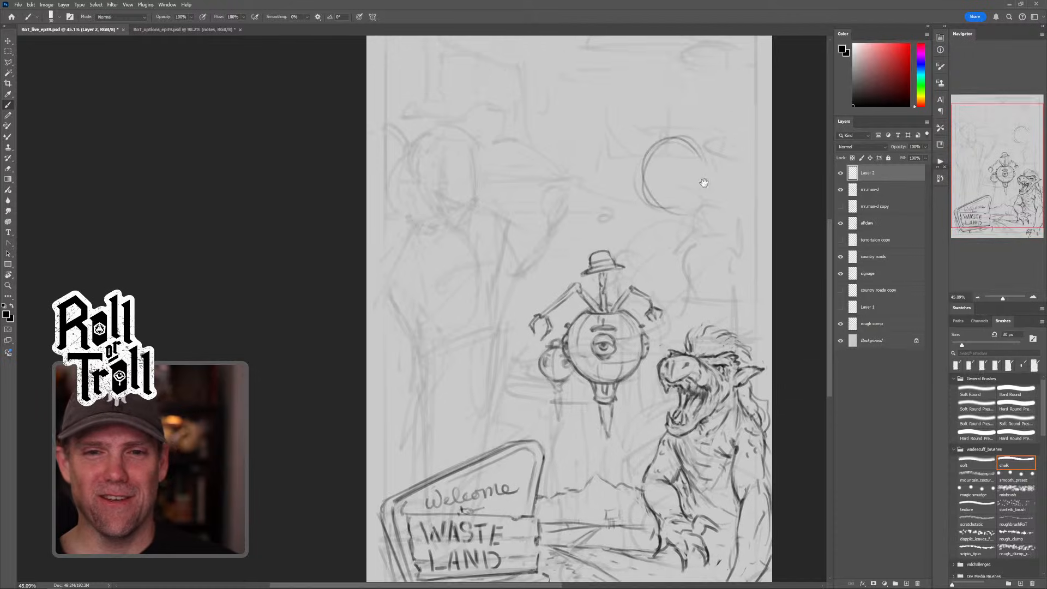
key("ctrl+z")
key("ctrl+z")
key("ctrl+z")
Step: Sketch the outline of a large round robot body in the sky above the creature and Mr. Man-D
left_click_drag(679, 121, 677, 207)
mouse_move(682, 121)
left_mouse_down()
mouse_move(716, 170)
mouse_move(688, 203)
left_mouse_up()
left_click_drag(695, 128, 708, 176)
left_click_drag(656, 130, 682, 205)
Step: Draw an oval eye with pupil and heavy lid on each side of the upper robot's sphere
mouse_move(687, 127)
left_mouse_down()
mouse_move(708, 175)
mouse_move(717, 164)
mouse_move(711, 183)
mouse_move(714, 159)
left_mouse_up()
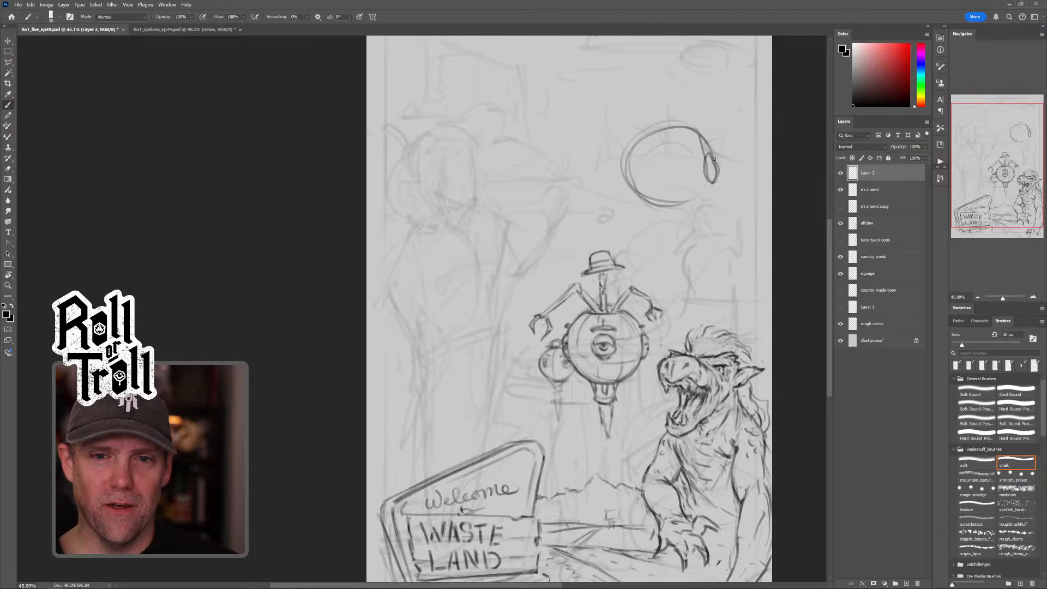
mouse_move(664, 132)
left_mouse_down()
mouse_move(644, 188)
mouse_move(650, 154)
mouse_move(641, 175)
mouse_move(641, 162)
left_mouse_up()
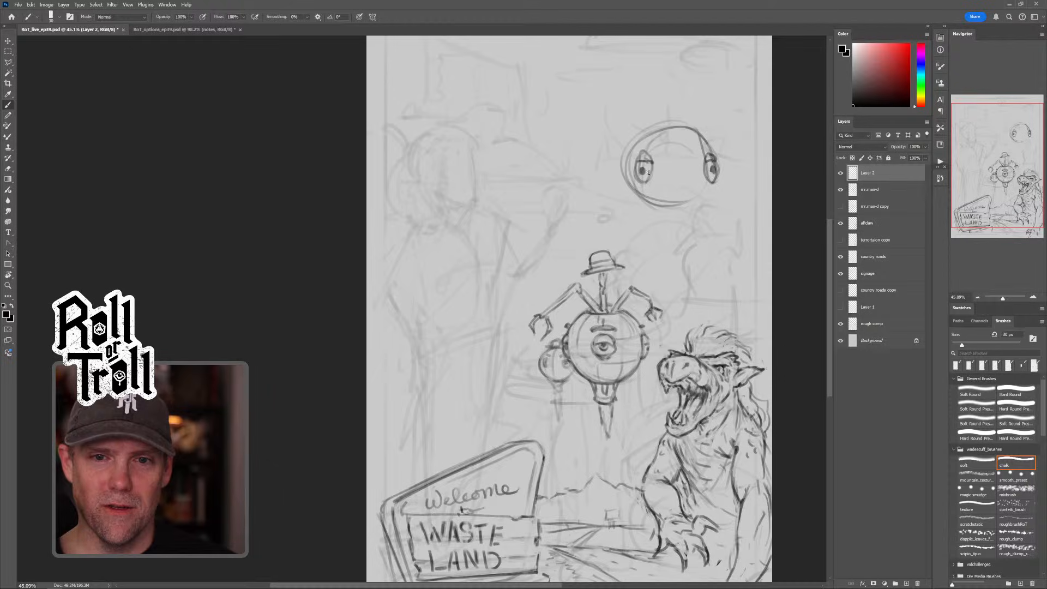
key("shift+alt+r")
key("shift+alt+n")
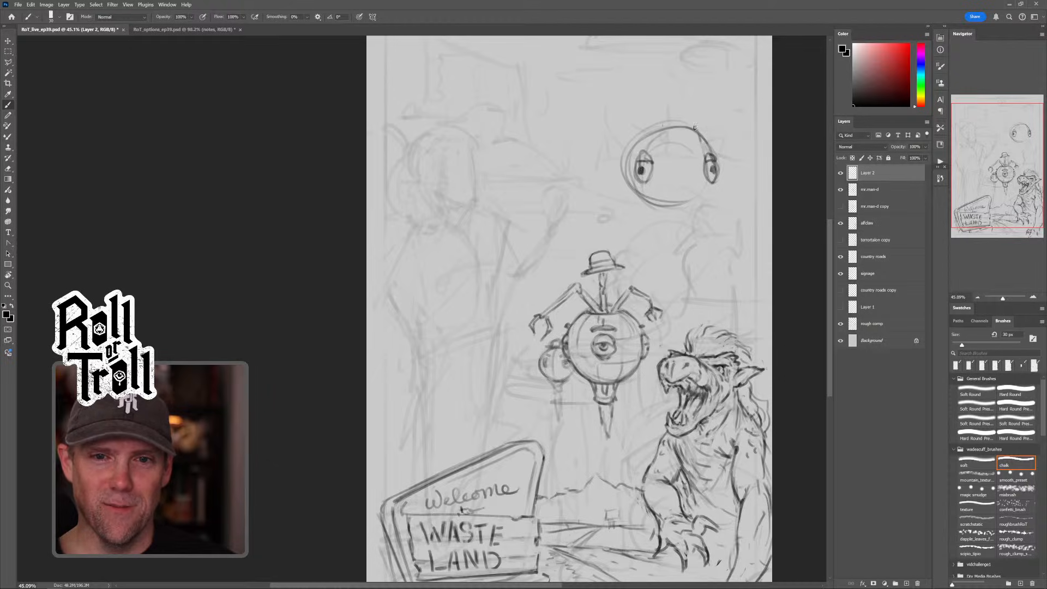
Step: Add a curved centre seam, a tapering stem underneath and a small bowler hat to the upper robot
mouse_move(695, 128)
left_mouse_down()
mouse_move(663, 120)
mouse_move(682, 100)
mouse_move(690, 115)
mouse_move(665, 107)
mouse_move(692, 124)
mouse_move(654, 125)
mouse_move(666, 125)
mouse_move(688, 170)
mouse_move(673, 206)
left_mouse_up()
mouse_move(669, 208)
left_mouse_down()
mouse_move(707, 196)
mouse_move(711, 185)
mouse_move(668, 223)
left_mouse_up()
left_click_drag(694, 204, 680, 227)
mouse_move(666, 225)
left_mouse_down()
mouse_move(686, 223)
mouse_move(680, 250)
left_mouse_up()
mouse_move(679, 270)
left_mouse_down()
mouse_move(675, 244)
mouse_move(670, 268)
left_mouse_up()
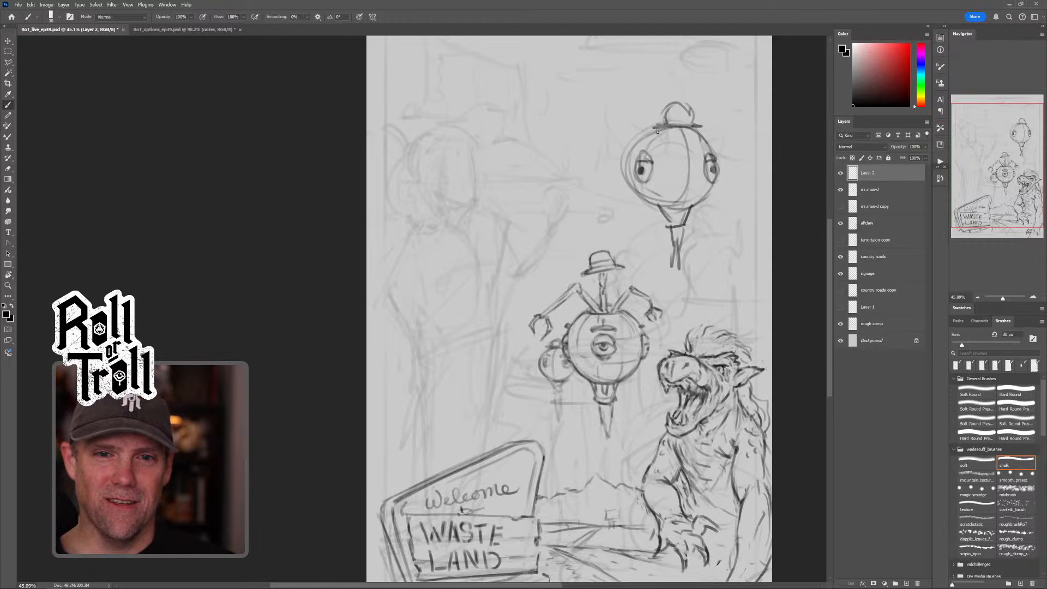
Step: Clean up the upper robot's left outline and draw a short brow above each of its eyes
mouse_move(659, 129)
left_mouse_down()
mouse_move(631, 172)
mouse_move(649, 132)
mouse_move(642, 202)
mouse_move(654, 126)
mouse_move(633, 155)
left_mouse_up()
key("grave")
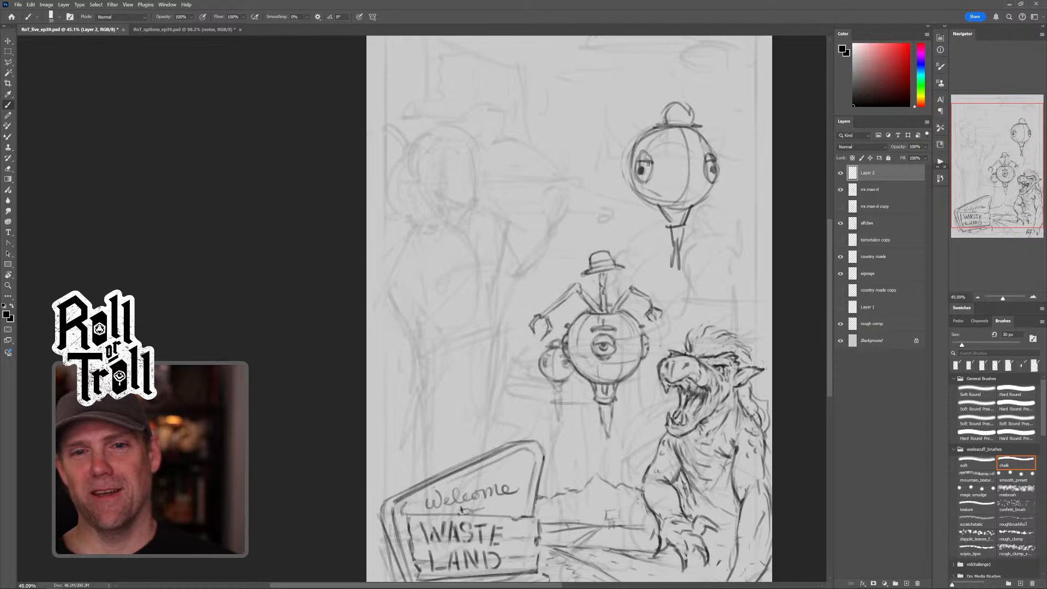
left_click_drag(643, 142, 656, 144)
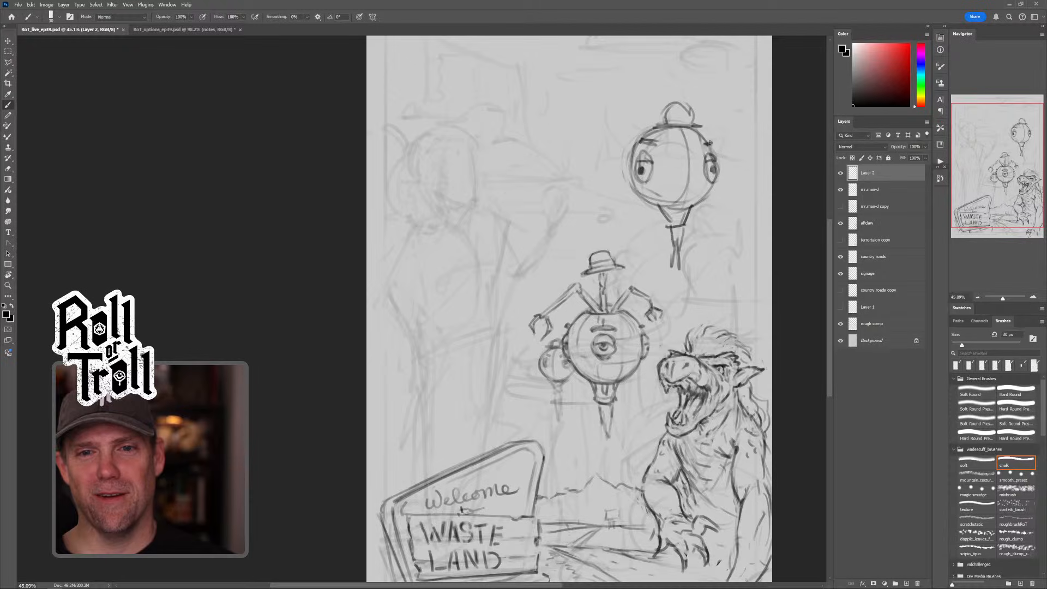
key("grave")
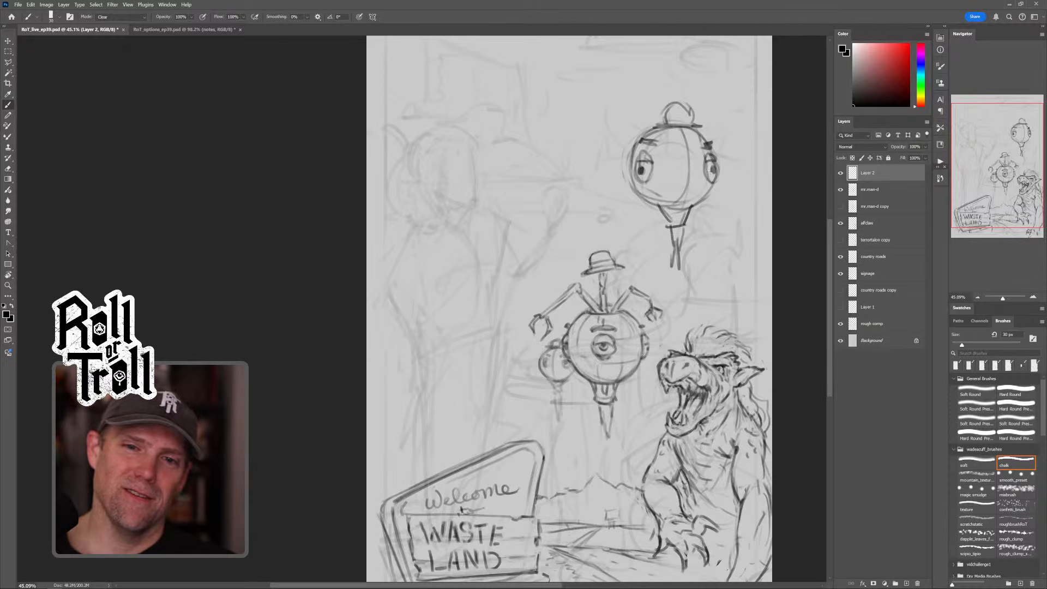
Step: Darken the pupils in both eyes of the upper robot
key("grave")
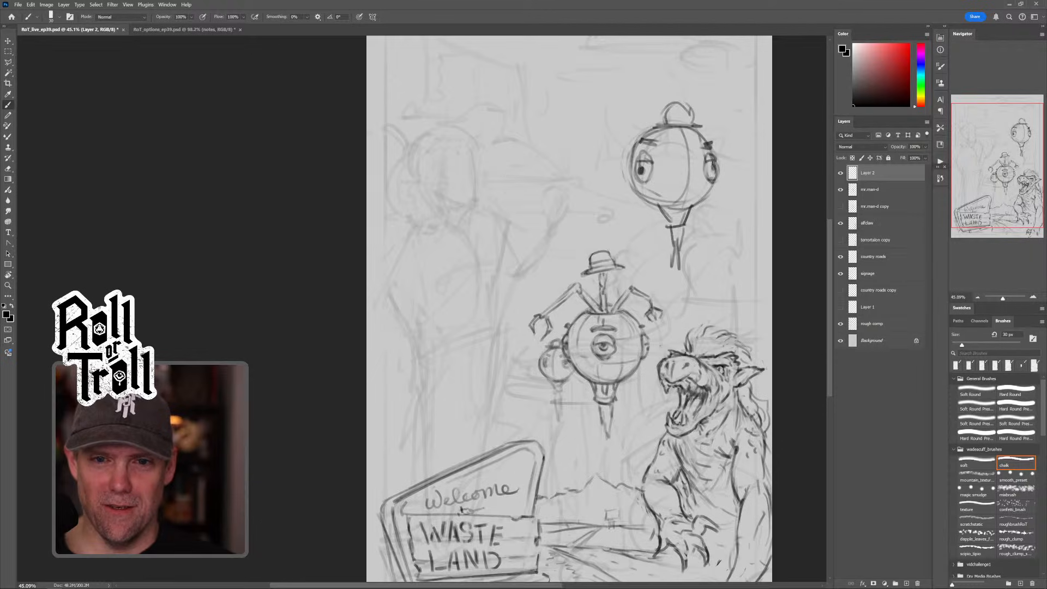
left_click_drag(648, 167, 640, 173)
key("grave")
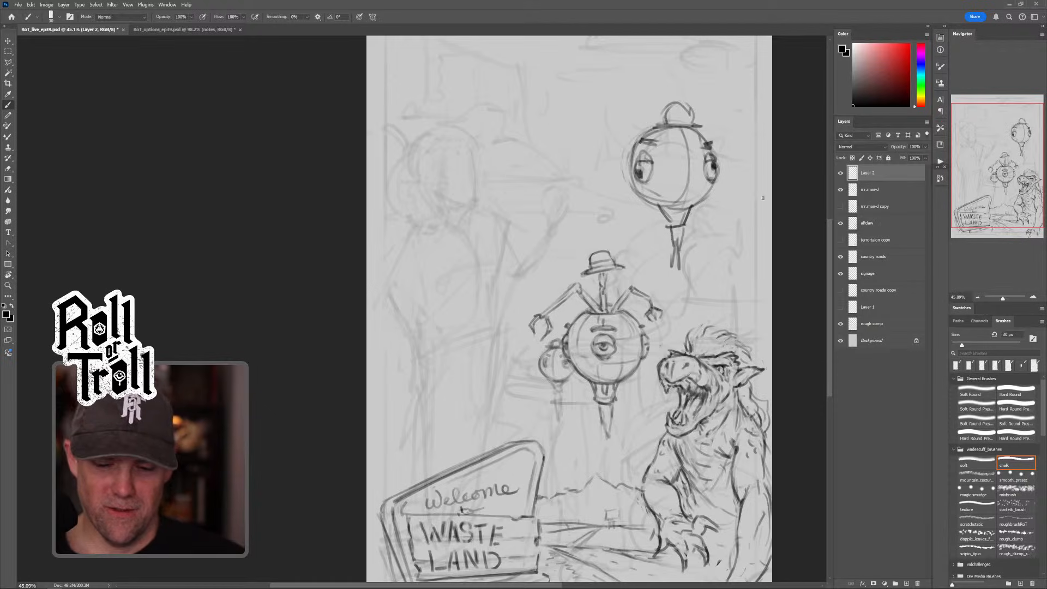
Step: Duplicate Layer 2 as a backup of the upper robot, hide the duplicate and return to the original layer
left_click_drag(875, 172, 884, 188)
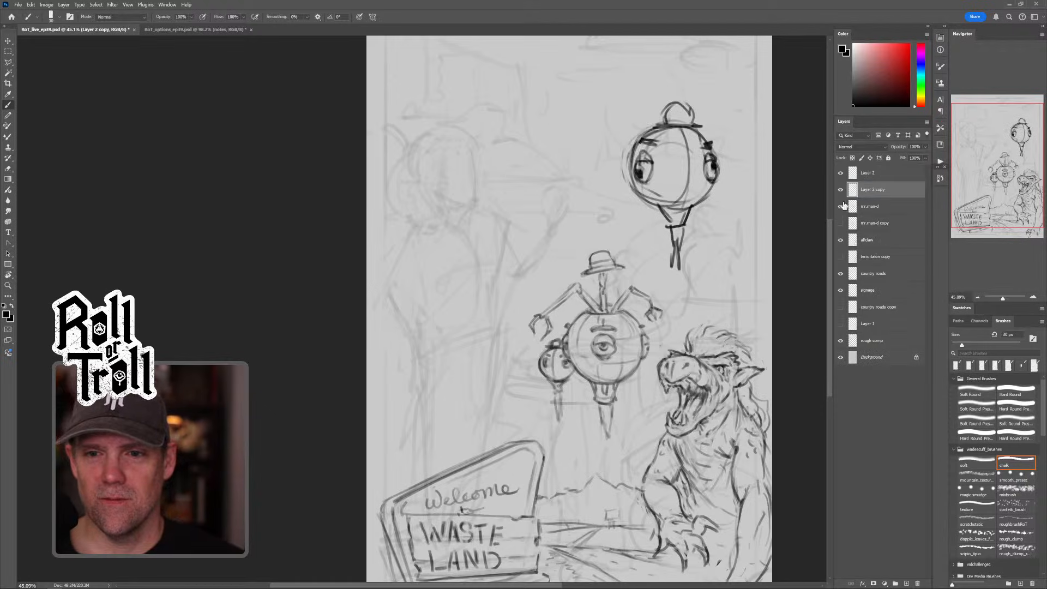
left_click(840, 191)
left_click(877, 174)
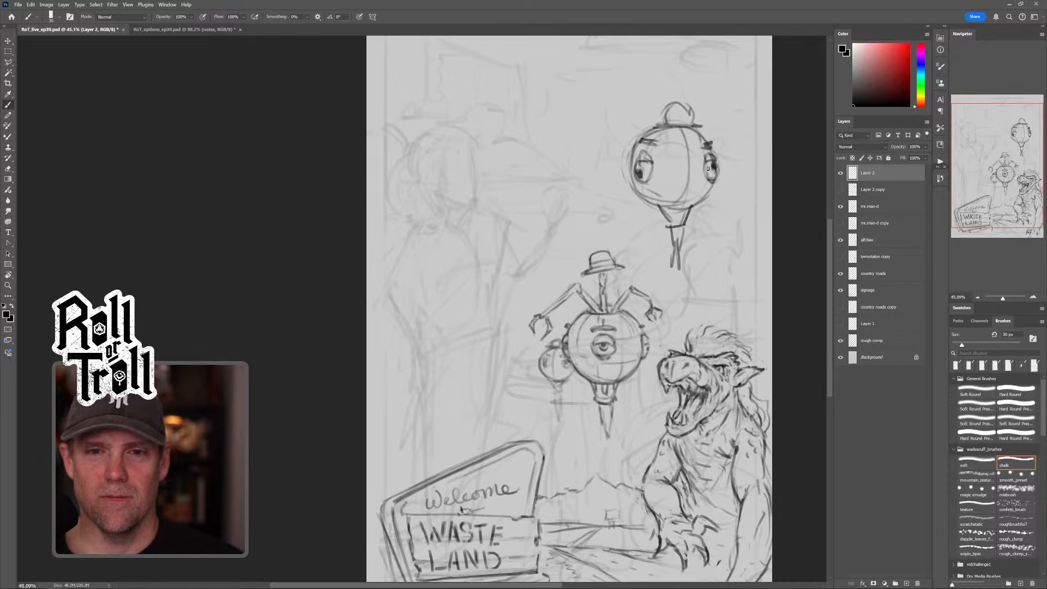
Step: Erase the upper robot's sphere, hat and stem from Layer 2 using rectangular selections
key("m")
mouse_move(609, 87)
left_mouse_down()
mouse_move(740, 243)
mouse_move(726, 232)
mouse_move(745, 230)
left_mouse_up()
key("Delete")
left_click_drag(713, 271, 666, 218)
key("Delete")
key("ctrl+d")
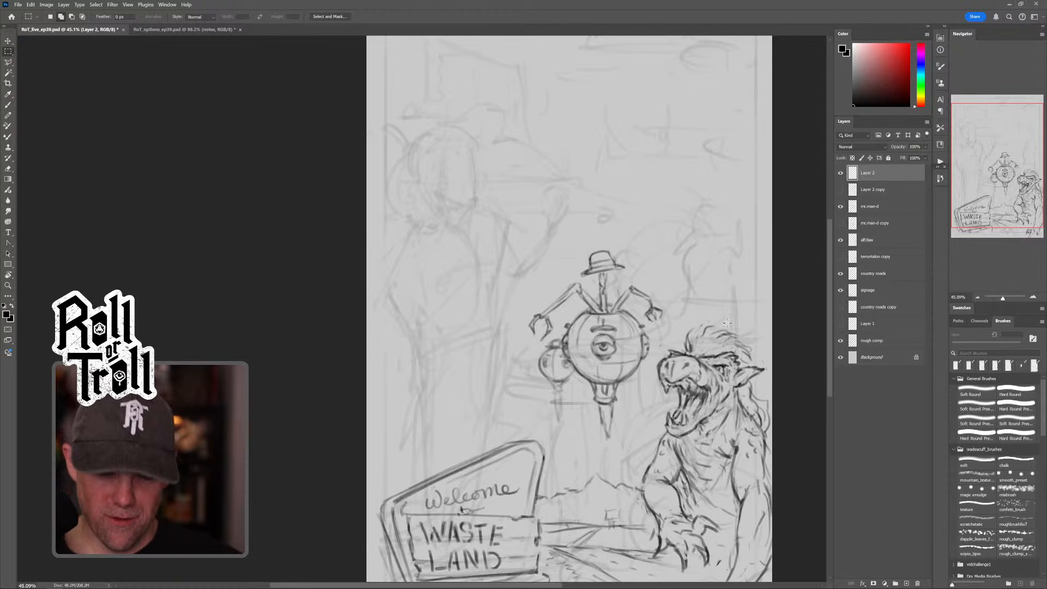
key("b")
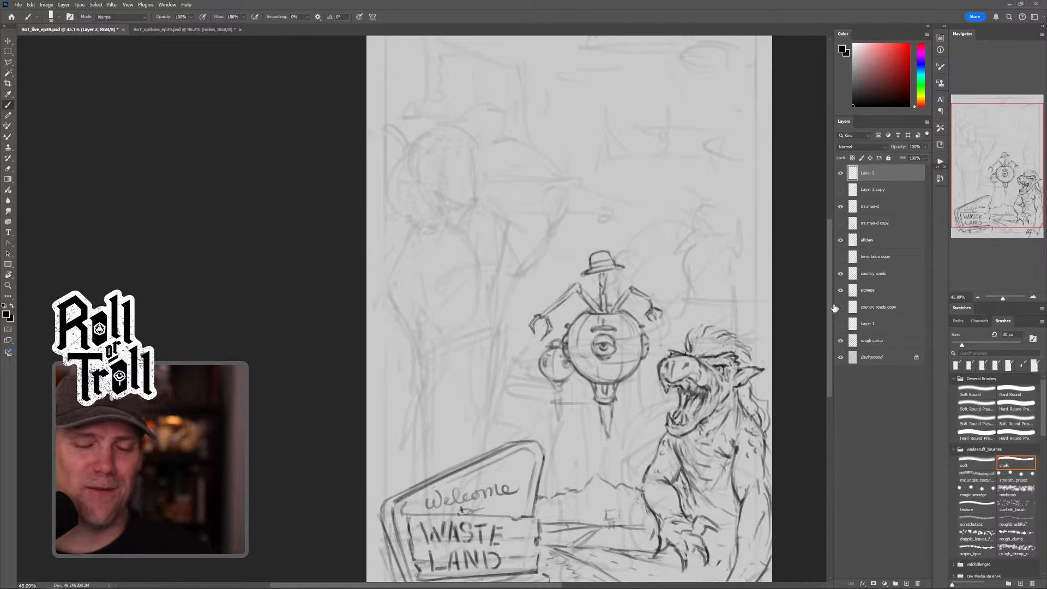
mouse_move(699, 307)
left_mouse_down()
mouse_move(695, 241)
mouse_move(707, 289)
left_mouse_up()
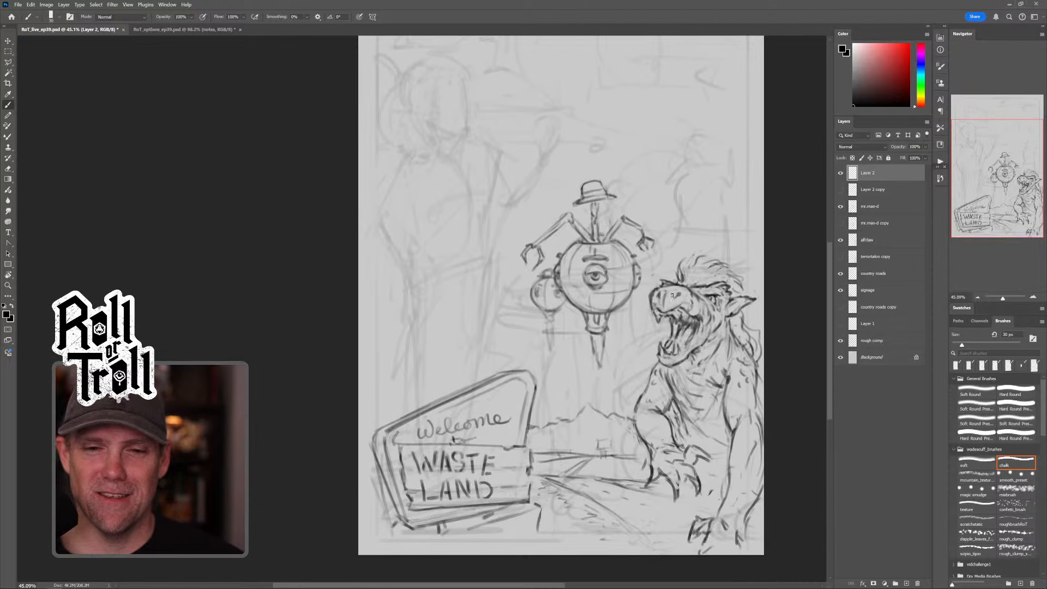
left_click(877, 243)
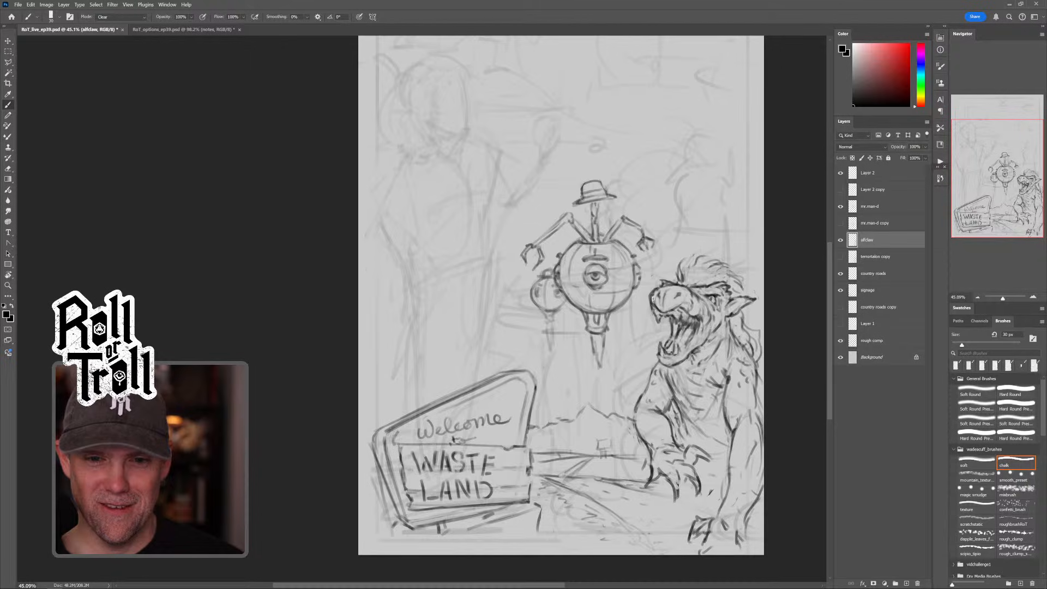
key("shift+alt+n")
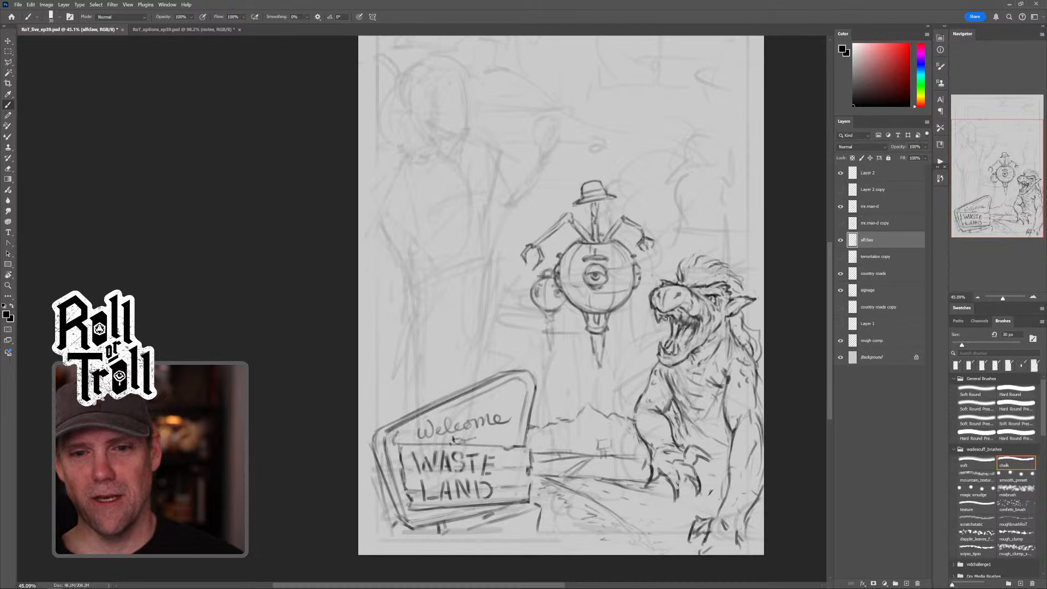
left_click_drag(729, 266, 711, 274)
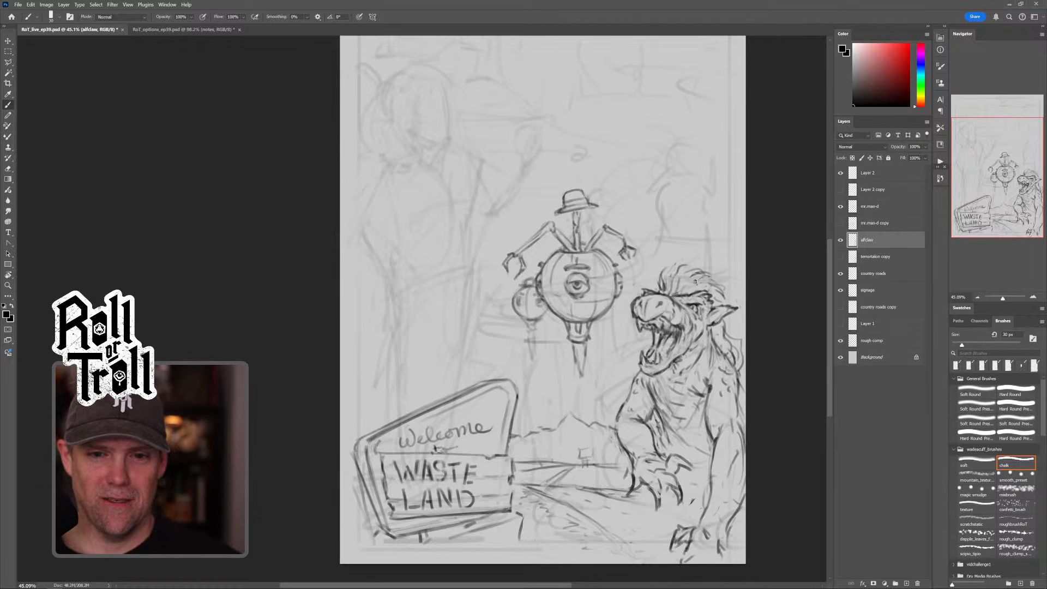
left_click_drag(652, 208, 654, 216)
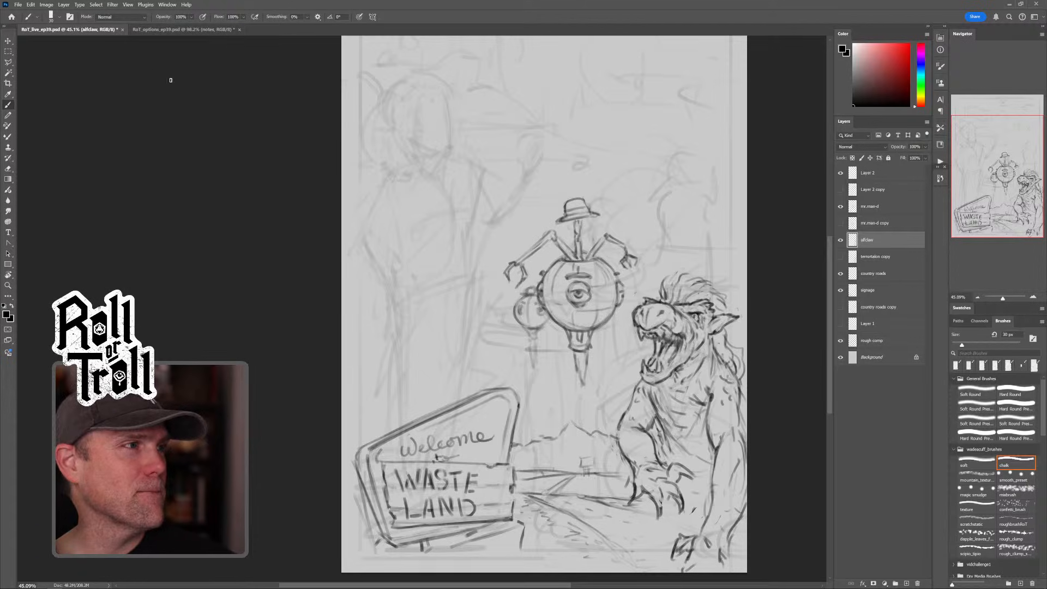
Step: Switch to the prompt list document and circle option B, "dusty drive-inn", of number 8 in thin red on the notes layer
left_click(163, 29)
mouse_move(603, 298)
left_mouse_down()
mouse_move(588, 297)
mouse_move(597, 305)
left_mouse_up()
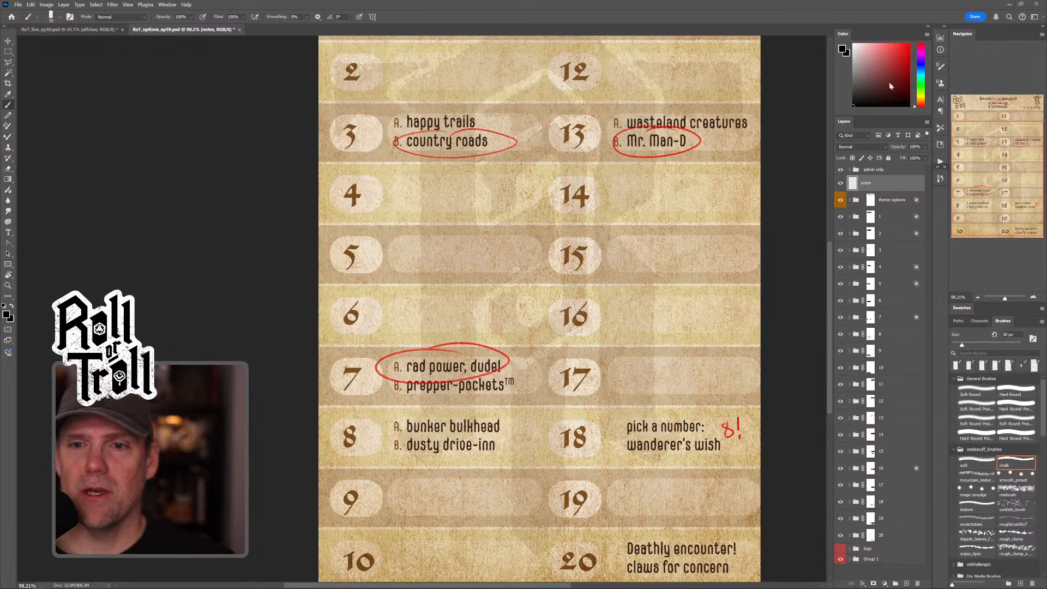
left_click(909, 43)
key("bracketleft")
key("bracketleft")
key("bracketleft")
mouse_move(443, 435)
left_mouse_down()
mouse_move(409, 440)
mouse_move(437, 435)
left_mouse_up()
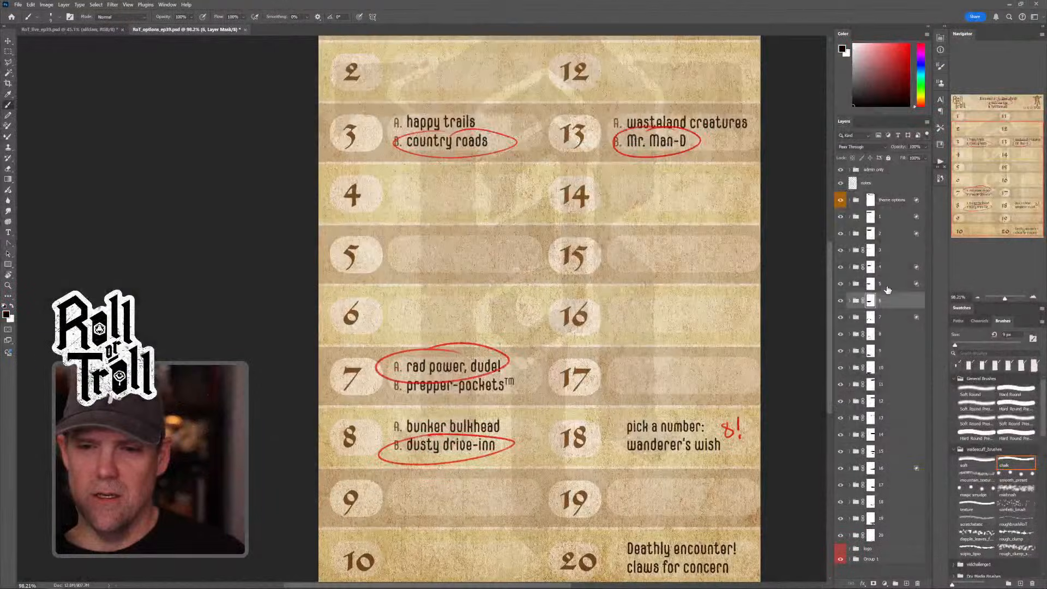
Step: Uncover option A, "bottle top bullion", of number 5 by clearing its group's layer mask with a 100 px brush
left_click(887, 288)
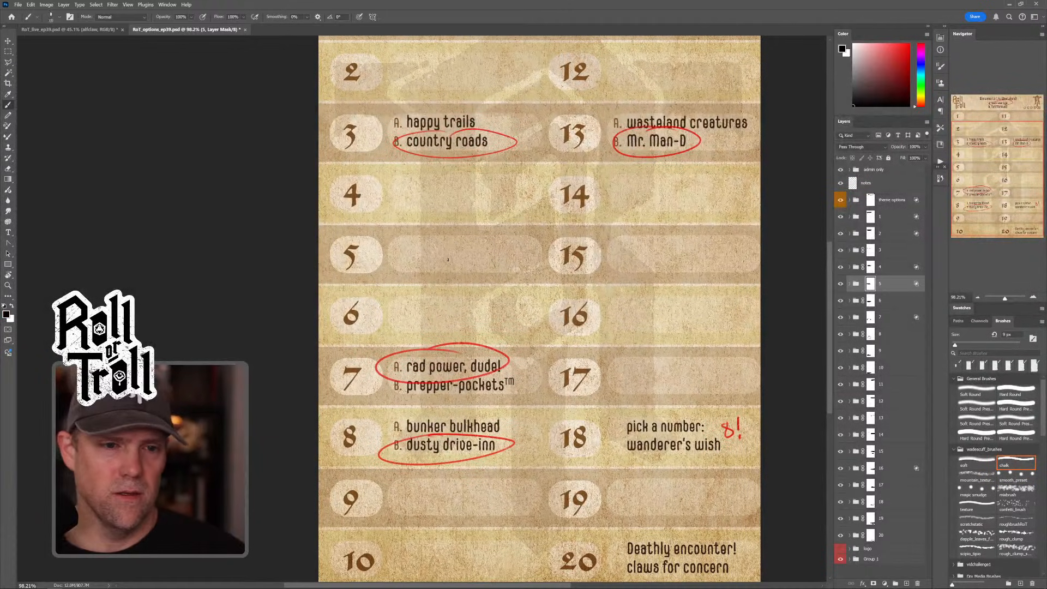
key("bracketright")
key("bracketright")
key("bracketright")
key("bracketright")
key("bracketright")
key("bracketright")
key("bracketright")
key("bracketright")
key("bracketright")
key("bracketright")
key("grave")
left_click_drag(405, 241, 468, 243)
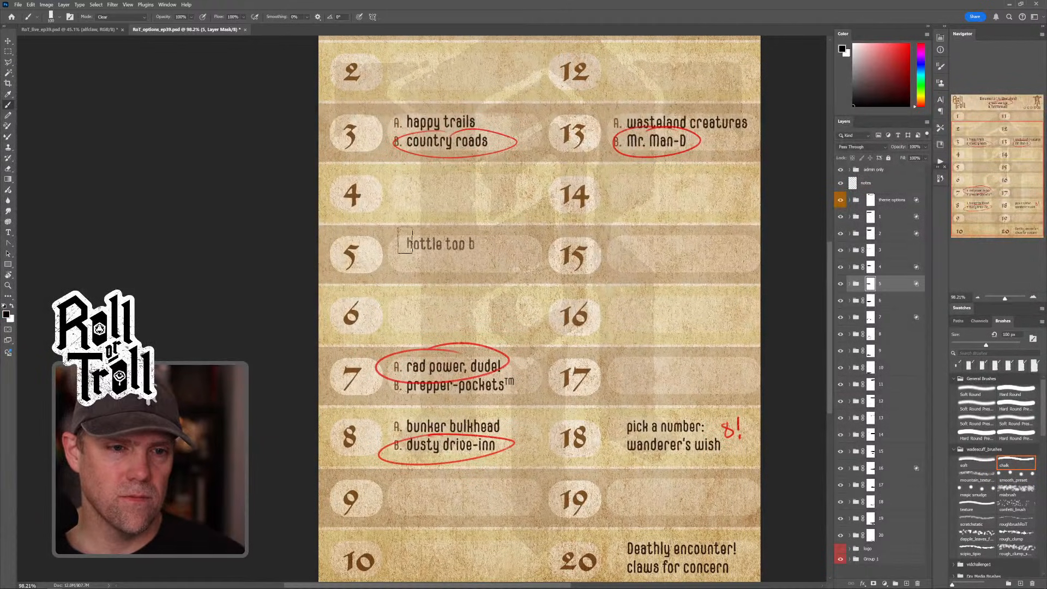
key("grave")
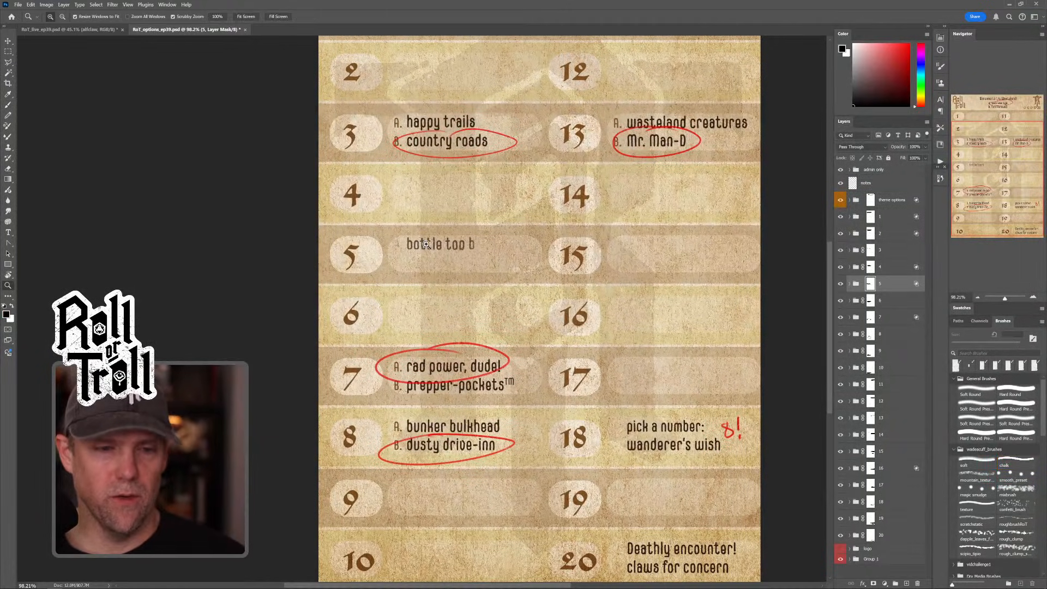
scroll(425, 243, "up", 1)
key("grave")
left_click_drag(397, 240, 521, 244)
key("grave")
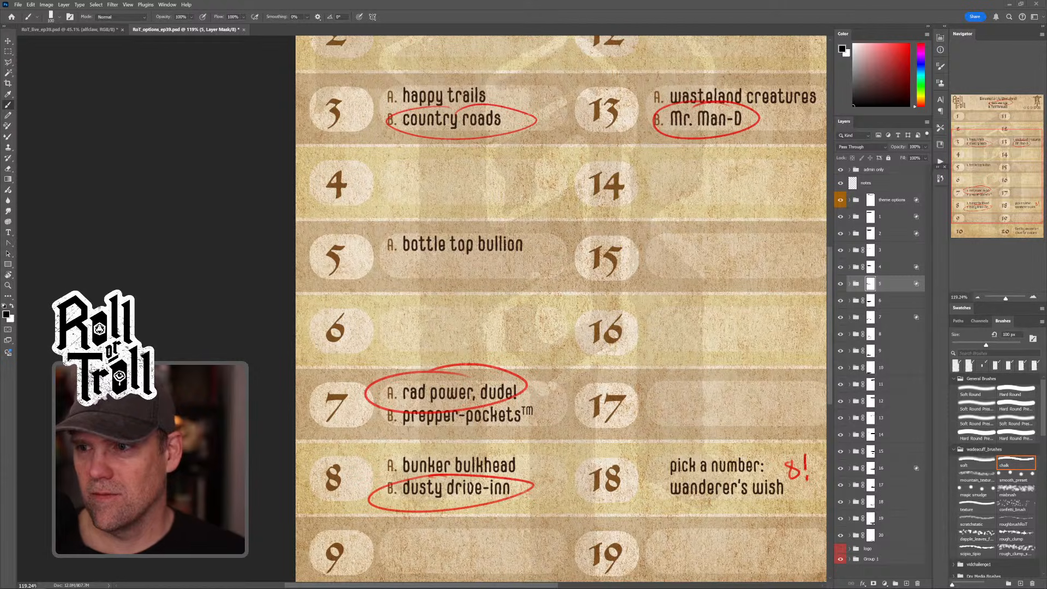
Step: Uncover option B, "scrappy debris", of number 5 by clearing the mask over its lower line
key("grave")
mouse_move(399, 276)
left_mouse_down()
mouse_move(374, 275)
mouse_move(520, 269)
left_mouse_up()
key("grave")
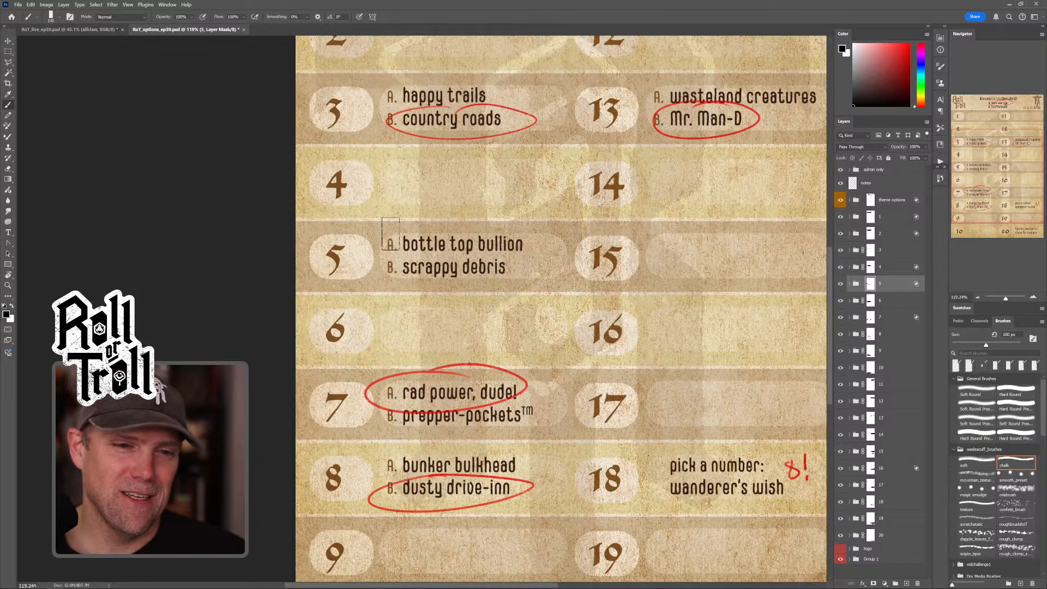
mouse_move(518, 243)
left_mouse_down()
mouse_move(484, 243)
mouse_move(535, 247)
mouse_move(537, 274)
mouse_move(520, 295)
left_mouse_up()
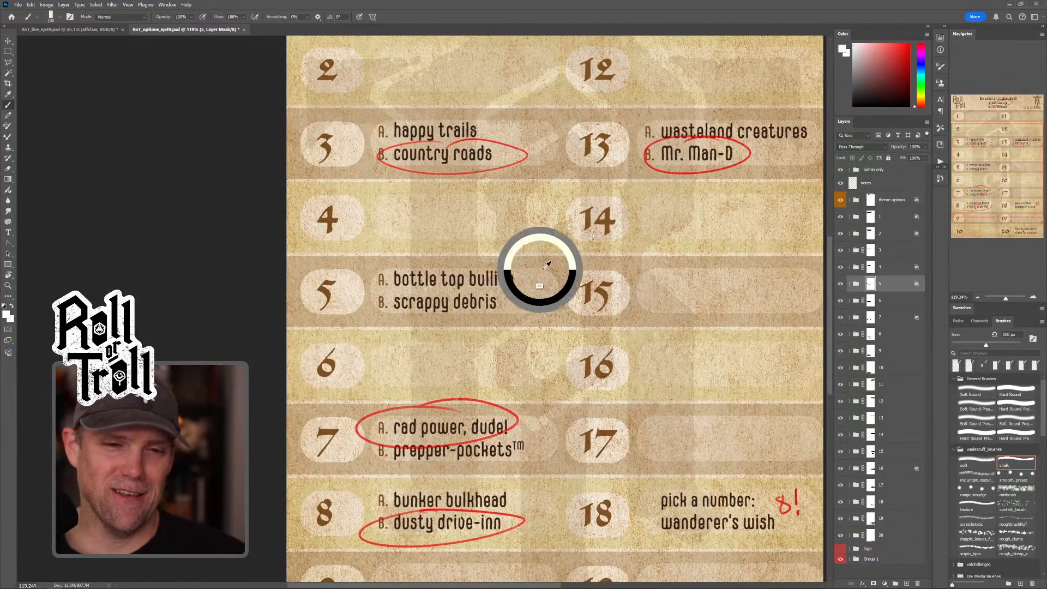
key("z")
left_click(535, 277)
scroll(535, 278, "up", 1)
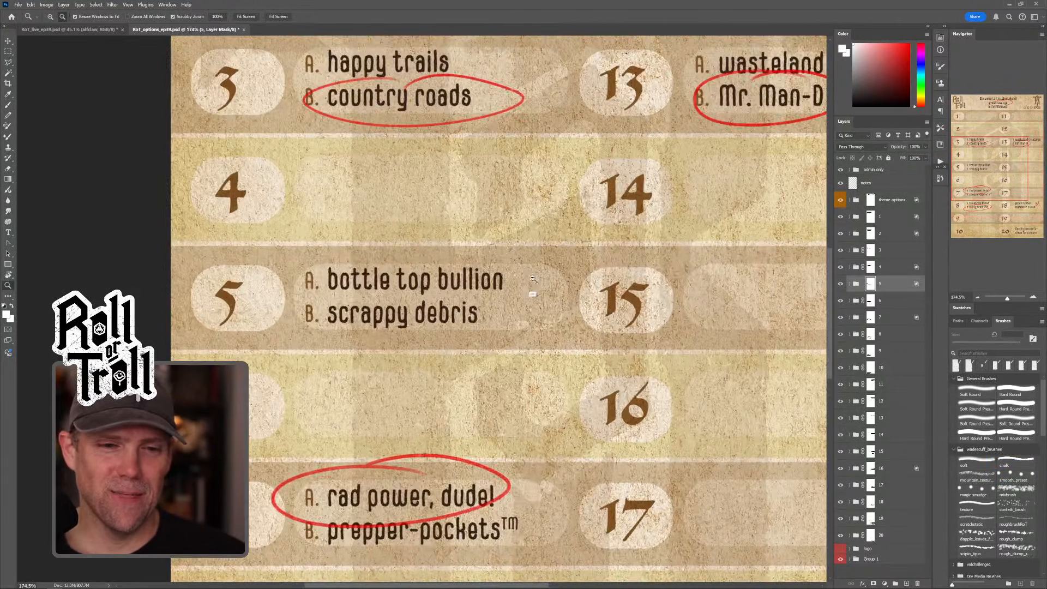
scroll(534, 279, "down", 1)
left_click_drag(552, 242, 588, 213)
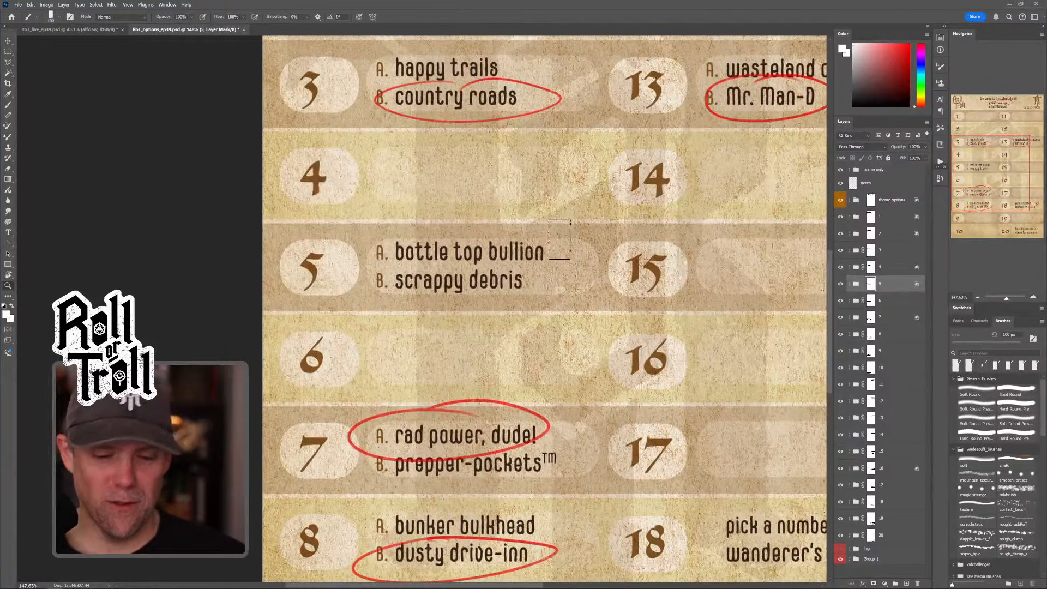
key("b")
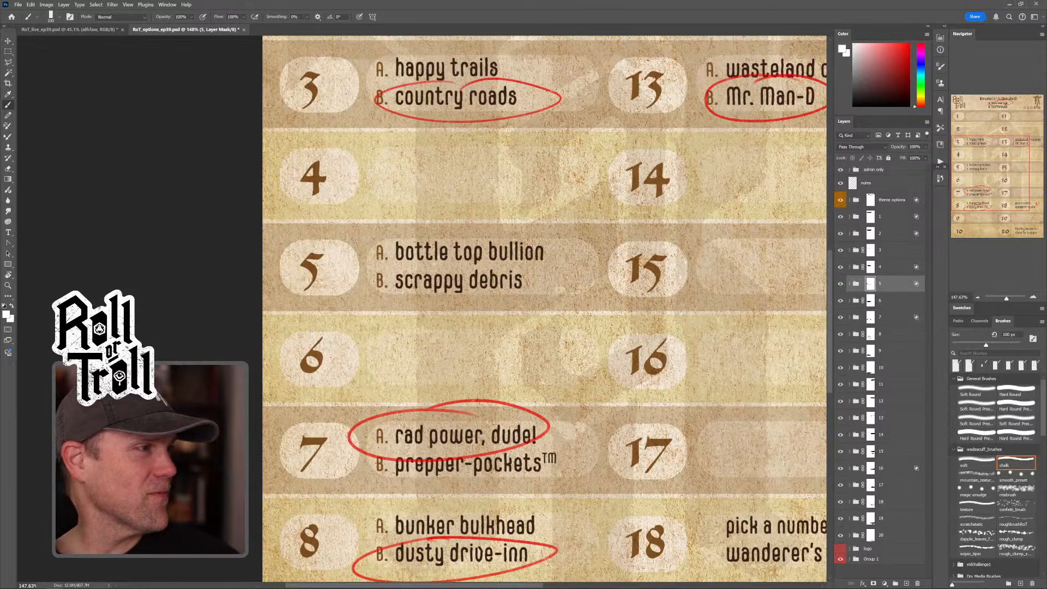
Step: Return to the live sketch document, add a new layer above the creature's layer and reduce the brush size to 30 px
left_click(76, 30)
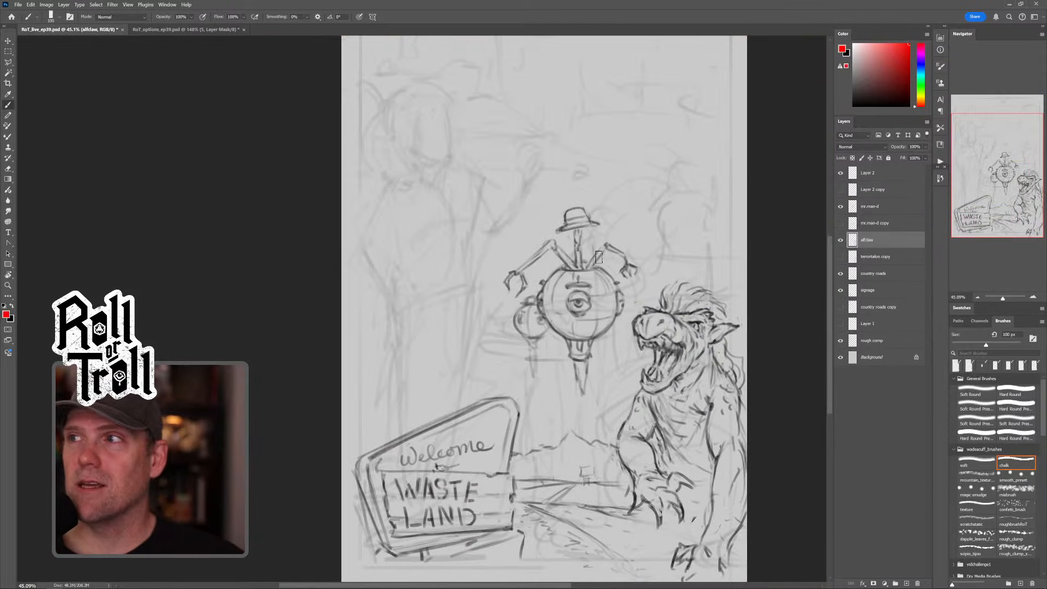
mouse_move(625, 287)
left_mouse_down()
mouse_move(616, 242)
mouse_move(627, 372)
mouse_move(609, 305)
left_mouse_up()
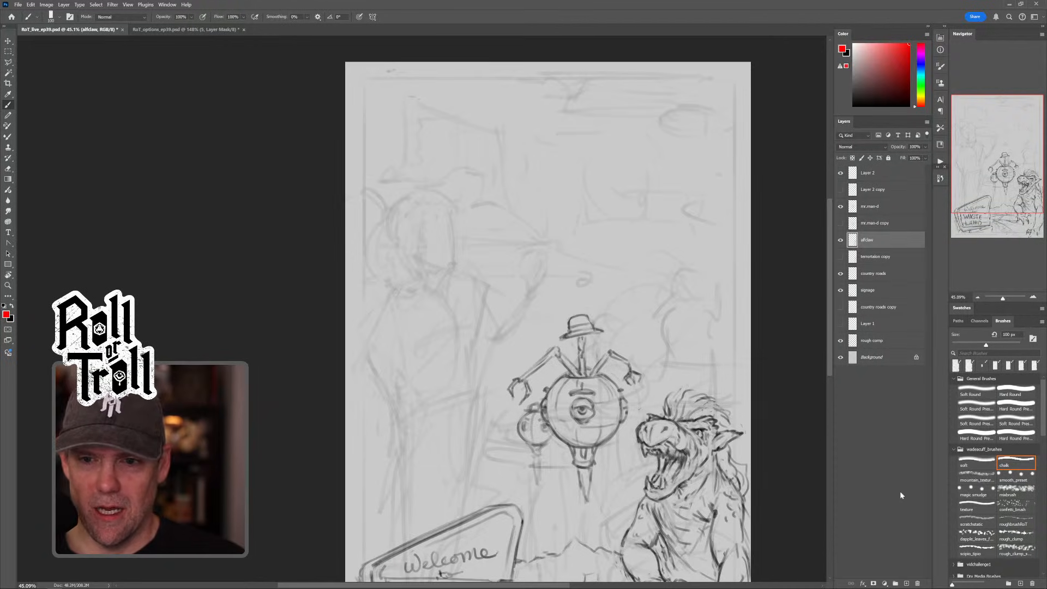
left_click(907, 583)
key("bracketleft")
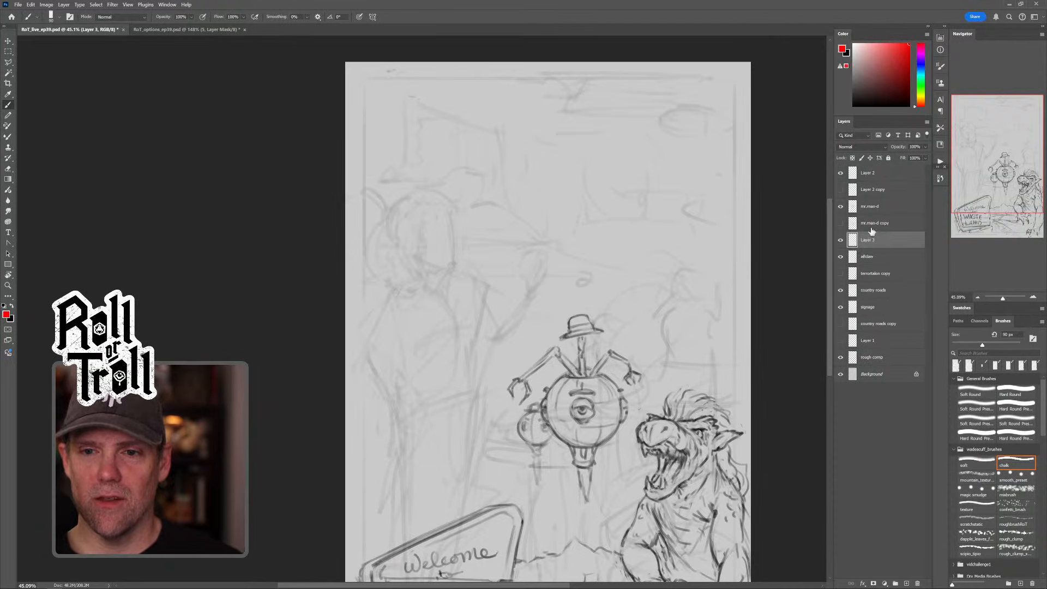
left_click_drag(876, 243, 875, 170)
key("bracketleft")
key("bracketleft")
key("bracketleft")
key("bracketleft")
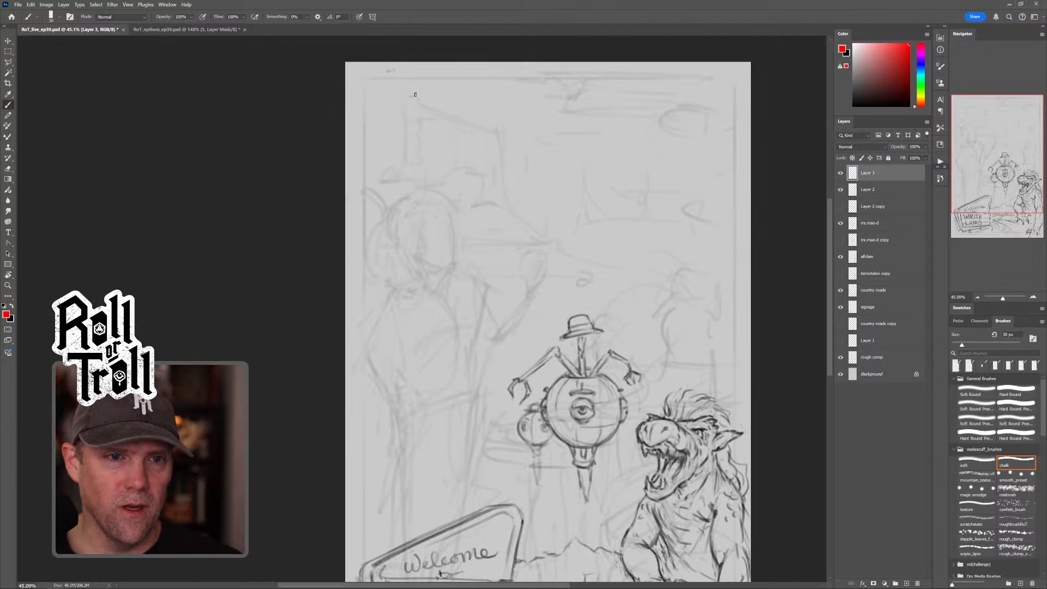
Step: Undo the red test stroke and the new layer's move to the top, and reset the drawing colour to black
left_click_drag(388, 71, 394, 70)
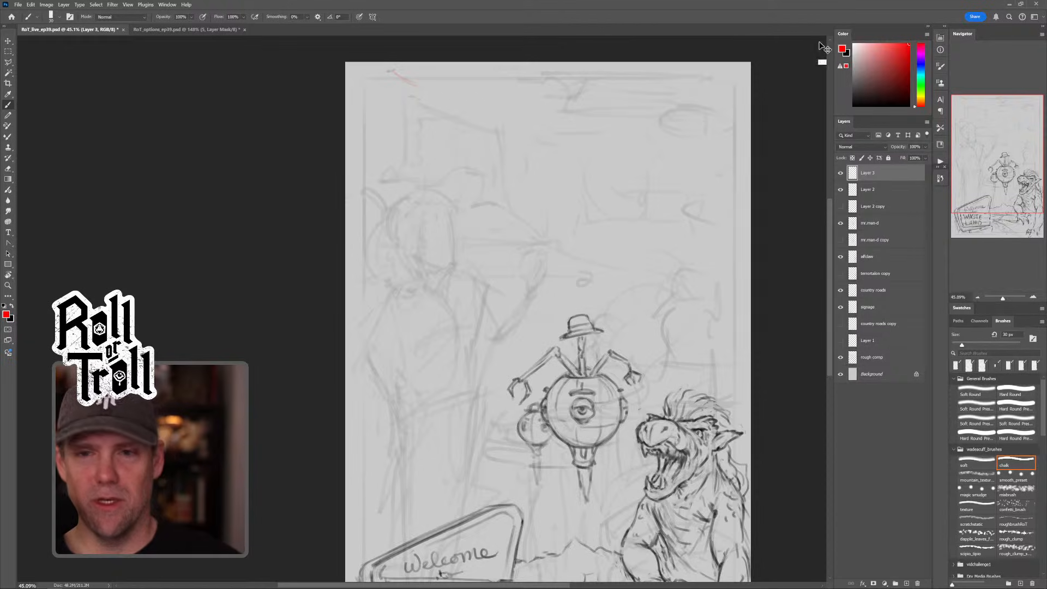
key("ctrl+z")
key("ctrl+z")
left_click(881, 82)
key("d")
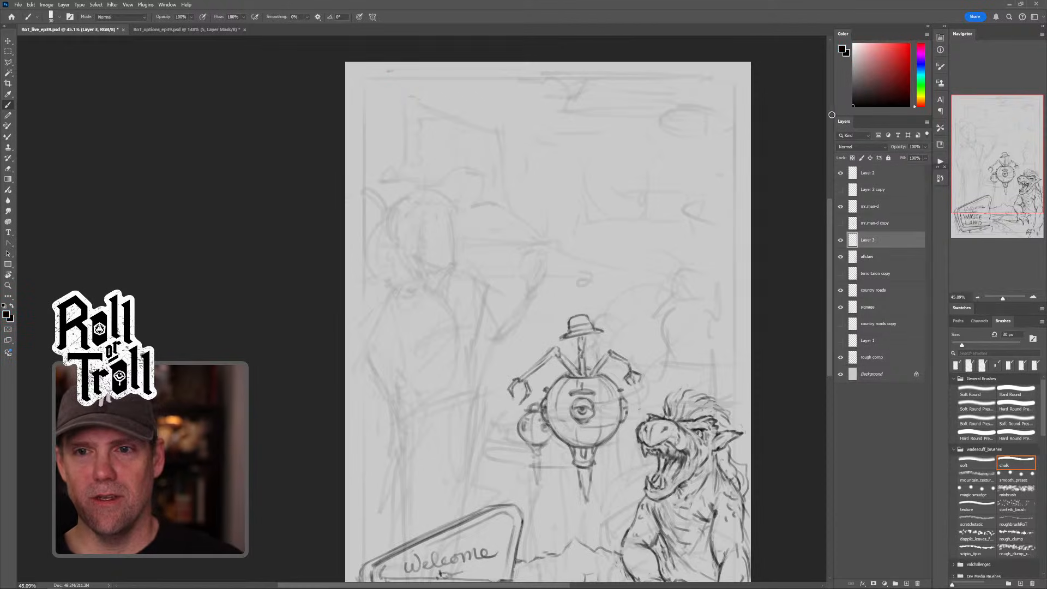
Step: Rename the new layer as drive-inn
left_click(840, 240)
left_click(841, 239)
double_click(867, 240)
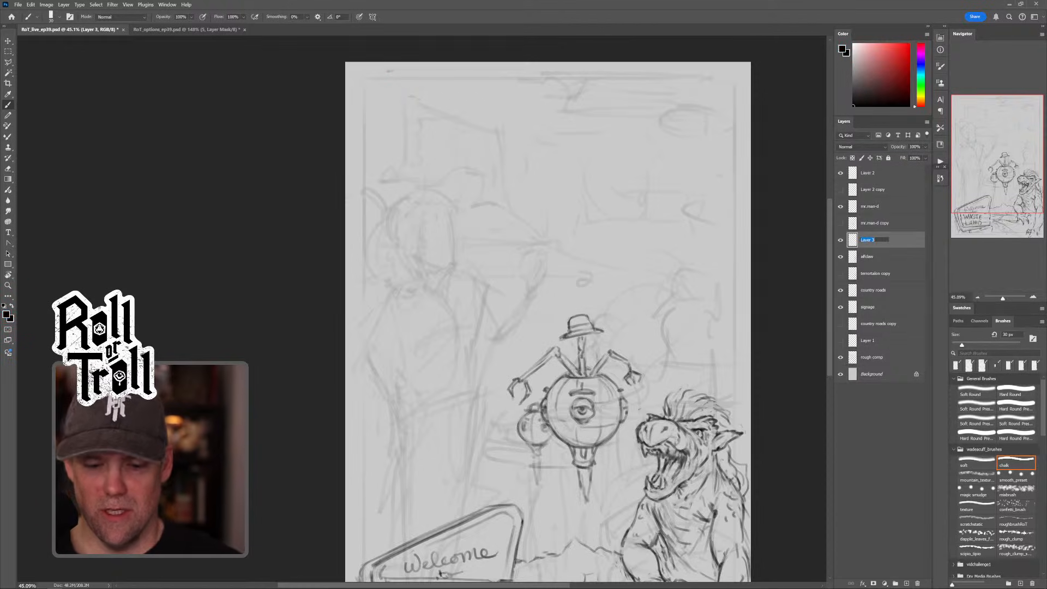
type("rive")
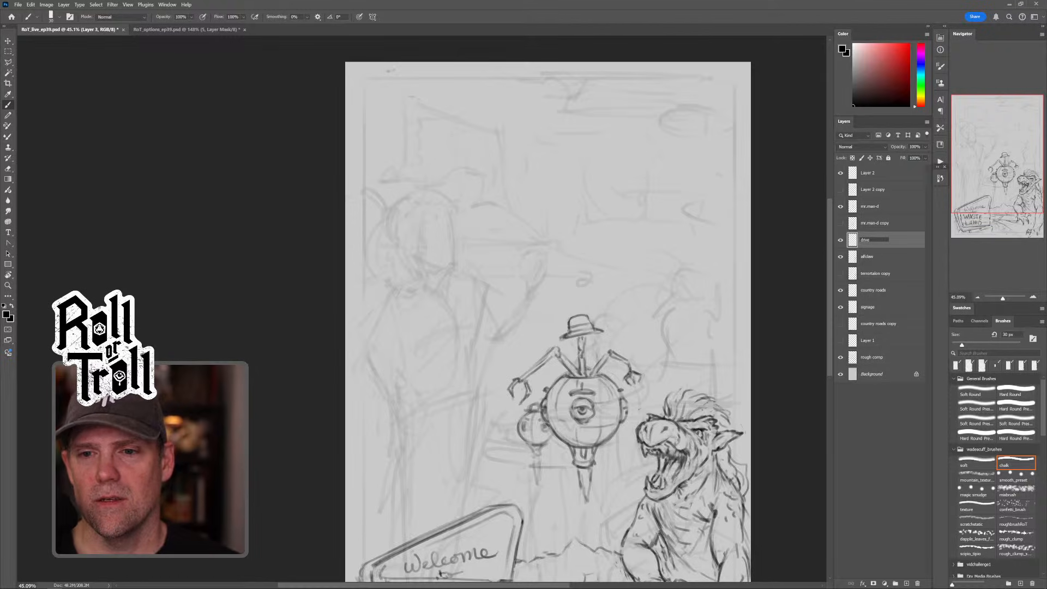
type("rive-inn")
key("Return")
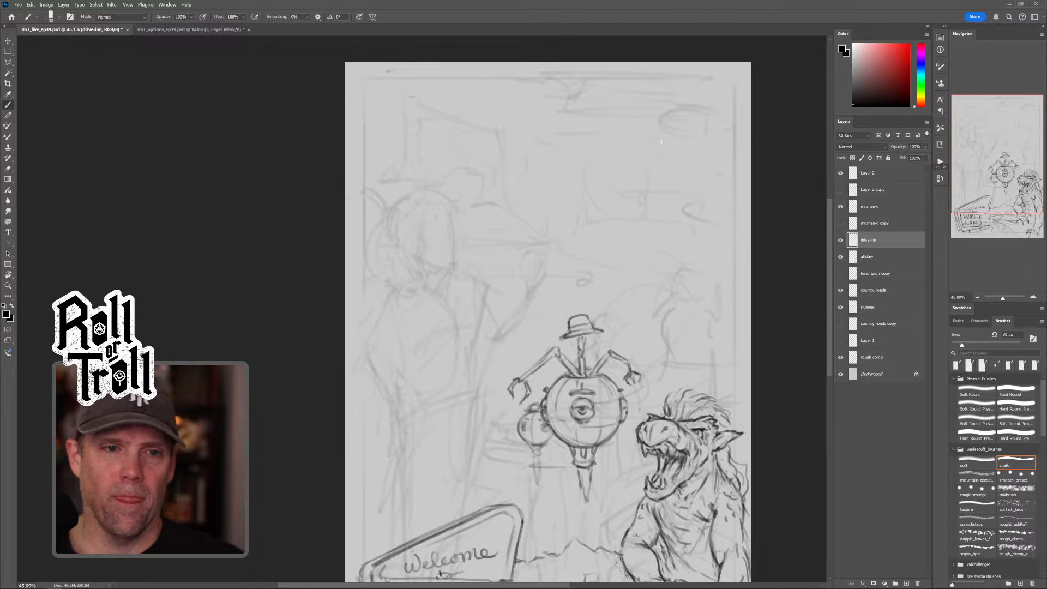
Step: Draw the left, slanted upper and right edges of the drive-in screen above the faint standing figure
mouse_move(385, 70)
left_mouse_down()
mouse_move(480, 109)
mouse_move(387, 121)
mouse_move(385, 100)
mouse_move(387, 175)
left_mouse_up()
mouse_move(486, 111)
left_mouse_down()
mouse_move(491, 198)
mouse_move(568, 190)
left_mouse_up()
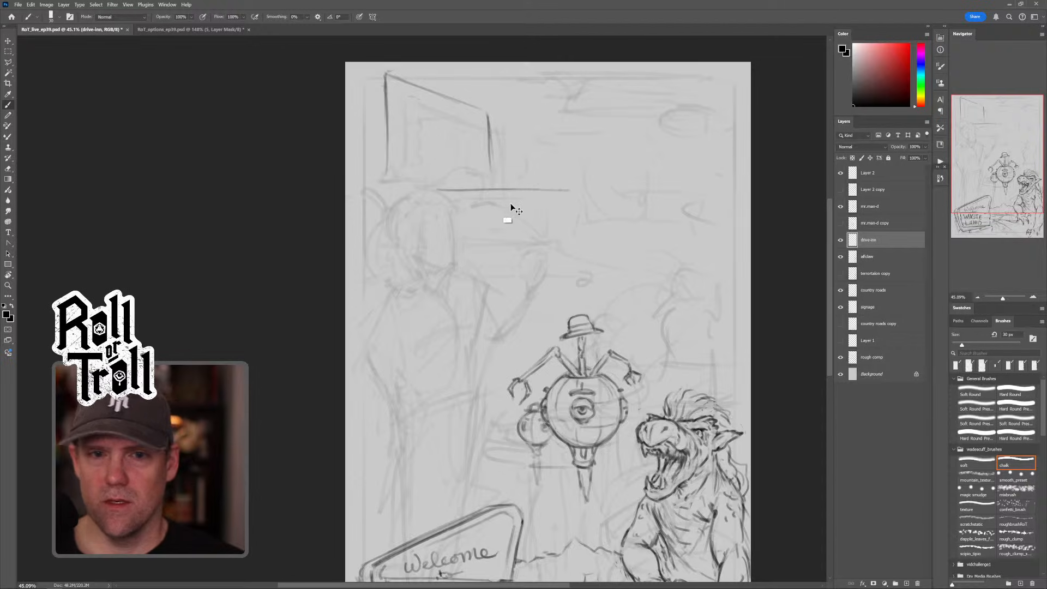
key("ctrl+z")
mouse_move(466, 193)
left_mouse_down()
mouse_move(505, 203)
mouse_move(489, 201)
mouse_move(511, 186)
left_mouse_up()
key("grave")
key("grave")
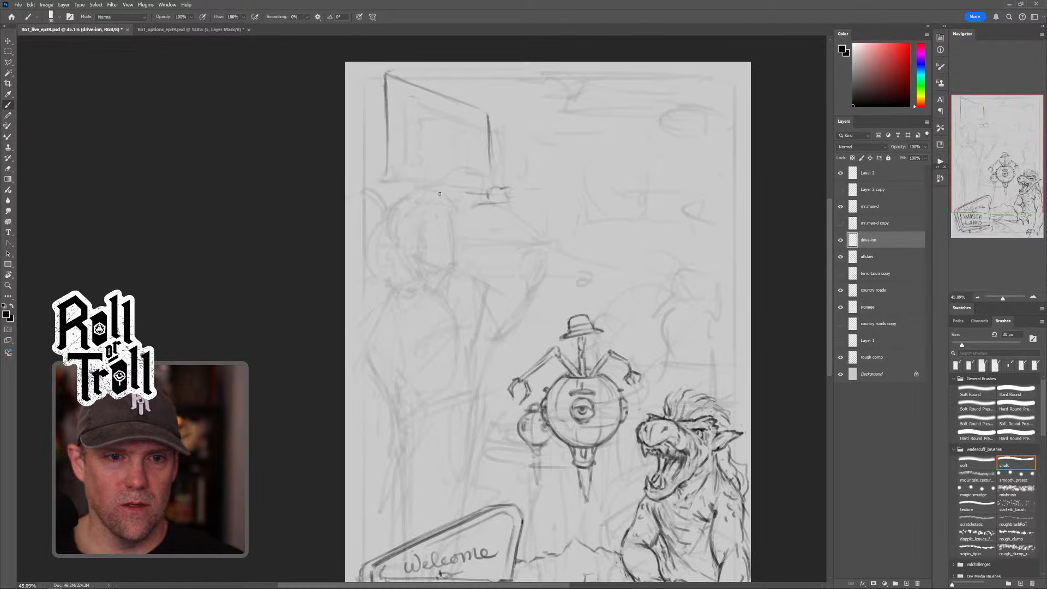
Step: Try a slanted lower edge for the drive-in screen and a receding line beyond its lower right corner
key("grave")
mouse_move(496, 195)
left_mouse_down()
mouse_move(524, 188)
mouse_move(480, 205)
left_mouse_up()
key("grave")
left_click_drag(376, 203, 493, 189)
mouse_move(388, 162)
left_mouse_down()
mouse_move(502, 194)
mouse_move(411, 185)
mouse_move(383, 167)
mouse_move(382, 197)
mouse_move(385, 165)
left_mouse_up()
key("grave")
key("grave")
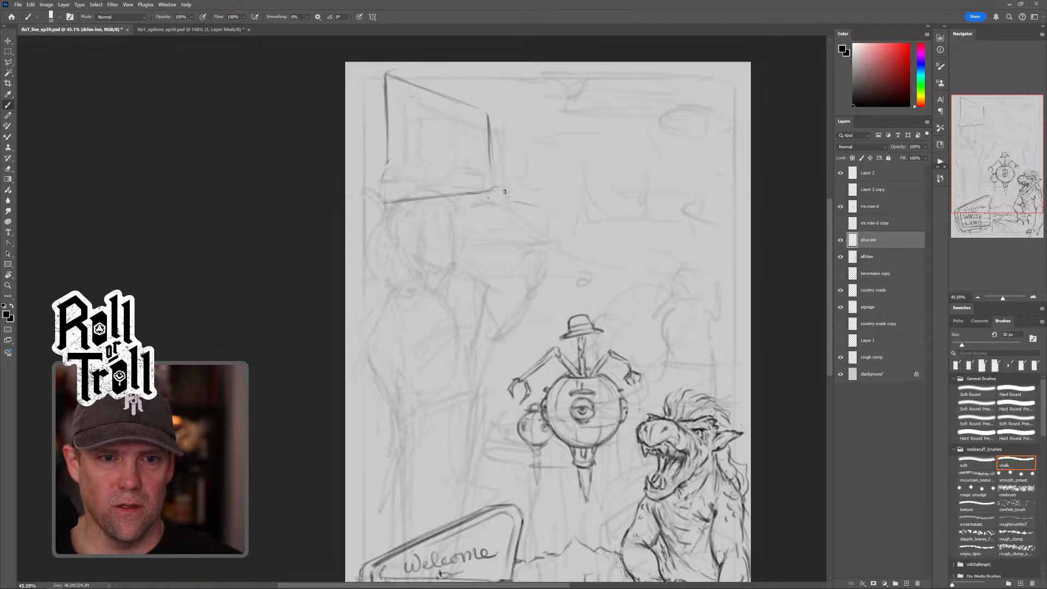
mouse_move(503, 190)
left_mouse_down()
mouse_move(558, 202)
mouse_move(551, 196)
left_mouse_up()
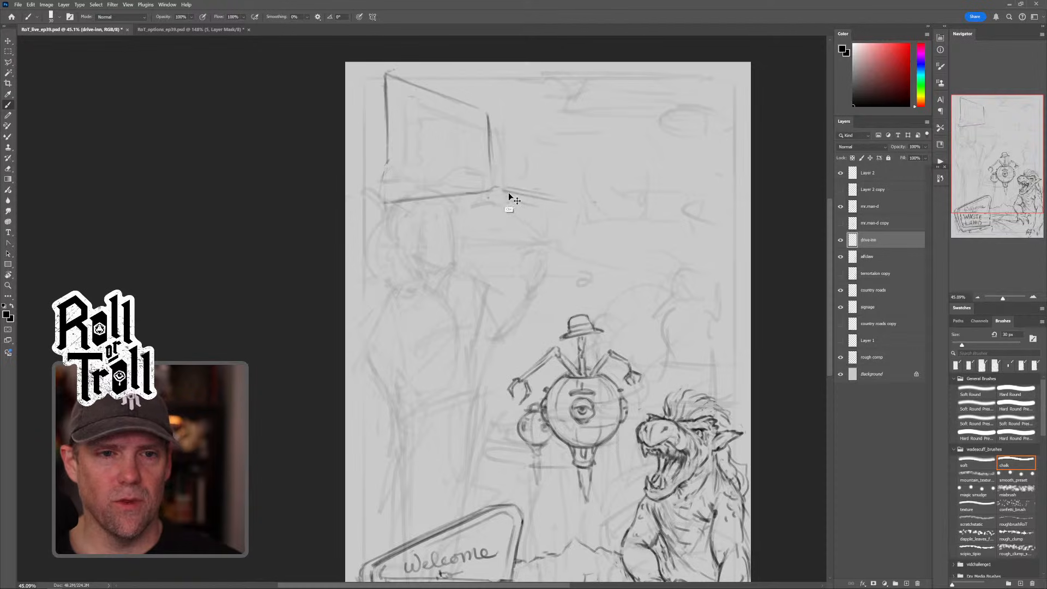
key("ctrl+z")
key("ctrl+z")
key("grave")
mouse_move(483, 197)
left_mouse_down()
mouse_move(388, 206)
mouse_move(403, 203)
left_mouse_up()
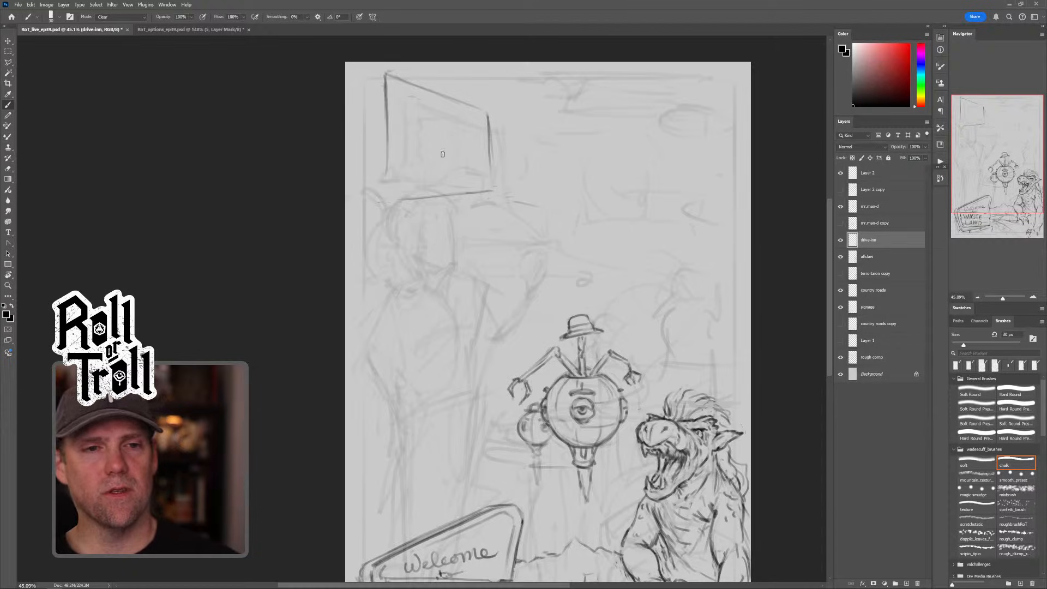
Step: Erase the drive-in screen outline with an enlarged clearing brush, and return the brush size to 30 px
key("bracketright")
key("bracketright")
key("bracketright")
key("bracketright")
key("bracketright")
key("bracketright")
key("bracketright")
key("bracketright")
key("bracketright")
key("bracketright")
key("bracketright")
key("bracketright")
mouse_move(393, 96)
left_mouse_down()
mouse_move(394, 201)
mouse_move(408, 157)
mouse_move(522, 117)
mouse_move(542, 138)
mouse_move(486, 202)
mouse_move(415, 205)
mouse_move(480, 187)
left_mouse_up()
key("bracketleft")
key("bracketleft")
key("bracketleft")
key("bracketleft")
key("bracketleft")
key("bracketleft")
key("bracketleft")
key("bracketleft")
key("bracketleft")
key("bracketleft")
key("bracketleft")
key("bracketleft")
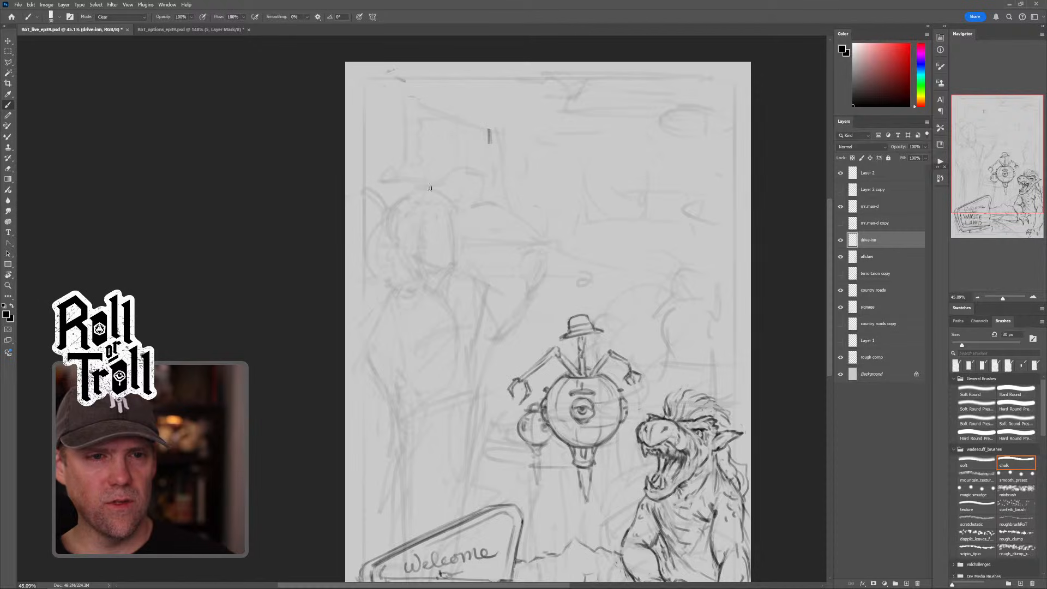
Step: Draw a horizon line across the faint figure's head with perspective lines fanning down from it over the ground
key("shift+alt+n")
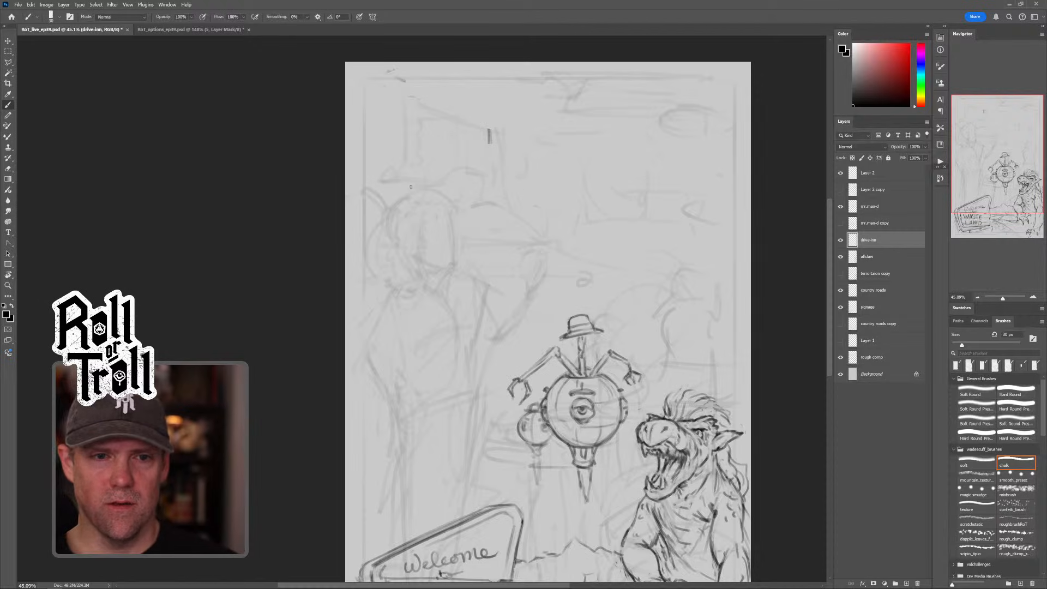
mouse_move(382, 192)
left_mouse_down()
mouse_move(540, 194)
mouse_move(537, 202)
mouse_move(567, 206)
left_mouse_up()
left_click_drag(465, 198, 528, 246)
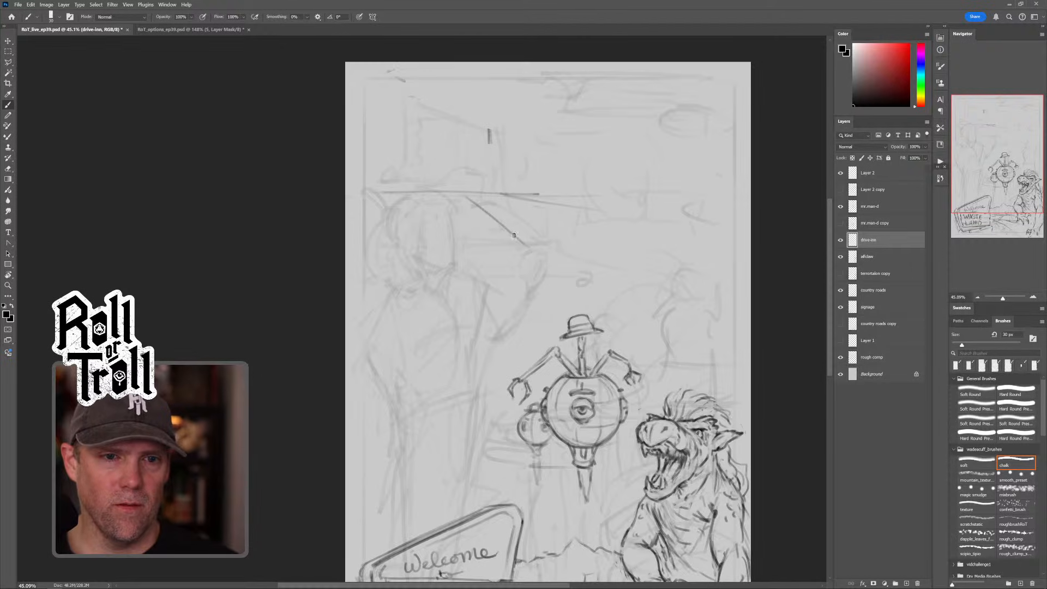
left_click_drag(489, 212, 532, 244)
left_click_drag(435, 197, 434, 272)
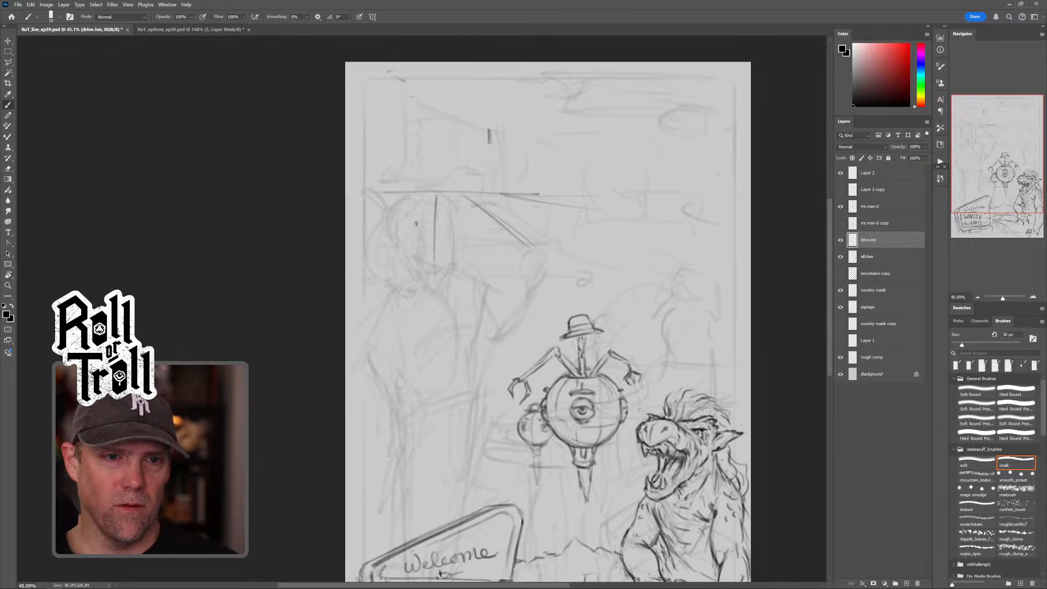
left_click_drag(407, 199, 352, 269)
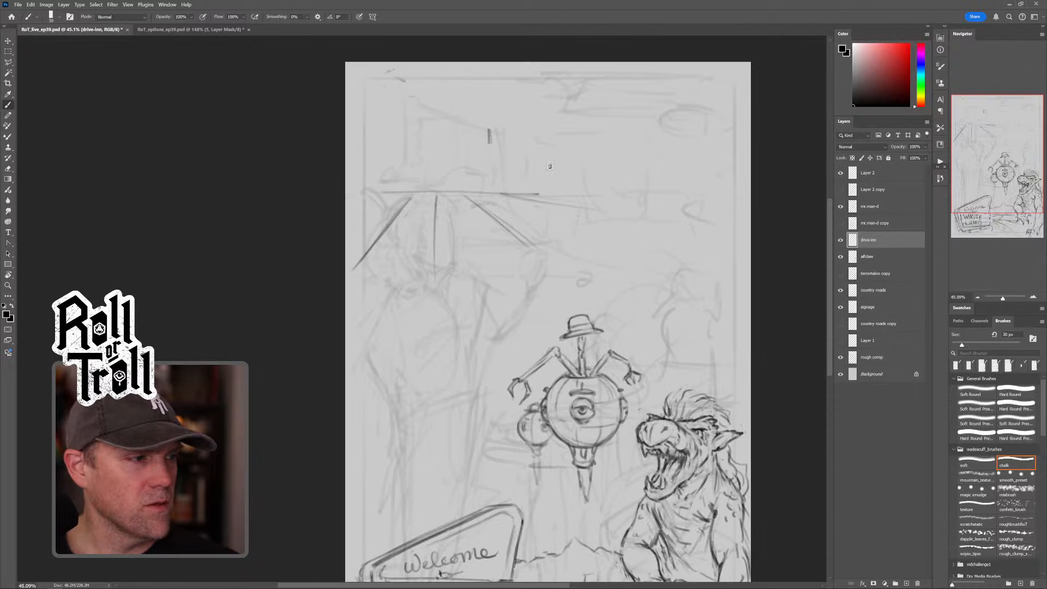
Step: Extend the horizon across the page and add shallow outer guides and long ground lines receding to the right
left_click_drag(368, 193, 663, 195)
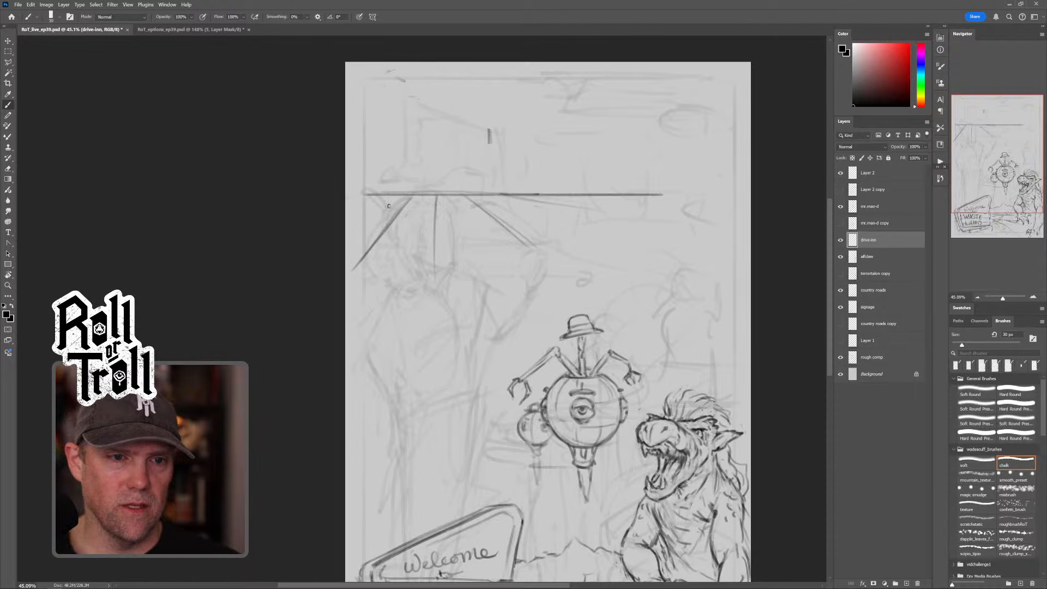
left_click_drag(406, 197, 346, 213)
left_click_drag(521, 198, 663, 205)
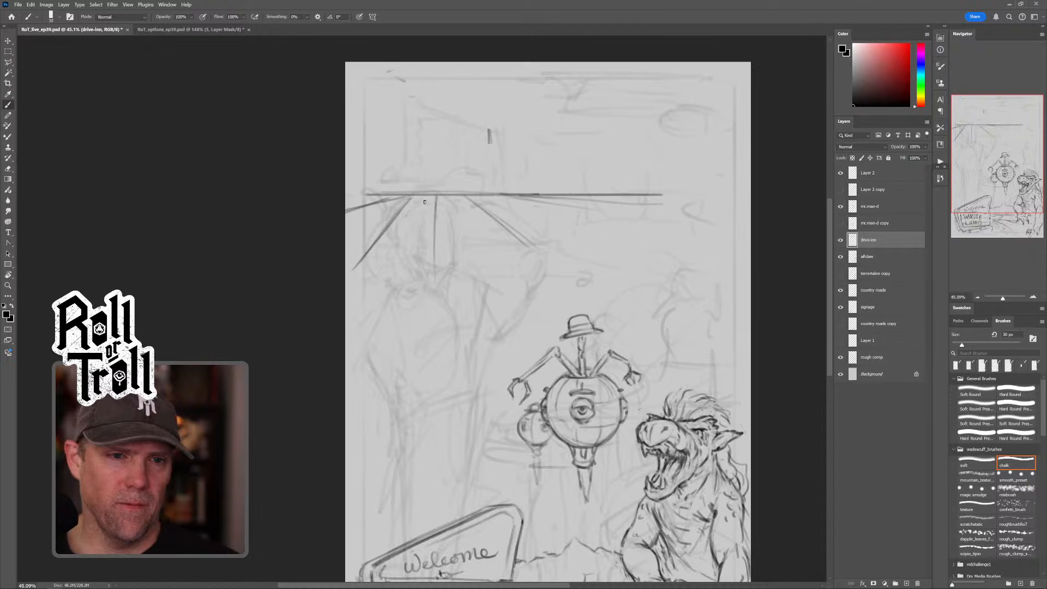
left_click_drag(385, 214, 584, 195)
left_click_drag(458, 209, 585, 197)
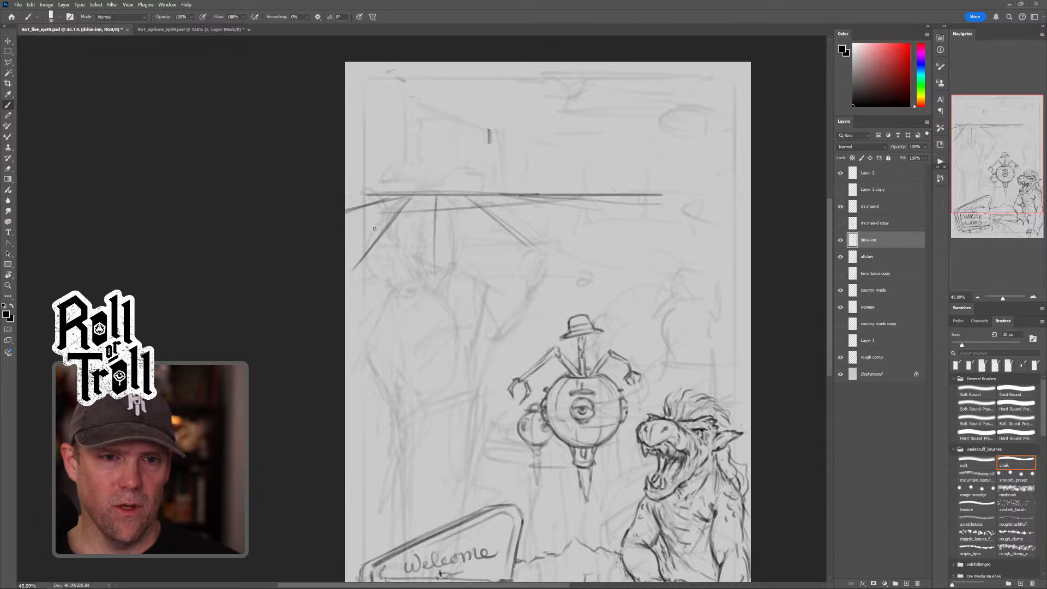
mouse_move(404, 237)
left_mouse_down()
mouse_move(631, 209)
mouse_move(598, 215)
left_mouse_up()
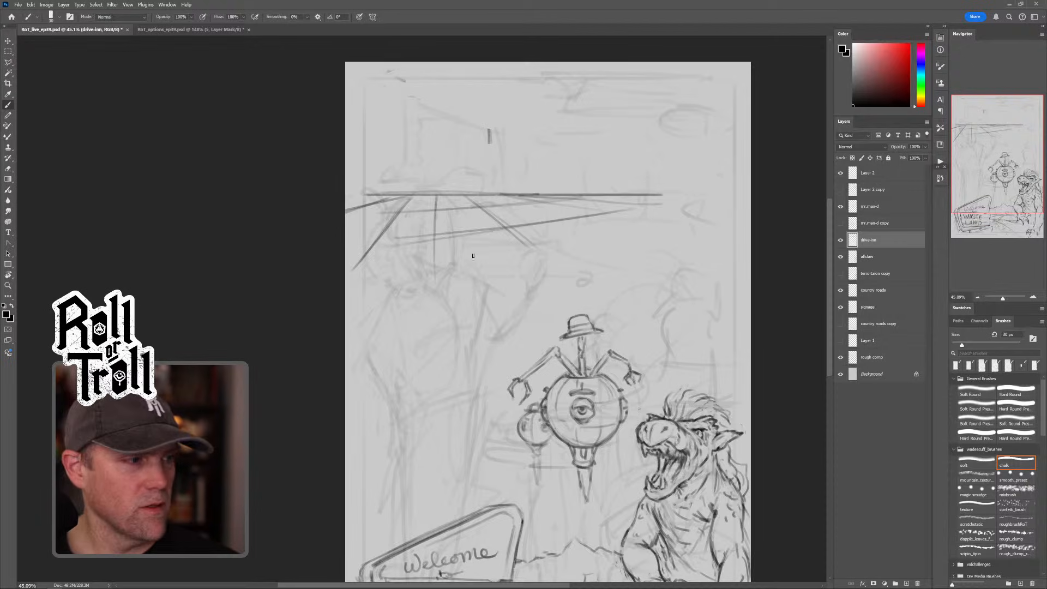
left_click_drag(406, 291, 721, 222)
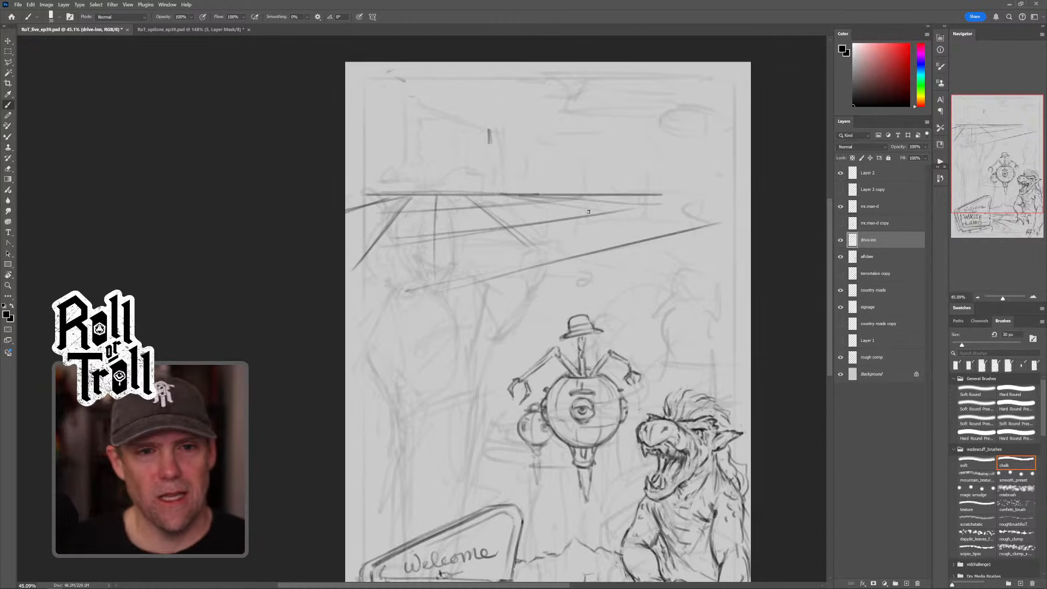
Step: Draw a smaller drive-in screen standing on the horizon, with upright sides and a slanted top, and clear the leftover mark beside it
left_click_drag(405, 99, 408, 183)
mouse_move(402, 96)
left_mouse_down()
mouse_move(495, 129)
mouse_move(493, 185)
left_mouse_up()
key("shift+alt+r")
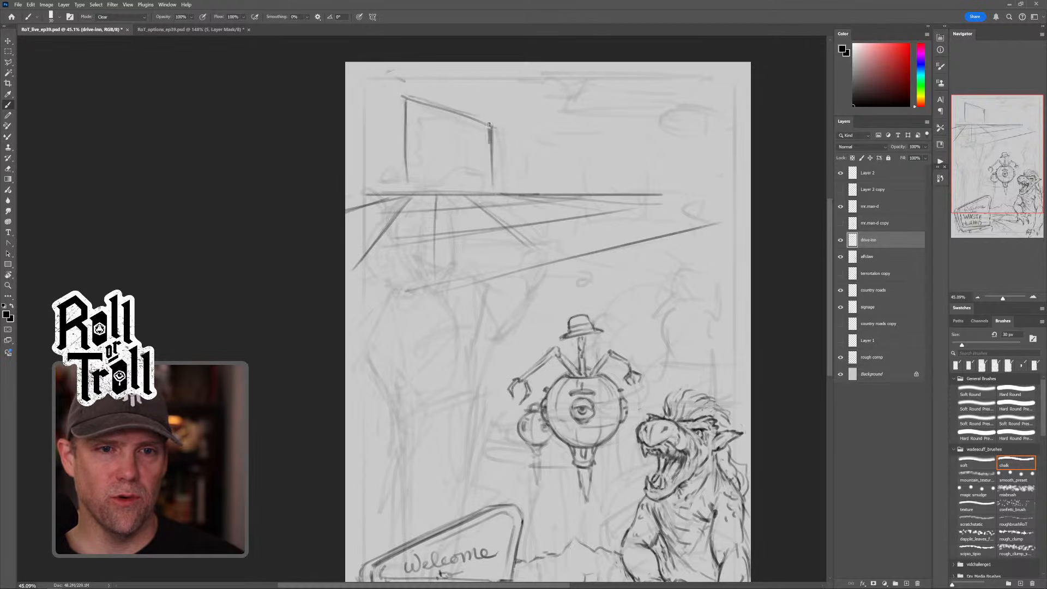
left_click_drag(488, 126, 488, 144)
key("shift+alt+n")
mouse_move(405, 171)
left_mouse_down()
mouse_move(406, 187)
mouse_move(403, 171)
left_mouse_up()
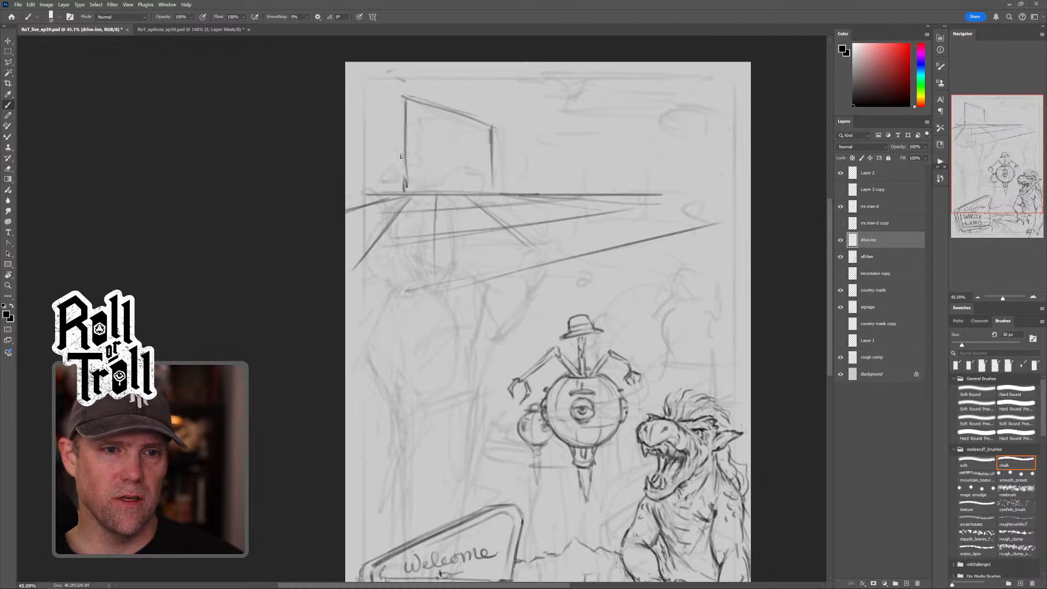
Step: Give the screen's left side a thin edge and a slanted support reaching down to the horizon
mouse_move(406, 106)
left_mouse_down()
mouse_move(397, 178)
mouse_move(402, 153)
left_mouse_up()
key("ctrl+z")
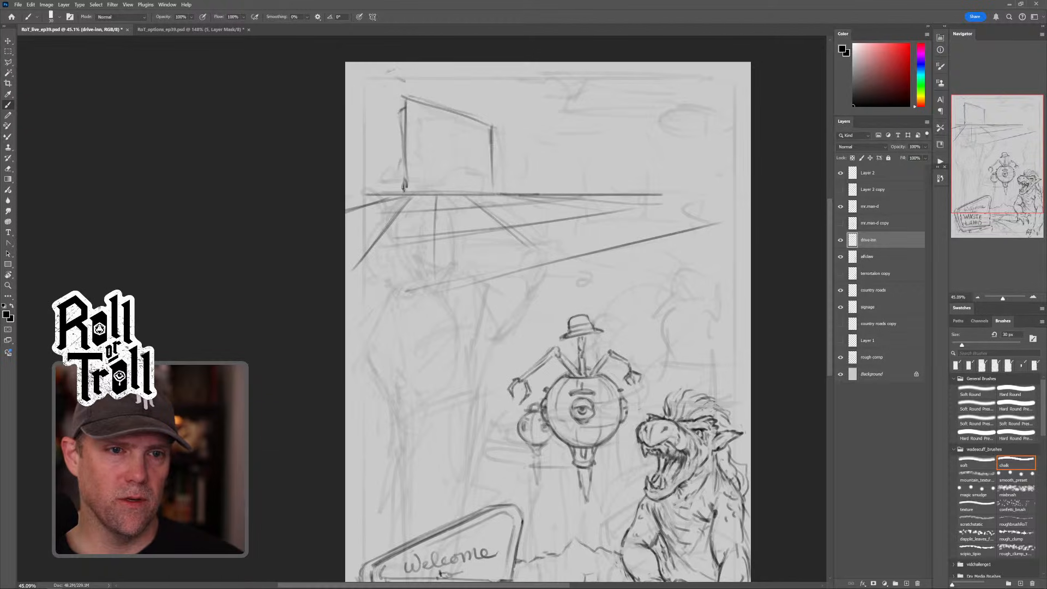
key("ctrl+z")
key("ctrl+z")
mouse_move(401, 109)
left_mouse_down()
mouse_move(404, 187)
mouse_move(400, 130)
mouse_move(400, 174)
mouse_move(384, 192)
left_mouse_up()
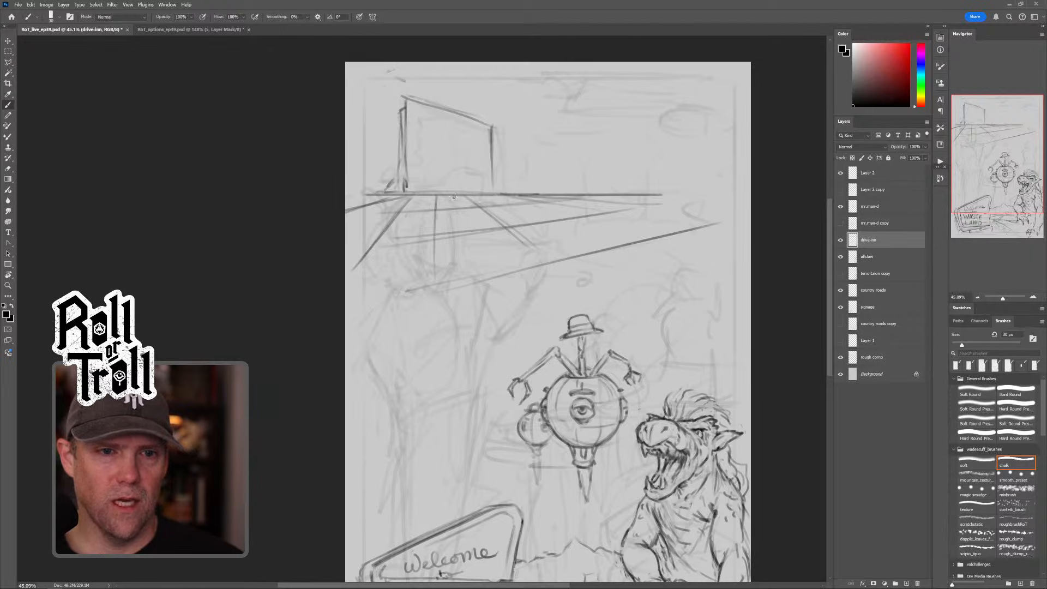
Step: Sketch two tiny cars on the horizon below the screen and a larger parked car at the screen's lower right corner
key("shift+alt+r")
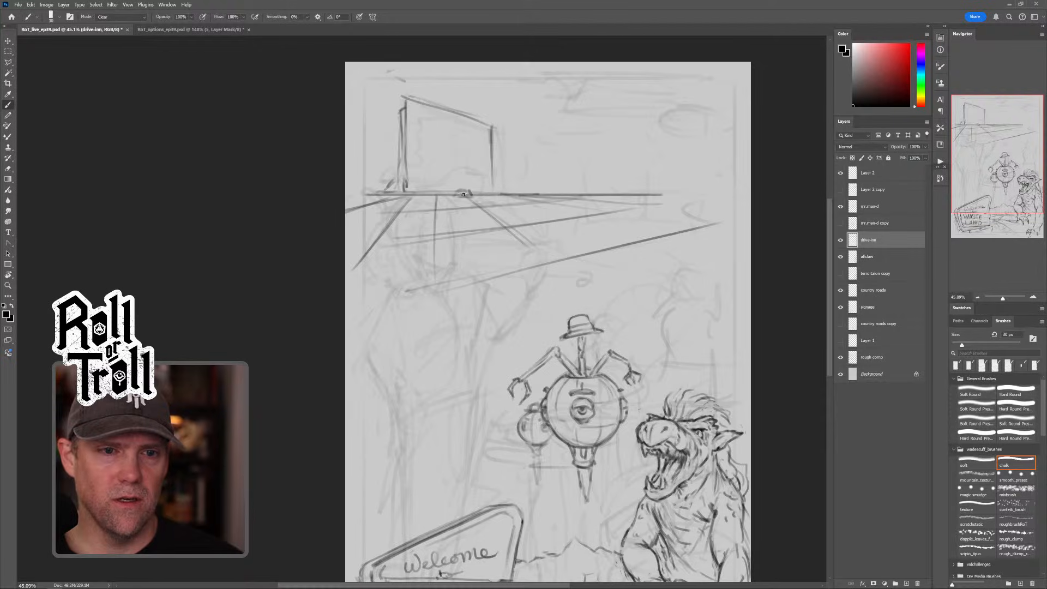
key("shift+alt+n")
mouse_move(434, 194)
left_mouse_down()
mouse_move(502, 200)
mouse_move(482, 210)
mouse_move(500, 204)
left_mouse_up()
mouse_move(485, 205)
left_mouse_down()
mouse_move(514, 195)
mouse_move(525, 210)
mouse_move(491, 211)
mouse_move(507, 218)
mouse_move(525, 203)
left_mouse_up()
key("shift+alt+r")
key("shift+alt+n")
key("shift+alt+r")
key("shift+alt+n")
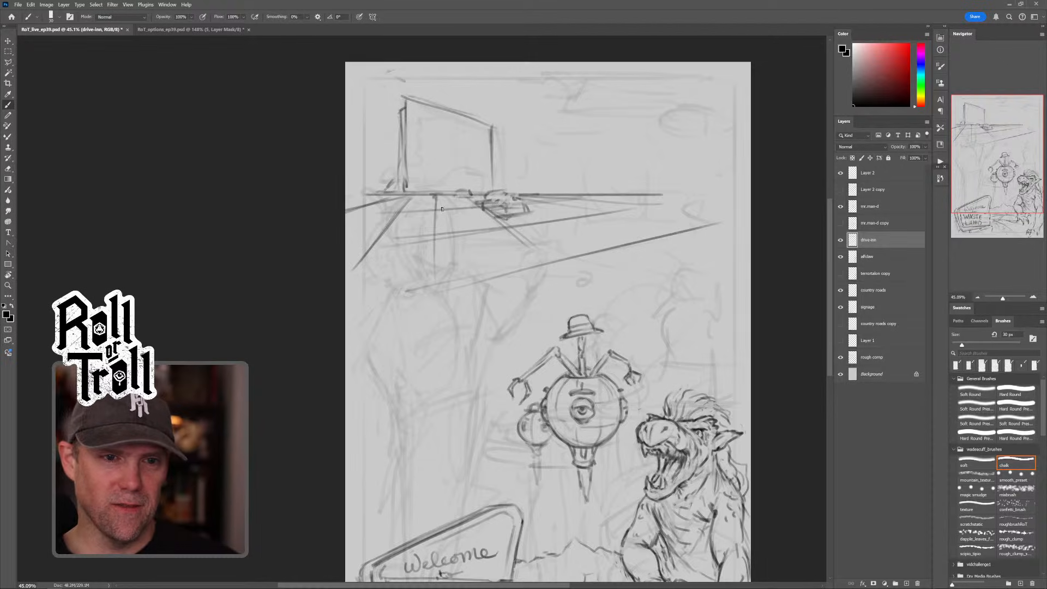
mouse_move(424, 195)
left_mouse_down()
mouse_move(446, 193)
mouse_move(428, 194)
left_mouse_up()
key("shift+alt+r")
key("shift+alt+n")
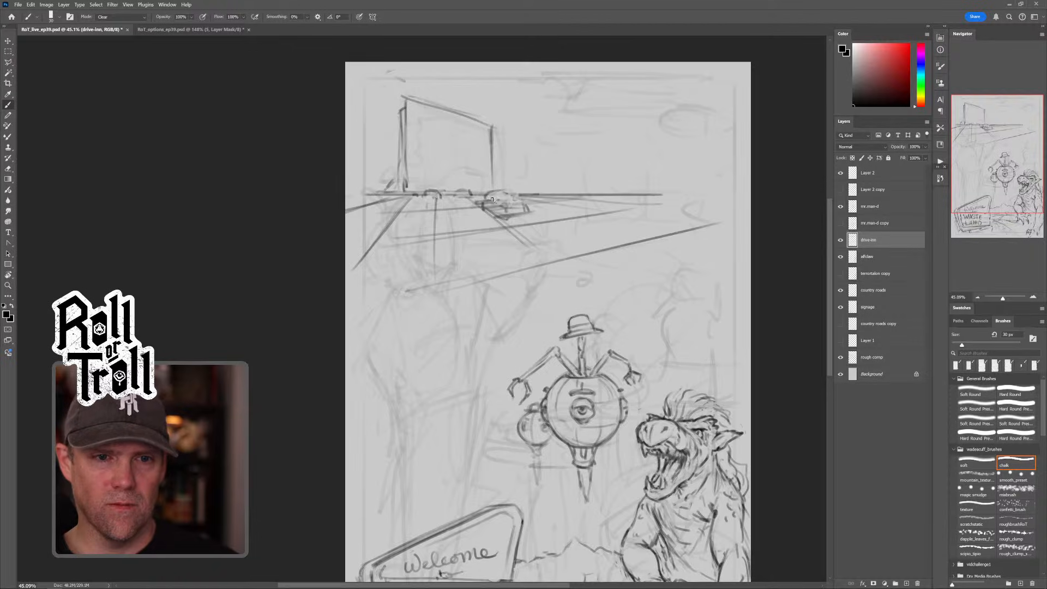
Step: Rework the larger parked car's body outline and add a tiny distant car on the horizon to its right
mouse_move(499, 191)
left_mouse_down()
mouse_move(536, 214)
mouse_move(512, 219)
mouse_move(513, 208)
mouse_move(528, 210)
left_mouse_up()
key("shift+alt+r")
key("shift+alt+n")
key("shift+alt+r")
mouse_move(528, 211)
left_mouse_down()
mouse_move(505, 207)
mouse_move(547, 190)
left_mouse_up()
key("shift+alt+n")
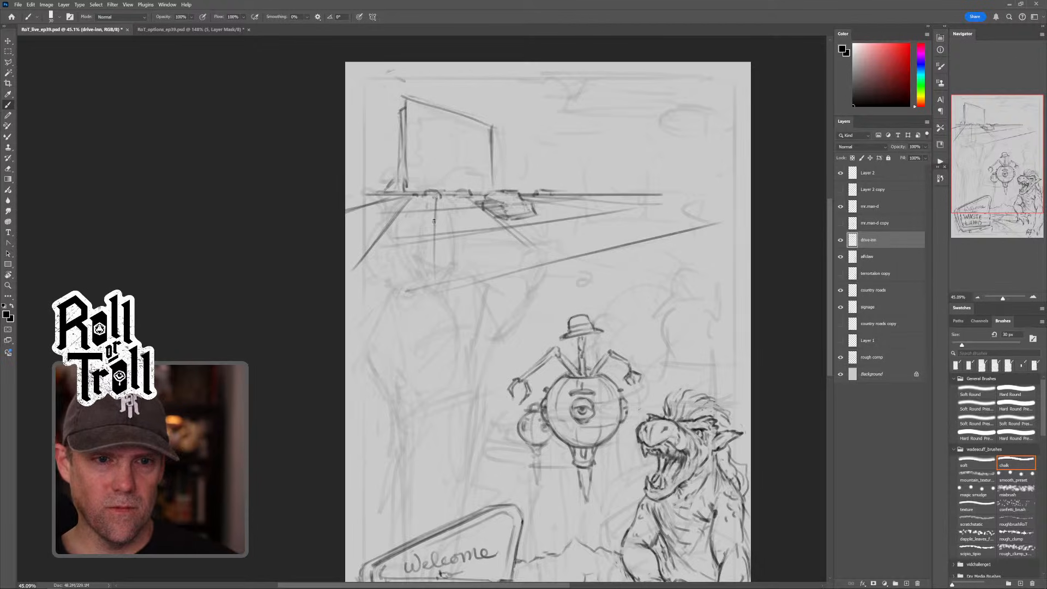
Step: Refine the larger parked car's roof, windows and rear, alternately erasing and redrawing its inner lines
key("shift+alt+r")
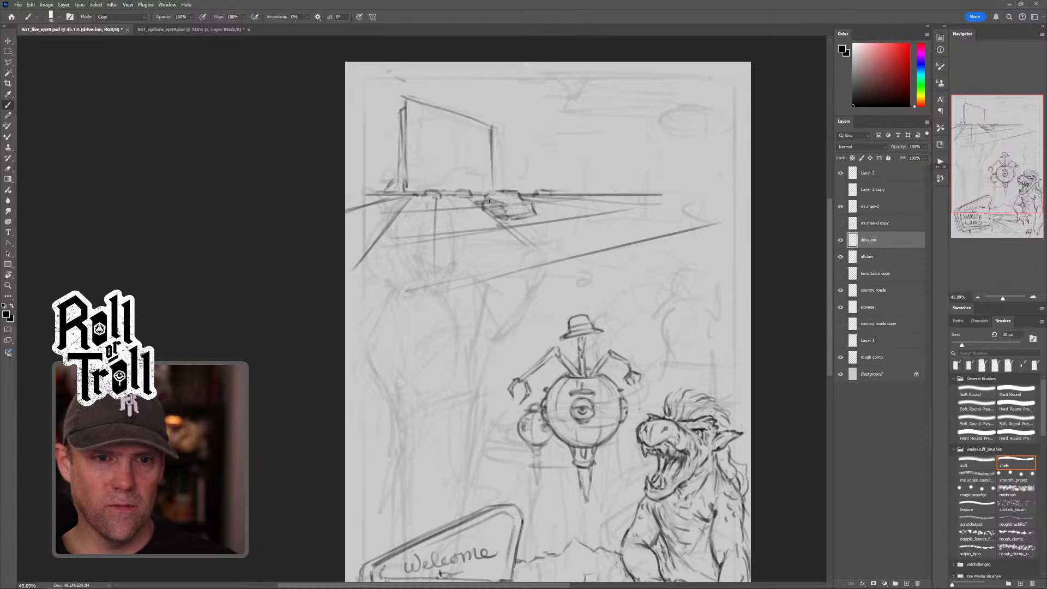
left_click_drag(488, 202, 502, 213)
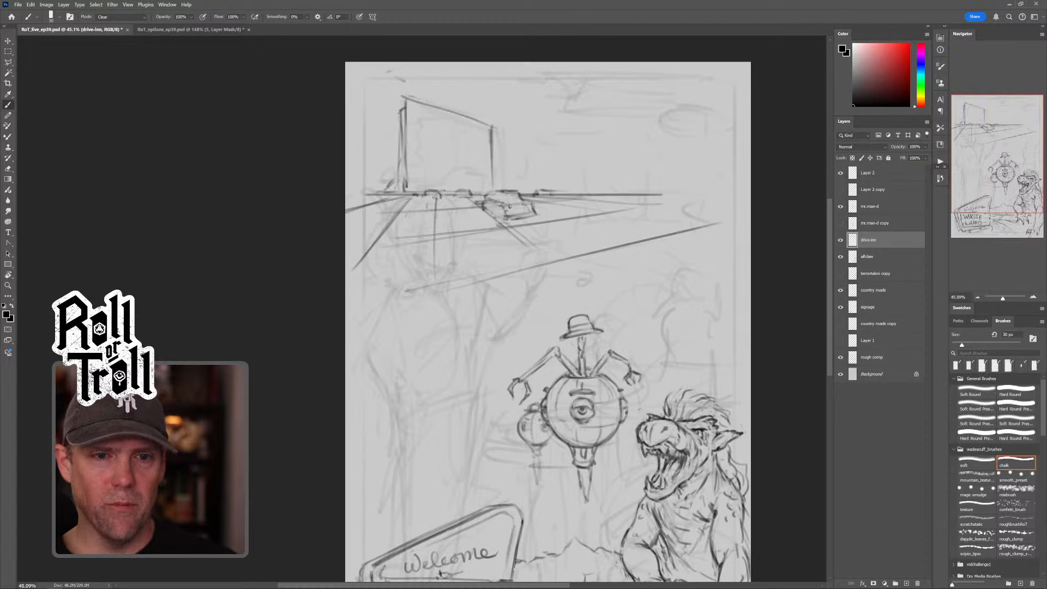
key("shift+alt+n")
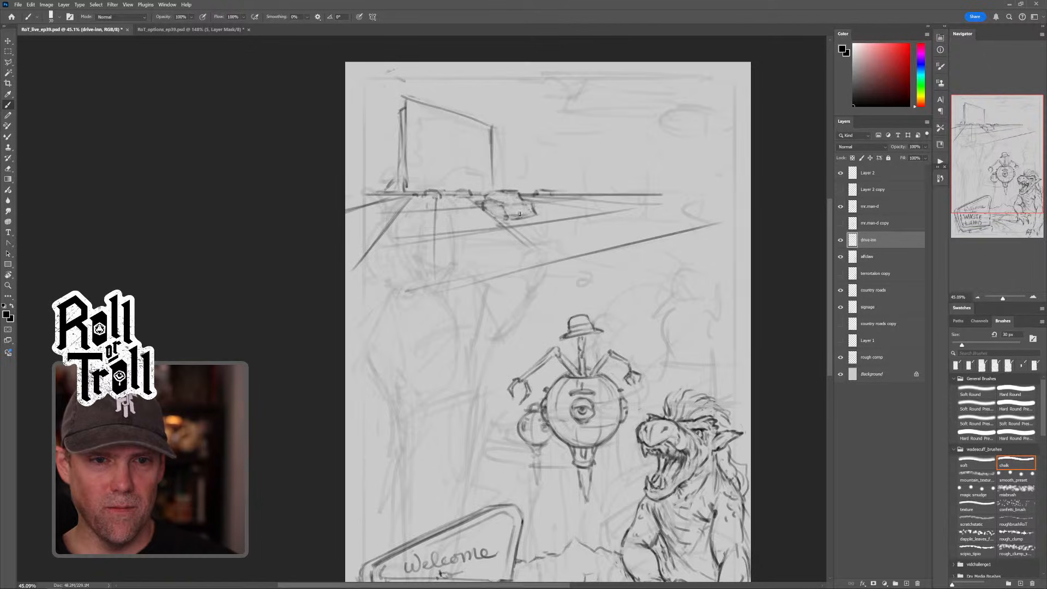
key("shift+alt+r")
mouse_move(520, 215)
left_mouse_down()
mouse_move(537, 216)
mouse_move(506, 205)
left_mouse_up()
key("shift+alt+n")
key("shift+alt+r")
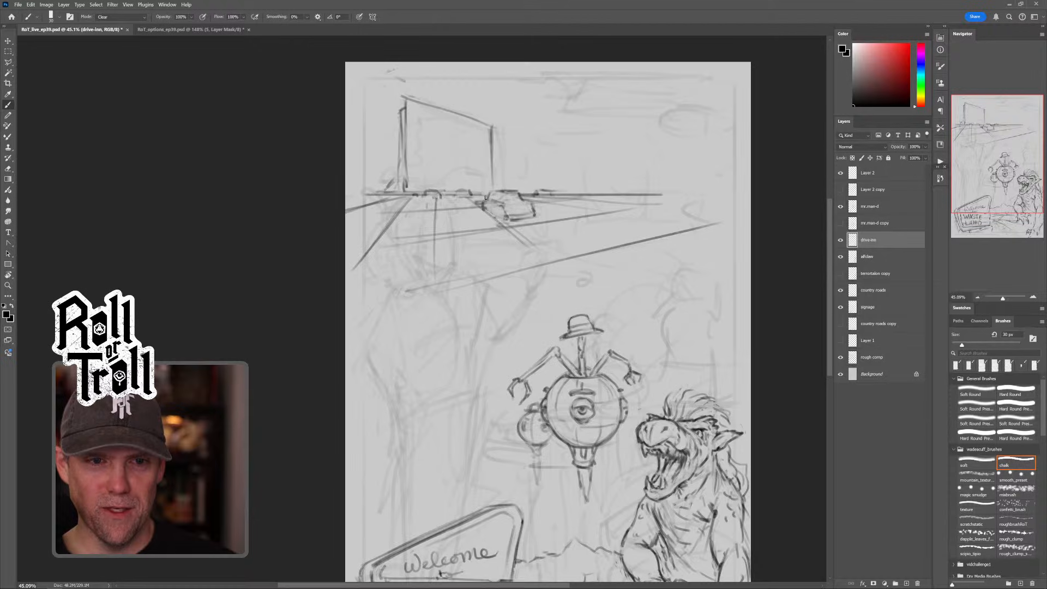
key("shift+alt+n")
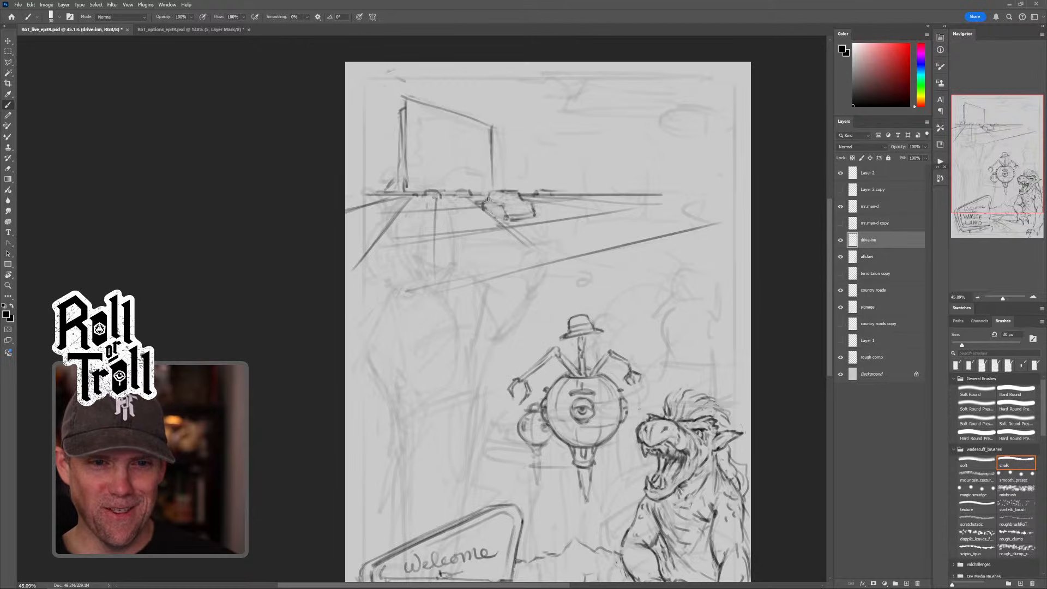
key("shift+alt+r")
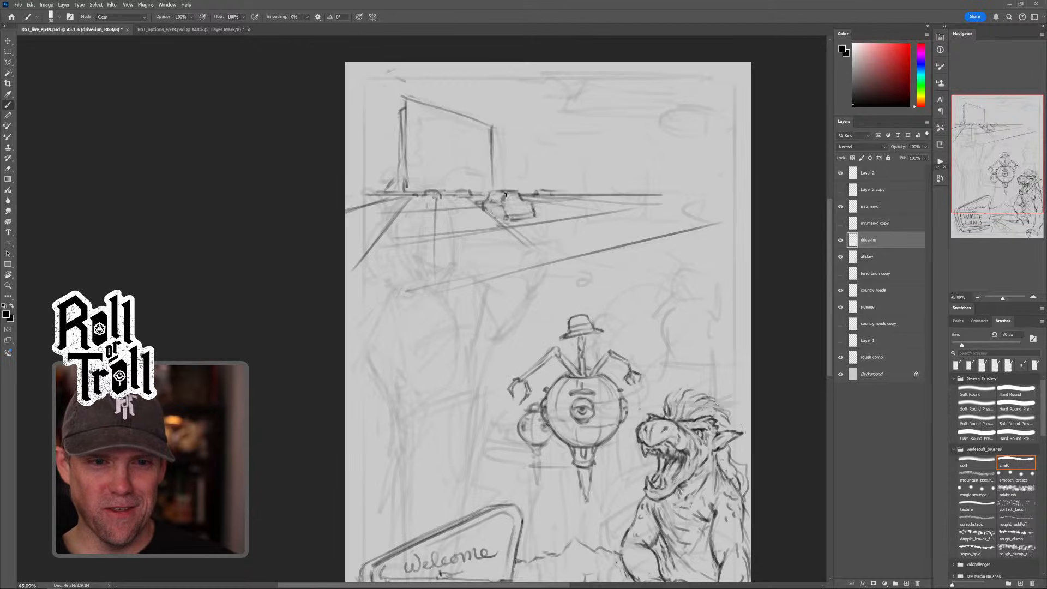
key("shift+alt+r")
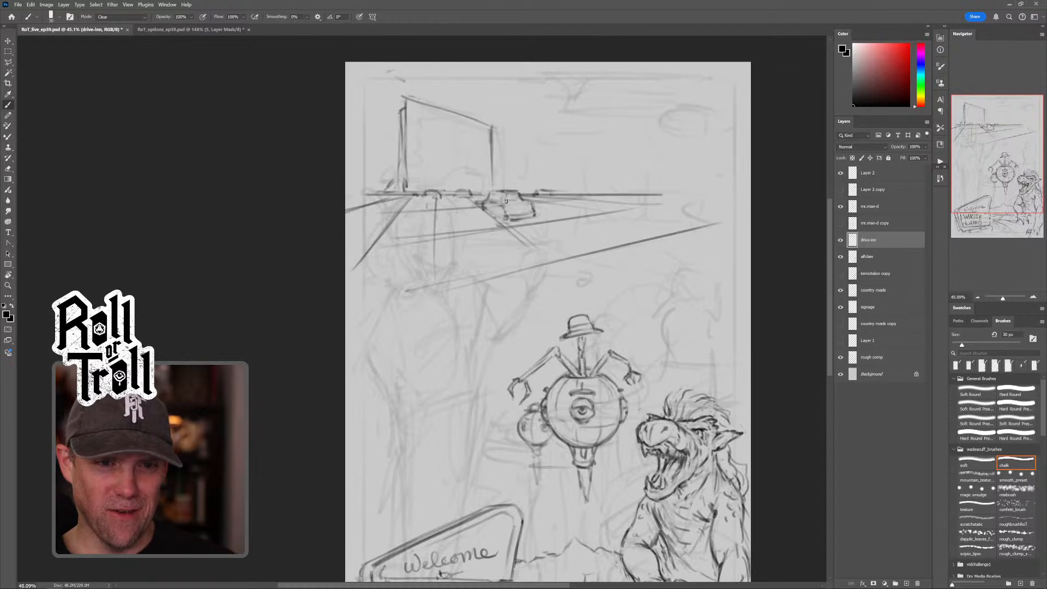
key("shift+alt+n")
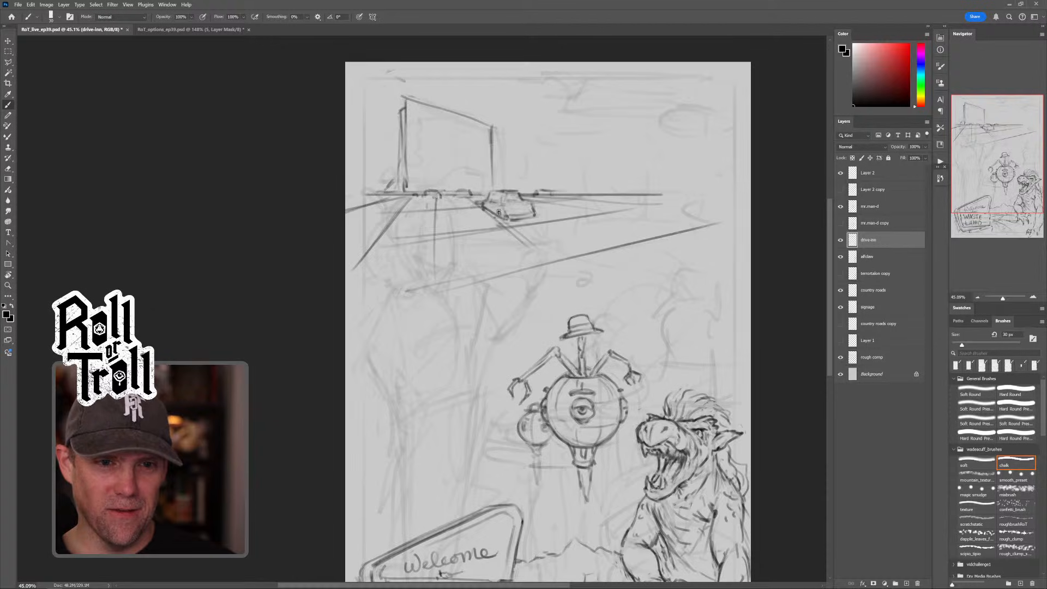
key("shift+alt+r")
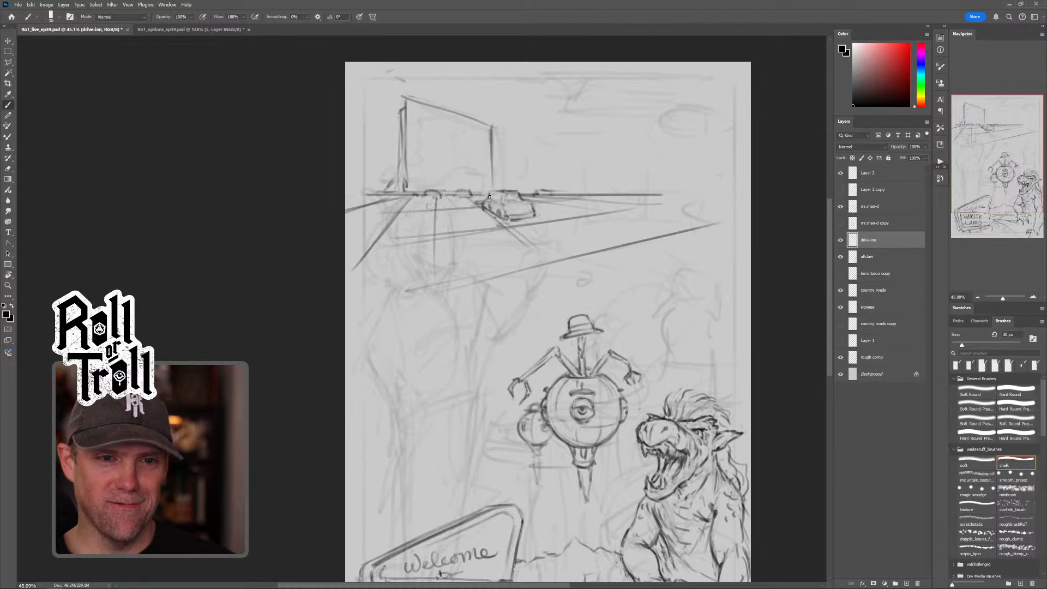
Step: Sketch a row of parked cars along the horizon right of the larger car, including a long, low one
key("shift+alt+r")
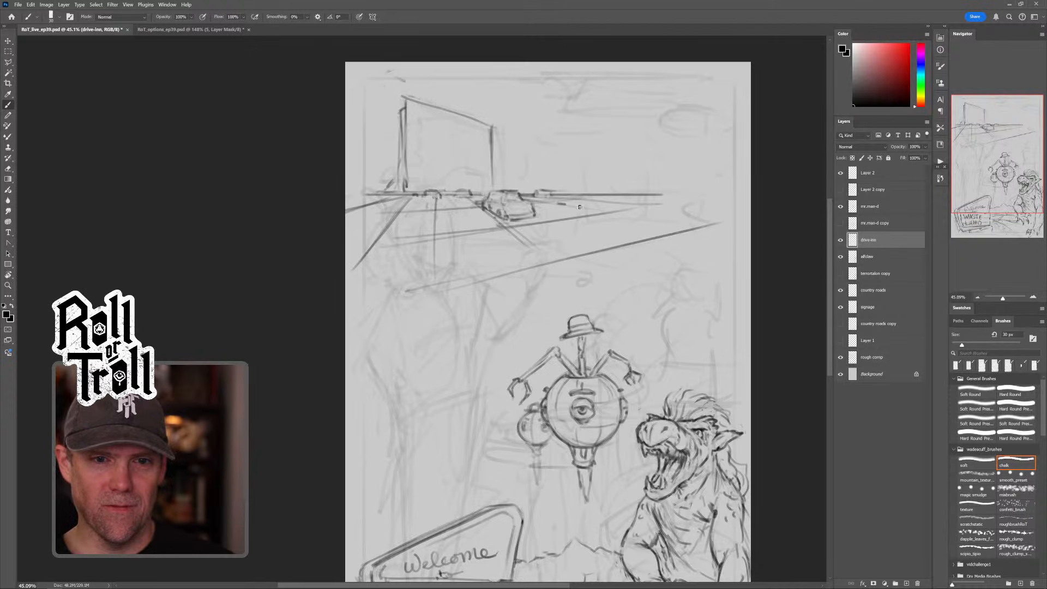
mouse_move(580, 207)
left_mouse_down()
mouse_move(560, 193)
mouse_move(579, 189)
mouse_move(567, 189)
mouse_move(592, 188)
mouse_move(583, 186)
mouse_move(565, 192)
mouse_move(598, 192)
mouse_move(592, 207)
mouse_move(612, 209)
mouse_move(601, 211)
mouse_move(620, 209)
mouse_move(624, 197)
mouse_move(613, 193)
mouse_move(648, 194)
left_mouse_up()
key("grave")
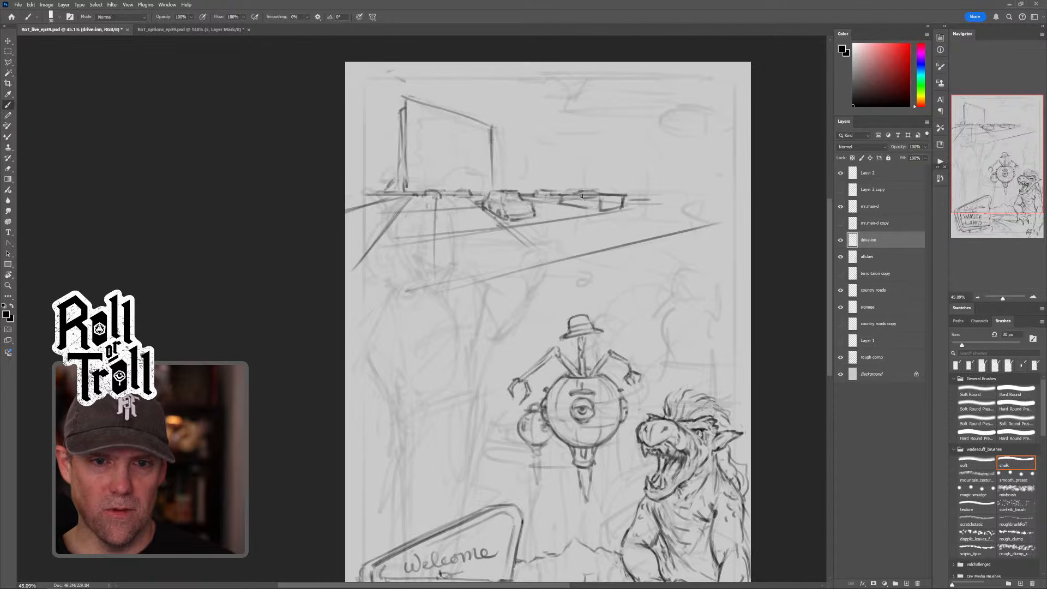
mouse_move(604, 203)
left_mouse_down()
mouse_move(621, 201)
mouse_move(591, 206)
left_mouse_up()
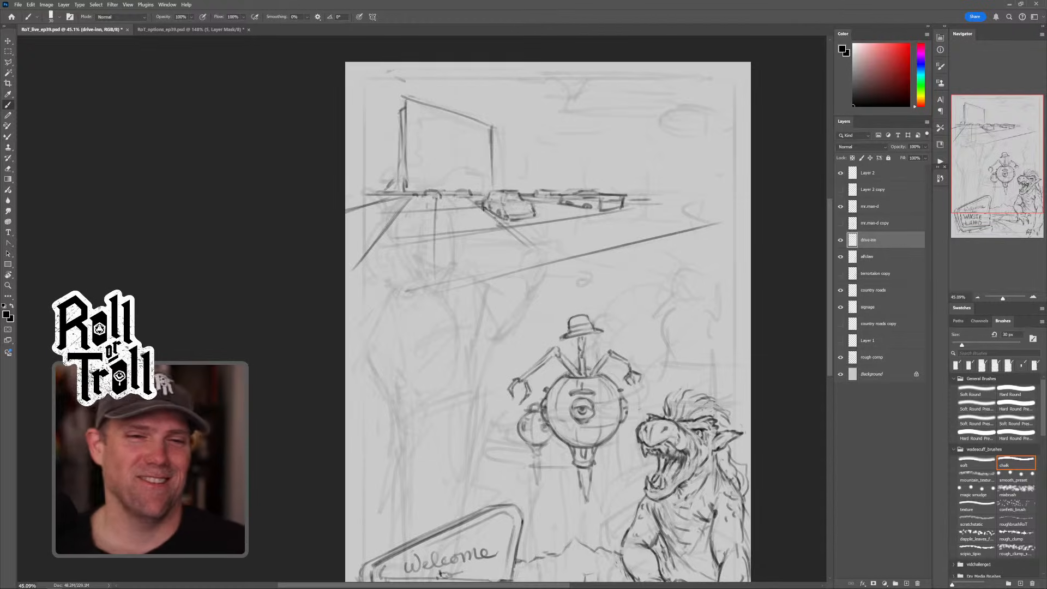
Step: Refine the larger parked car's roof, hood and windows, alternately erasing stray lines and redrawing the contours
key("shift+alt+r")
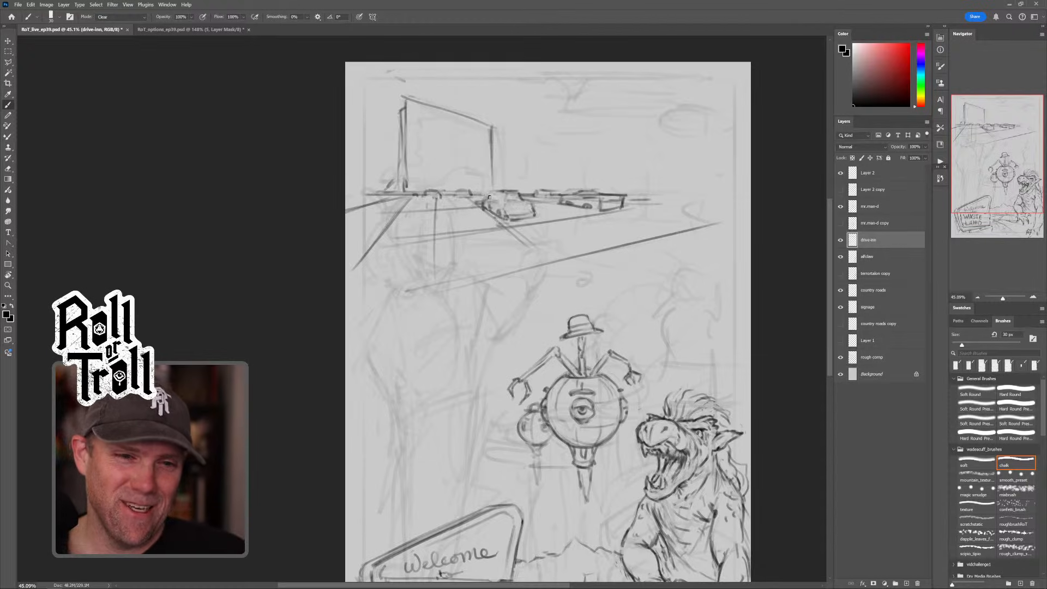
key("shift+alt+n")
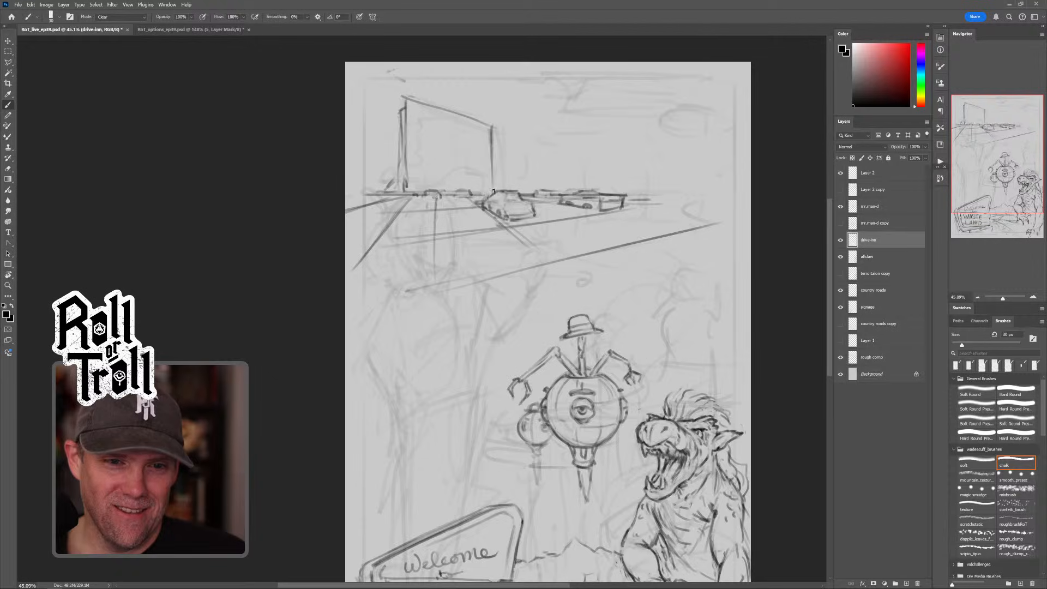
key("shift+alt+r")
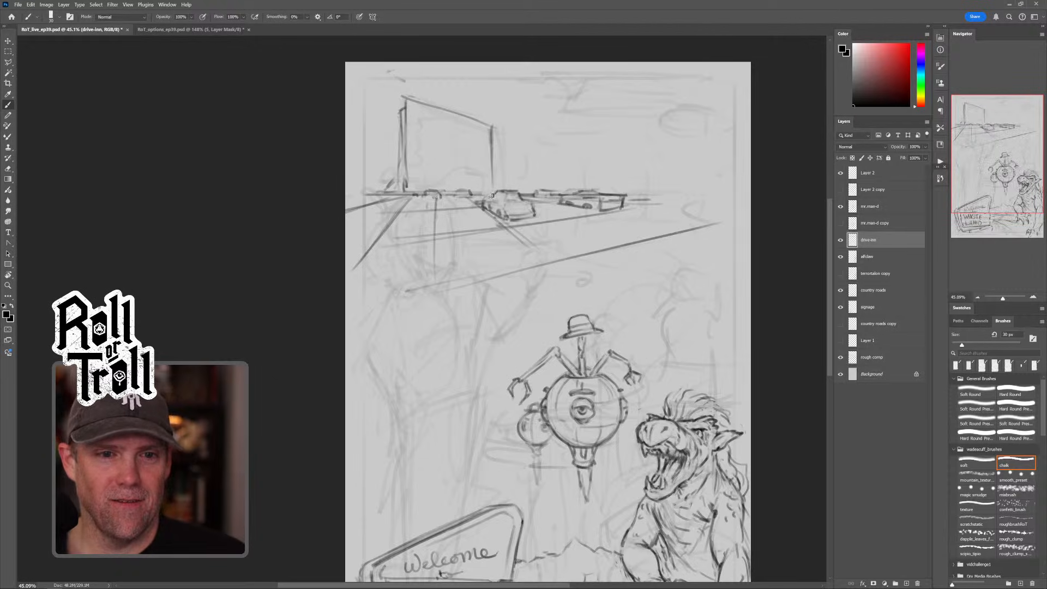
key("shift+alt+r")
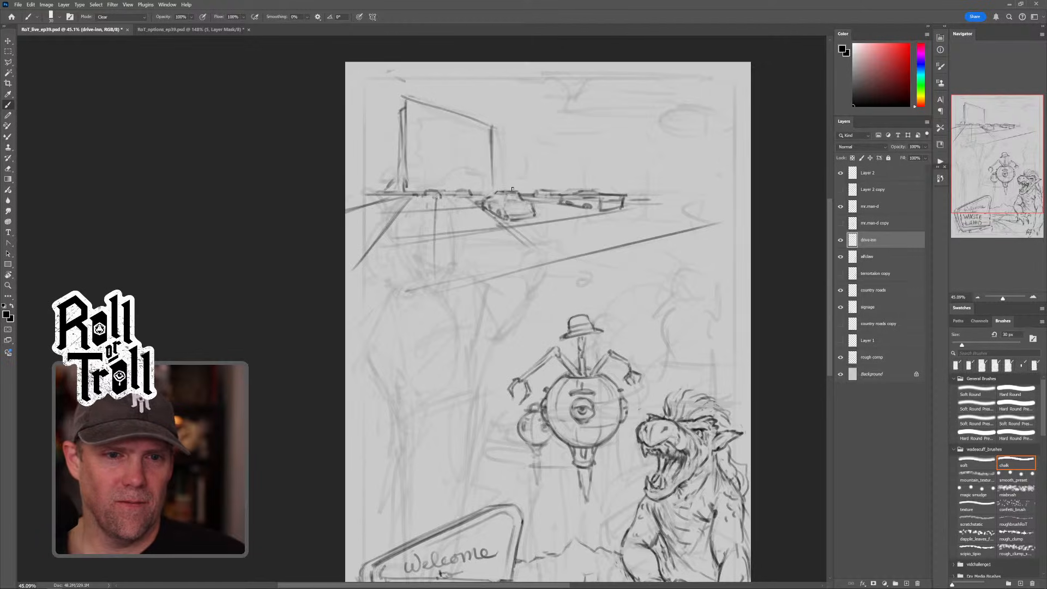
key("shift+alt+n")
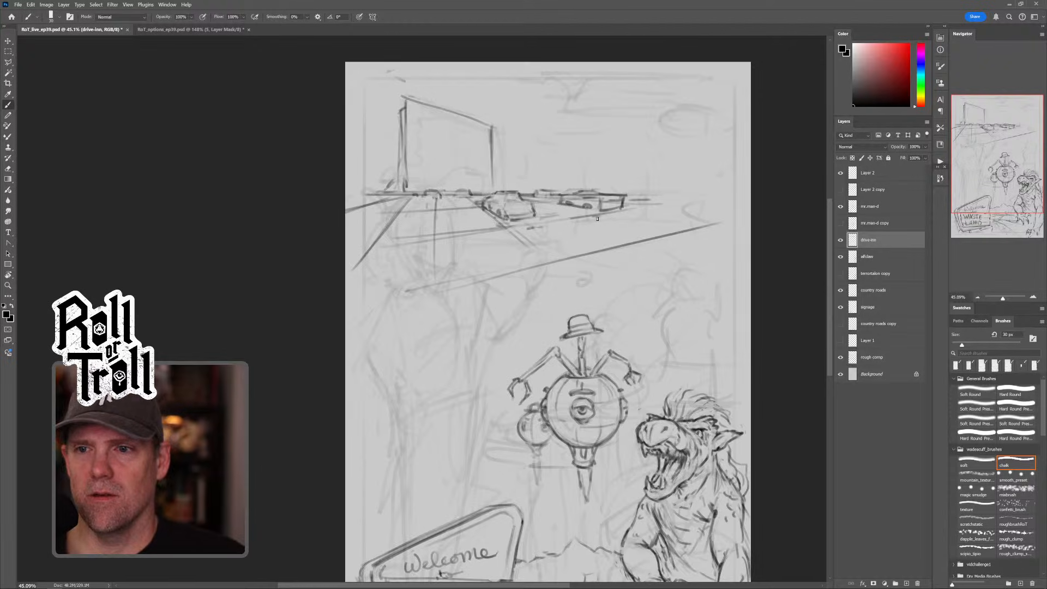
Step: Erase the long diagonal guide line crossing the ground below the parked cars
key("shift+alt+r")
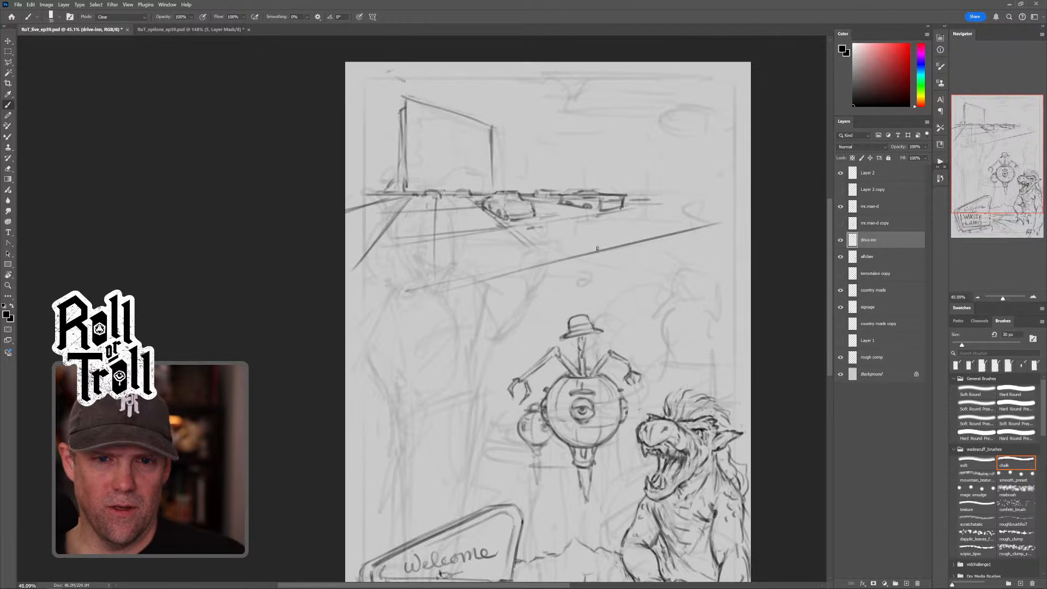
mouse_move(597, 248)
left_mouse_down()
mouse_move(561, 258)
mouse_move(679, 233)
left_mouse_up()
left_click_drag(563, 259, 486, 277)
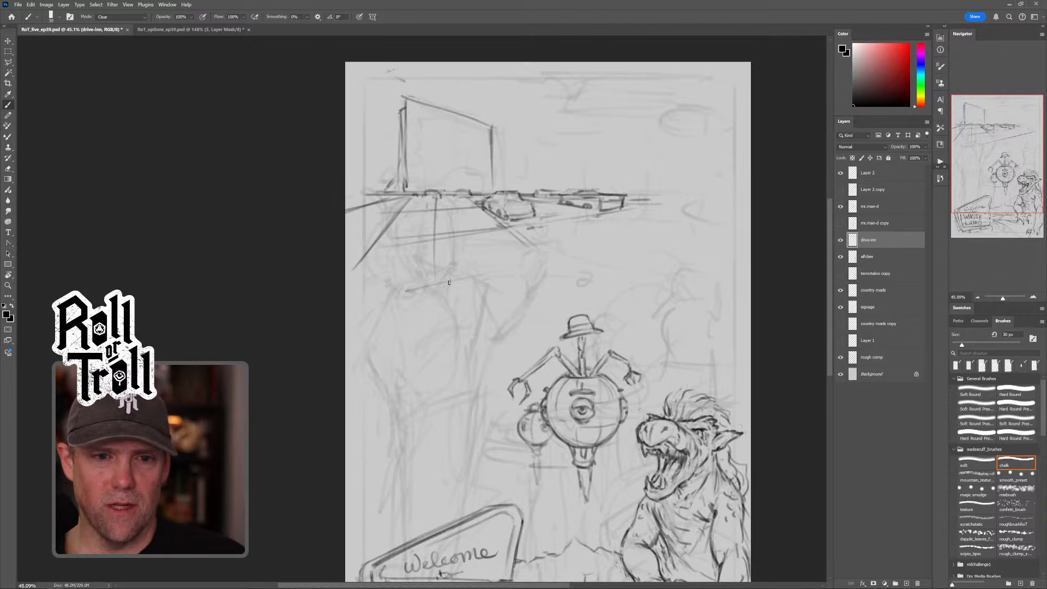
Step: Sketch short, broken ground strokes across the parking lot between the drive-in screen and the larger car
key("shift+alt+n")
mouse_move(455, 225)
left_mouse_down()
mouse_move(475, 224)
mouse_move(435, 214)
mouse_move(430, 224)
mouse_move(461, 202)
mouse_move(435, 200)
left_mouse_up()
key("shift+alt+r")
key("shift+alt+n")
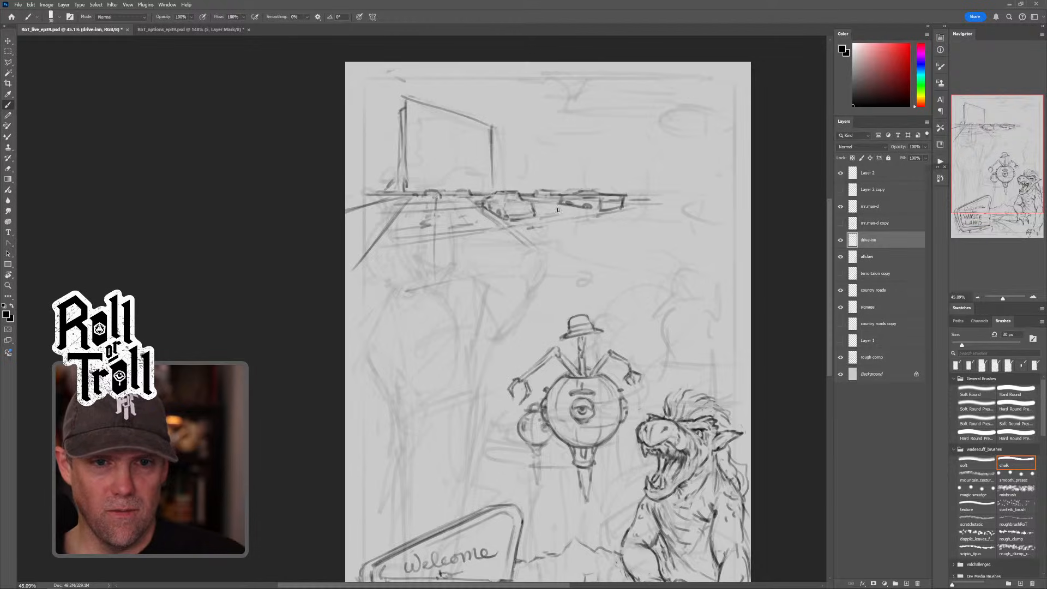
Step: Touch up the underside of the long, low car and break the remaining perspective lines below the cars into short ground marks
mouse_move(585, 213)
left_mouse_down()
mouse_move(561, 207)
mouse_move(583, 211)
left_mouse_up()
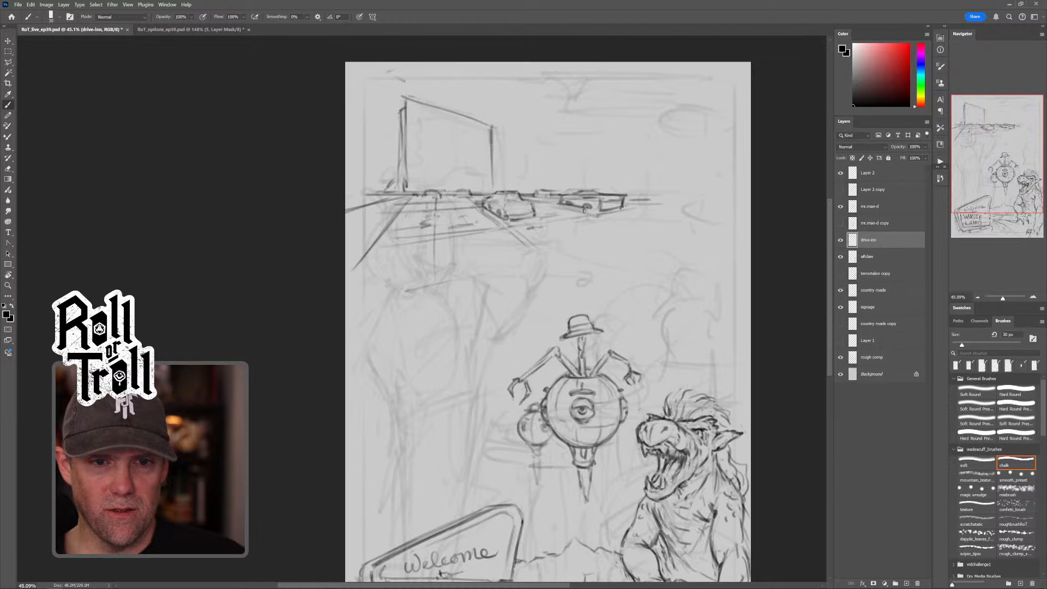
key("shift+alt+n")
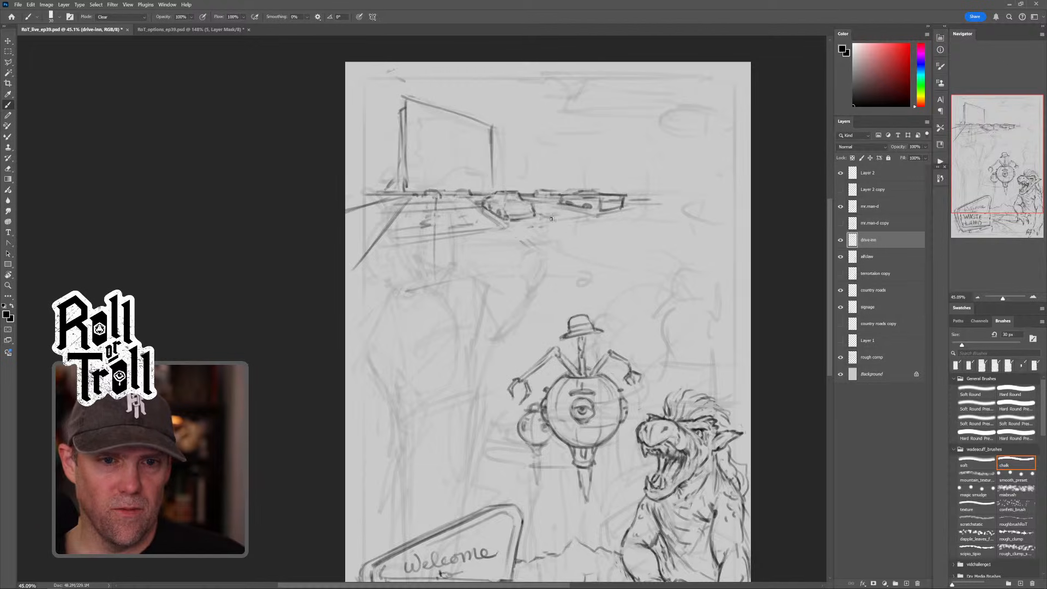
key("shift+alt+r")
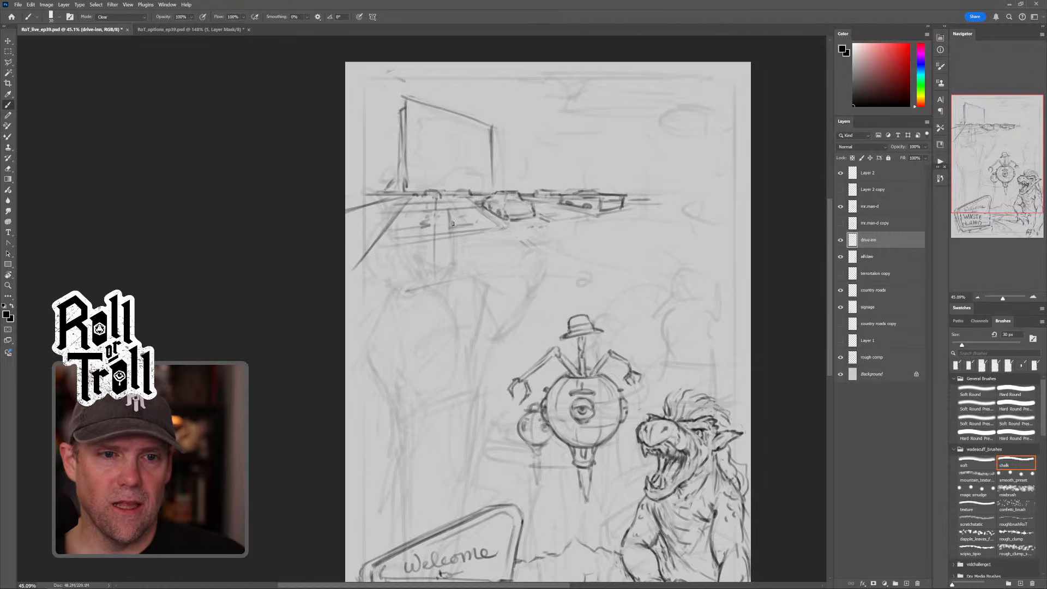
key("shift+alt+n")
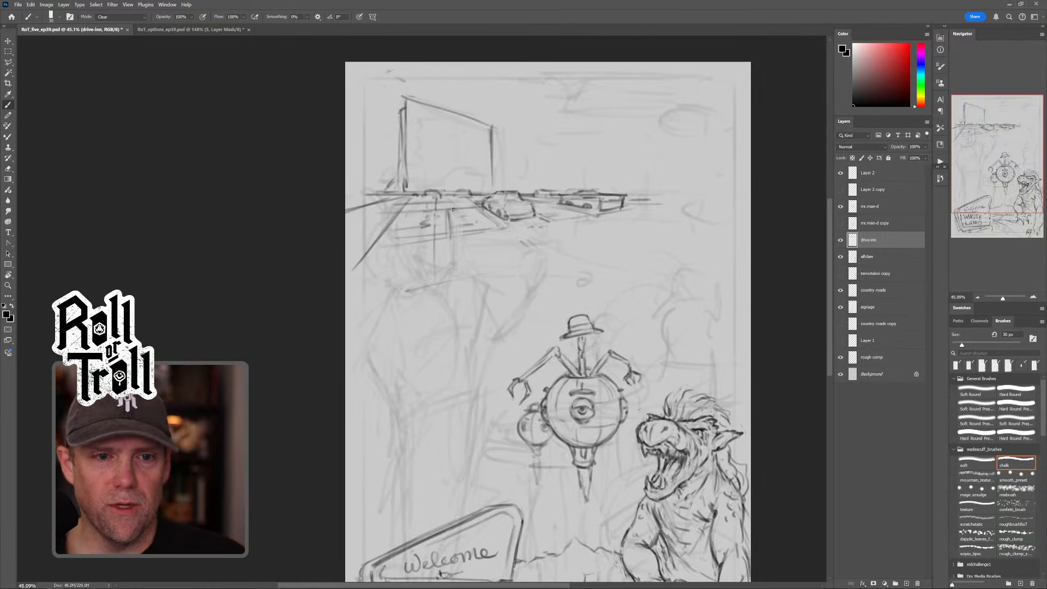
key("shift+alt+n")
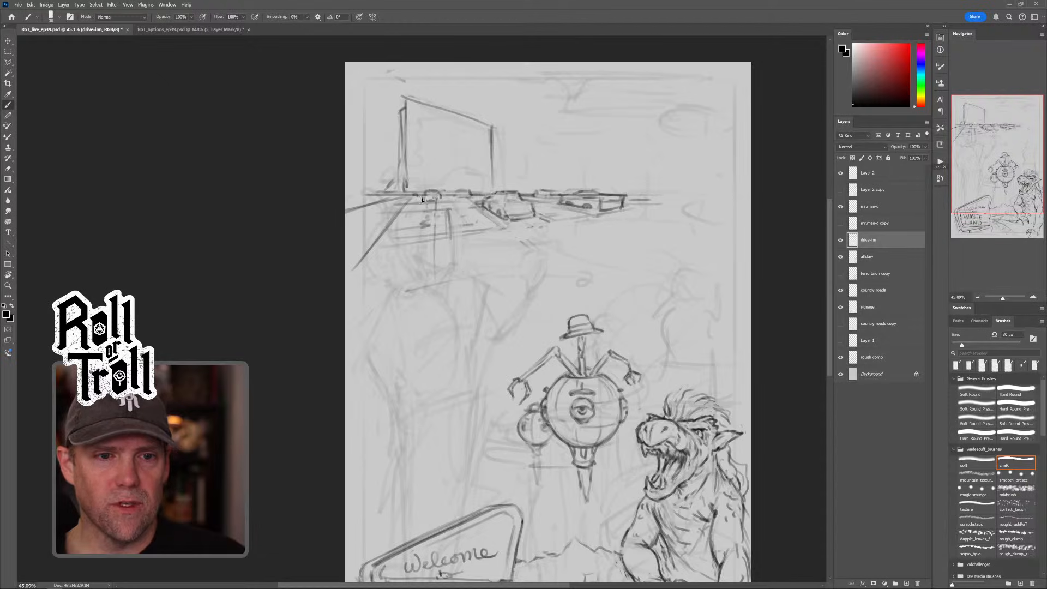
Step: Sketch a bent tube with curved contour bands and a direction arrow in the empty sky beside the drive-in screen
mouse_move(583, 151)
left_mouse_down()
mouse_move(615, 131)
mouse_move(594, 156)
left_mouse_up()
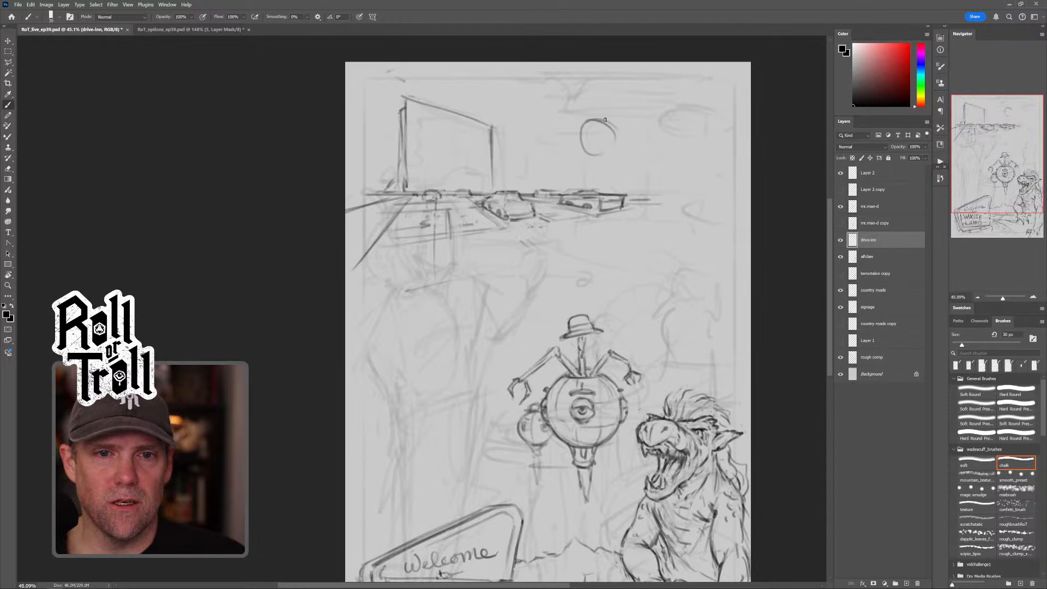
left_click_drag(592, 119, 666, 119)
mouse_move(588, 155)
left_mouse_down()
mouse_move(694, 140)
mouse_move(679, 132)
mouse_move(662, 159)
mouse_move(672, 170)
mouse_move(688, 170)
left_mouse_up()
key("grave")
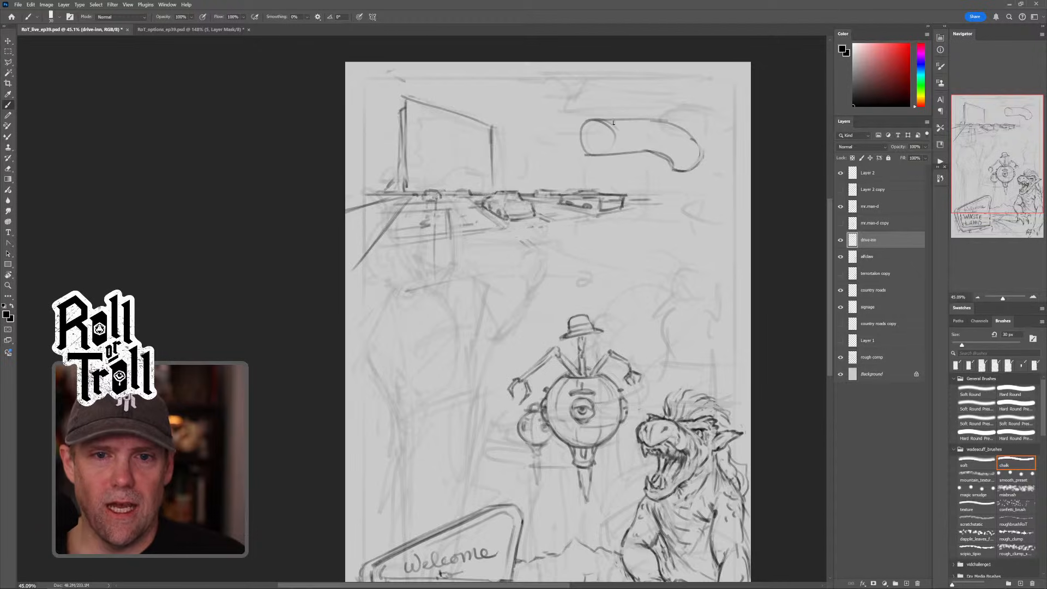
mouse_move(615, 120)
left_mouse_down()
mouse_move(625, 139)
mouse_move(612, 156)
left_mouse_up()
mouse_move(627, 120)
left_mouse_down()
mouse_move(637, 145)
mouse_move(627, 157)
left_mouse_up()
mouse_move(639, 119)
left_mouse_down()
mouse_move(640, 148)
mouse_move(661, 143)
mouse_move(686, 164)
left_mouse_up()
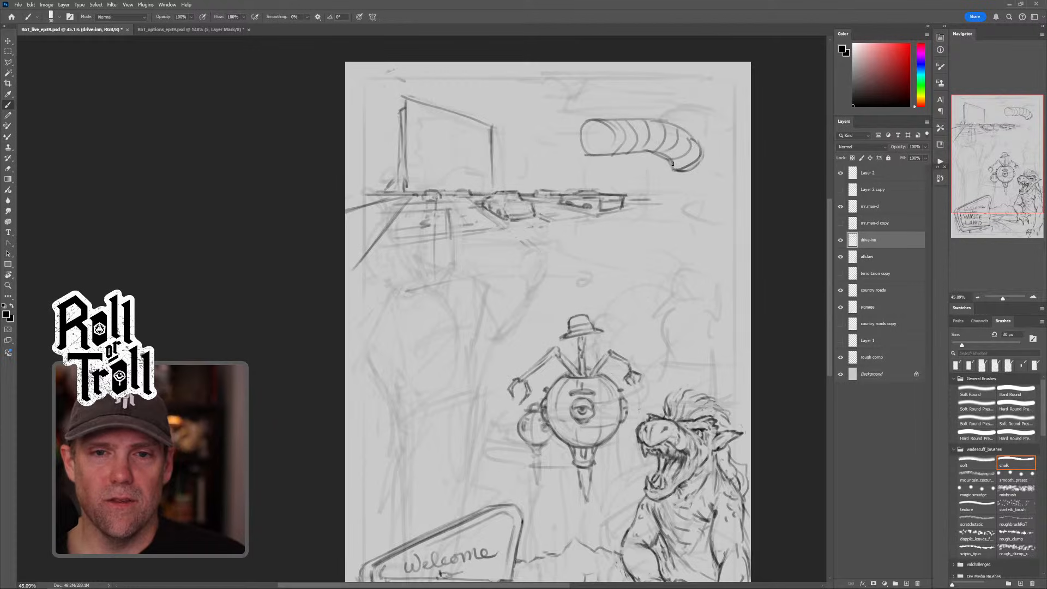
mouse_move(642, 107)
left_mouse_down()
mouse_move(694, 123)
mouse_move(682, 126)
left_mouse_up()
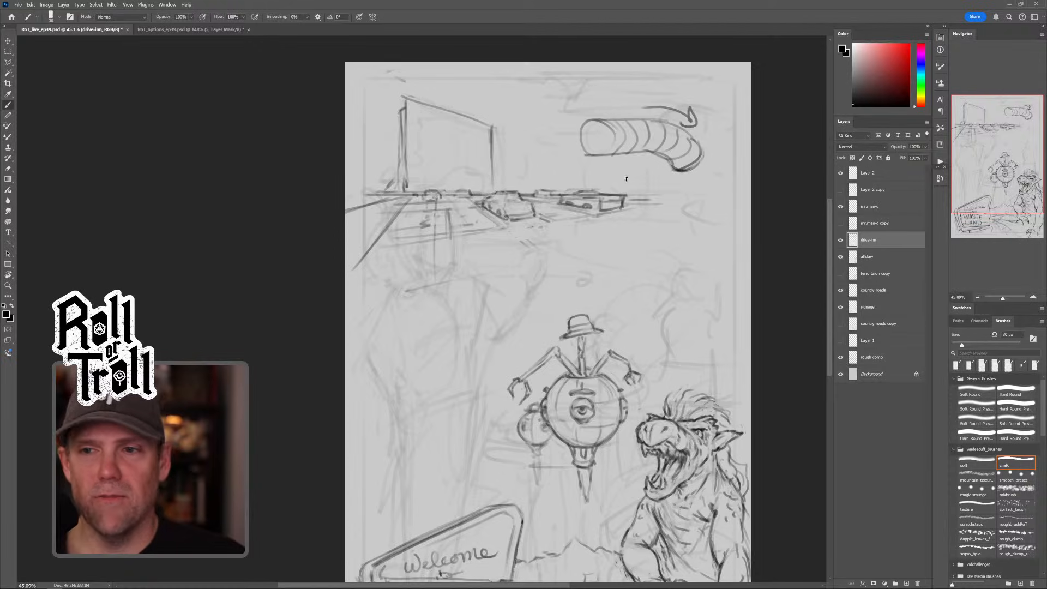
Step: Select the bent tube sketch in the sky, delete it and clear the selection
key("m")
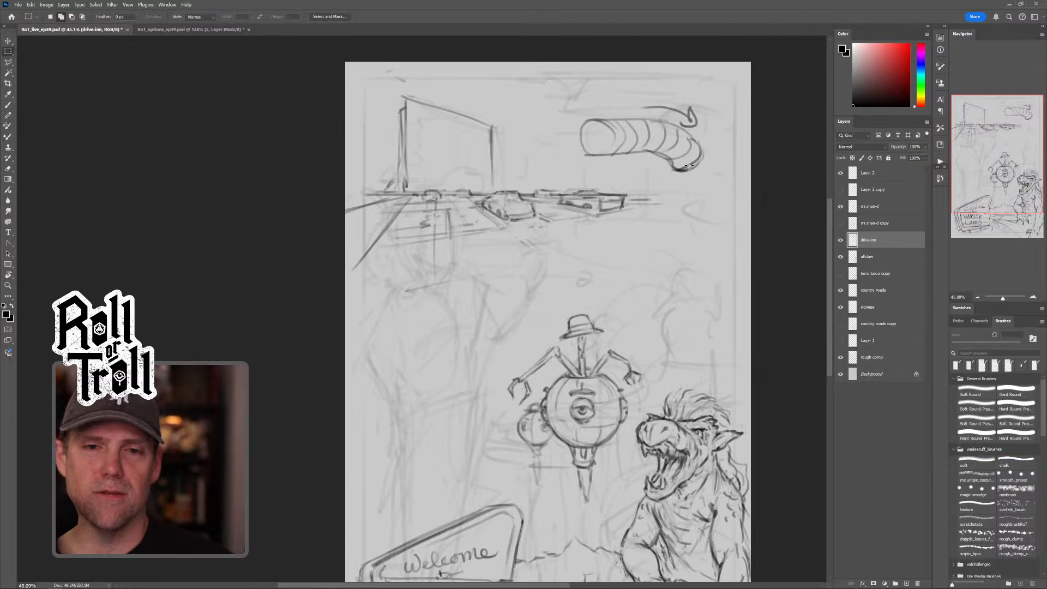
mouse_move(566, 84)
left_mouse_down()
mouse_move(632, 94)
mouse_move(747, 161)
mouse_move(726, 178)
left_mouse_up()
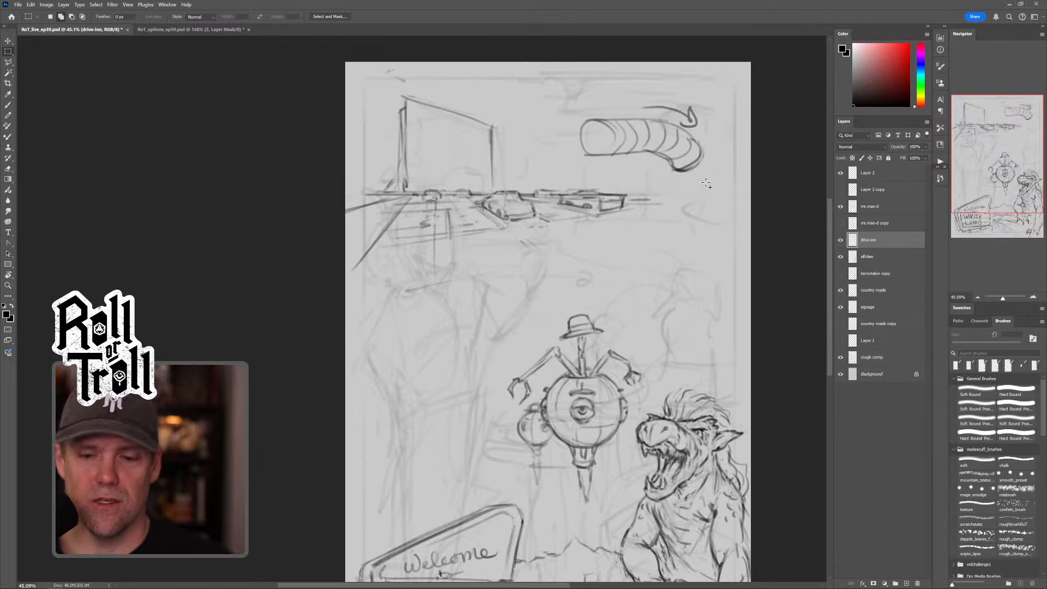
key("Delete")
key("ctrl+d")
Step: Erase the rough parking grid lines on the ground below the drive-in screen and around the parked cars
key("b")
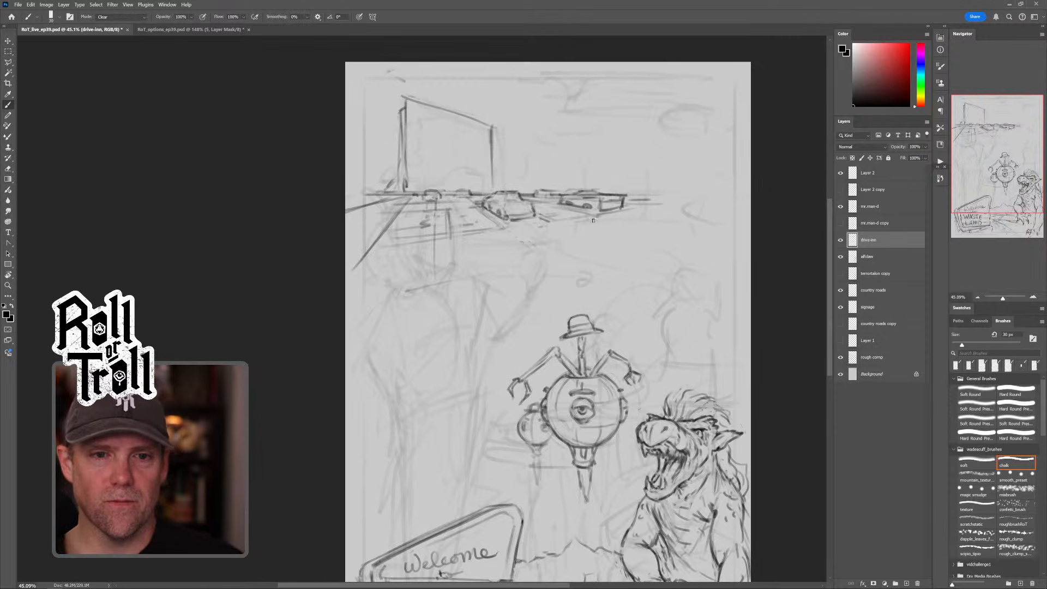
key("shift+alt+n")
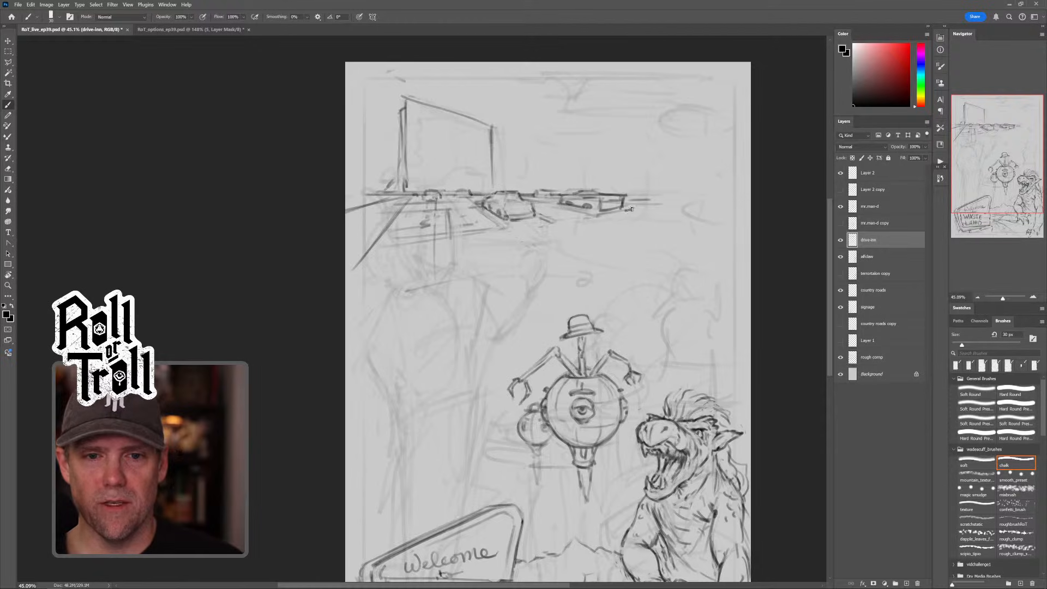
key("shift+alt+r")
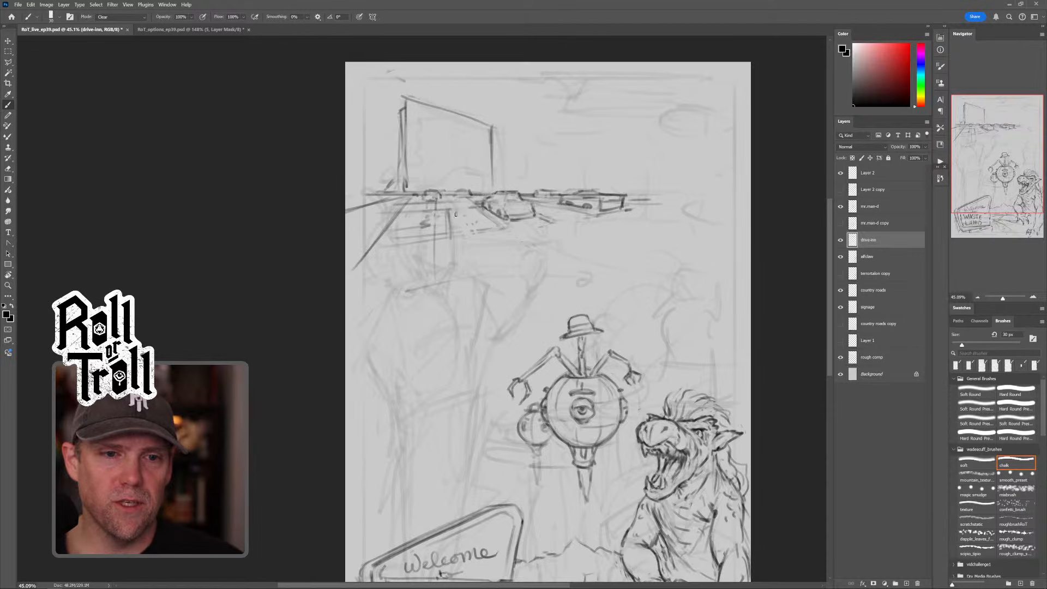
left_click_drag(483, 215, 500, 226)
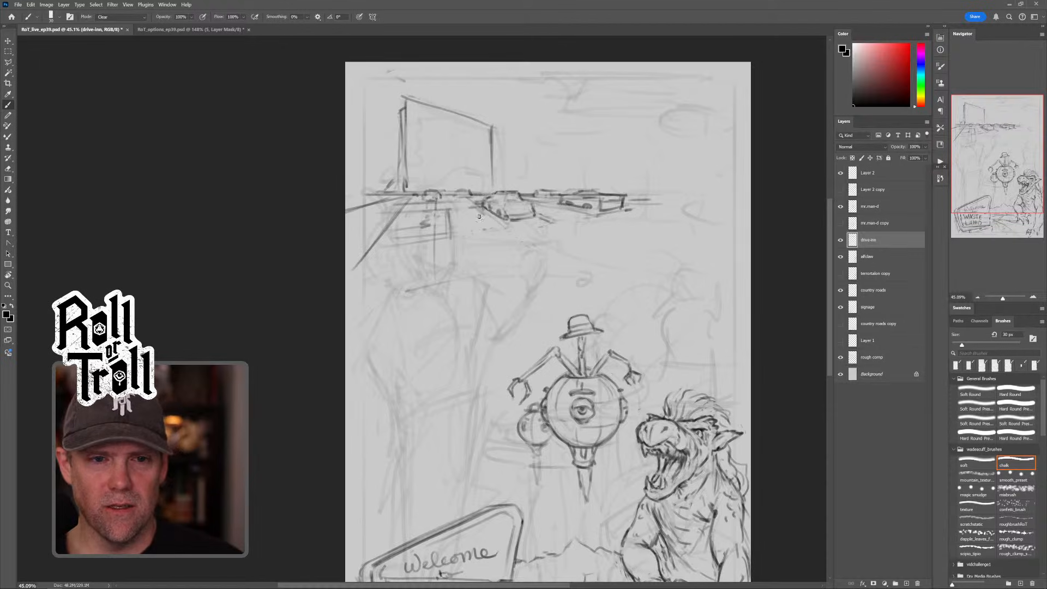
mouse_move(434, 211)
left_mouse_down()
mouse_move(430, 243)
mouse_move(416, 243)
mouse_move(446, 237)
left_mouse_up()
Step: Redraw the diagonal lane line below the screen with a trimmed near end, and add a second lane line toward the cars
key("alt+shift+n")
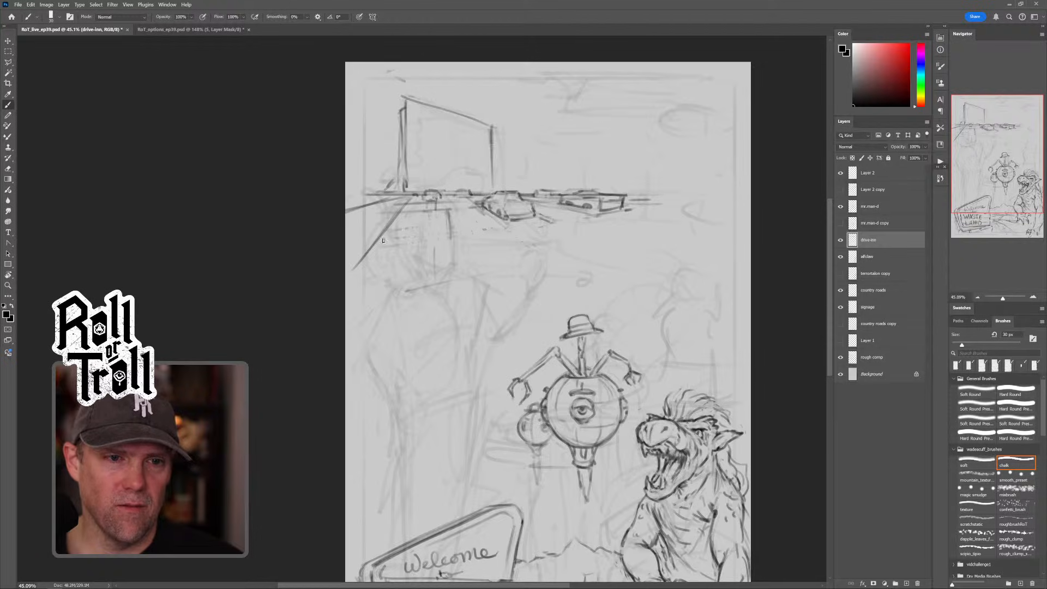
left_click_drag(376, 251, 404, 213)
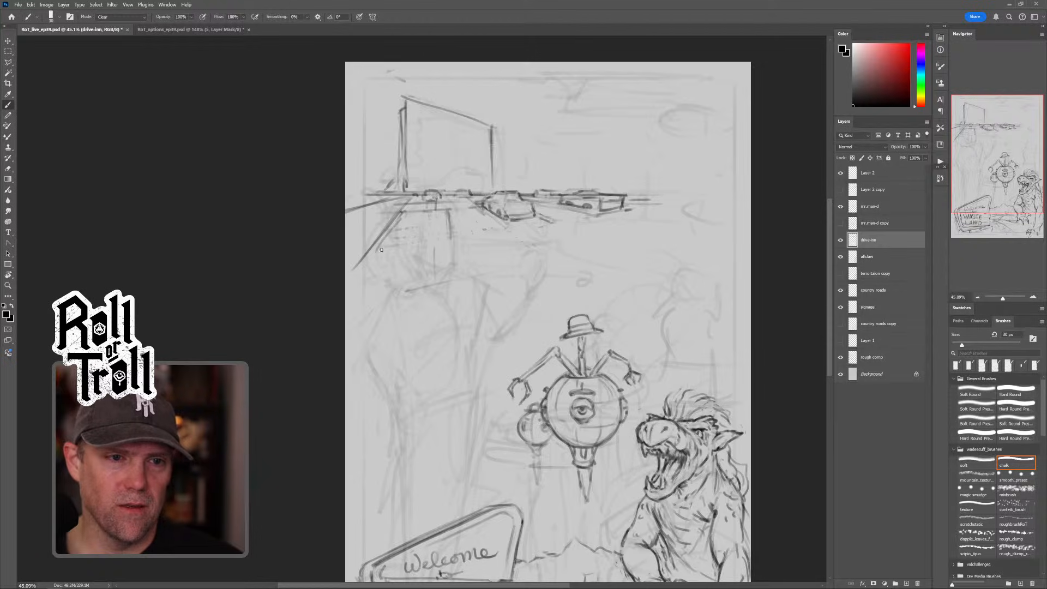
key("grave")
left_click_drag(354, 269, 368, 254)
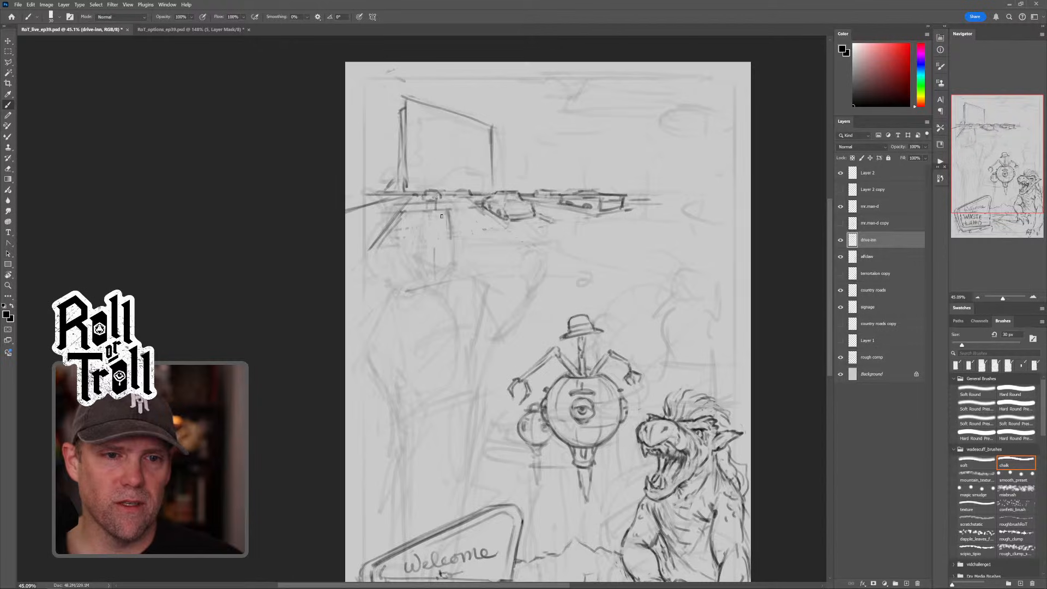
key("grave")
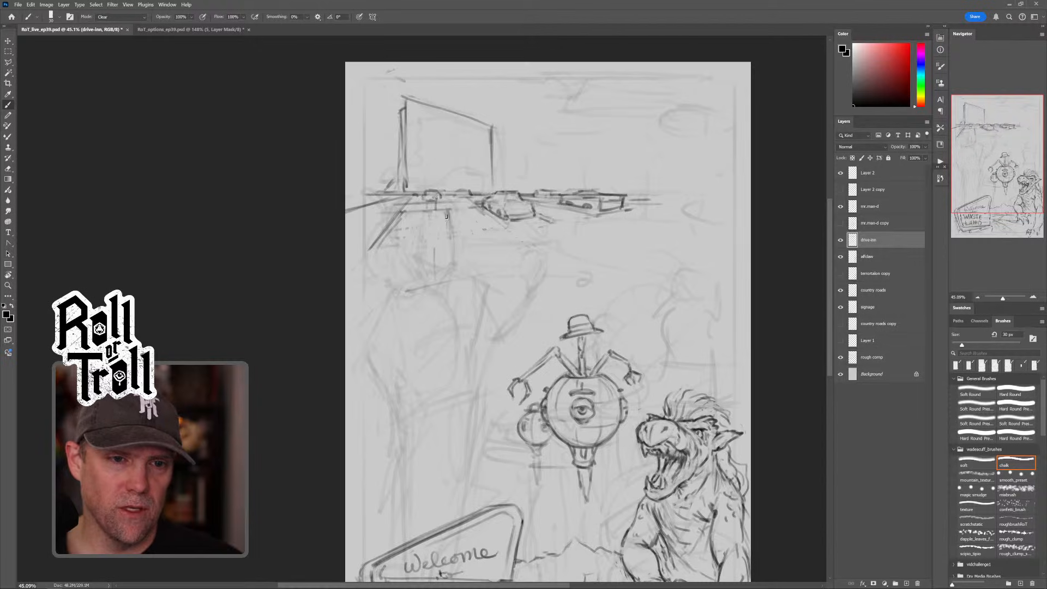
key("grave")
left_click_drag(447, 213, 456, 243)
Step: Break up the parking lot ground with short dashed marks between the lane lines and beside the nearest car
key("grave")
key("grave")
key("grave")
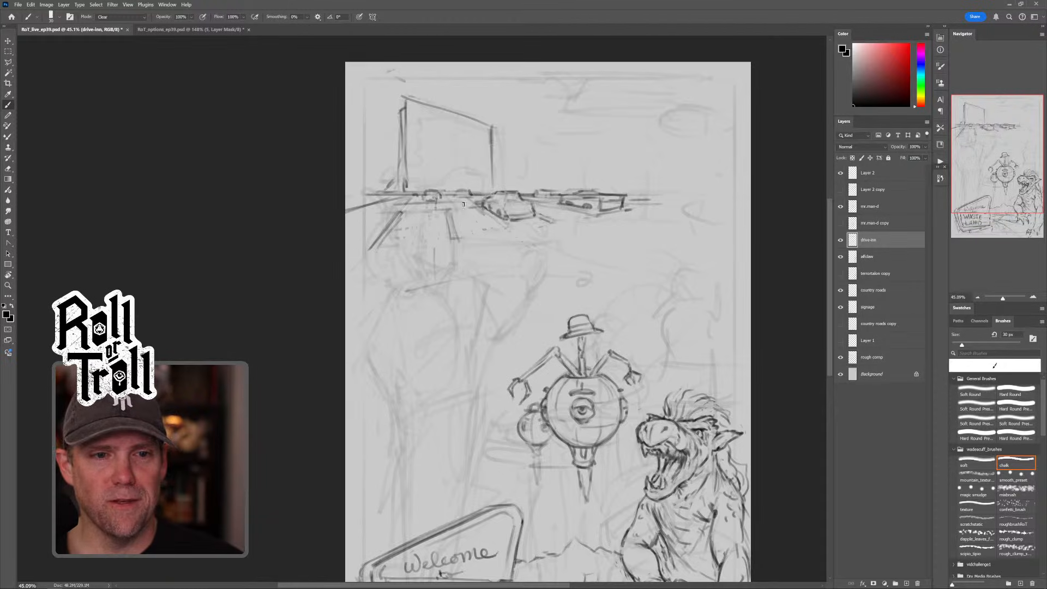
key("grave")
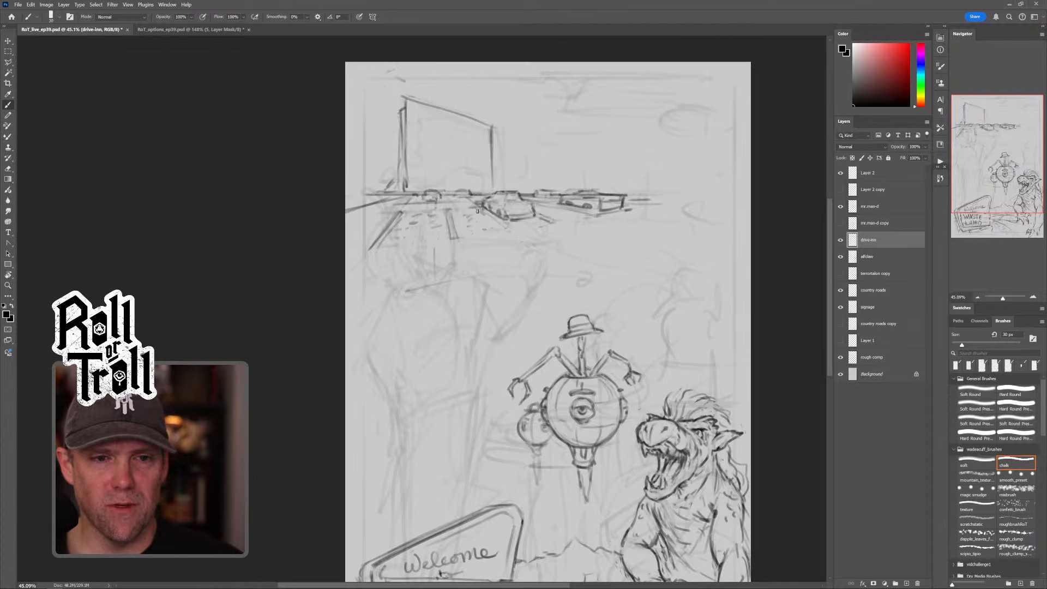
mouse_move(481, 211)
left_mouse_down()
mouse_move(511, 233)
mouse_move(478, 210)
left_mouse_up()
key("grave")
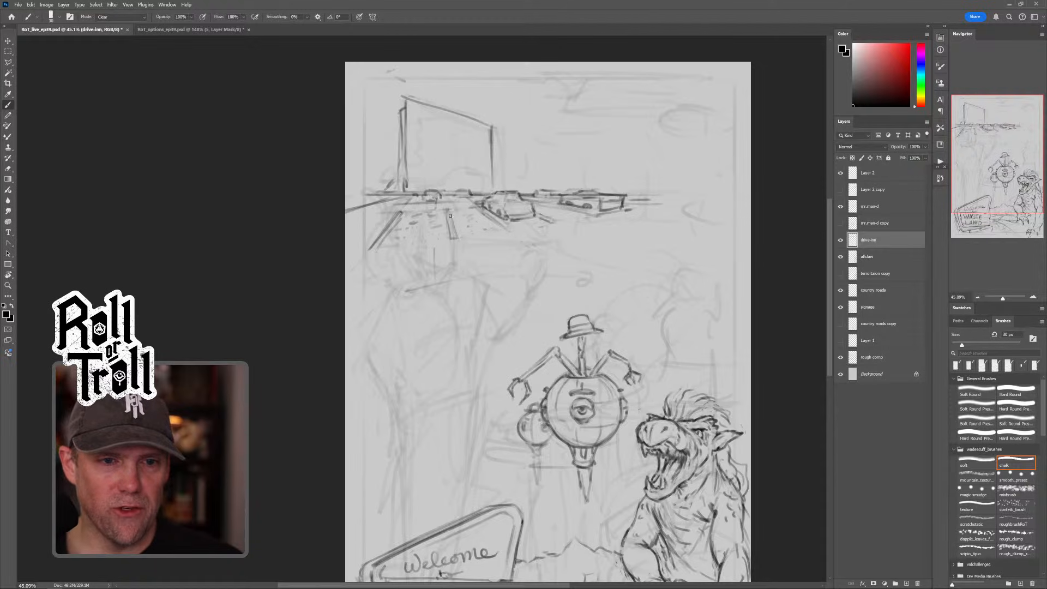
key("grave")
mouse_move(455, 229)
left_mouse_down()
mouse_move(448, 211)
mouse_move(513, 231)
left_mouse_up()
key("grave")
key("grave")
key("grave")
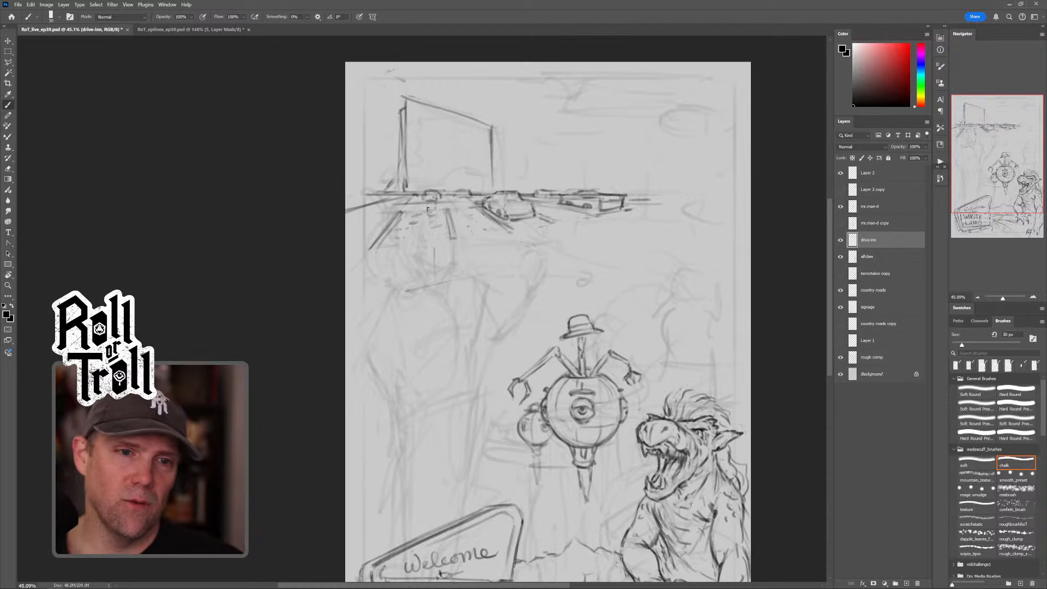
Step: Lighten and break up the long lane line running from below the screen to the page's left edge
mouse_move(423, 205)
left_mouse_down()
mouse_move(436, 204)
mouse_move(346, 212)
left_mouse_up()
key("grave")
key("grave")
key("grave")
key("grave")
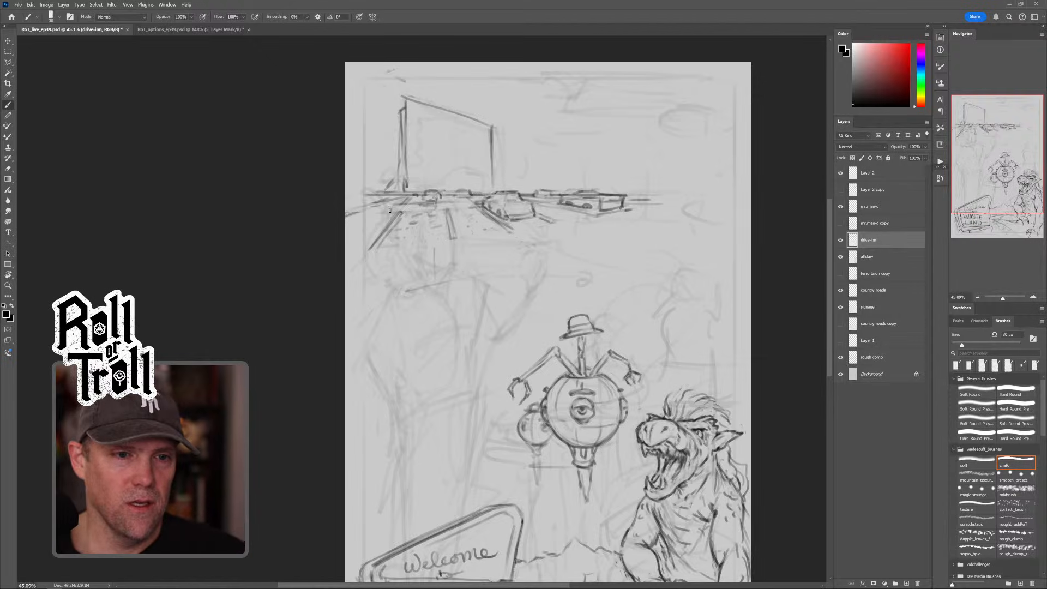
Step: Draw small upright speaker posts along the parking rows, from the left lane line past the far-right car
mouse_move(390, 204)
left_mouse_down()
mouse_move(389, 222)
mouse_move(389, 214)
left_mouse_up()
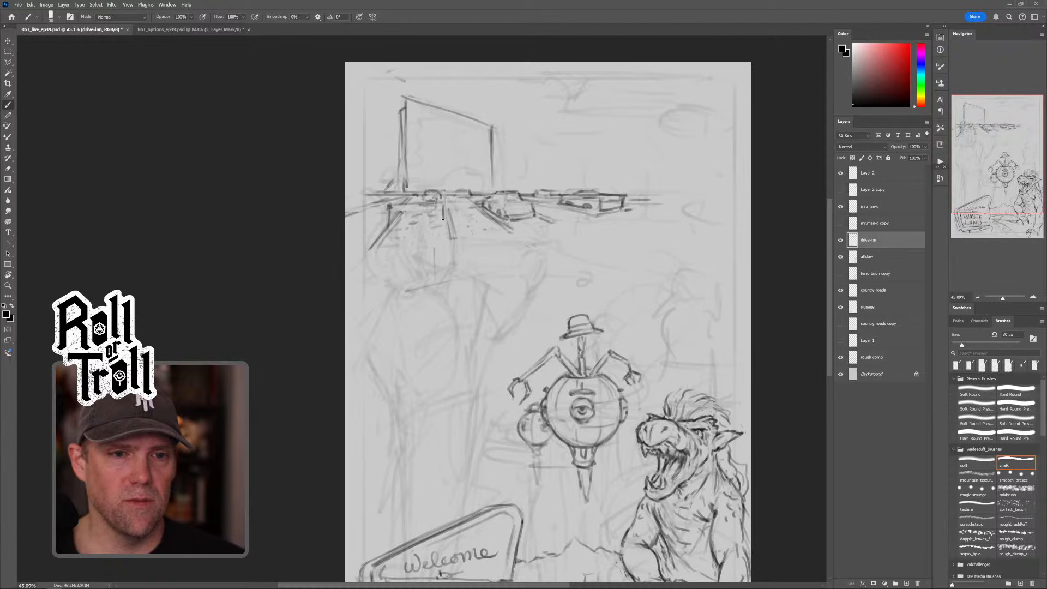
mouse_move(439, 219)
left_mouse_down()
mouse_move(477, 209)
mouse_move(431, 223)
left_mouse_up()
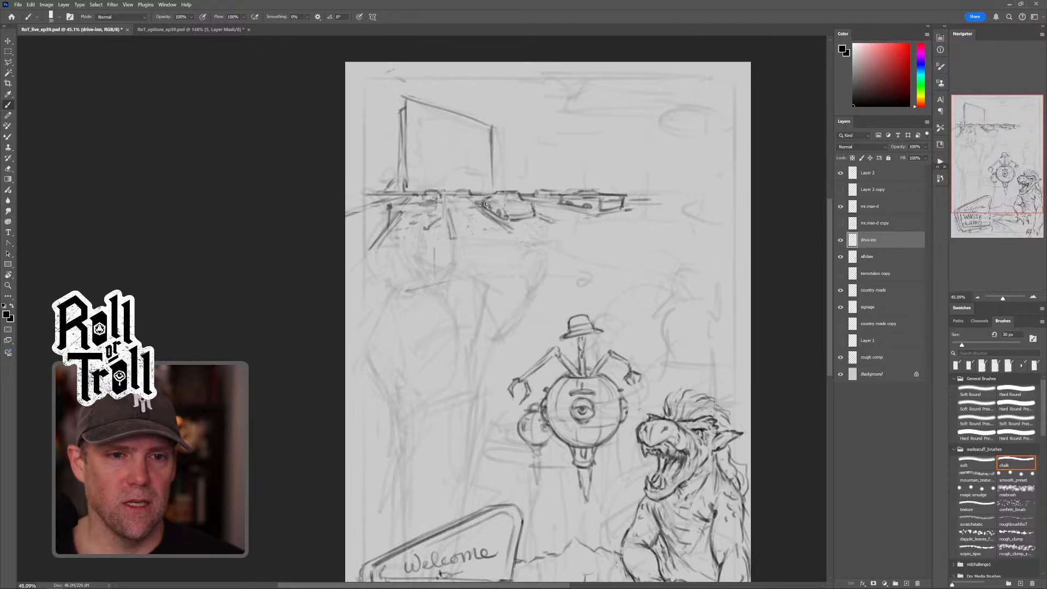
left_click_drag(484, 201, 486, 213)
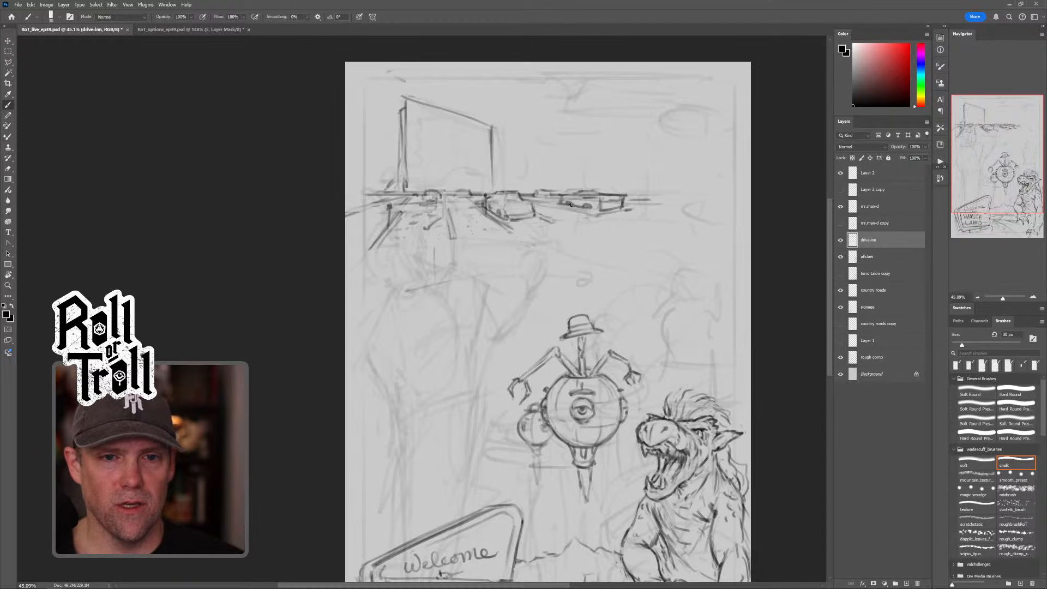
left_click_drag(572, 195, 571, 204)
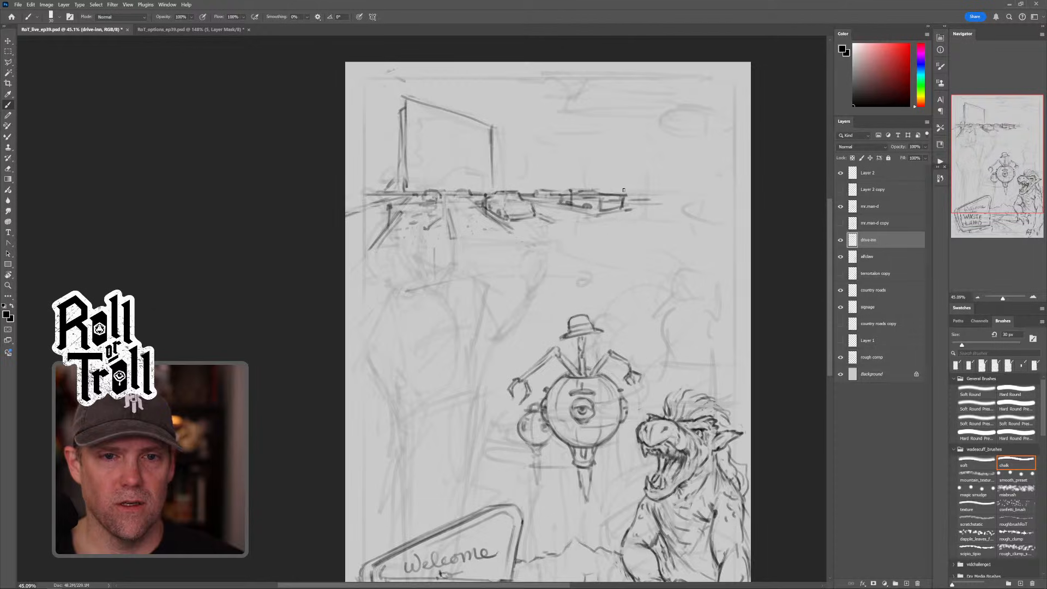
mouse_move(631, 198)
left_mouse_down()
mouse_move(632, 187)
mouse_move(631, 198)
mouse_move(648, 197)
left_mouse_up()
Step: Define the small distant cars on the horizon at the foot of the drive-in screen
key("shift+alt+r")
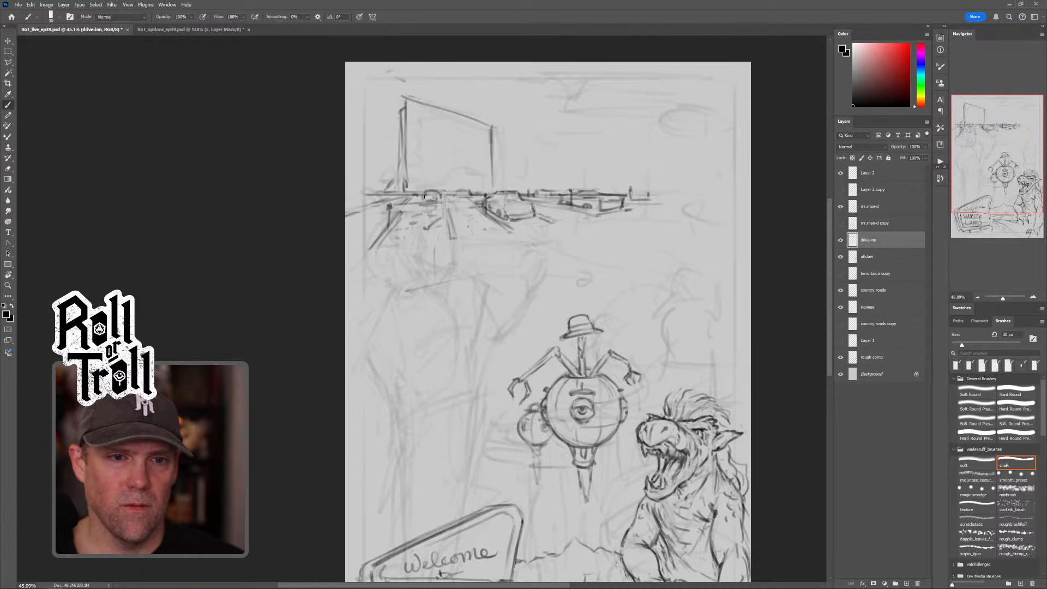
left_click_drag(458, 189, 479, 191)
key("grave")
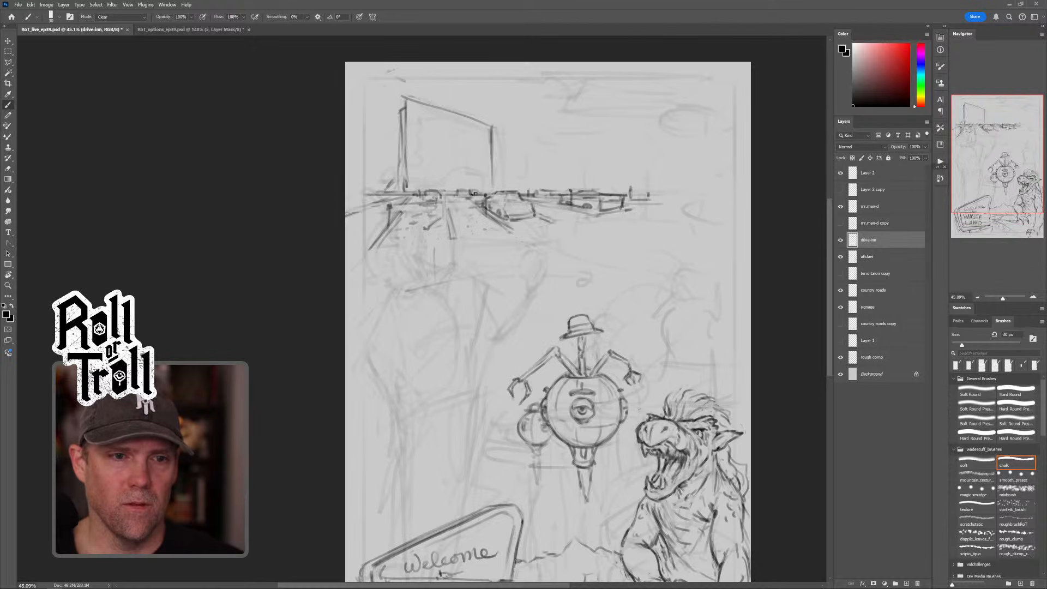
key("grave")
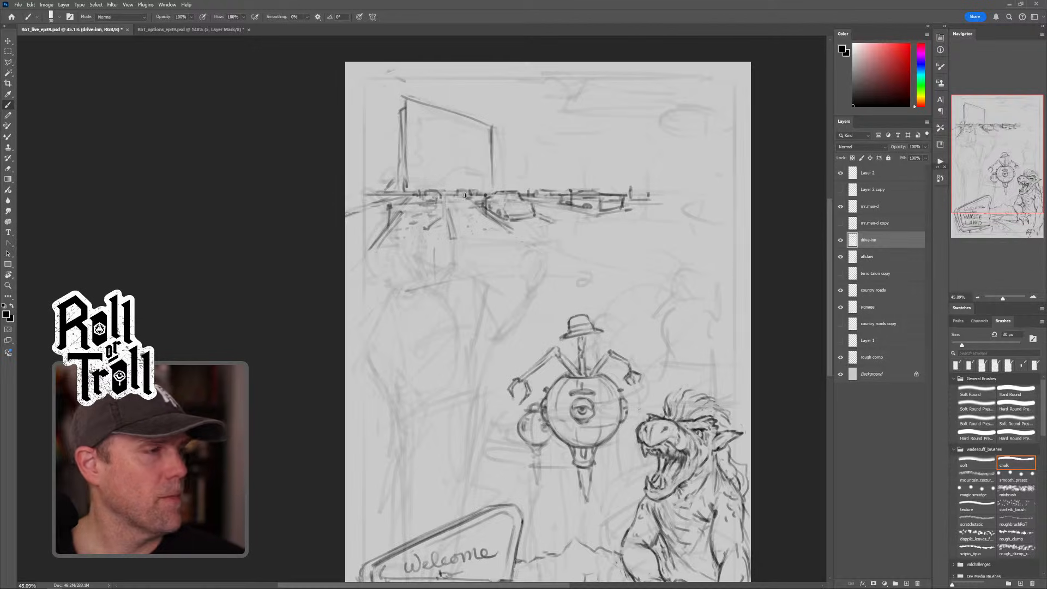
Step: Roughen the drive-in screen's upper corners and draw vertical and horizontal panel seams across its face
key("grave")
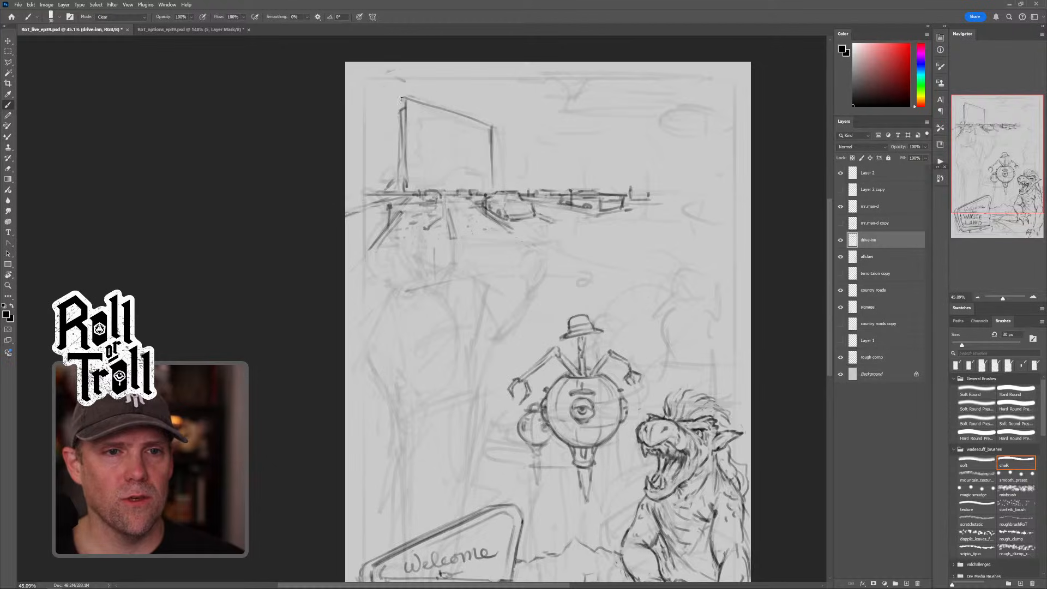
key("grave")
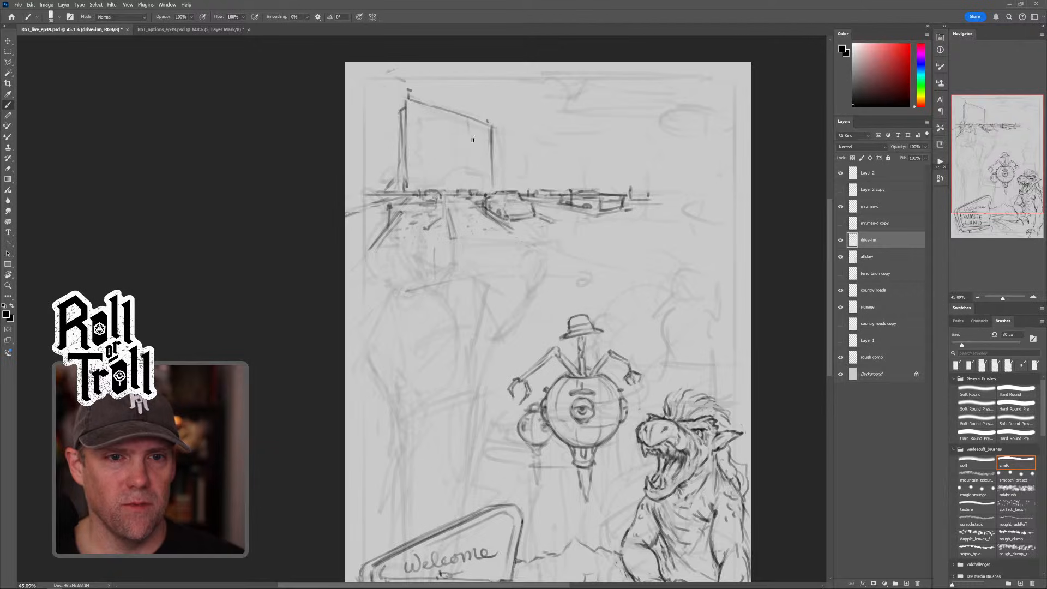
left_click_drag(472, 121, 473, 186)
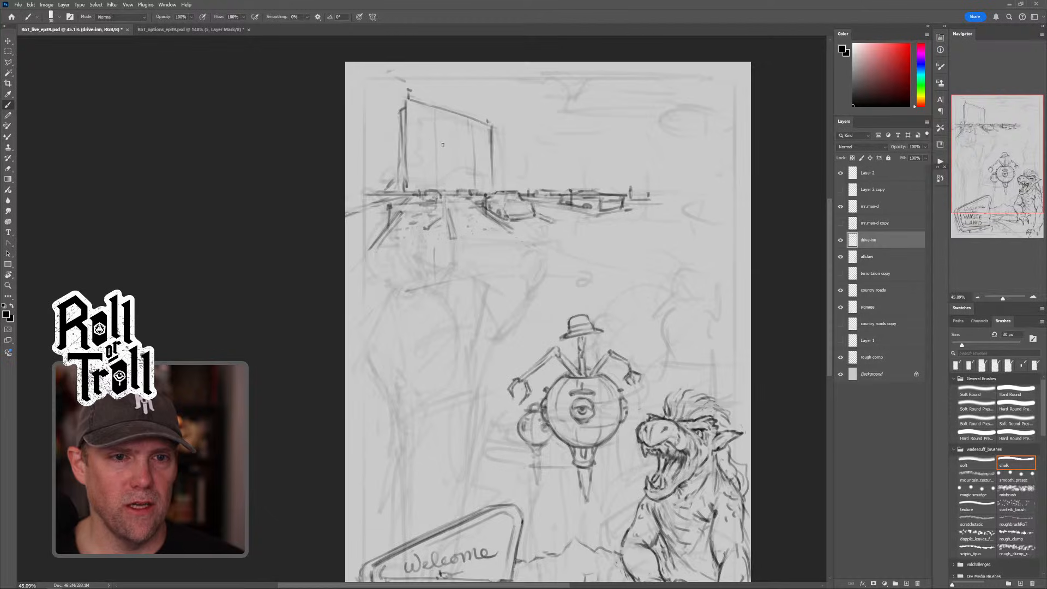
left_click_drag(403, 127, 495, 146)
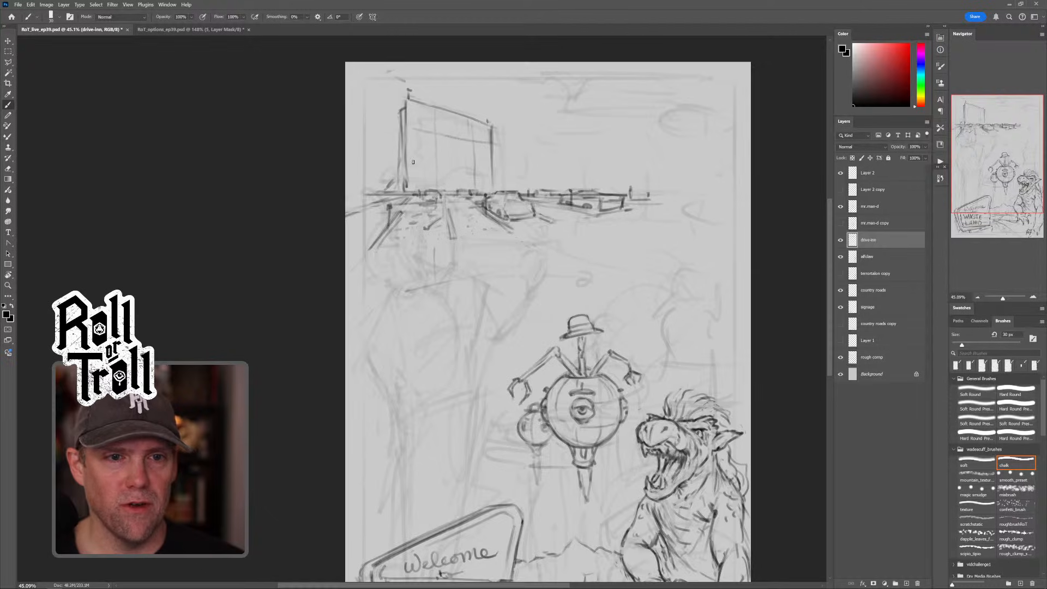
left_click_drag(401, 158, 425, 160)
Step: Sketch small broken patches and missing panels on the face of the drive-in screen, with gaps erased from its edges
key("shift+alt+r")
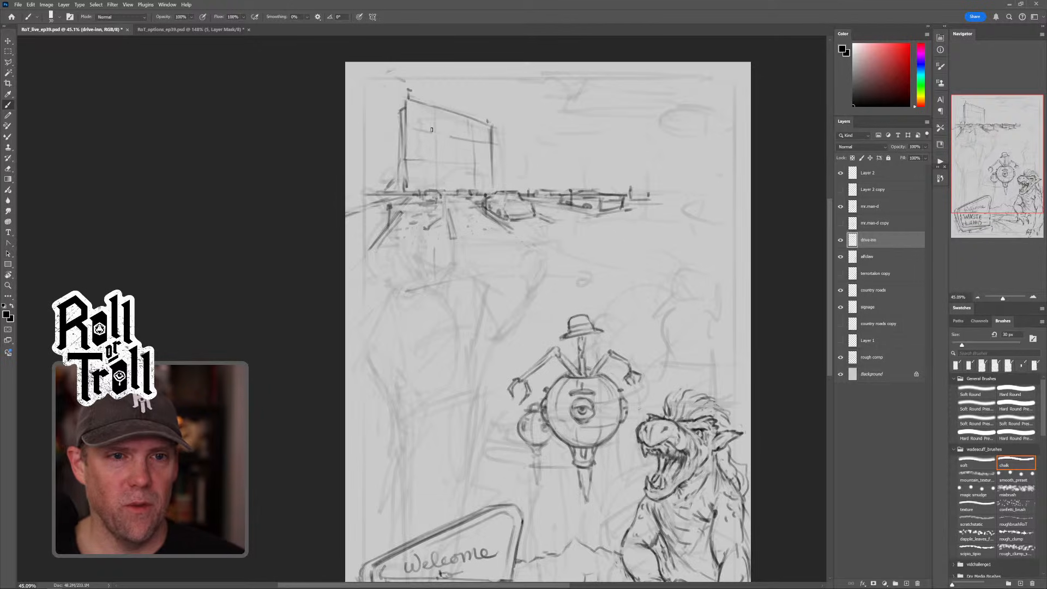
key("shift+alt+n")
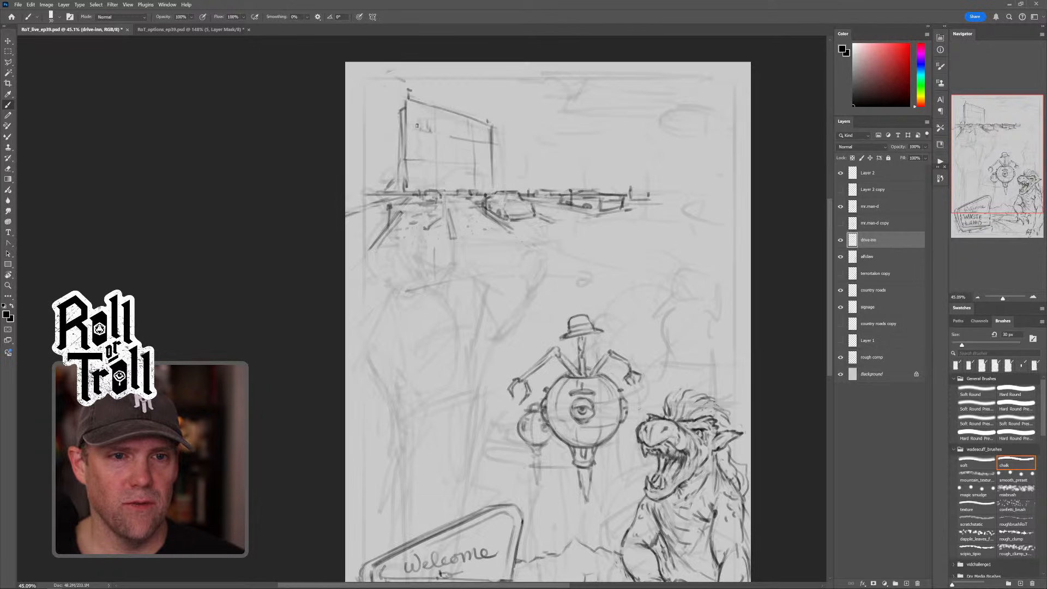
left_click_drag(466, 135, 467, 136)
key("grave")
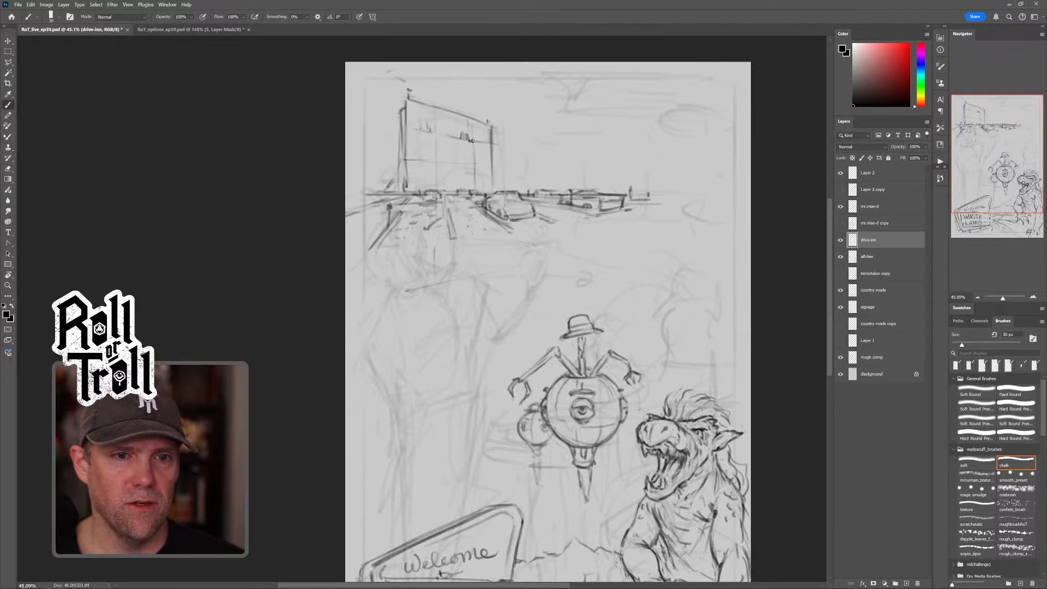
key("grave")
key("shift+alt+n")
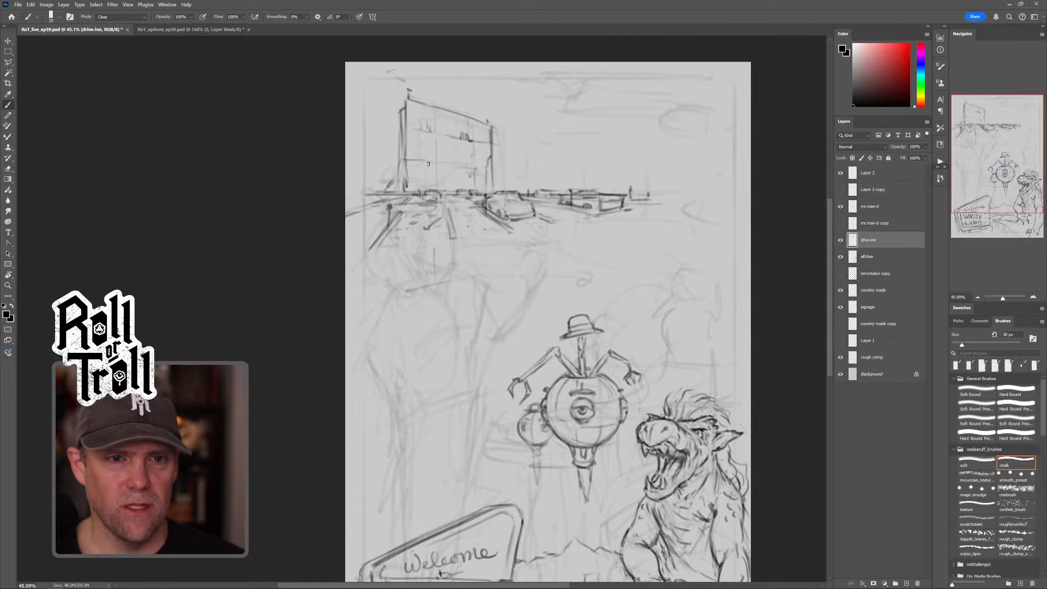
left_click_drag(412, 177, 428, 177)
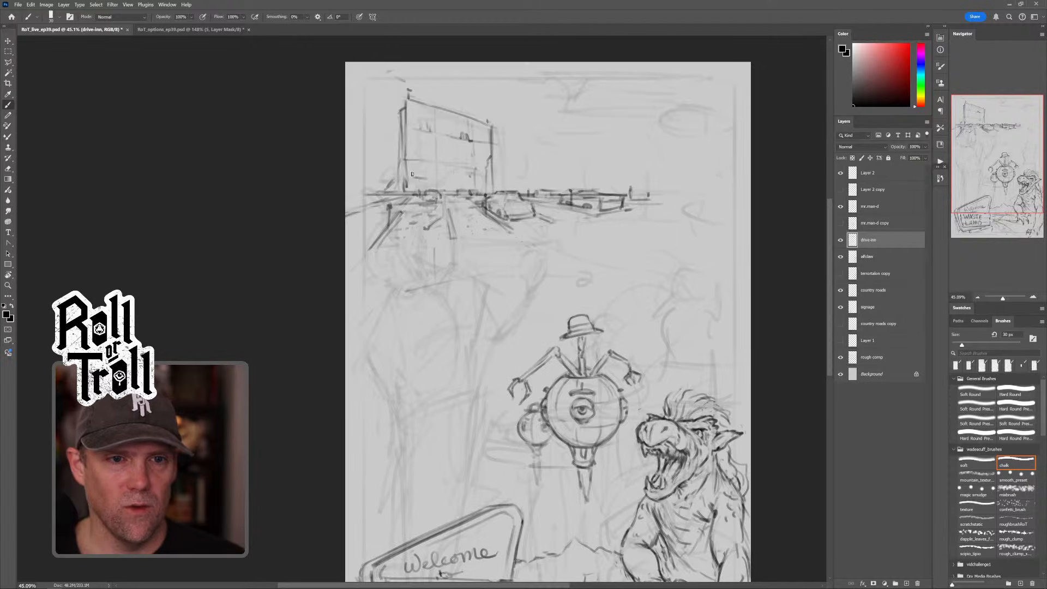
key("ctrl+z")
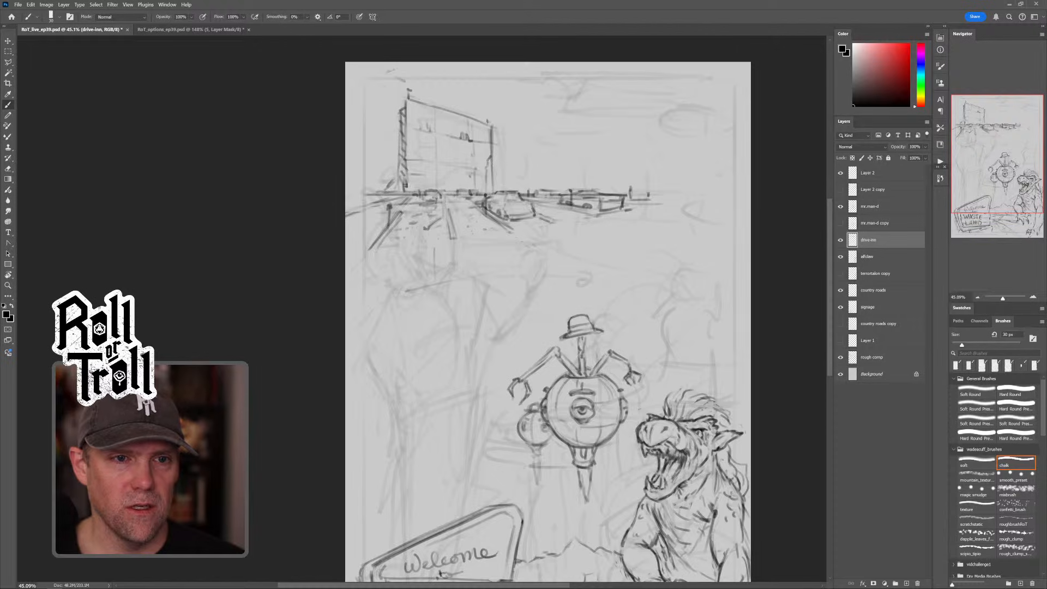
Step: Draw lattice bracing down the drive-in screen's left support and slanting guy wires from its sides to the ground
left_click_drag(404, 114, 394, 187)
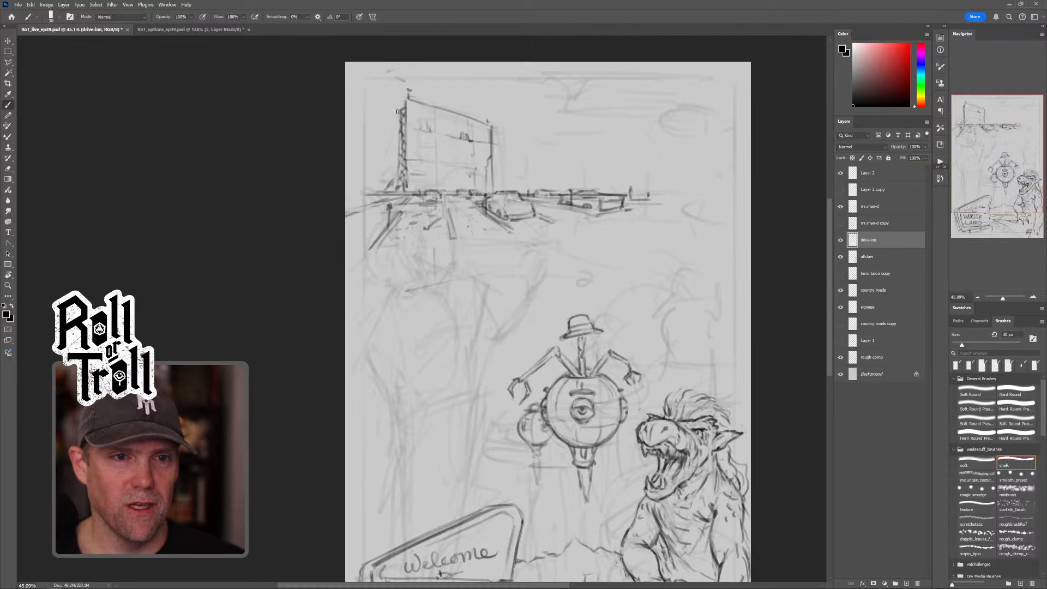
left_click_drag(400, 111, 354, 190)
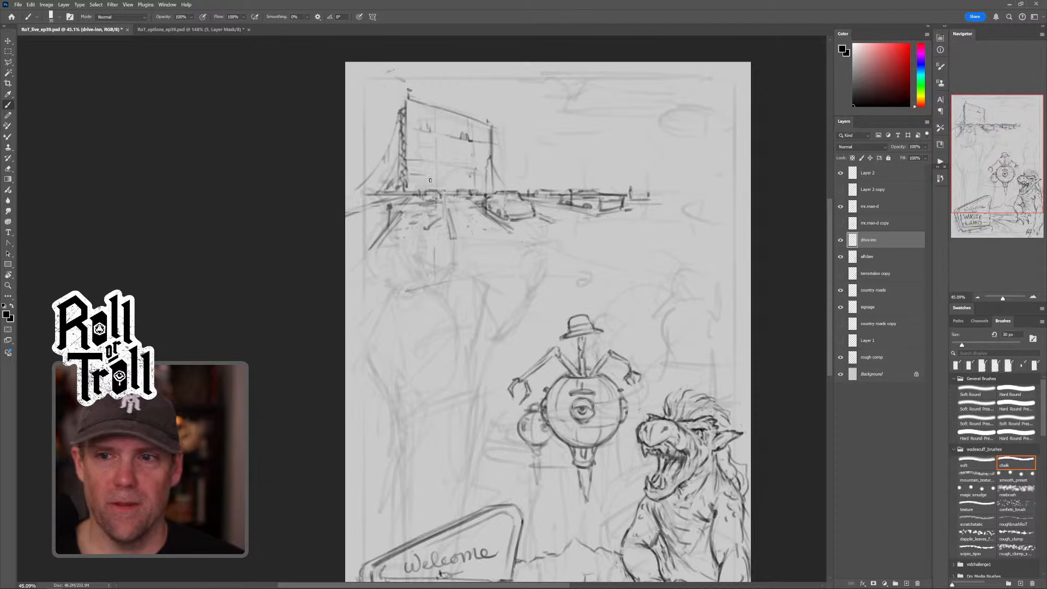
Step: Hide the rough comp layer so only the cleaner sketch layers show
left_click_drag(524, 167, 604, 175)
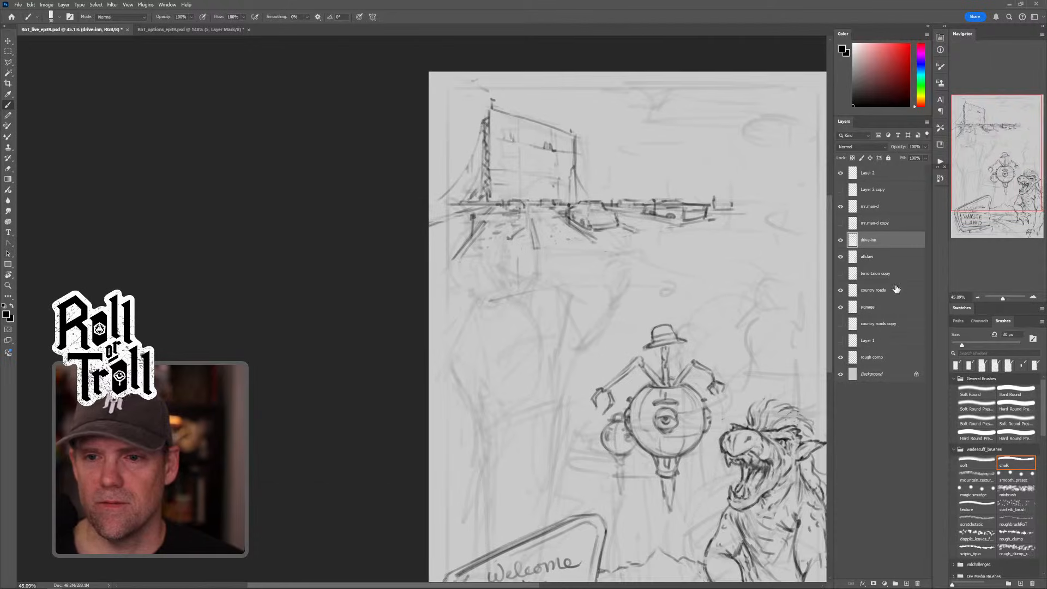
left_click(840, 357)
left_click_drag(751, 284, 738, 280)
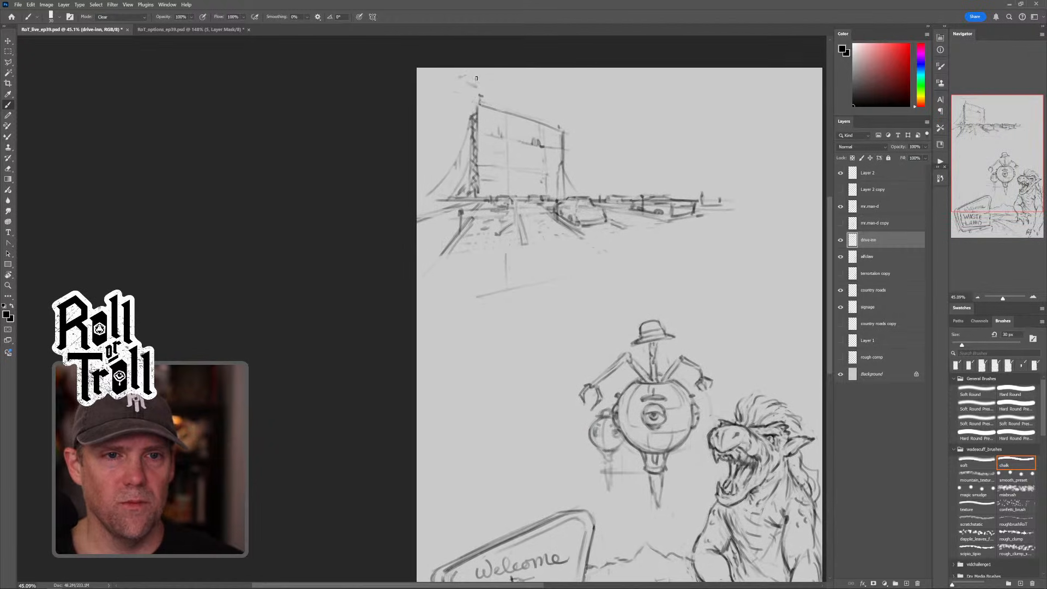
Step: Darken the drive-in screen's top edge and draw the lower edge of a raised sign board above it
left_click_drag(482, 104, 559, 127)
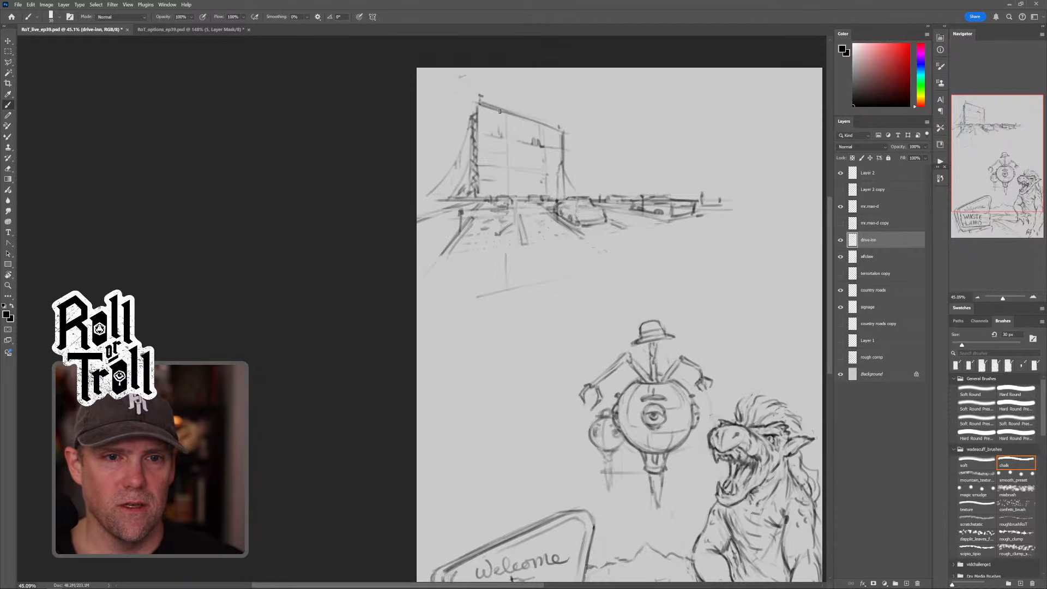
left_click_drag(500, 111, 546, 123)
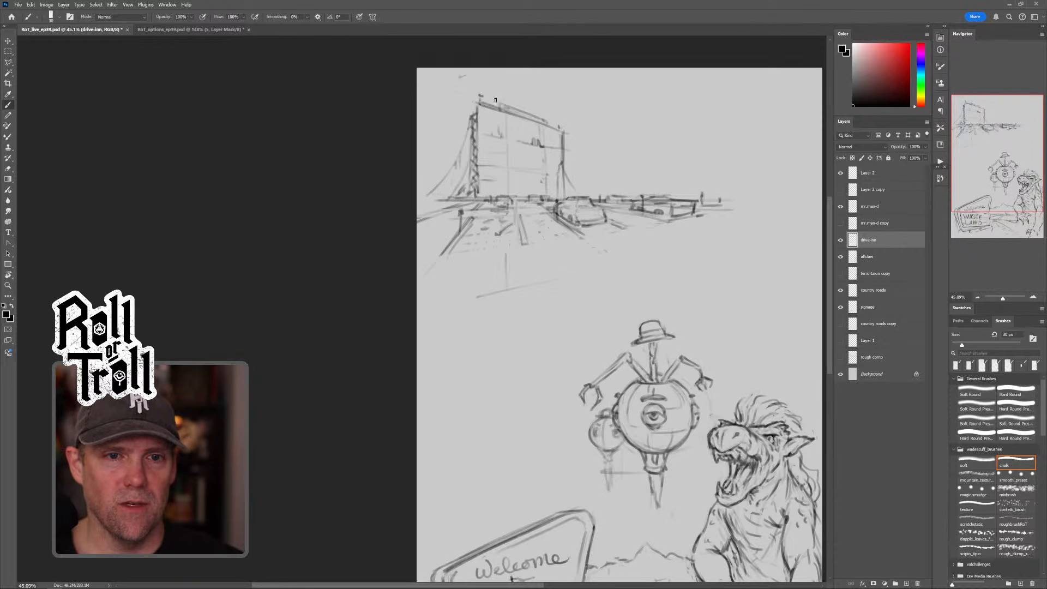
mouse_move(494, 103)
left_mouse_down()
mouse_move(495, 84)
mouse_move(540, 104)
mouse_move(550, 122)
left_mouse_up()
key("ctrl+z")
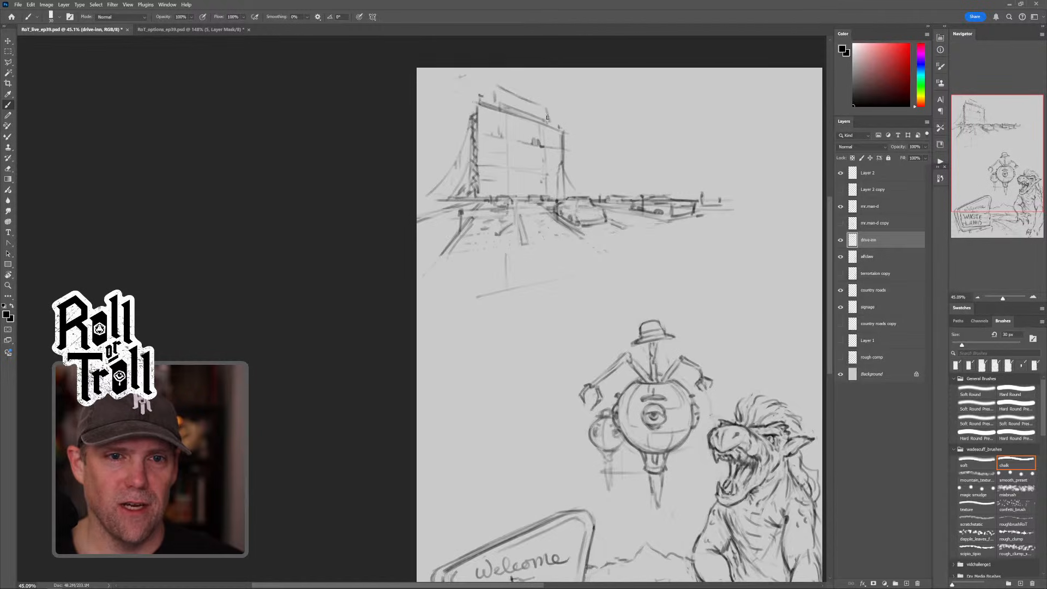
Step: Outline the slanted rectangular sign board on top of the drive-in screen, defining its ends, corners and upper edge
key("grave")
mouse_move(494, 90)
left_mouse_down()
mouse_move(494, 101)
mouse_move(496, 88)
left_mouse_up()
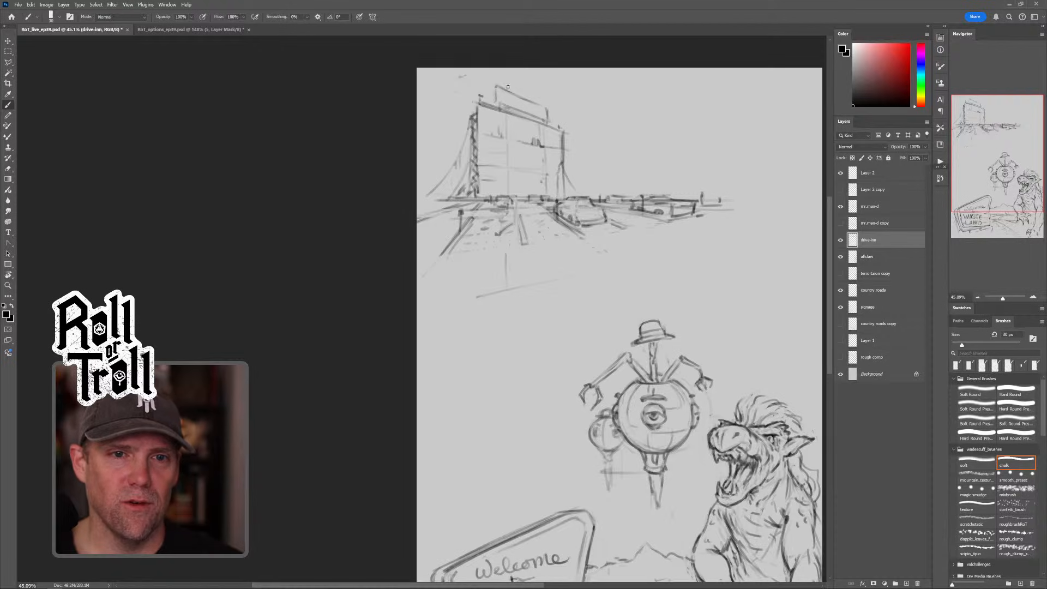
key("grave")
key("grave")
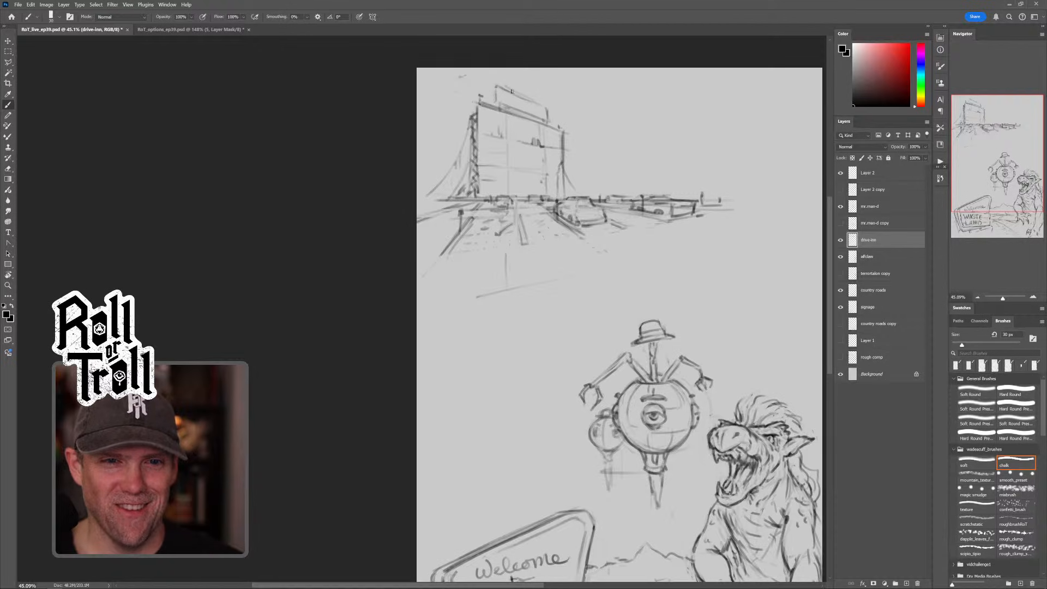
mouse_move(523, 96)
left_mouse_down()
mouse_move(500, 80)
mouse_move(557, 110)
mouse_move(518, 89)
mouse_move(556, 113)
mouse_move(522, 98)
mouse_move(547, 108)
left_mouse_up()
key("grave")
key("grave")
key("grave")
key("grave")
key("grave")
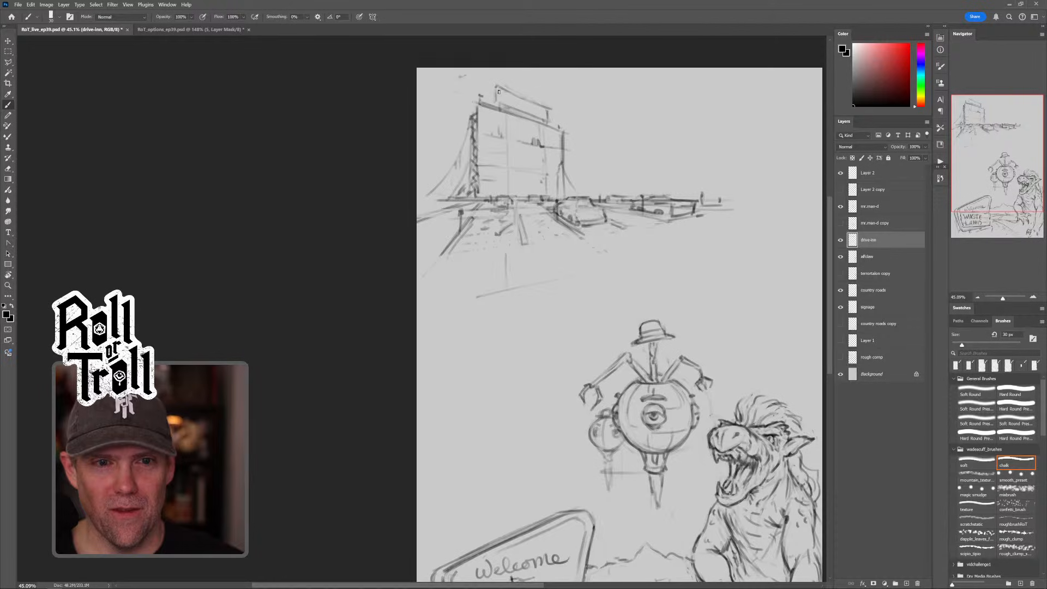
key("grave")
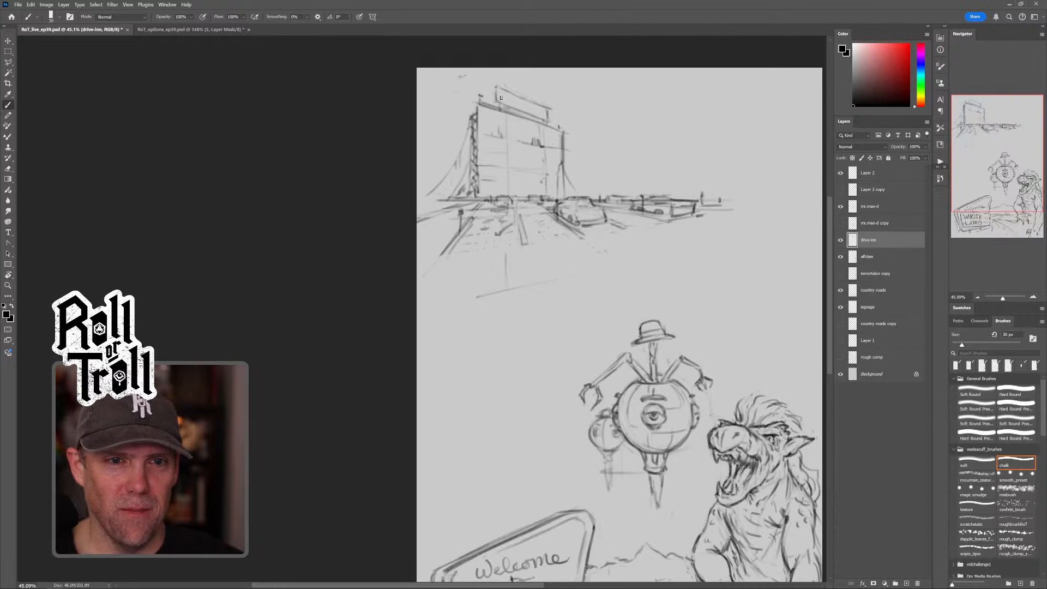
mouse_move(547, 104)
left_mouse_down()
mouse_move(549, 114)
mouse_move(551, 101)
left_mouse_up()
key("grave")
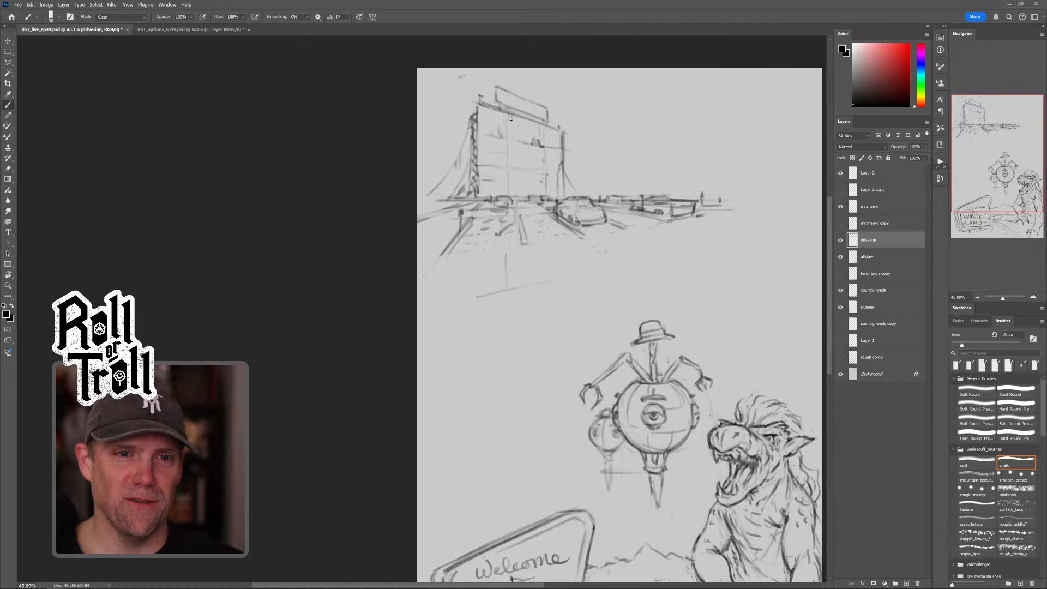
Step: Clean up and redraw the right end of the sign board to give it a slight thickness
key("shift+alt+r")
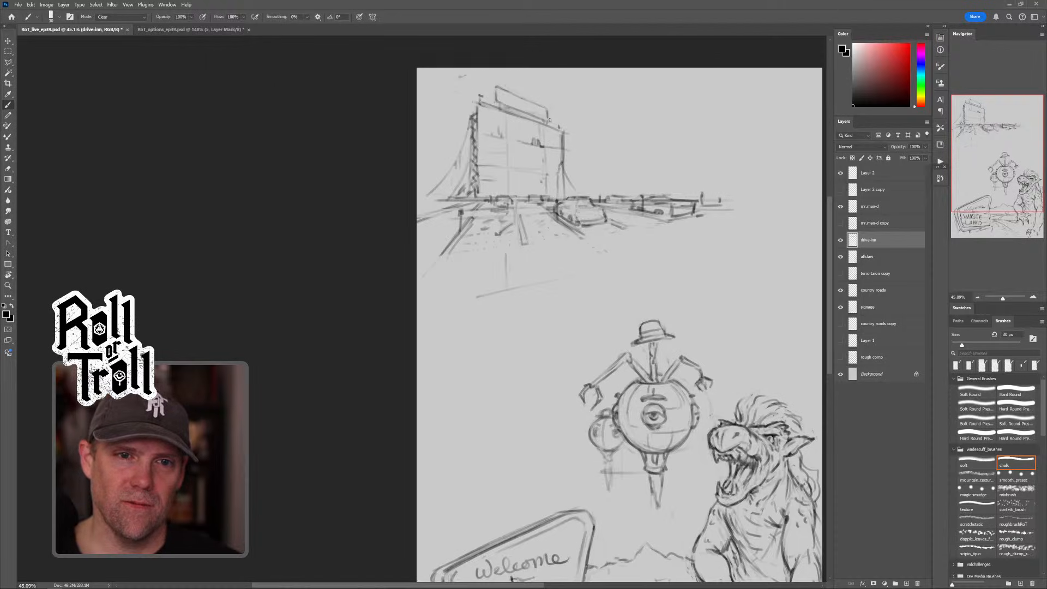
key("shift+alt+n")
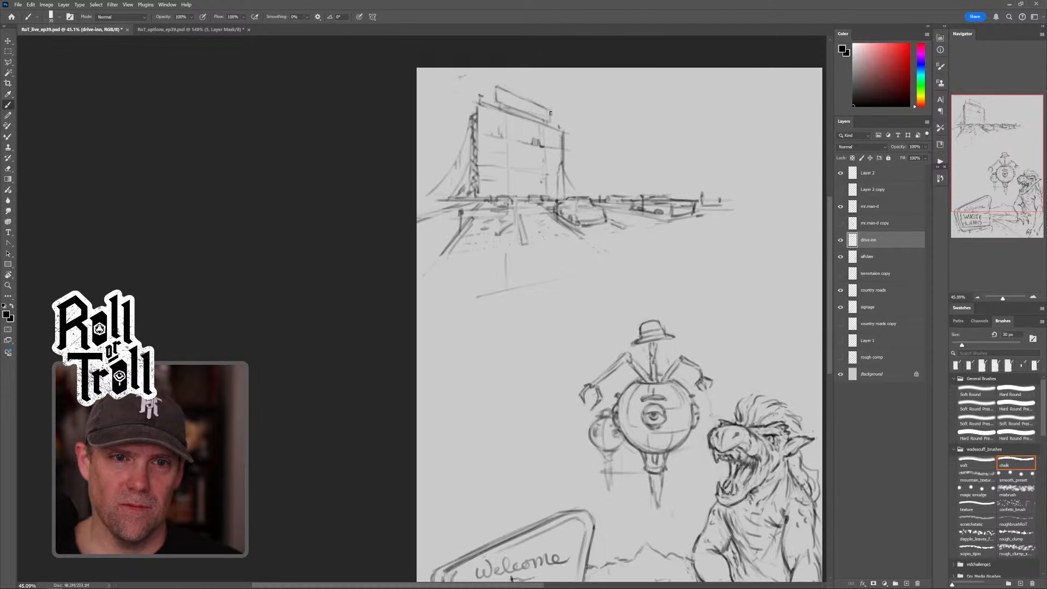
left_click_drag(551, 110, 552, 124)
key("space")
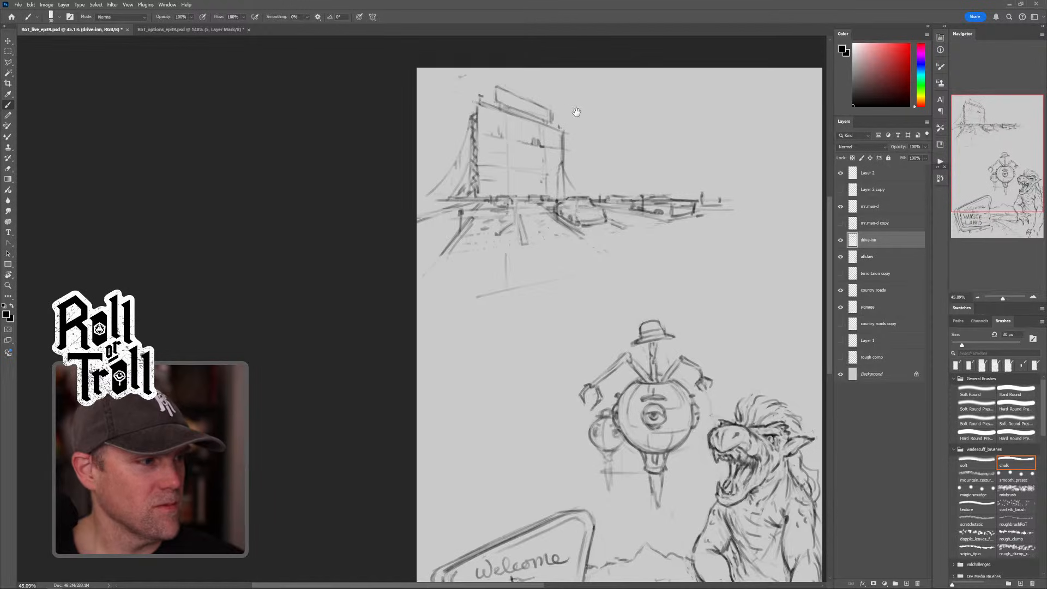
key("shift+alt+r")
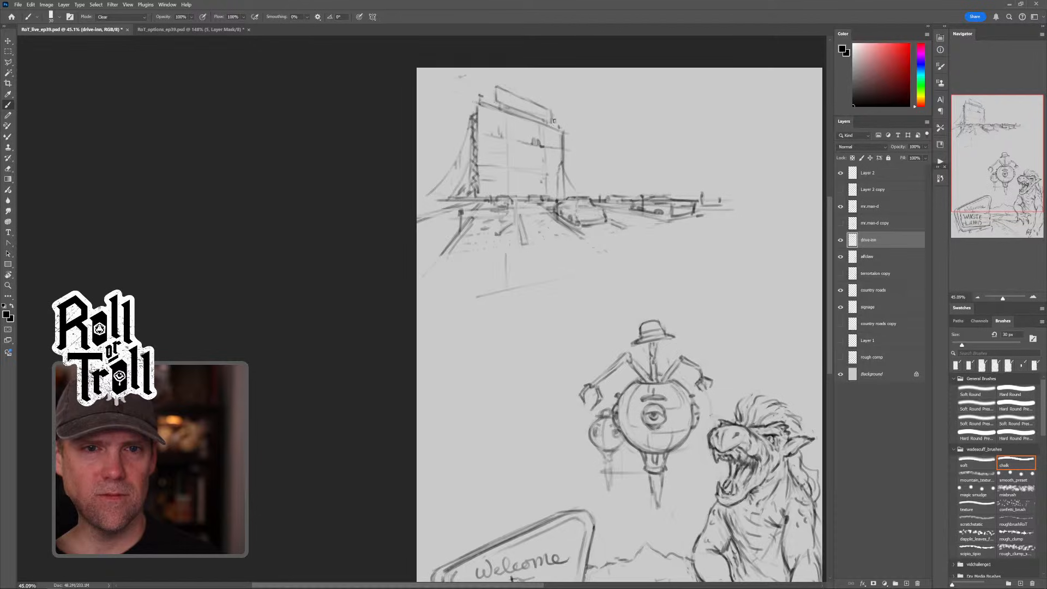
key("shift+alt+n")
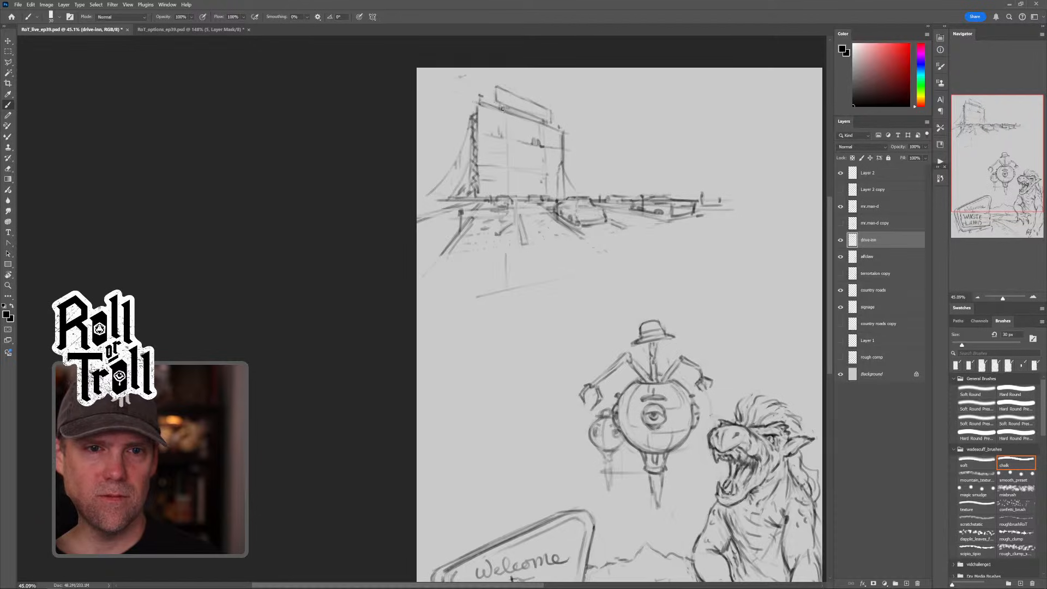
key("shift+alt+r")
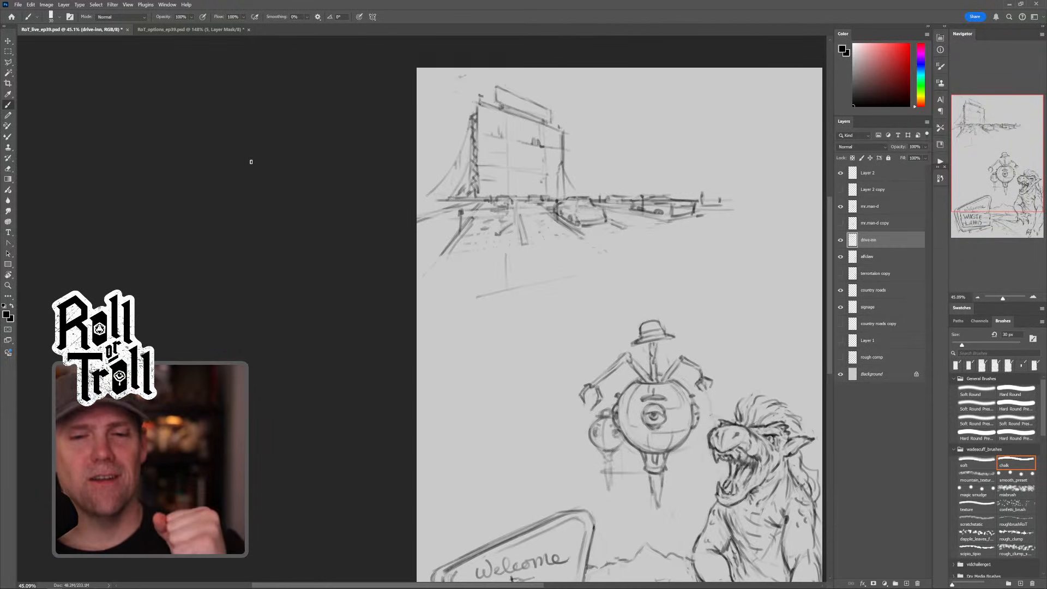
key("shift+alt+r")
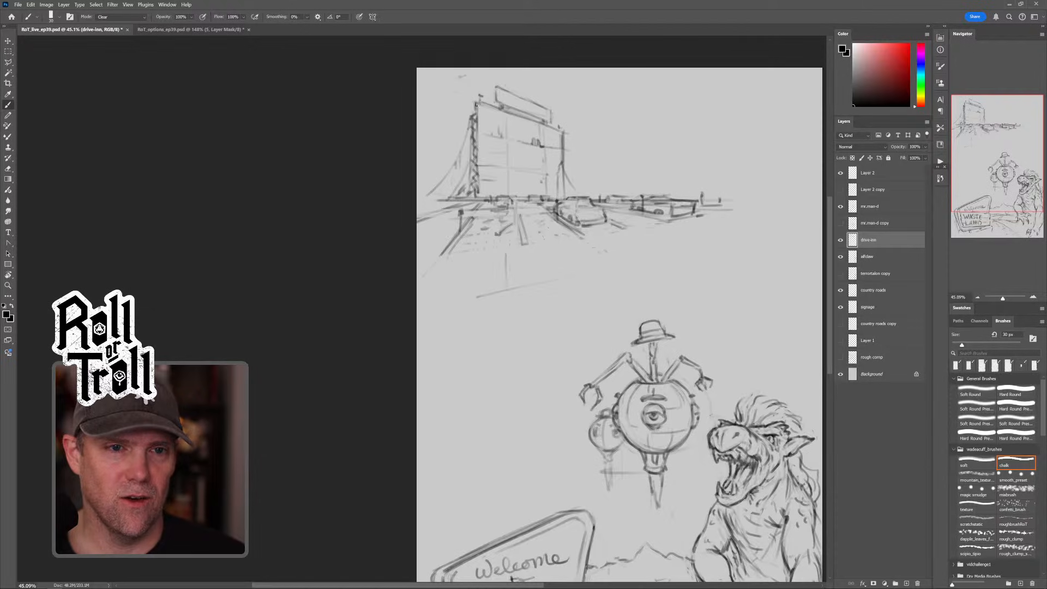
key("shift+alt+r")
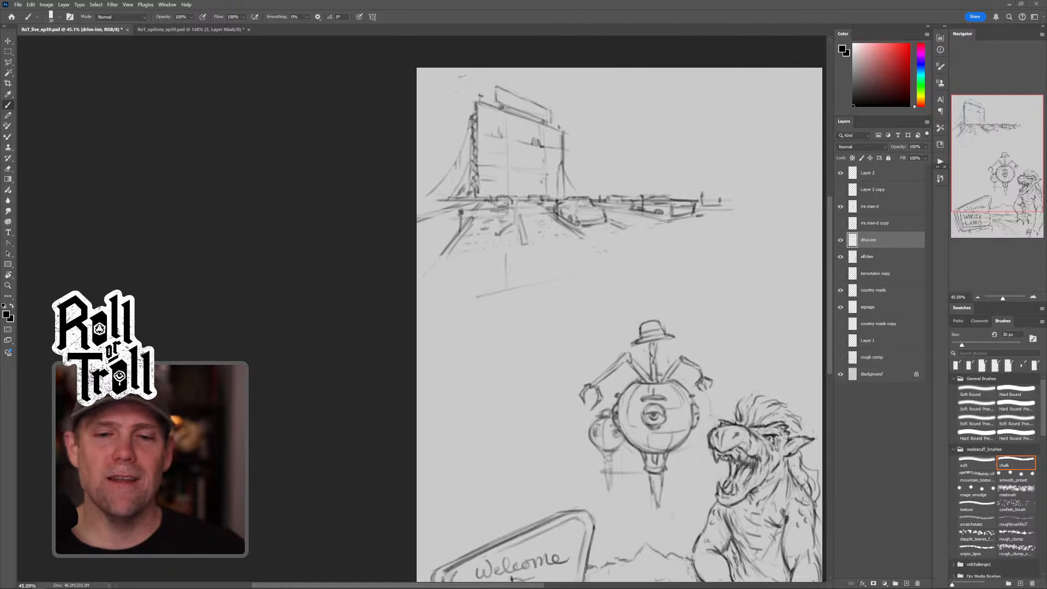
Step: Erase the stray horizontal and vertical guide lines in the empty area below the drive-in parking lot
key("z")
mouse_move(707, 282)
left_mouse_down()
mouse_move(680, 284)
mouse_move(687, 255)
mouse_move(658, 257)
left_mouse_up()
key("b")
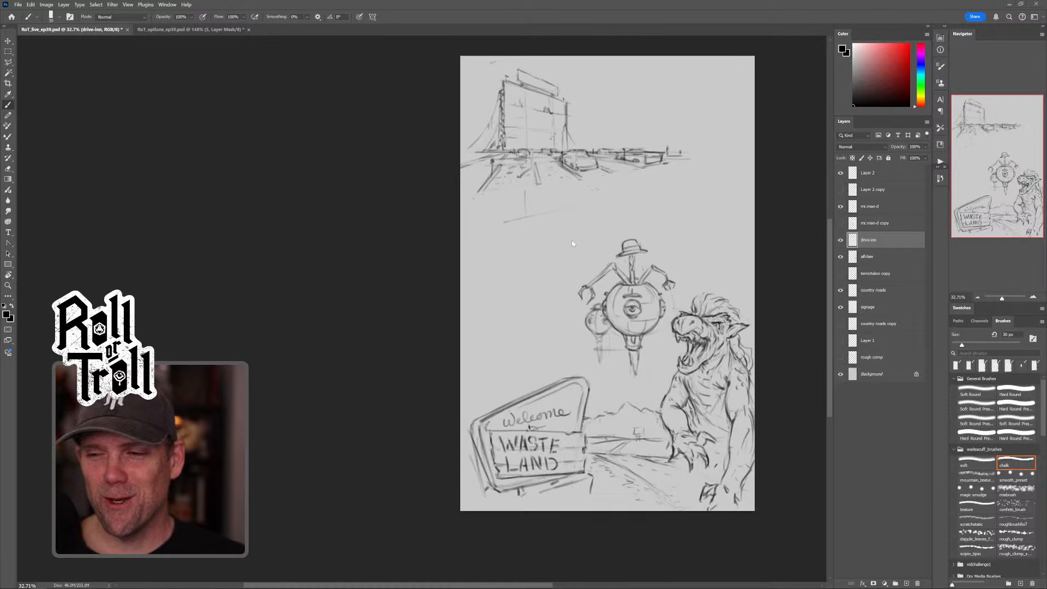
key("alt+shift+r")
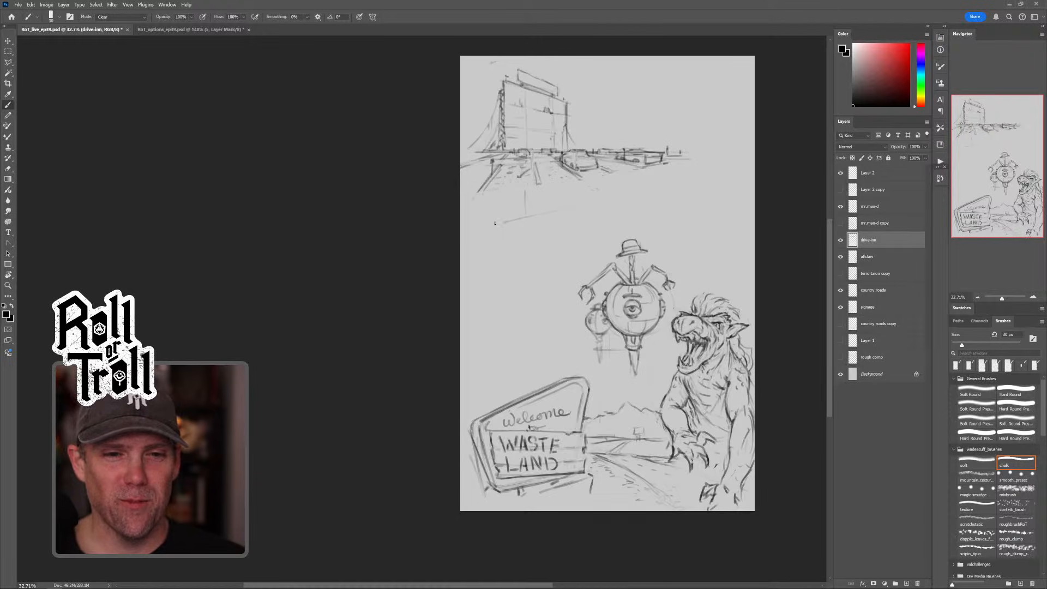
left_click_drag(552, 212, 526, 216)
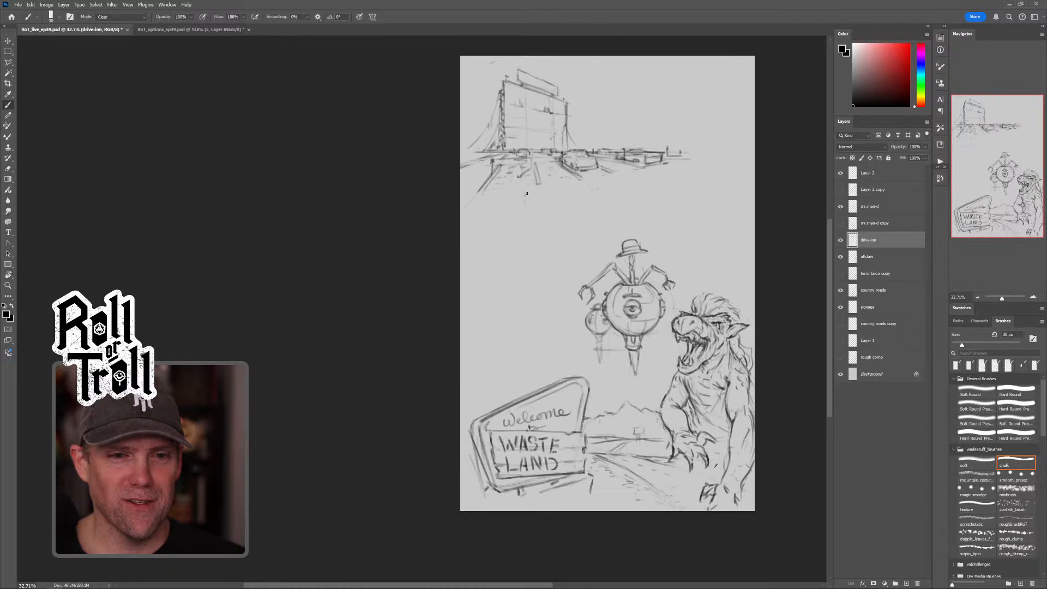
key("alt+shift+n")
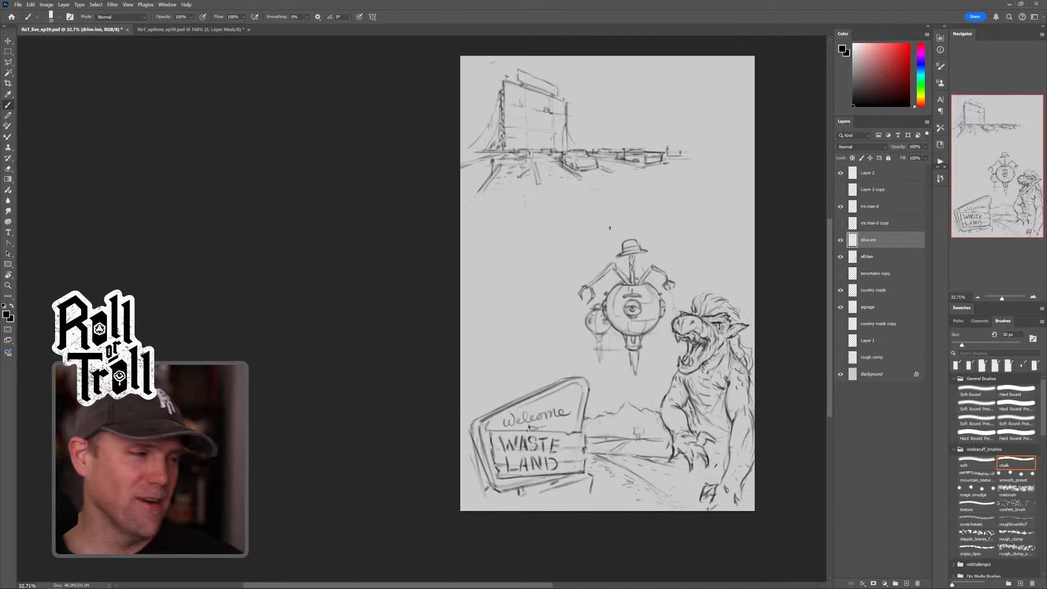
Step: Compare the sketch with the rough comp layer and review the circled theme choices in RoT_options_ep39.psd
left_click(841, 358)
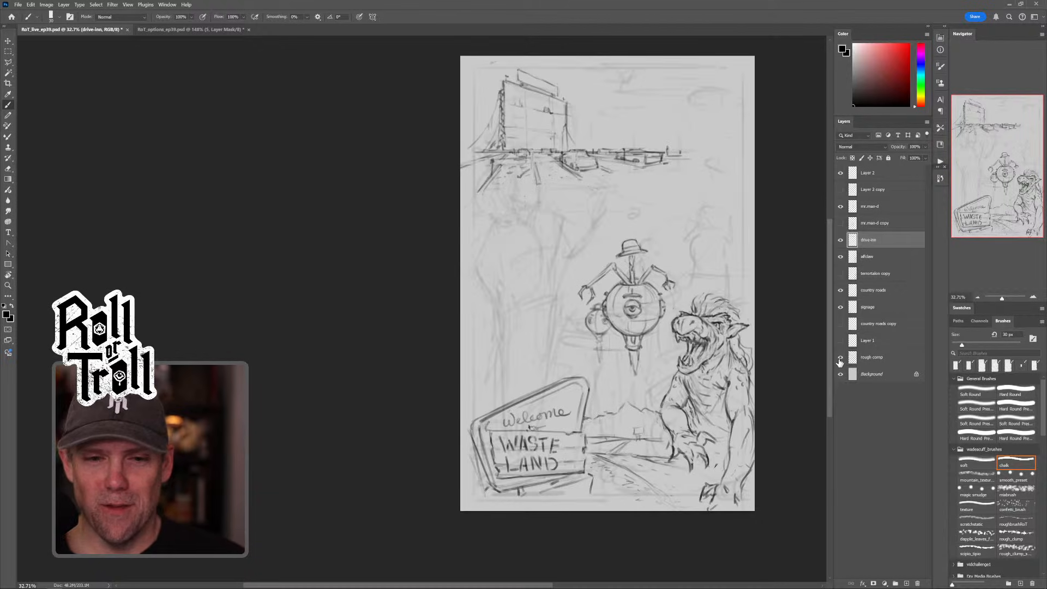
left_click(841, 358)
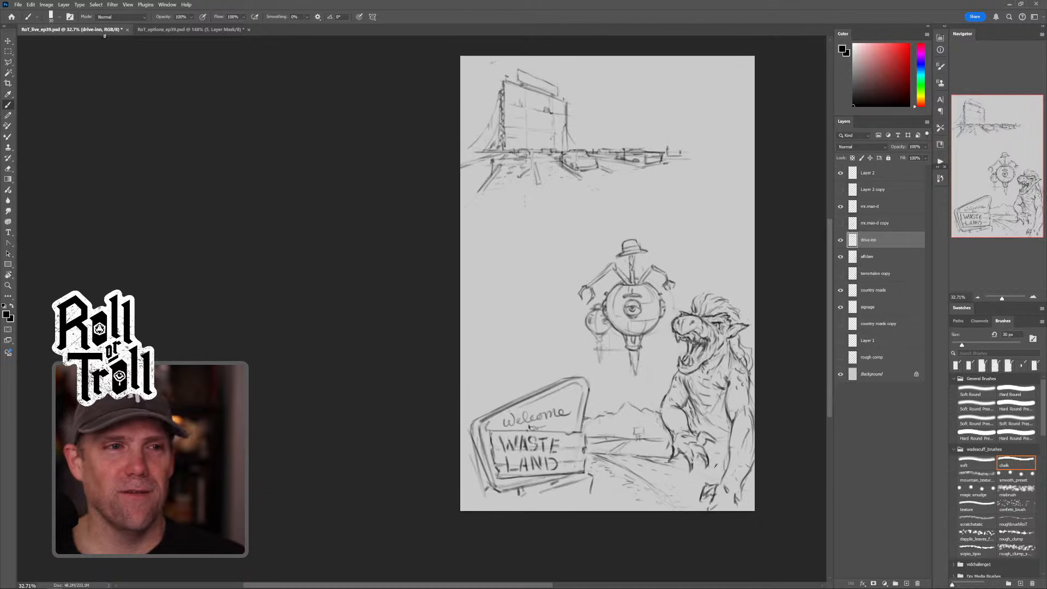
left_click(165, 29)
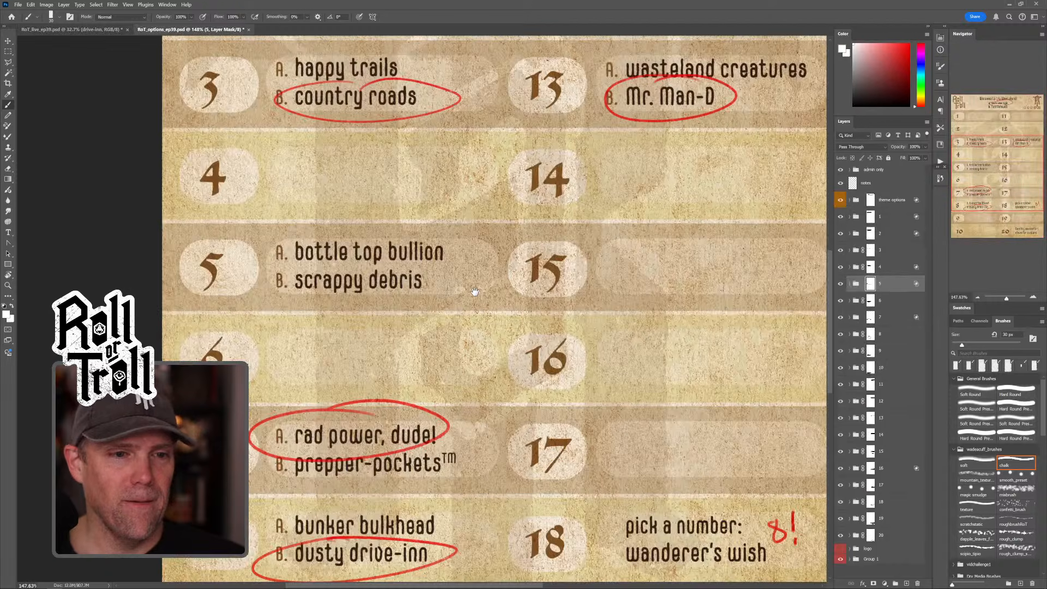
left_click_drag(474, 292, 483, 258)
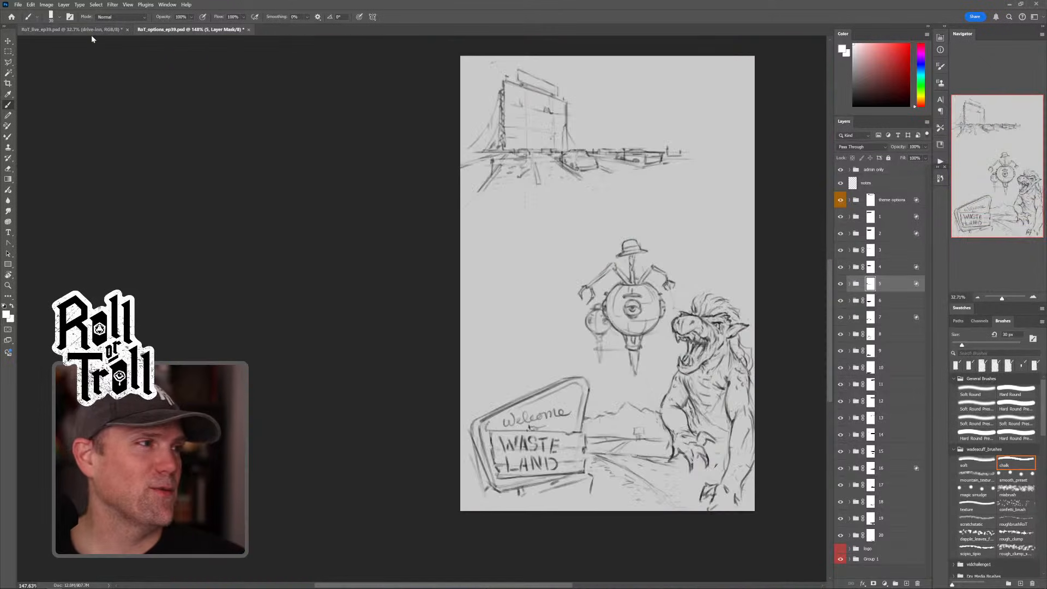
left_click(76, 30)
Step: Try a slanted line in the empty sky beside the drive-in screen in RoT_live_ep39.psd
left_click_drag(620, 395, 620, 292)
key("z")
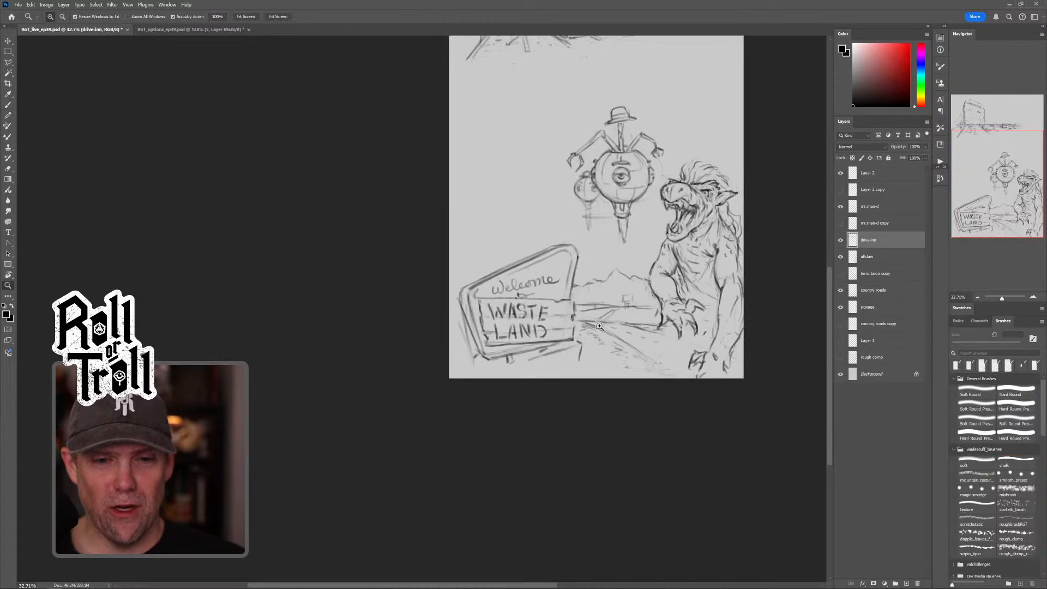
left_click_drag(605, 324, 617, 329)
key("b")
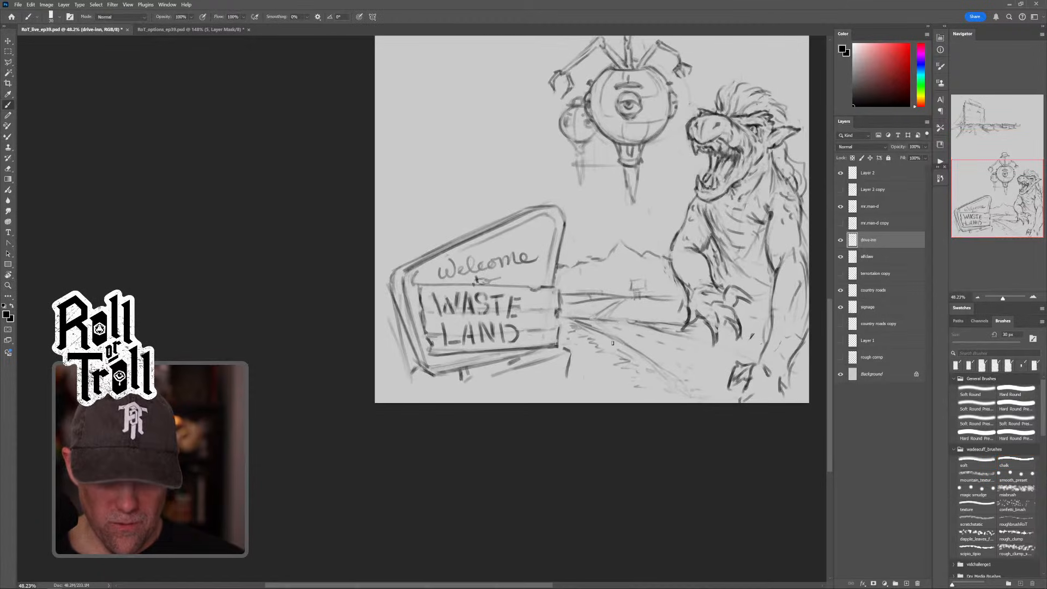
mouse_move(636, 94)
left_mouse_down()
mouse_move(605, 183)
mouse_move(608, 251)
left_mouse_up()
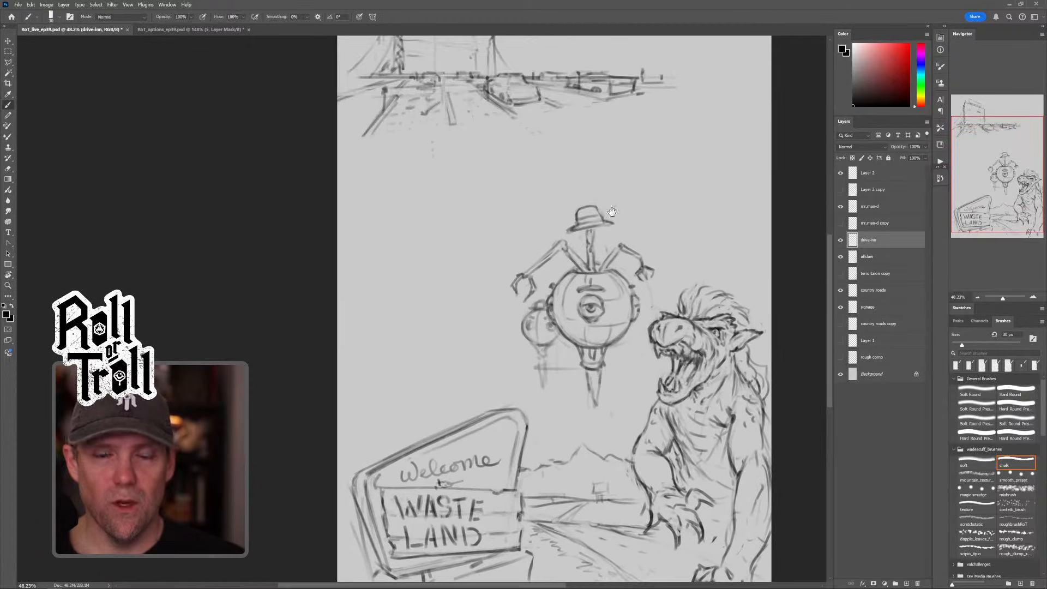
left_click_drag(708, 155, 688, 193)
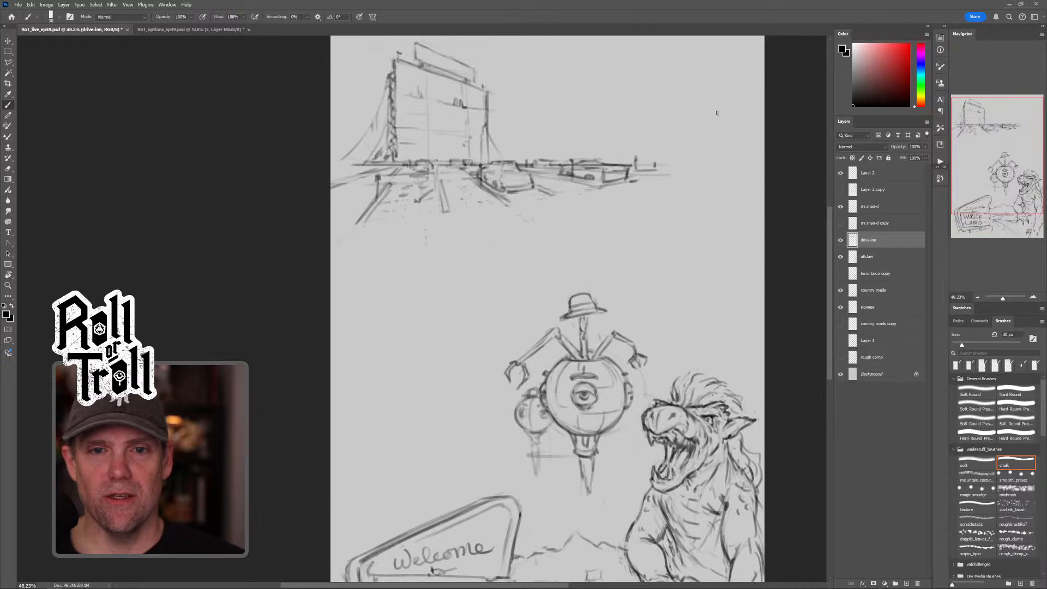
left_click_drag(667, 104, 756, 89)
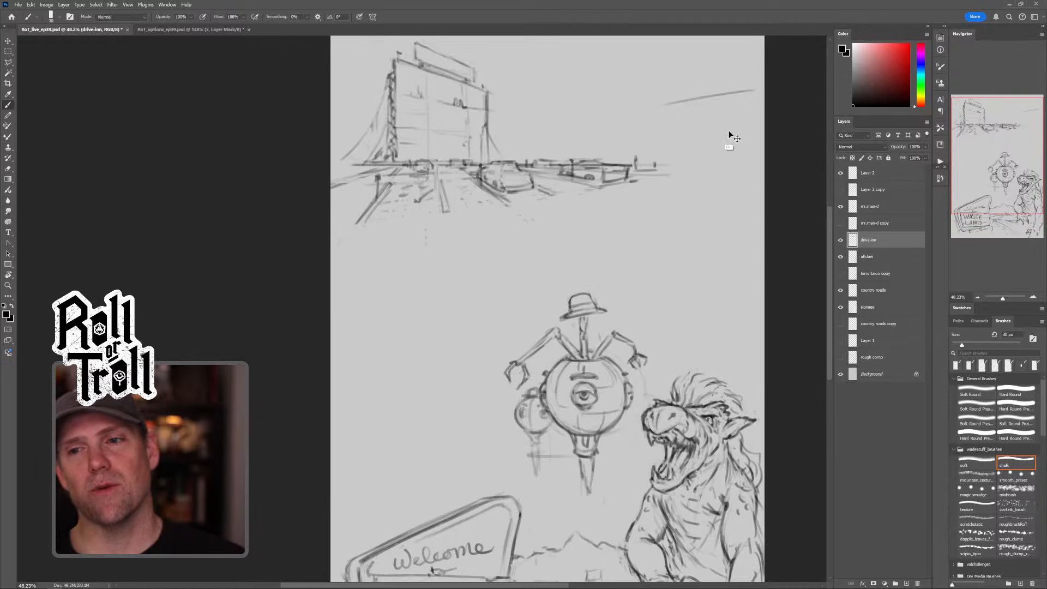
key("ctrl+z")
Step: Show the rough comp layer under the sketch and compare it with the drive-in drawing hidden and shown
key("z")
left_click_drag(653, 224, 628, 239)
left_click_drag(645, 200, 623, 214)
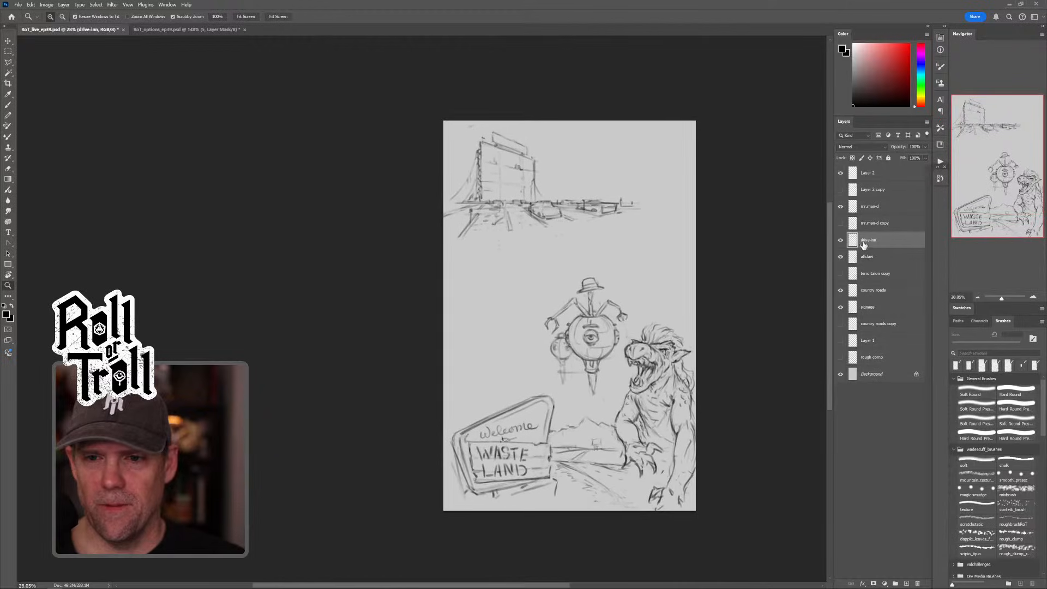
left_click(840, 358)
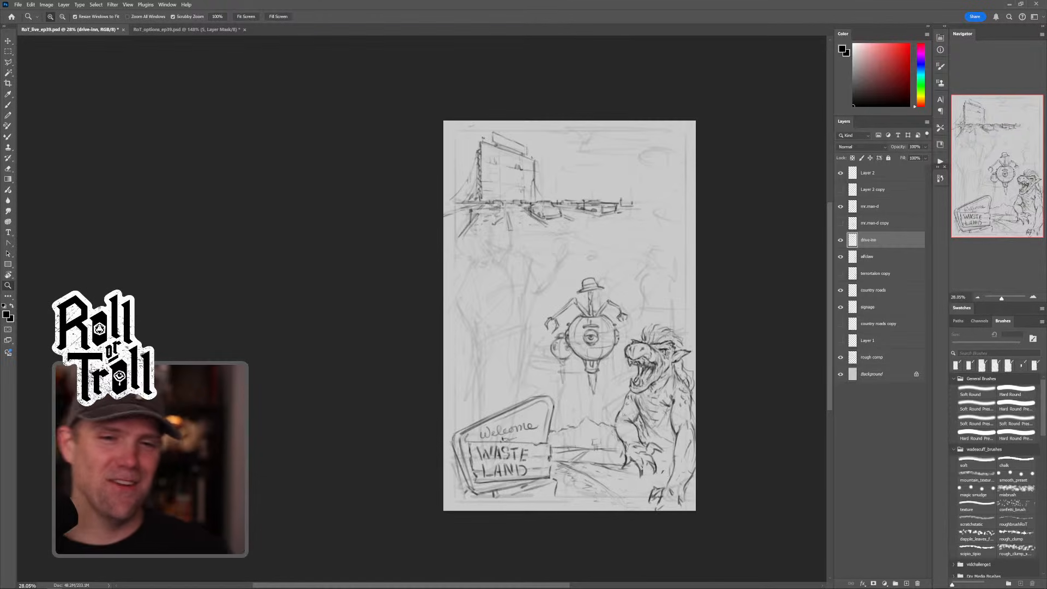
left_click(633, 218)
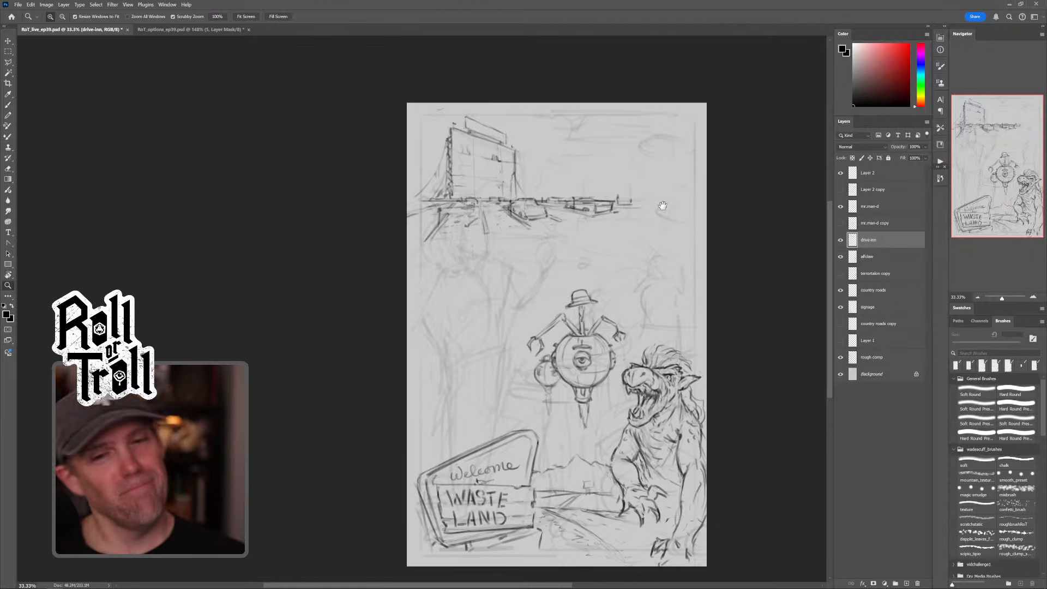
left_click_drag(661, 208, 658, 217)
key("b")
key("b")
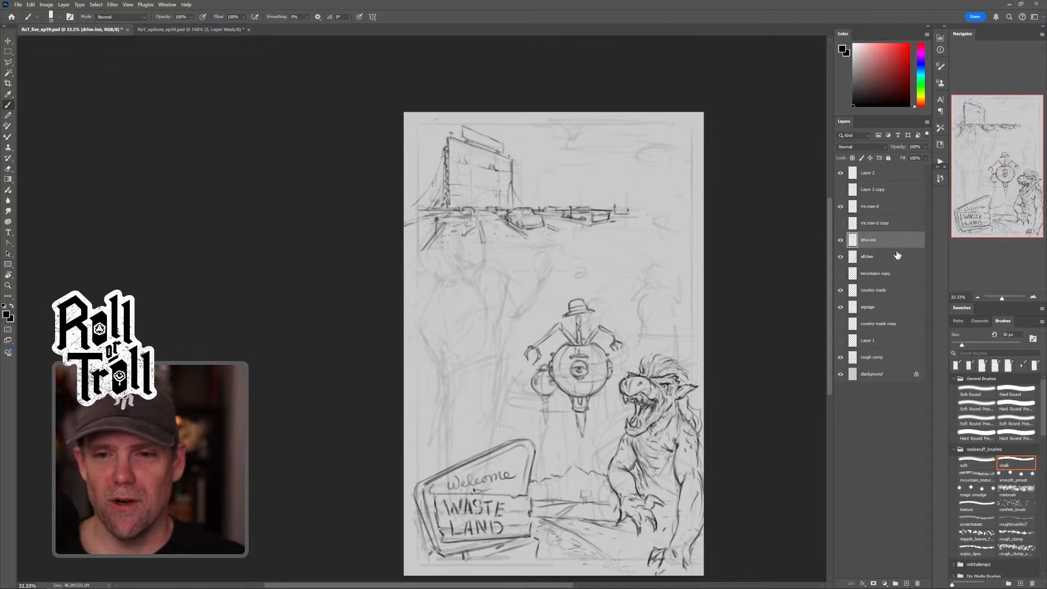
left_click(840, 240)
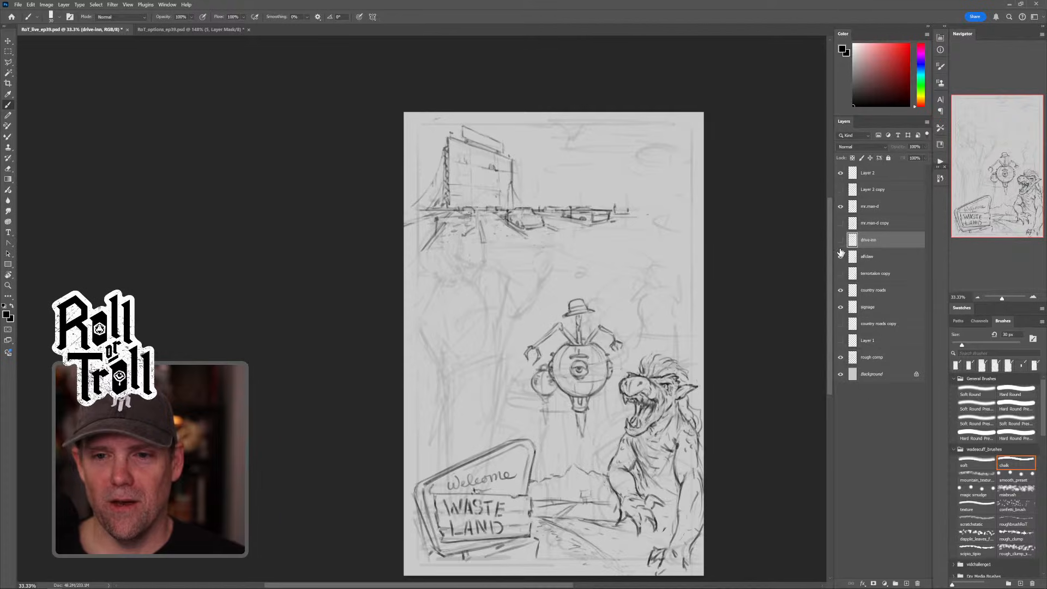
left_click(841, 240)
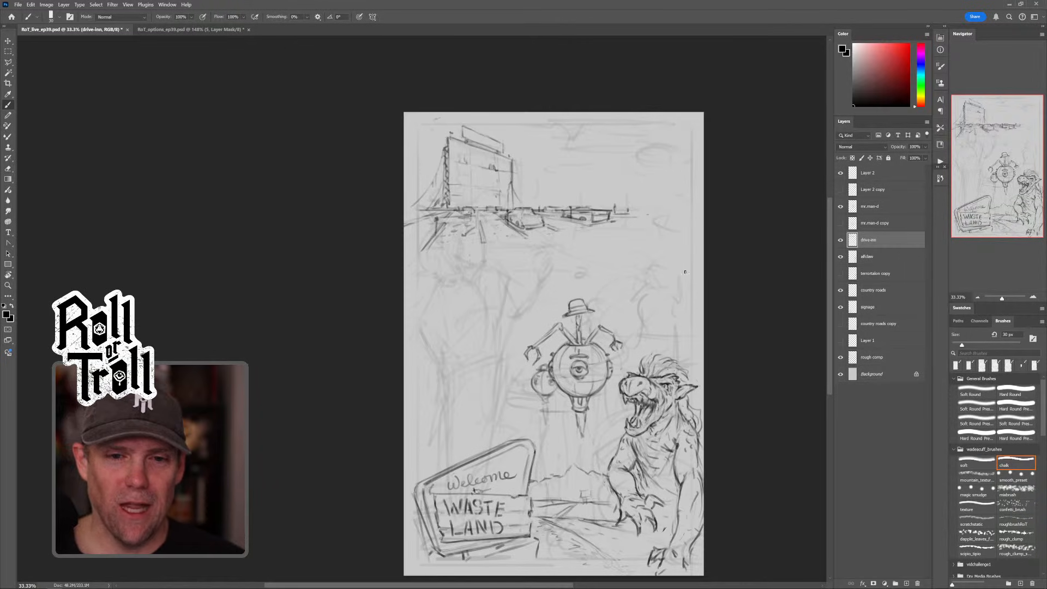
Step: Try horizontal guide lines above the hatted robot and in the sky beside the drive-in screen
left_click_drag(685, 272, 531, 276)
key("ctrl+z")
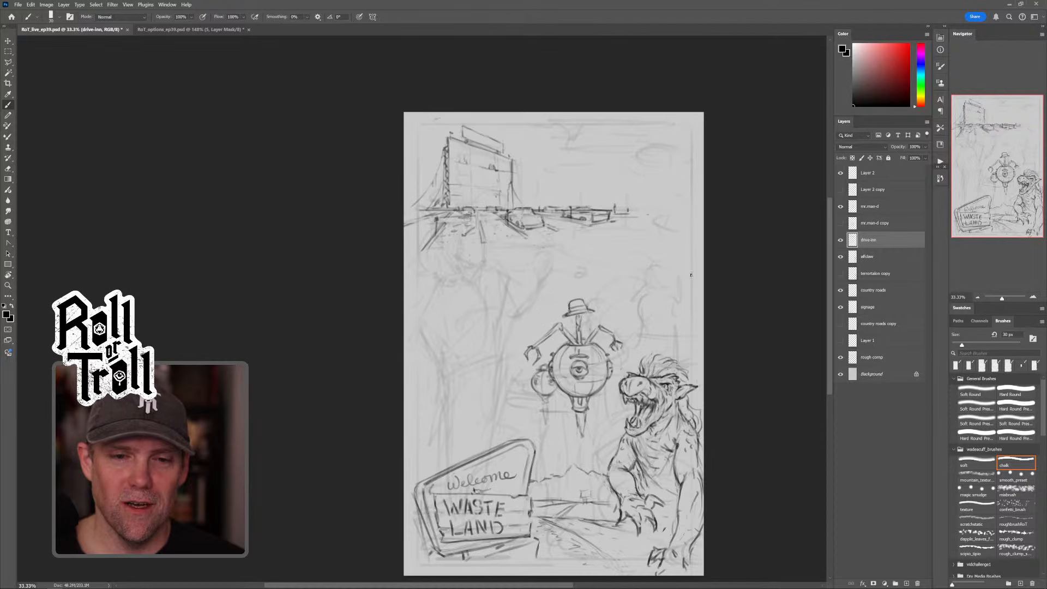
left_click_drag(702, 271, 510, 276)
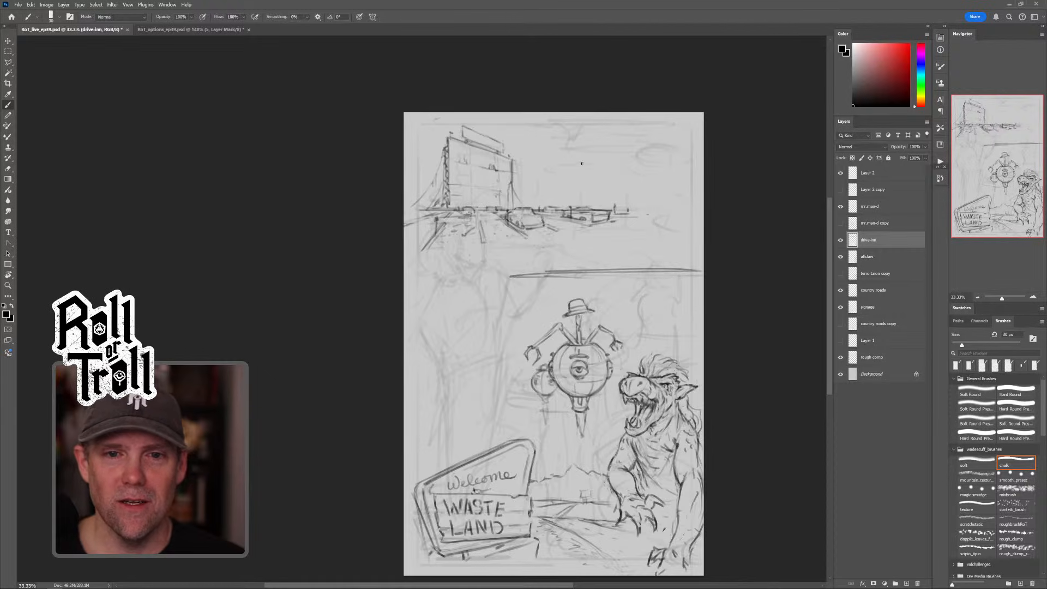
left_click_drag(574, 160, 703, 160)
left_click_drag(702, 161, 564, 156)
key("ctrl+z")
key("ctrl+z")
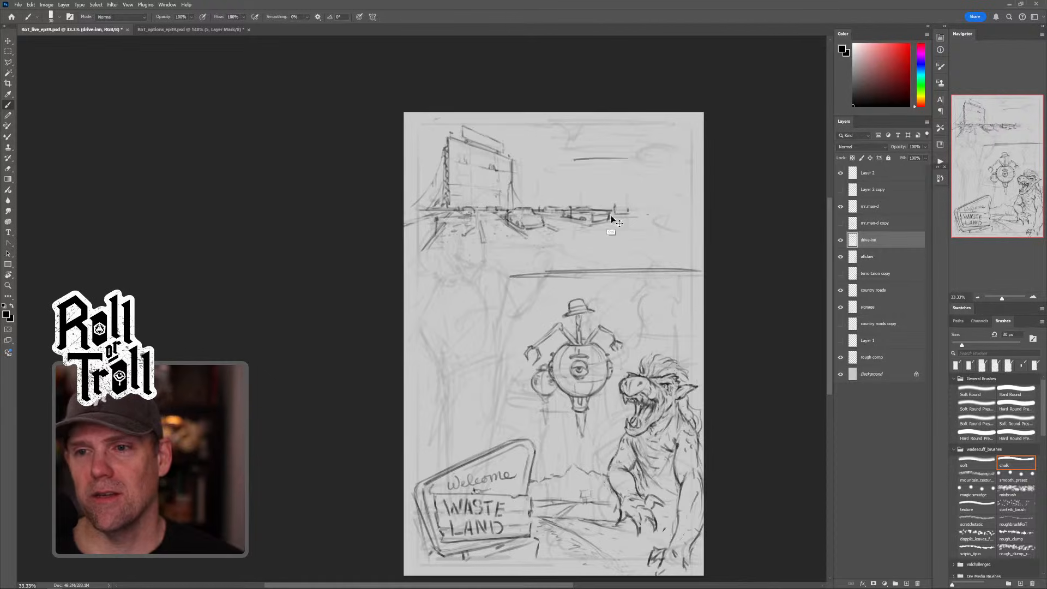
key("ctrl+comma")
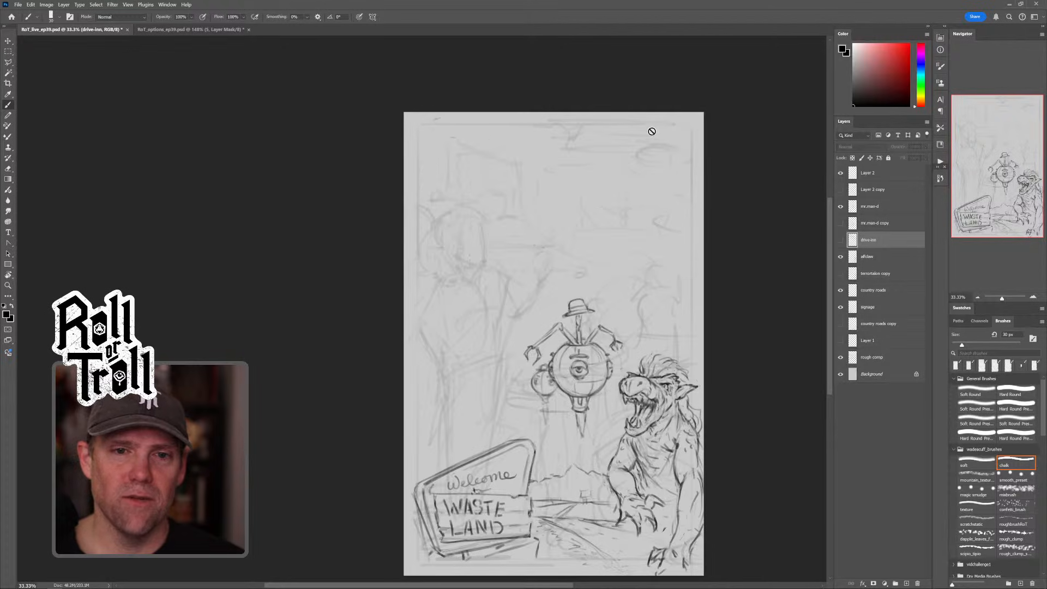
left_click(651, 130)
left_click(550, 221)
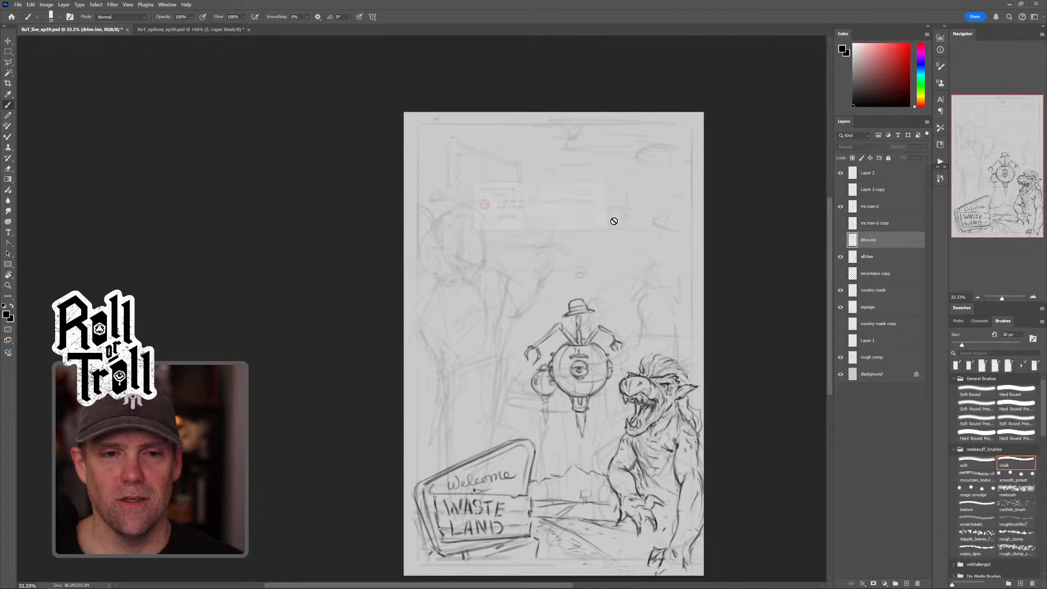
key("ctrl+comma")
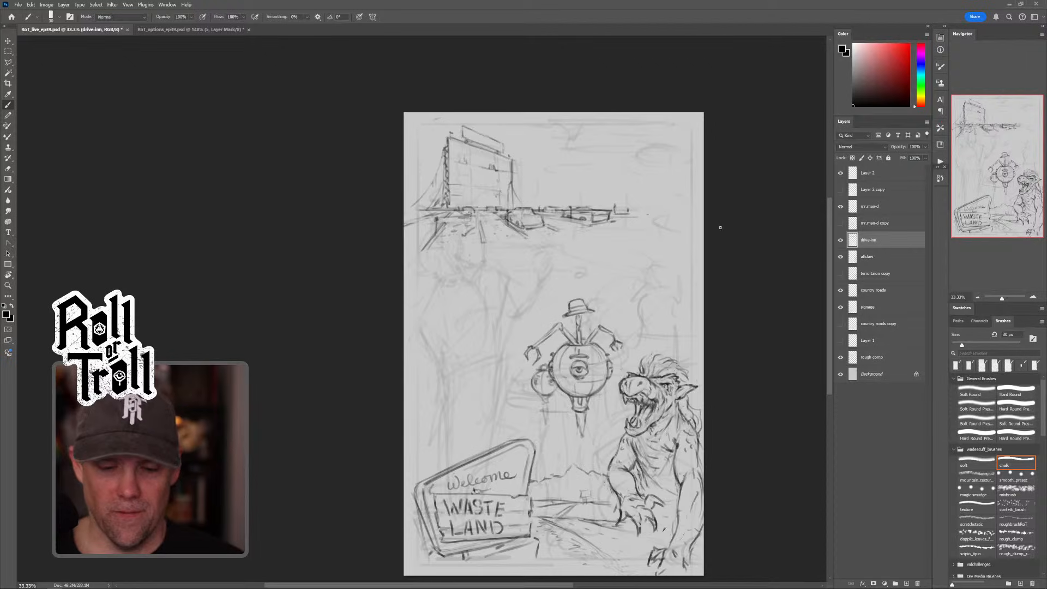
Step: Place Layer 2 with the small robot directly below the mr.man-d layer and shift both robots slightly lower on the page
mouse_move(643, 196)
left_mouse_down()
mouse_move(645, 182)
mouse_move(648, 194)
left_mouse_up()
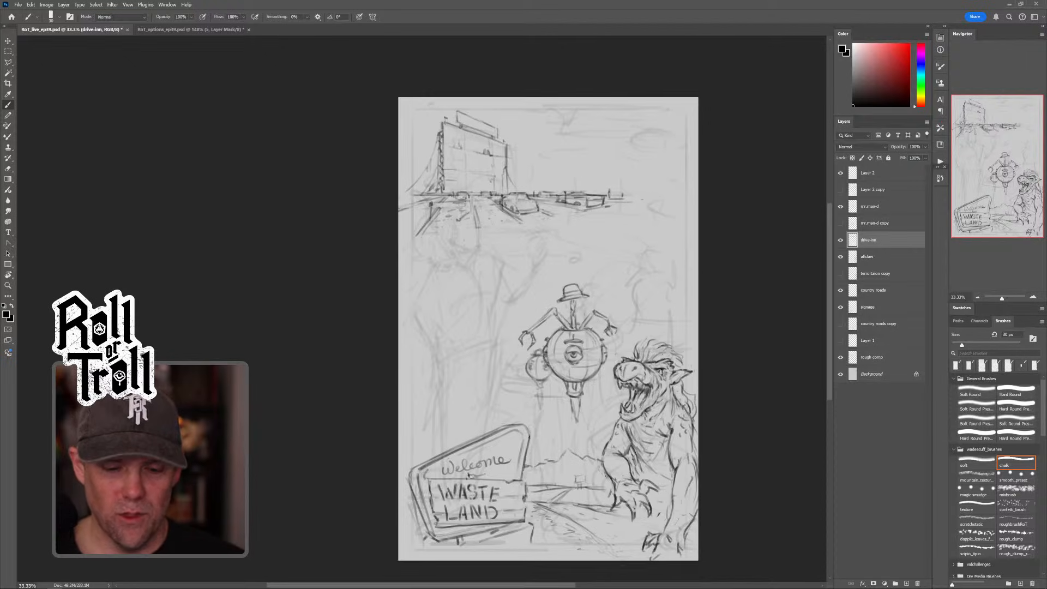
key("v")
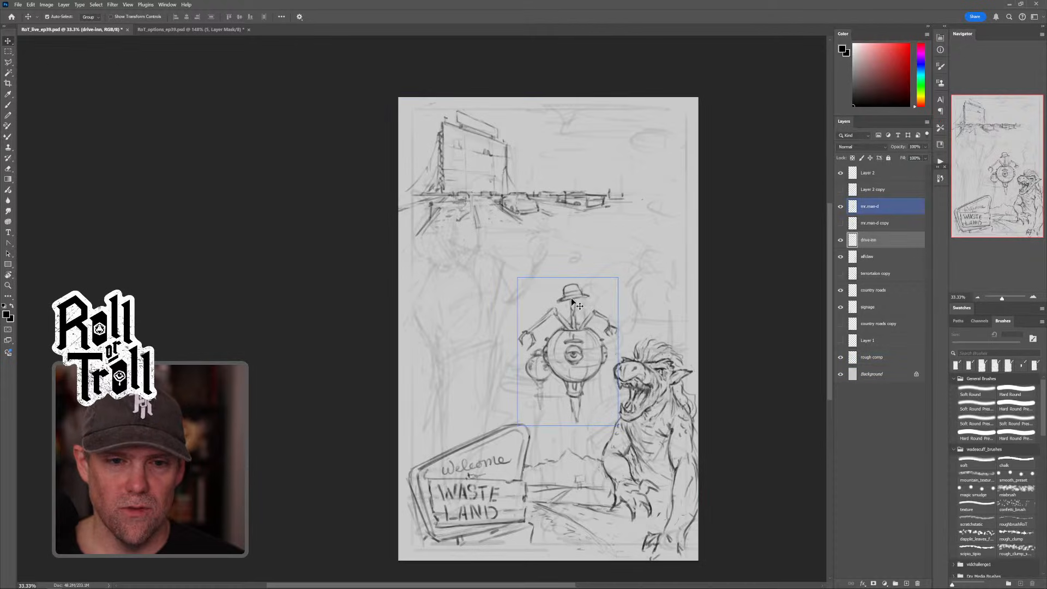
left_click_drag(571, 298, 572, 296)
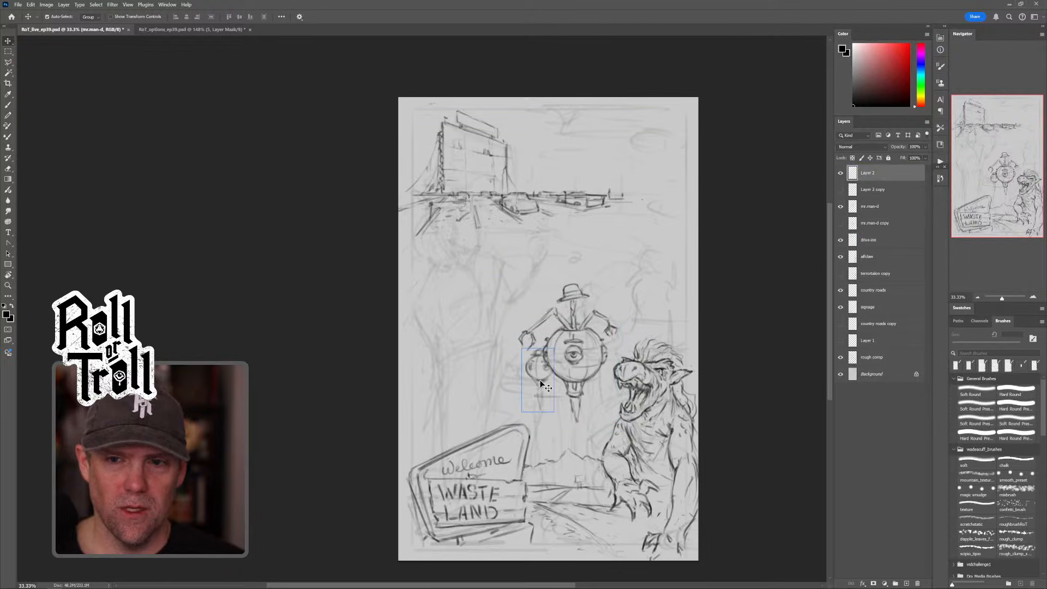
left_click(539, 380)
left_click_drag(889, 174, 886, 211)
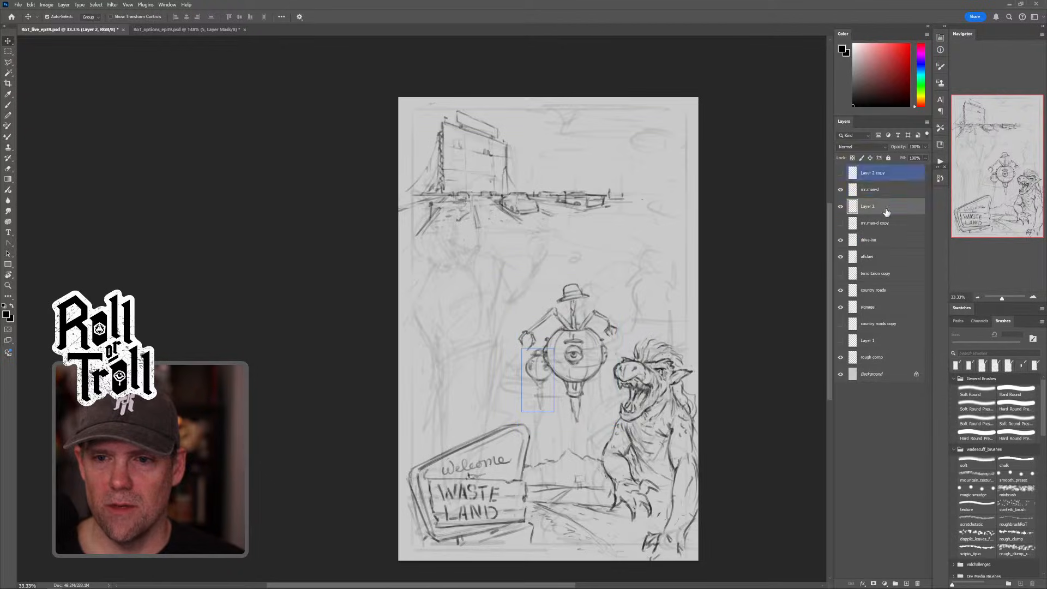
left_click(883, 192, "shift")
left_click_drag(576, 353, 572, 370)
Step: Scale the drive-in layer down to about 91% and nudge it slightly toward the left edge of the page
left_click_drag(644, 238, 648, 278)
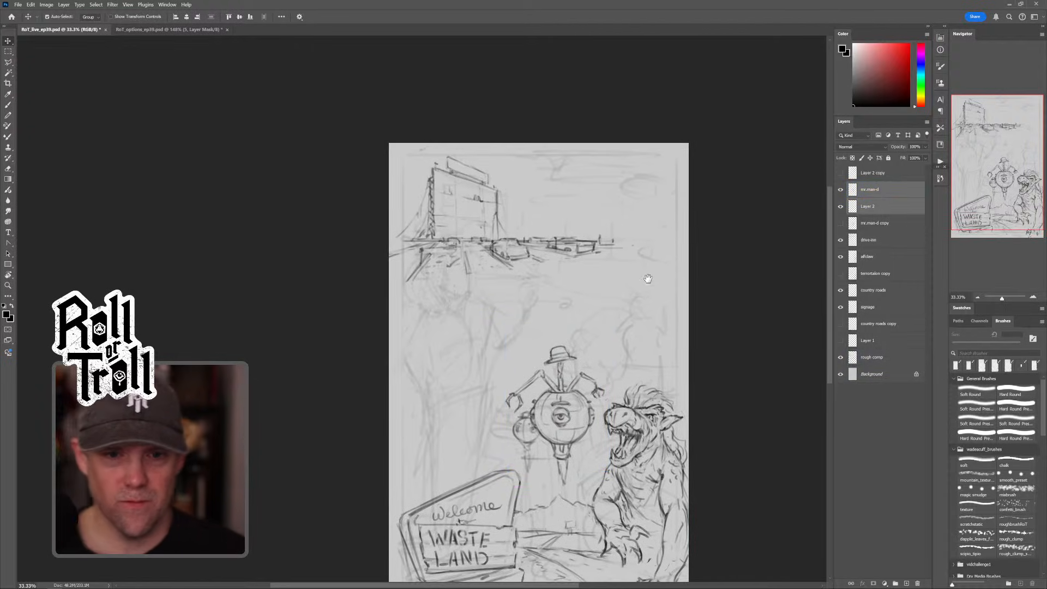
left_click(584, 242)
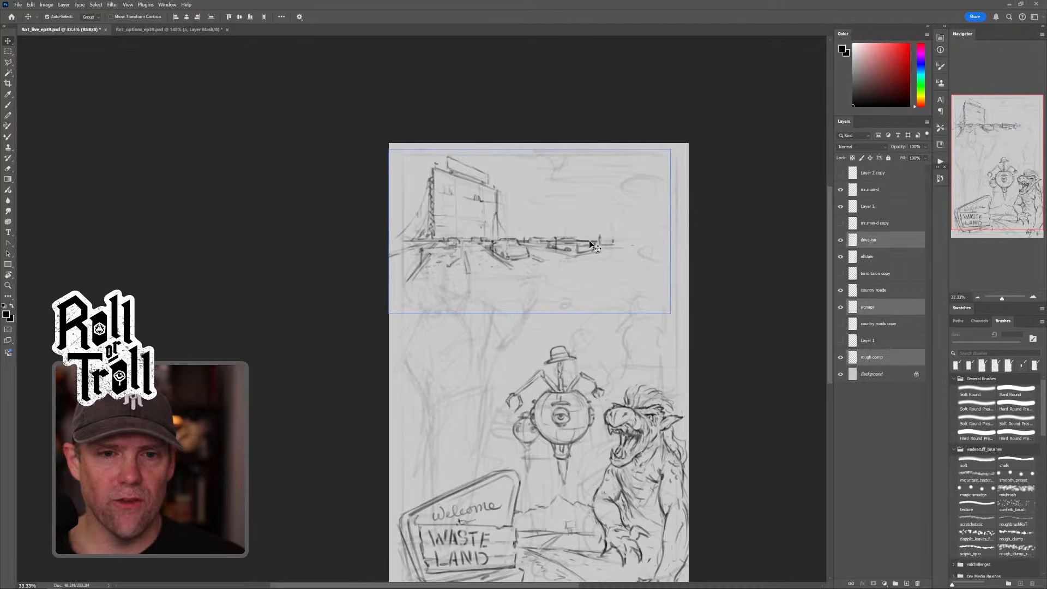
key("ctrl+t")
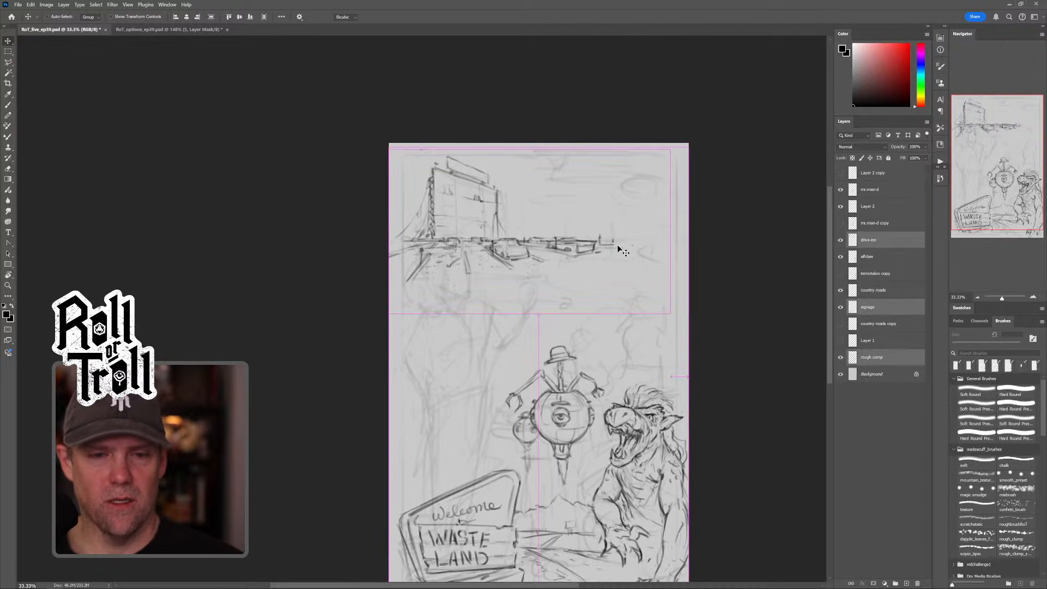
left_click(878, 240)
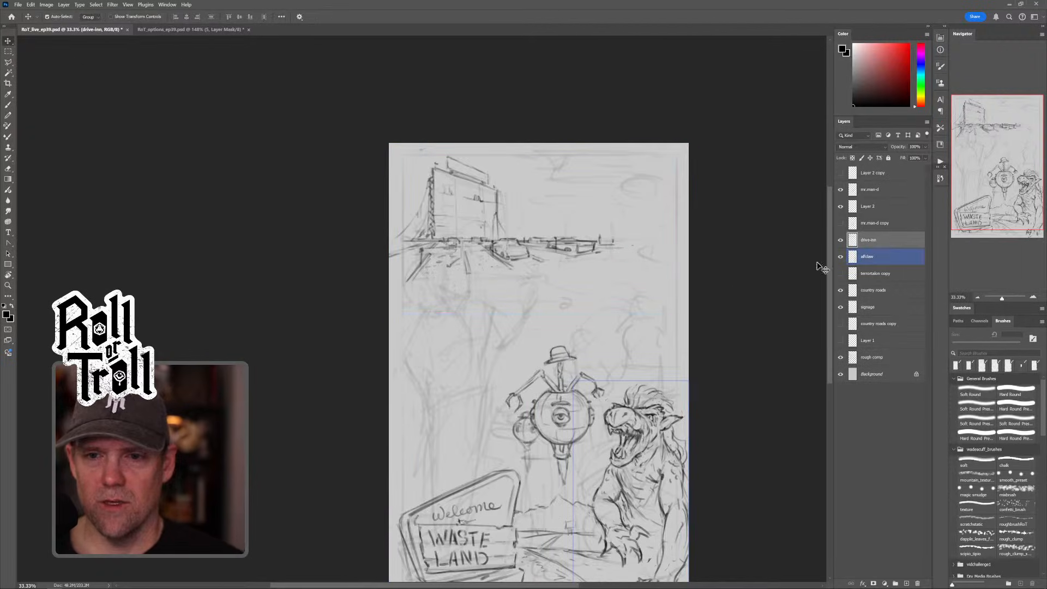
key("ctrl+t")
left_click_drag(671, 307, 642, 303)
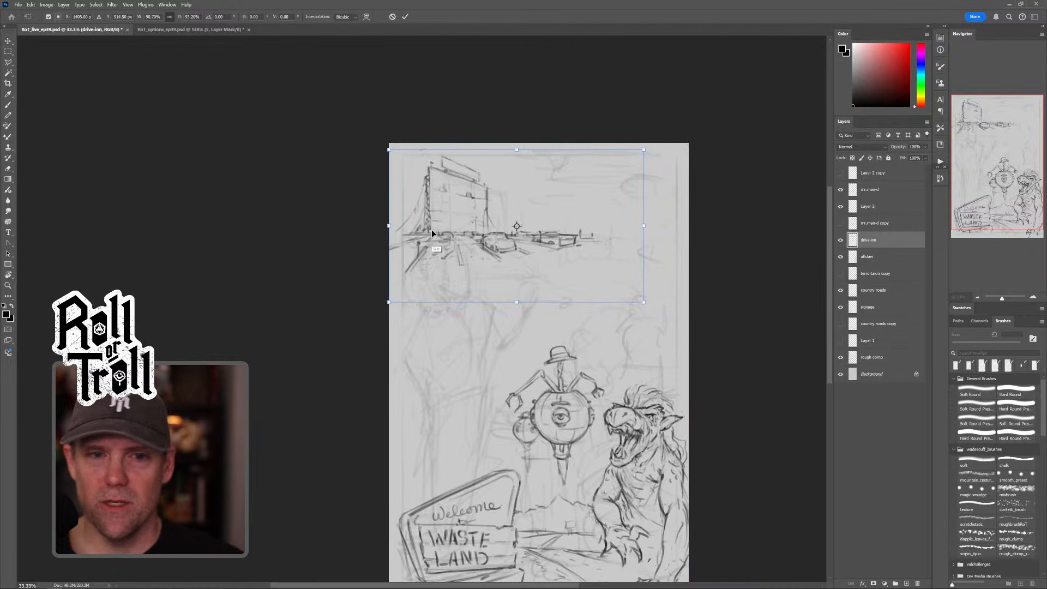
left_click_drag(485, 235, 475, 233)
key("Return")
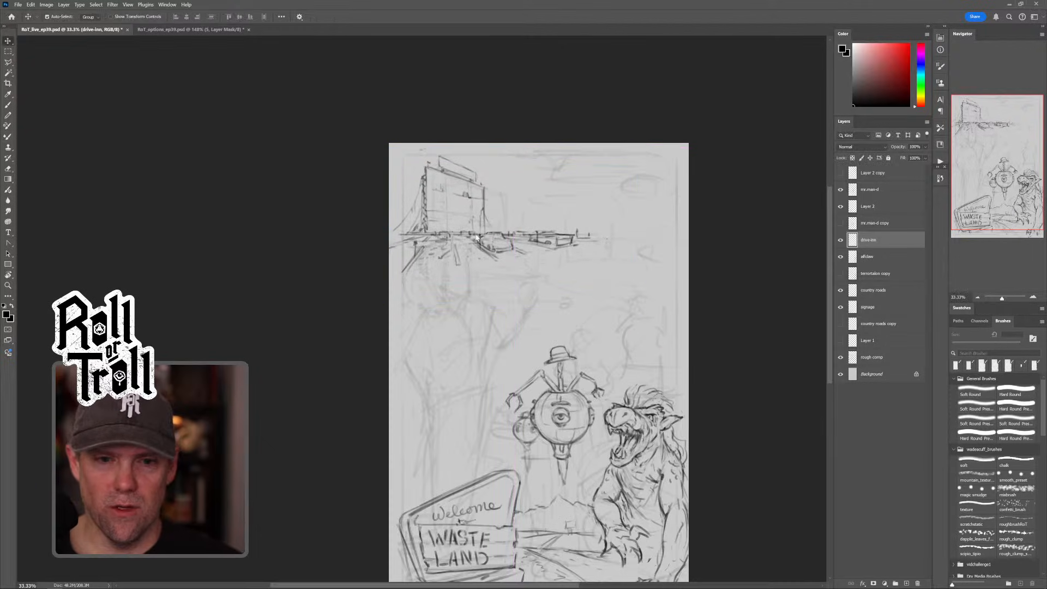
Step: Check the circled choices for options 7 and 8 in RoT_options_ep39.psd and return to the sketch file
key("b")
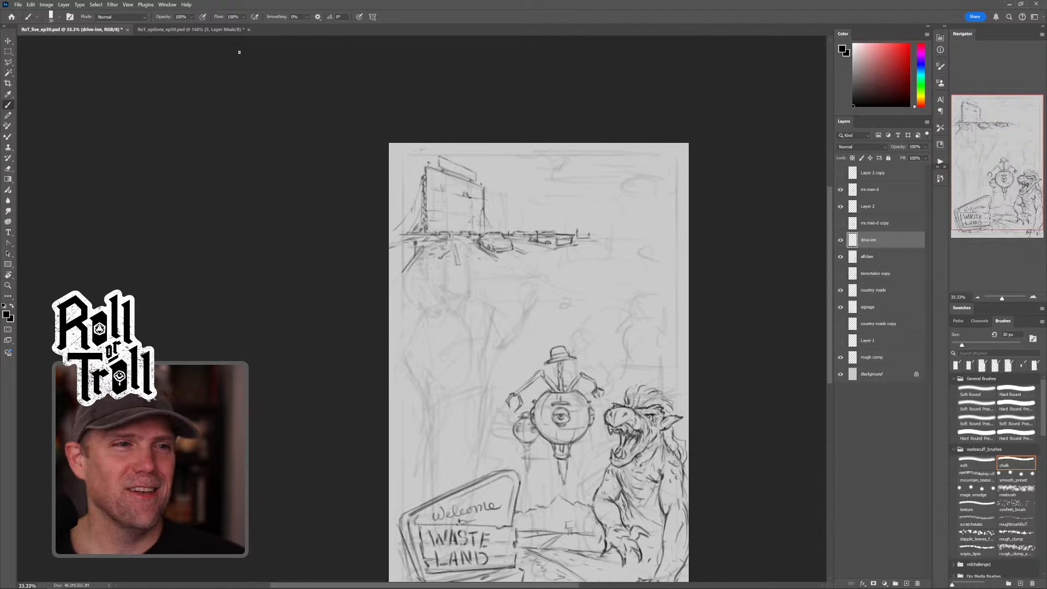
left_click(175, 30)
left_click_drag(483, 438, 483, 266)
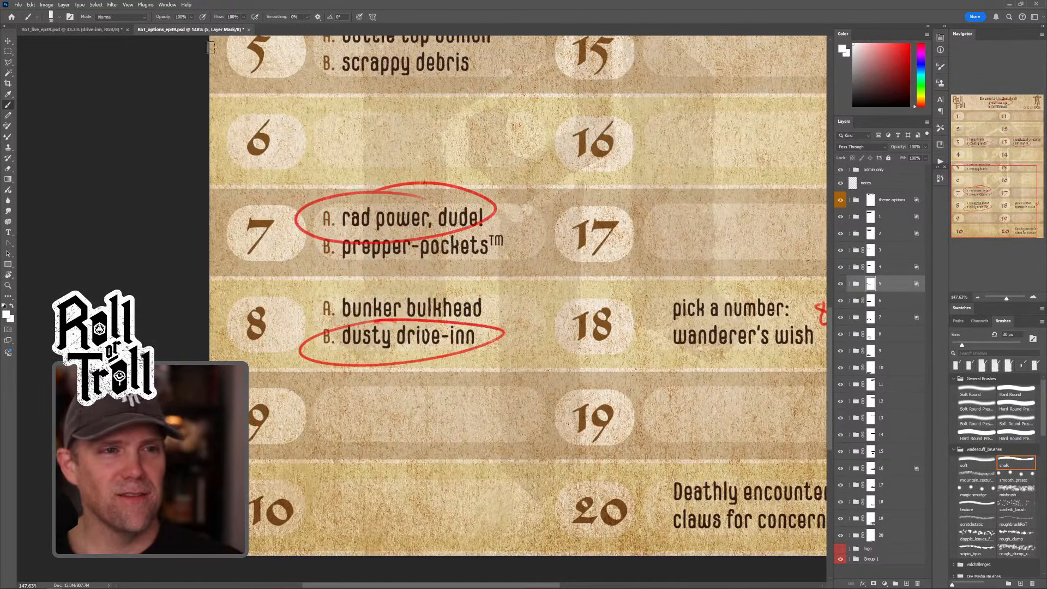
left_click(85, 30)
Step: Set the brush size to 30 px and try a flat ellipse above the robots
left_click_drag(577, 303, 555, 289)
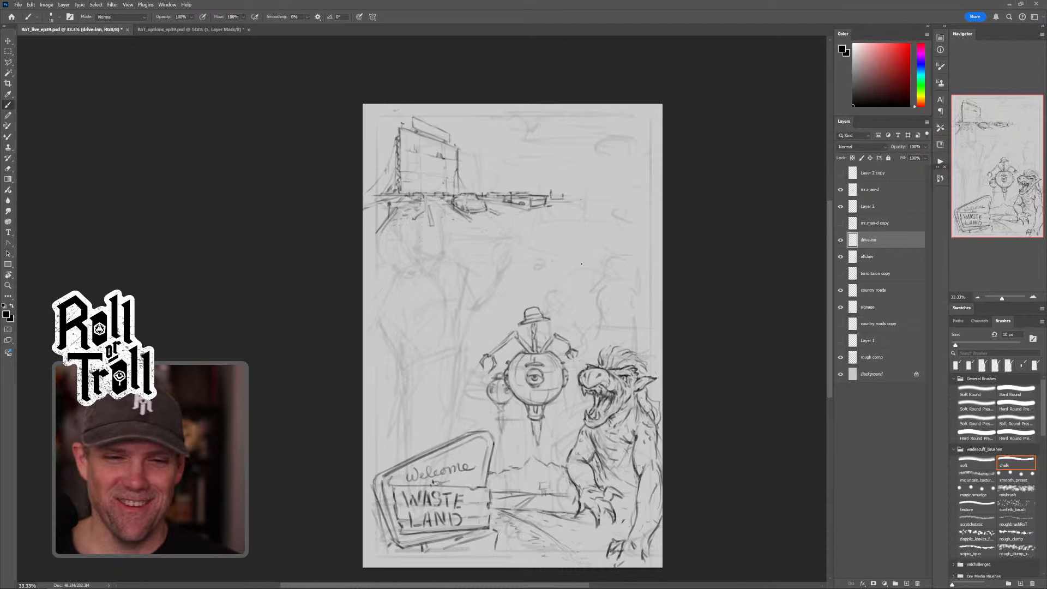
key("bracketright")
key("bracketright")
mouse_move(581, 264)
left_mouse_down()
mouse_move(567, 257)
mouse_move(611, 257)
left_mouse_up()
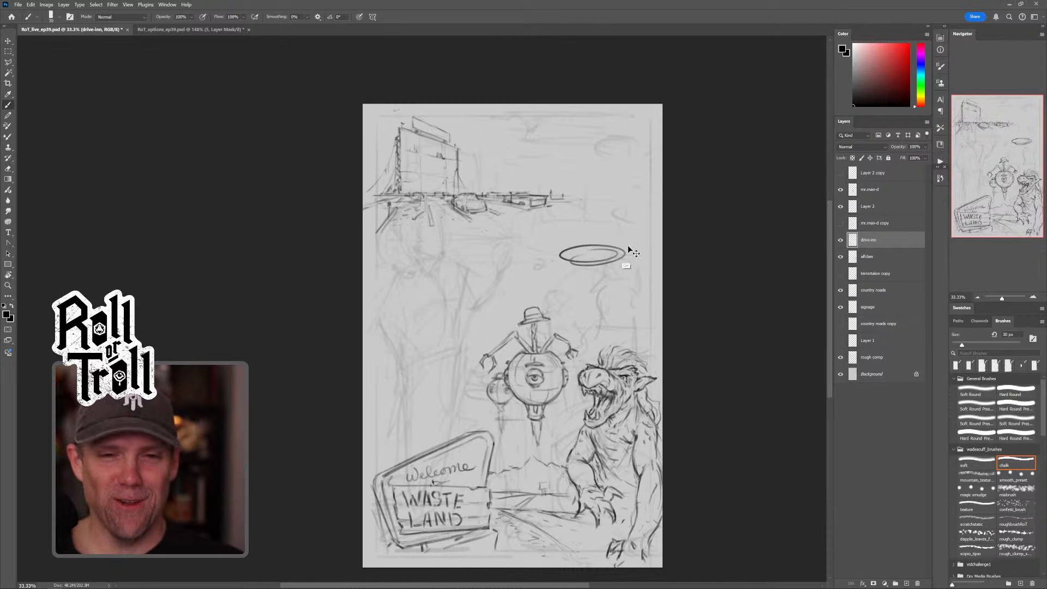
key("ctrl+z")
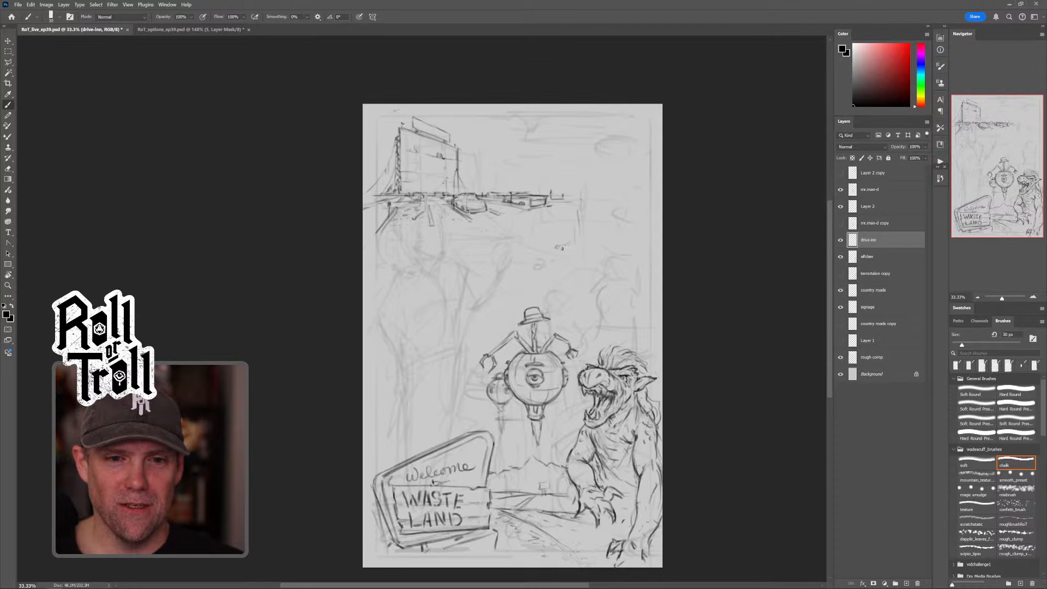
Step: Block in a stepped ledge above the robots with a vertical post line and a slanted line extending from its upper end
mouse_move(597, 255)
left_mouse_down()
mouse_move(546, 255)
mouse_move(627, 262)
mouse_move(535, 255)
mouse_move(534, 268)
left_mouse_up()
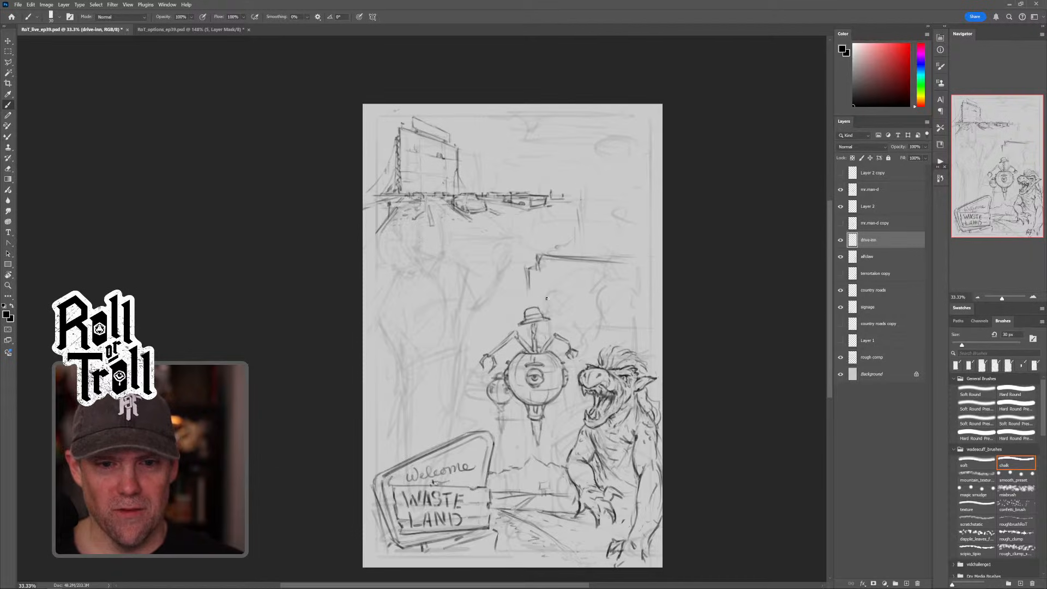
key("shift+alt+r")
mouse_move(545, 268)
left_mouse_down()
mouse_move(544, 221)
mouse_move(559, 211)
mouse_move(564, 181)
left_mouse_up()
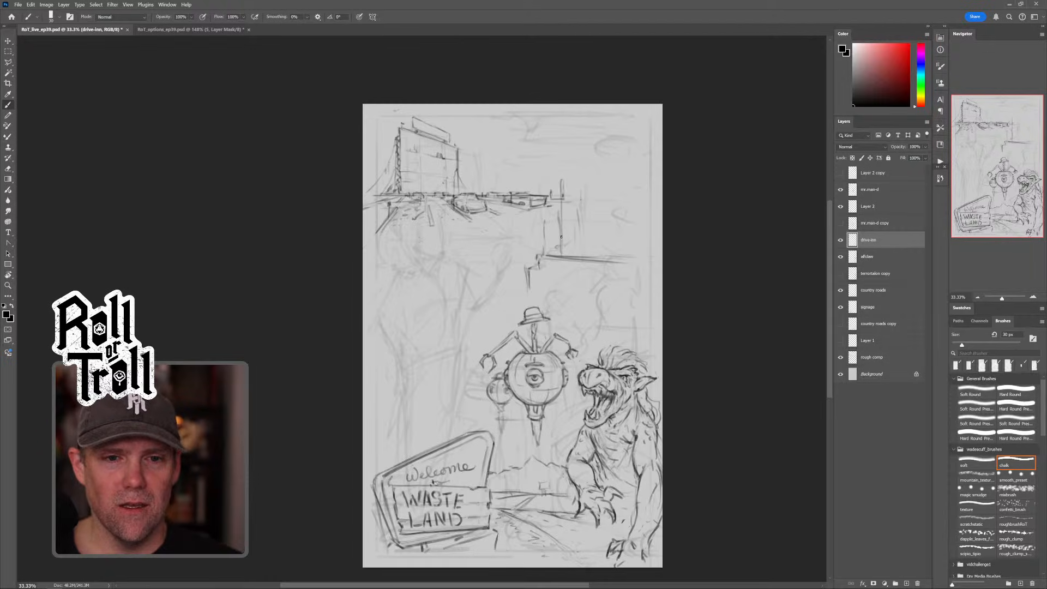
mouse_move(561, 250)
left_mouse_down()
mouse_move(564, 200)
mouse_move(624, 169)
left_mouse_up()
key("alt+shift+r")
left_click_drag(560, 212, 558, 236)
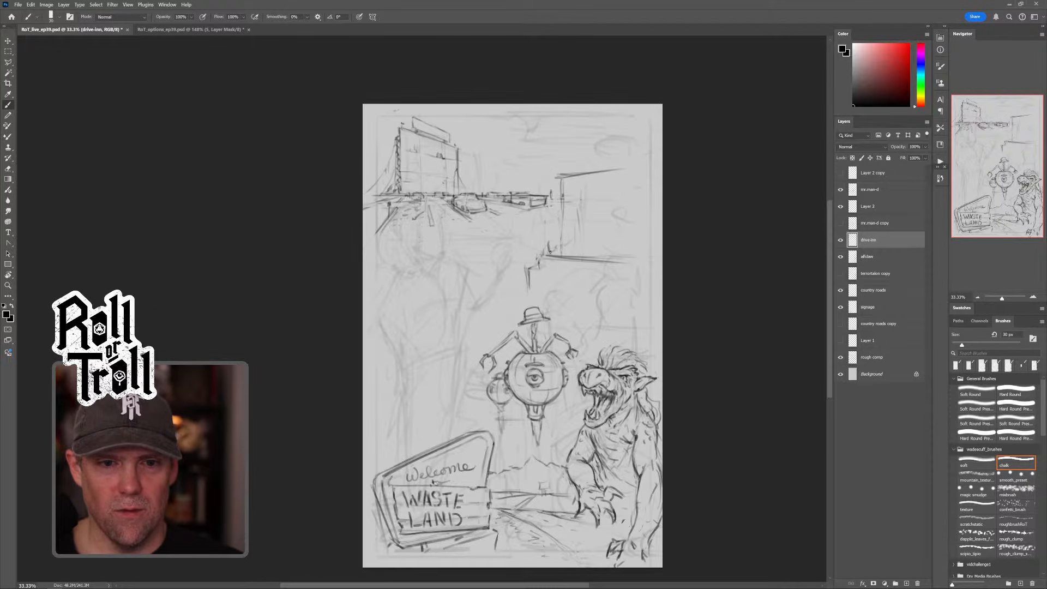
Step: Erase stray guide strokes around the low box outline on the ledge with the brush reduced to 35 px
key("ctrl+space")
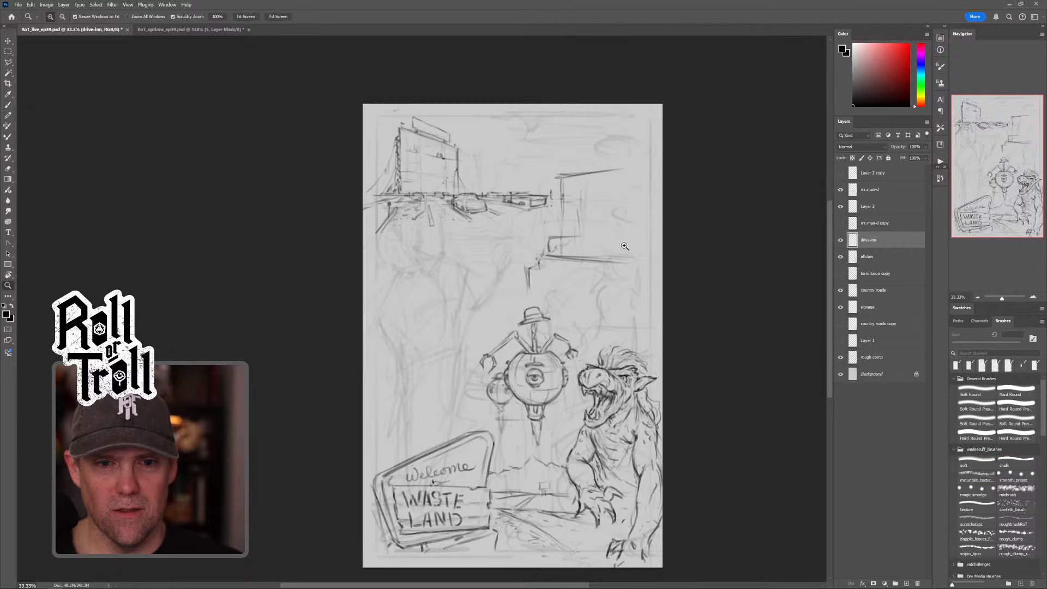
left_click_drag(612, 247, 681, 244)
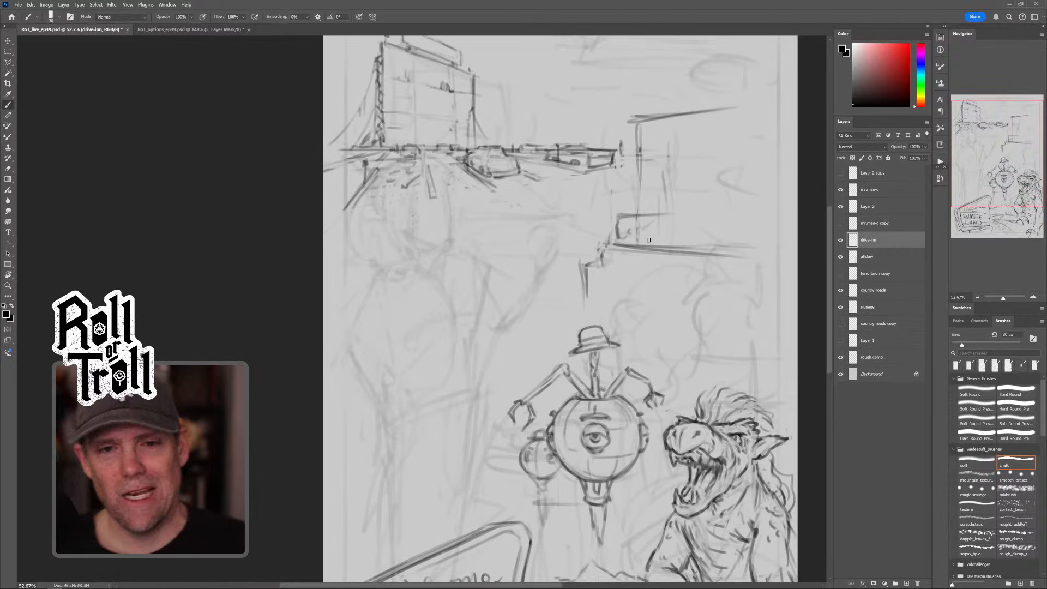
key("shift+alt+n")
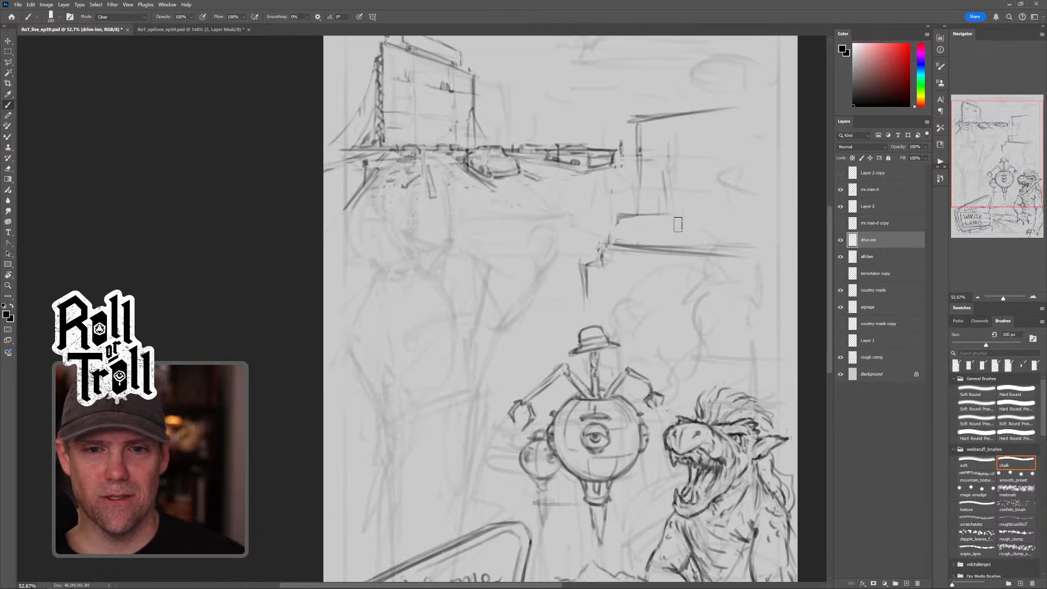
key("bracketleft")
key("bracketleft")
key("bracketleft")
key("bracketleft")
key("bracketleft")
key("bracketleft")
key("bracketleft")
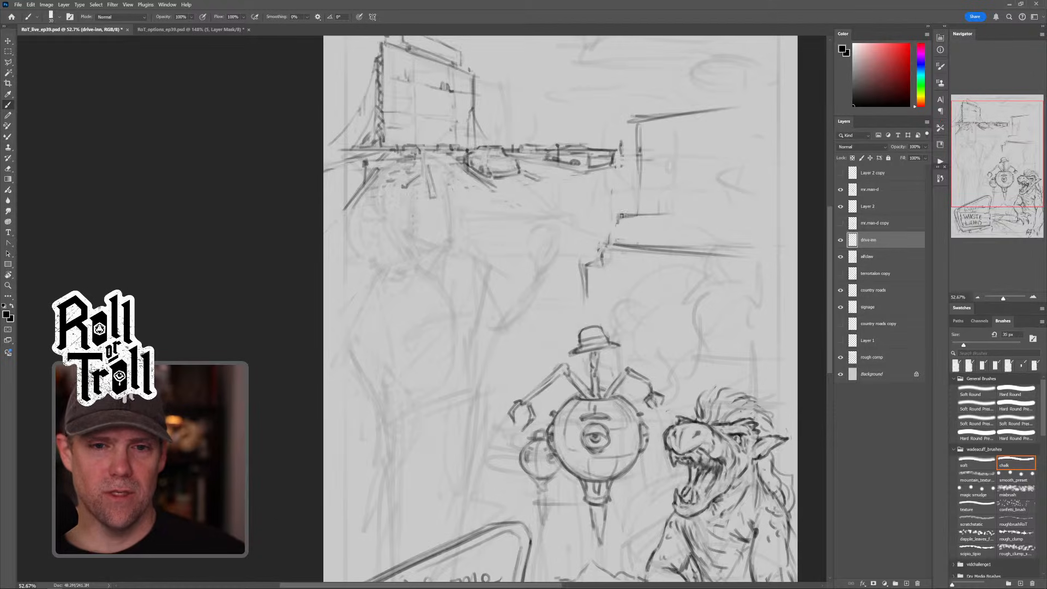
Step: Draw the low box on the ledge with a beveled right end and clean up its left edge
left_click_drag(623, 216, 682, 217)
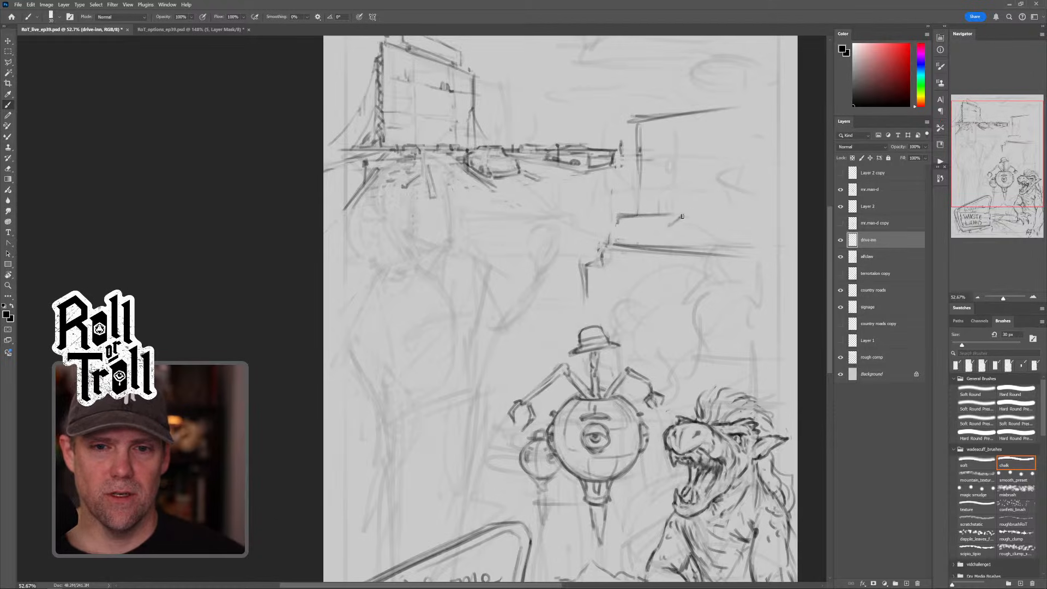
mouse_move(693, 223)
left_mouse_down()
mouse_move(694, 246)
mouse_move(673, 247)
mouse_move(687, 249)
mouse_move(695, 244)
mouse_move(617, 243)
mouse_move(678, 251)
left_mouse_up()
key("shift+alt+n")
key("shift+alt+r")
key("shift+alt+n")
mouse_move(605, 241)
left_mouse_down()
mouse_move(626, 242)
mouse_move(612, 241)
mouse_move(617, 219)
mouse_move(608, 242)
left_mouse_up()
key("shift+alt+r")
key("shift+alt+n")
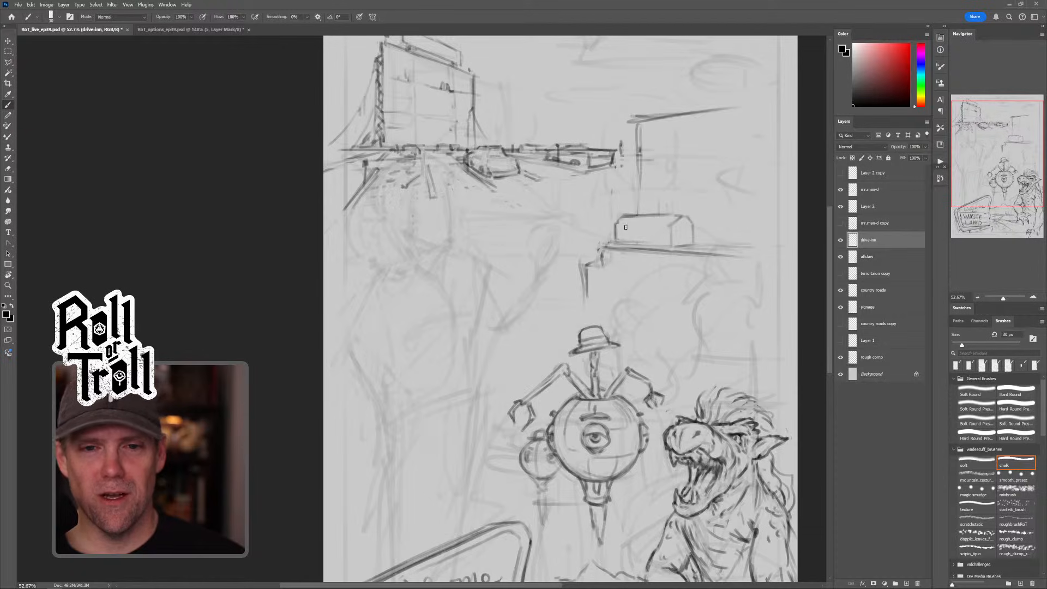
Step: Add a small raised plate on top of the box and tidy the ledge's stepped left corner
mouse_move(621, 224)
left_mouse_down()
mouse_move(669, 226)
mouse_move(664, 209)
left_mouse_up()
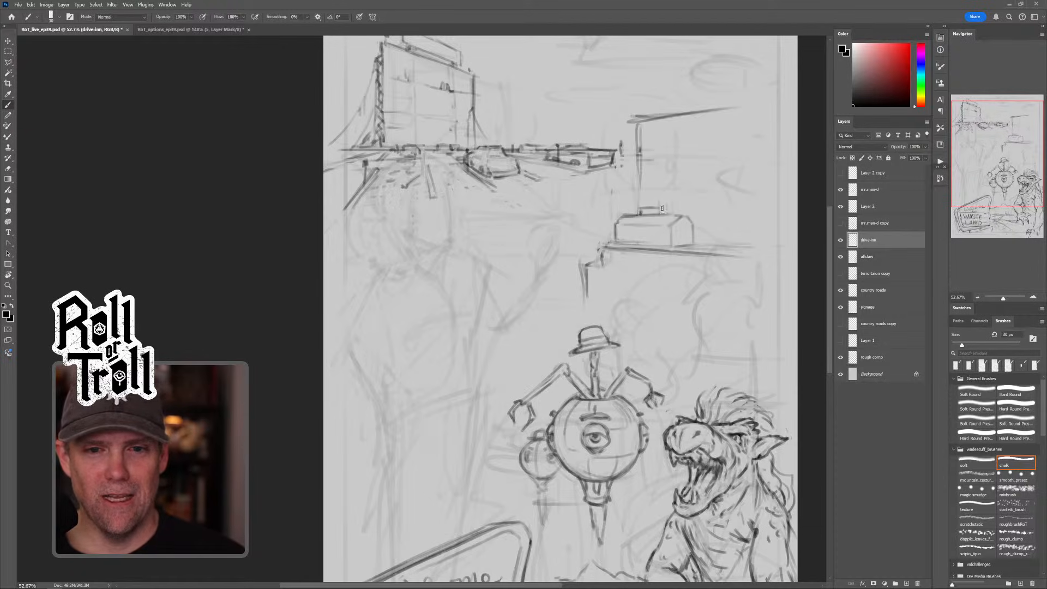
key("shift+alt+r")
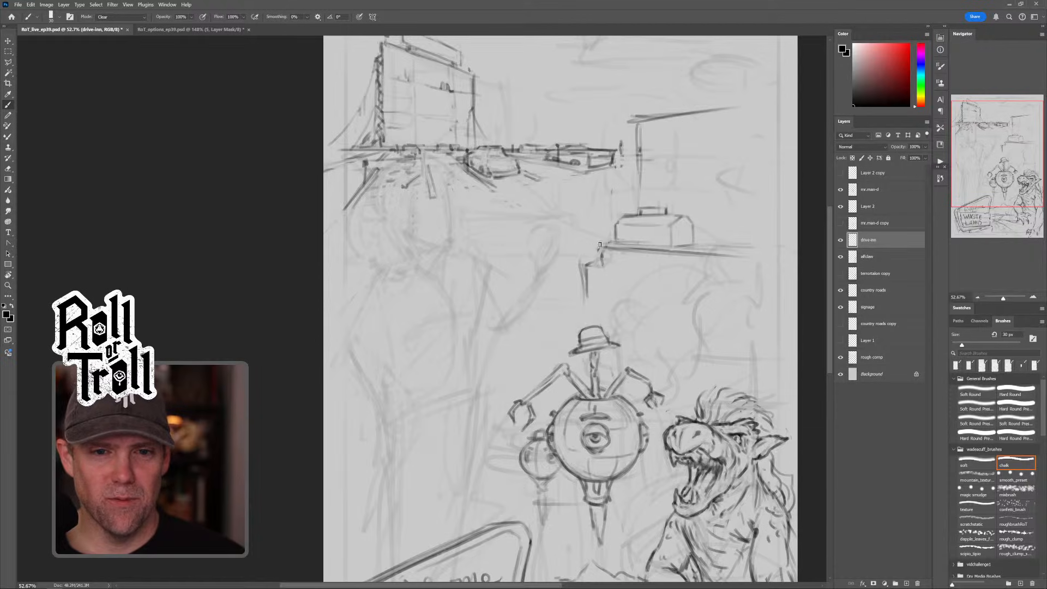
key("shift+alt+n")
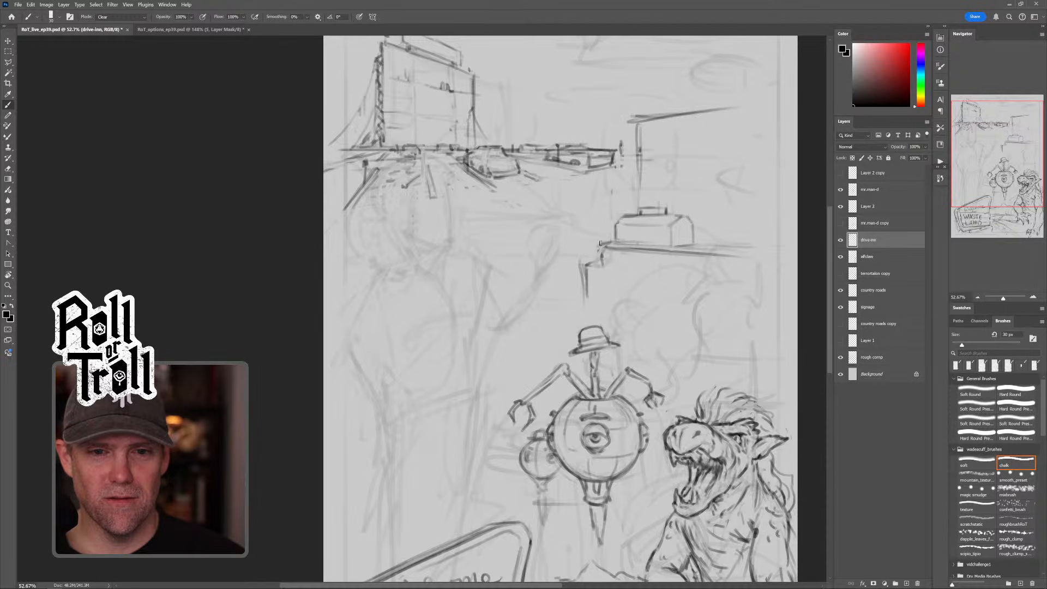
key("shift+alt+r")
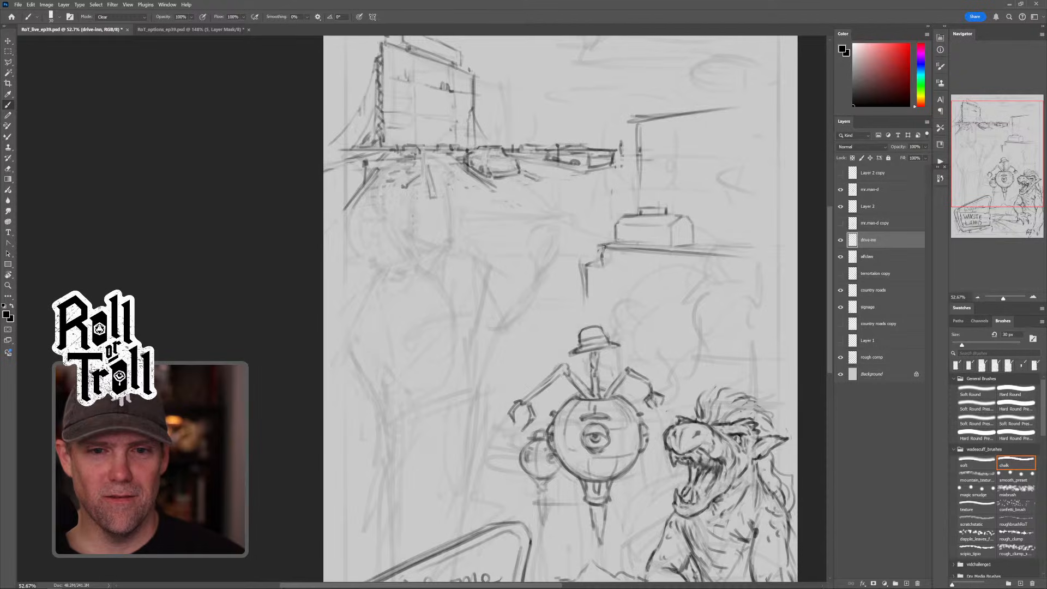
mouse_move(602, 248)
left_mouse_down()
mouse_move(603, 267)
mouse_move(647, 265)
mouse_move(604, 264)
left_mouse_up()
key("shift+alt+n")
key("shift+alt+r")
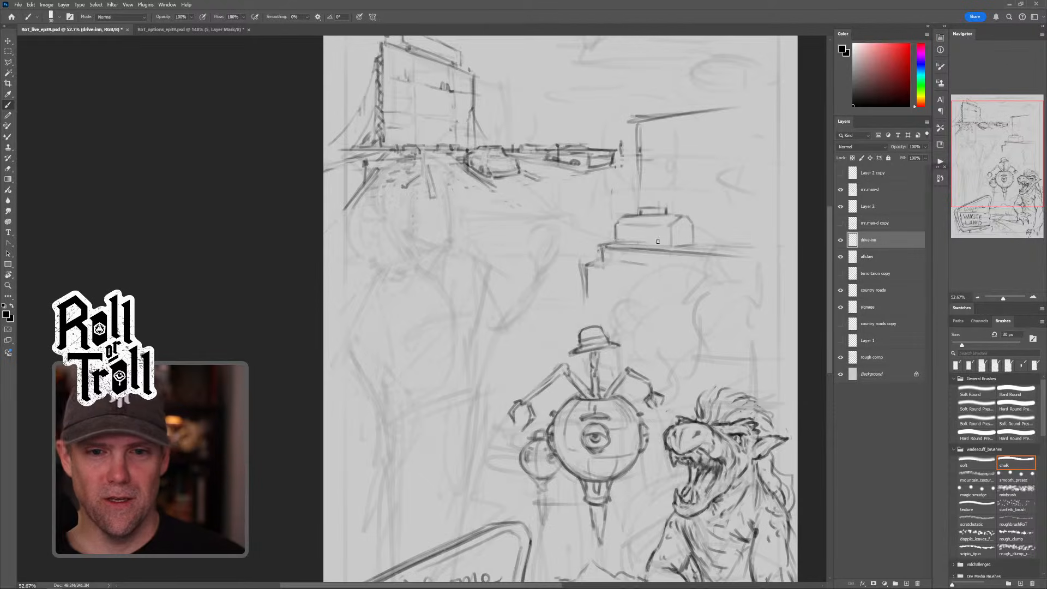
key("shift+alt+r")
left_click_drag(678, 193, 695, 186)
left_click_drag(681, 207, 697, 197)
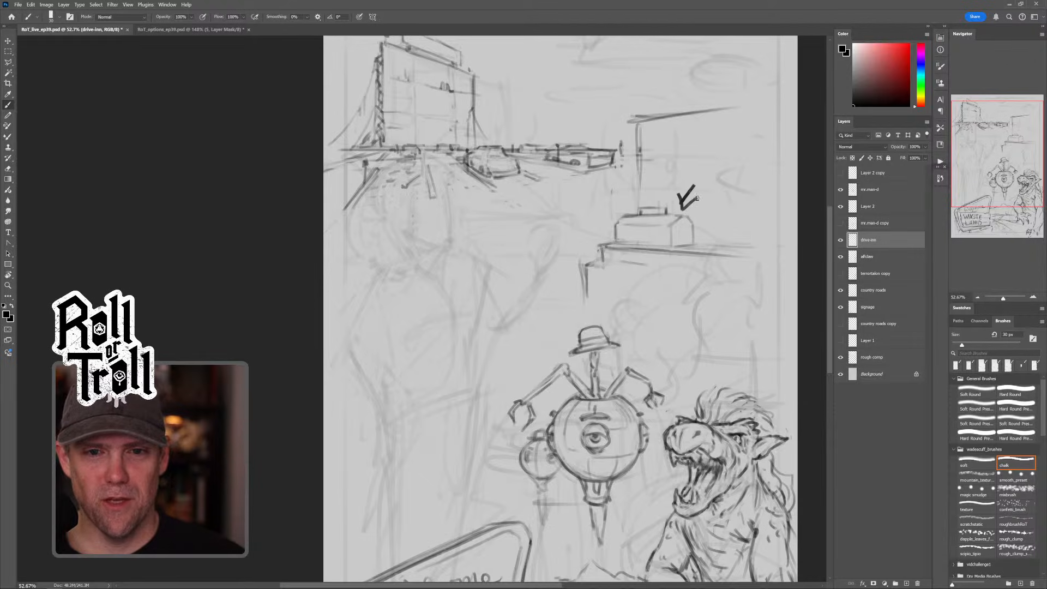
key("ctrl+z")
key("ctrl+z")
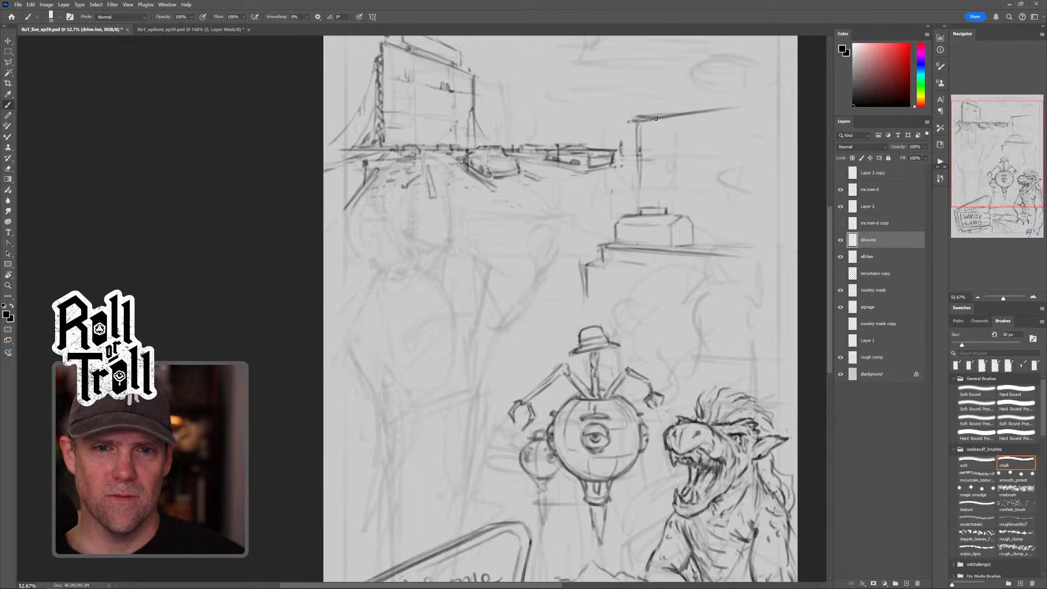
Step: Rough in a tilted ellipse above the post line and undo its last strokes
left_click_drag(610, 116, 651, 100)
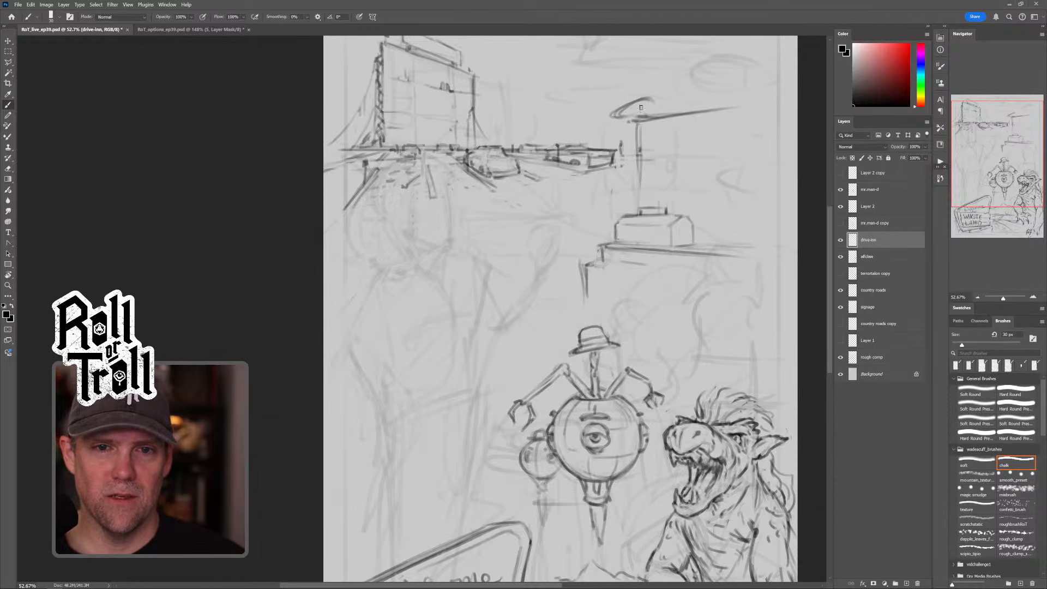
mouse_move(704, 127)
left_mouse_down()
mouse_move(712, 168)
mouse_move(730, 161)
left_mouse_up()
key("grave")
mouse_move(644, 146)
left_mouse_down()
mouse_move(673, 138)
mouse_move(658, 152)
mouse_move(669, 215)
left_mouse_up()
key("grave")
mouse_move(674, 131)
left_mouse_down()
mouse_move(645, 147)
mouse_move(680, 136)
mouse_move(636, 145)
mouse_move(665, 125)
left_mouse_up()
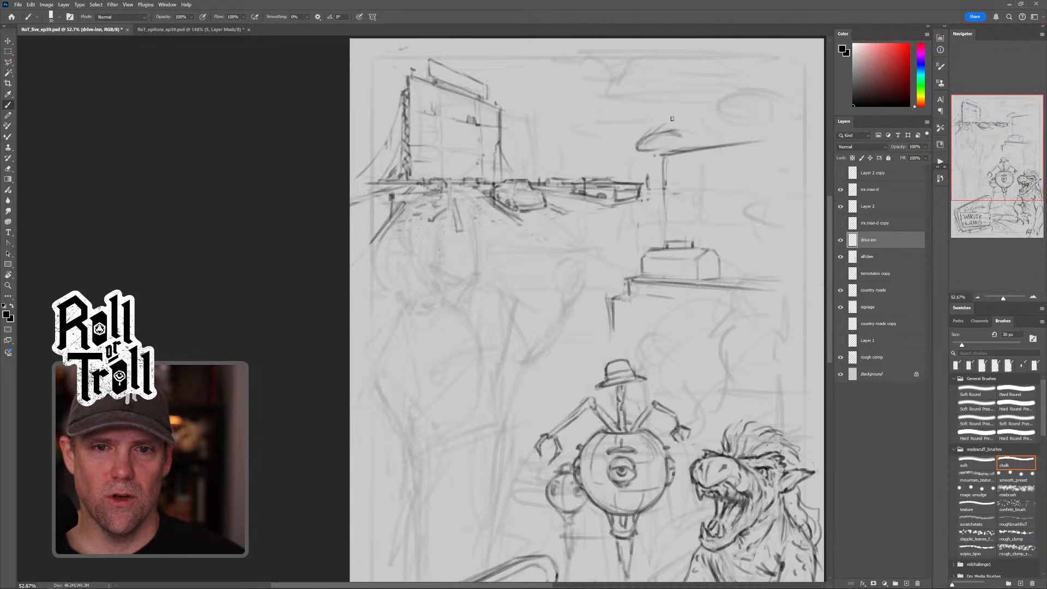
key("ctrl+z")
key("ctrl+z")
key("ctrl+z")
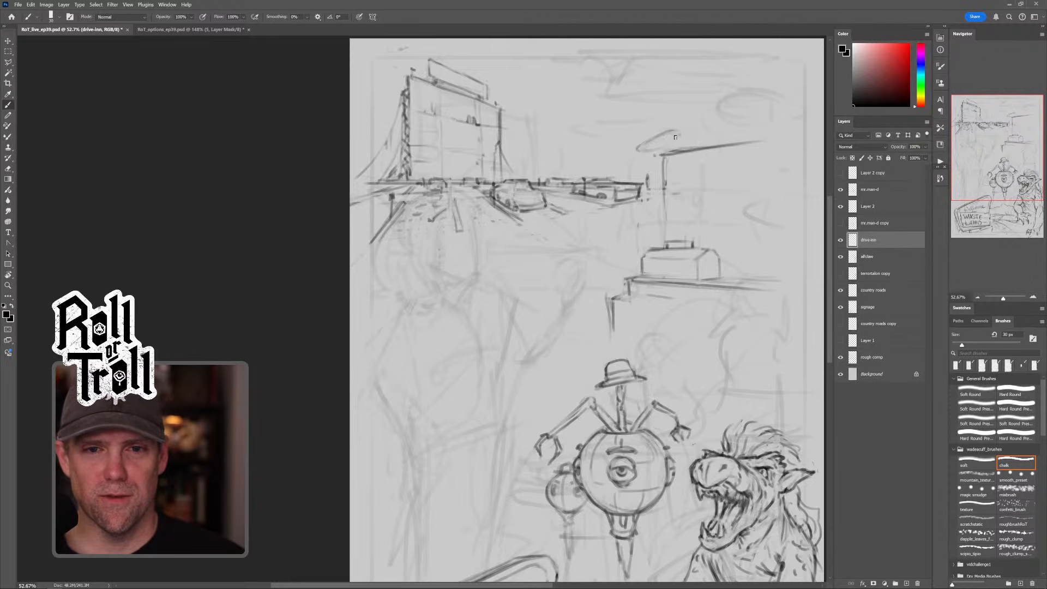
Step: Sketch a rounded head at the top of the post with a small knob just beneath it
key("grave")
mouse_move(676, 130)
left_mouse_down()
mouse_move(644, 151)
mouse_move(661, 146)
mouse_move(642, 131)
mouse_move(682, 139)
mouse_move(640, 136)
mouse_move(666, 121)
mouse_move(683, 138)
mouse_move(653, 118)
mouse_move(682, 131)
mouse_move(667, 120)
mouse_move(680, 129)
mouse_move(658, 124)
mouse_move(665, 148)
mouse_move(678, 143)
mouse_move(683, 165)
left_mouse_up()
key("grave")
key("grave")
key("grave")
key("grave")
key("grave")
key("grave")
key("grave")
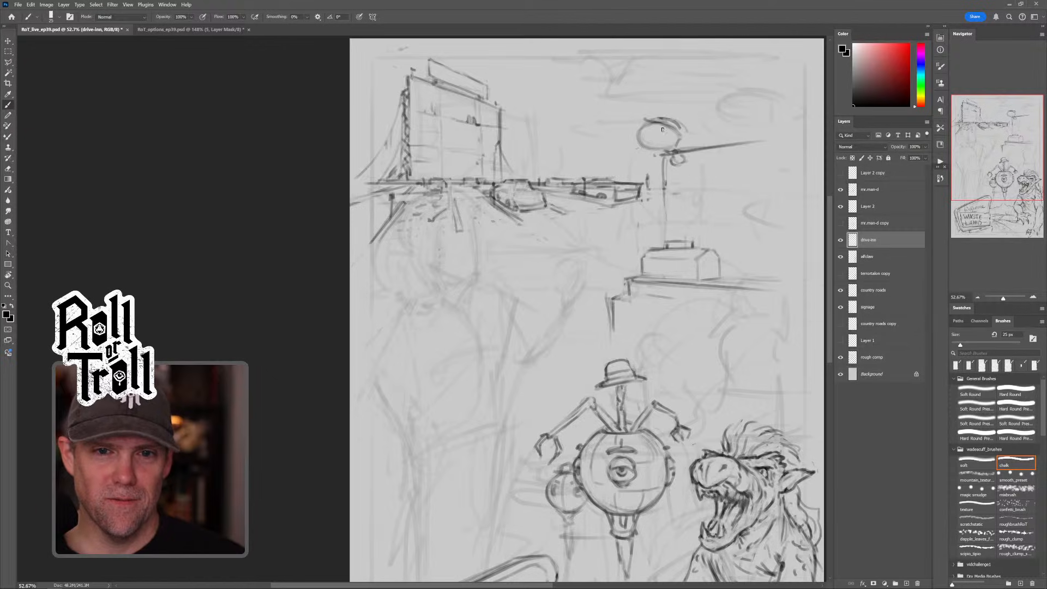
Step: Draw a small inner circle in the round head and build the column below it with a handle on its right side
mouse_move(657, 132)
left_mouse_down()
mouse_move(687, 134)
mouse_move(678, 143)
mouse_move(644, 120)
mouse_move(674, 147)
mouse_move(639, 138)
left_mouse_up()
key("grave")
key("grave")
key("grave")
mouse_move(734, 147)
left_mouse_down()
mouse_move(702, 149)
mouse_move(662, 218)
mouse_move(664, 185)
mouse_move(663, 241)
mouse_move(672, 229)
left_mouse_up()
mouse_move(665, 187)
left_mouse_down()
mouse_move(665, 164)
mouse_move(648, 182)
mouse_move(650, 222)
mouse_move(633, 210)
mouse_move(634, 185)
mouse_move(632, 256)
left_mouse_up()
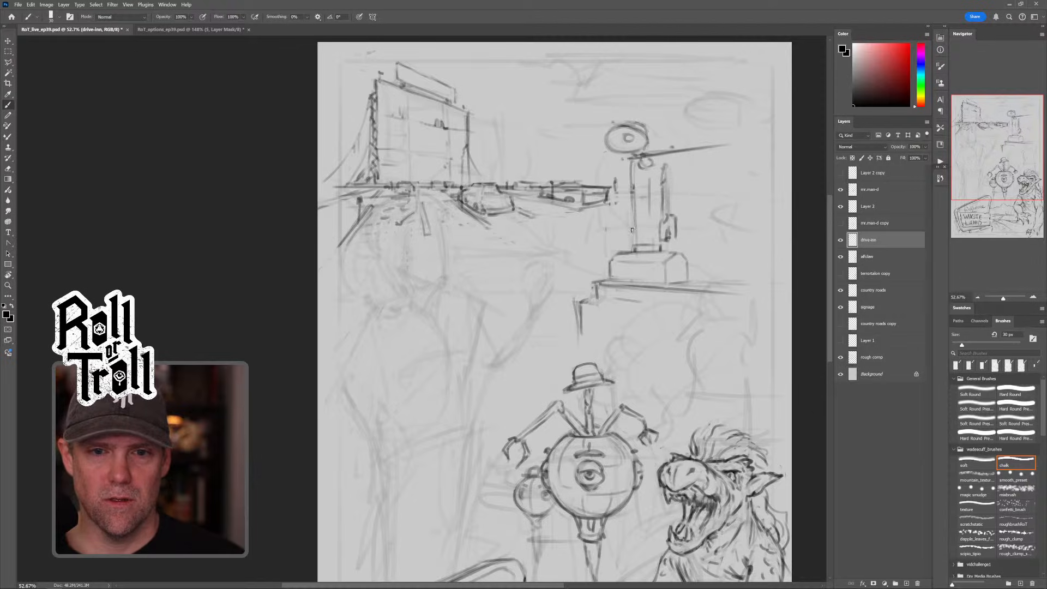
Step: Clean up the column's left edge and refine the small plate where the column meets the box
key("shift+alt+r")
key("shift+alt+n")
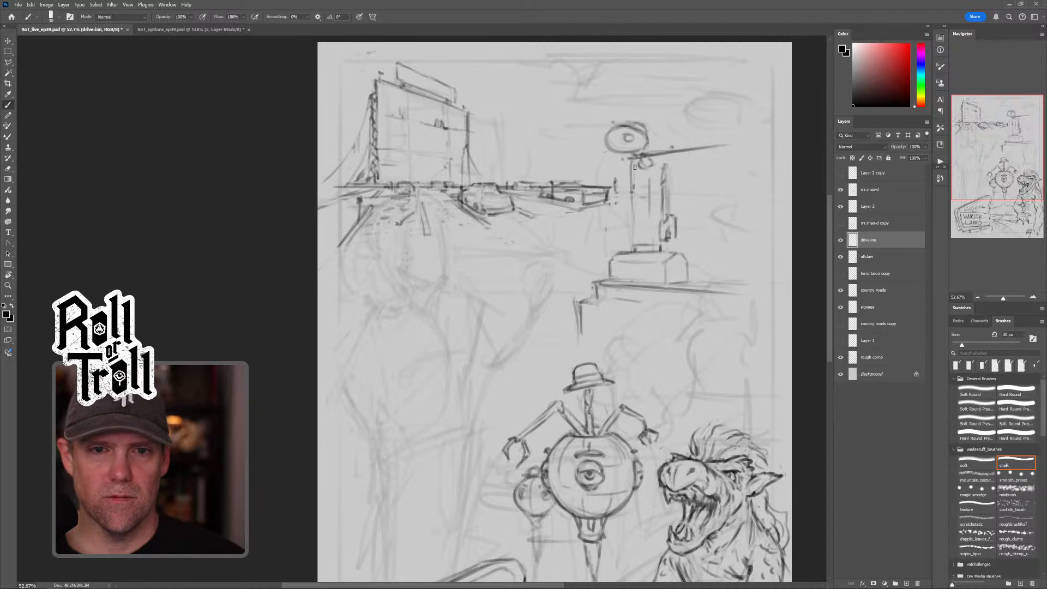
mouse_move(632, 160)
left_mouse_down()
mouse_move(631, 251)
mouse_move(686, 224)
left_mouse_up()
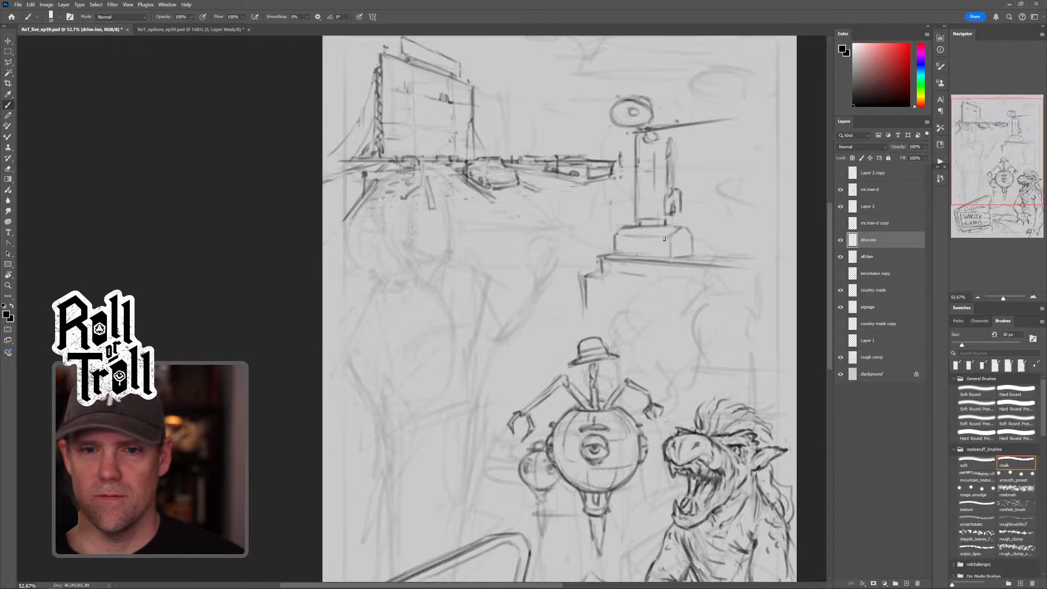
key("shift+alt+r")
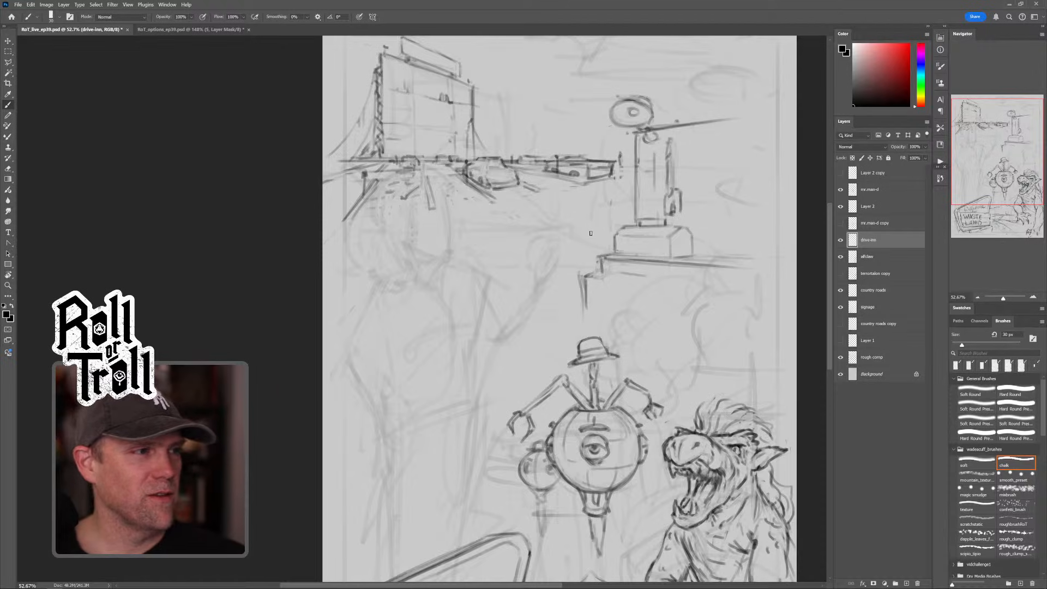
Step: Rework the ledge's lower left edge and add a line along the front of the step beneath it
key("shift+alt+r")
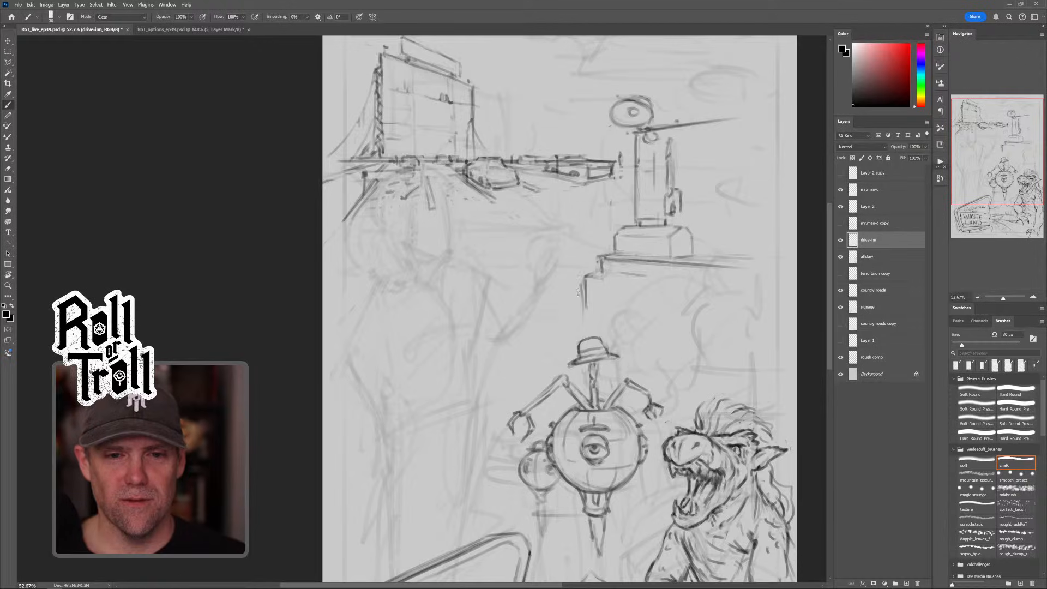
key("ctrl+z")
key("ctrl+z")
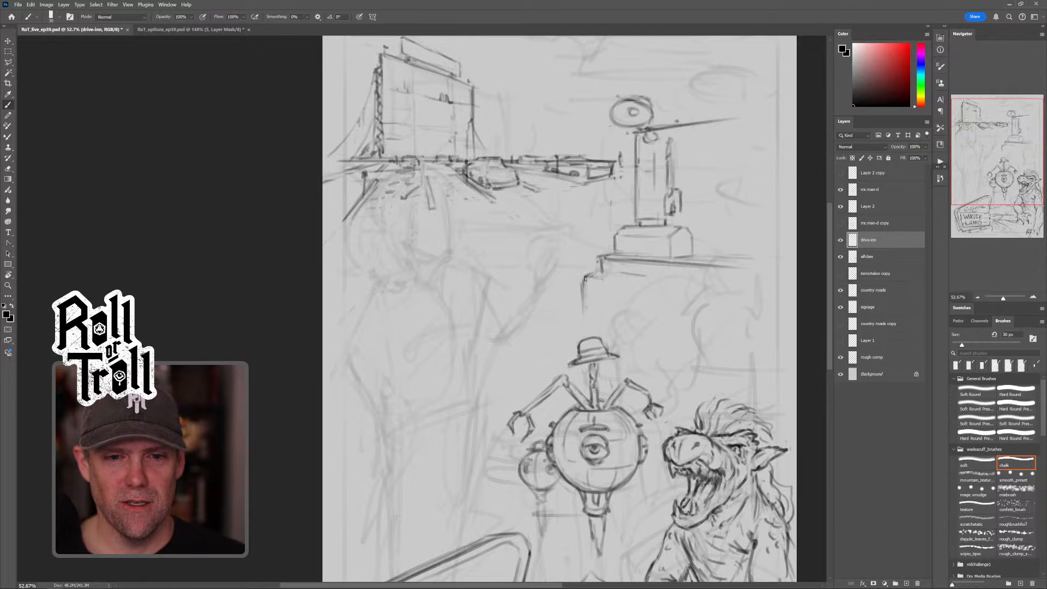
left_click_drag(584, 279, 584, 330)
mouse_move(582, 290)
left_mouse_down()
mouse_move(585, 308)
mouse_move(626, 280)
mouse_move(715, 293)
mouse_move(704, 289)
mouse_move(707, 265)
left_mouse_up()
Step: Add a narrow bracket hanging from the ledge's front edge to the right of the box
key("shift+alt+n")
key("shift+alt+r")
key("shift+alt+n")
left_click_drag(702, 261, 711, 293)
key("shift+alt+r")
key("shift+alt+n")
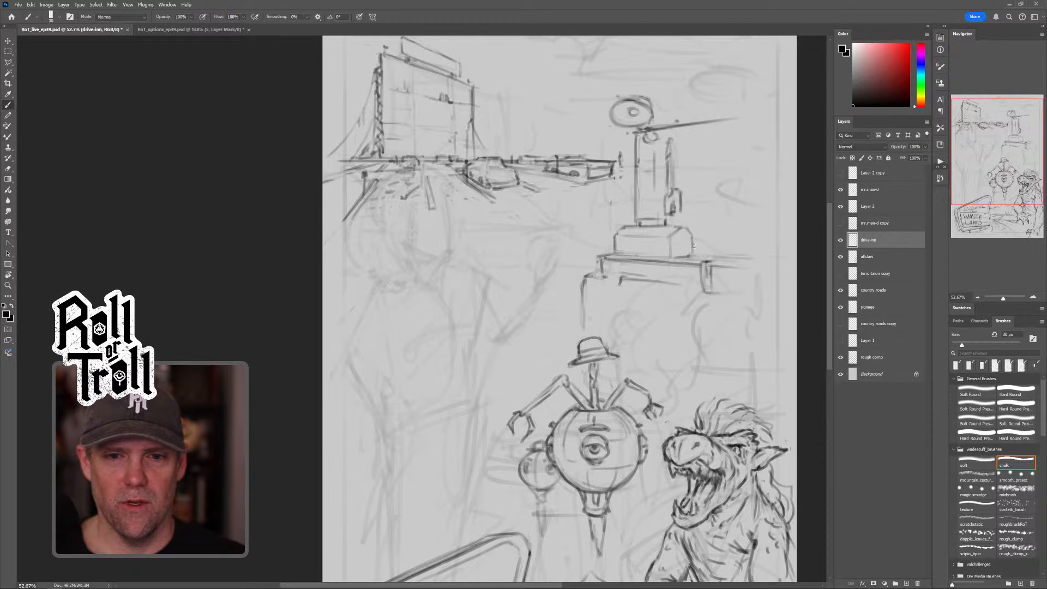
Step: Sketch a curved horn-shaped piece with a small blocky body on the ledge beside the box and clean up its lines
mouse_move(690, 255)
left_mouse_down()
mouse_move(710, 254)
mouse_move(703, 214)
mouse_move(727, 235)
mouse_move(713, 248)
mouse_move(695, 207)
mouse_move(710, 214)
left_mouse_up()
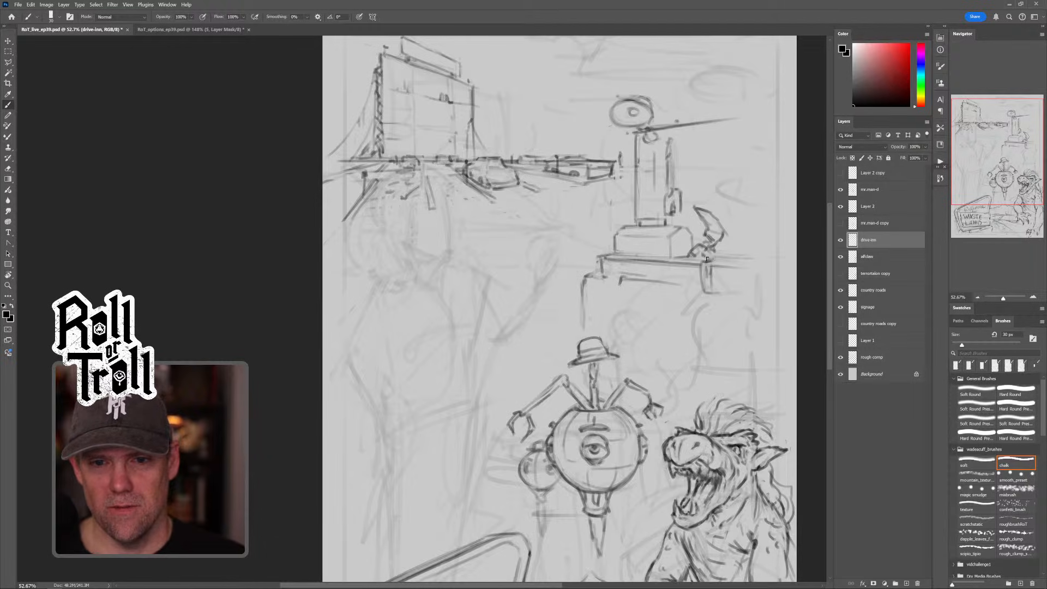
key("shift+alt+r")
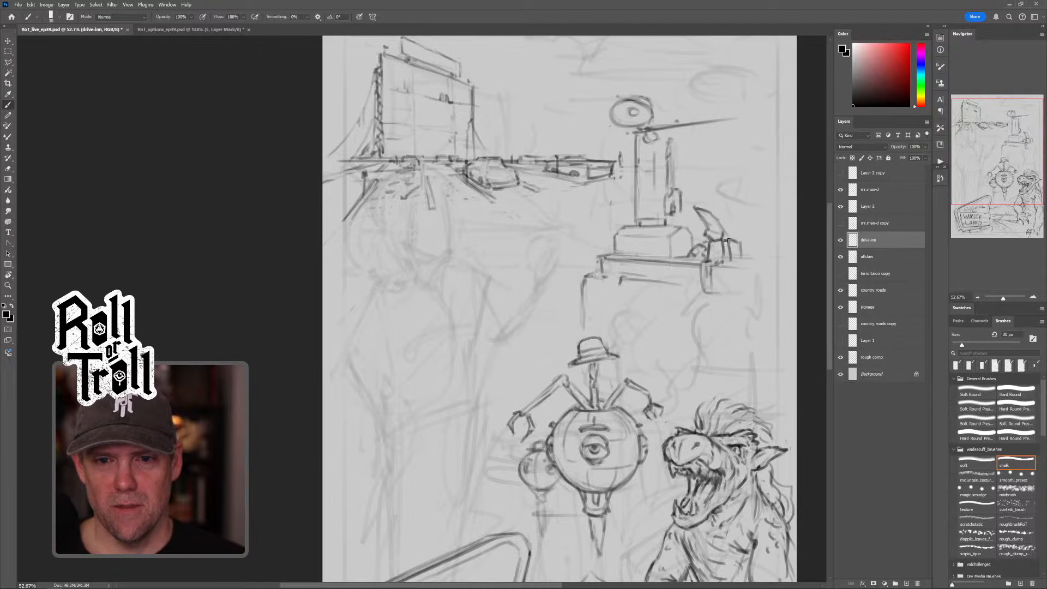
key("alt+shift+r")
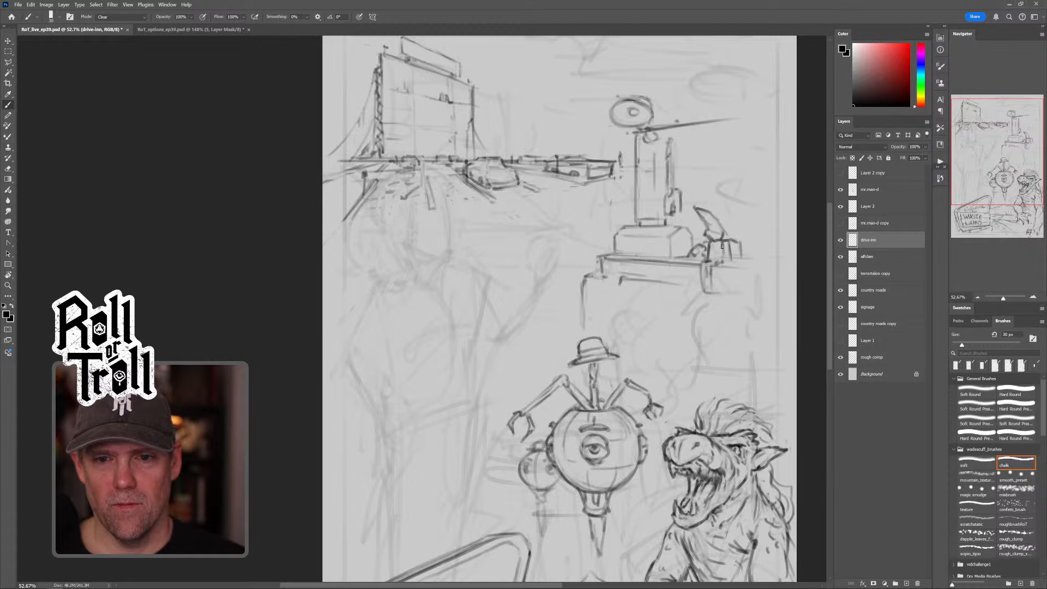
key("alt+shift+n")
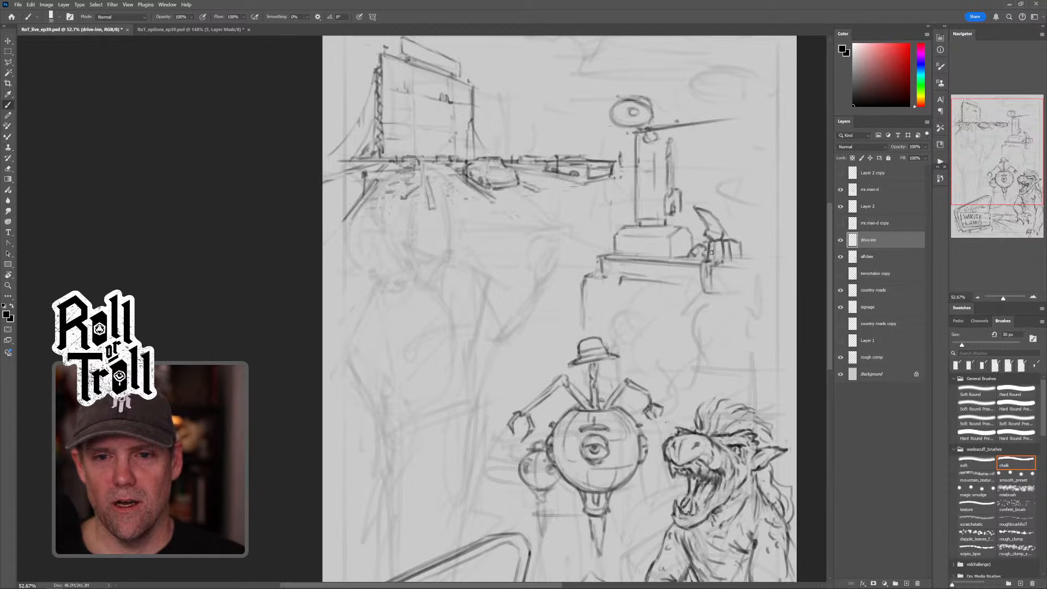
key("alt+shift+r")
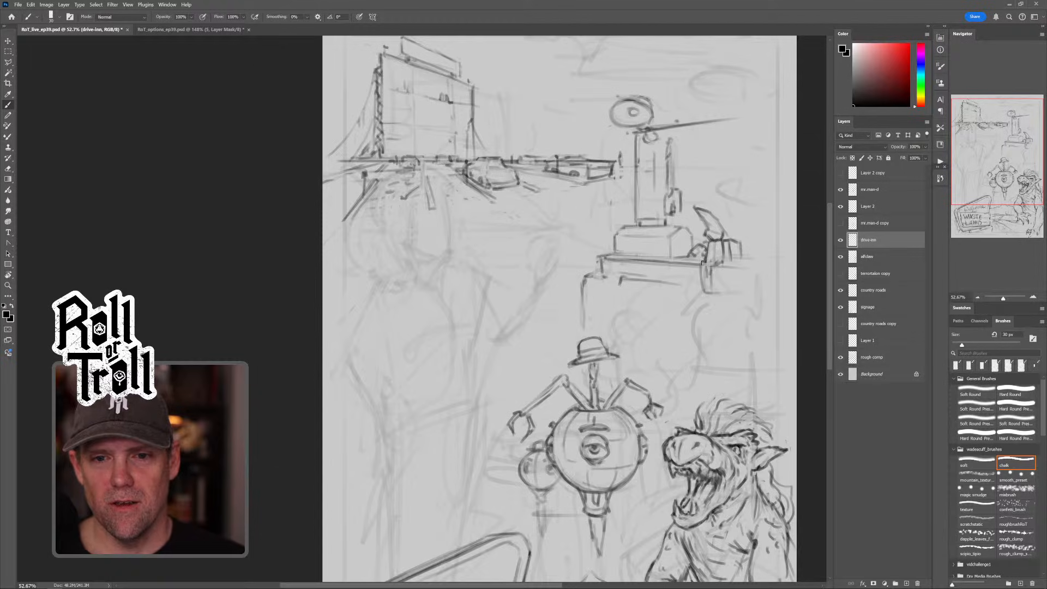
Step: Redraw the bracket below the horned piece as a clamp screw with a flat oval foot
key("alt+shift+r")
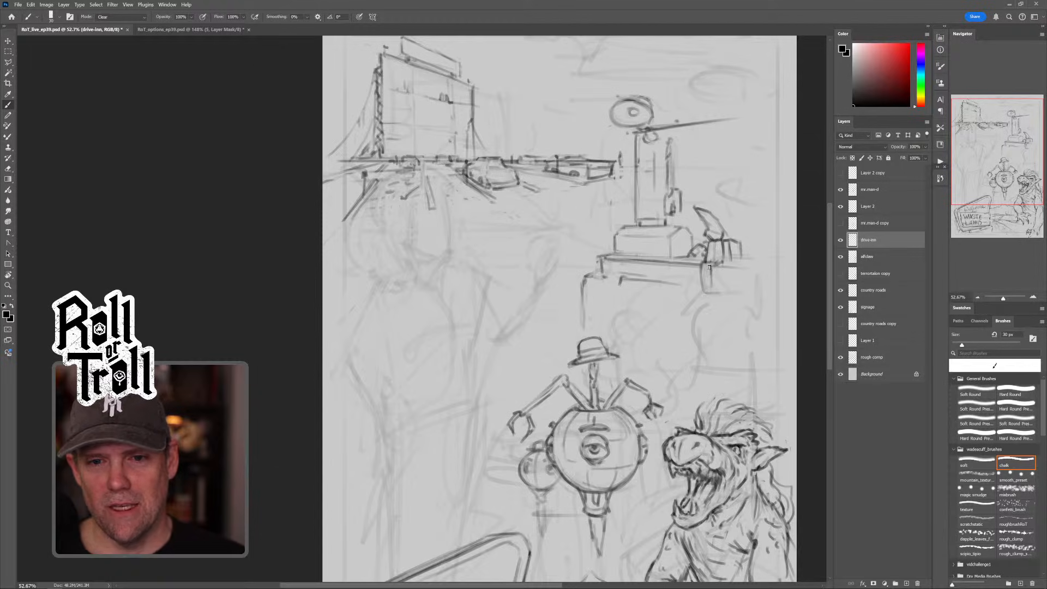
key("alt+shift+n")
mouse_move(703, 263)
left_mouse_down()
mouse_move(707, 307)
mouse_move(723, 312)
mouse_move(713, 294)
left_mouse_up()
key("shift+alt+r")
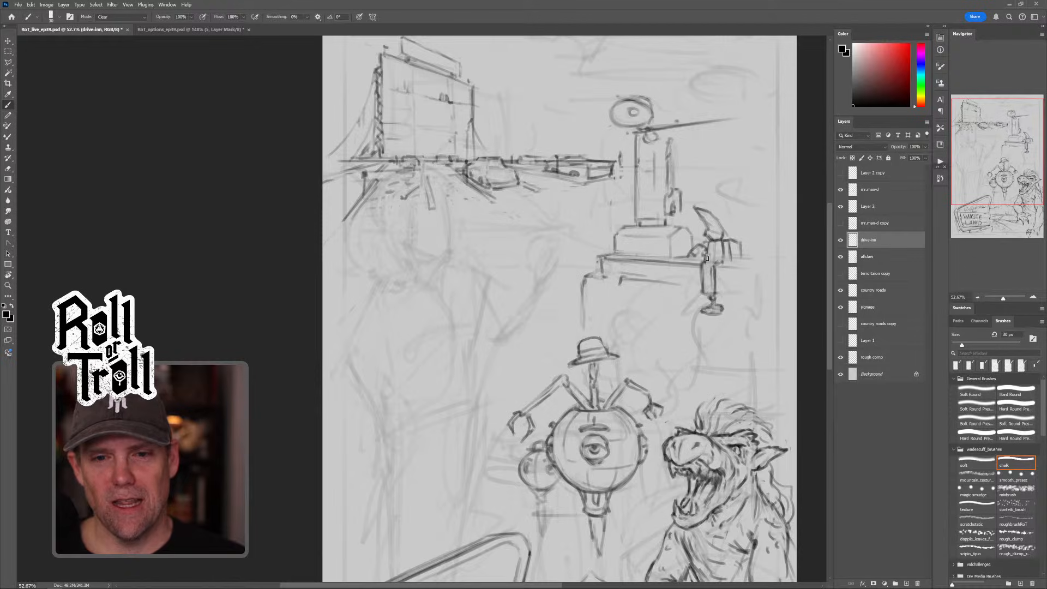
key("shift+alt+n")
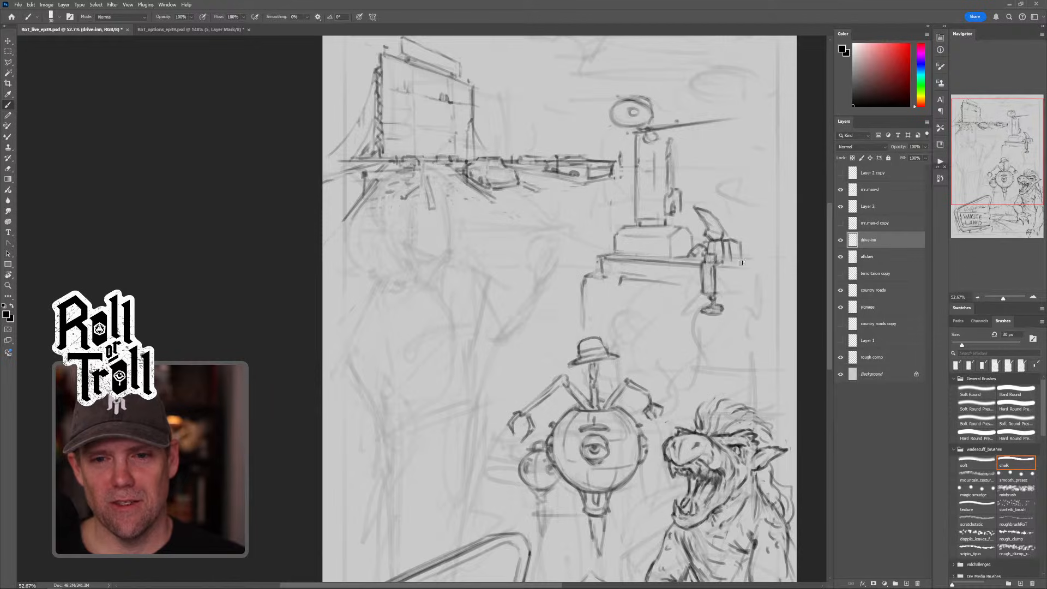
Step: Clean up the lines around the clamp and the ledge's right end beneath the horned piece
key("shift+alt+r")
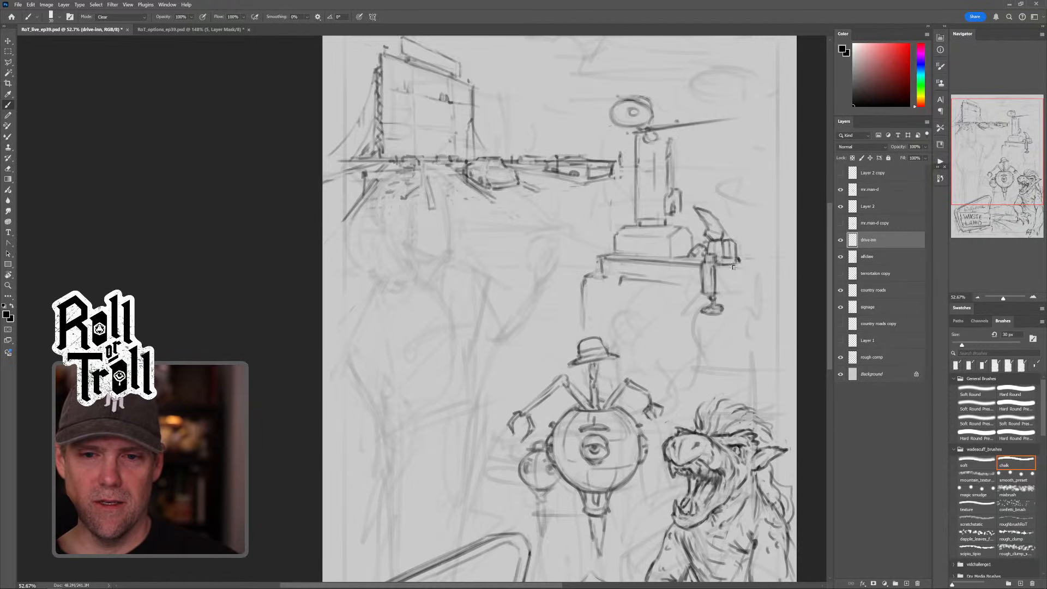
mouse_move(716, 266)
left_mouse_down()
mouse_move(753, 269)
mouse_move(717, 297)
mouse_move(723, 290)
left_mouse_up()
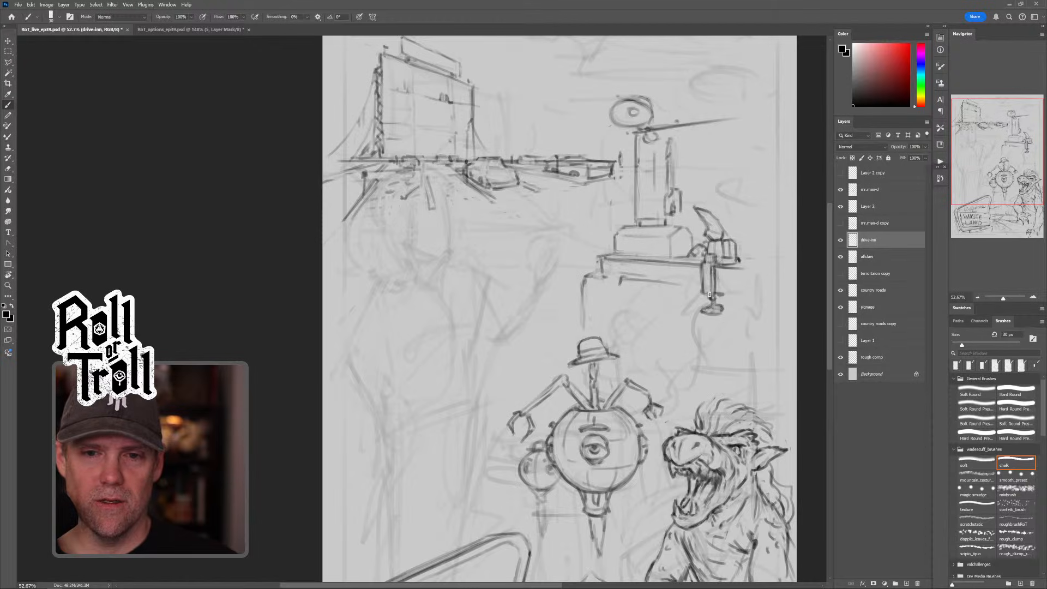
key("shift+alt+r")
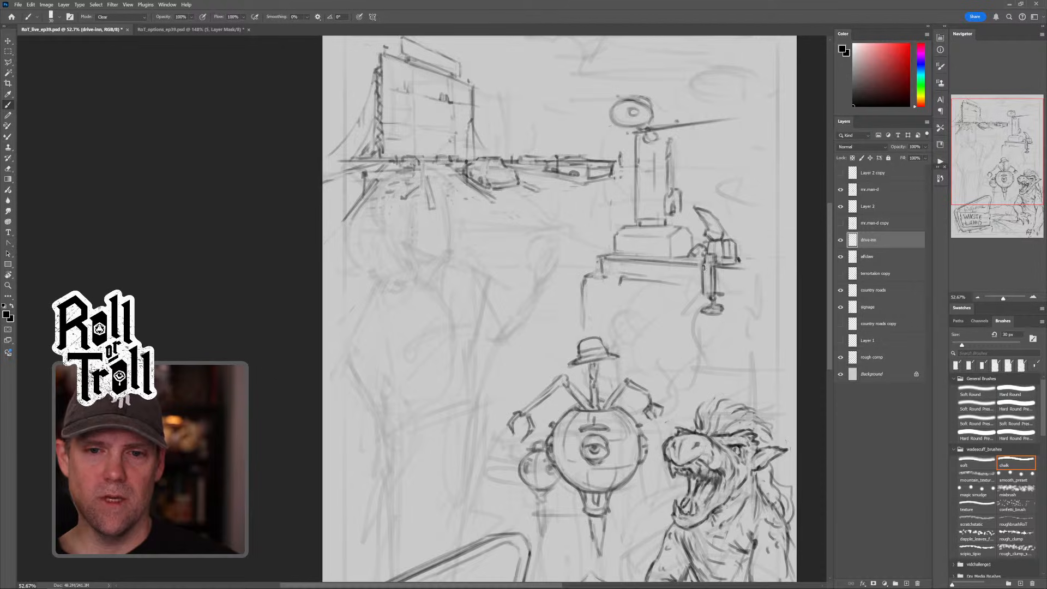
mouse_move(702, 264)
left_mouse_down()
mouse_move(711, 297)
mouse_move(704, 264)
mouse_move(700, 294)
mouse_move(705, 264)
mouse_move(624, 271)
mouse_move(674, 271)
mouse_move(607, 269)
mouse_move(601, 258)
mouse_move(601, 266)
mouse_move(691, 277)
mouse_move(623, 268)
mouse_move(704, 277)
mouse_move(599, 258)
mouse_move(601, 268)
mouse_move(666, 277)
left_mouse_up()
Step: Extend the line below the ledge's front edge and erase the lower step's left corner and vertical side
key("grave")
key("grave")
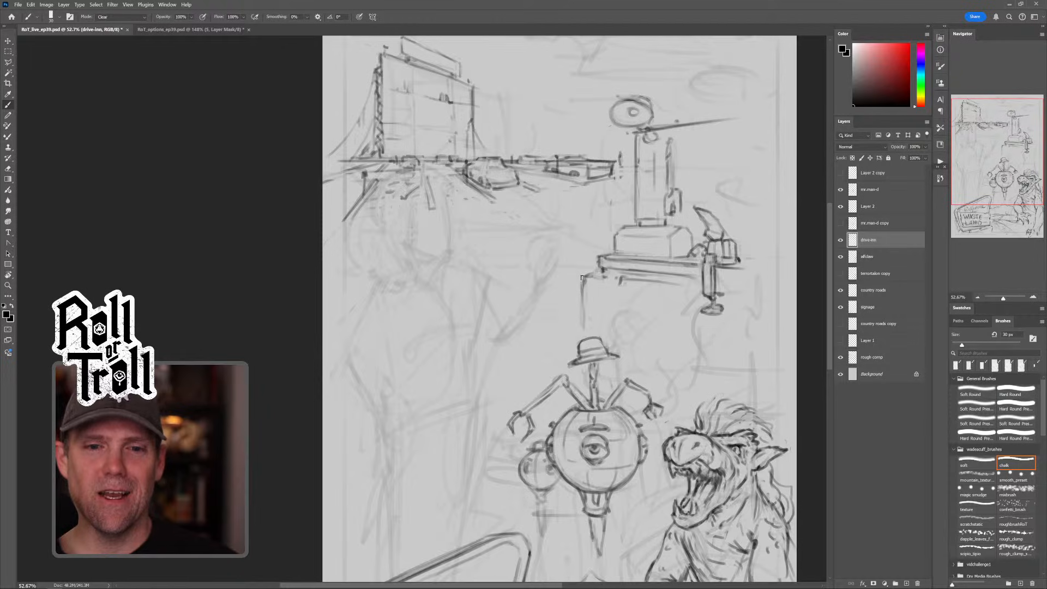
mouse_move(582, 297)
left_mouse_down()
mouse_move(590, 269)
mouse_move(585, 324)
left_mouse_up()
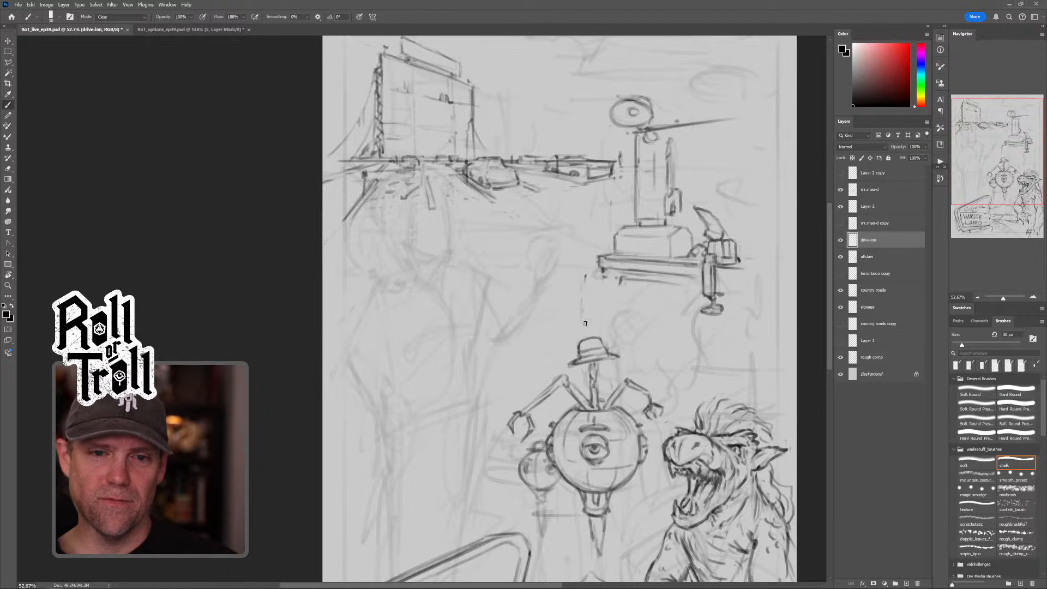
key("grave")
Step: Draw a straight table leg with parallel vertical lines beneath the ledge's left end
left_click_drag(600, 269, 606, 312)
left_click(604, 274)
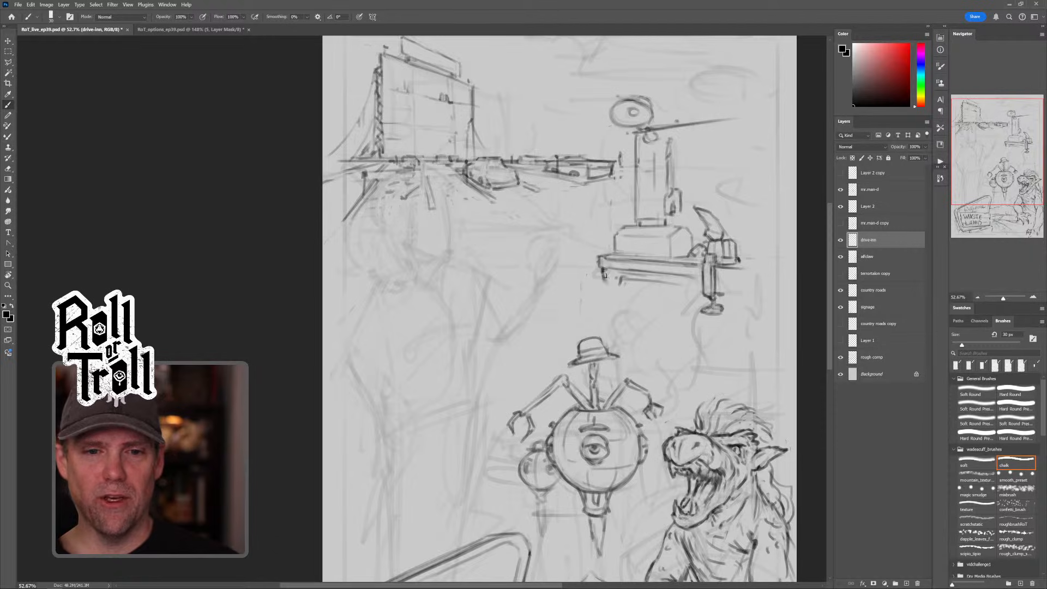
left_click(604, 320, "shift")
left_click(620, 281)
left_click(623, 327, "shift")
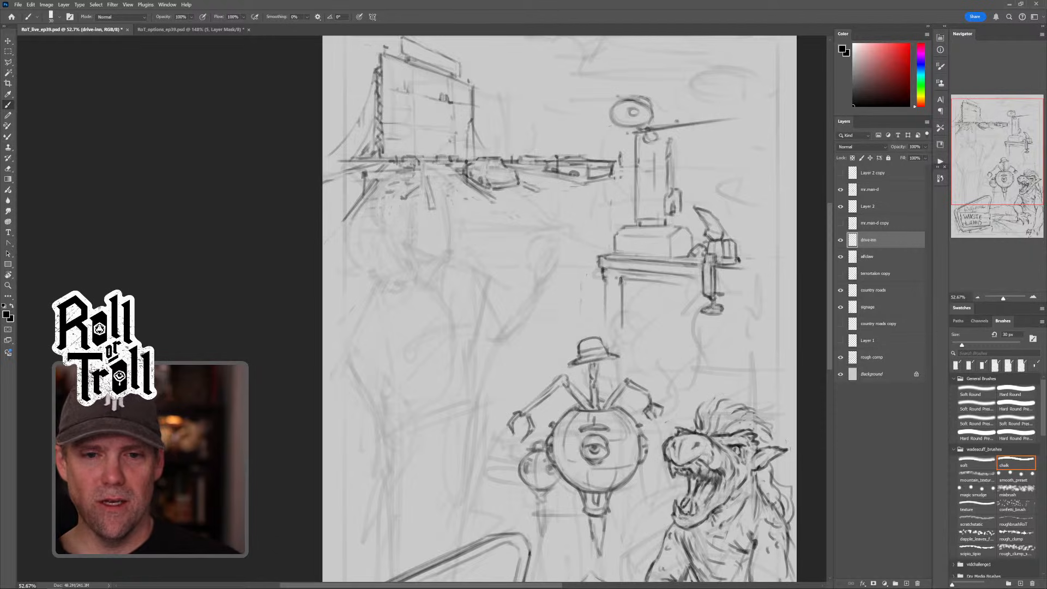
key("grave")
left_click_drag(619, 277, 653, 278)
mouse_move(612, 280)
left_mouse_down()
mouse_move(622, 281)
mouse_move(616, 333)
left_mouse_up()
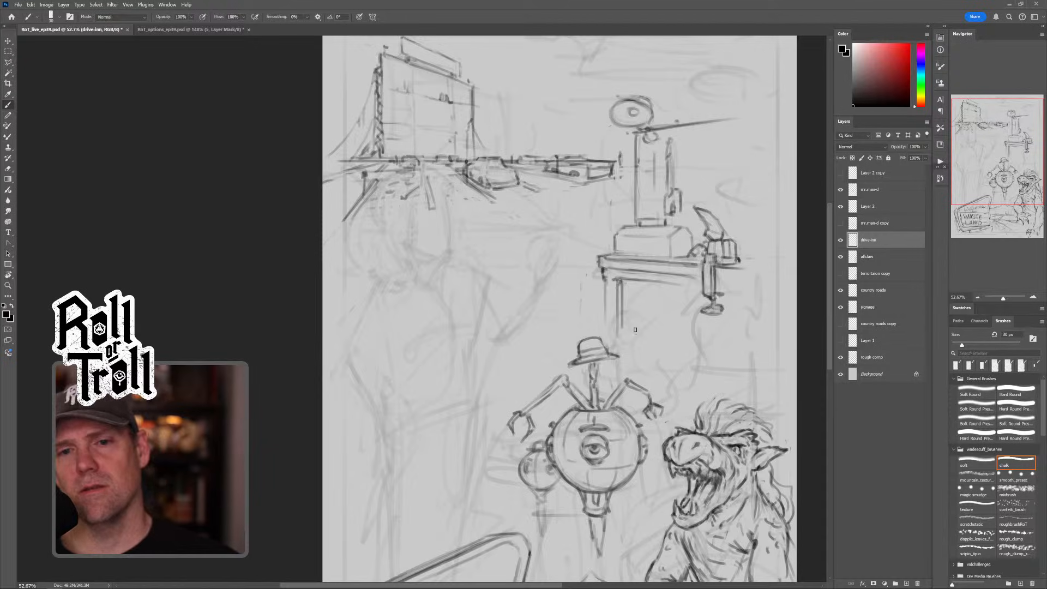
Step: Turn the long arm beside the column into a hammer with a lower handle line and a blocky head at its far end
left_click_drag(712, 282, 693, 287)
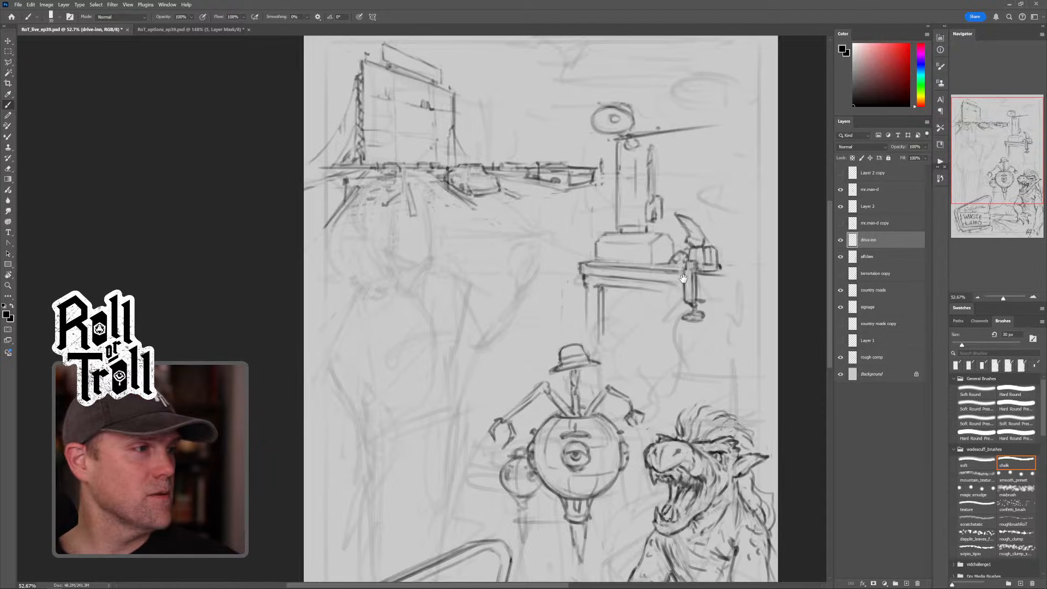
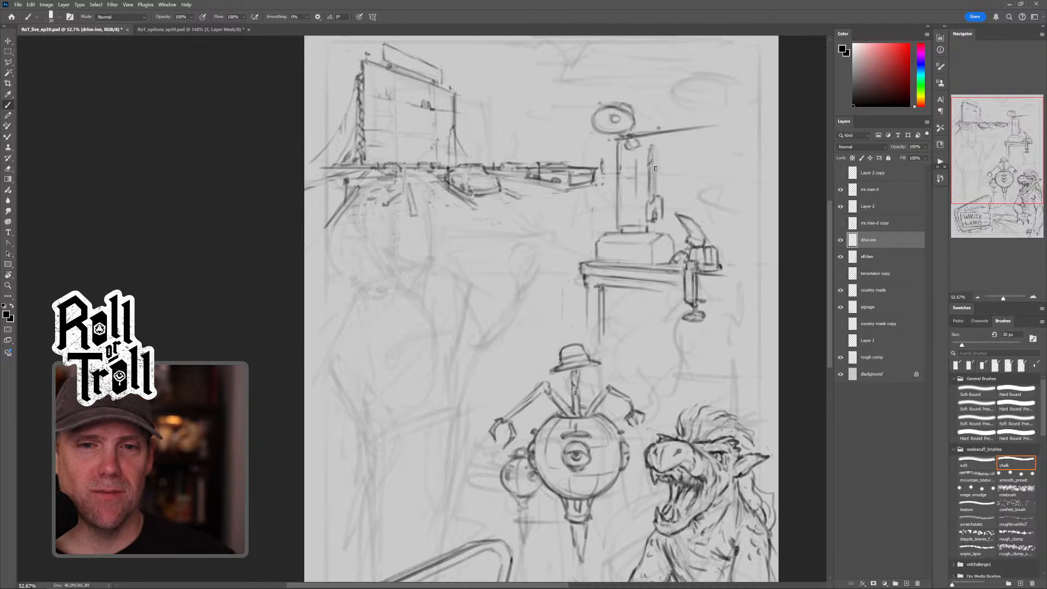
mouse_move(657, 164)
left_mouse_down()
mouse_move(654, 198)
mouse_move(660, 158)
left_mouse_up()
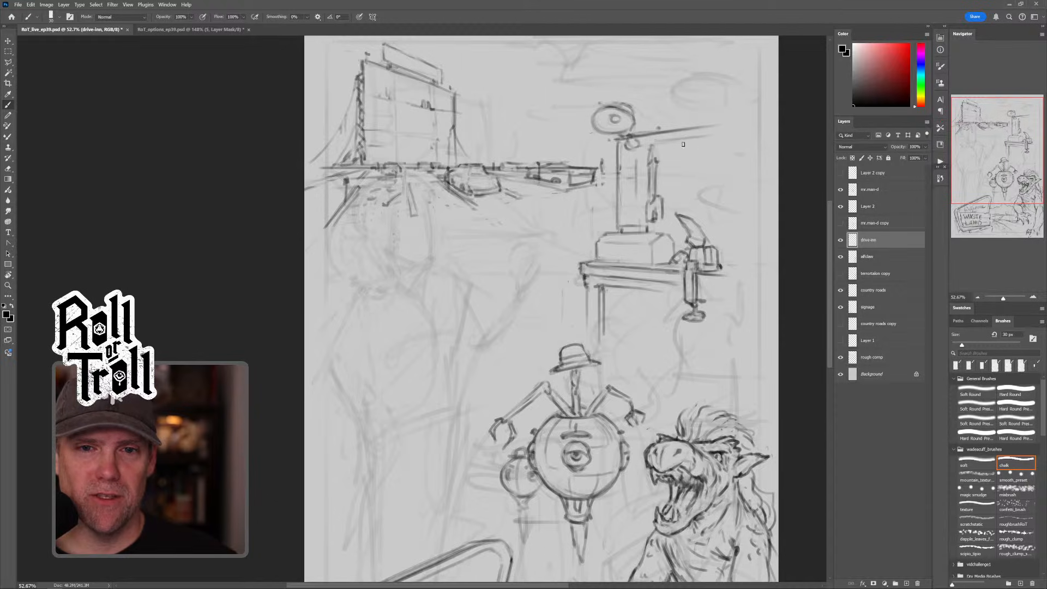
key("shift+alt+r")
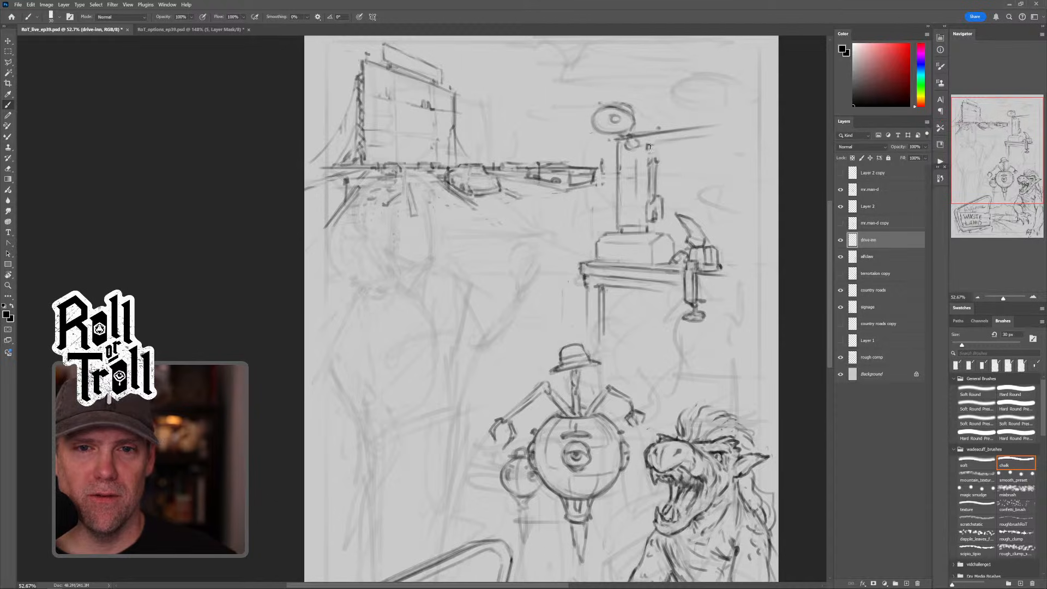
mouse_move(653, 144)
left_mouse_down()
mouse_move(716, 132)
mouse_move(649, 153)
mouse_move(728, 136)
left_mouse_up()
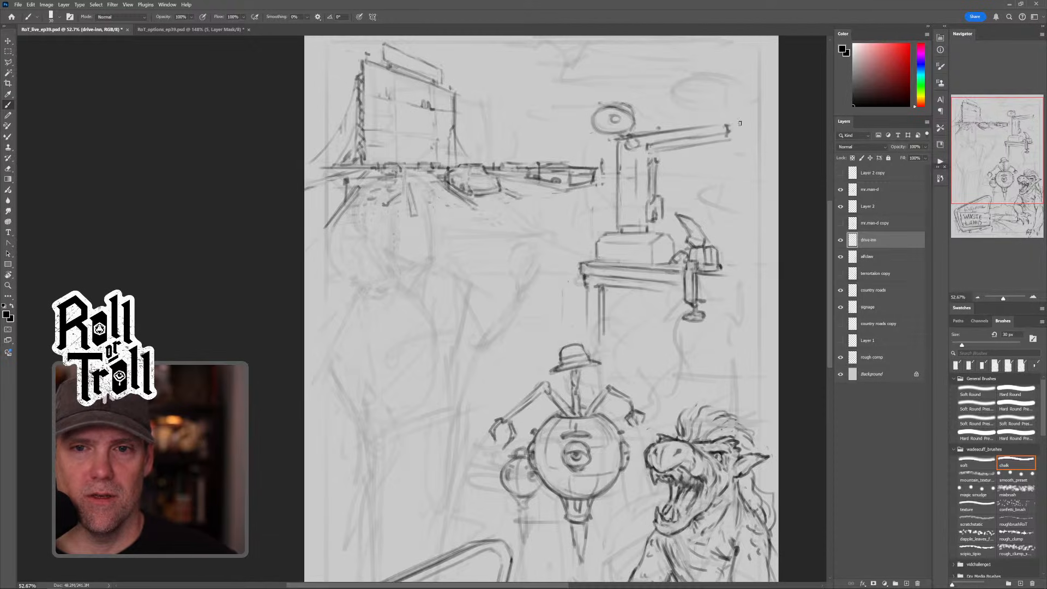
mouse_move(727, 127)
left_mouse_down()
mouse_move(745, 123)
mouse_move(731, 159)
mouse_move(743, 159)
mouse_move(741, 140)
mouse_move(726, 122)
mouse_move(743, 116)
mouse_move(733, 125)
mouse_move(743, 136)
left_mouse_up()
key("alt+shift+r")
key("alt+shift+n")
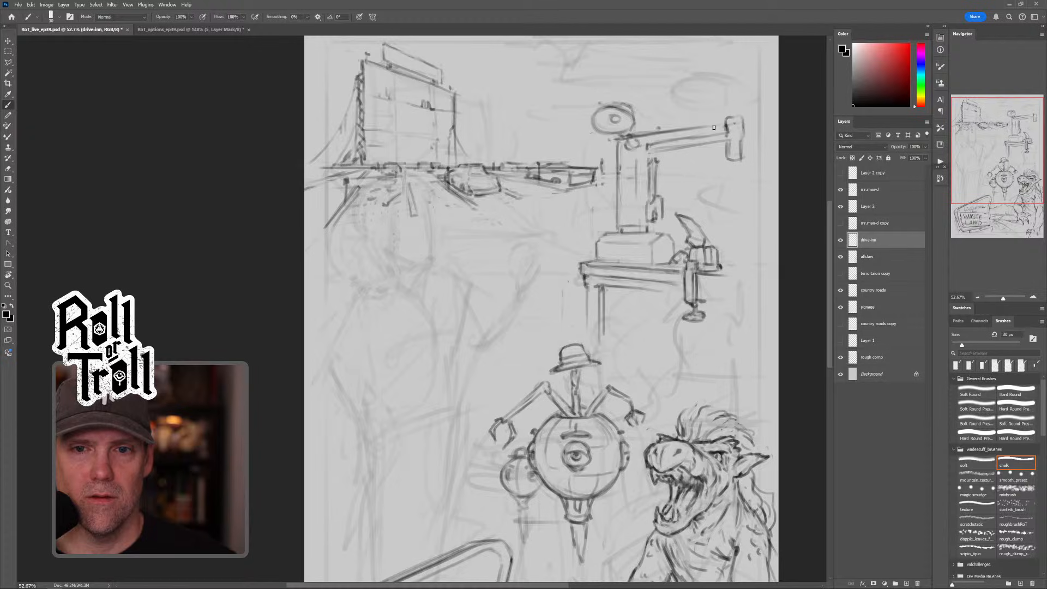
Step: Add a long slanted shelf line above the hammer and another line along the hammer's handle
mouse_move(650, 130)
left_mouse_down()
mouse_move(642, 106)
mouse_move(644, 119)
mouse_move(759, 92)
left_mouse_up()
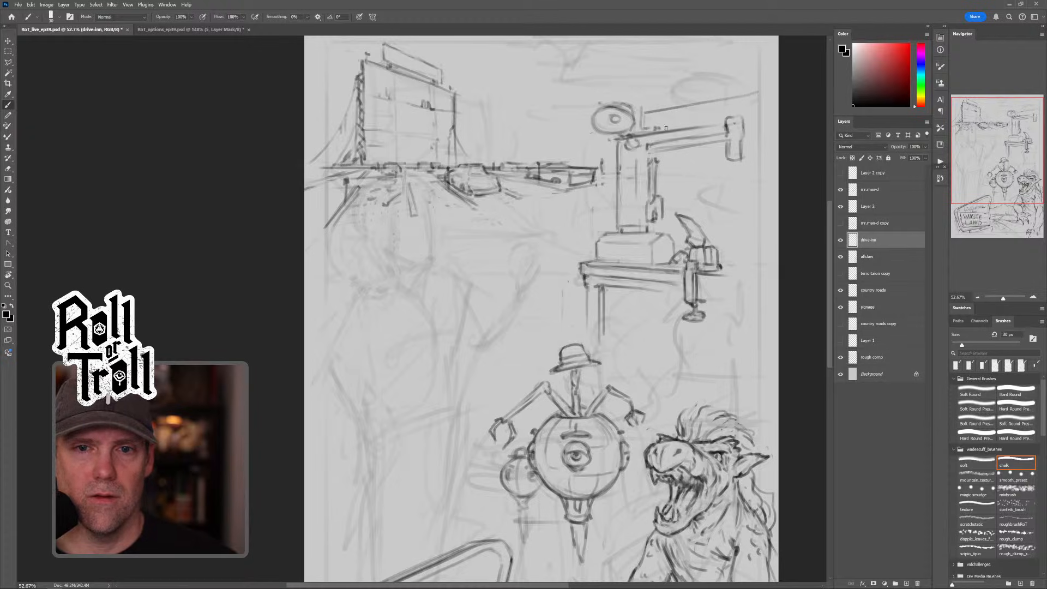
left_click_drag(658, 128, 756, 106)
key("alt+shift+r")
key("alt+shift+n")
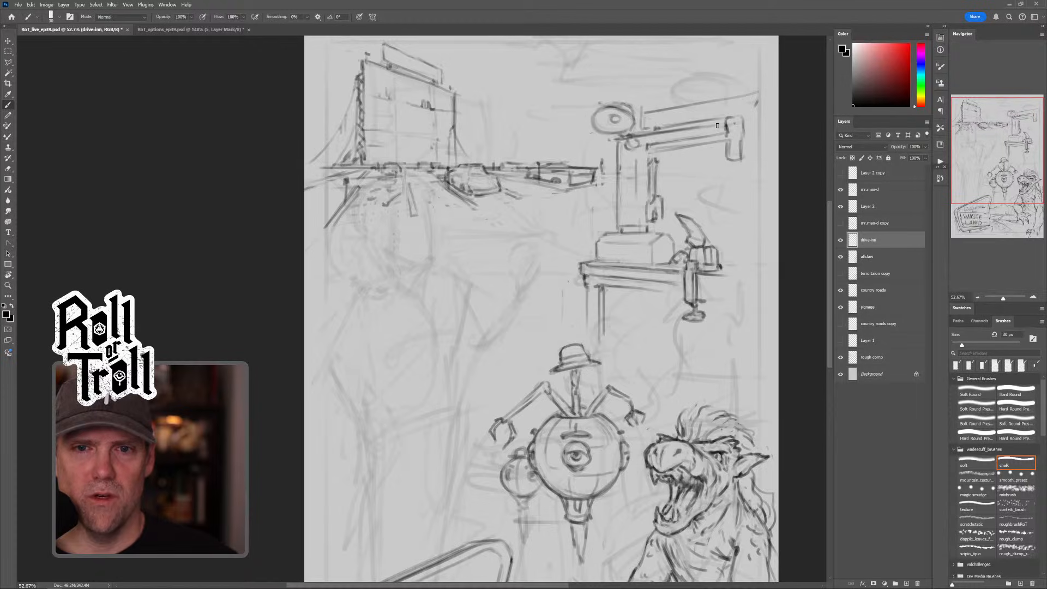
Step: Shape the hammer's handle with a darker grip near the column and short bands along its length
left_click_drag(647, 146, 687, 148)
mouse_move(656, 151)
left_mouse_down()
mouse_move(711, 144)
mouse_move(663, 152)
left_mouse_up()
key("alt+shift+r")
left_click_drag(664, 152, 705, 144)
key("alt+shift+n")
Step: Refine the hammer's head with firmer edges and shading where it meets the handle
mouse_move(709, 135)
left_mouse_down()
mouse_move(703, 145)
mouse_move(726, 157)
mouse_move(739, 133)
mouse_move(727, 126)
mouse_move(741, 116)
mouse_move(729, 152)
mouse_move(726, 128)
mouse_move(741, 157)
left_mouse_up()
key("alt+shift+r")
key("alt+shift+n")
key("alt+shift+r")
key("alt+shift+n")
key("alt+shift+r")
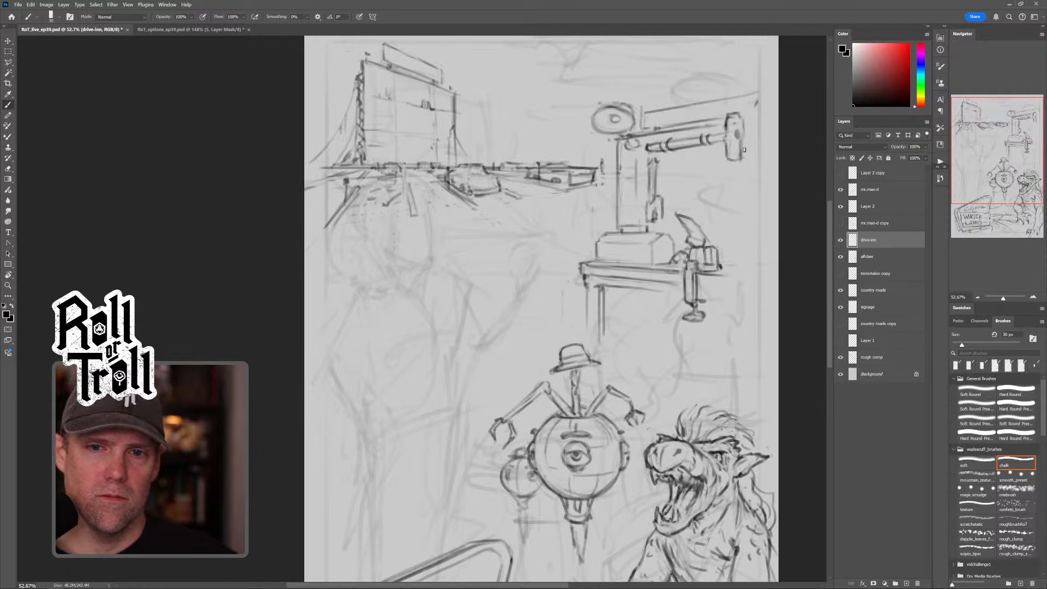
key("alt+shift+r")
key("alt+shift+n")
left_click_drag(746, 121, 740, 134)
key("alt+shift+n")
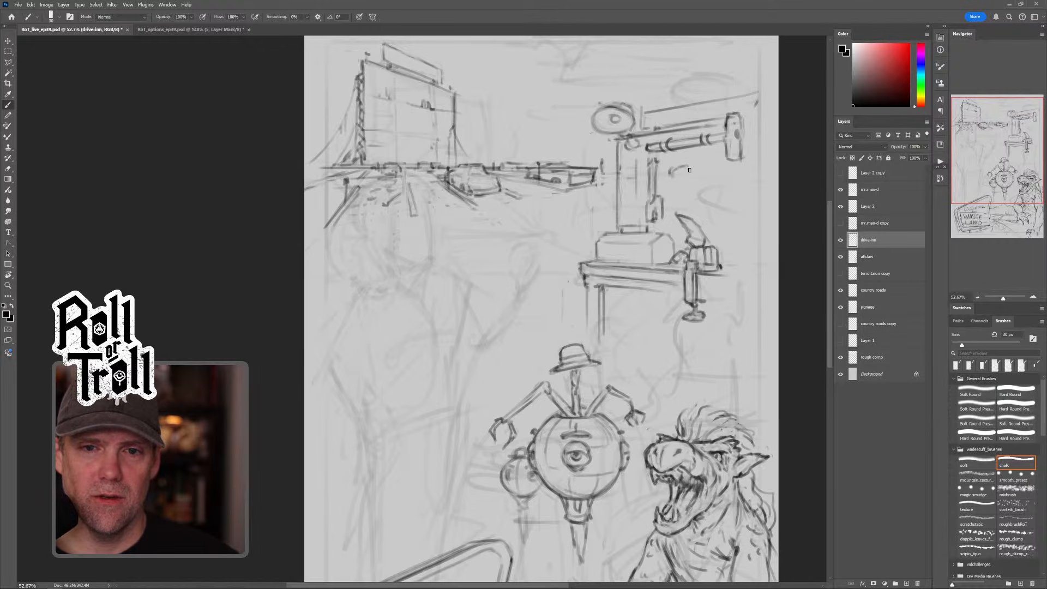
Step: Sketch a small T-shaped tool hanging below the hammer's handle, to the right of the column
key("alt+shift+r")
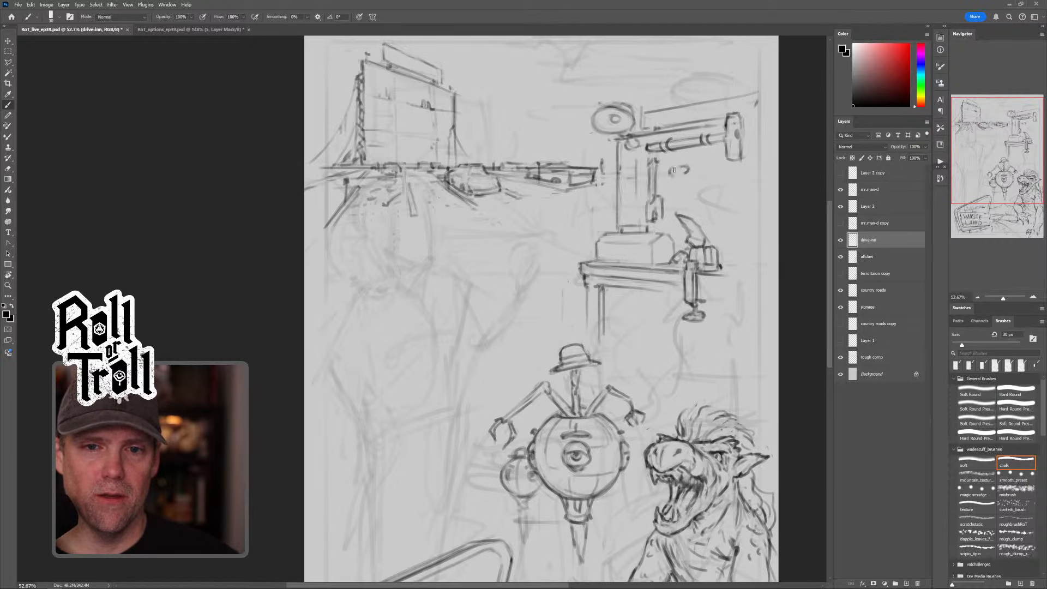
key("alt+shift+n")
left_click_drag(677, 173, 682, 212)
key("alt+shift+n")
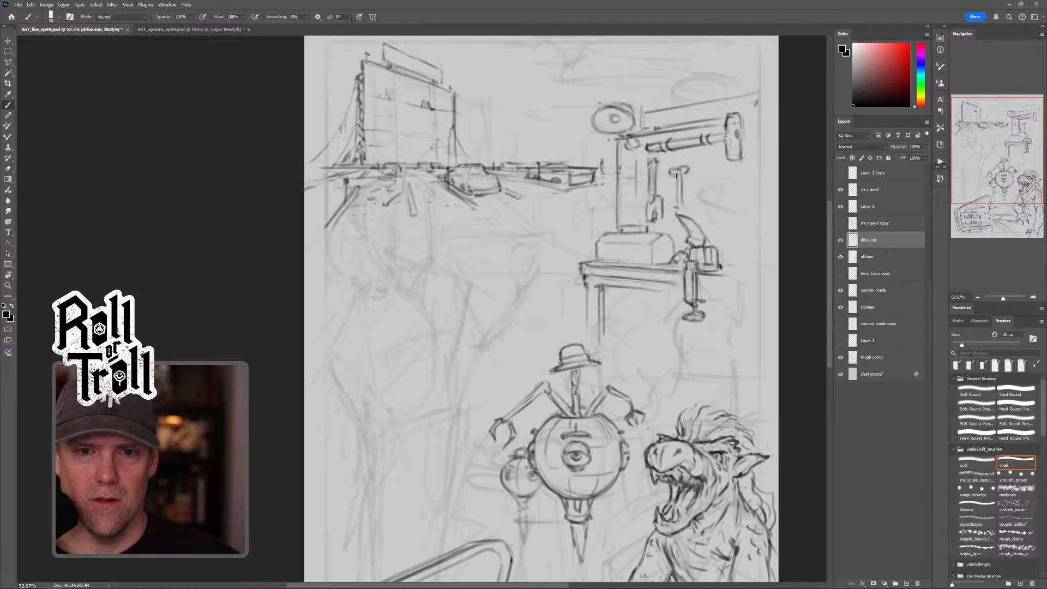
key("alt+shift+r")
Step: Draw a slim upright tool on the column's front and add a faint vertical mark right of the T-shaped tool
left_click_drag(707, 176, 708, 211)
left_click_drag(628, 187, 635, 218)
key("alt+shift+r")
key("alt+shift+n")
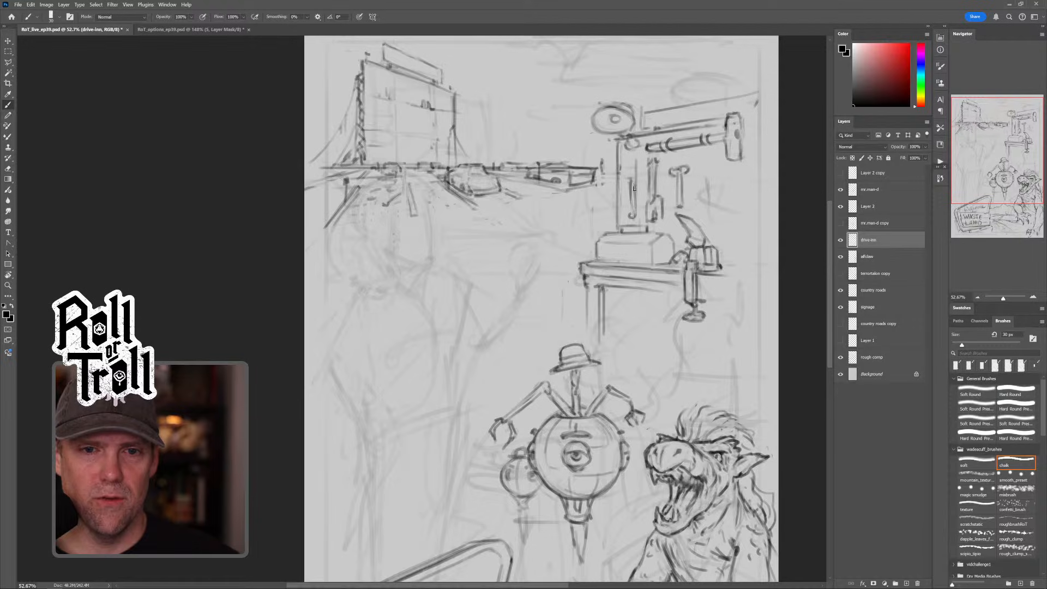
key("alt+shift+r")
mouse_move(631, 182)
left_mouse_down()
mouse_move(631, 217)
mouse_move(636, 206)
left_mouse_up()
key("alt+shift+n")
key("alt+shift+r")
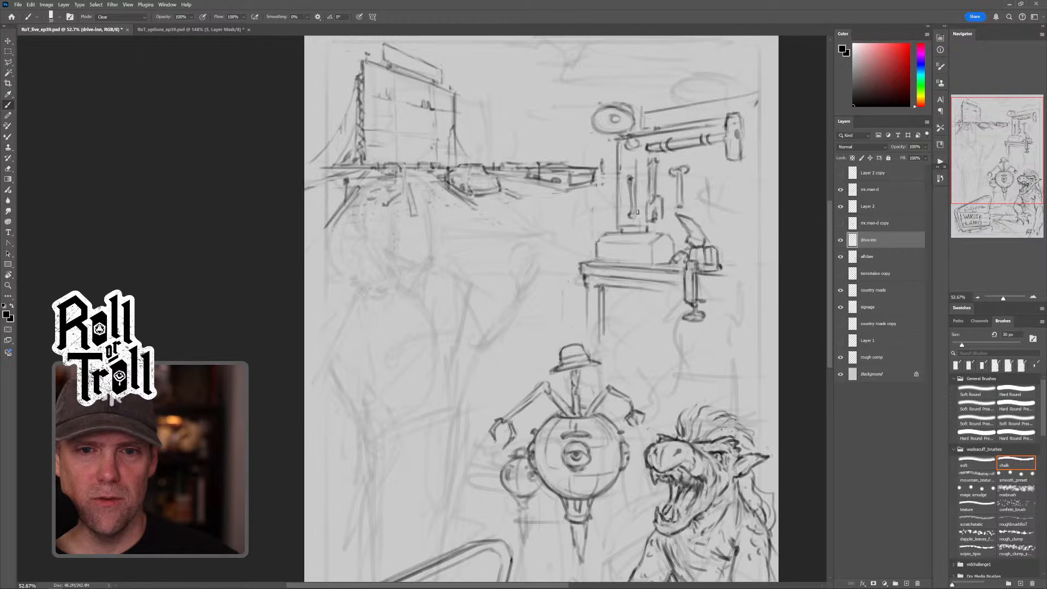
key("alt+shift+n")
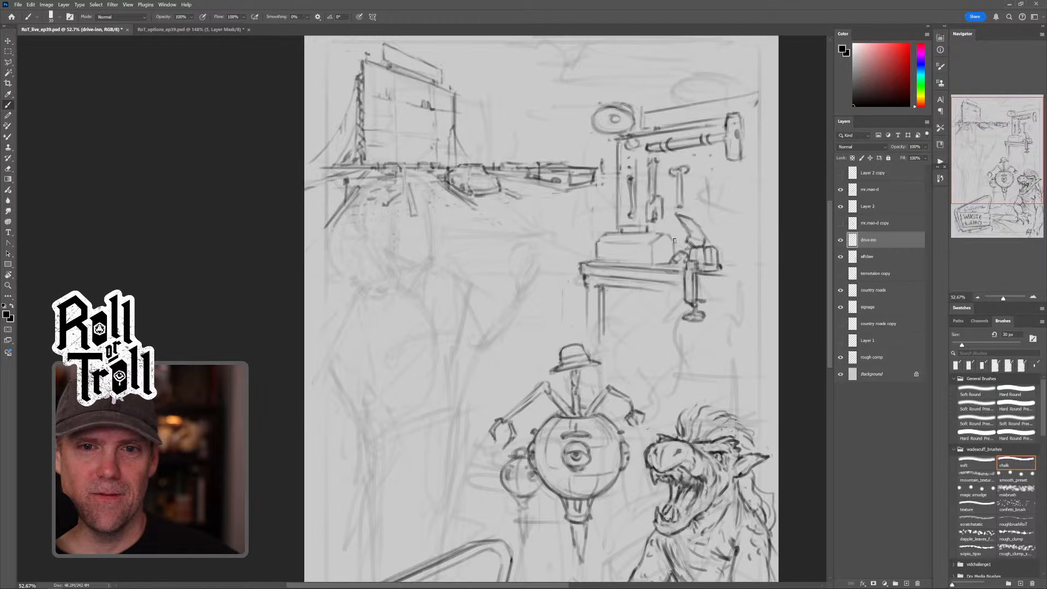
Step: Darken the column's foot and add a second line along the slanted shelf above the hammer
left_click_drag(633, 232, 626, 231)
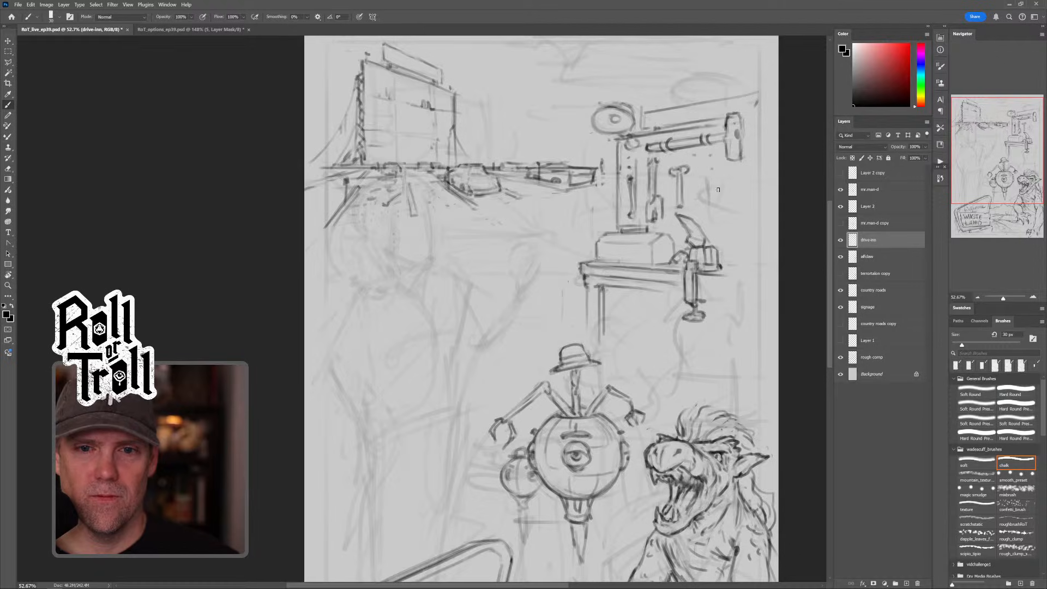
left_click_drag(727, 177, 728, 167)
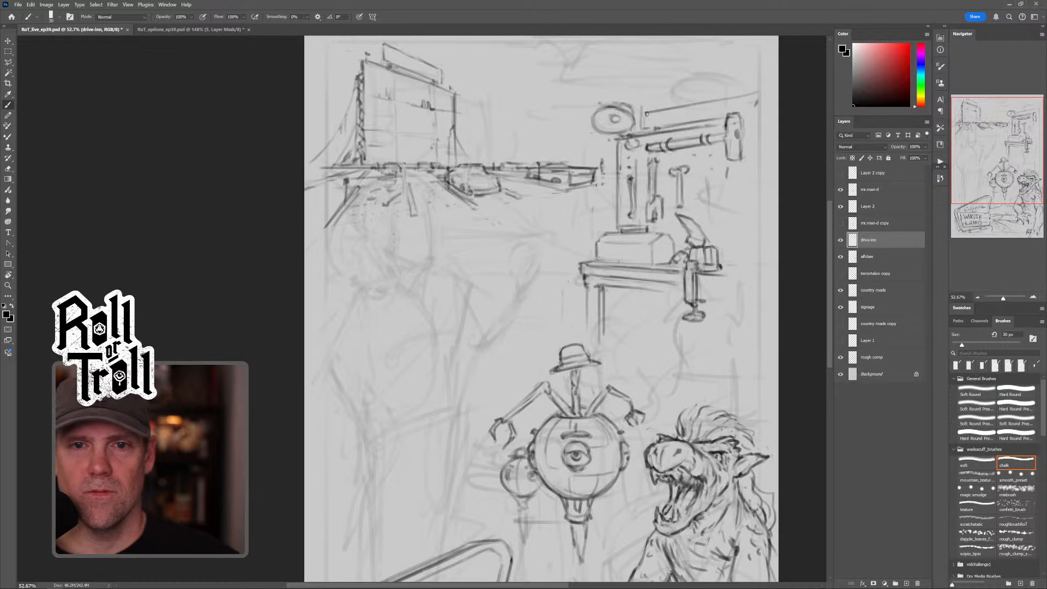
left_click_drag(646, 108, 758, 90)
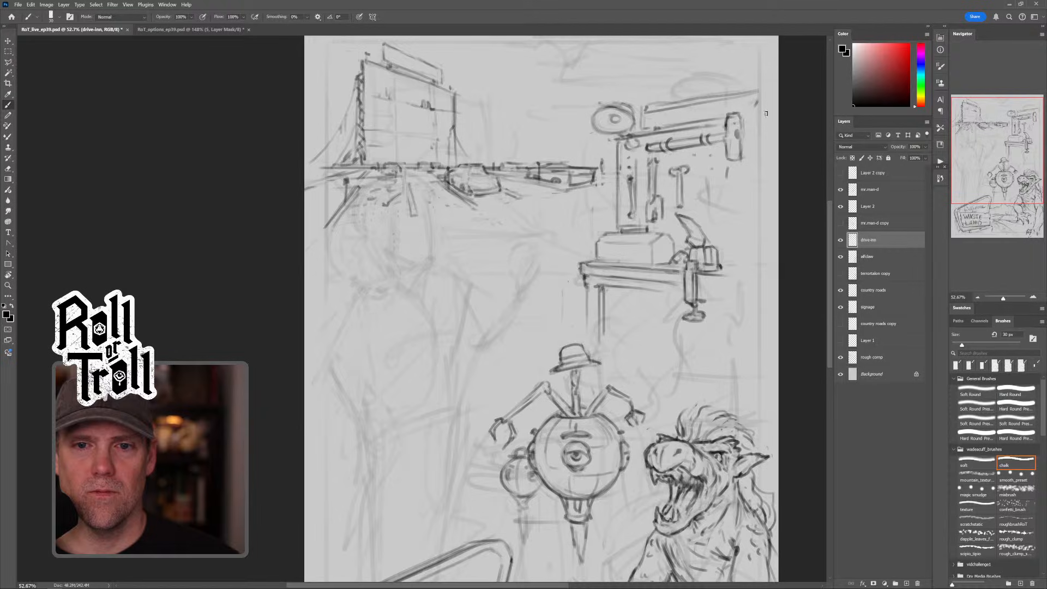
Step: Rework the horned piece on the ledge into a vise with an angular, wider top and a narrow body
key("shift+alt+r")
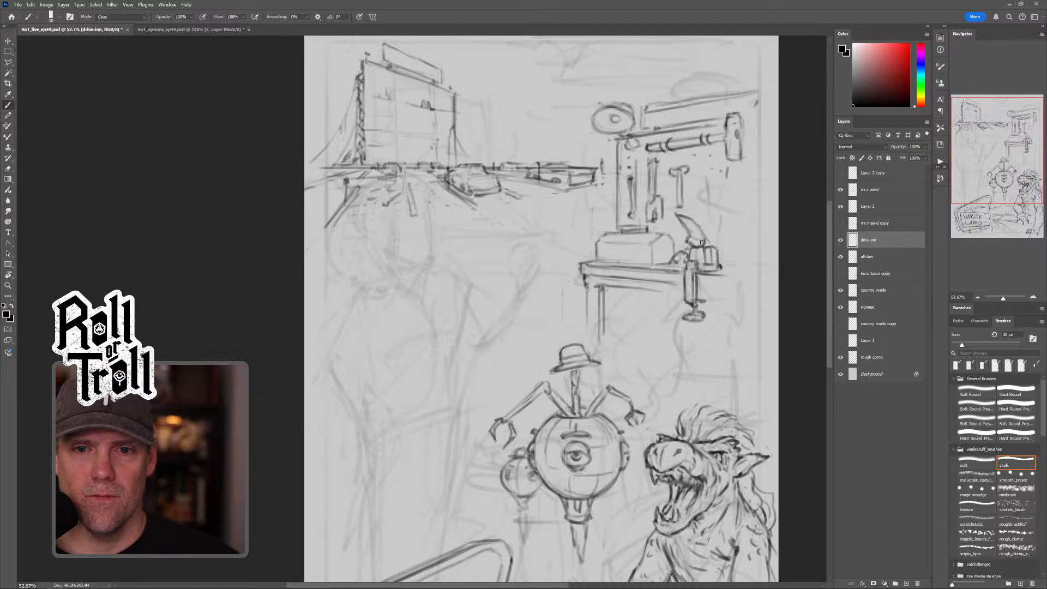
key("shift+alt+n")
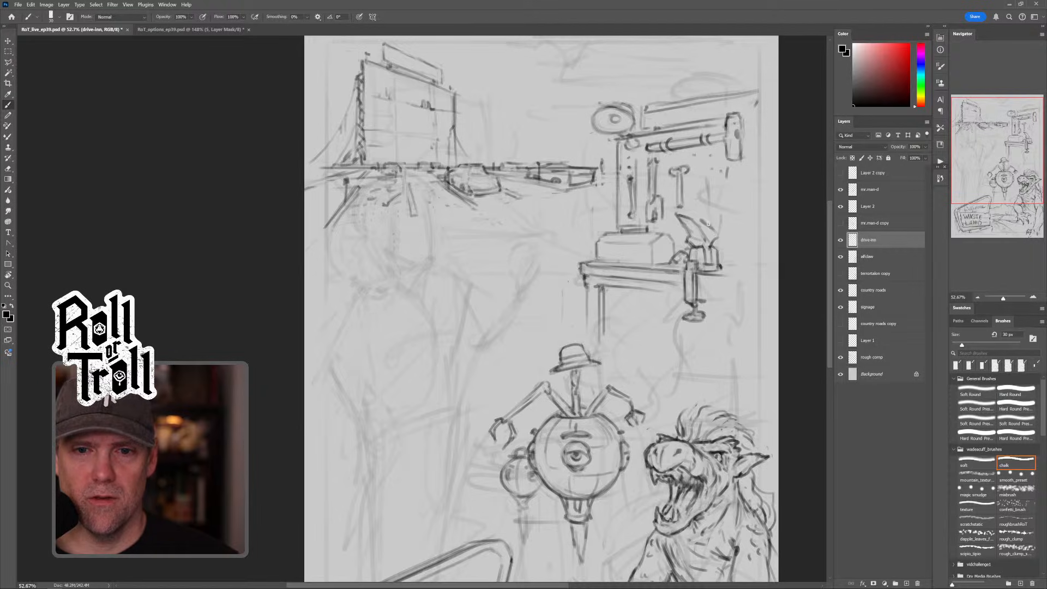
key("shift+alt+r")
left_click_drag(706, 239, 698, 225)
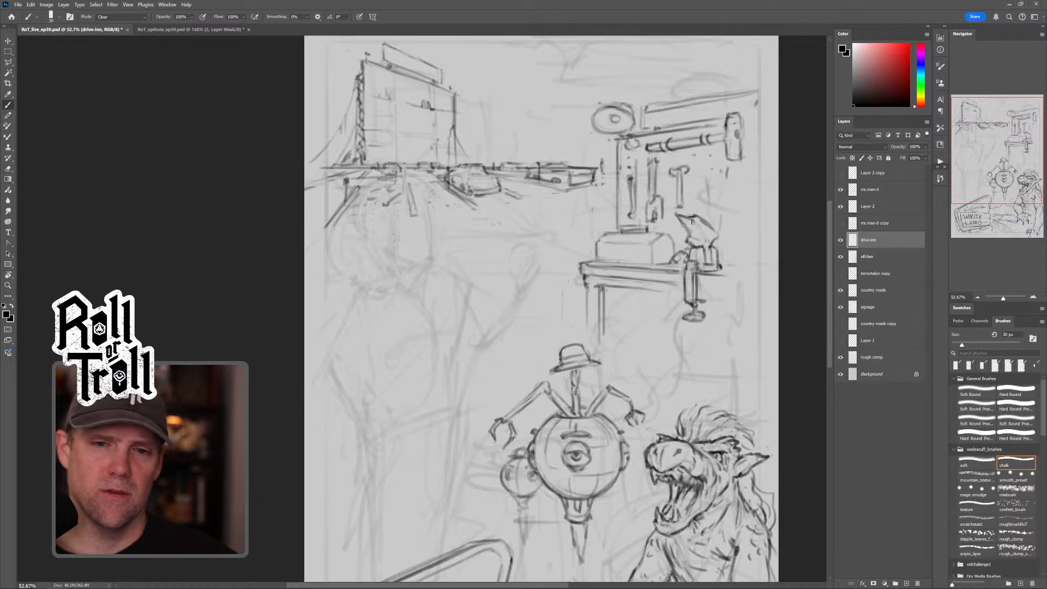
key("shift+alt+n")
mouse_move(693, 237)
left_mouse_down()
mouse_move(713, 238)
mouse_move(706, 256)
left_mouse_up()
left_click_drag(712, 250, 711, 258)
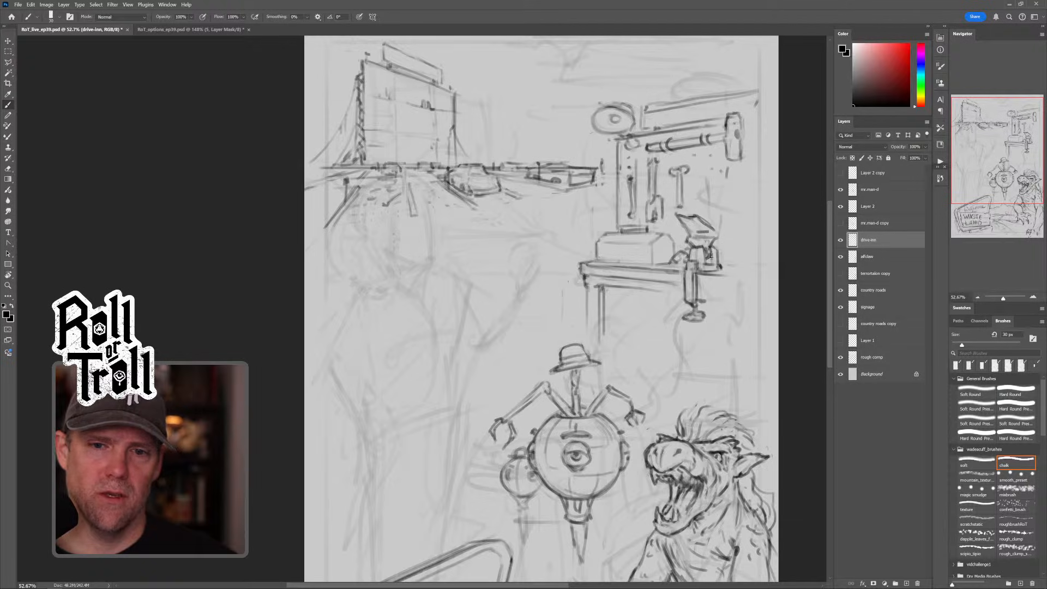
Step: Trim and sharpen the lines of the vise's angular top
key("shift+alt+r")
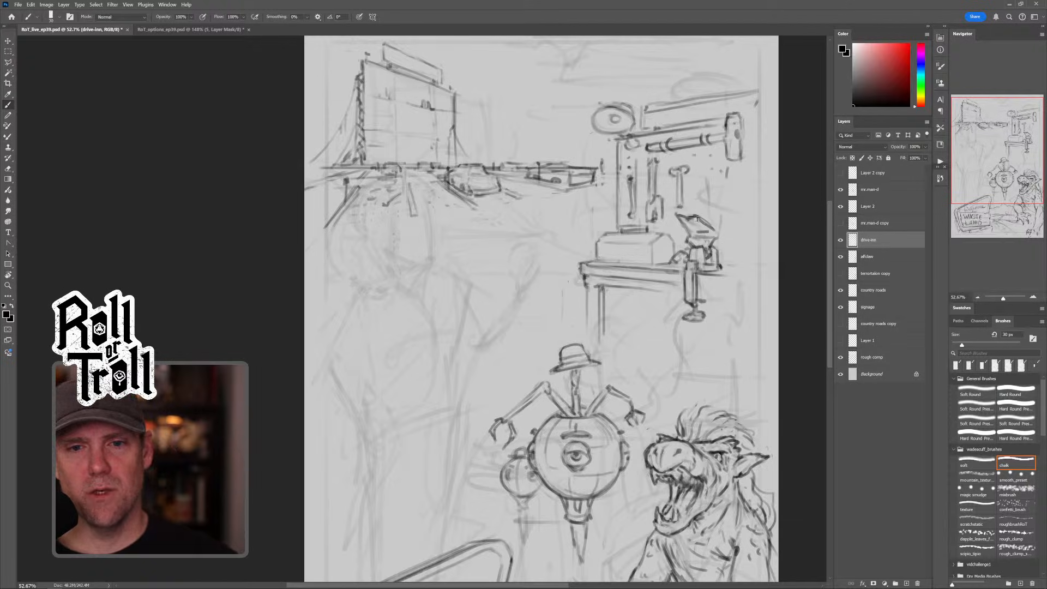
left_click_drag(694, 215, 707, 223)
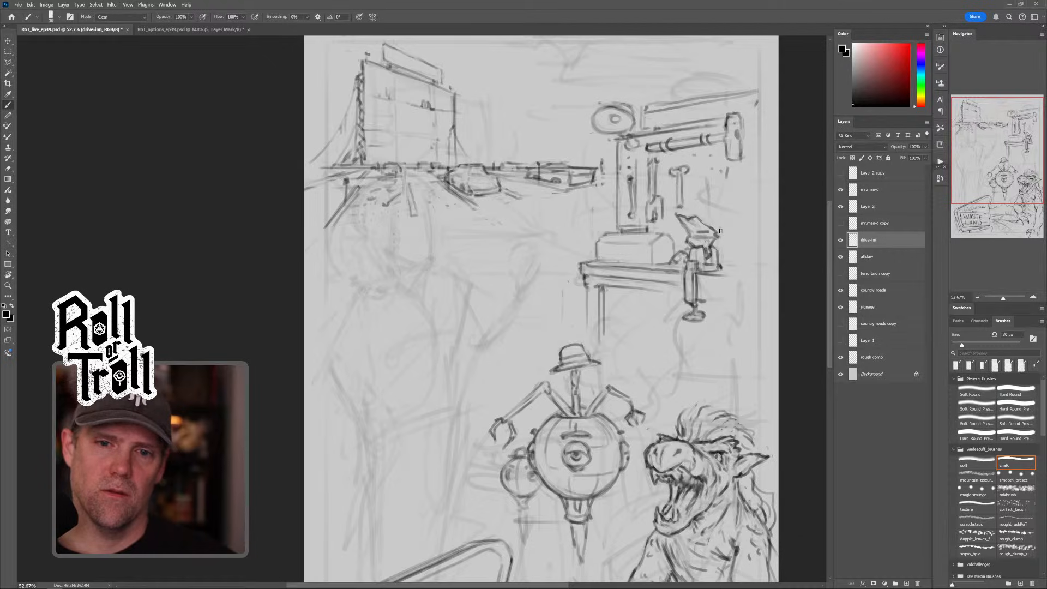
key("shift+alt+n")
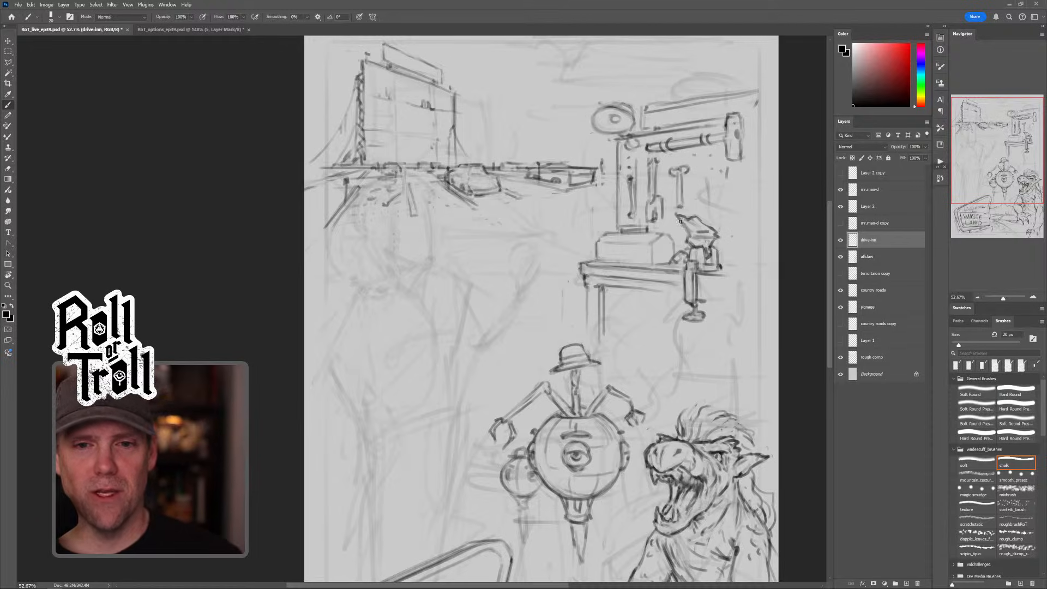
key("alt+shift+r")
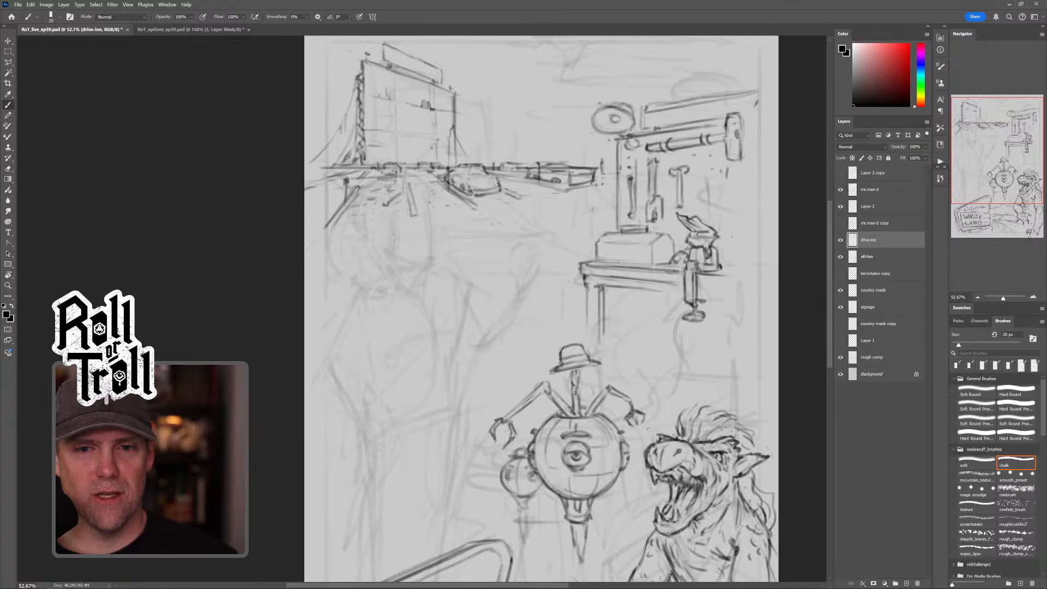
key("shift+alt+r")
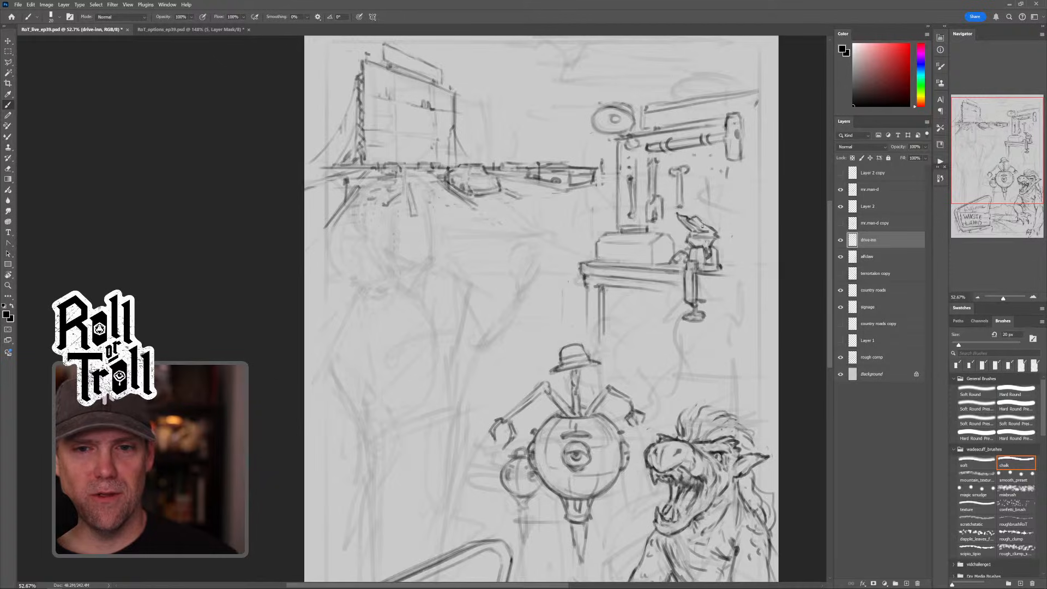
Step: Touch up the vise's body and draw a slim upright tool with a flared foot right of the T-shaped tool
left_click_drag(691, 238, 701, 238)
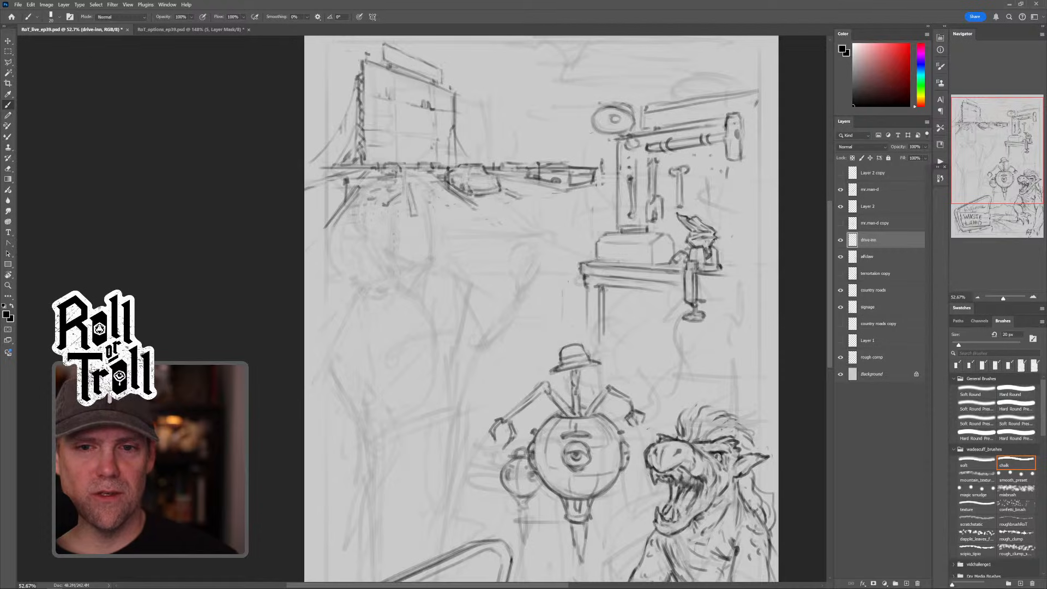
left_click_drag(709, 241, 701, 242)
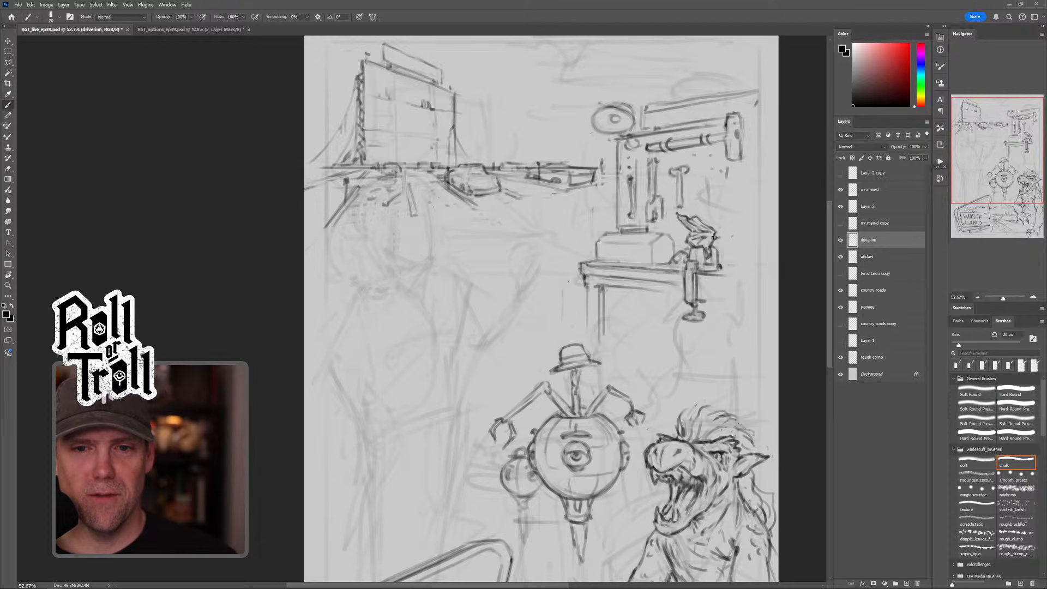
key("shift+alt+r")
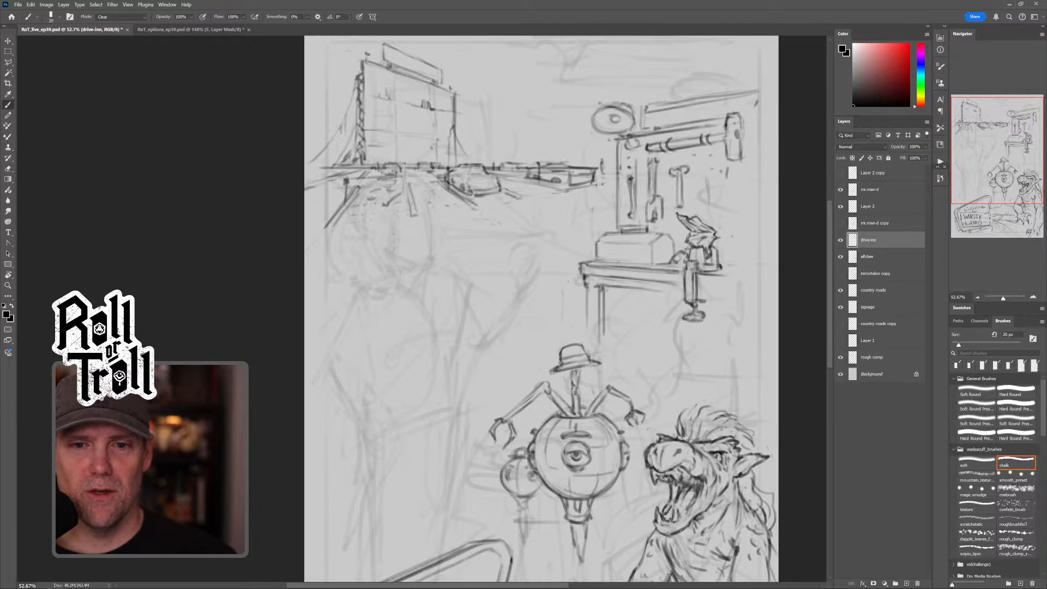
key("shift+alt+n")
key("shift+alt+r")
key("shift+alt+n")
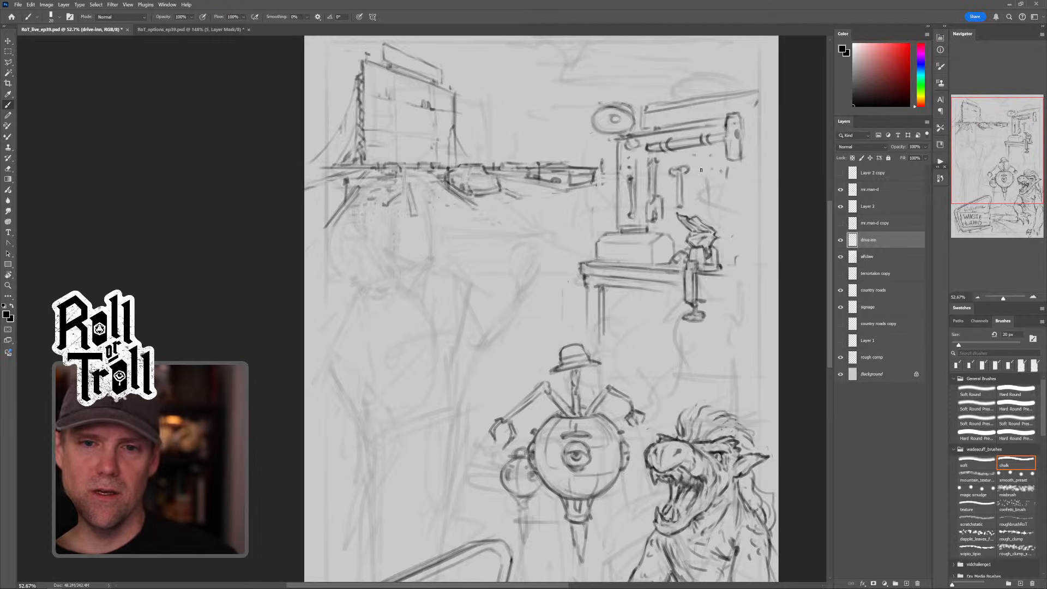
left_click_drag(712, 174, 711, 206)
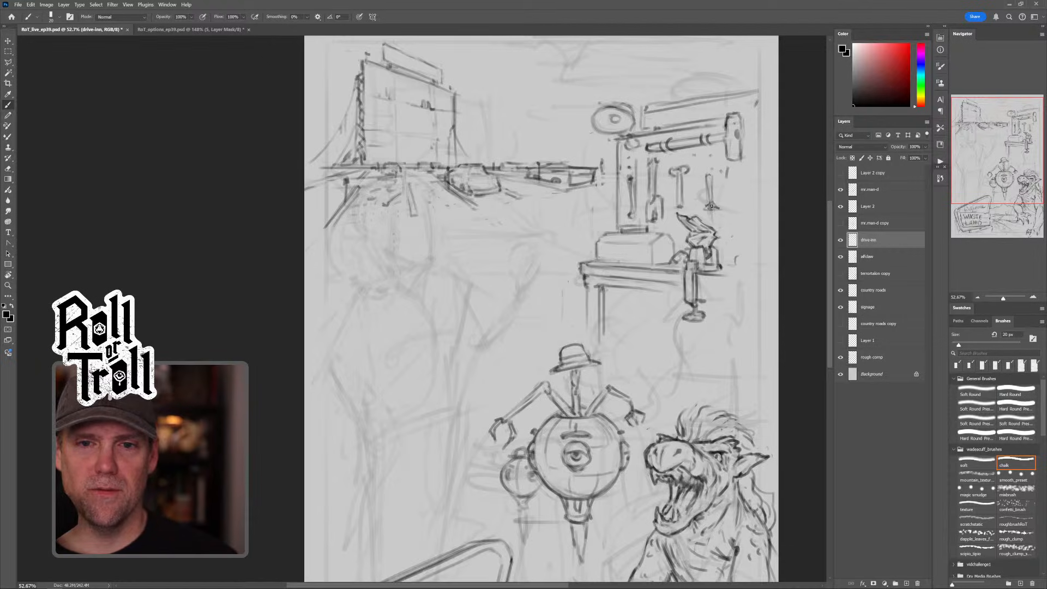
left_click_drag(757, 151, 756, 188)
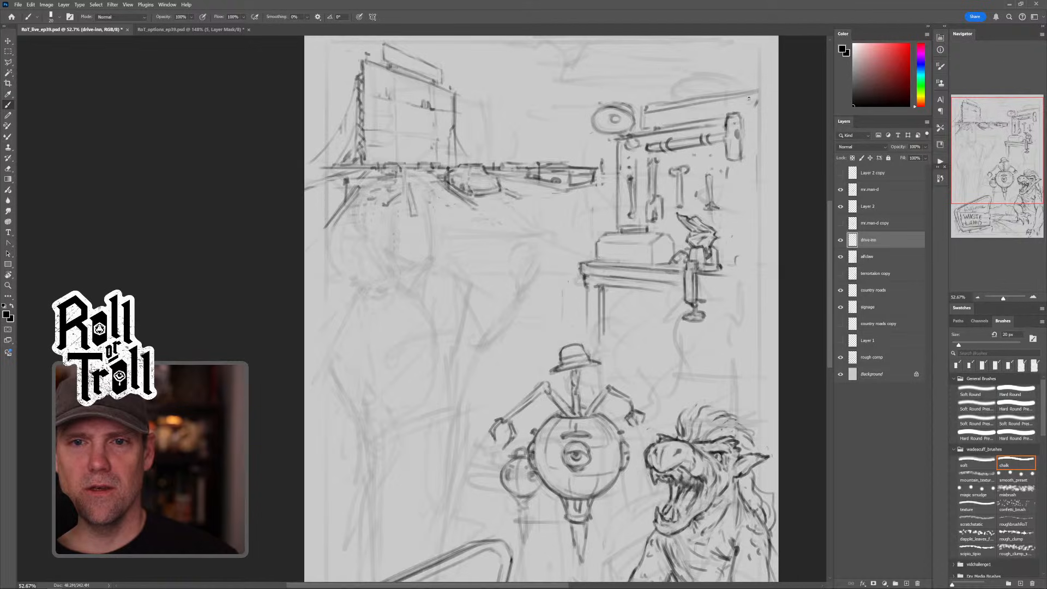
Step: Extend the upper and lower lines of the slanted shelf above the hammer out to the page's edge
left_click_drag(747, 96, 778, 85)
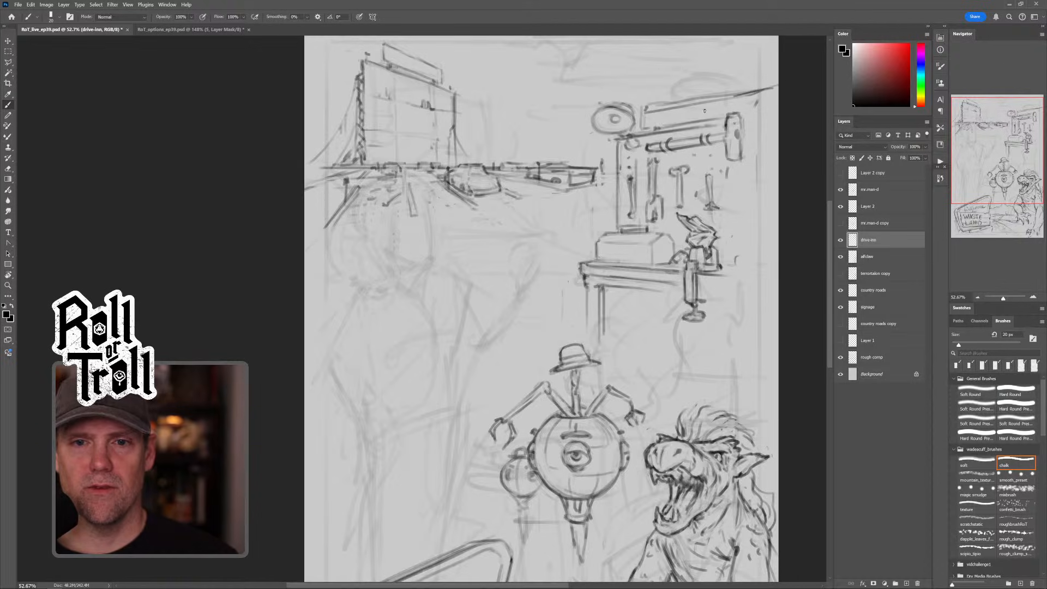
key("ctrl+z")
left_click_drag(663, 104, 779, 82)
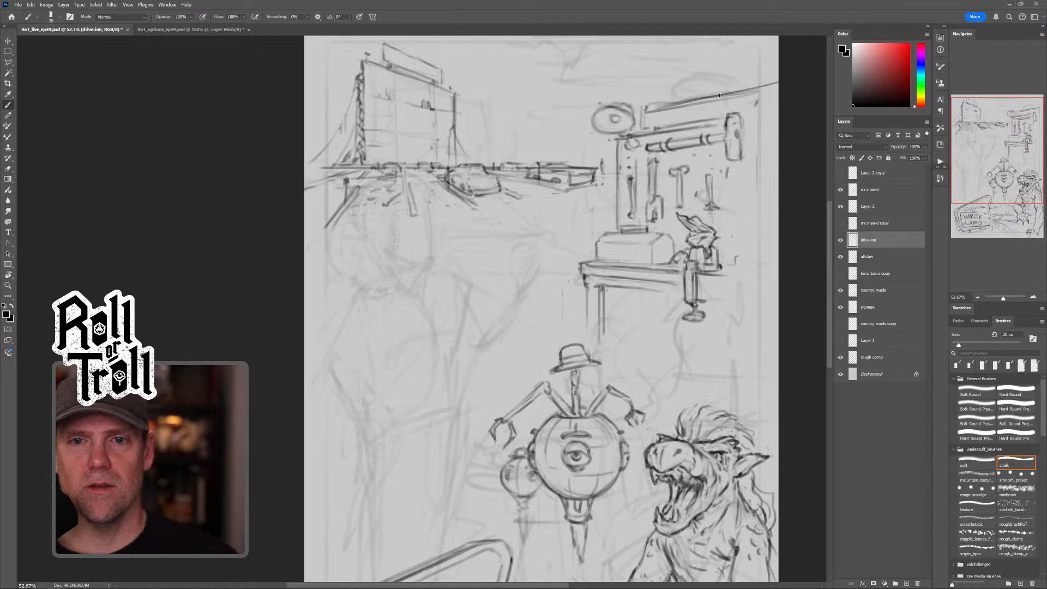
left_click_drag(748, 123, 777, 116)
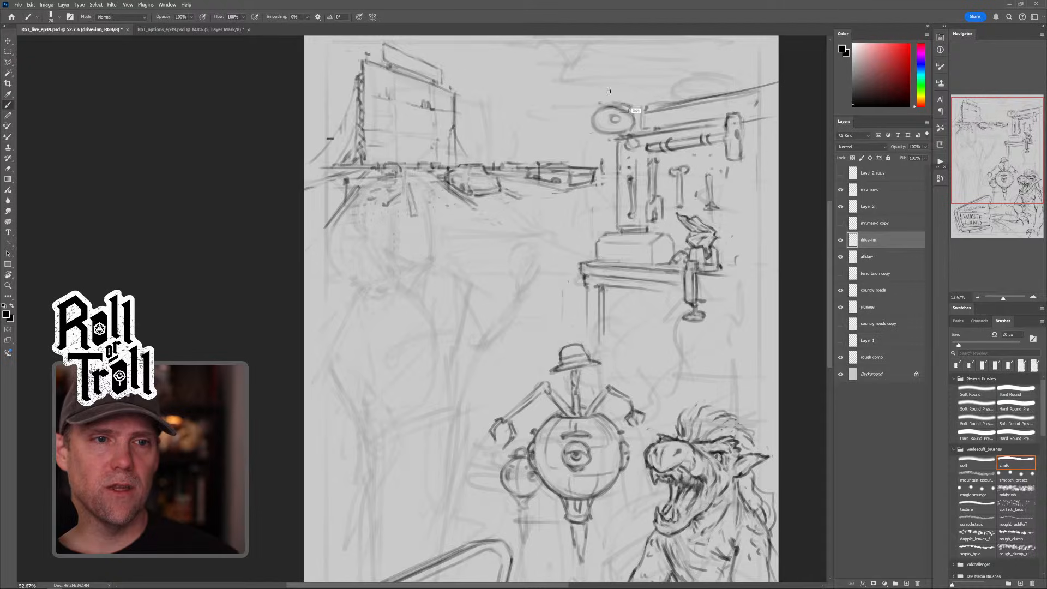
Step: Draw a straight vertical line left of the drive-in building, and undo the matching line above the shelf
left_click_drag(327, 145, 326, 70)
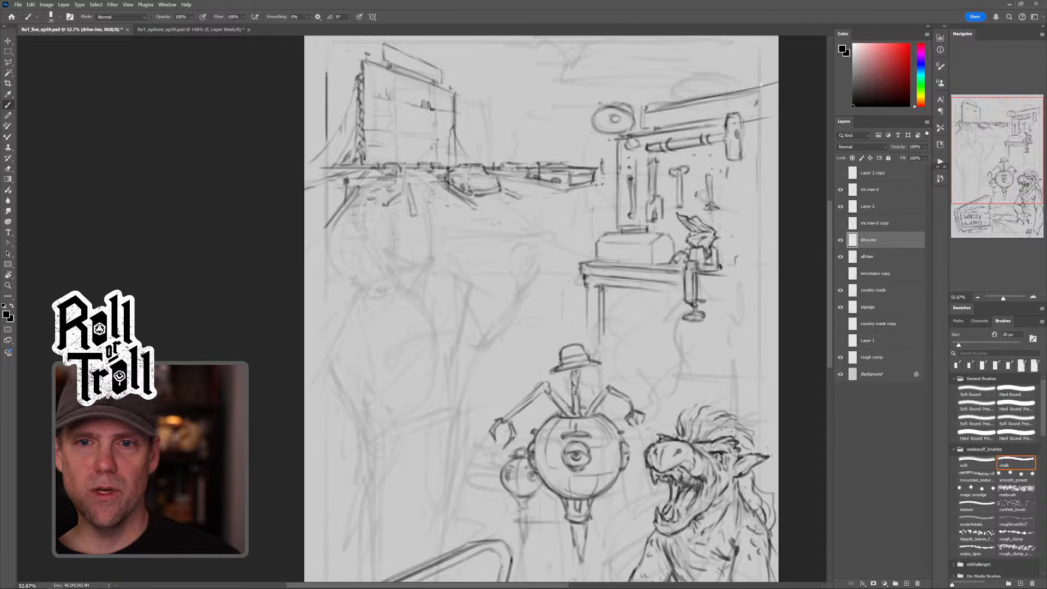
left_click_drag(761, 85, 761, 61)
mouse_move(753, 185)
left_mouse_down()
mouse_move(750, 204)
mouse_move(771, 188)
left_mouse_up()
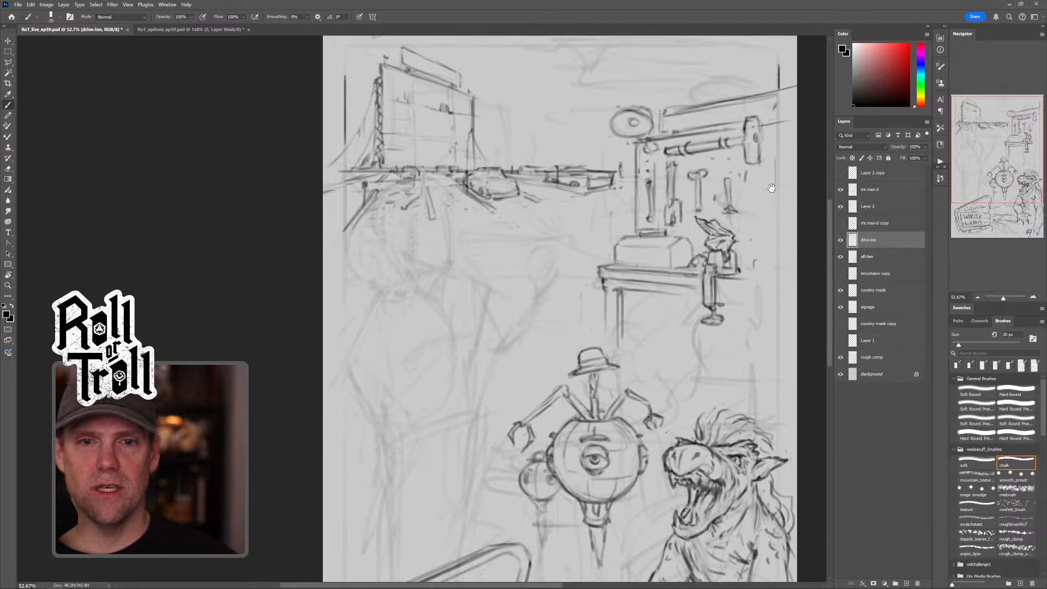
key("ctrl+z")
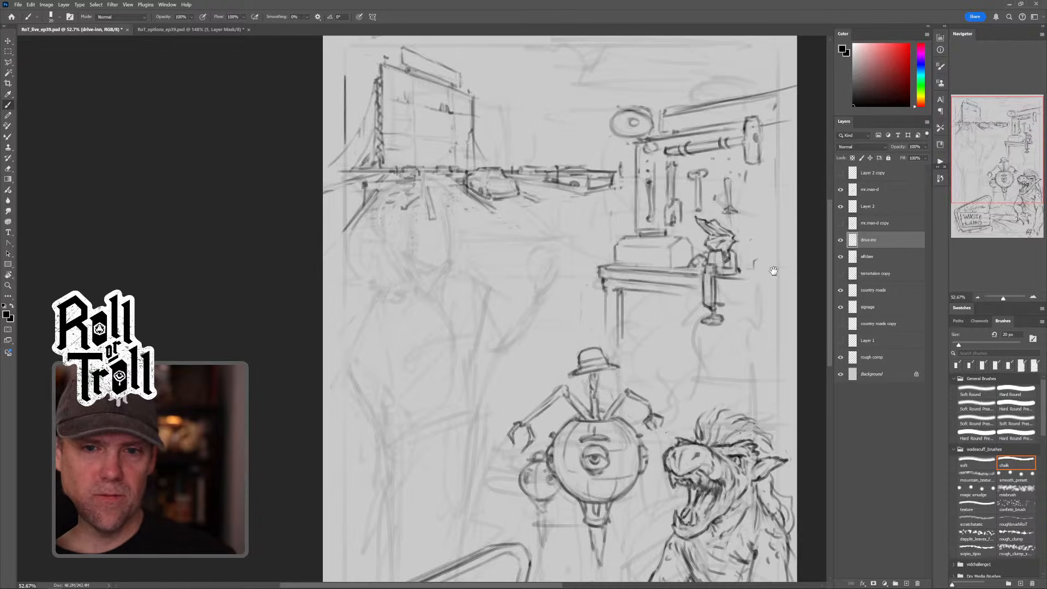
Step: Draw an open box with spread flaps on the workbench, right of the vise
mouse_move(751, 302)
left_mouse_down()
mouse_move(719, 290)
mouse_move(791, 297)
mouse_move(734, 277)
mouse_move(800, 284)
mouse_move(751, 271)
mouse_move(752, 252)
mouse_move(779, 251)
mouse_move(746, 260)
mouse_move(748, 269)
mouse_move(754, 245)
mouse_move(764, 240)
left_mouse_up()
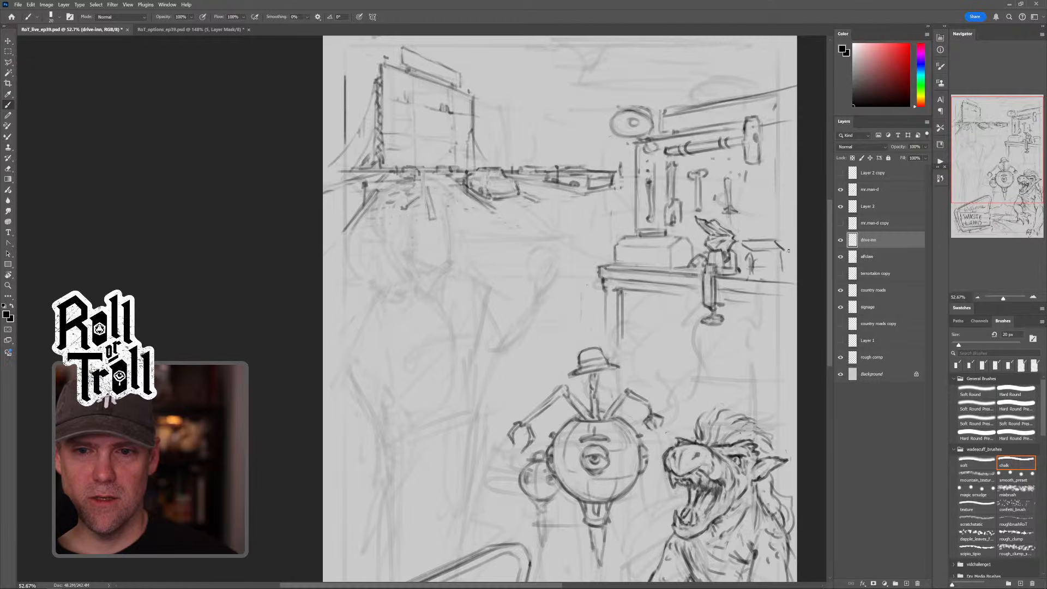
left_click_drag(777, 241, 793, 249)
left_click_drag(785, 248, 778, 278)
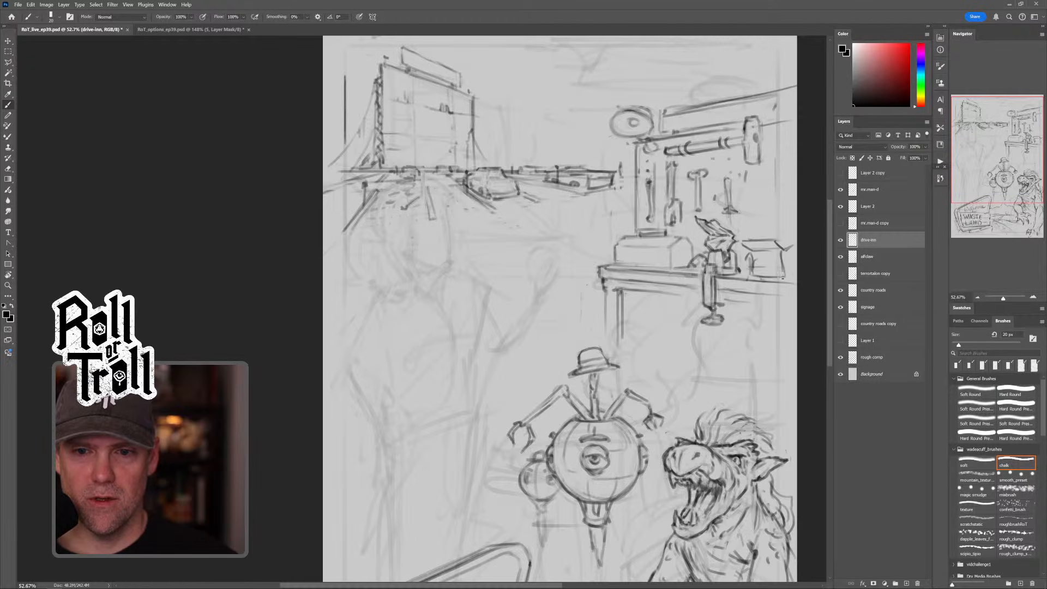
key("shift+alt+r")
key("shift+alt+n")
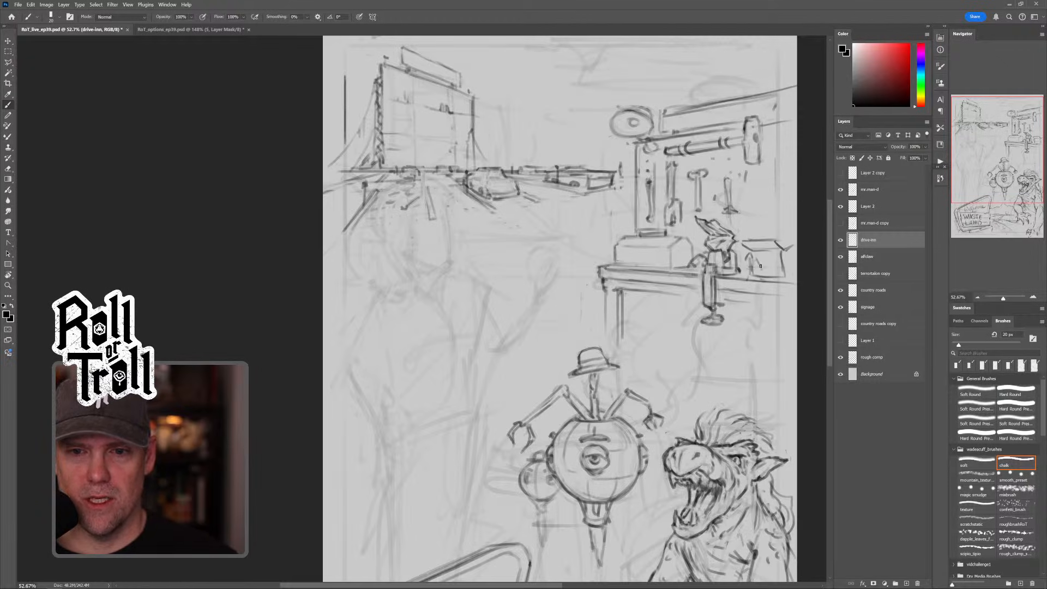
Step: Add detail to the open box's front and sketch a second box behind it at the page's edge
left_click_drag(755, 258, 772, 253)
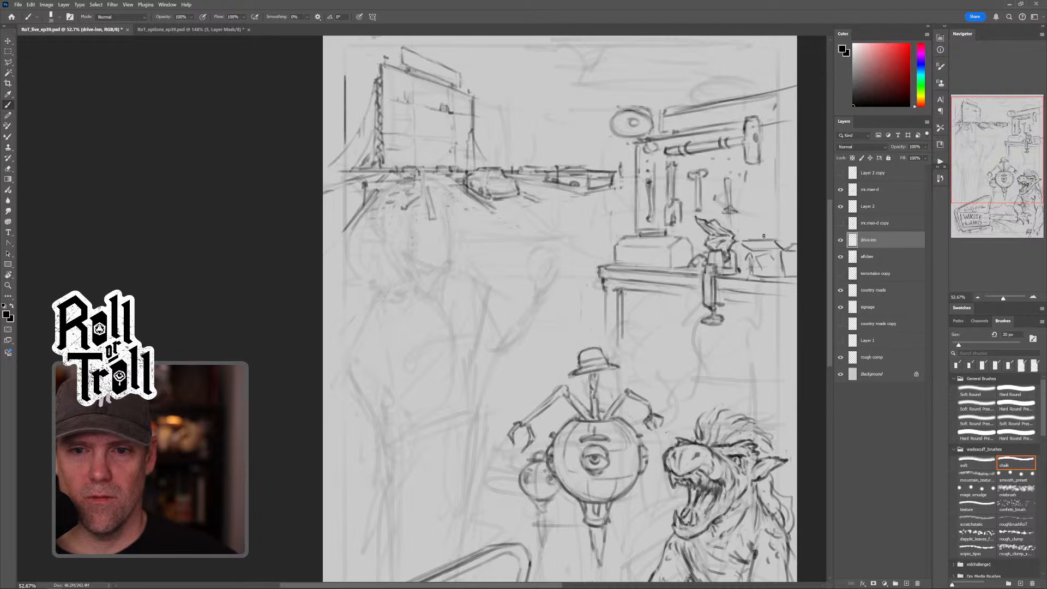
left_click_drag(763, 236, 794, 235)
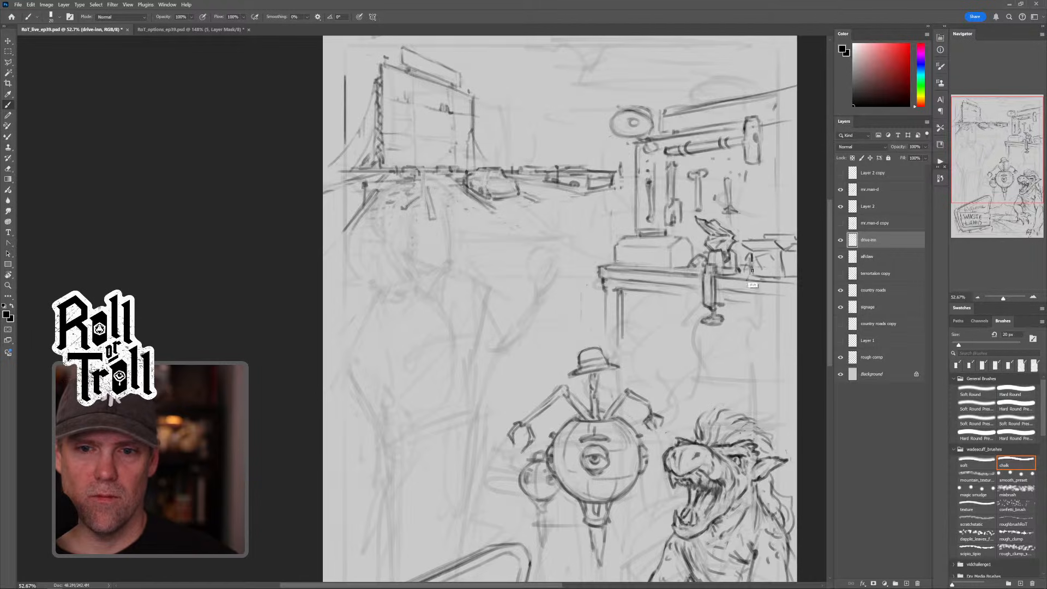
left_click_drag(782, 253, 786, 271)
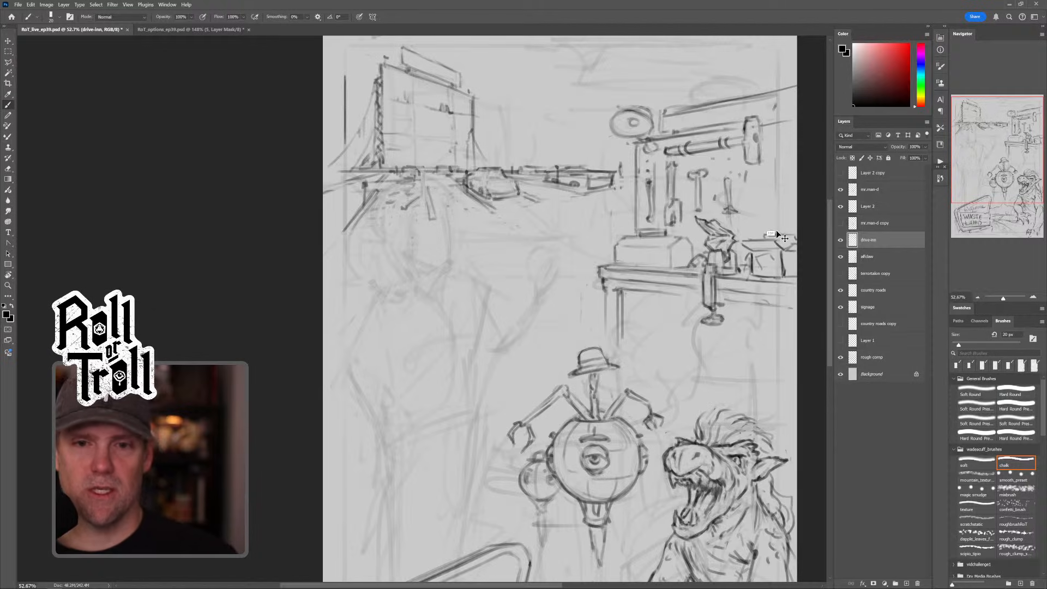
key("ctrl+t")
left_click_drag(322, 350, 330, 340)
key("ctrl+z")
key("Escape")
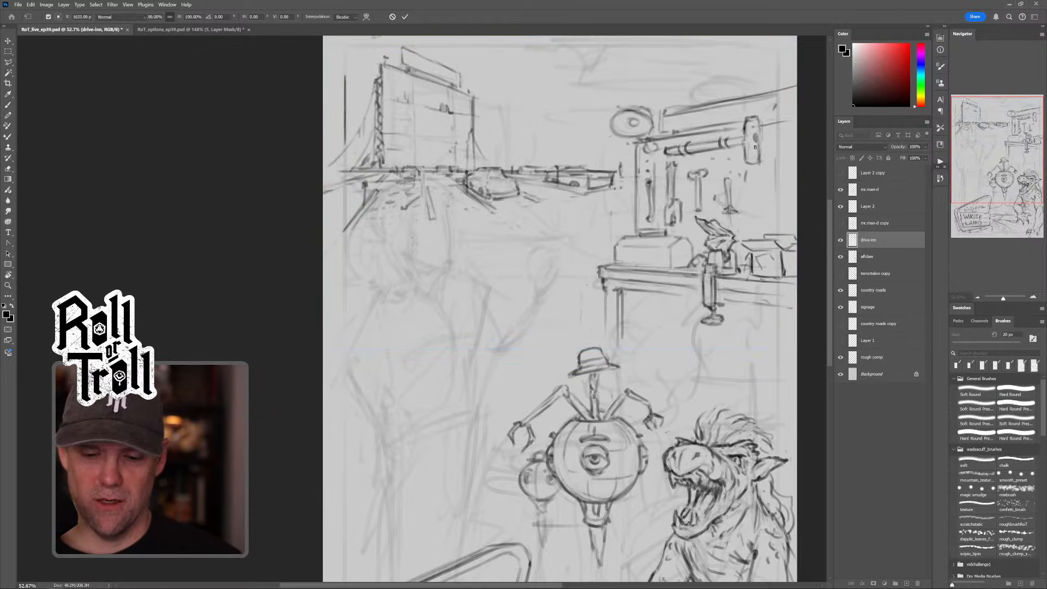
Step: Lasso the whole workbench area, put it on its own layer, and name that layer "scrappy workbench"
left_click_drag(757, 100, 717, 108)
mouse_move(764, 70)
left_mouse_down()
mouse_move(569, 88)
mouse_move(550, 138)
mouse_move(584, 166)
mouse_move(588, 208)
mouse_move(577, 239)
mouse_move(524, 299)
mouse_move(547, 338)
mouse_move(609, 373)
mouse_move(777, 354)
mouse_move(774, 220)
mouse_move(800, 123)
mouse_move(788, 68)
left_mouse_up()
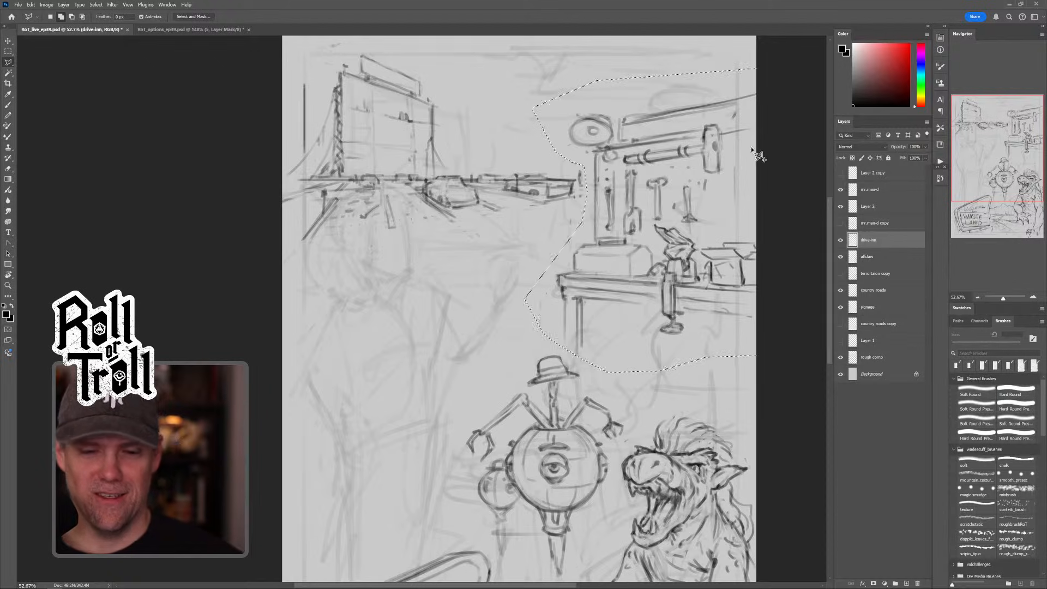
key("ctrl+j")
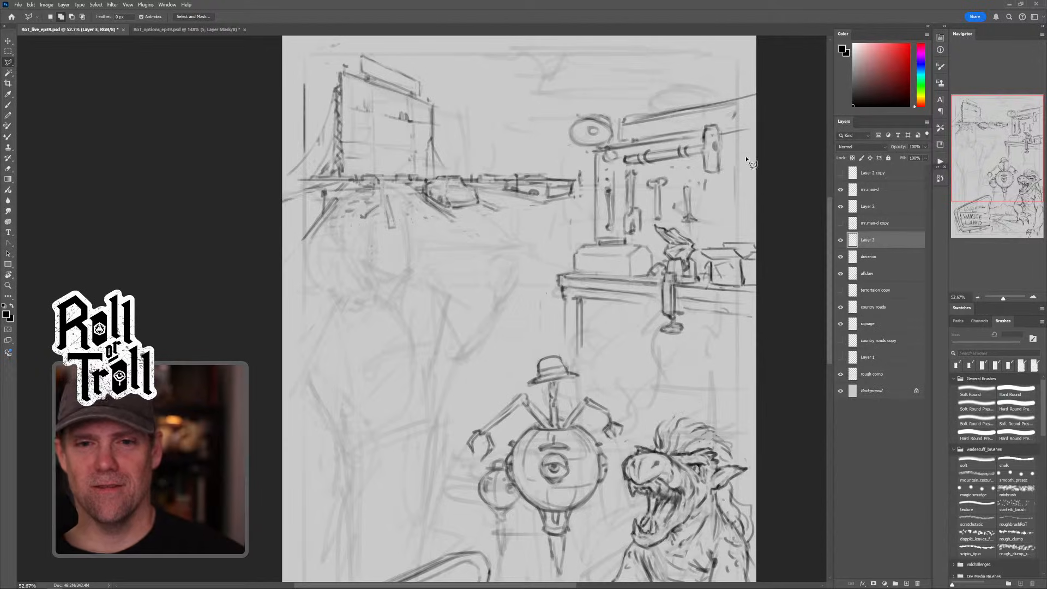
double_click(865, 243)
type("scrappy")
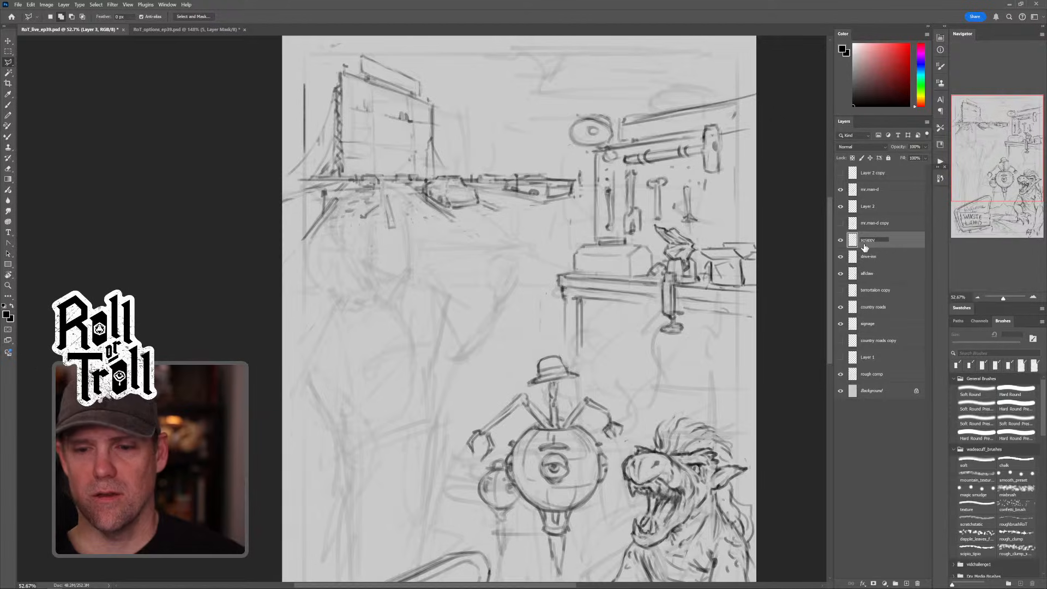
type(" work")
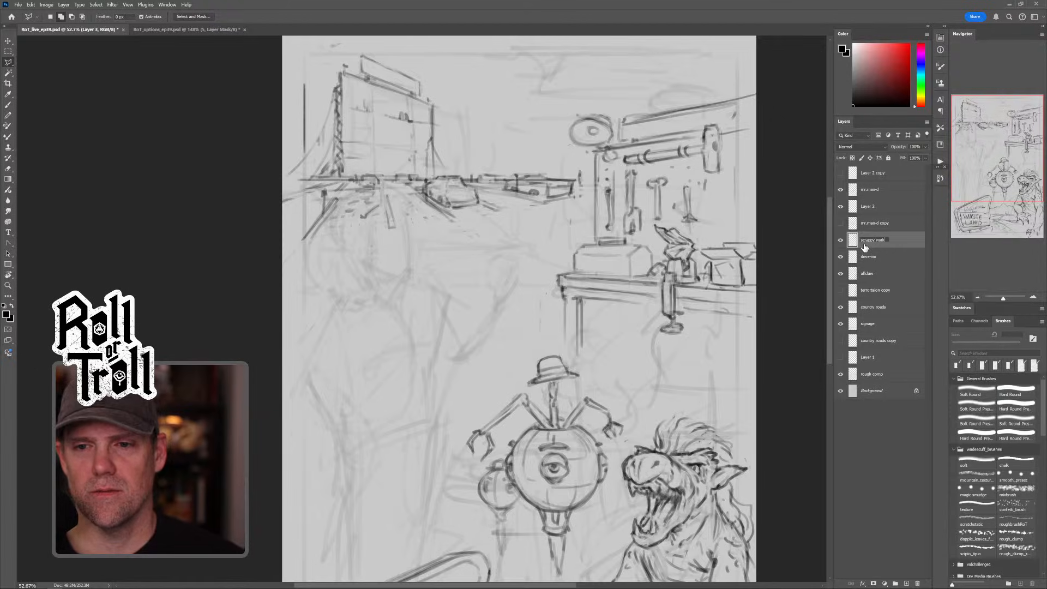
type("bench")
key("Return")
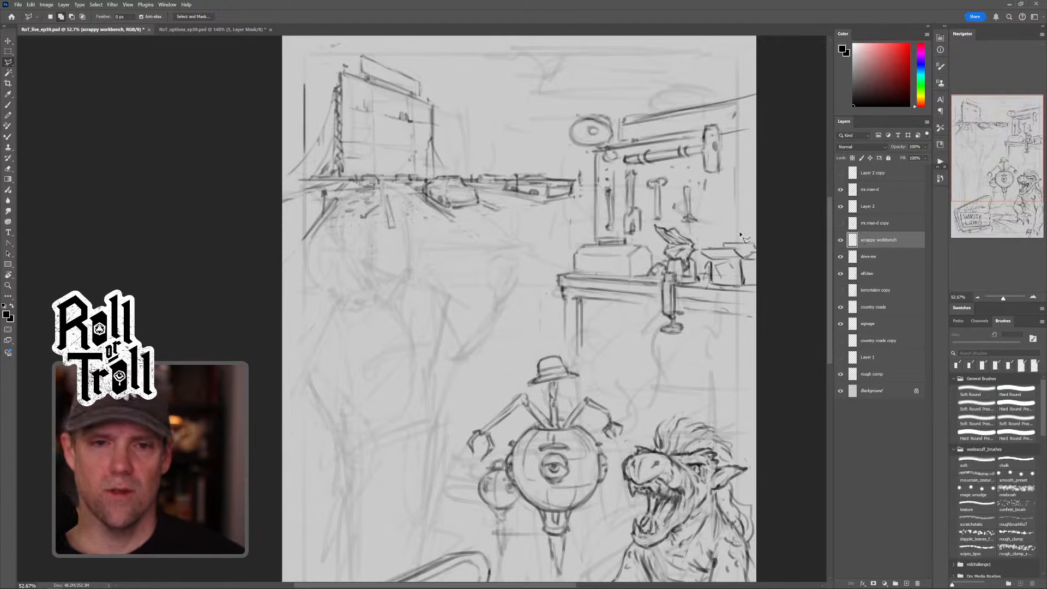
key("ctrl+t")
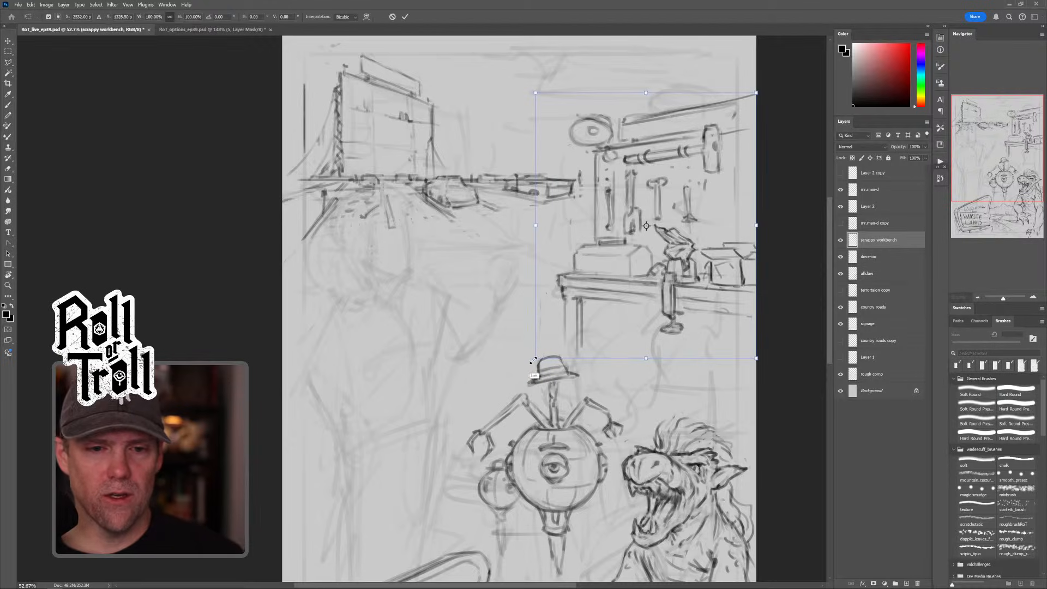
left_click_drag(536, 358, 565, 322)
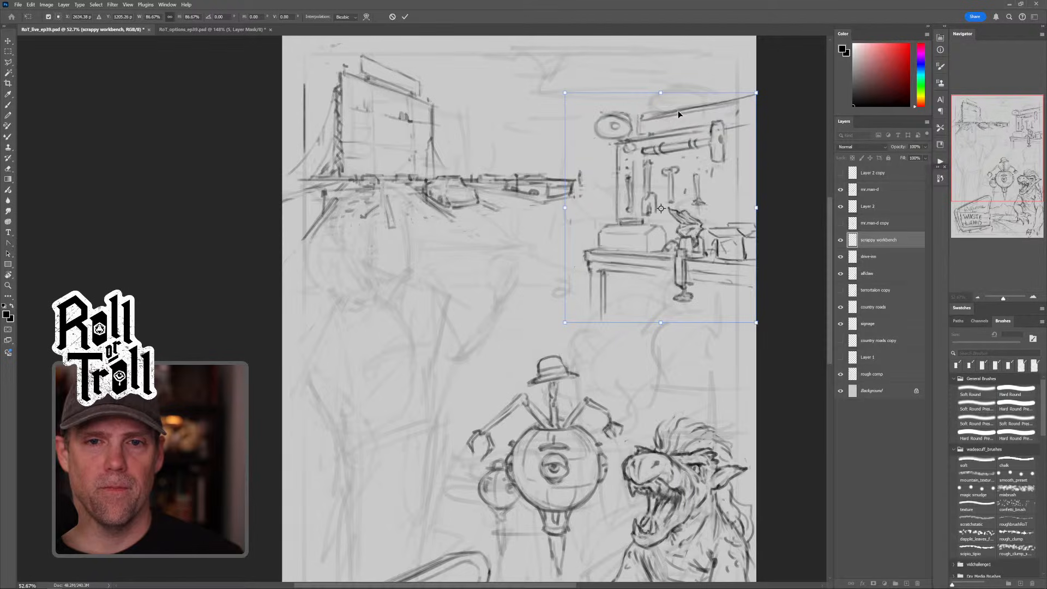
left_click_drag(679, 112, 678, 145)
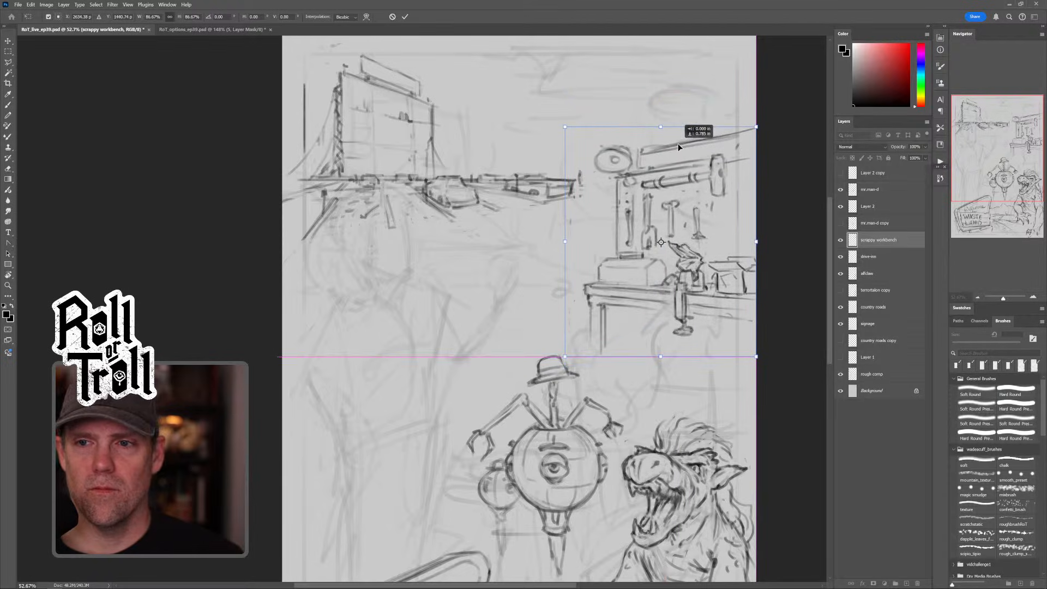
left_click_drag(564, 356, 565, 357)
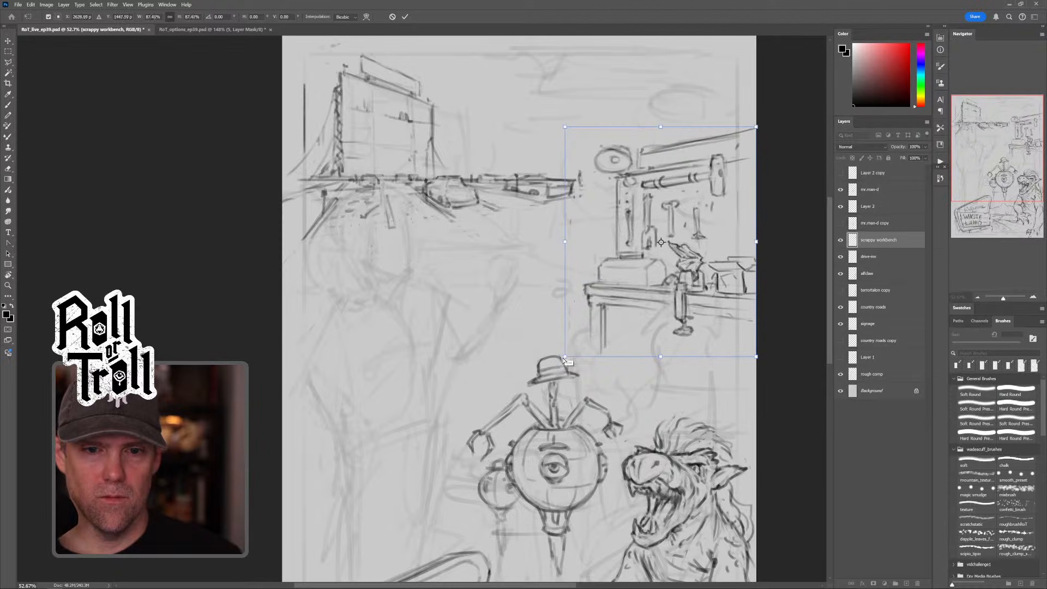
key("ctrl+z")
left_click_drag(661, 154, 663, 163)
left_click_drag(564, 135, 559, 129)
key("Return")
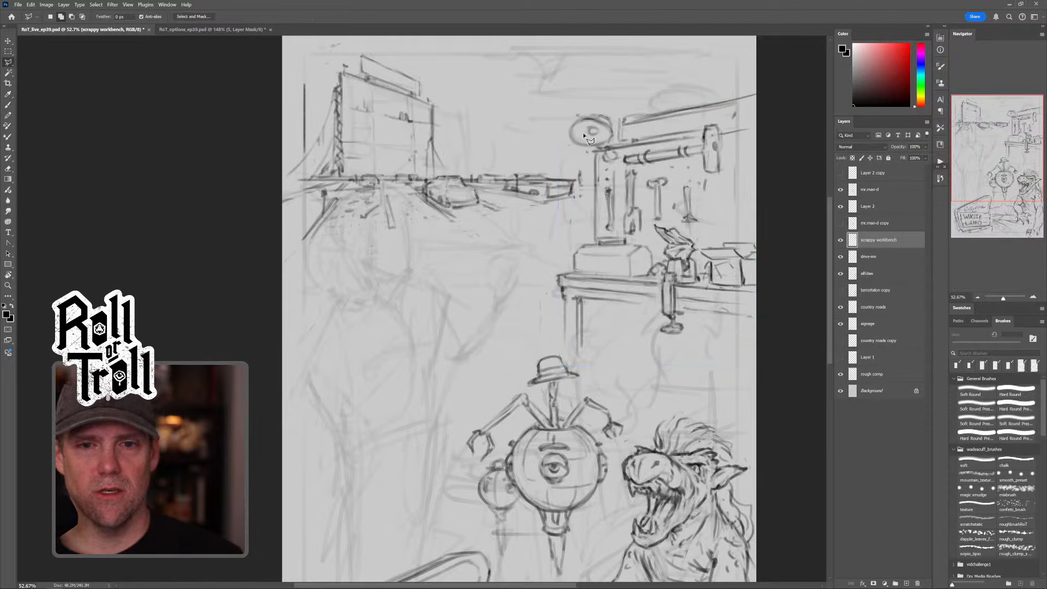
Step: Duplicate the scrappy workbench layer, hide the copy, and scale the original to about 89.6% toward the page's edge
left_click_drag(872, 241, 872, 257)
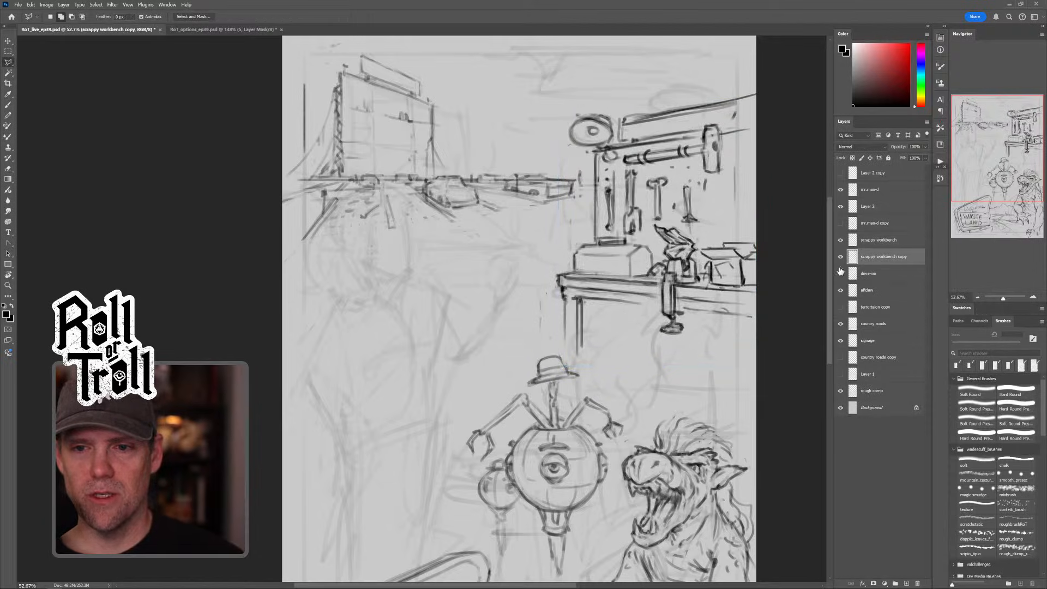
left_click(840, 257)
left_click(874, 242)
key("ctrl+t")
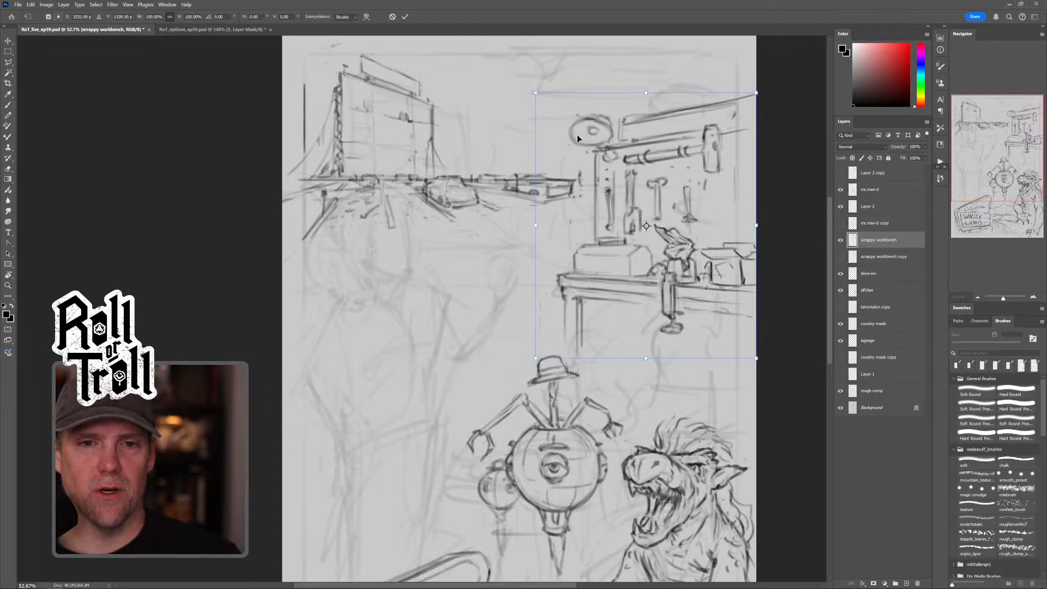
left_click_drag(535, 93, 559, 121)
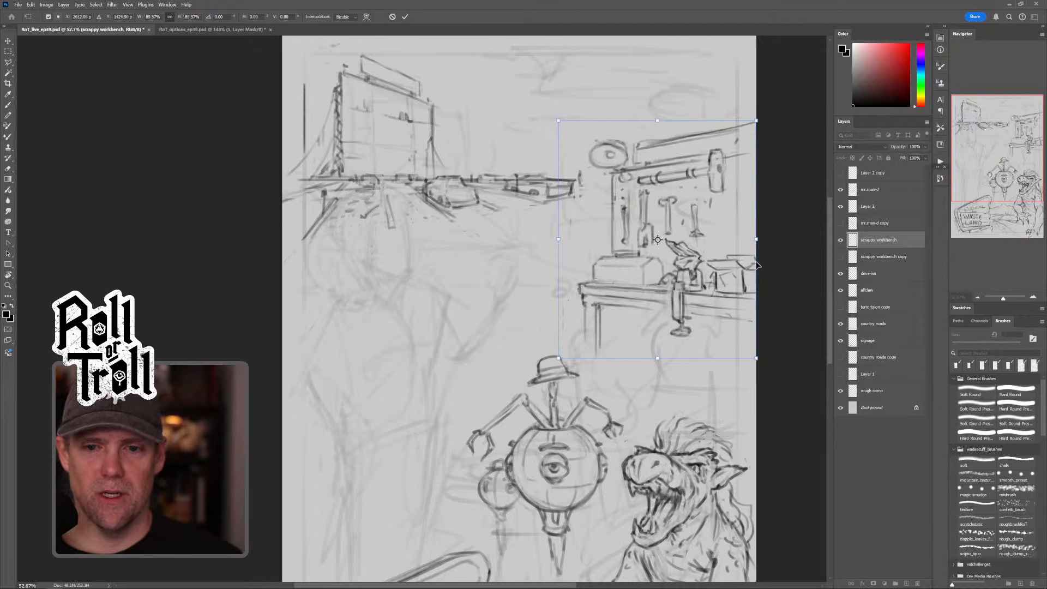
key("Return")
Step: On the drive-in layer, erase the stray marks between the parked cars and the workbench with a 100 px chalk brush in Clear mode
key("b")
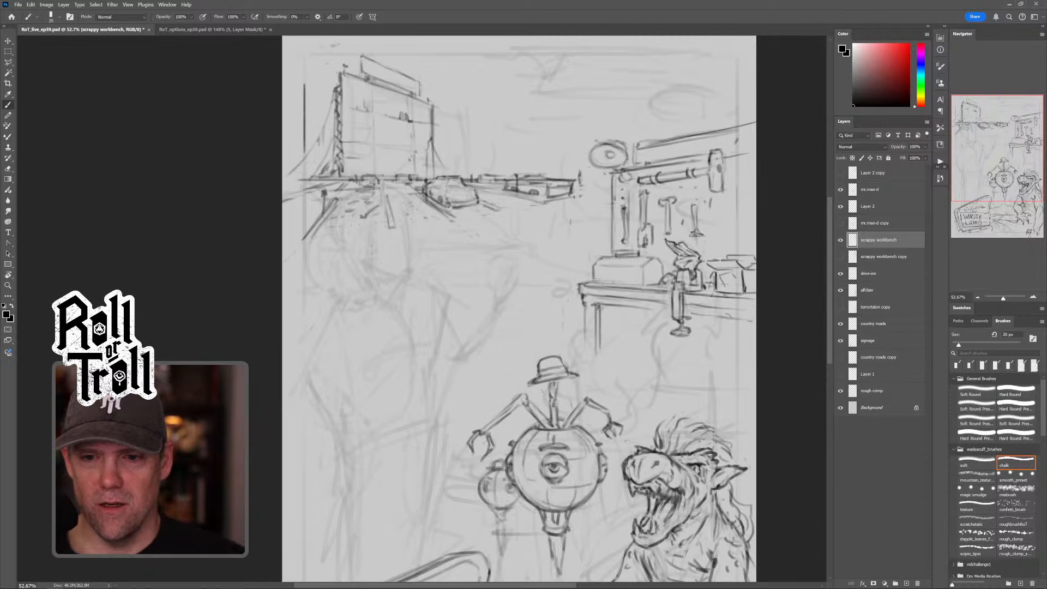
left_click_drag(600, 231, 557, 261)
key("bracketright")
key("bracketright")
key("bracketright")
key("bracketright")
key("bracketright")
key("bracketright")
key("bracketright")
key("bracketright")
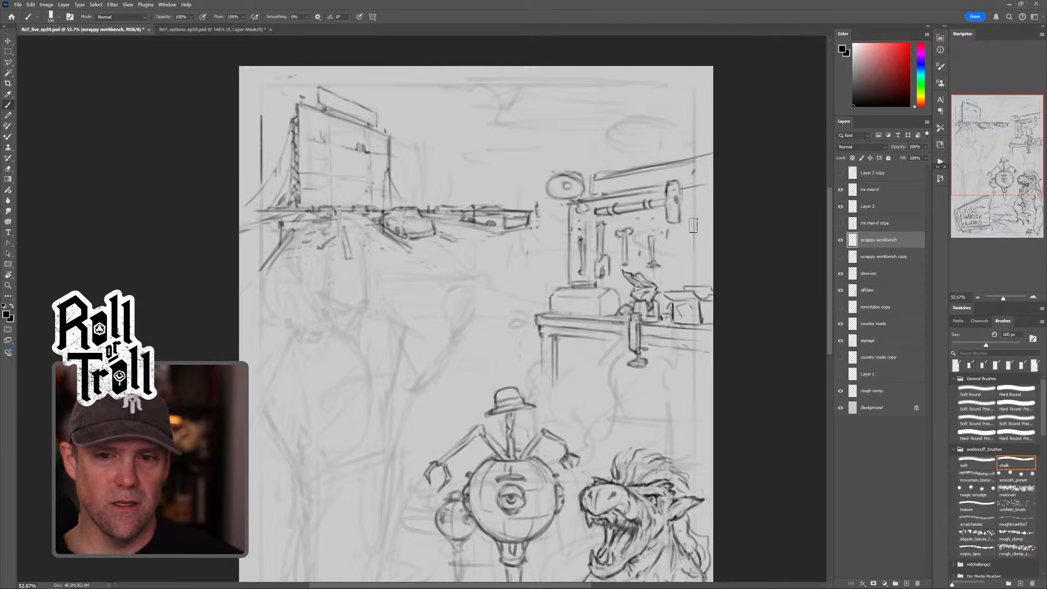
left_click(885, 256)
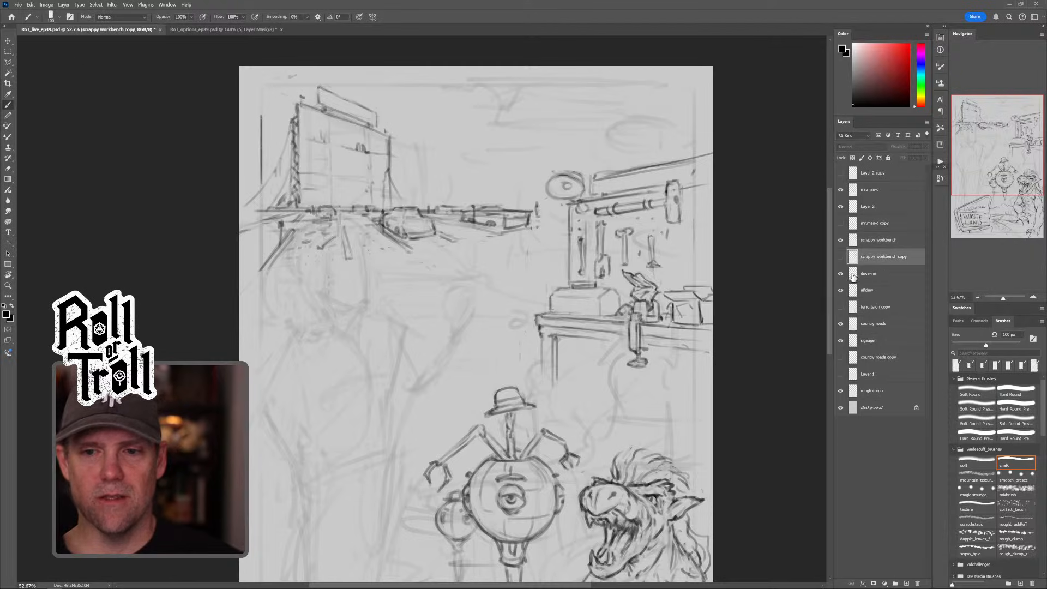
left_click(875, 274)
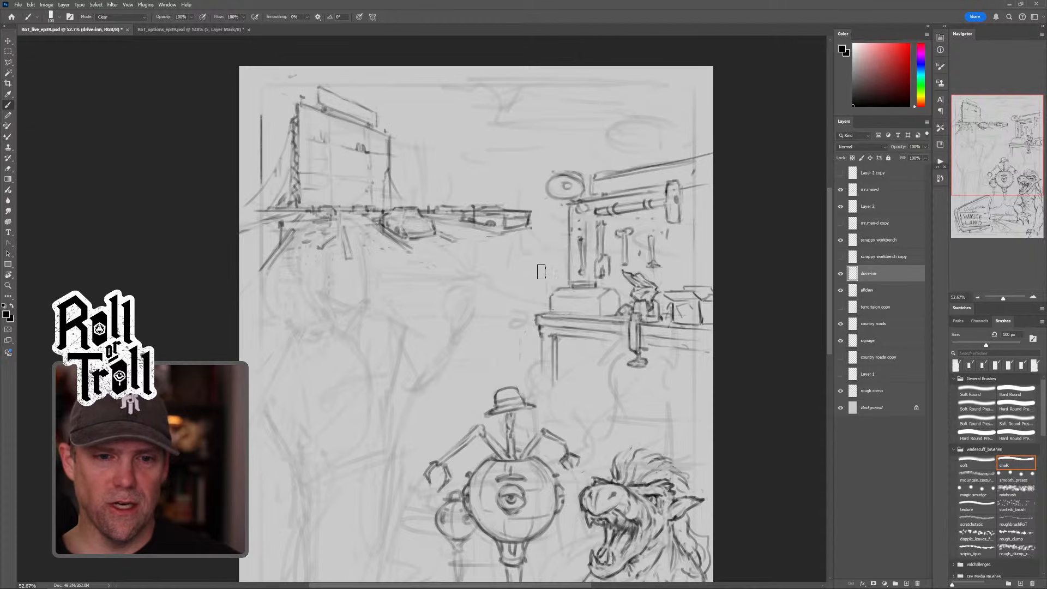
left_click_drag(650, 193, 671, 217)
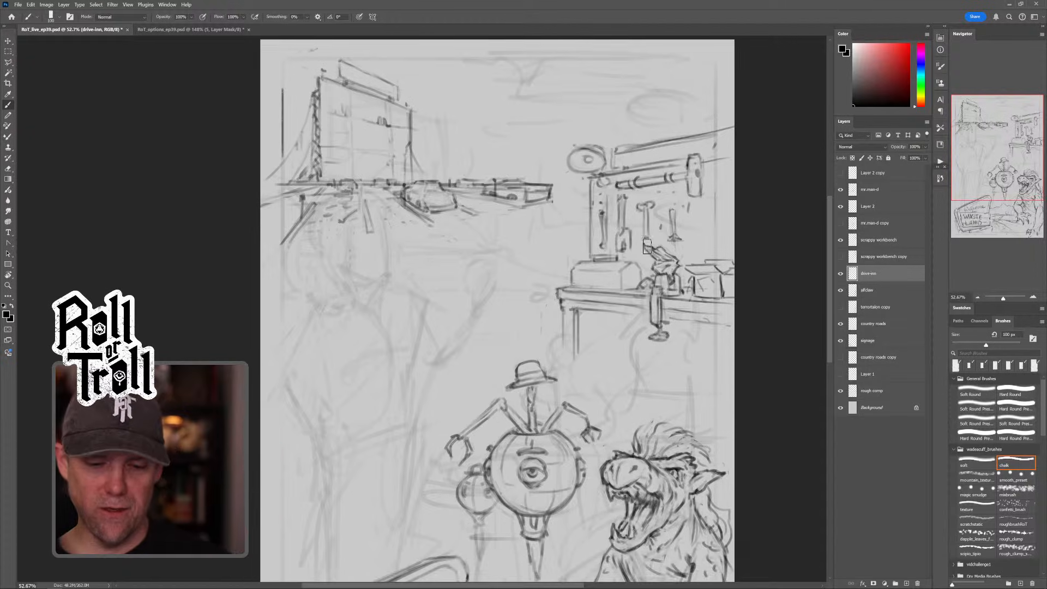
Step: With a 25 px chalk brush, draw a horizontal ground line in the sky above the workbench and sketch a tilted satellite dish on it
key("bracketleft")
key("bracketleft")
key("bracketleft")
key("bracketleft")
key("bracketleft")
key("bracketleft")
key("bracketleft")
key("bracketleft")
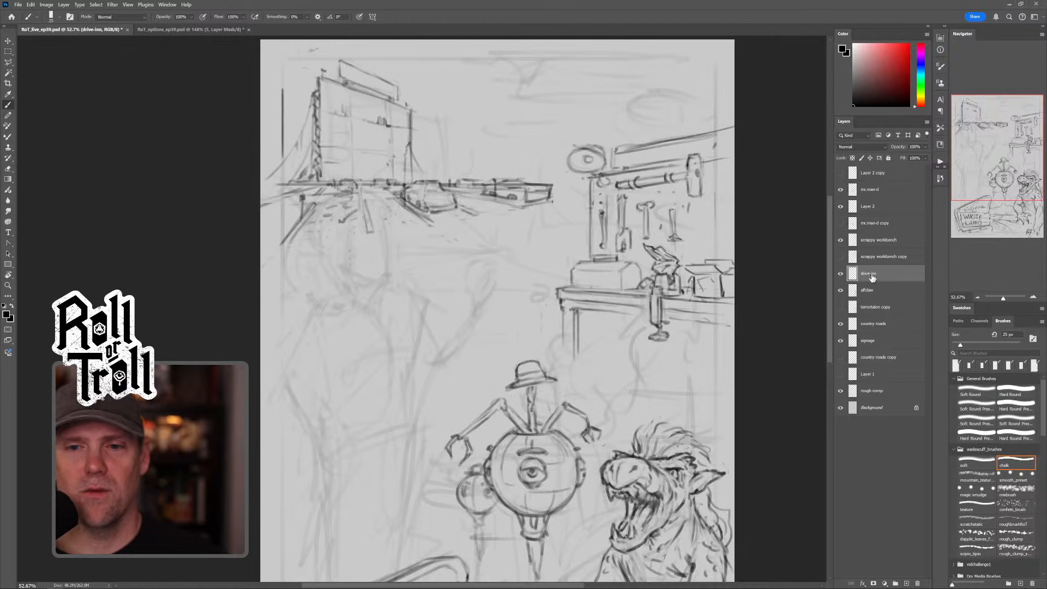
left_click_drag(646, 261, 668, 244)
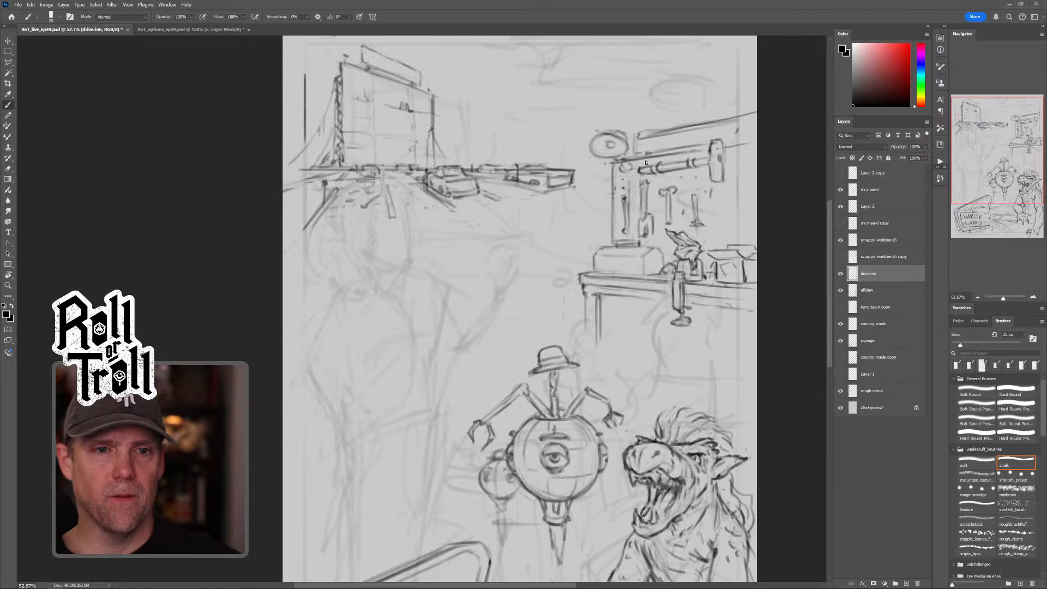
mouse_move(479, 218)
left_mouse_down()
mouse_move(443, 249)
mouse_move(425, 283)
left_mouse_up()
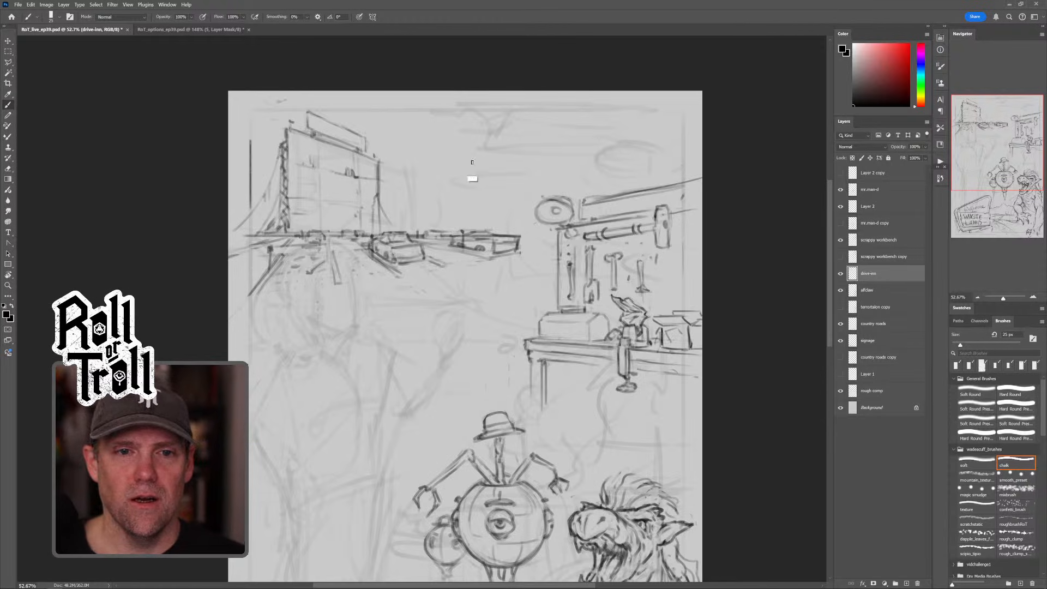
left_click_drag(450, 162, 679, 162)
left_click_drag(469, 161, 491, 153)
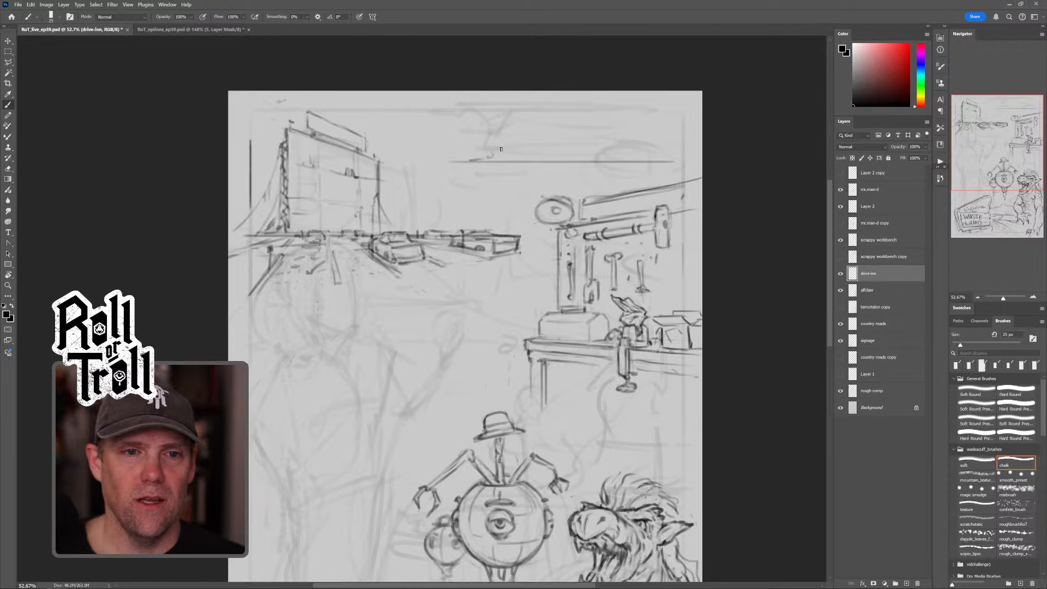
mouse_move(527, 123)
left_mouse_down()
mouse_move(485, 142)
mouse_move(522, 146)
mouse_move(534, 125)
mouse_move(518, 154)
mouse_move(490, 133)
mouse_move(496, 127)
mouse_move(487, 139)
mouse_move(539, 117)
left_mouse_up()
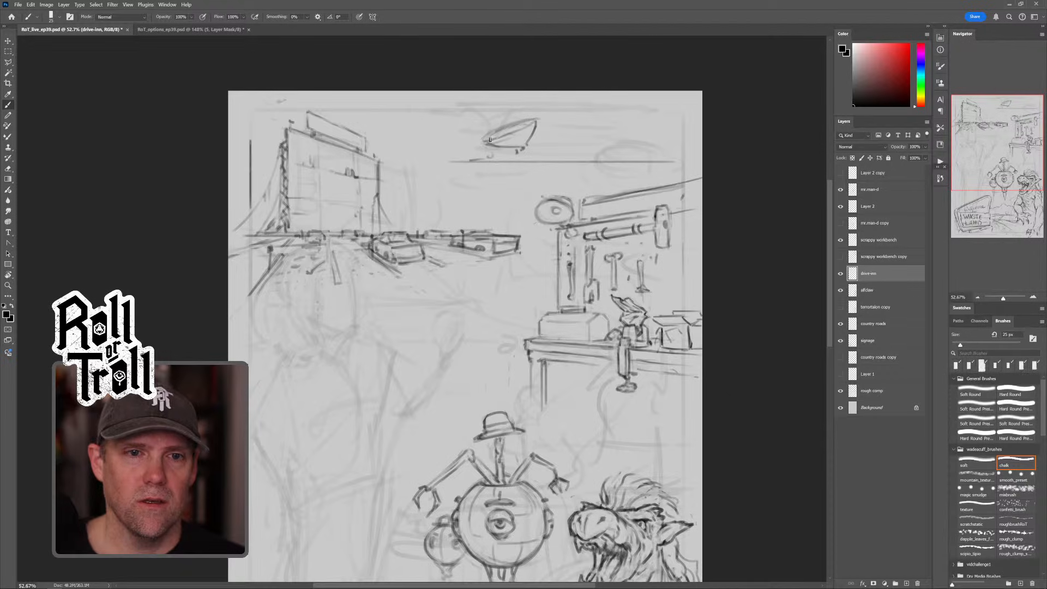
key("shift+alt+r")
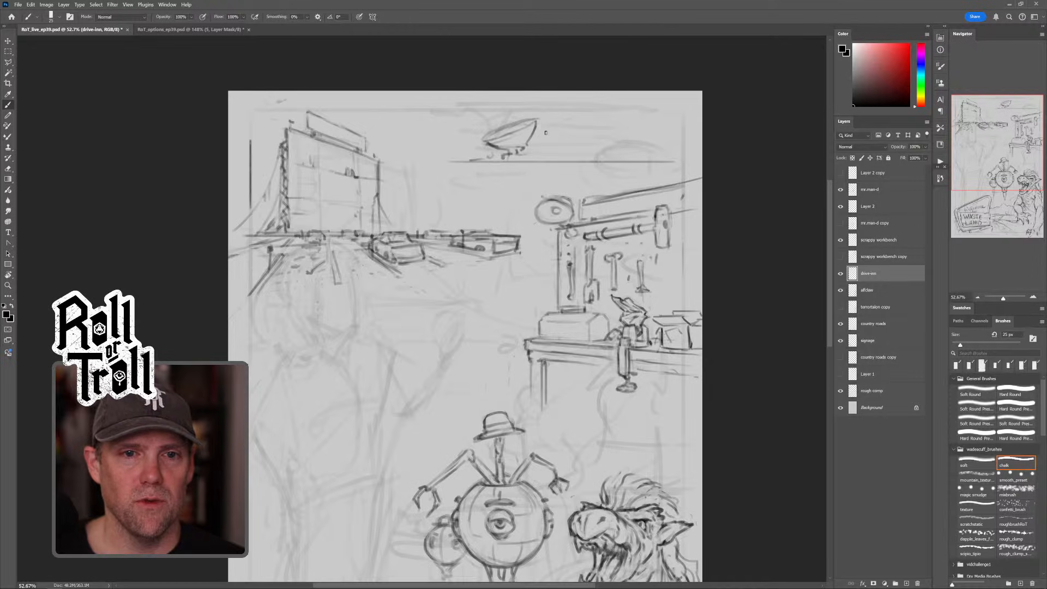
Step: Sketch a second, rounder satellite dish beside the first and clean up the dish outlines with the brush's Clear mode
mouse_move(545, 131)
left_mouse_down()
mouse_move(576, 113)
mouse_move(589, 123)
mouse_move(564, 145)
mouse_move(552, 142)
mouse_move(592, 118)
mouse_move(559, 148)
mouse_move(574, 147)
mouse_move(533, 146)
left_mouse_up()
key("ctrl+z")
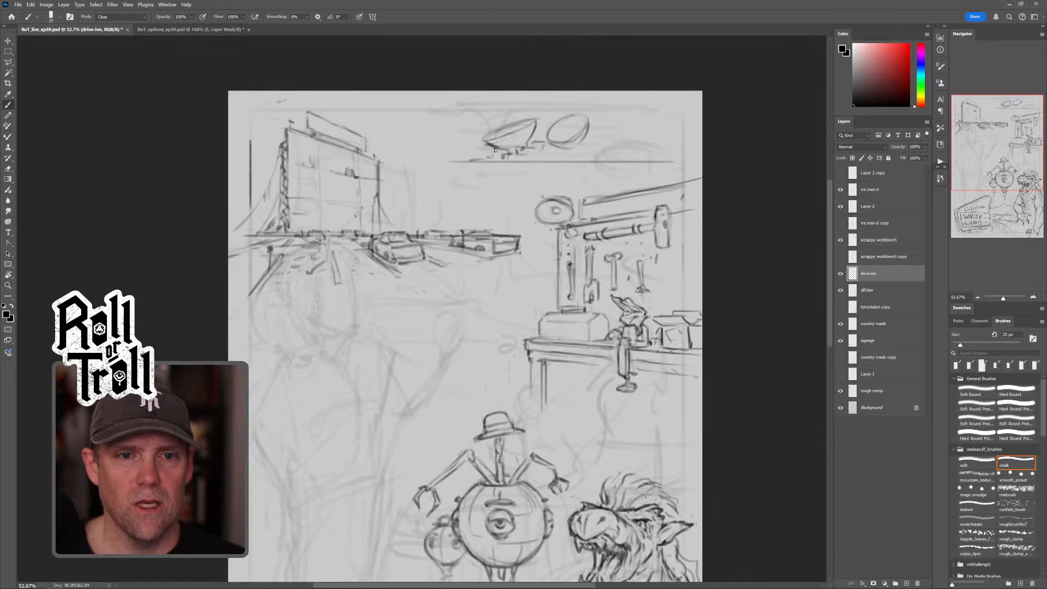
key("shift+alt+n")
key("shift+alt+r")
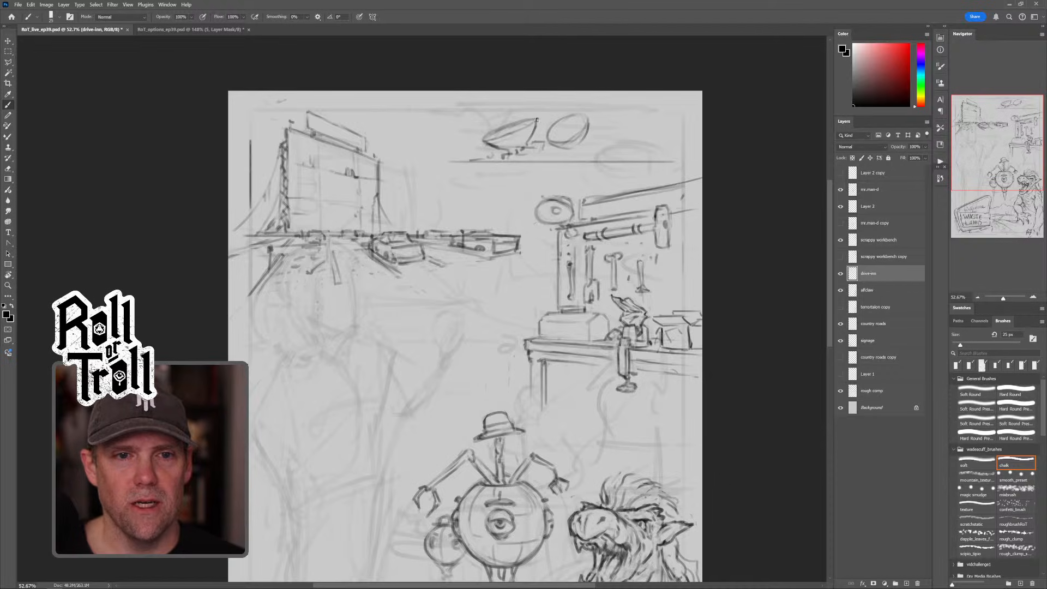
key("shift+alt+n")
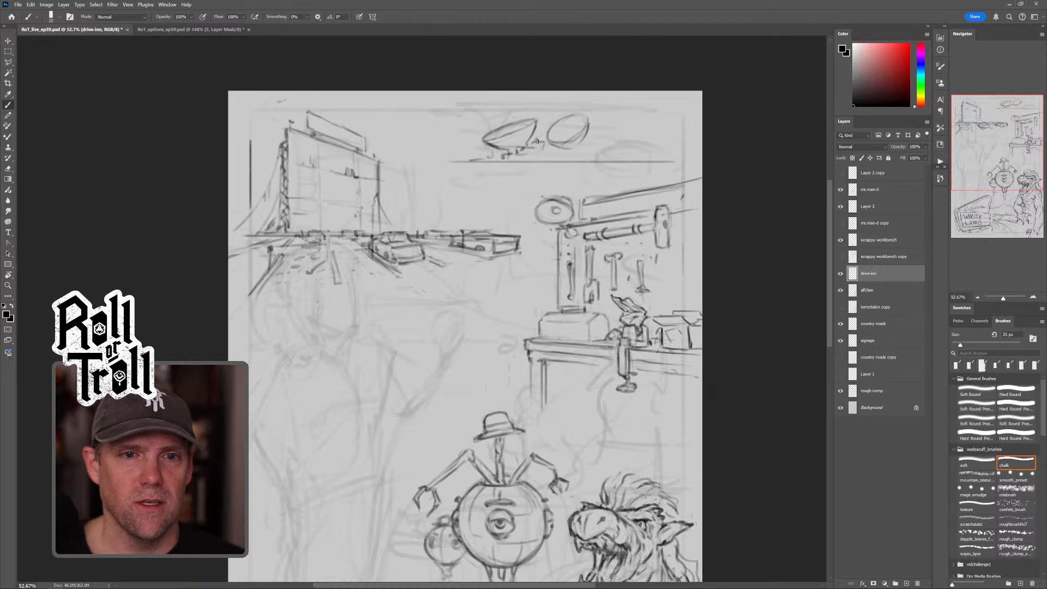
Step: Draw a tall vertical antenna between the two dishes and low buildings along the ground line beneath them
left_click_drag(541, 105, 542, 142)
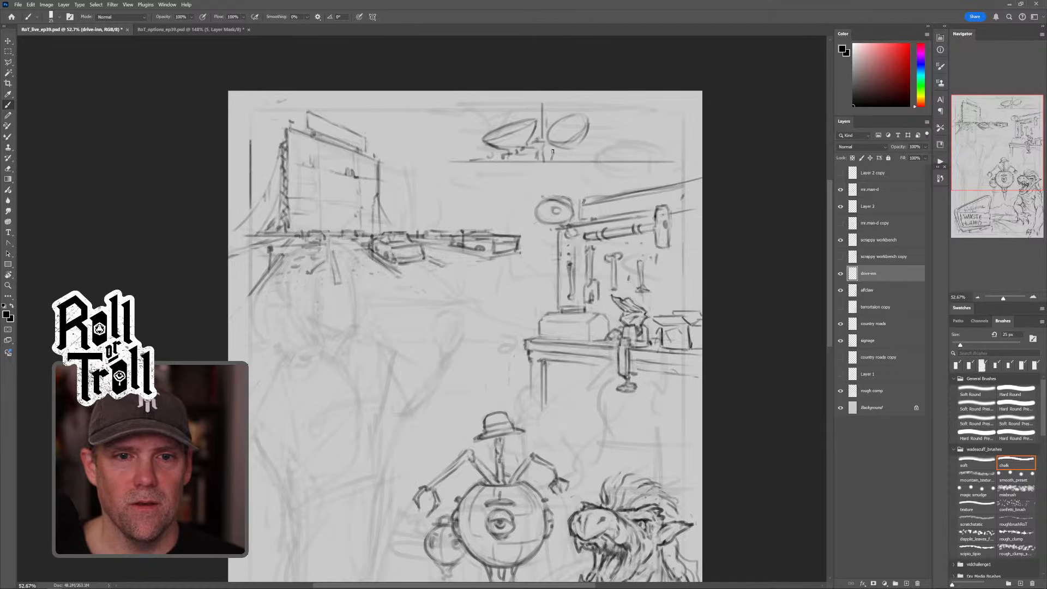
key("shift+alt+r")
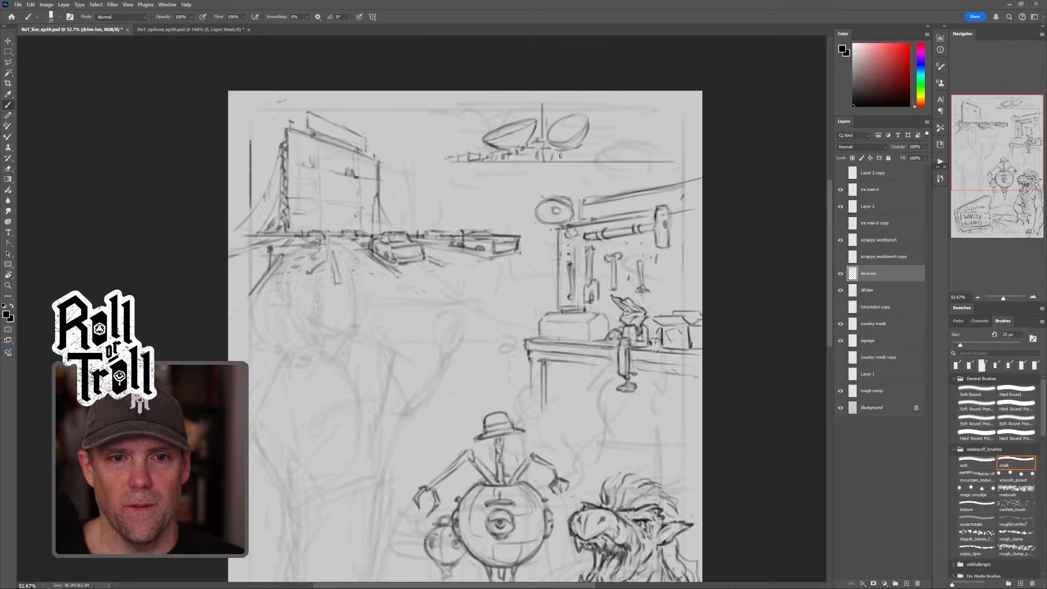
key("alt+shift+r")
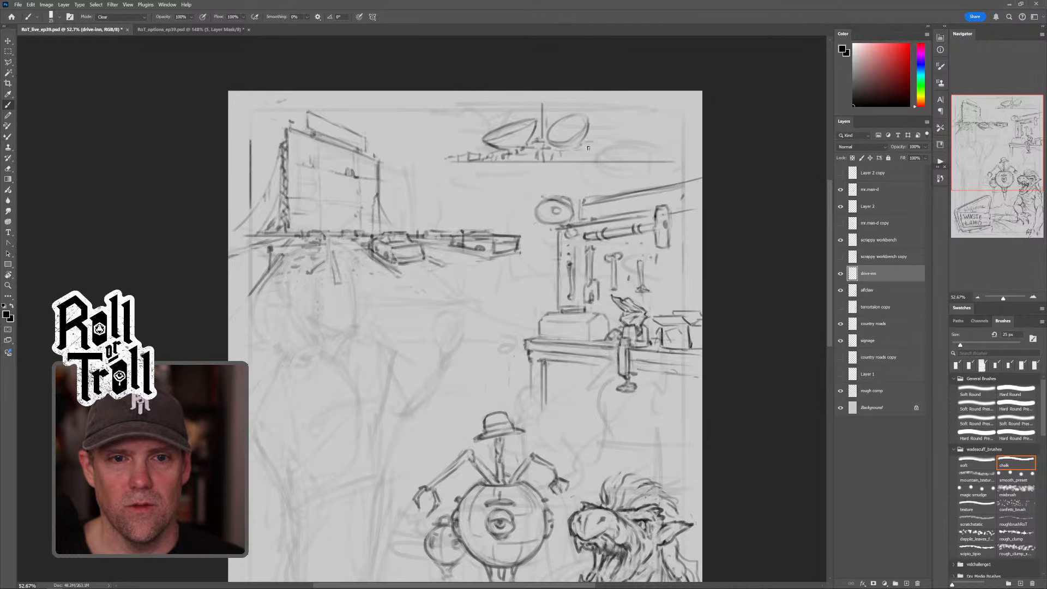
left_click_drag(547, 150, 583, 148)
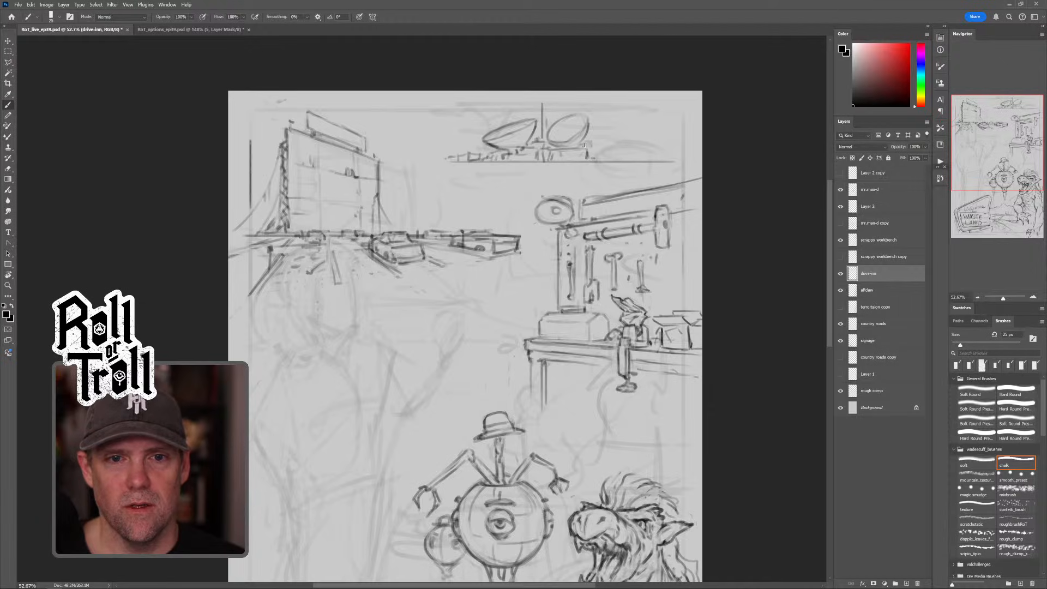
Step: Add a curved dome and a thin upright right of the second dish, and draw that dish's inner ring and base
mouse_move(584, 145)
left_mouse_down()
mouse_move(618, 156)
mouse_move(613, 124)
mouse_move(618, 133)
left_mouse_up()
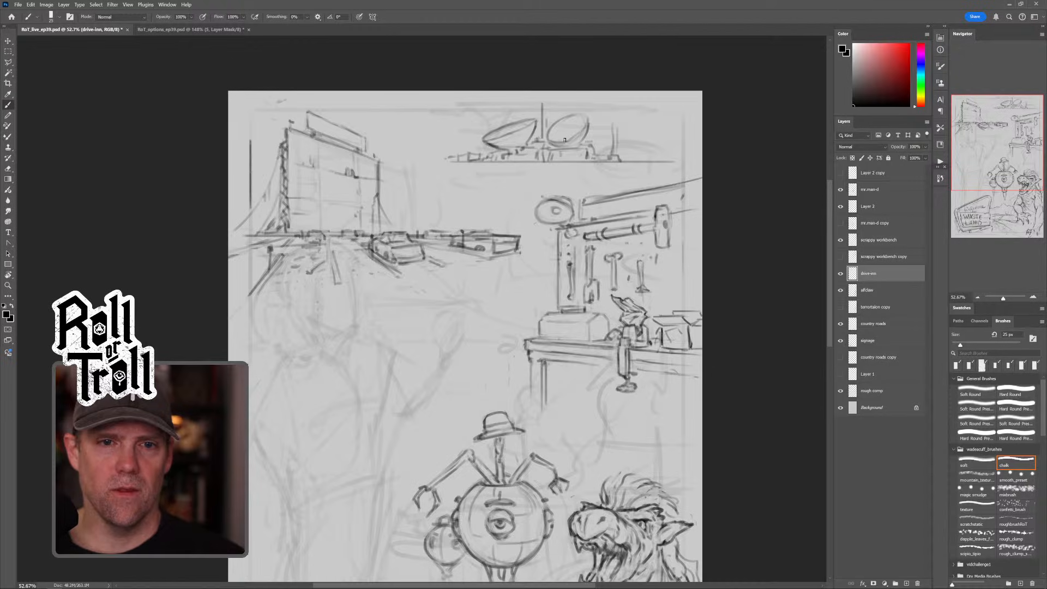
mouse_move(555, 143)
left_mouse_down()
mouse_move(582, 127)
mouse_move(608, 136)
mouse_move(590, 146)
left_mouse_up()
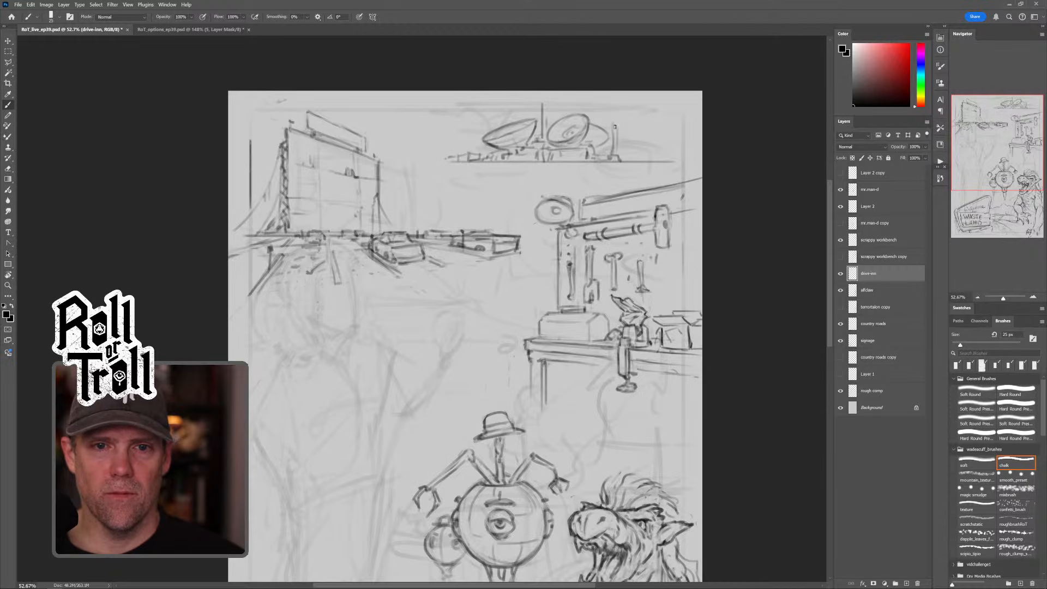
key("shift+alt+n")
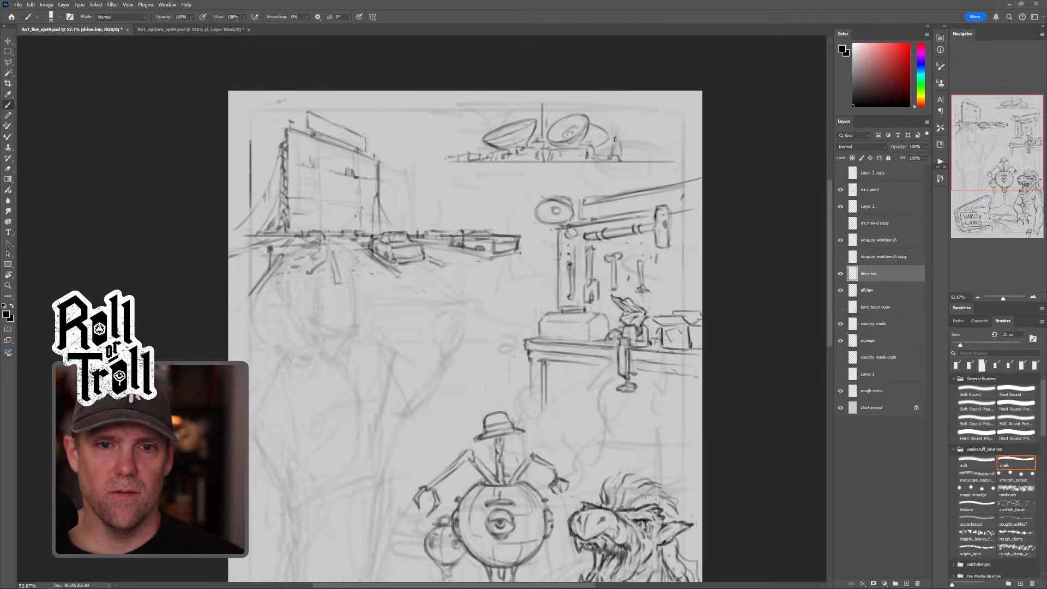
Step: Sketch a narrow tower right of the dome and a small windmill-like mast beside it, using a 20 px brush
left_click_drag(615, 139, 612, 157)
key("shift+alt+r")
key("[")
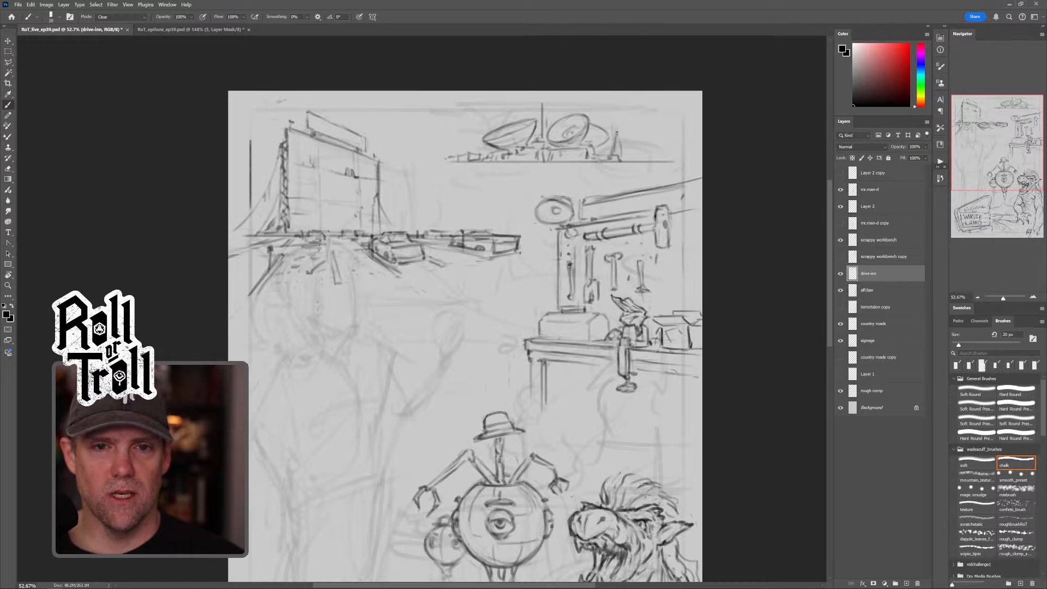
key("shift+alt+n")
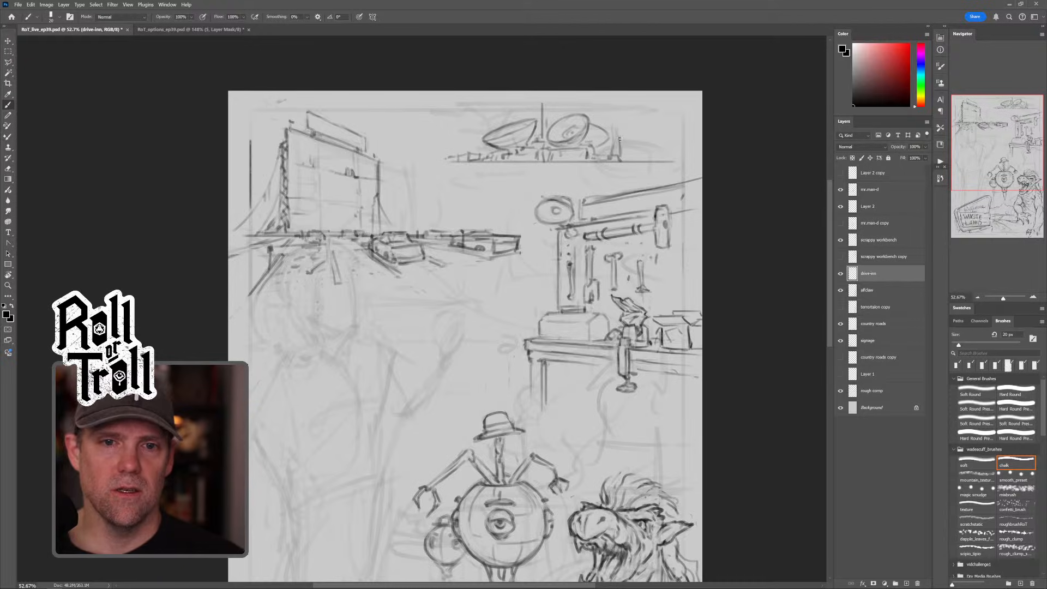
left_click_drag(620, 154, 619, 138)
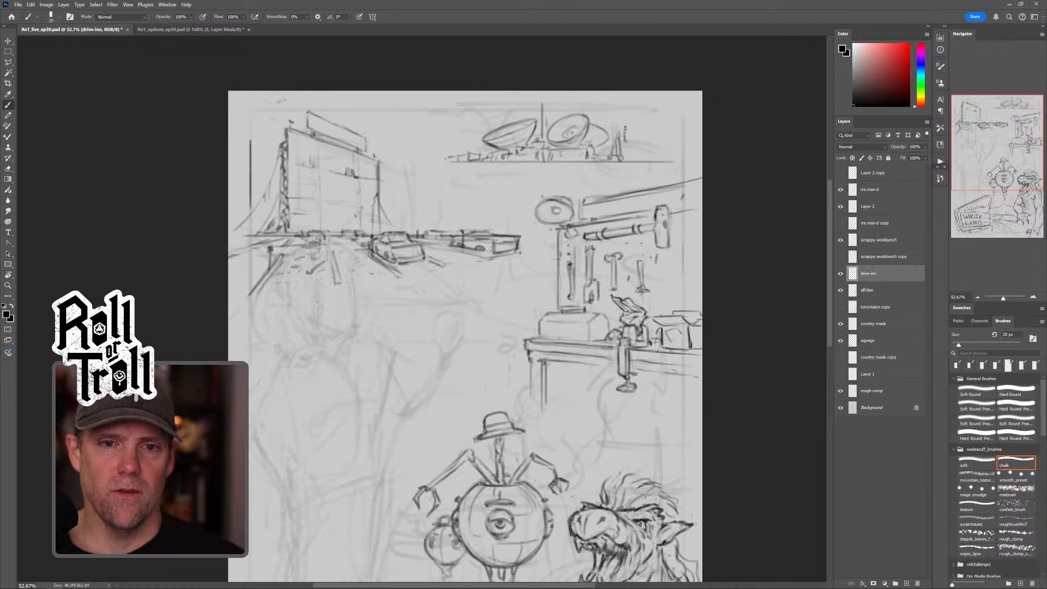
key("shift+alt+n")
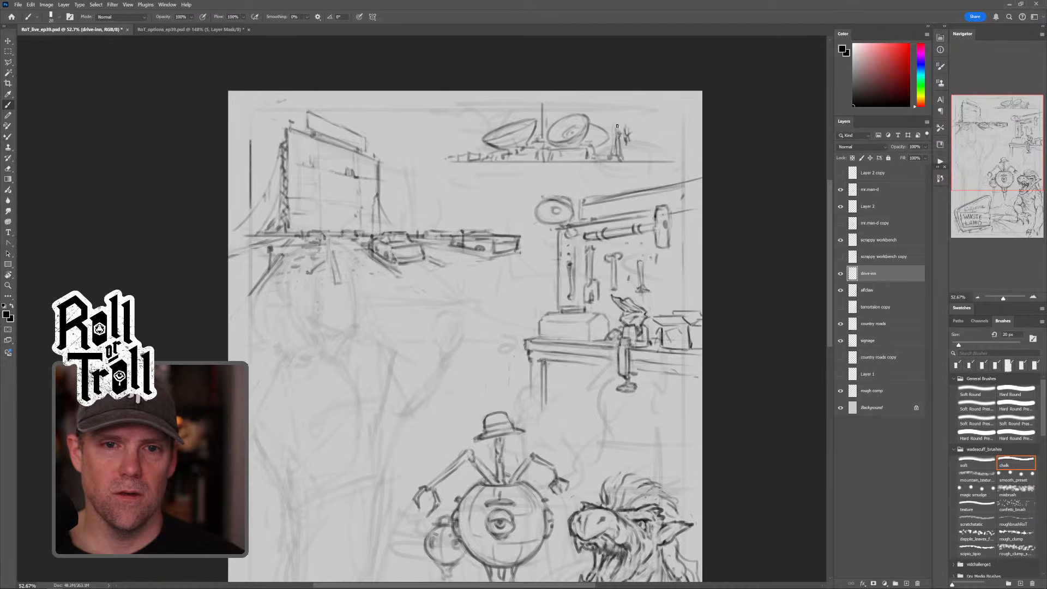
key("shift+alt+n")
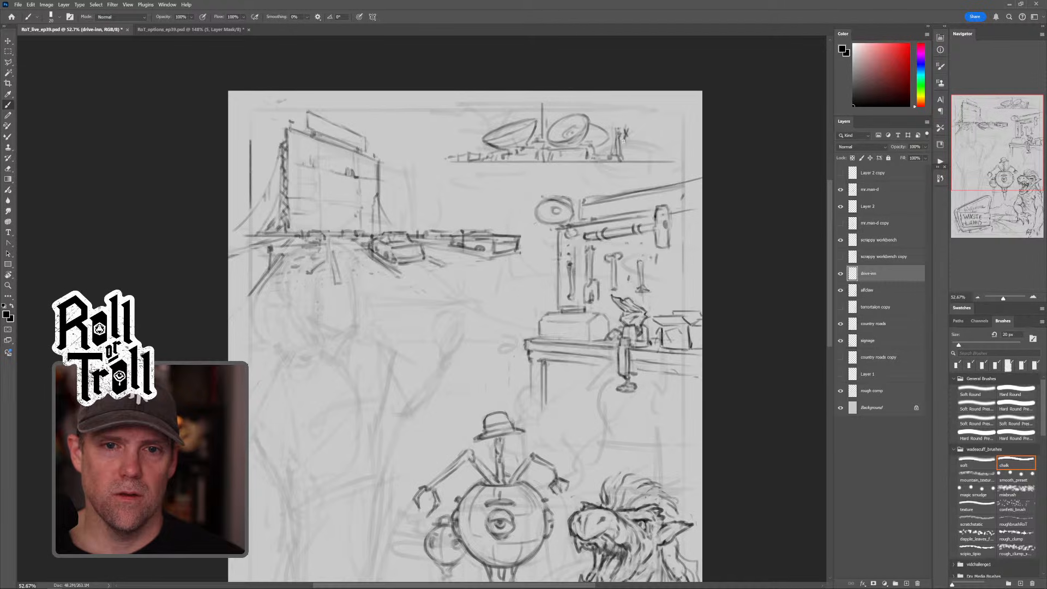
key("shift+alt+n")
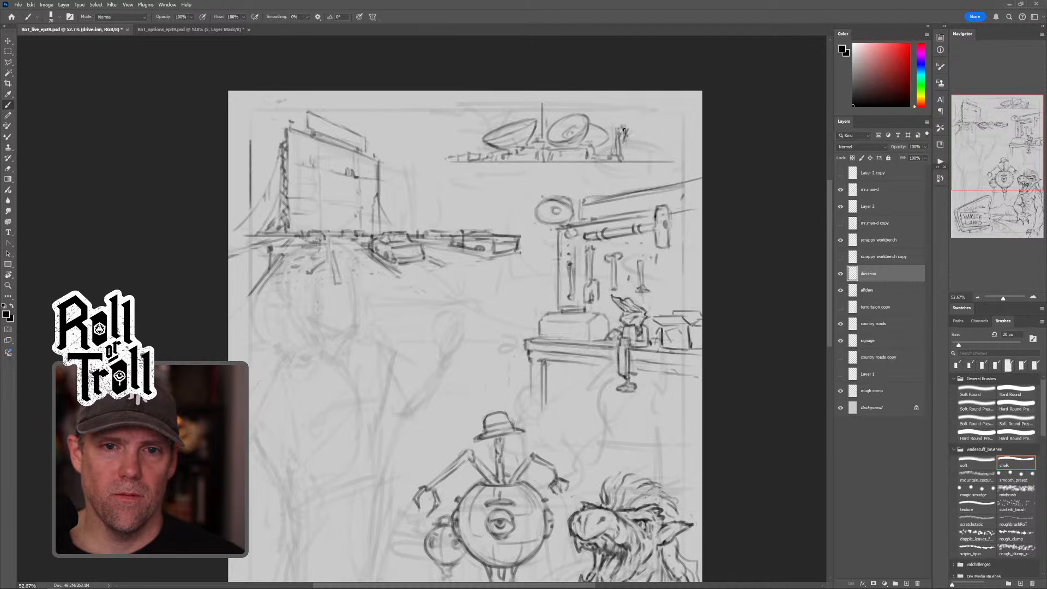
Step: Refine the spiky blades of the windmill-like mast by alternately erasing and redrawing, and darken the tower next to it
key("shift+alt+r")
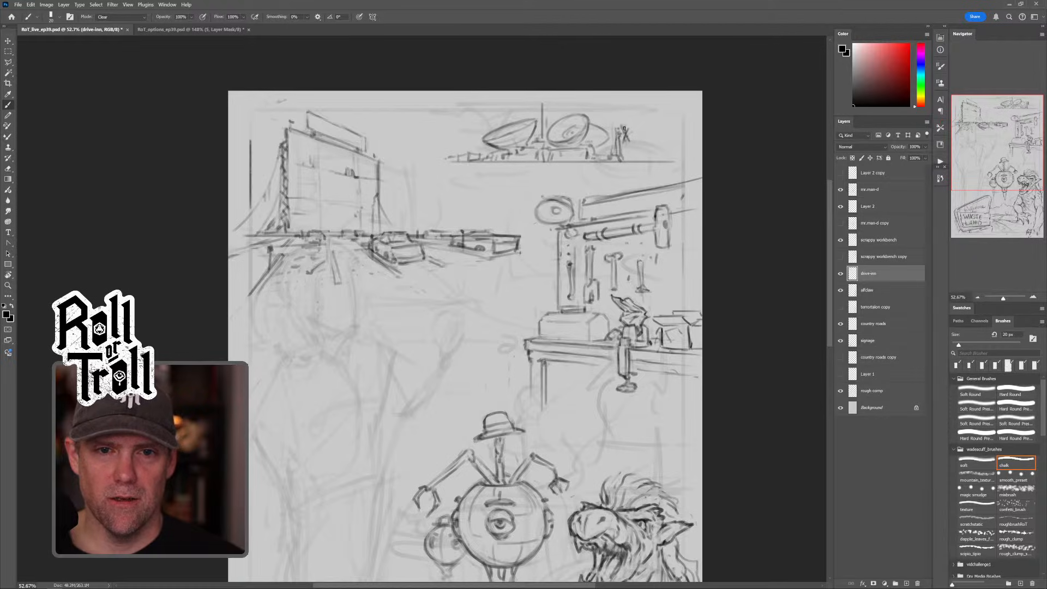
key("shift+alt+n")
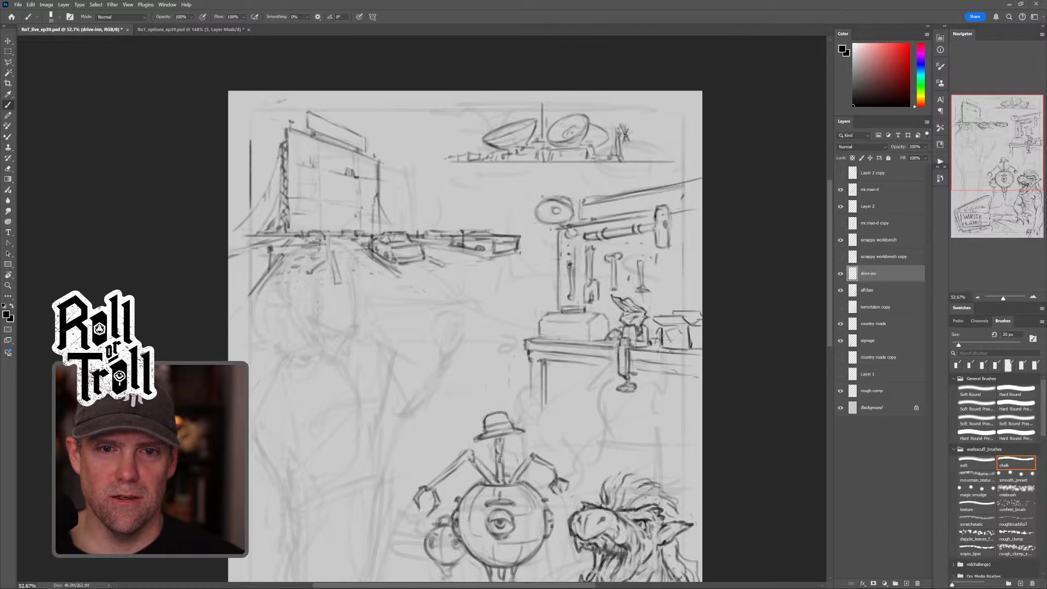
key("shift+alt+r")
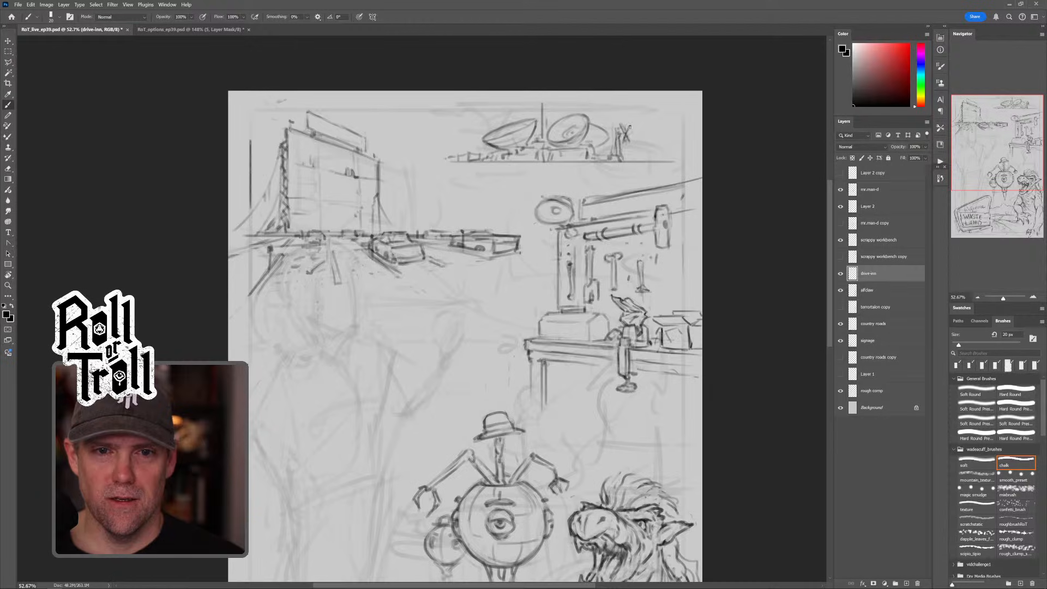
key("shift+alt+n")
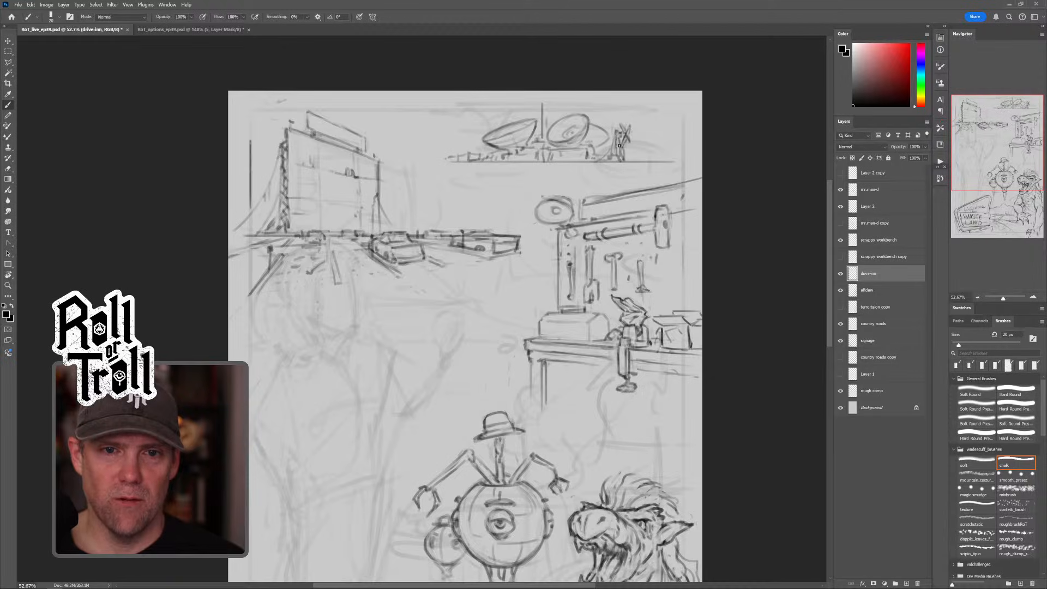
Step: Add sloping supports at the mast's foot and small structures along the ground line's right end, cleaning up with Clear mode
key("shift+alt+n")
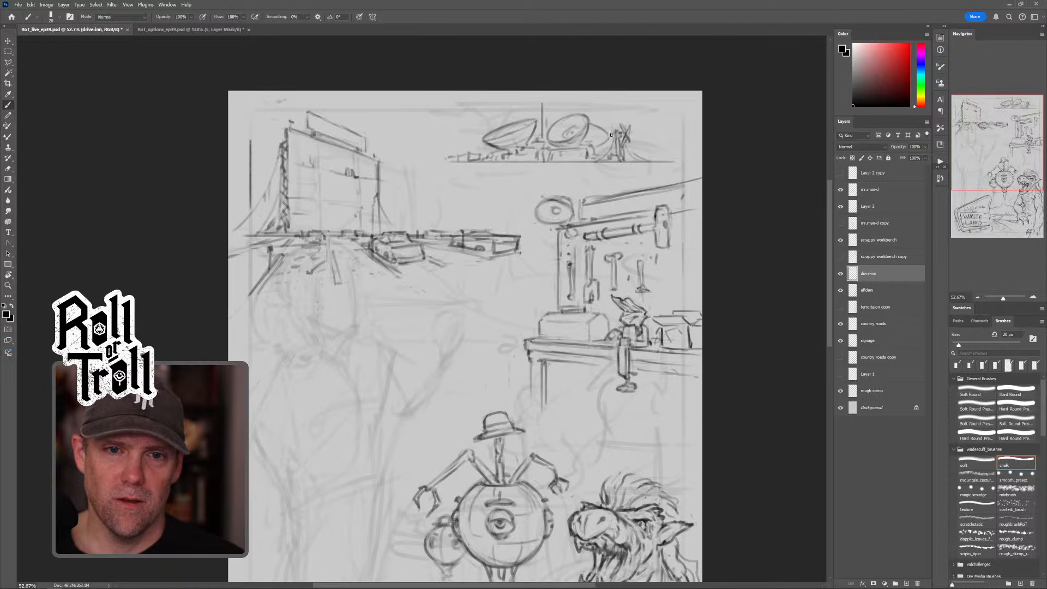
key("shift+alt+r")
key("shift+alt+n")
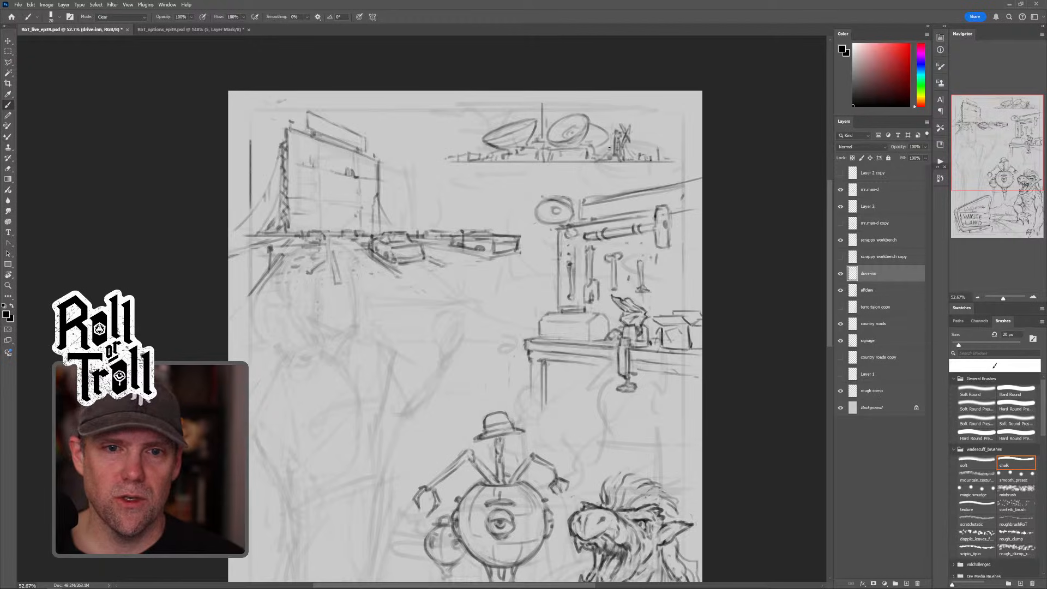
key("shift+alt+n")
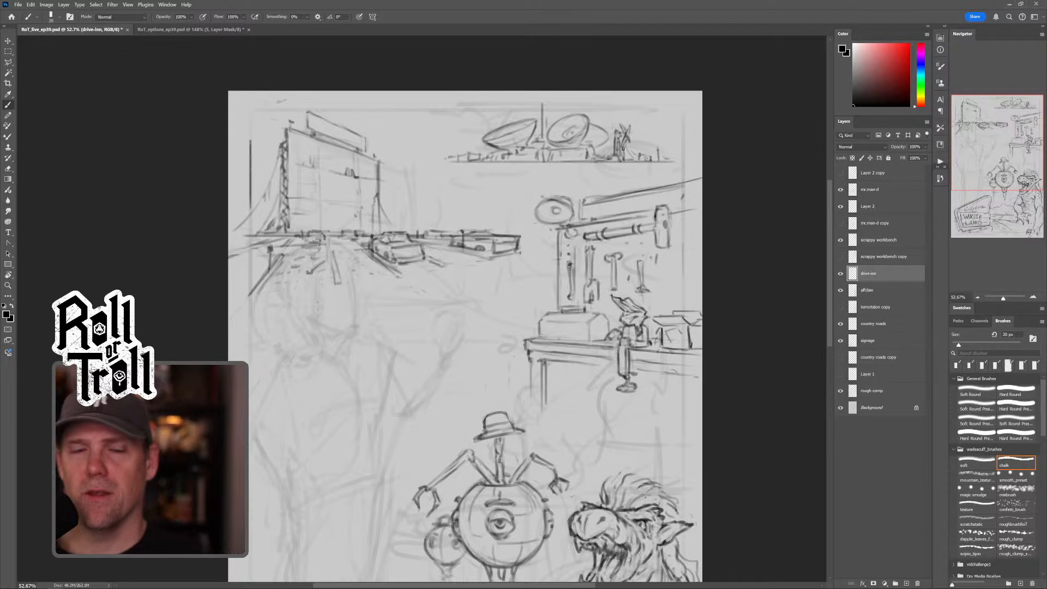
key("z")
left_click_drag(623, 154, 701, 181)
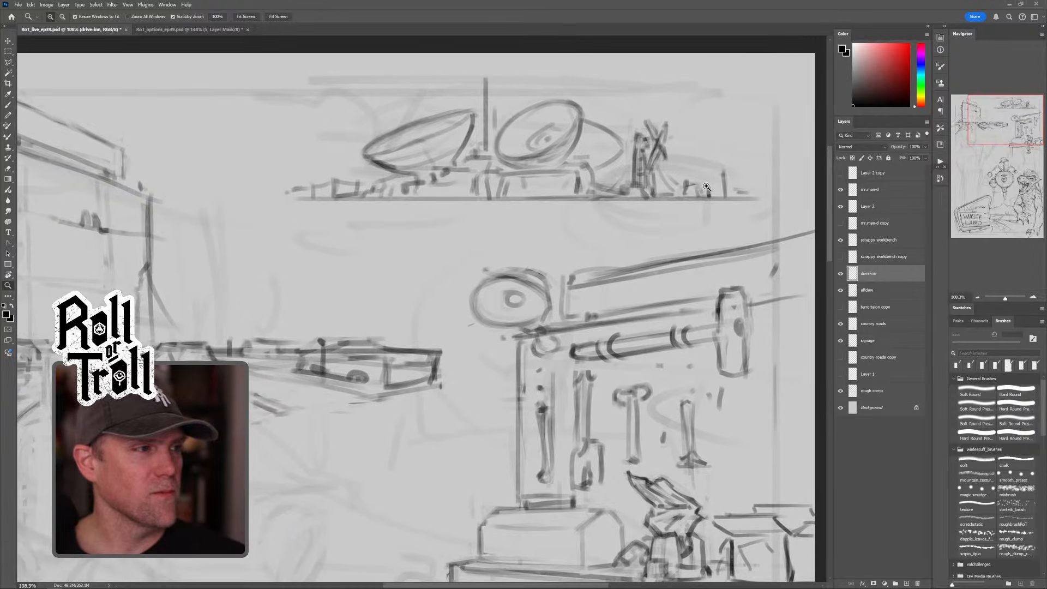
Step: Switch to the RoT_options_ep39 document and circle "scrappy debris" under number 5 in red on the notes layer, using a 15 px brush
left_click_drag(714, 187, 670, 174)
key("b")
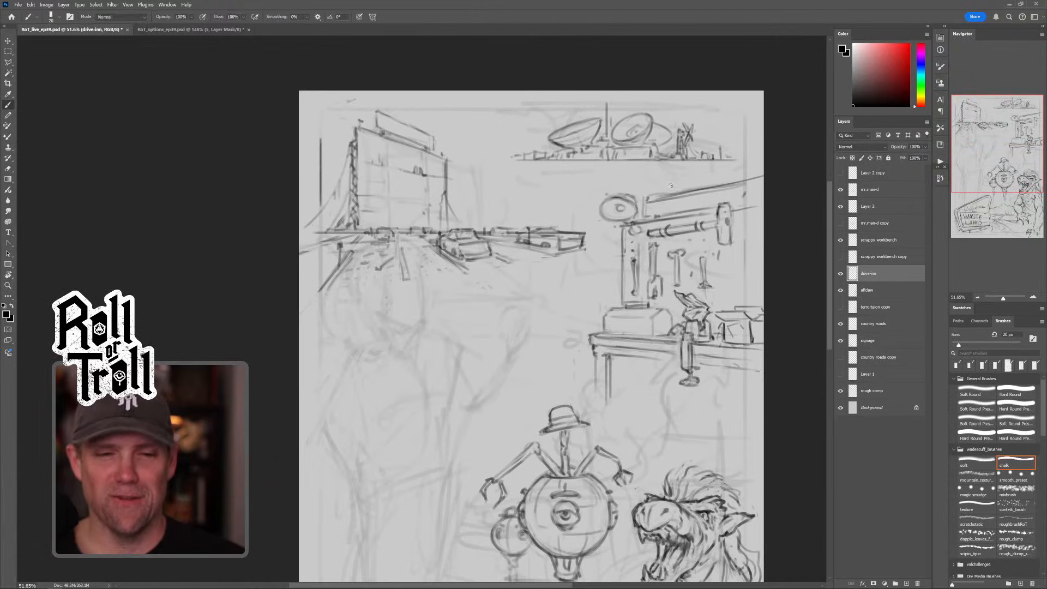
mouse_move(656, 257)
left_mouse_down()
mouse_move(664, 218)
mouse_move(682, 222)
left_mouse_up()
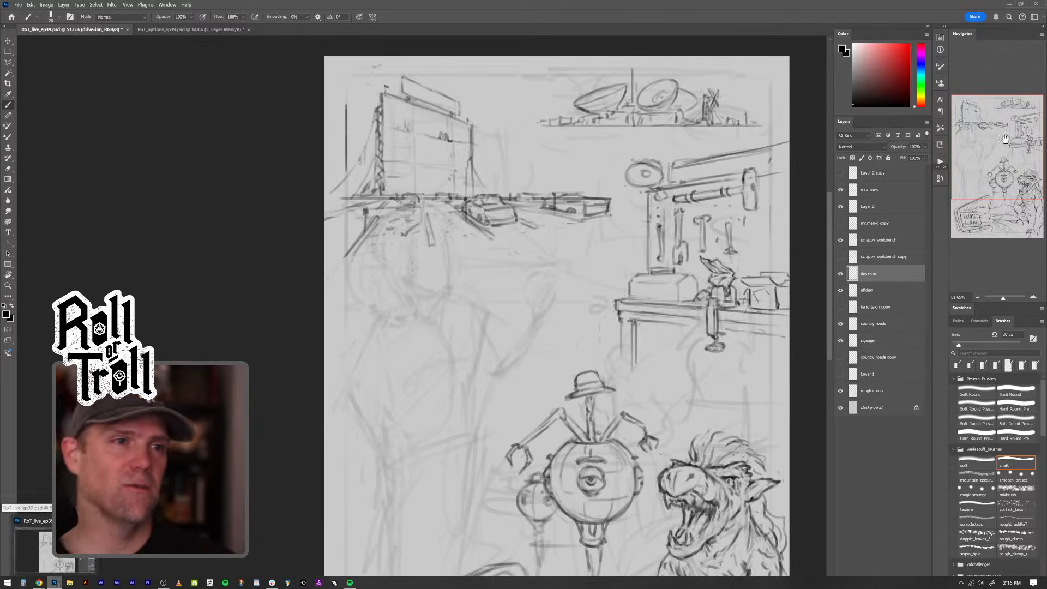
key("ctrl+Tab")
key("z")
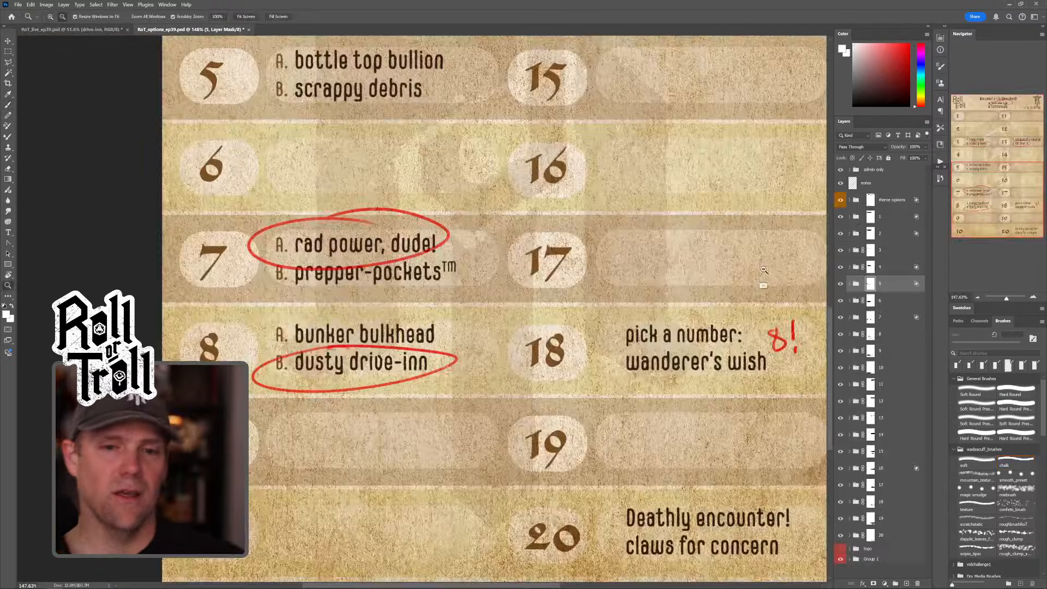
left_click_drag(763, 269, 737, 273)
left_click_drag(743, 228, 675, 246)
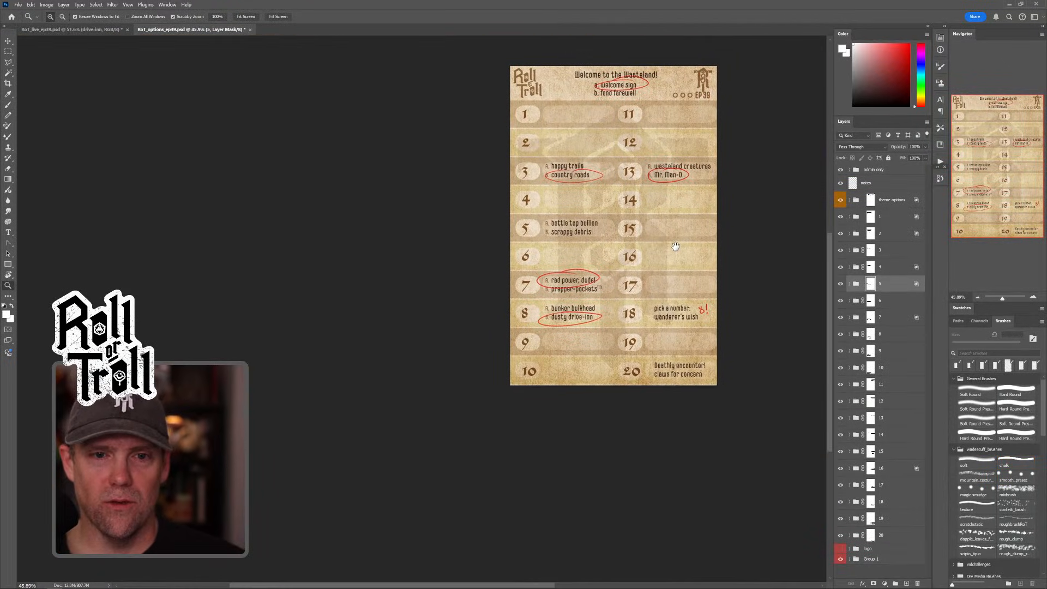
left_click_drag(595, 242, 623, 236)
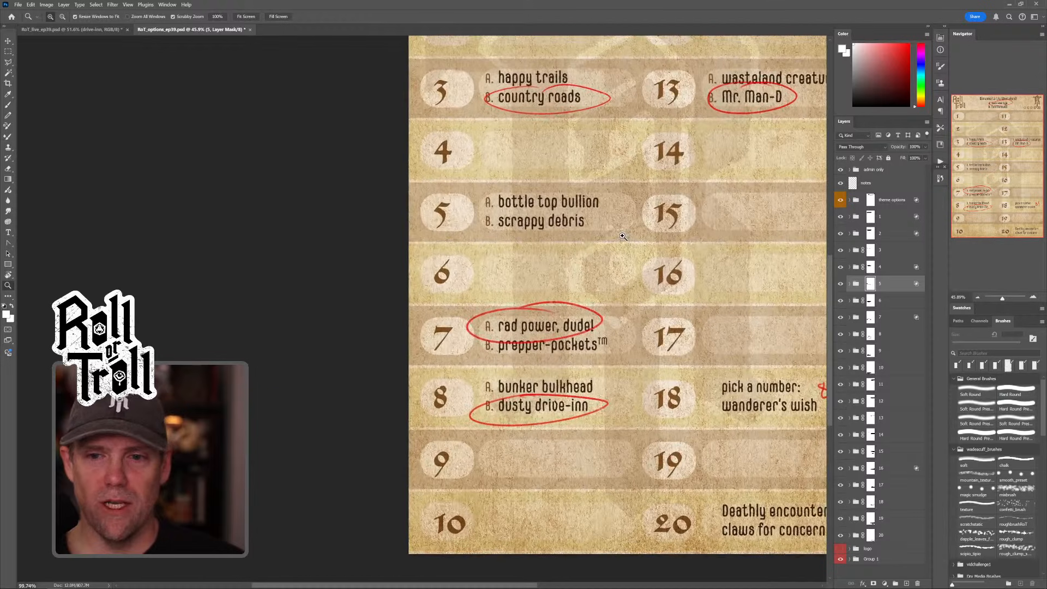
key("b")
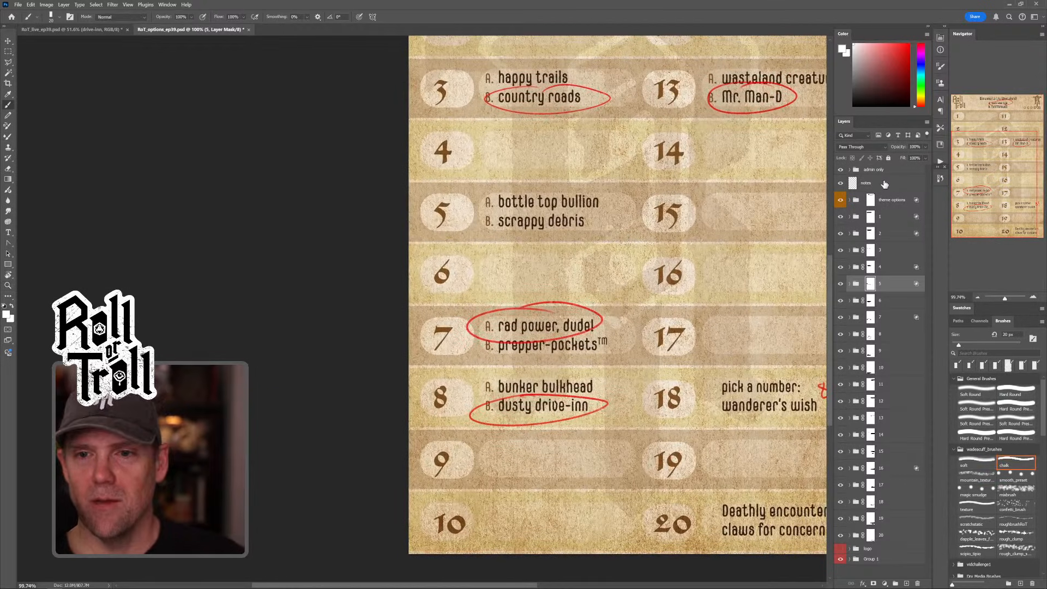
left_click(884, 184)
key("bracketright")
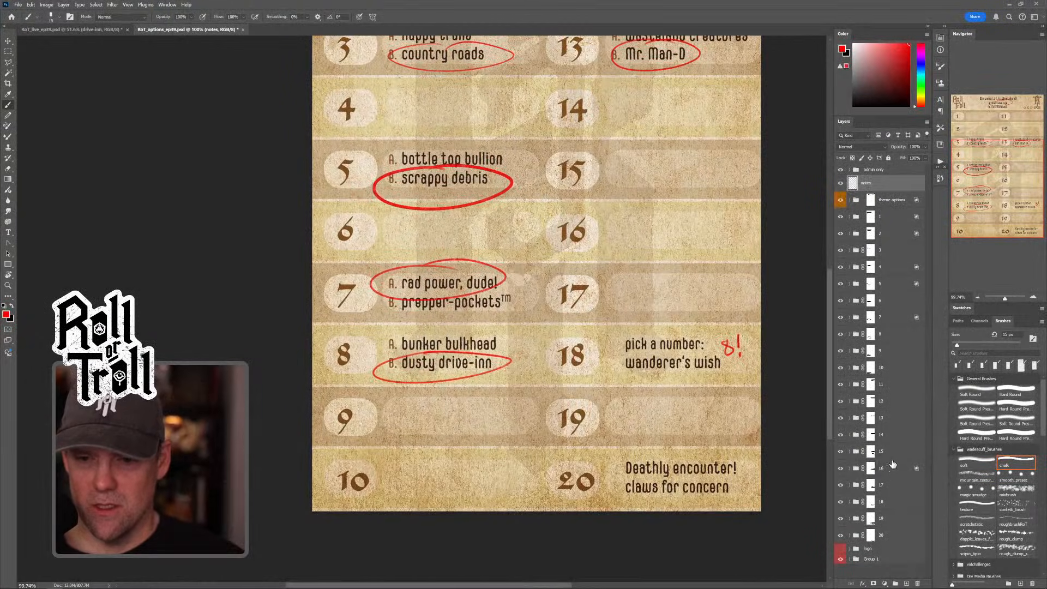
Step: Paint on layer group 16's mask to reveal the options "tic tic tic, an electric tic" and "uranium fever"
left_click(890, 472)
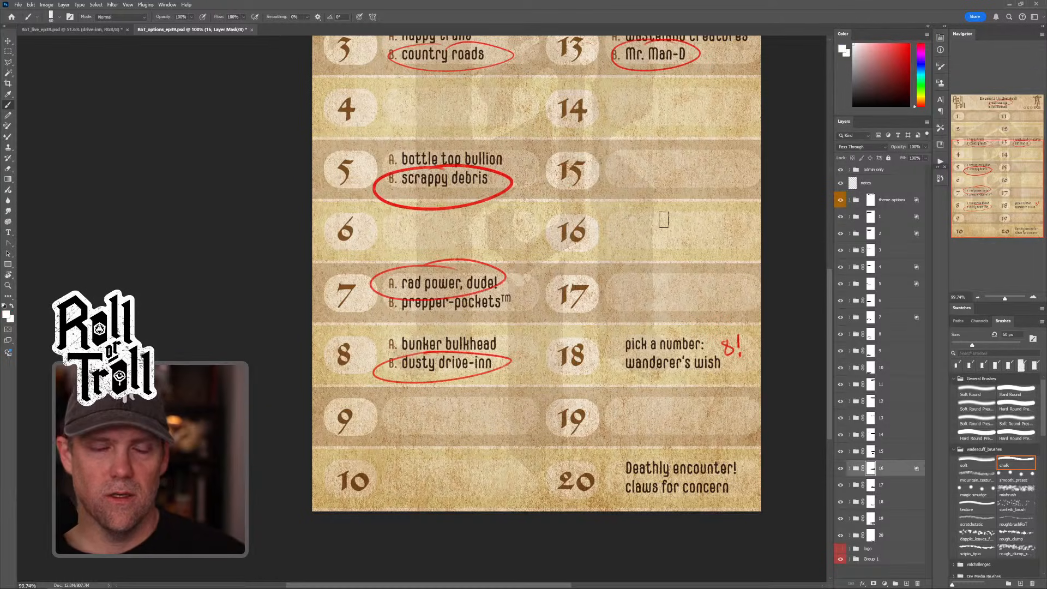
mouse_move(613, 218)
left_mouse_down()
mouse_move(676, 221)
mouse_move(658, 226)
left_mouse_up()
key("z")
key("b")
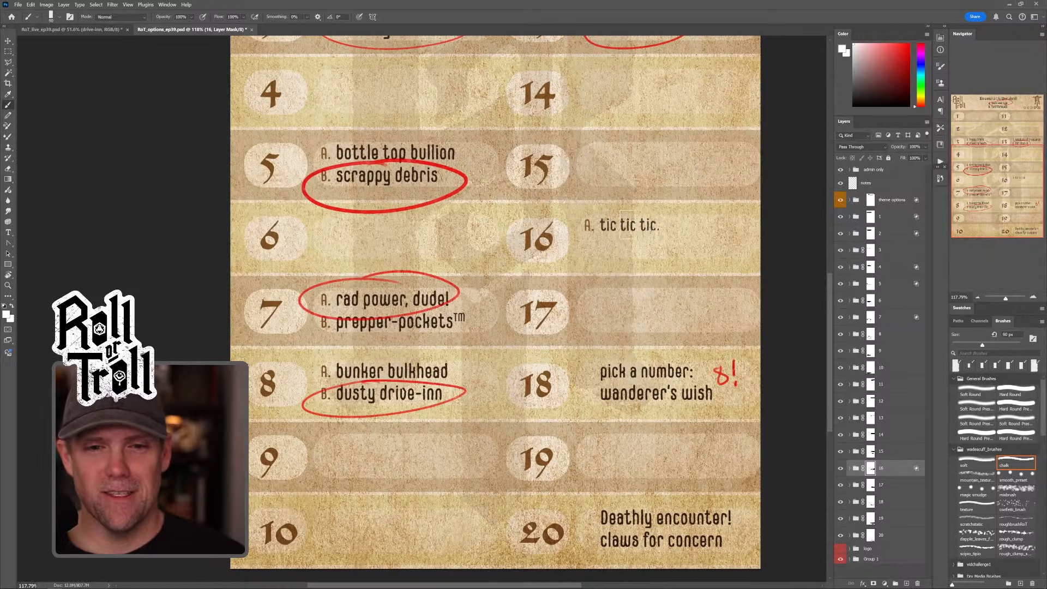
mouse_move(728, 224)
left_mouse_down()
mouse_move(576, 225)
mouse_move(772, 222)
left_mouse_up()
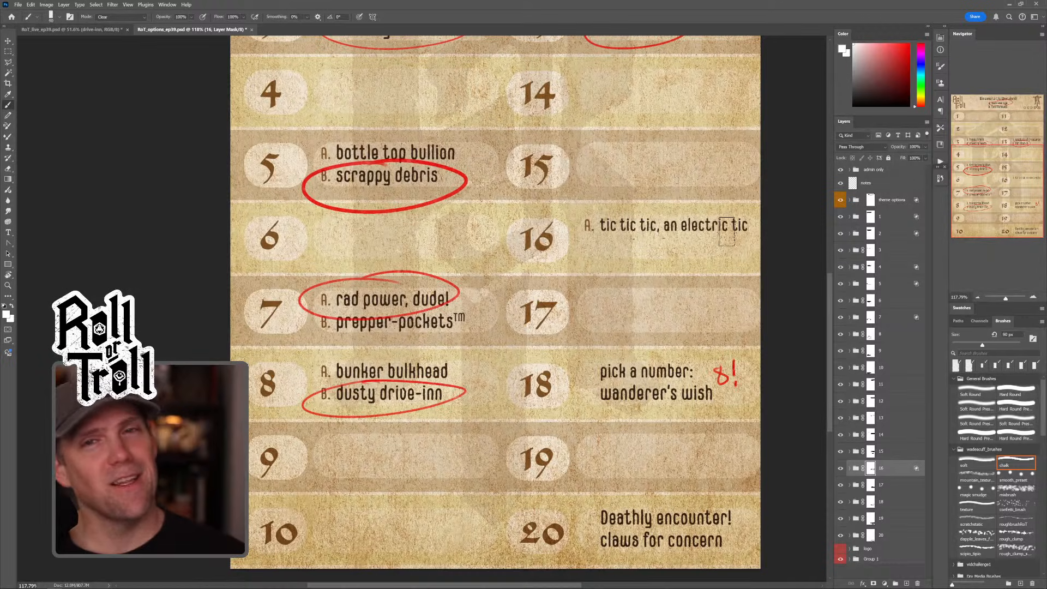
left_click_drag(628, 251, 616, 245)
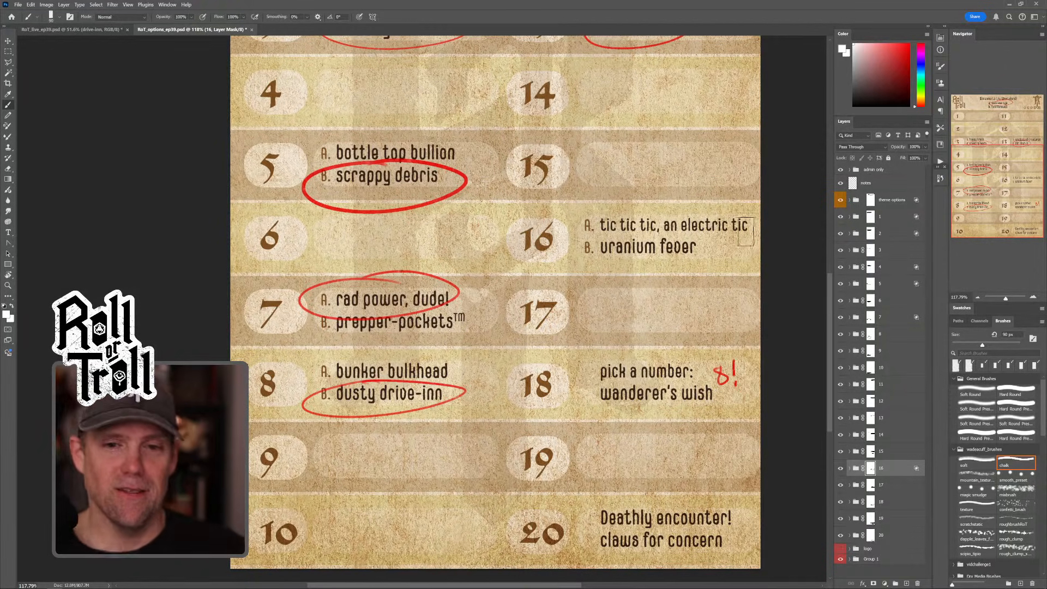
left_click_drag(709, 228, 613, 275)
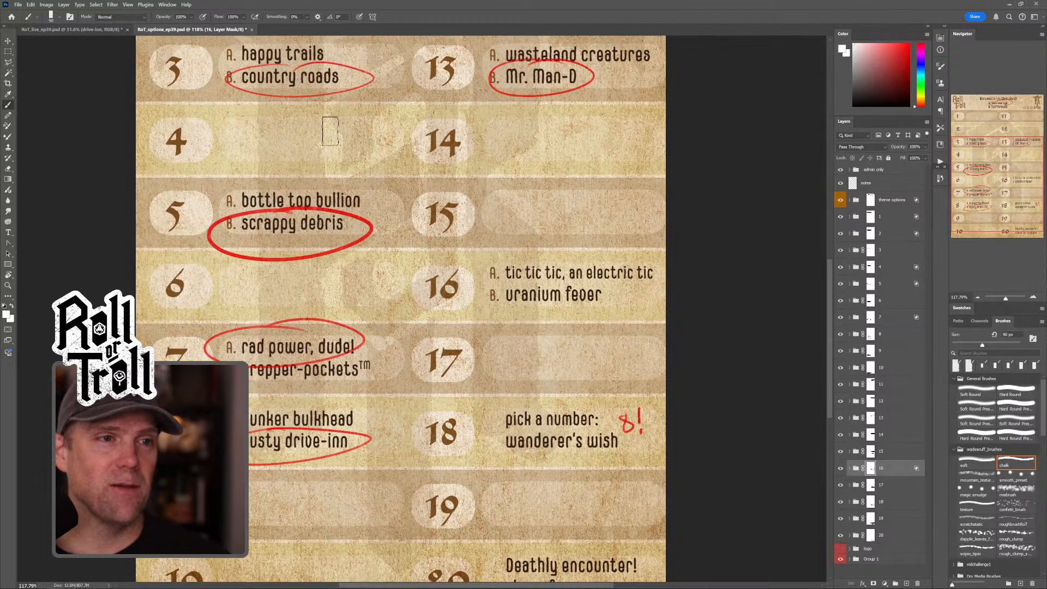
Step: Return to the RoT_live_ep39 illustration and reduce the brush size to 40 px
left_click_drag(527, 230, 537, 194)
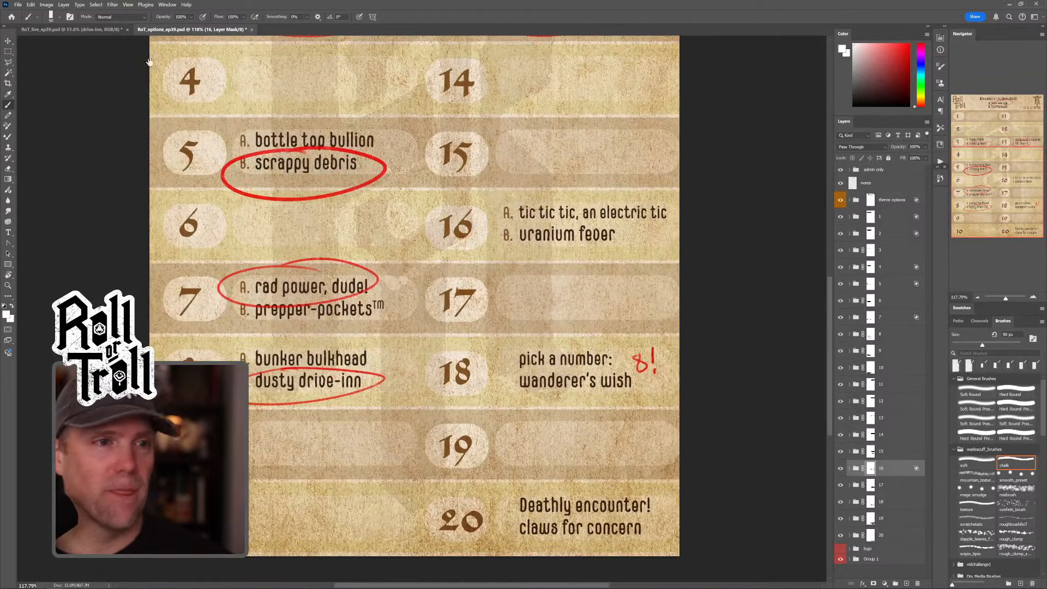
left_click_drag(245, 131, 240, 140)
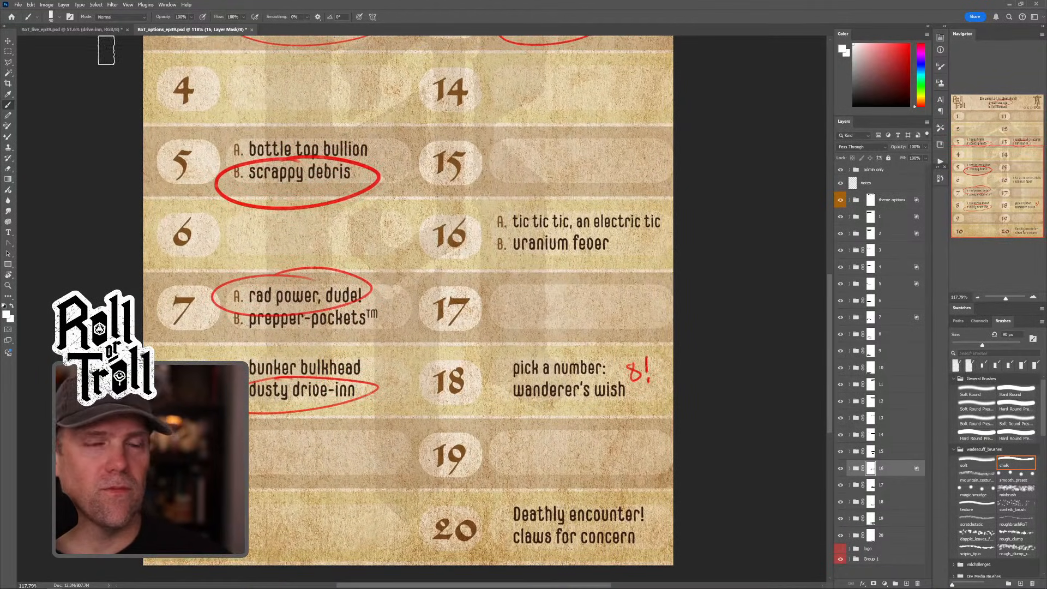
left_click(74, 30)
left_click_drag(587, 221, 605, 194)
left_click_drag(578, 272, 584, 168)
key("z")
mouse_move(622, 229)
left_mouse_down()
mouse_move(607, 238)
mouse_move(615, 213)
mouse_move(607, 285)
mouse_move(593, 266)
left_mouse_up()
key("b")
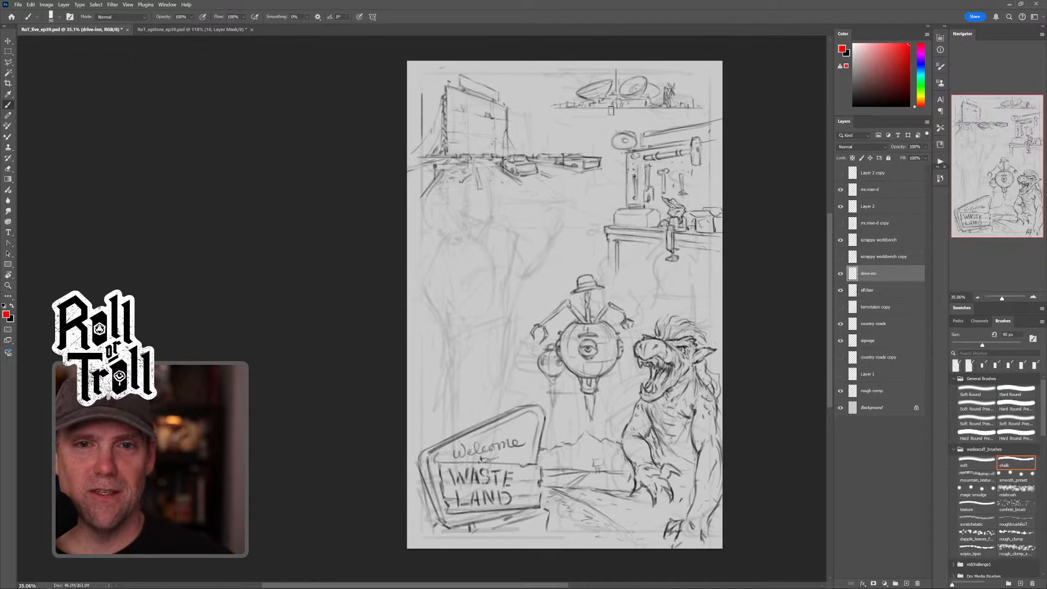
key("bracketleft")
key("bracketleft")
key("bracketleft")
key("bracketleft")
key("bracketleft")
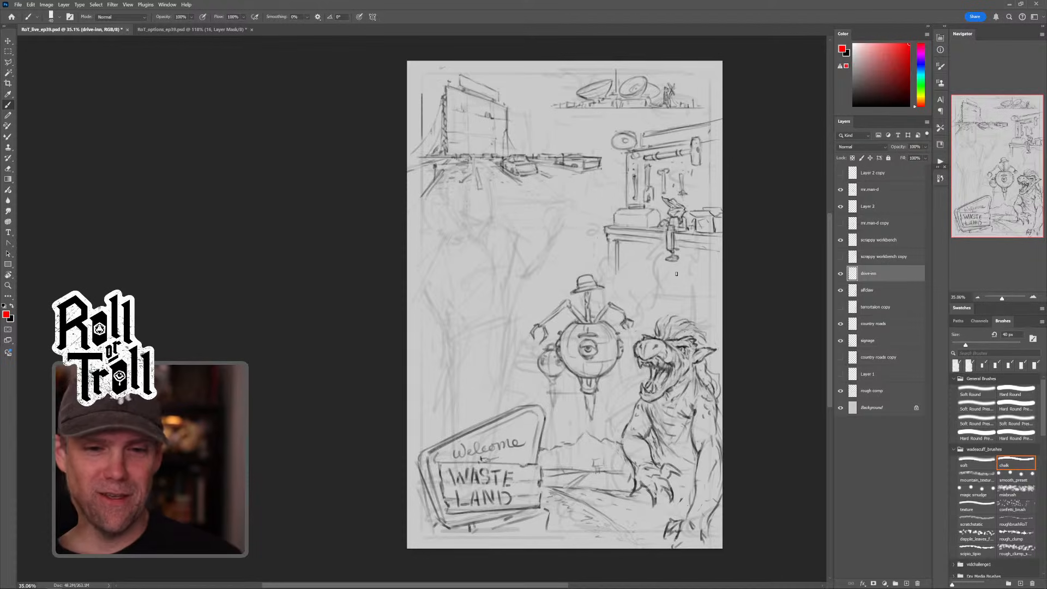
mouse_move(676, 274)
left_mouse_down()
mouse_move(682, 252)
mouse_move(683, 260)
left_mouse_up()
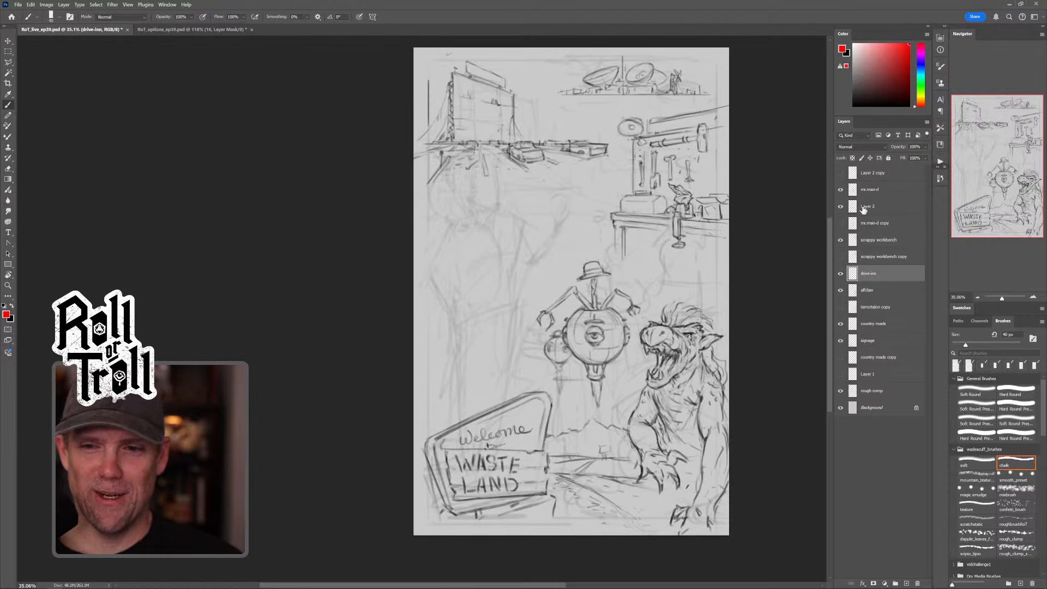
Step: On the scrappy workbench layer, add detail to the bench top's right end with a black 20 px brush, cleaning up in Clear mode
left_click(840, 206)
left_click(841, 207)
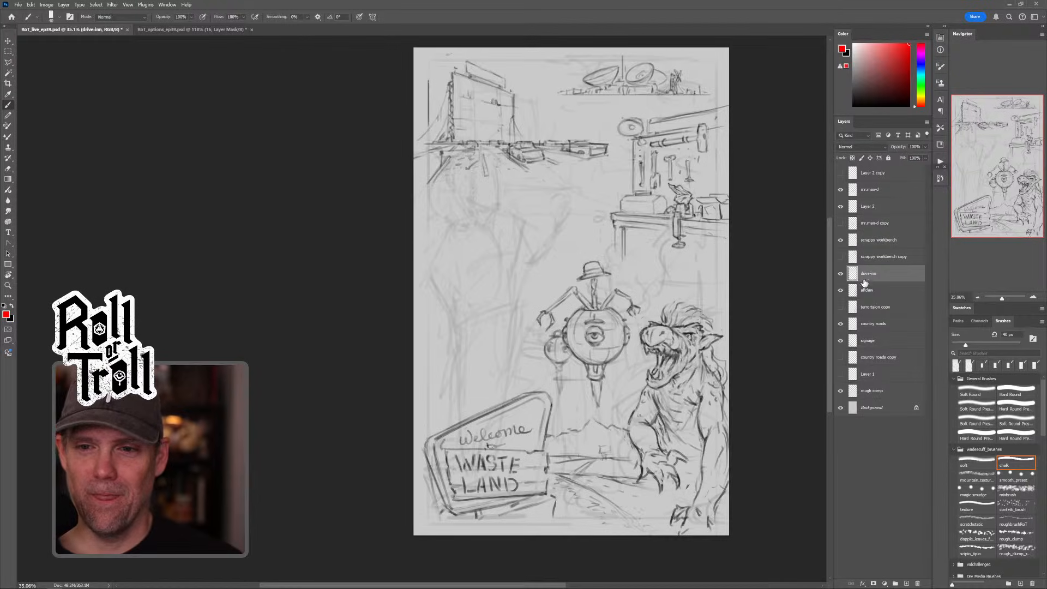
left_click(875, 240)
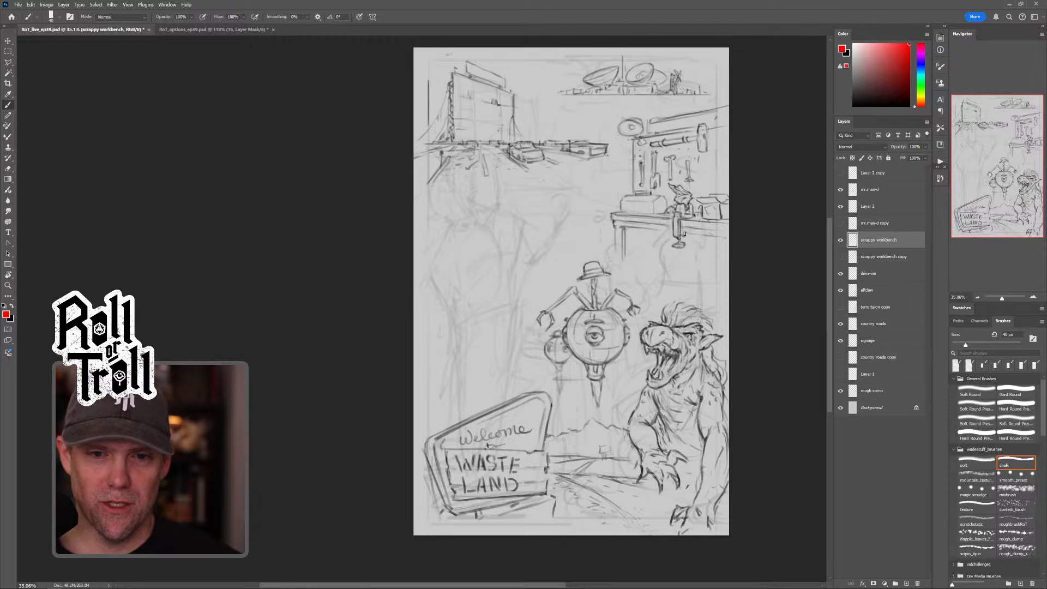
left_click(861, 99)
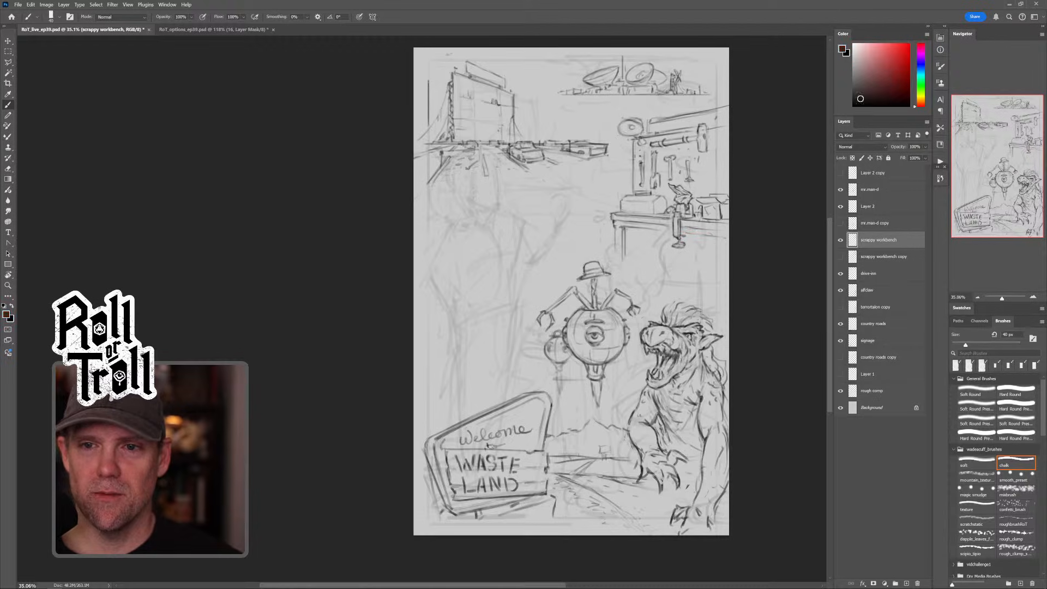
key("d")
key("bracketleft")
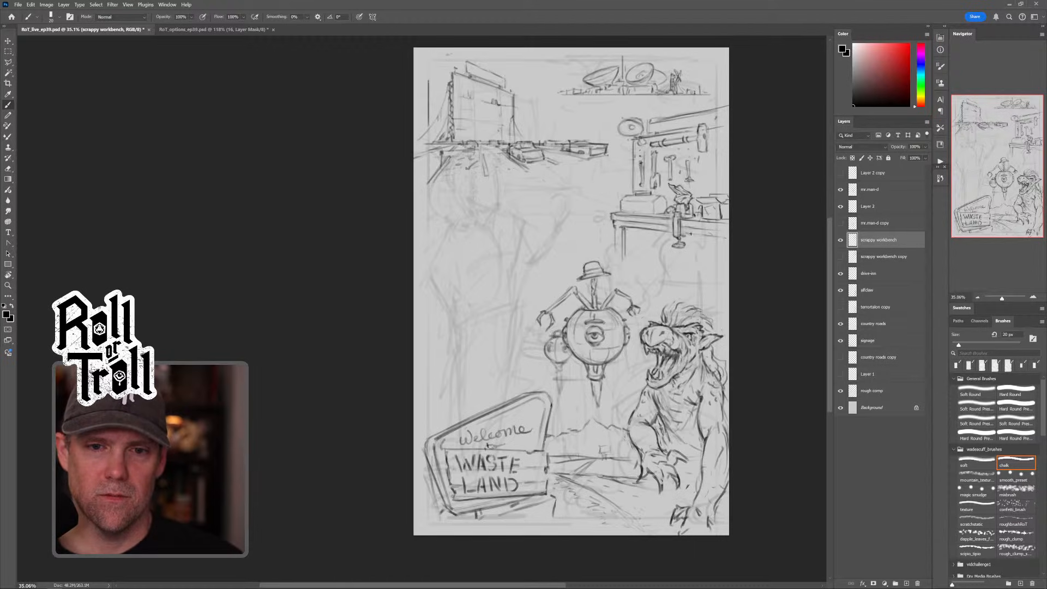
key("shift+alt+r")
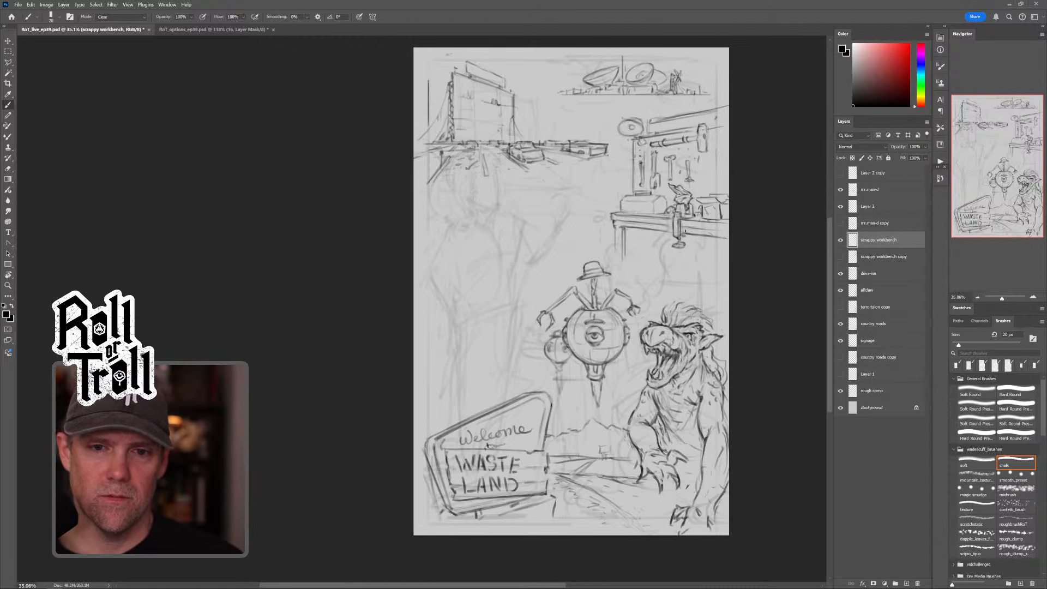
key("shift+alt+n")
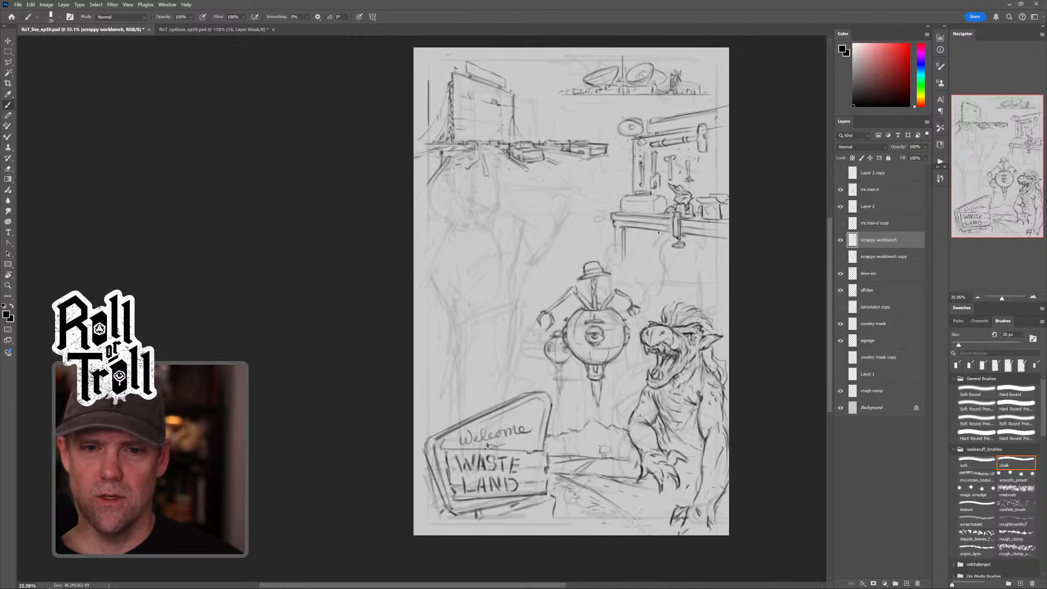
key("shift+alt+n")
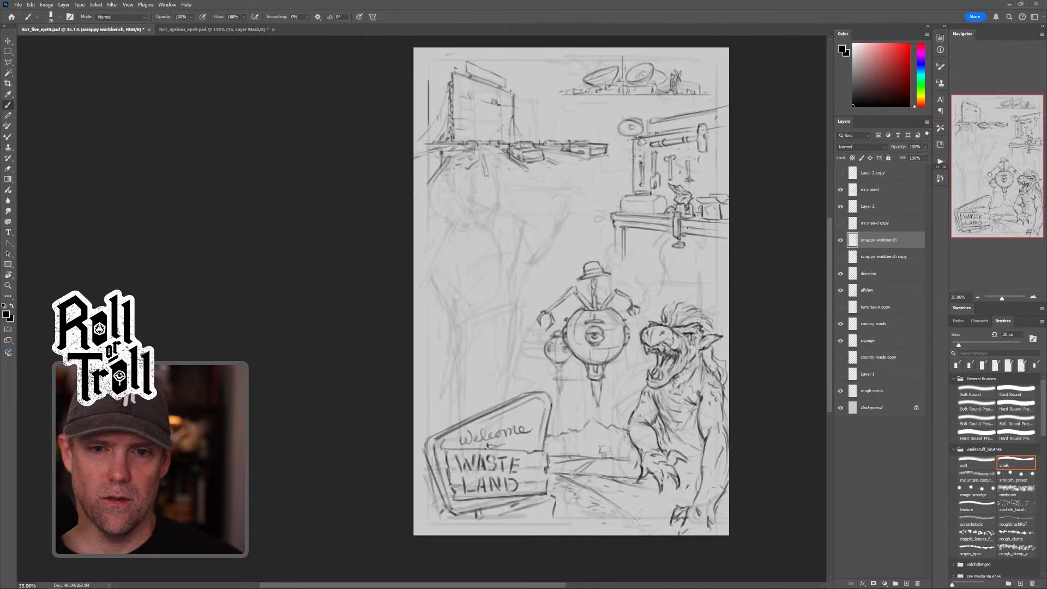
mouse_move(687, 227)
left_mouse_down()
mouse_move(726, 231)
mouse_move(702, 229)
left_mouse_up()
key("shift+alt+r")
key("shift+alt+n")
key("shift+alt+r")
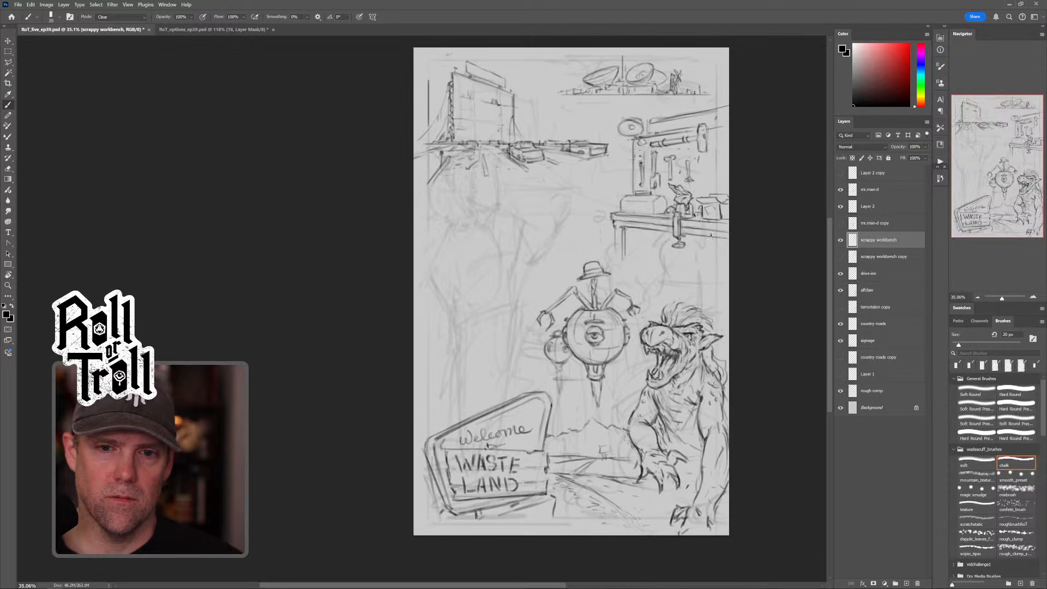
key("shift+alt+n")
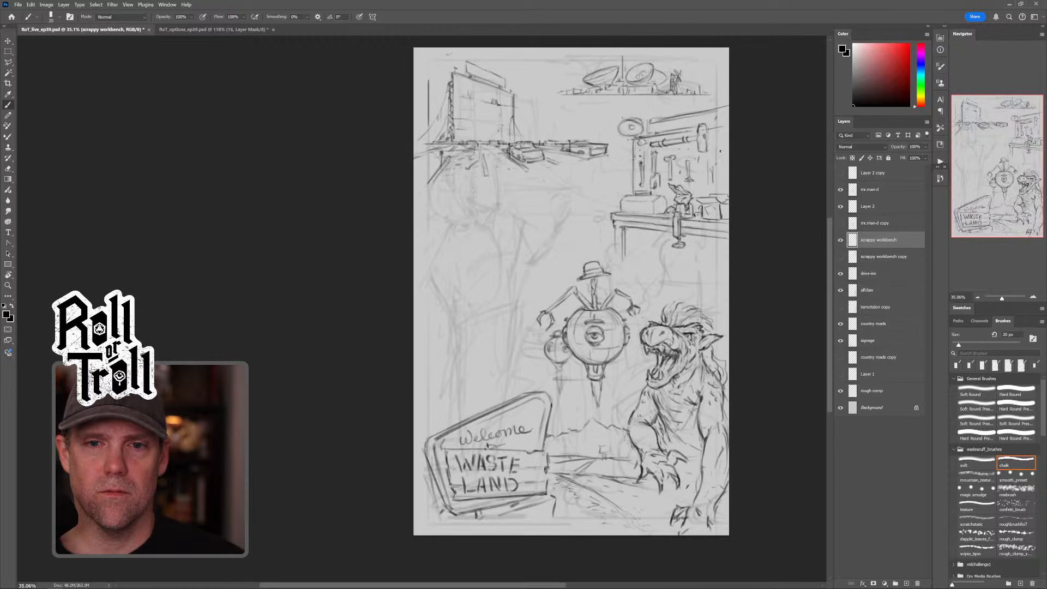
Step: Sketch hanging shapes on the workbench's tool wall, between the large hammer and the page's right edge
left_click_drag(721, 140, 726, 139)
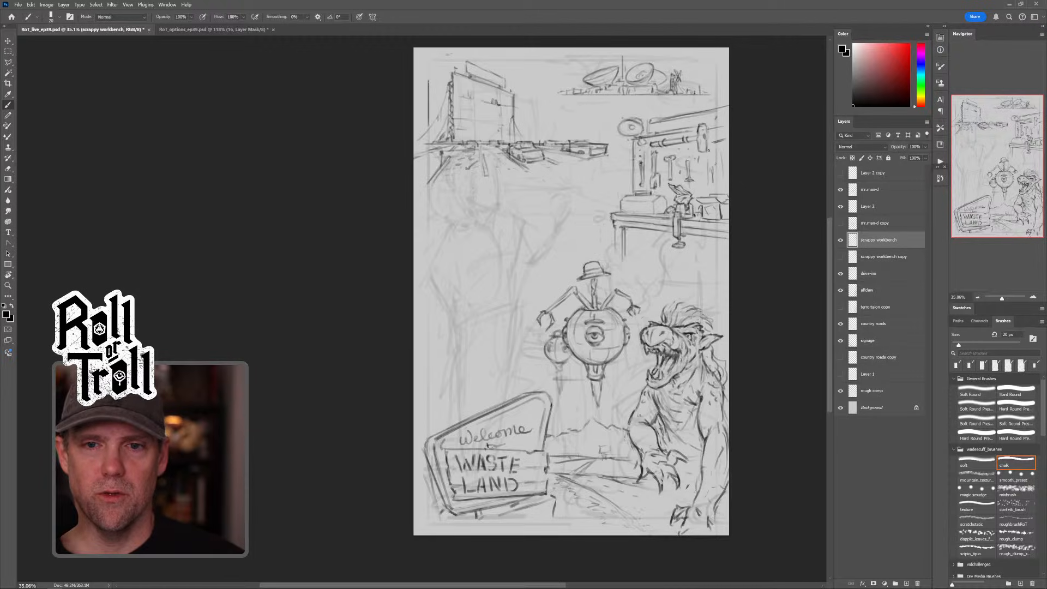
mouse_move(704, 185)
left_mouse_down()
mouse_move(720, 185)
mouse_move(712, 158)
left_mouse_up()
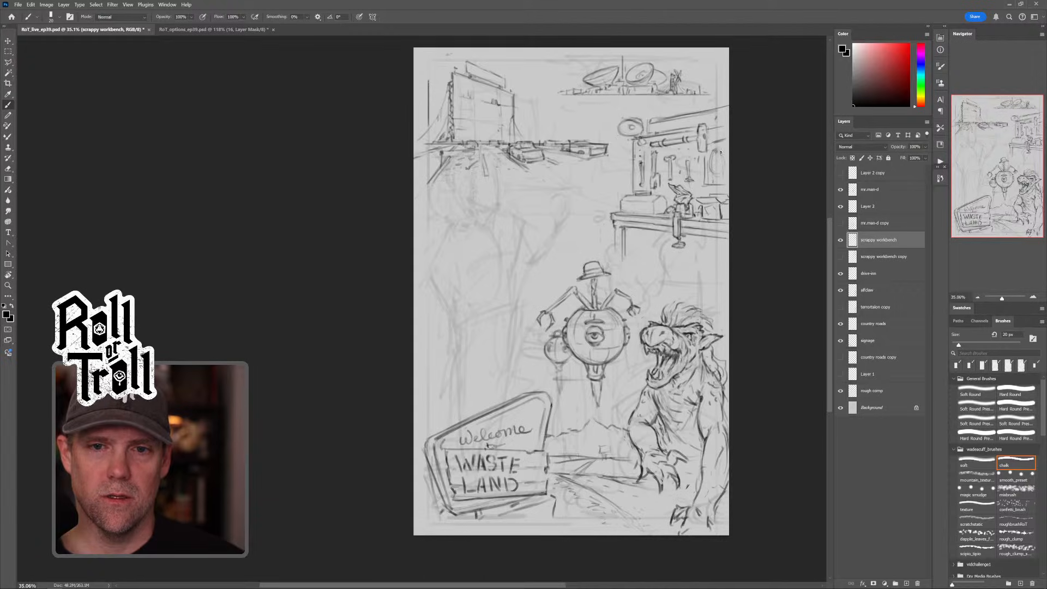
left_click(177, 30)
left_click(82, 30)
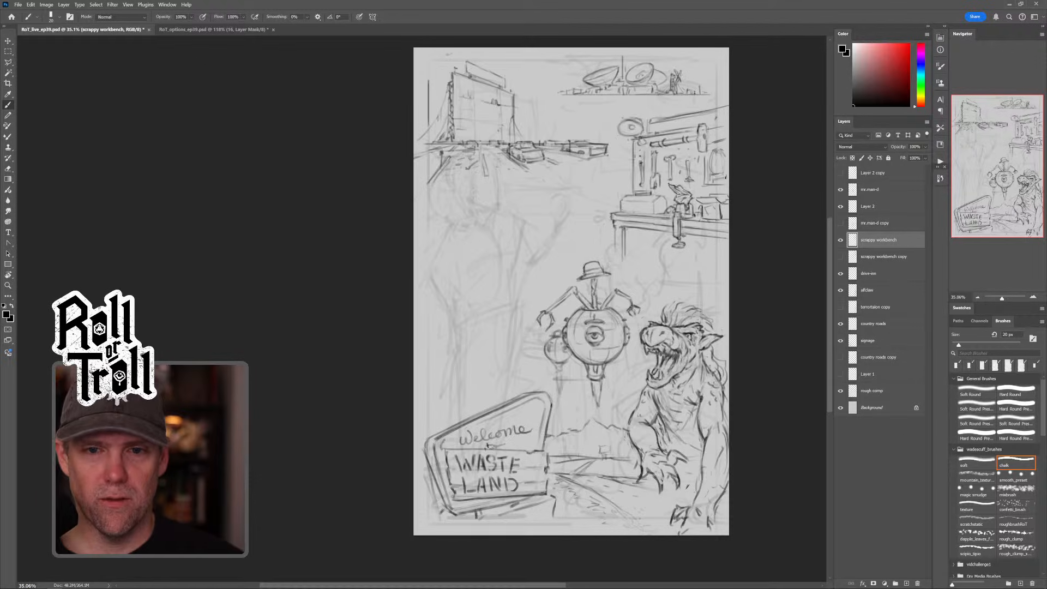
Step: Refine the hanging shapes at the right end of the workbench's tool wall, alternating the brush between Normal and Clear modes
key("grave")
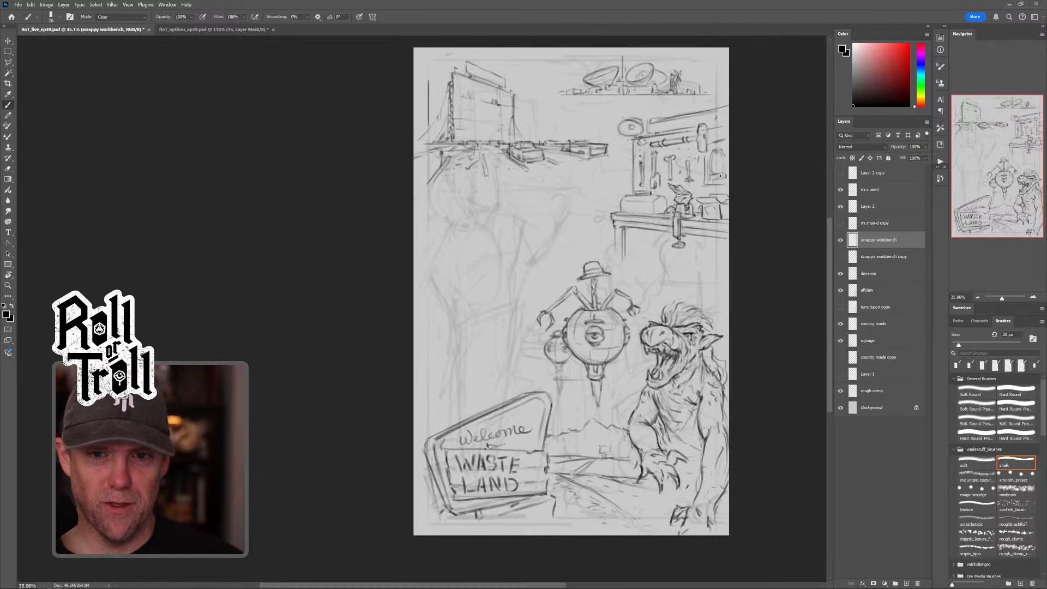
key("grave")
key("grave")
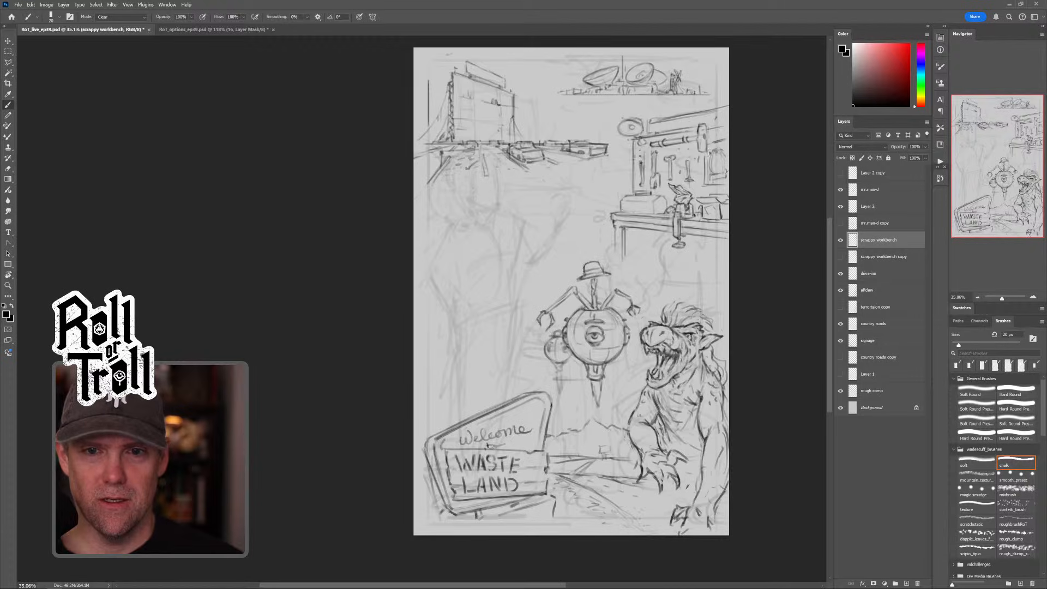
key("grave")
key("grave")
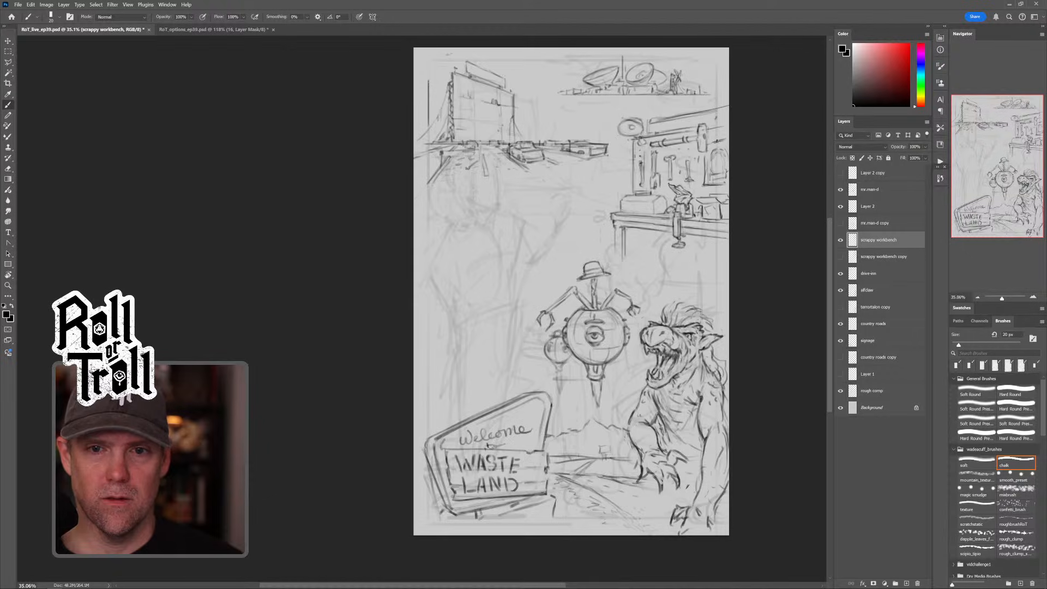
left_click_drag(707, 126, 707, 151)
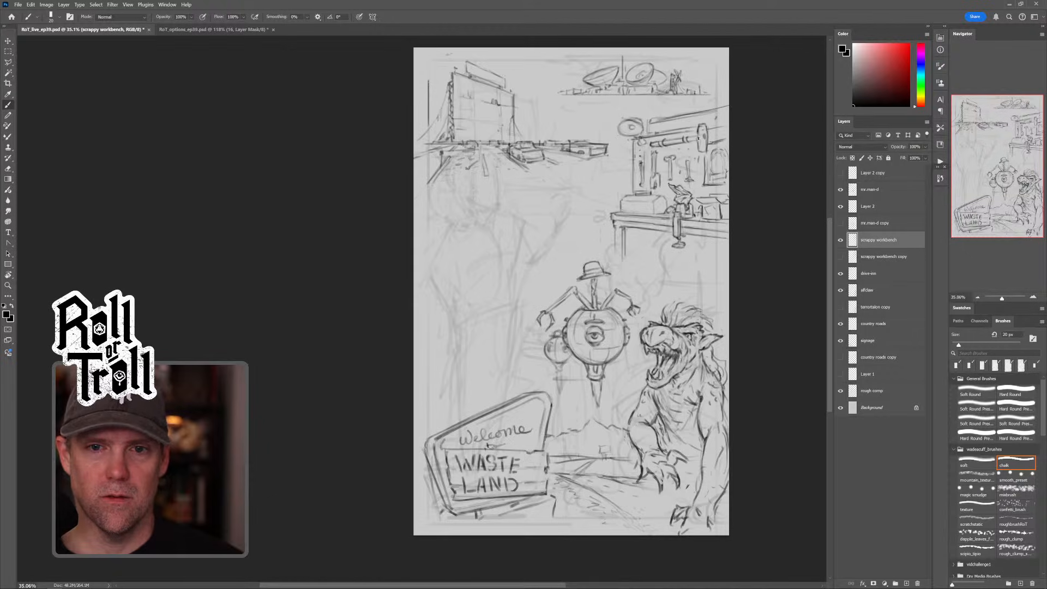
key("grave")
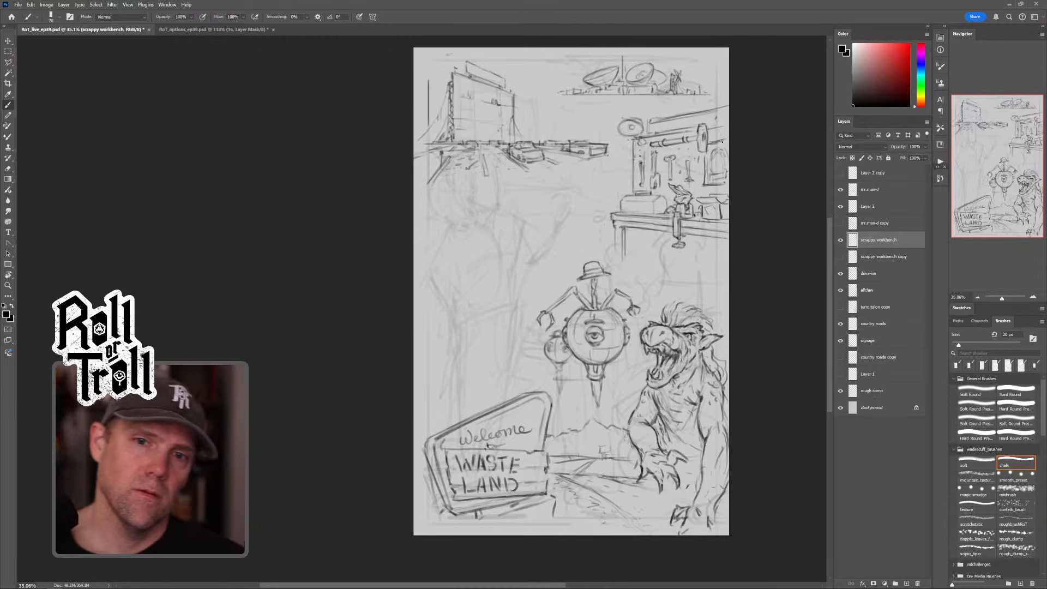
key("grave")
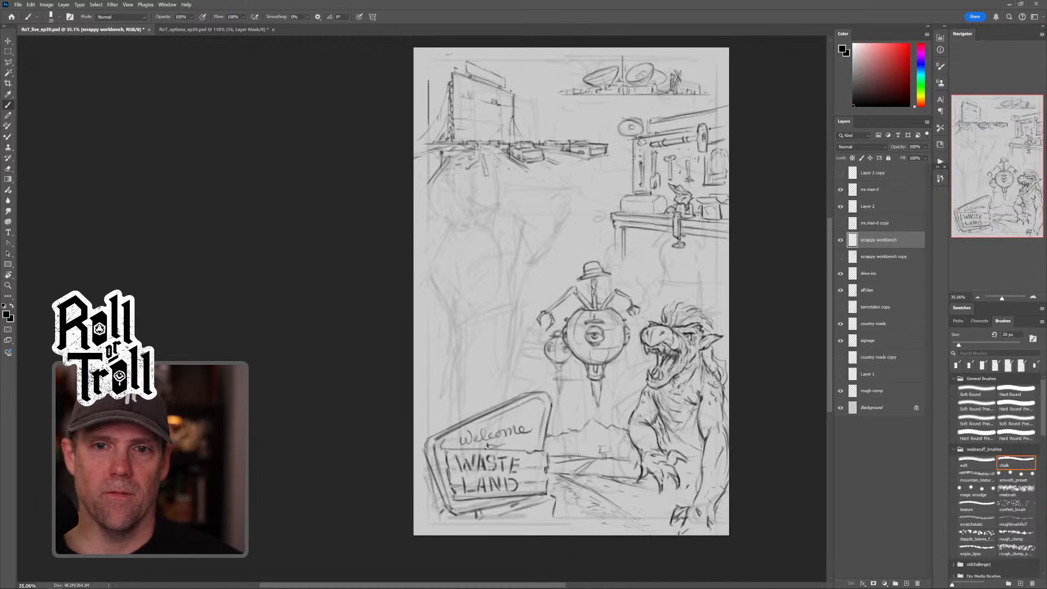
left_click_drag(709, 130, 725, 128)
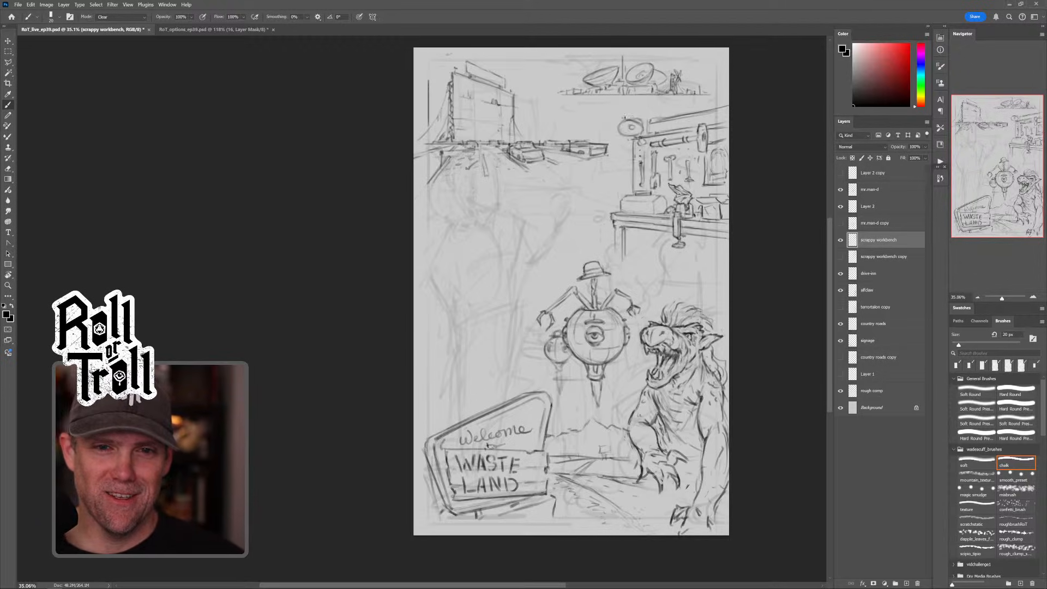
Step: Sketch a thin curved cable from the round gauge down the tool wall's left post, using Clear mode for cleanup
key("shift+alt+n")
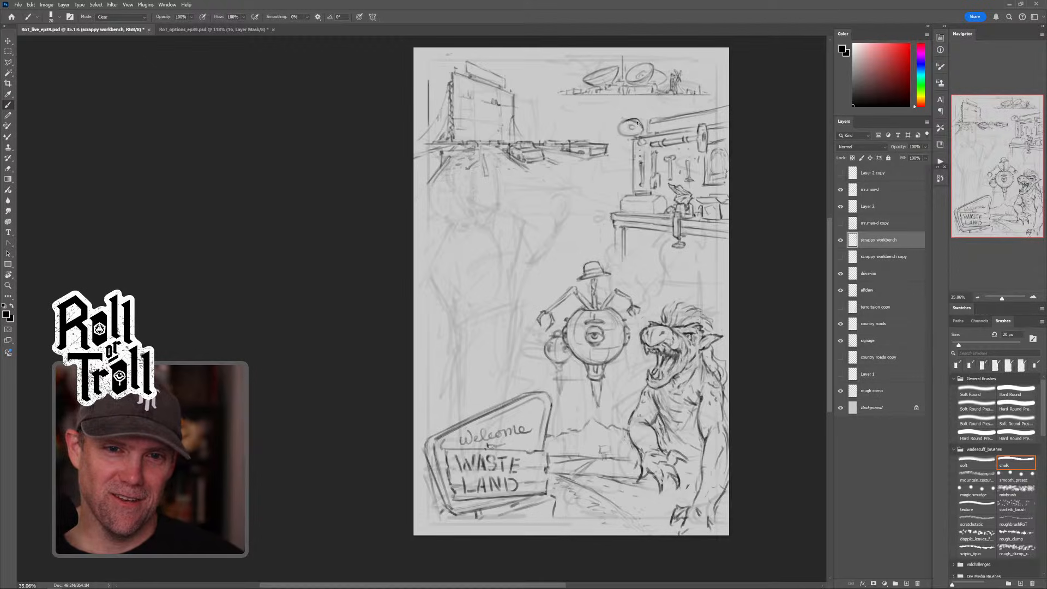
key("shift+alt+n")
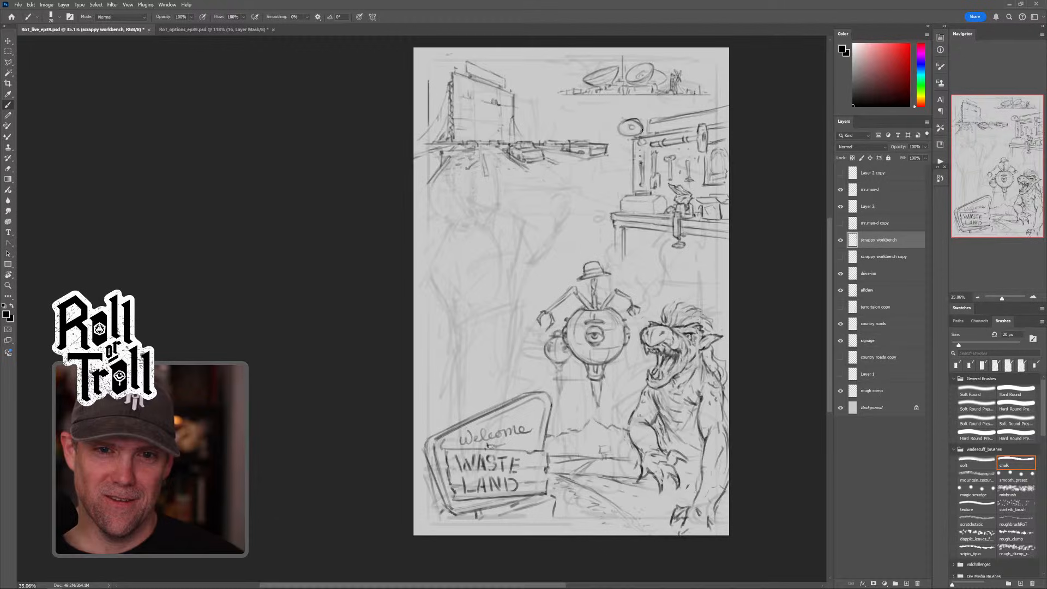
key("grave")
key("grave")
left_click_drag(631, 160, 632, 174)
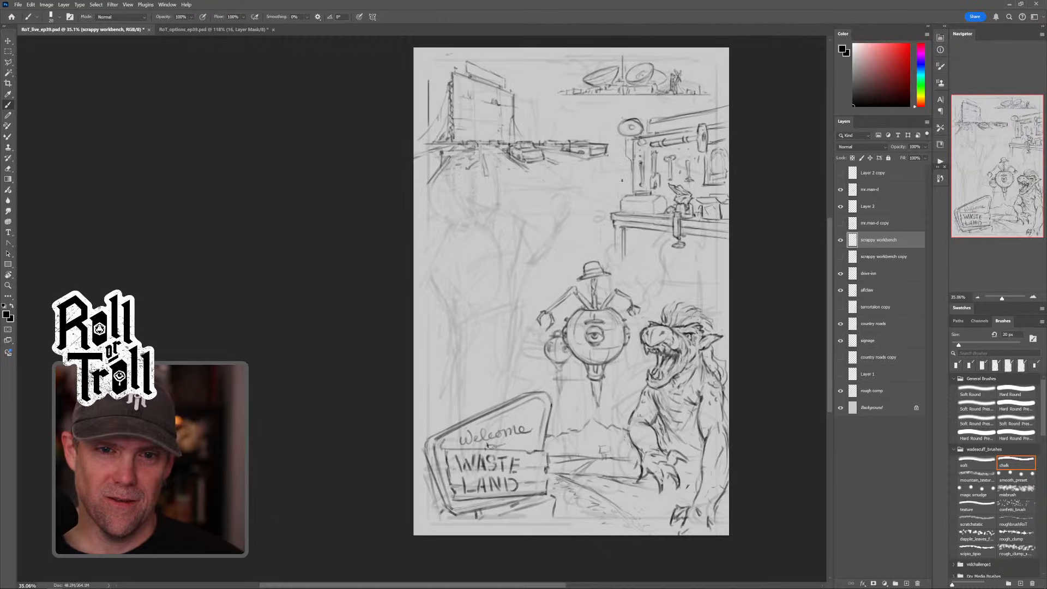
key("ctrl+z")
left_click_drag(627, 138, 630, 162)
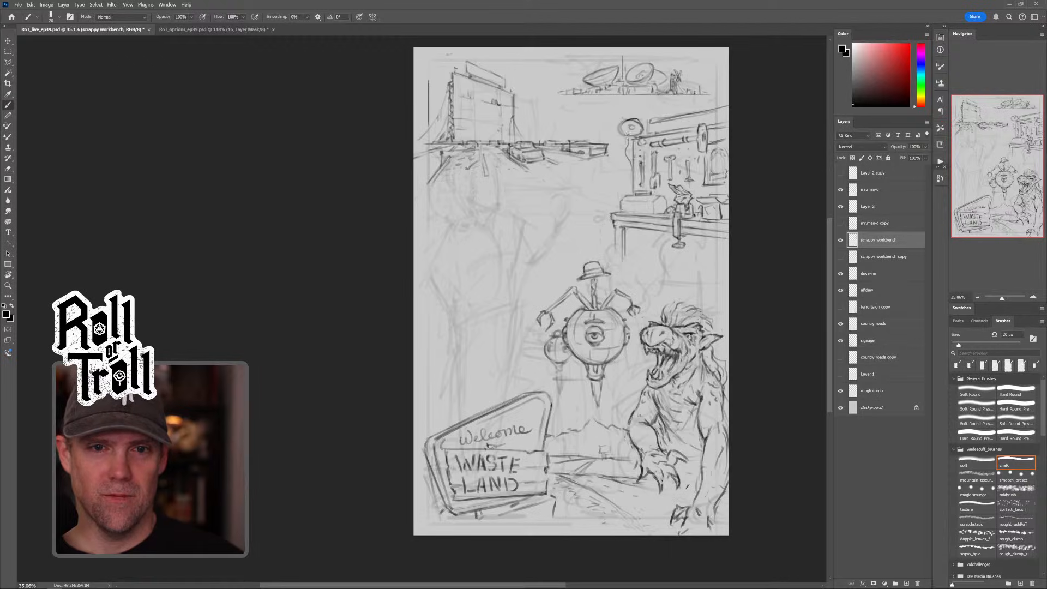
key("alt+shift+r")
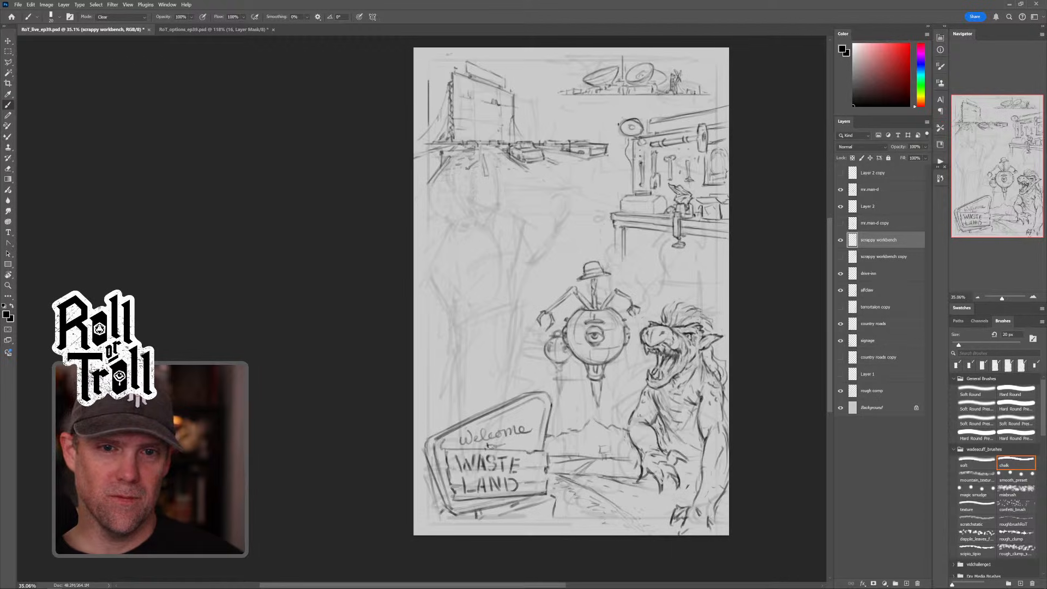
key("alt+shift+n")
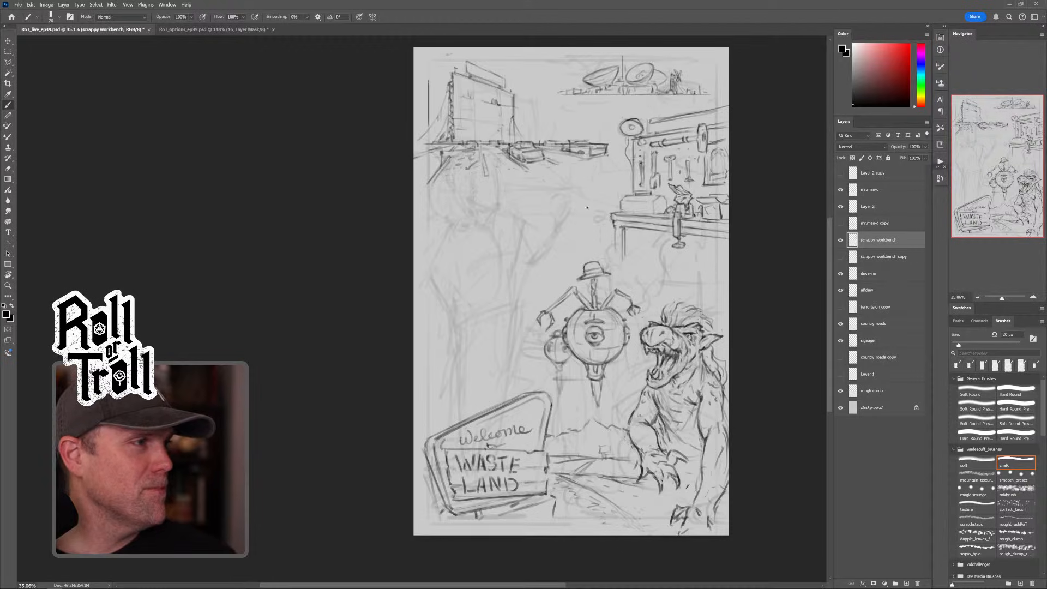
Step: Review the choices on the RoT_options_ep39 sheet around number 16 and return to the RoT_live_ep39 illustration
left_click_drag(554, 244, 583, 243)
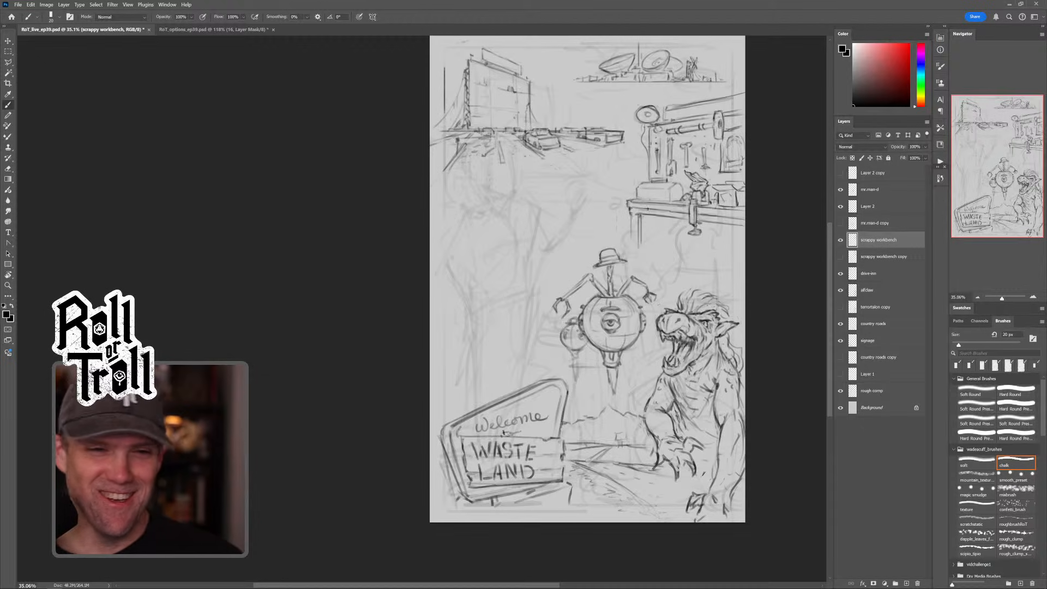
left_click_drag(644, 198, 632, 184)
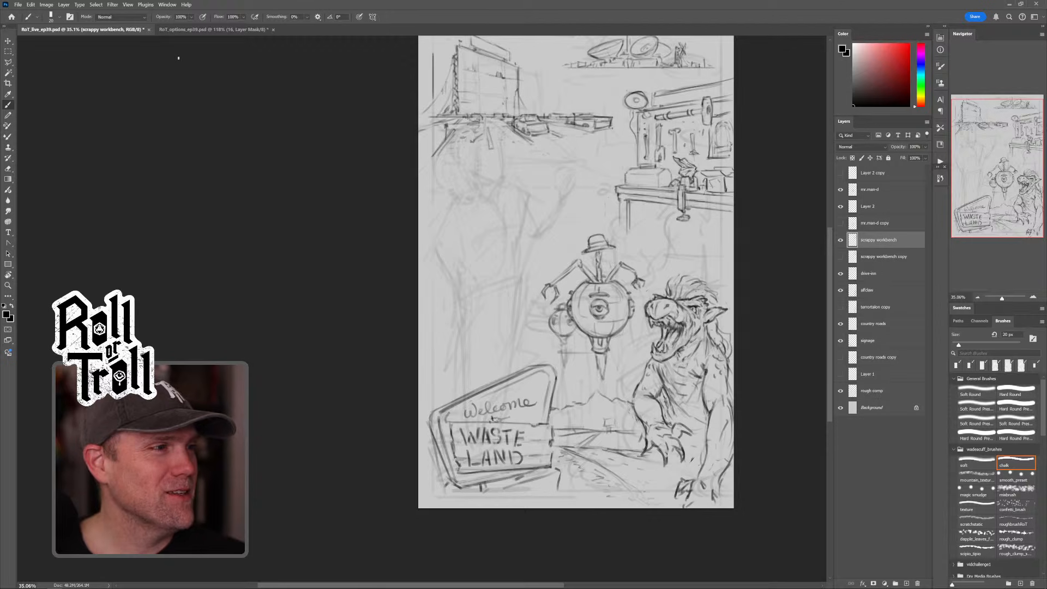
left_click(194, 30)
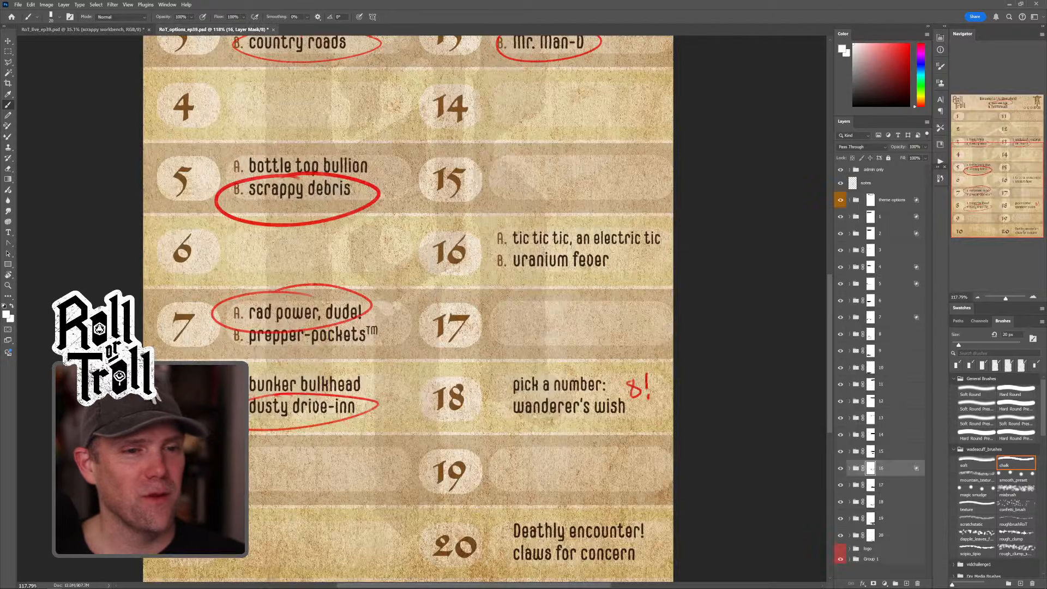
mouse_move(564, 280)
left_mouse_down()
mouse_move(537, 261)
mouse_move(551, 264)
left_mouse_up()
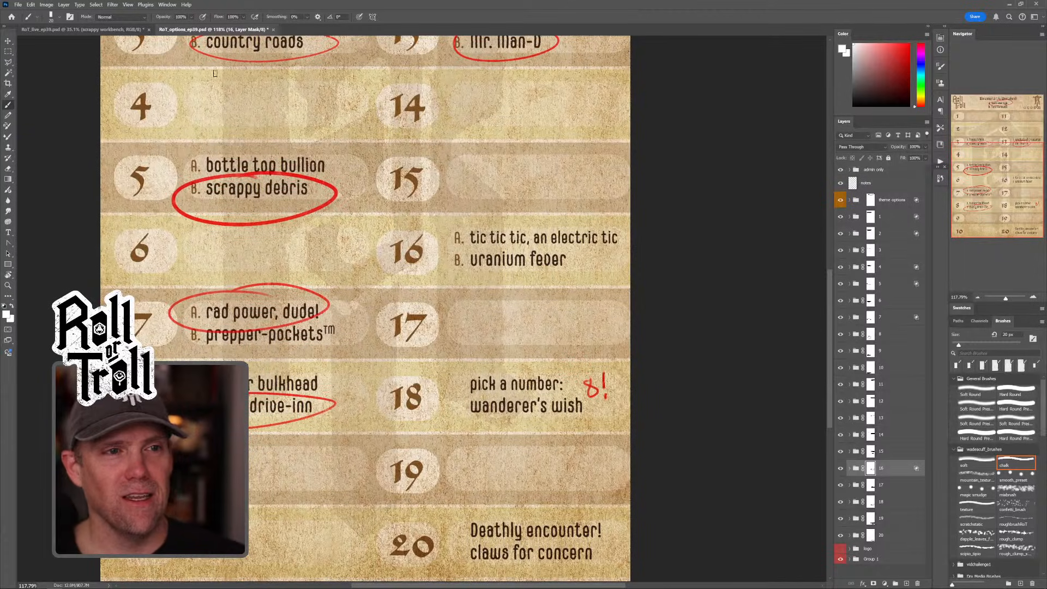
left_click(93, 31)
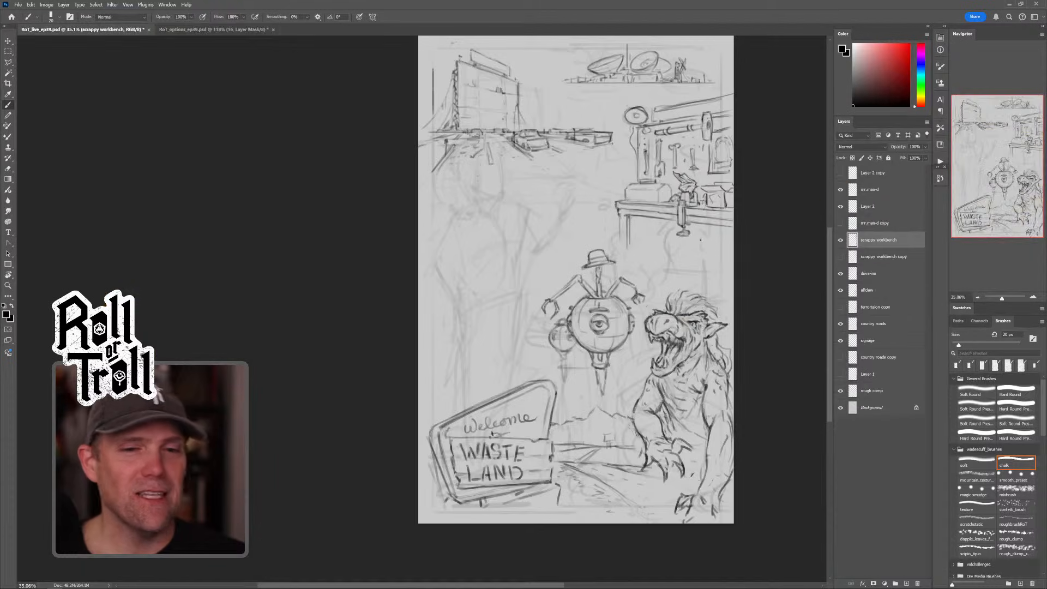
left_click_drag(744, 255, 698, 299)
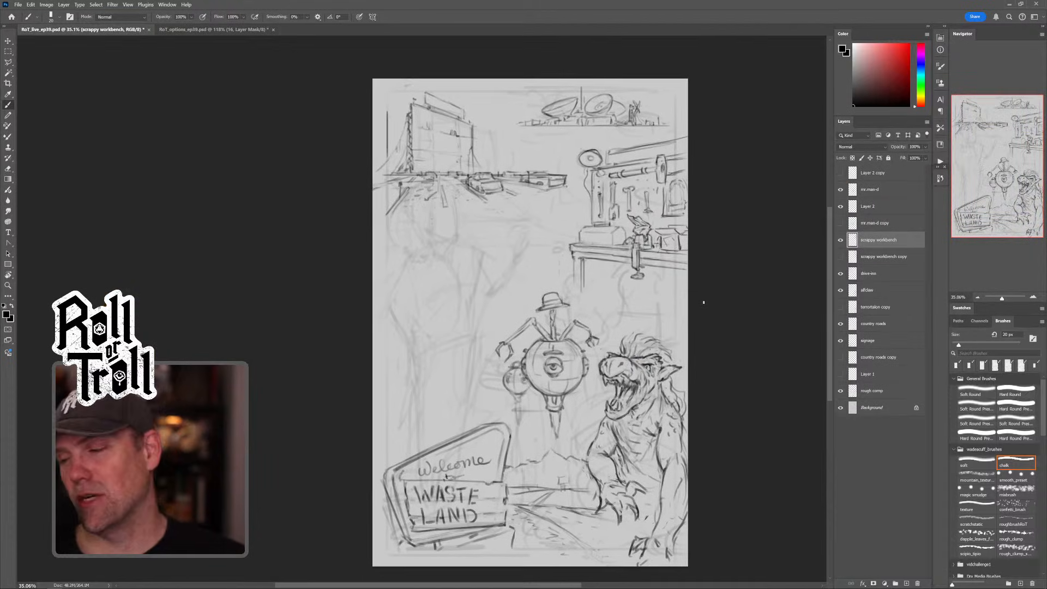